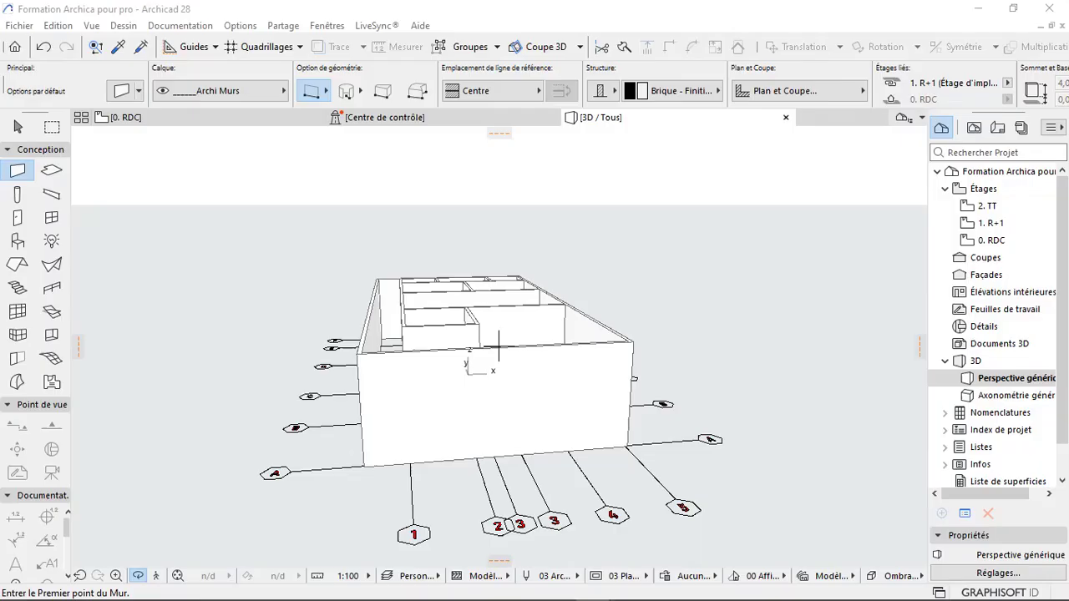
# - Switch from the 3D view of the walls to the 0. RDC floor plan
pyautogui.keyDown('shift'); pyautogui.moveTo(469, 344); pyautogui.dragTo(397, 326, button='middle'); pyautogui.keyUp('shift')
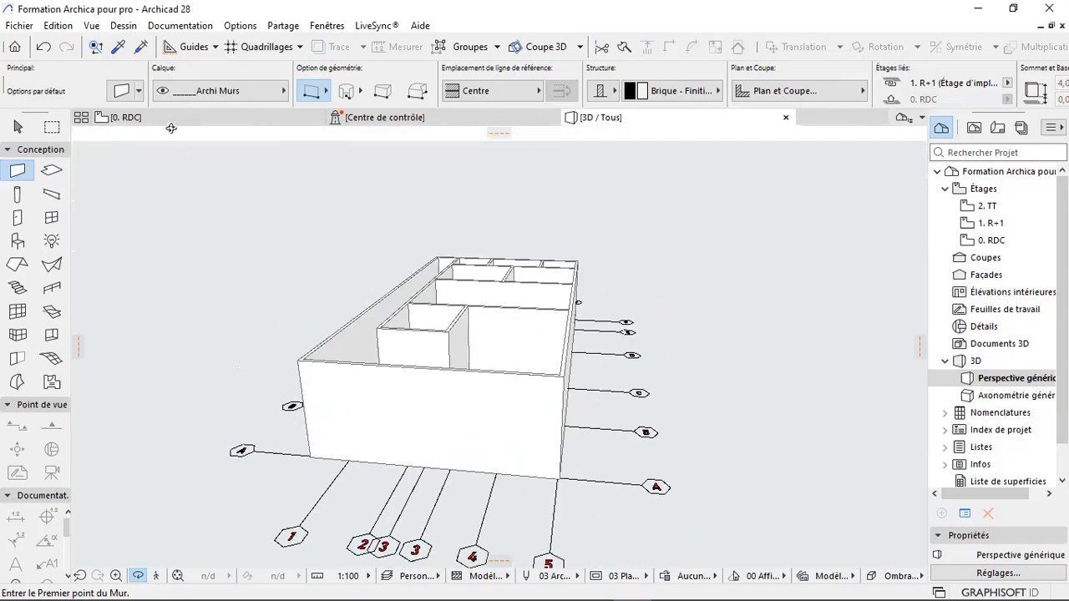
pyautogui.moveTo(173, 121)
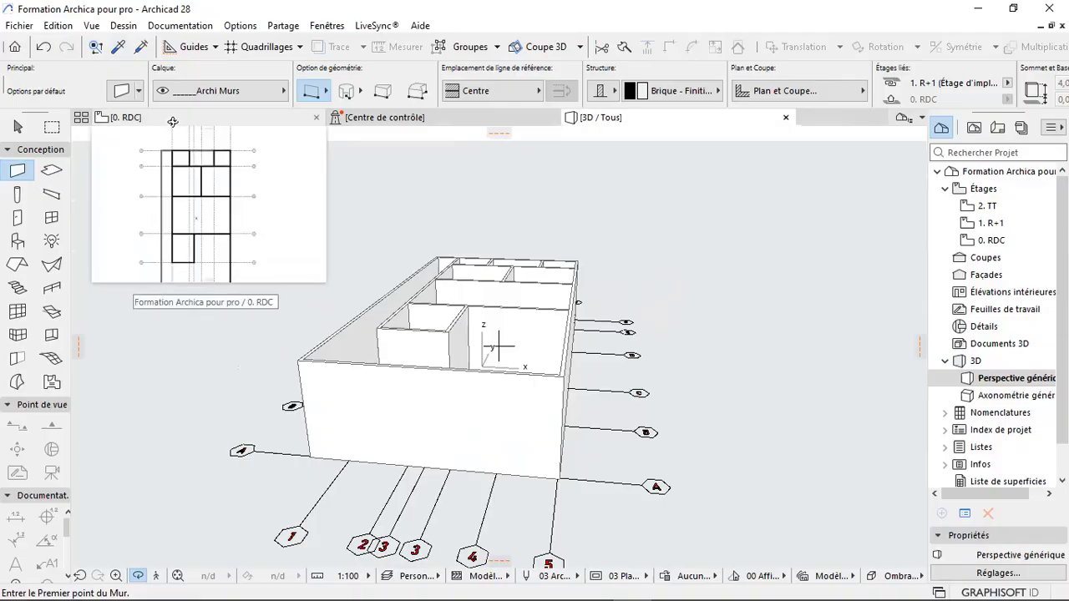
pyautogui.click(173, 121)
pyautogui.scroll(-2, 541, 314)
pyautogui.scroll(2, 497, 329)
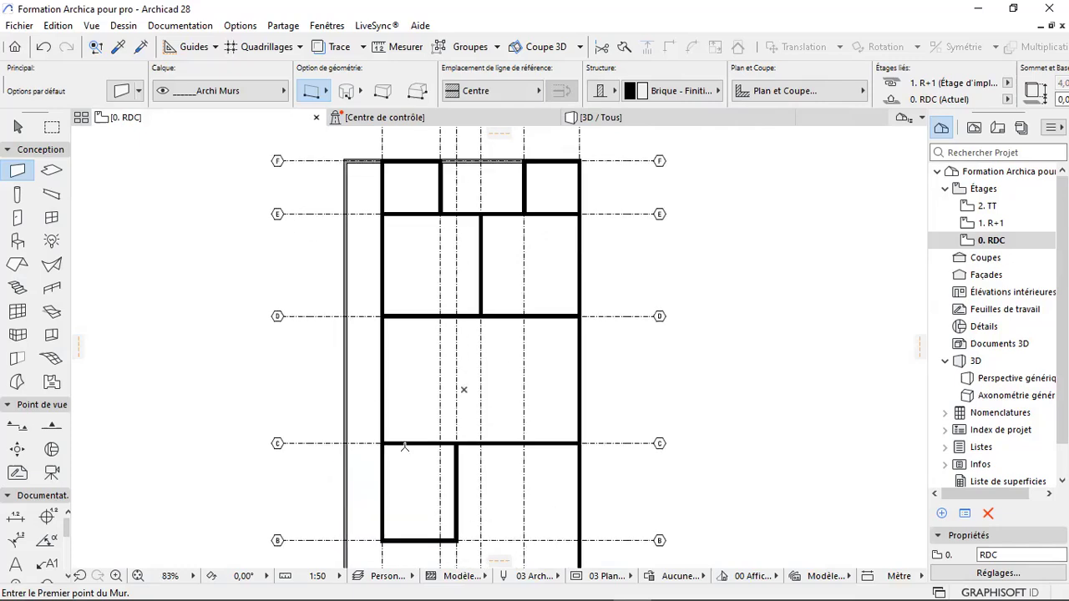
# - Examine the wall layout of the RDC plan between grid axes B and F
pyautogui.scroll(1, 405, 446)
pyautogui.scroll(-2, 377, 480)
pyautogui.scroll(1, 477, 305)
pyautogui.scroll(1, 480, 329)
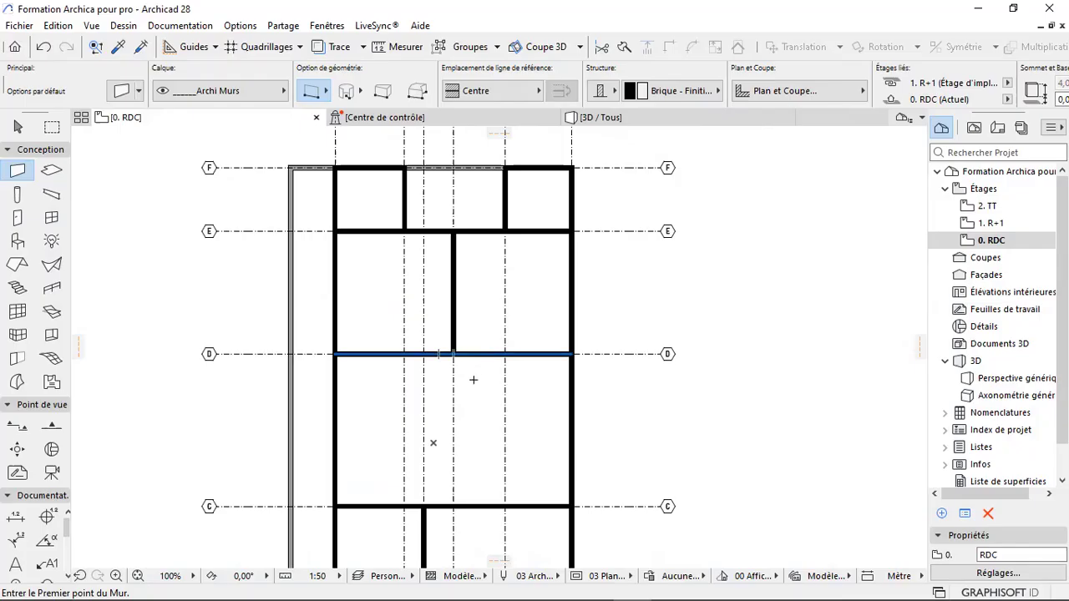
pyautogui.scroll(1, 472, 380)
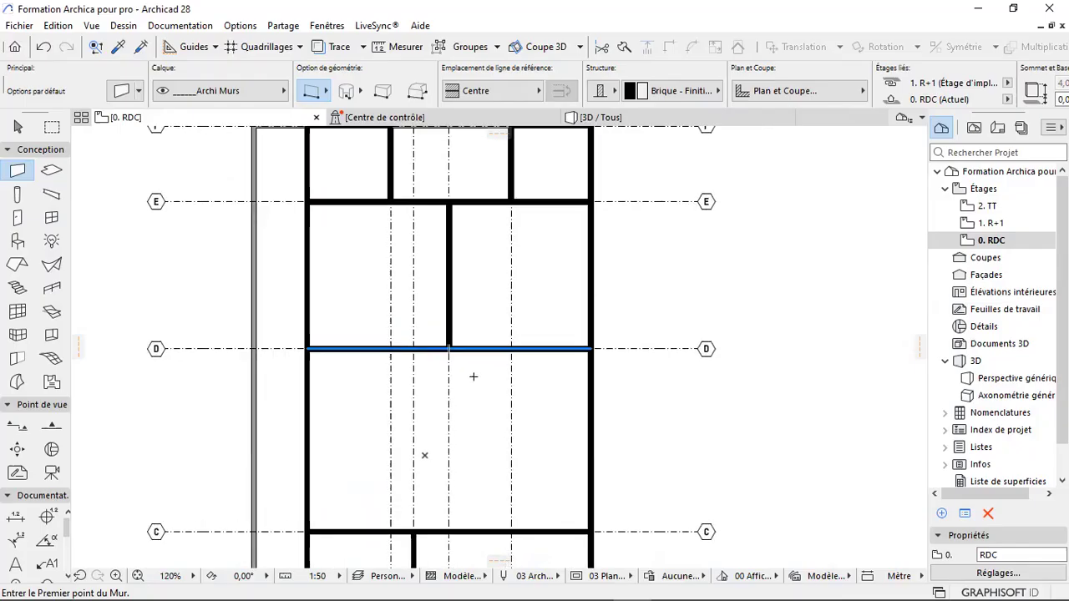
pyautogui.scroll(-1, 464, 350)
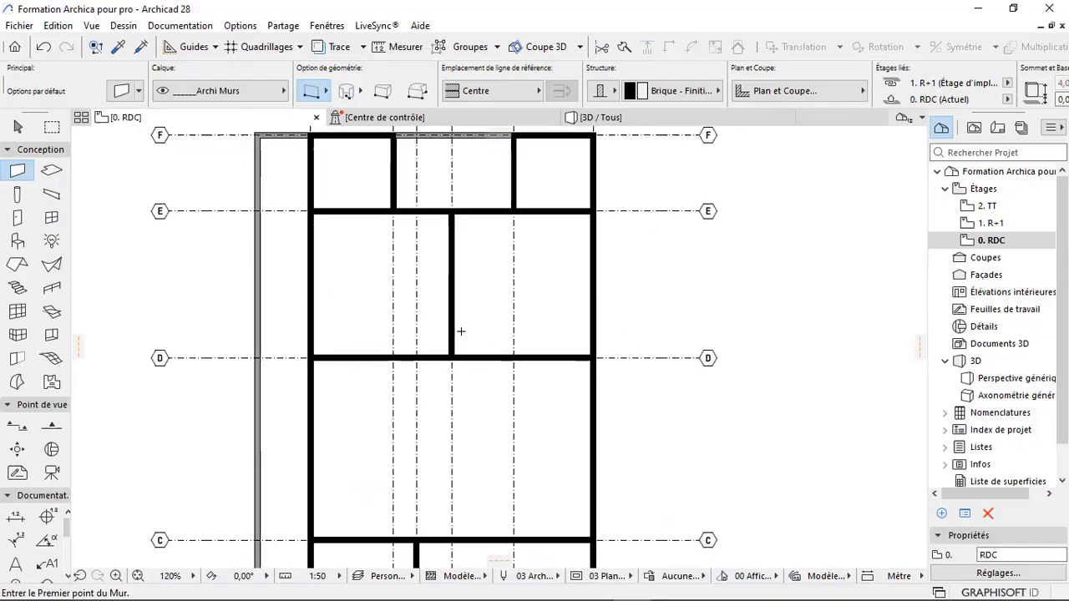
pyautogui.scroll(-1, 461, 349)
pyautogui.scroll(-1, 431, 446)
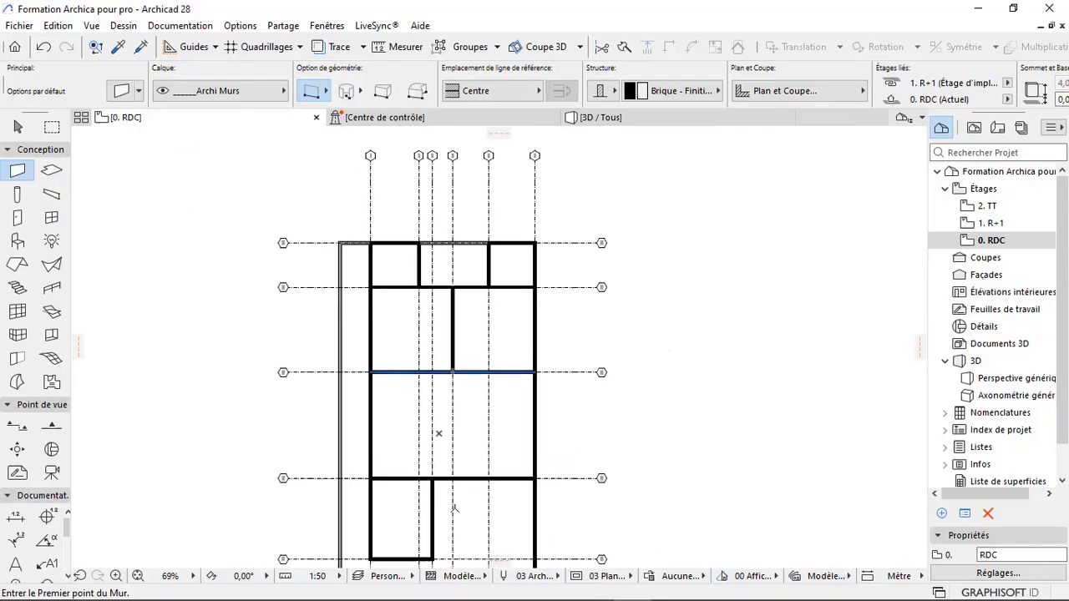
pyautogui.scroll(1, 451, 501)
pyautogui.scroll(1, 452, 493)
pyautogui.scroll(-2, 453, 484)
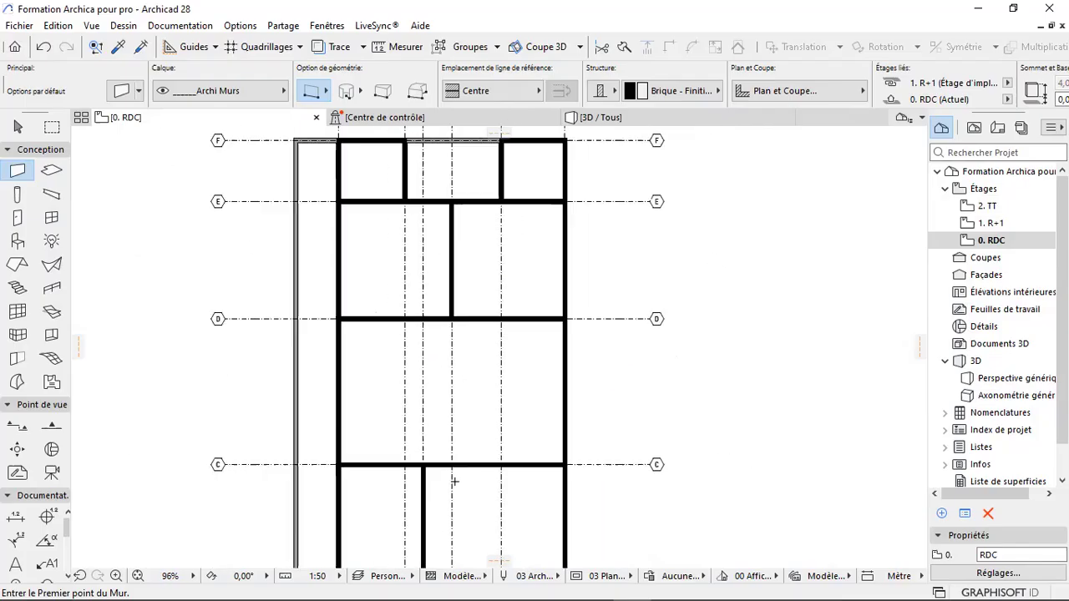
pyautogui.scroll(2, 471, 432)
pyautogui.scroll(-1, 423, 496)
pyautogui.scroll(1, 483, 390)
pyautogui.scroll(-1, 472, 367)
pyautogui.scroll(2, 399, 240)
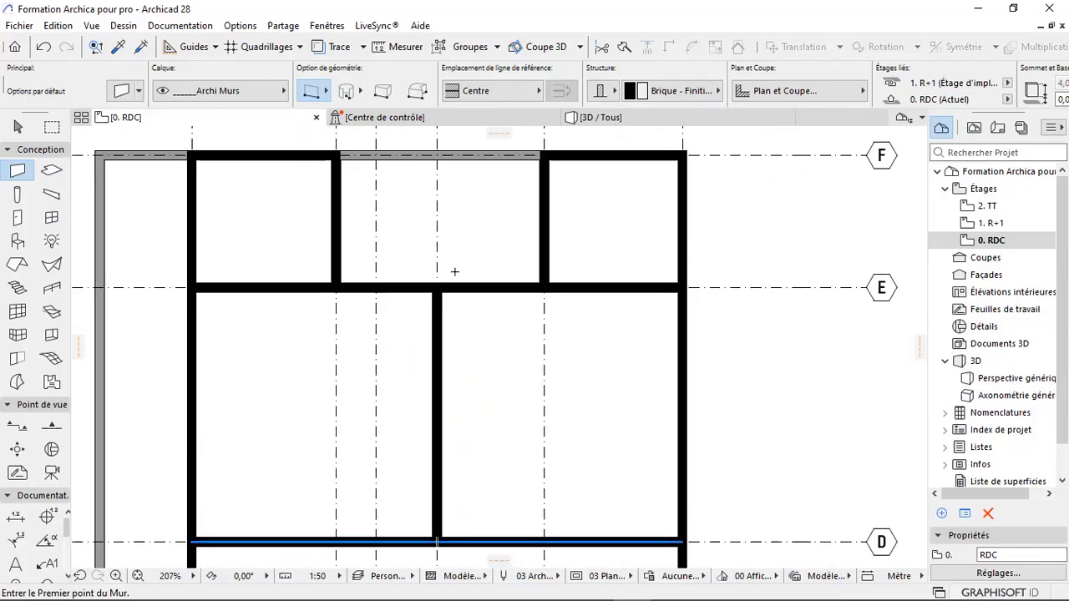
pyautogui.scroll(-1, 417, 267)
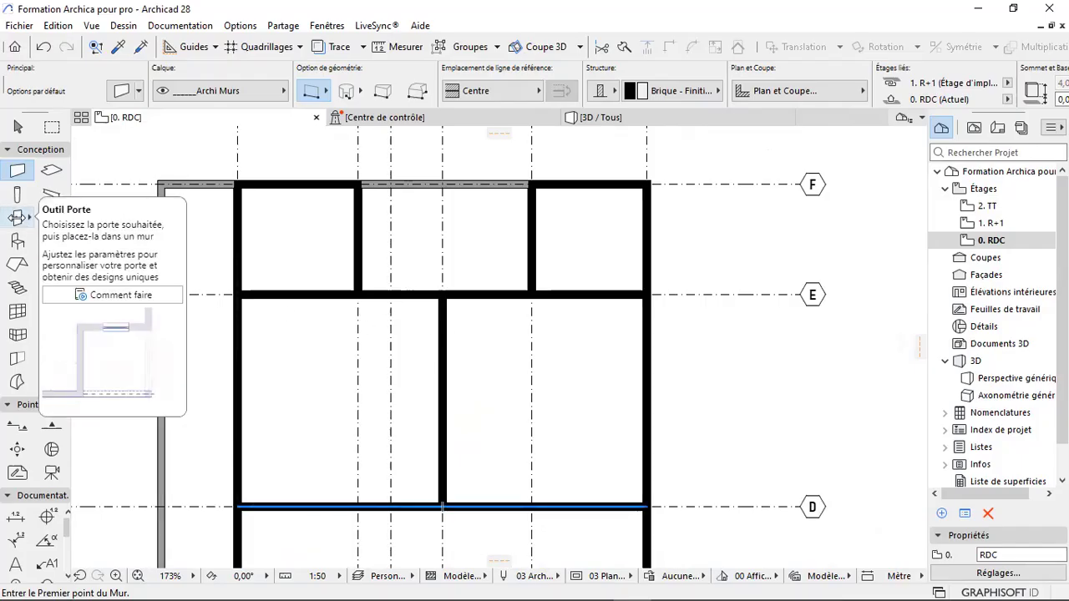
# - Open the default settings of the Door tool and show the Portes battantes library folder
pyautogui.click(19, 217)
pyautogui.doubleClick(18, 217)
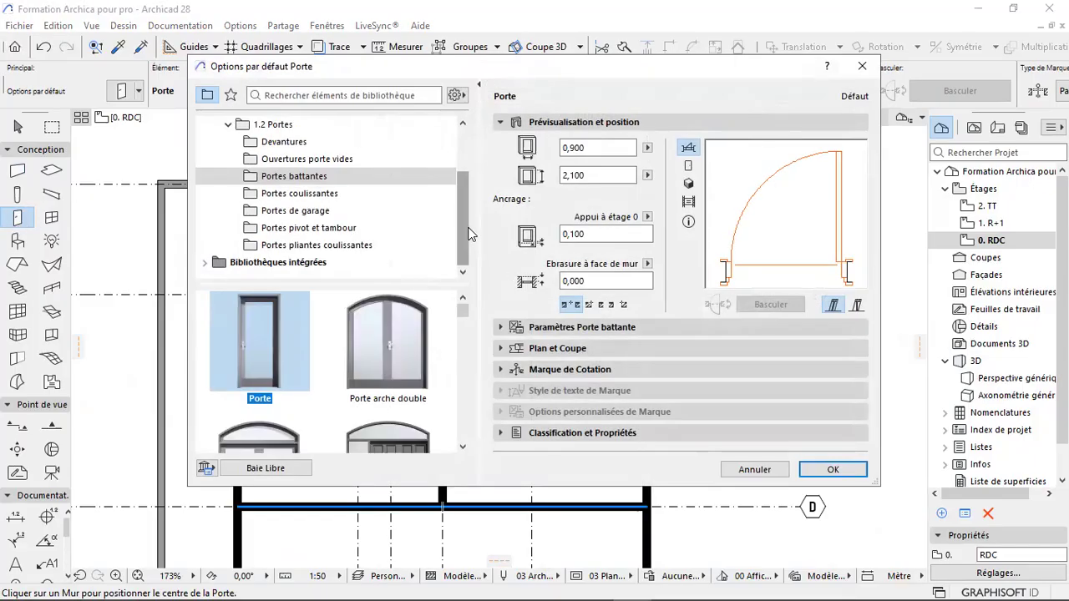
pyautogui.scroll(-5, 334, 368)
pyautogui.scroll(5, 376, 350)
pyautogui.click(289, 177)
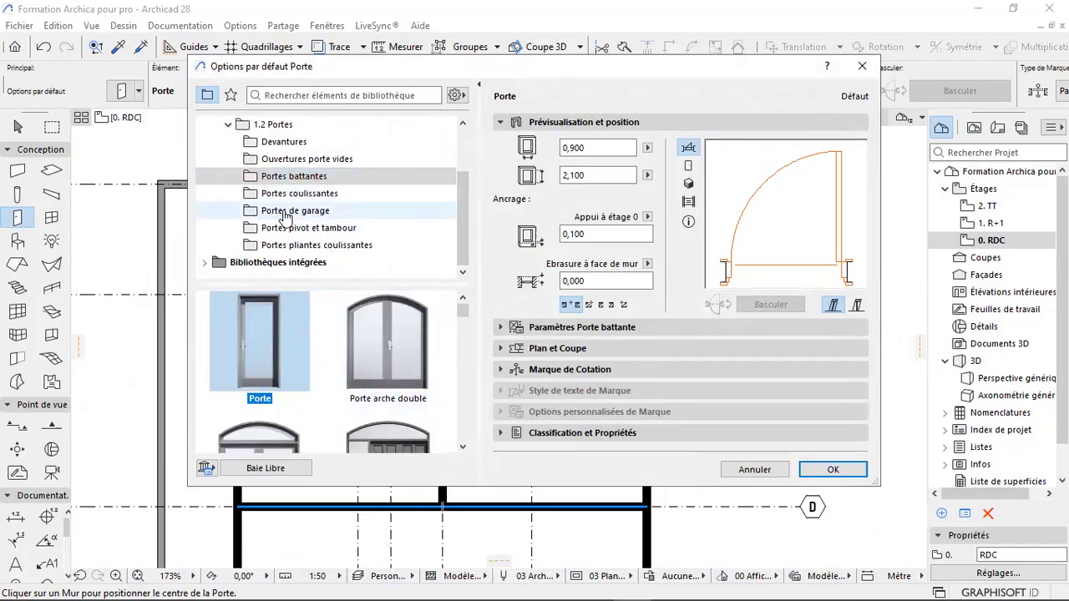
# - Browse the swing door models and choose Porte métallique as the default door
pyautogui.moveTo(340, 349)
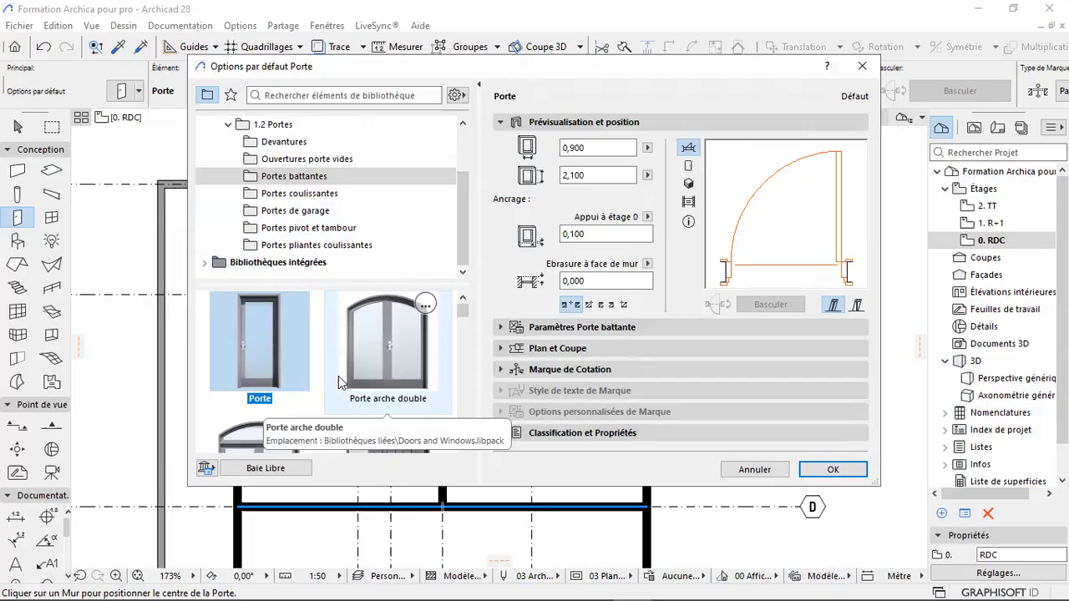
pyautogui.scroll(-3, 349, 355)
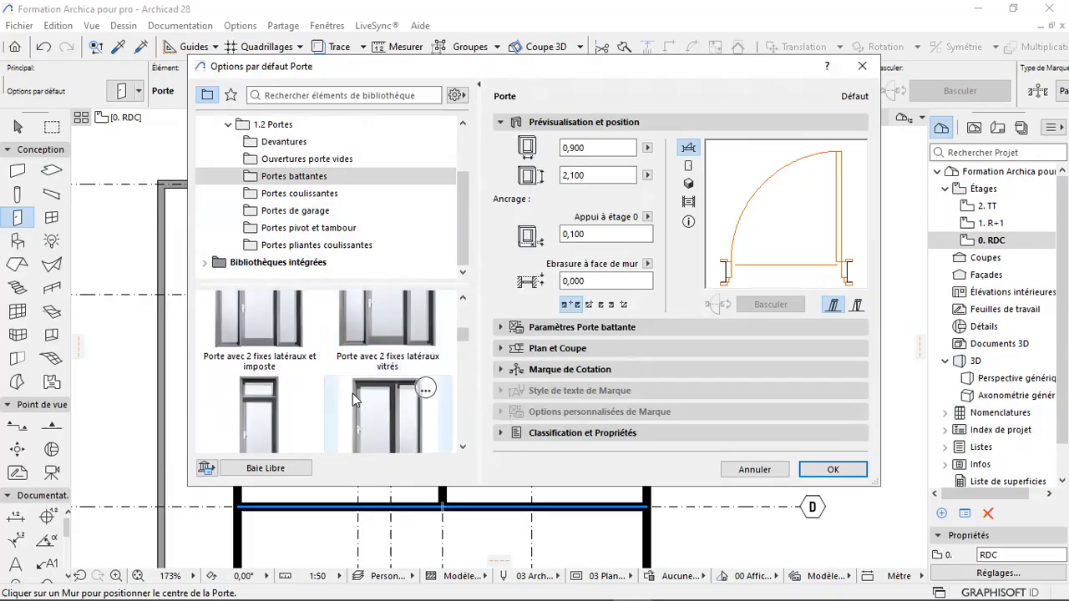
pyautogui.scroll(-5, 353, 393)
pyautogui.scroll(-3, 352, 399)
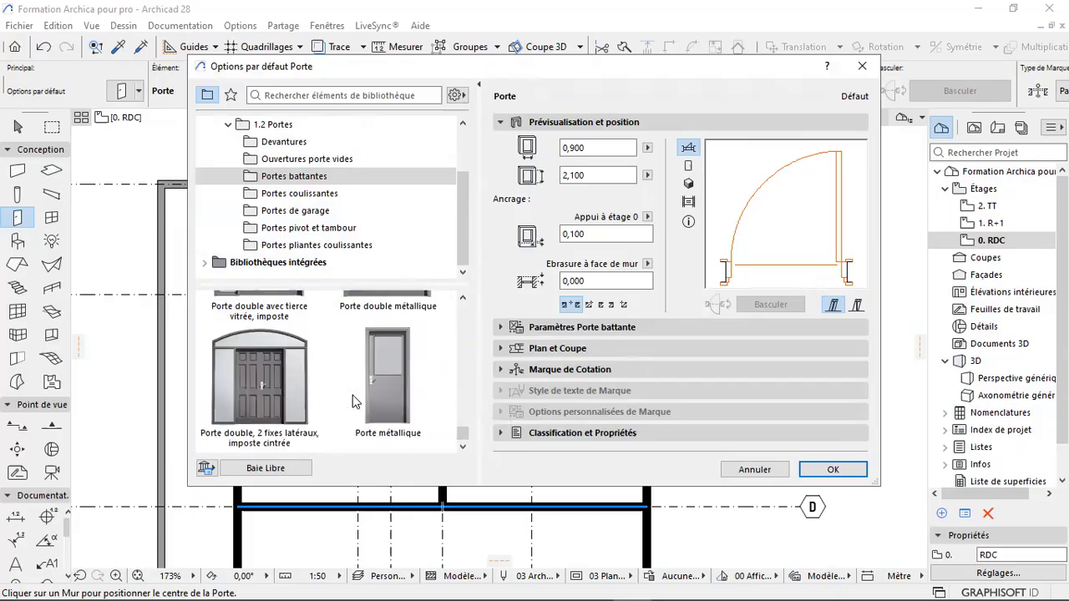
pyautogui.moveTo(394, 384)
pyautogui.scroll(1, 400, 388)
pyautogui.scroll(-1, 401, 397)
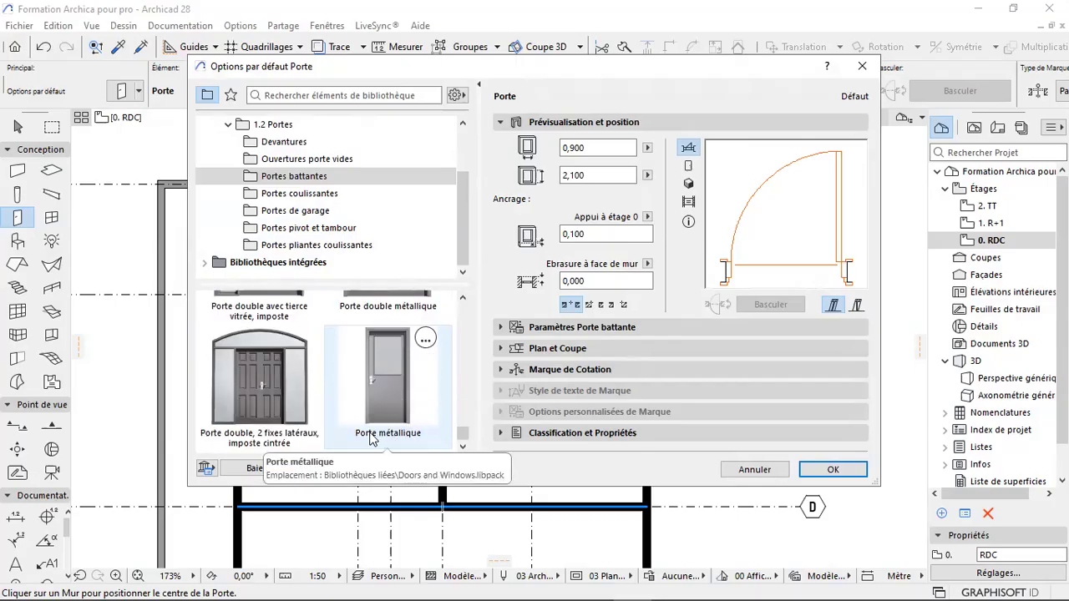
pyautogui.scroll(1, 399, 405)
pyautogui.scroll(-1, 398, 400)
pyautogui.click(394, 397)
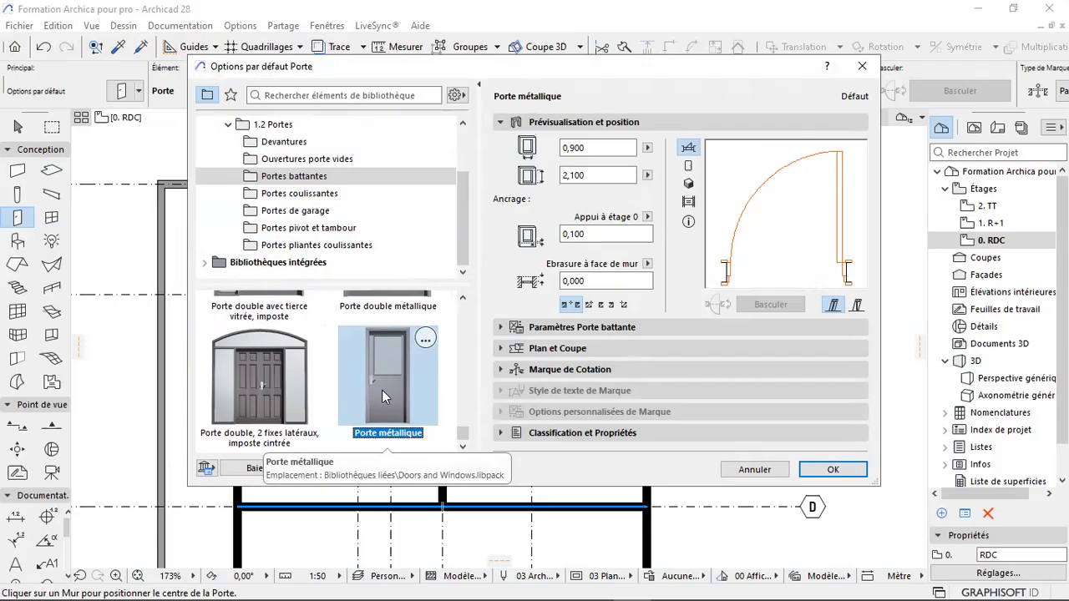
# - Set the metal door's height to 2,2 and its sill value relative to storey 0 to 0,450
pyautogui.click(582, 147)
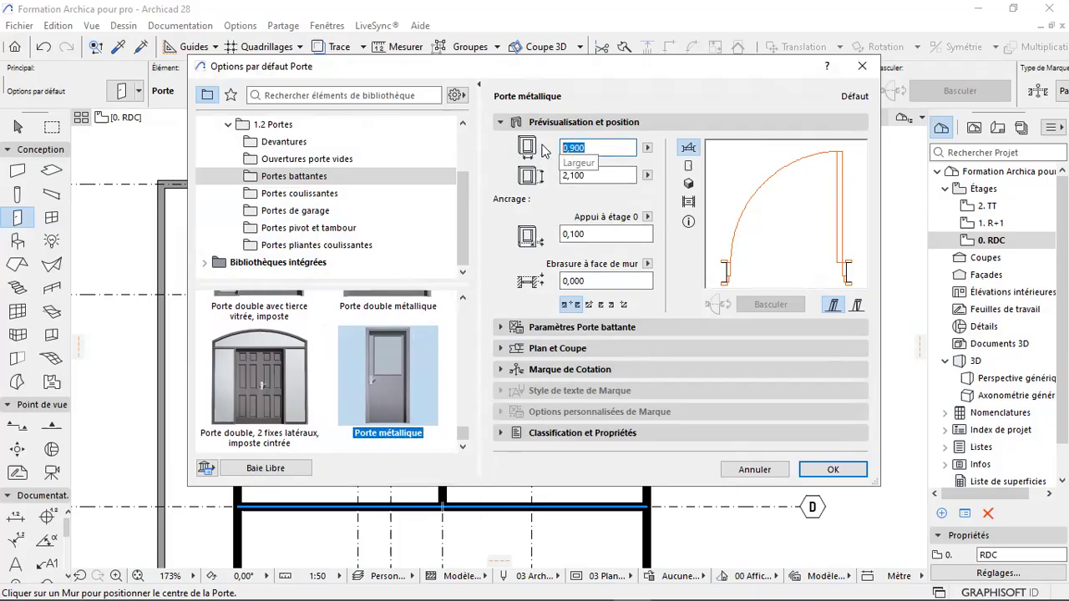
pyautogui.click(553, 175)
pyautogui.write('2,2')
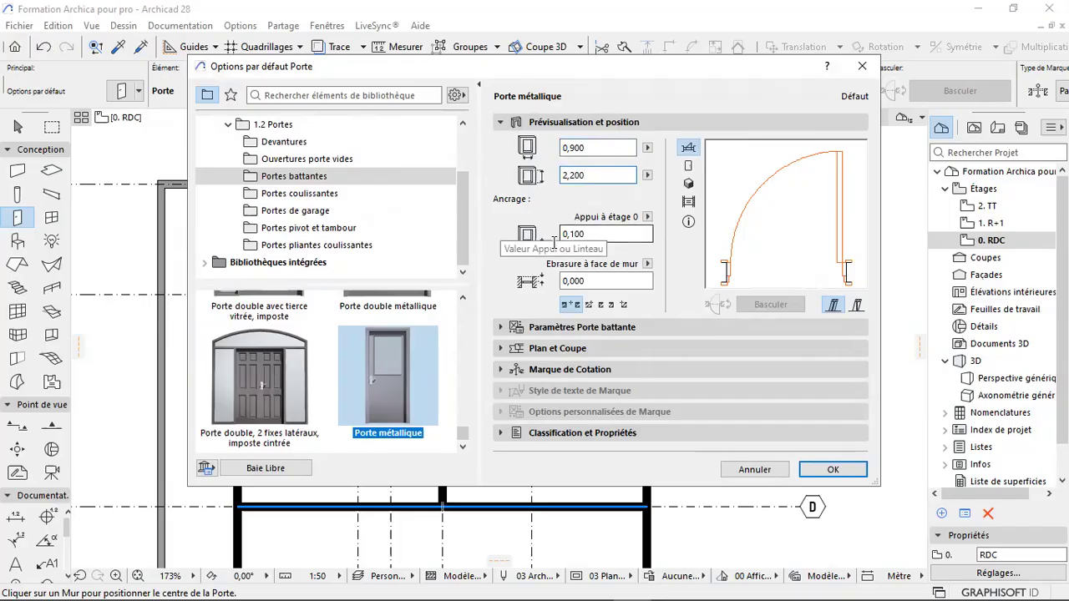
pyautogui.click(603, 237)
pyautogui.press('BackSpace')
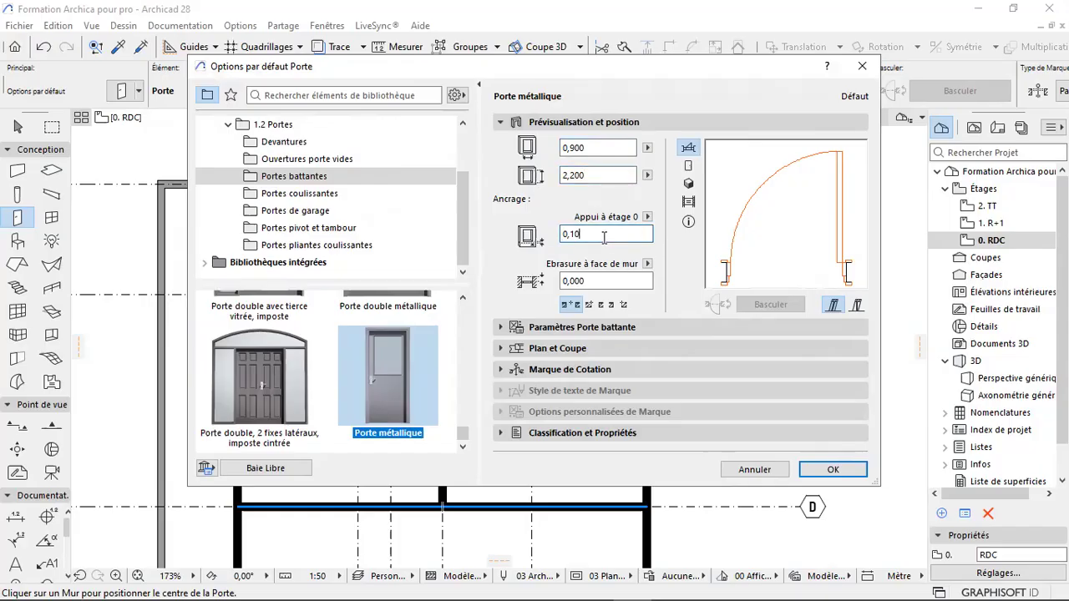
pyautogui.press('BackSpace')
pyautogui.press('BackSpace')
pyautogui.write('450')
# - Choose Style 4 as the door leaf in the swing door parameters
pyautogui.click(580, 125)
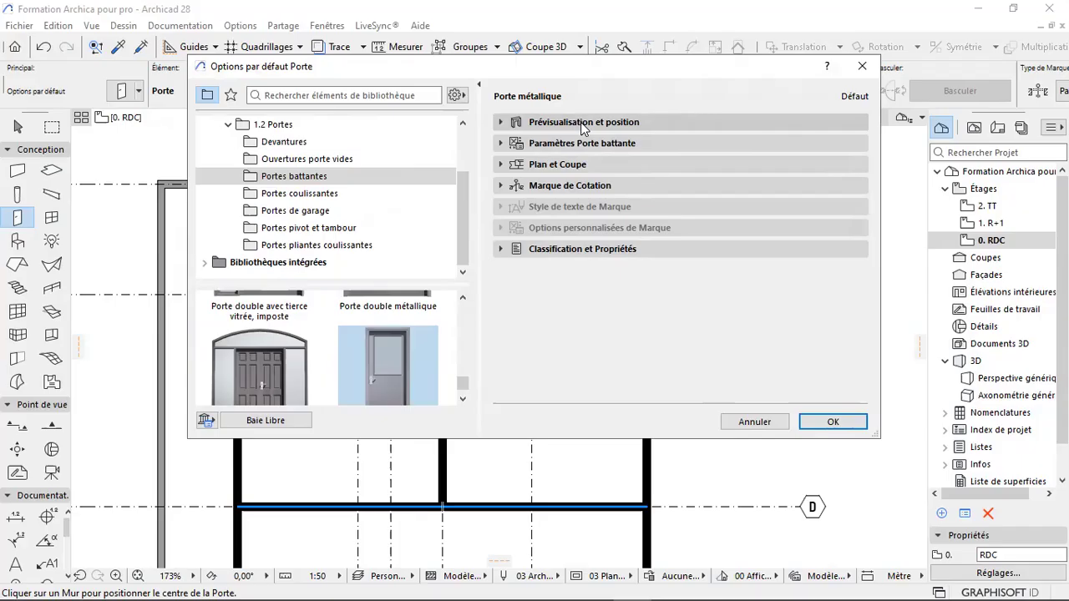
pyautogui.click(576, 143)
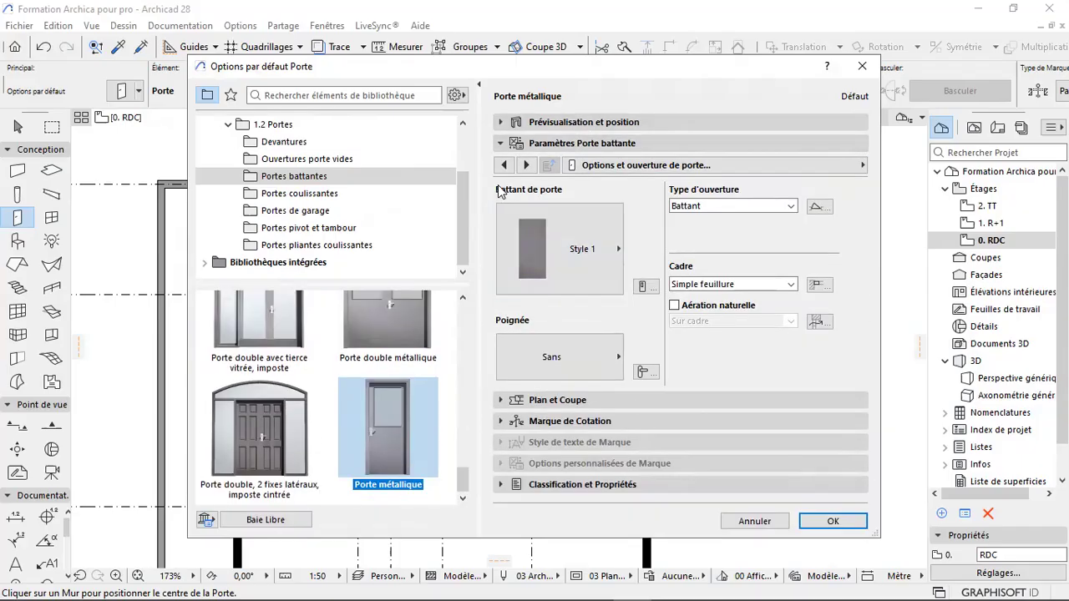
pyautogui.click(595, 247)
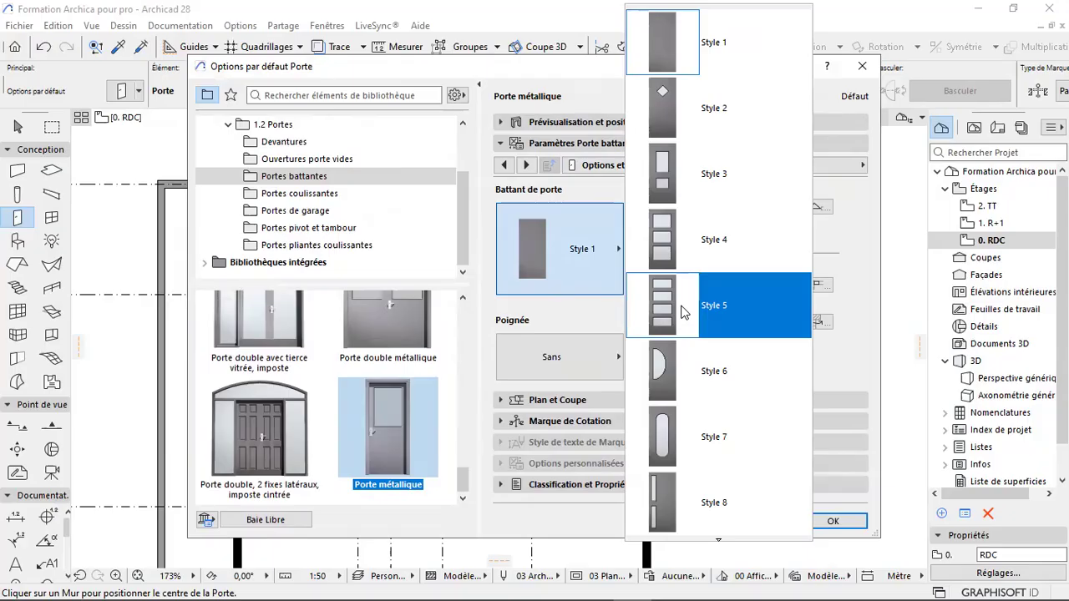
pyautogui.click(684, 262)
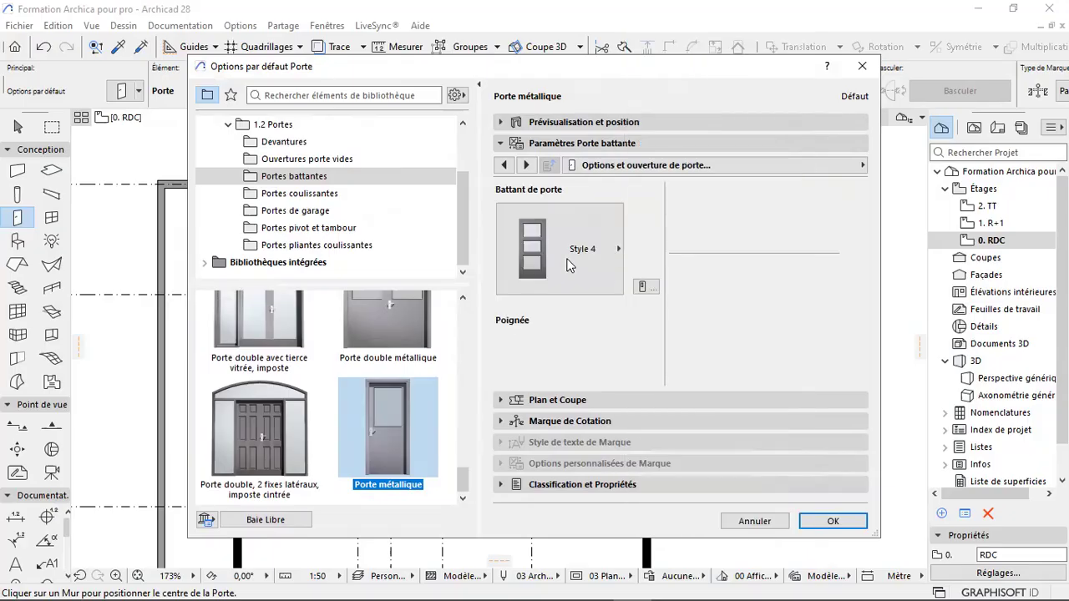
# - Browse the available door handles and set the handle to Poignée 7
pyautogui.click(557, 353)
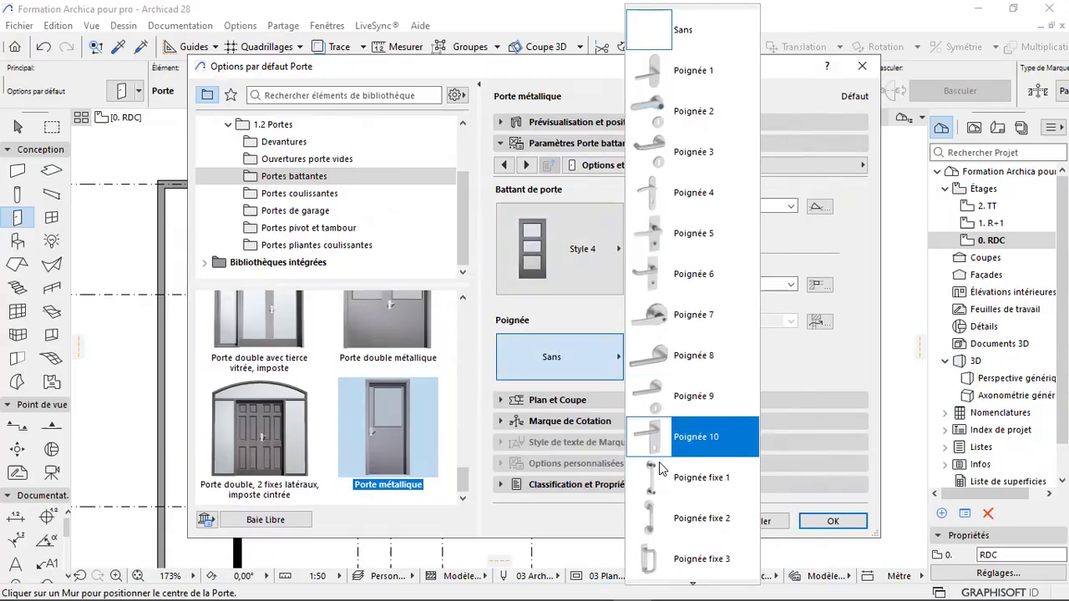
pyautogui.moveTo(692, 581)
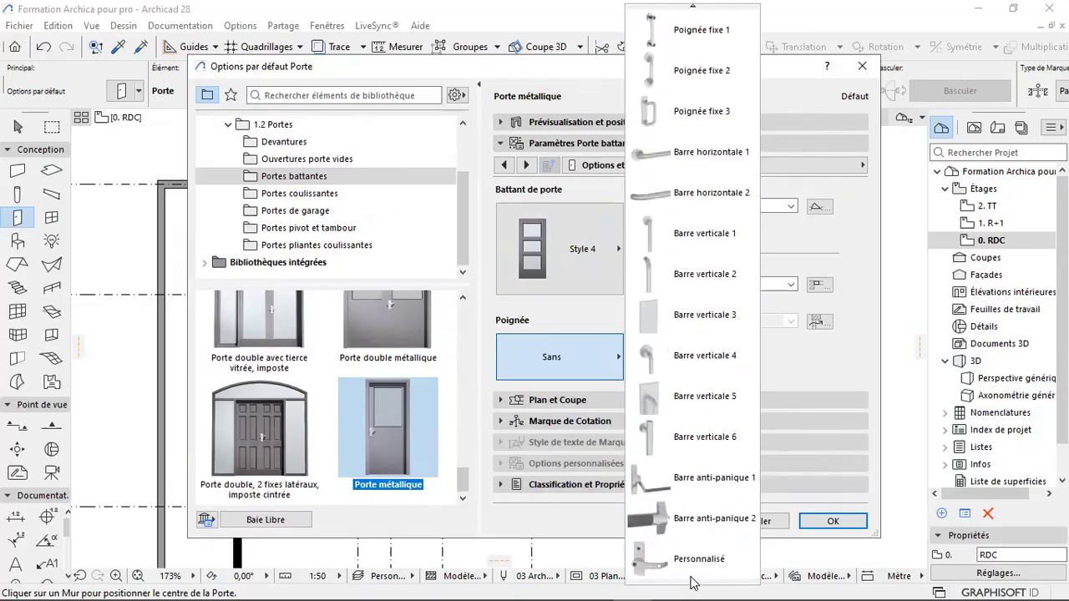
pyautogui.click(693, 435)
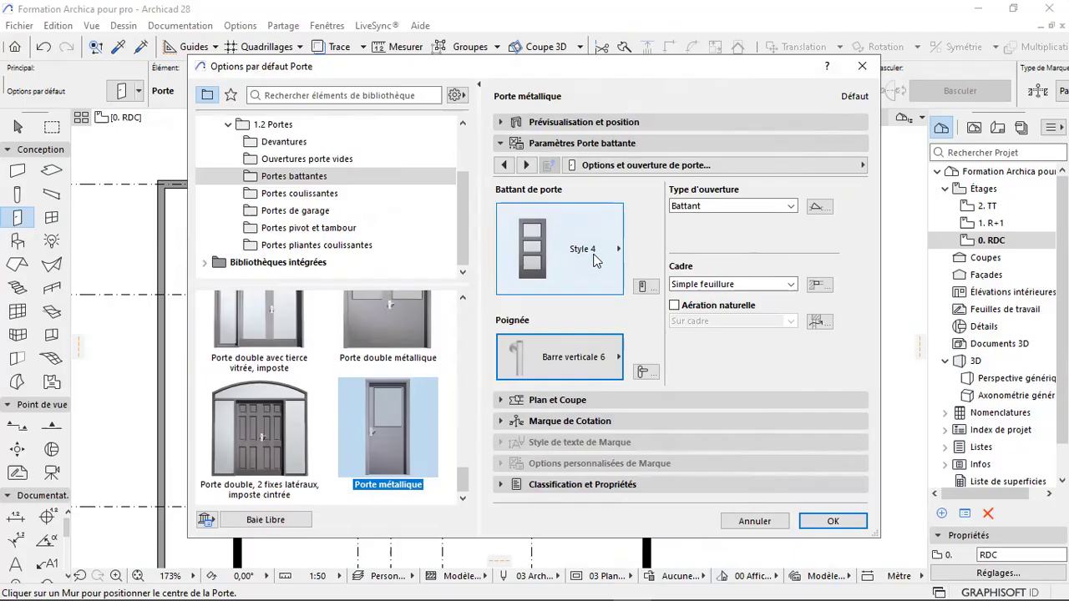
pyautogui.click(574, 361)
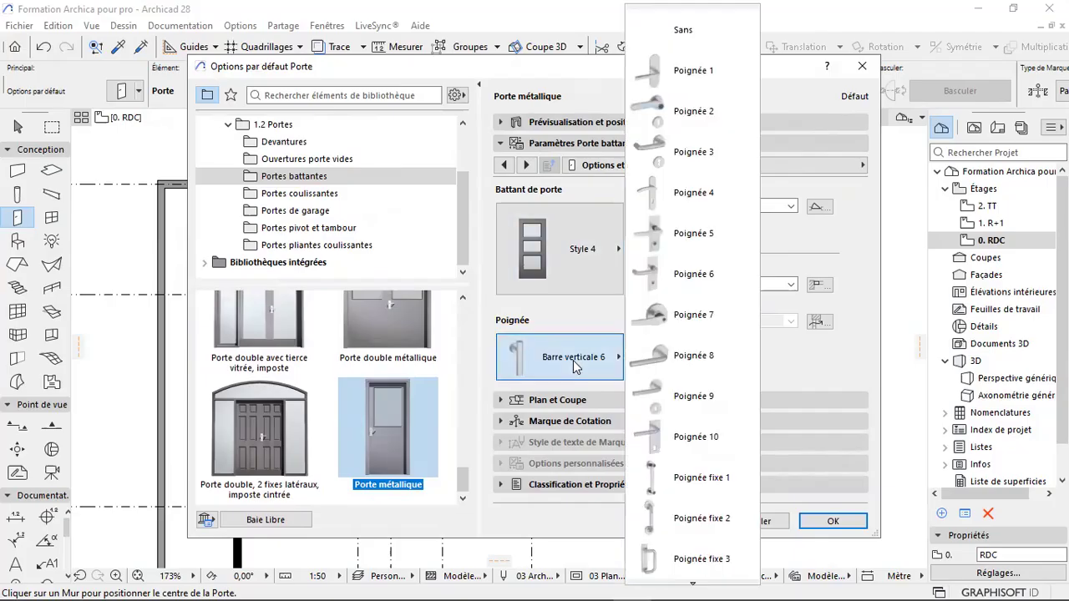
pyautogui.click(680, 318)
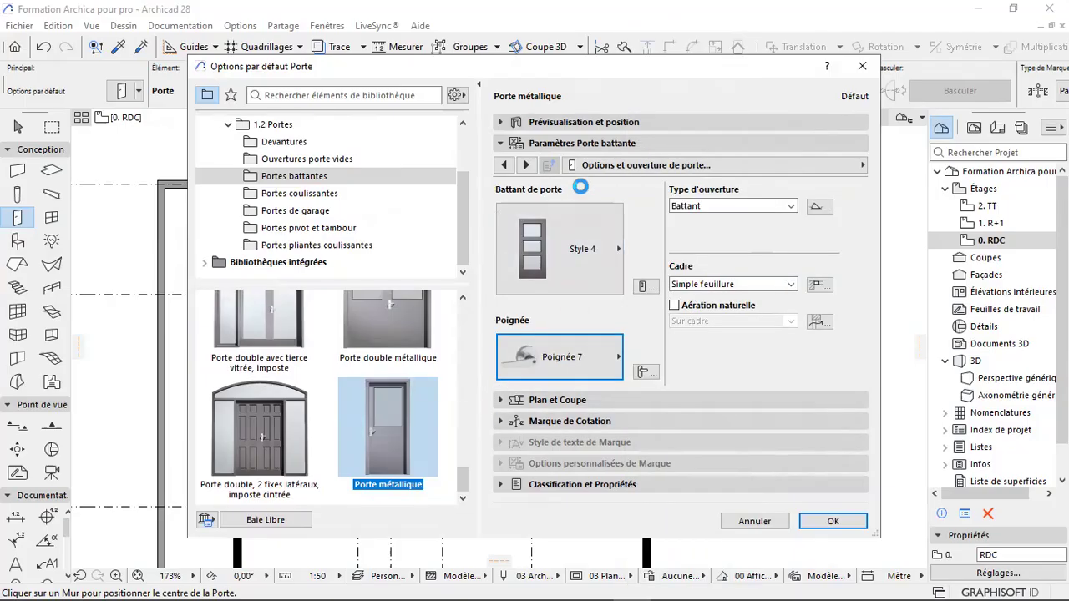
# - Review the metal door's settings for frame and leaf, natural ventilation, leaf type, handle, and opening type and angle
pyautogui.click(527, 165)
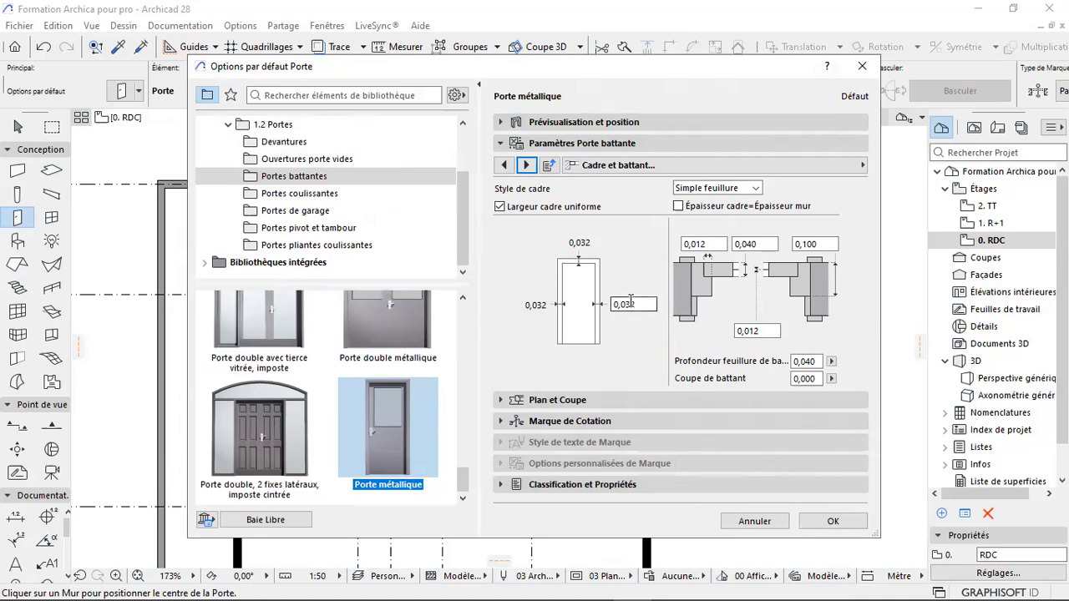
pyautogui.click(638, 304)
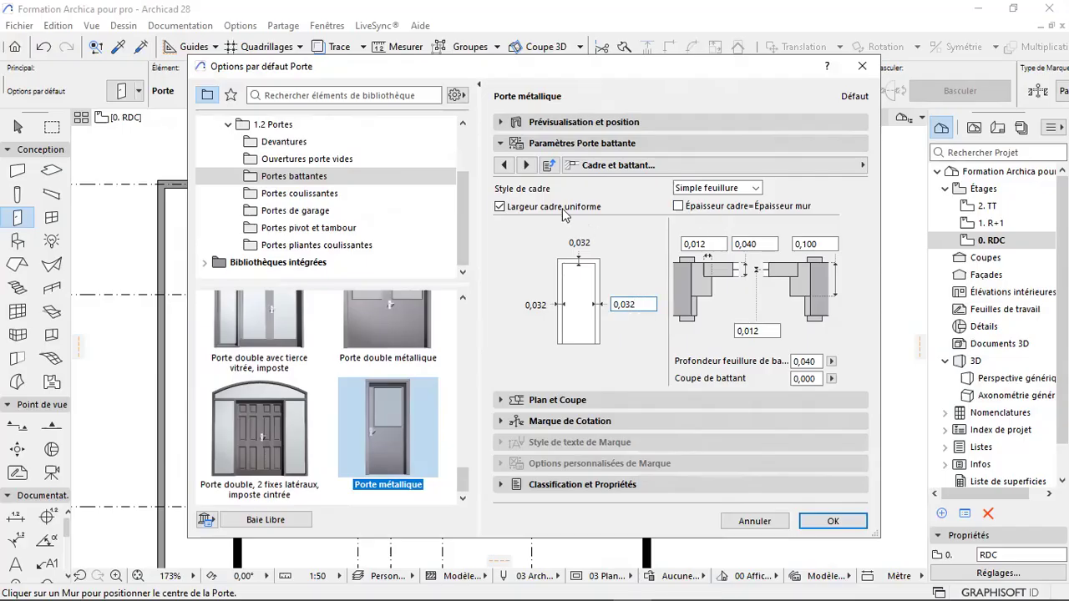
pyautogui.click(526, 165)
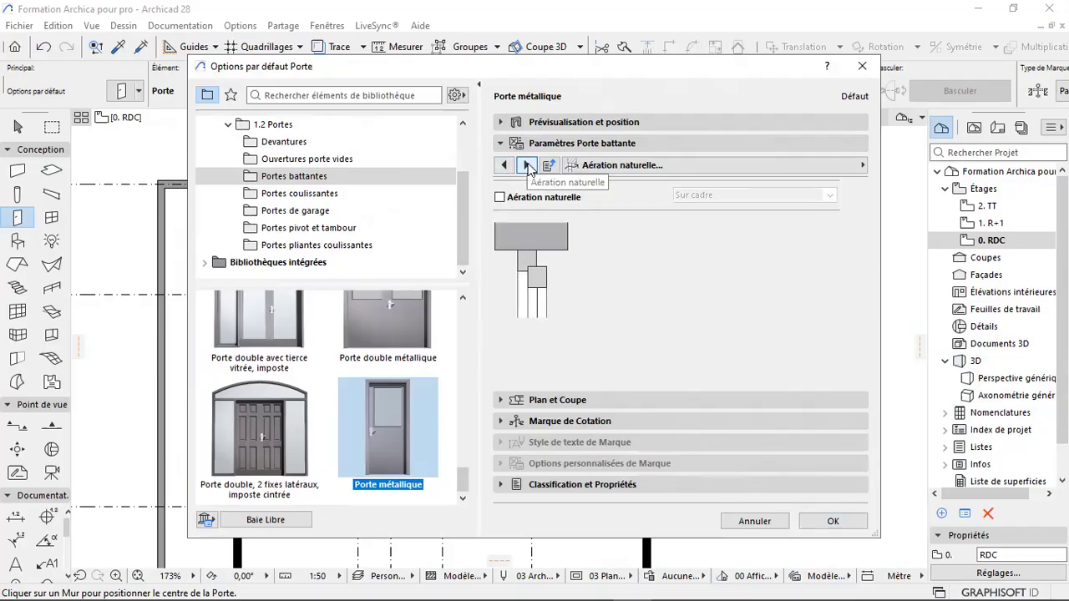
pyautogui.click(527, 165)
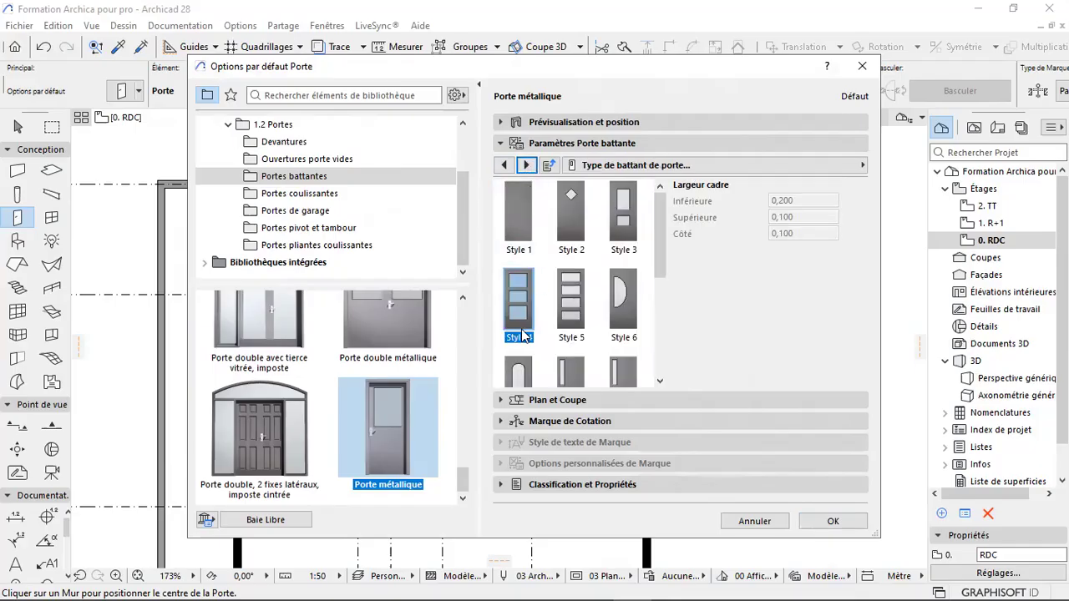
pyautogui.click(528, 166)
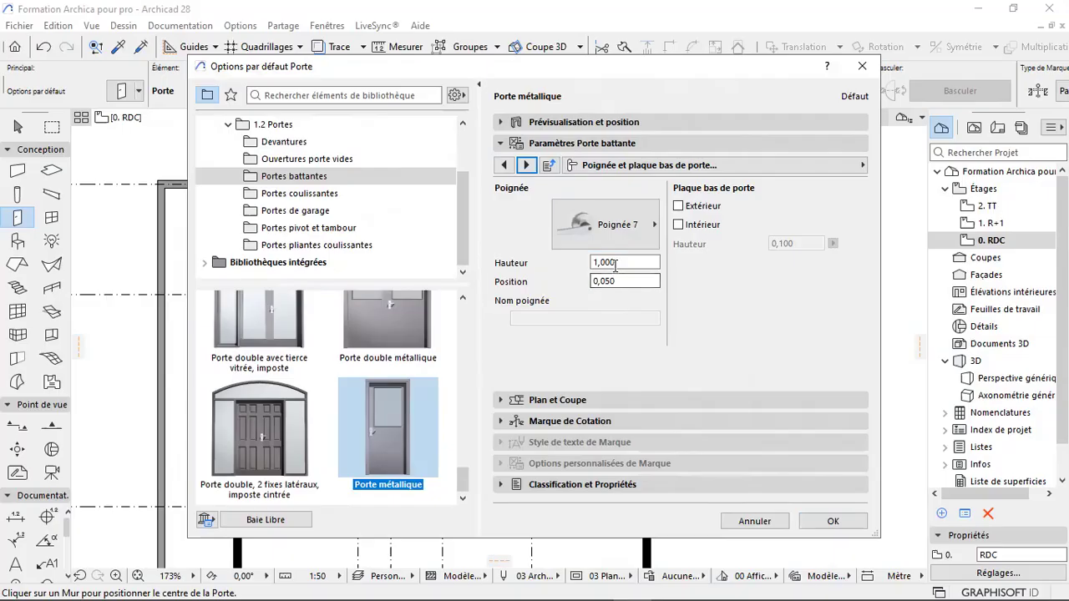
pyautogui.click(527, 165)
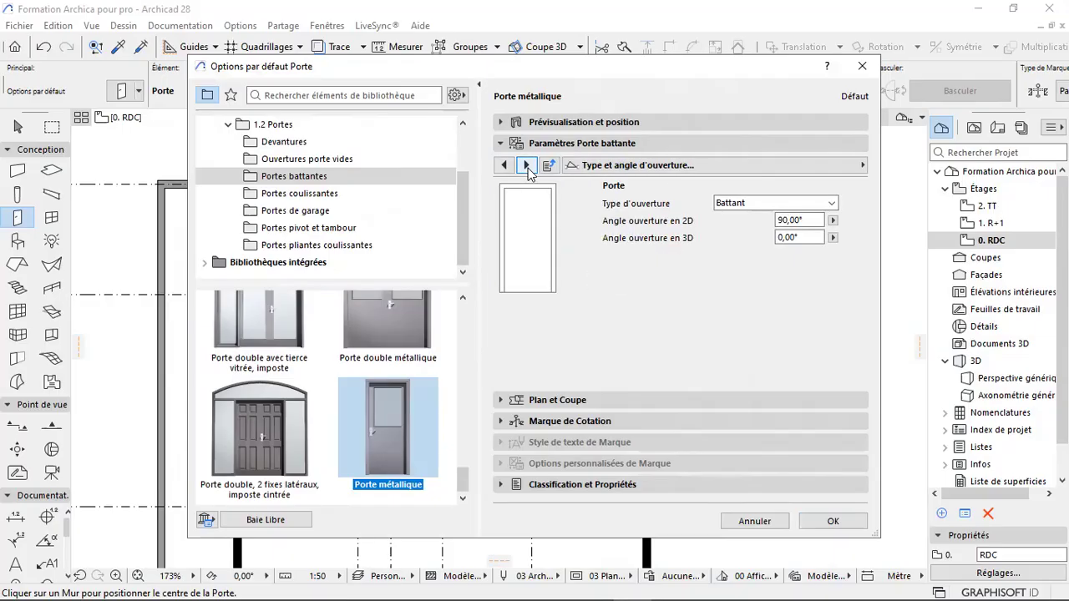
# - Enable uniform door surfaces and set the frame and leaf surfaces to Bois - Acajou horizontal in the model attributes
pyautogui.click(527, 165)
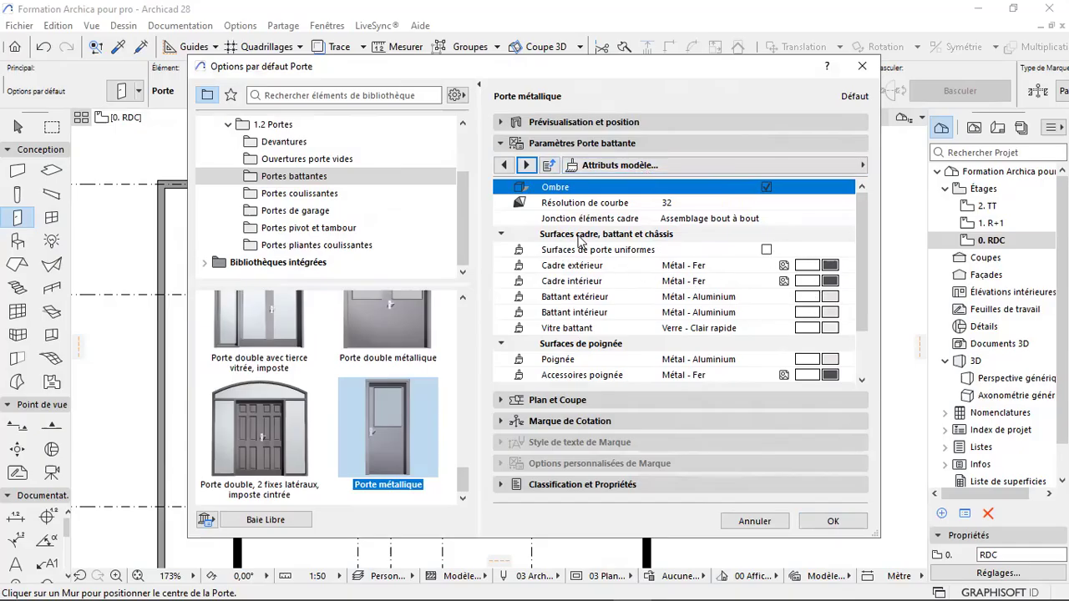
pyautogui.click(767, 251)
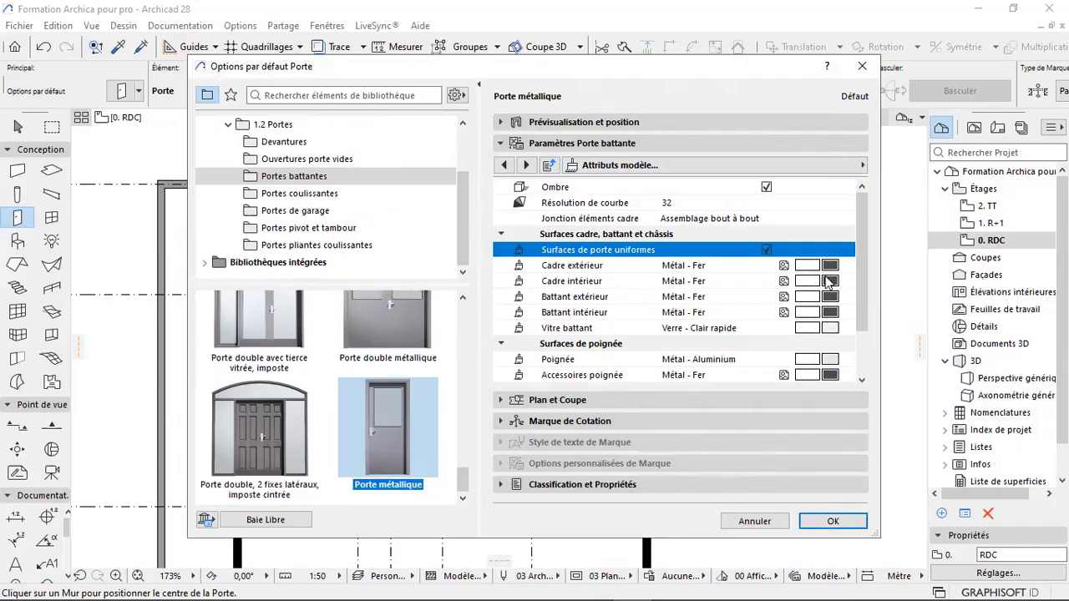
pyautogui.click(829, 267)
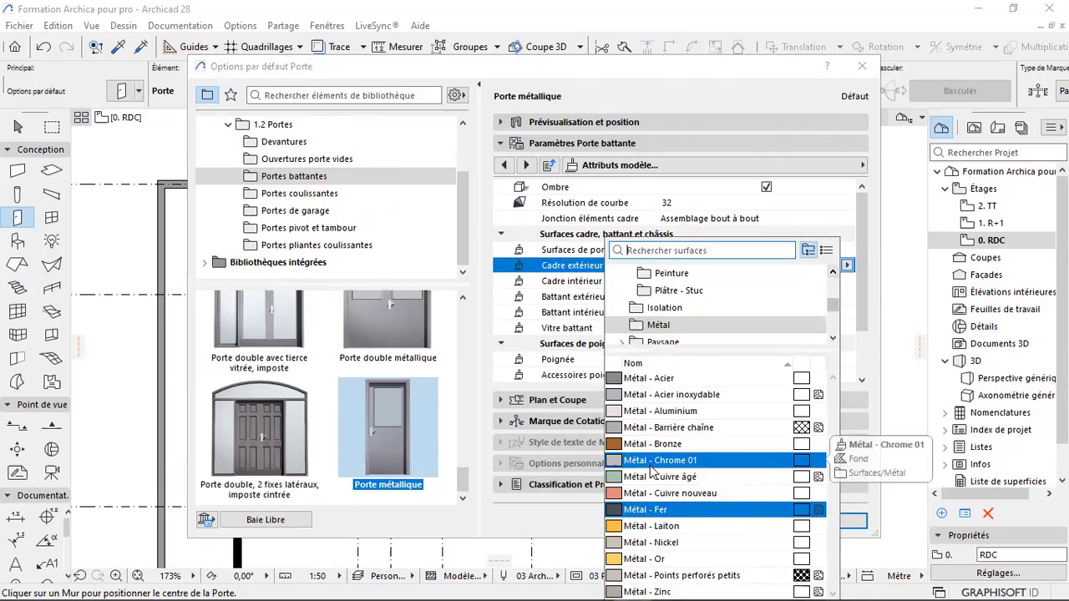
pyautogui.scroll(-3, 664, 330)
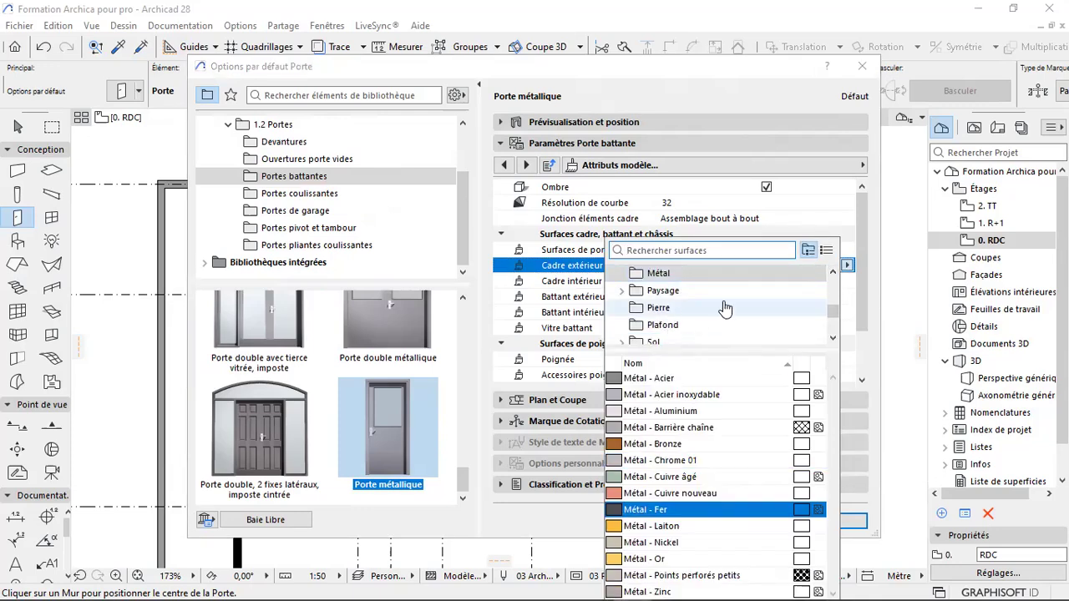
pyautogui.scroll(-2, 676, 326)
pyautogui.scroll(5, 683, 313)
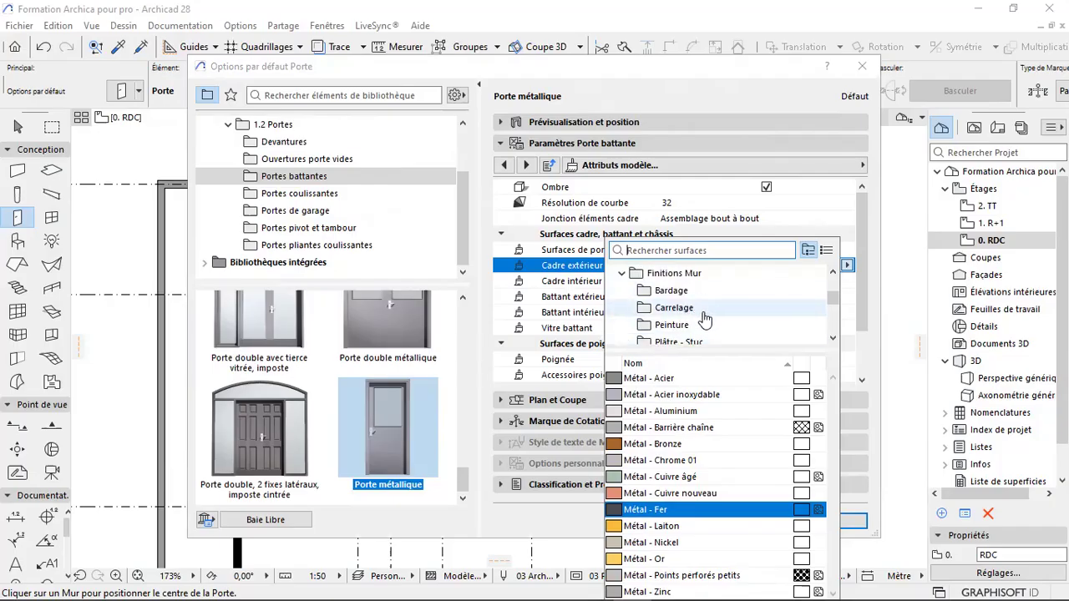
pyautogui.scroll(3, 701, 317)
pyautogui.click(668, 309)
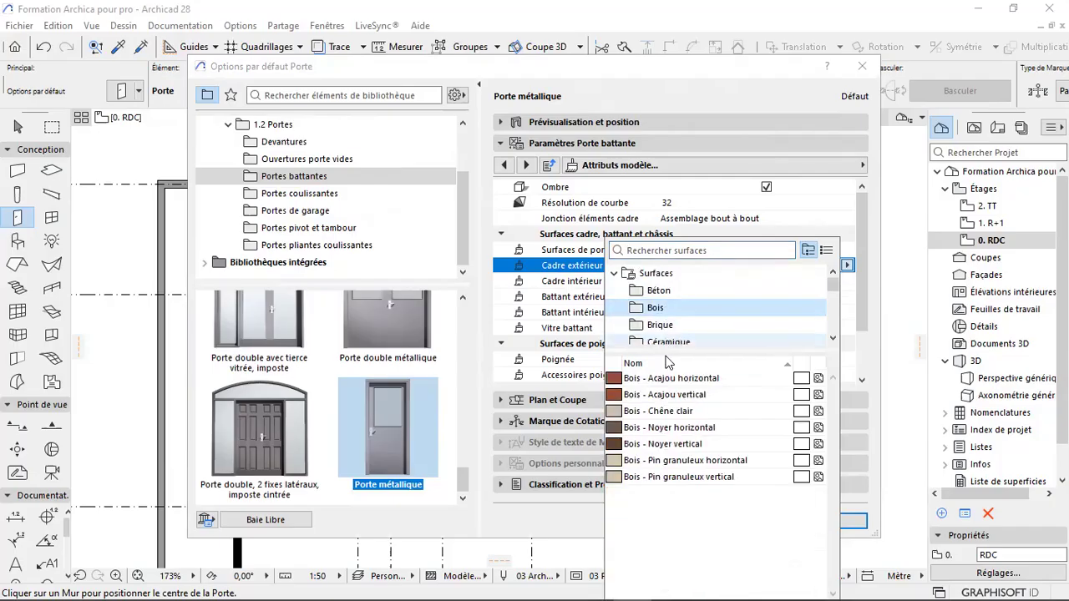
pyautogui.click(648, 379)
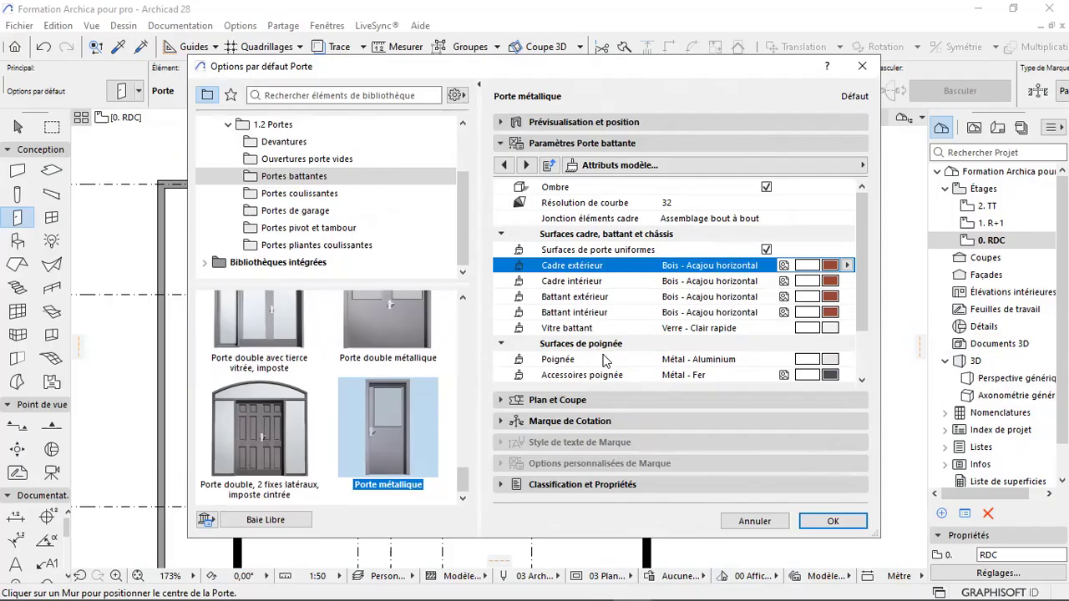
# - Set the leaf glazing surface (Vitre battant) to Bois - Acajou horizontal
pyautogui.click(832, 332)
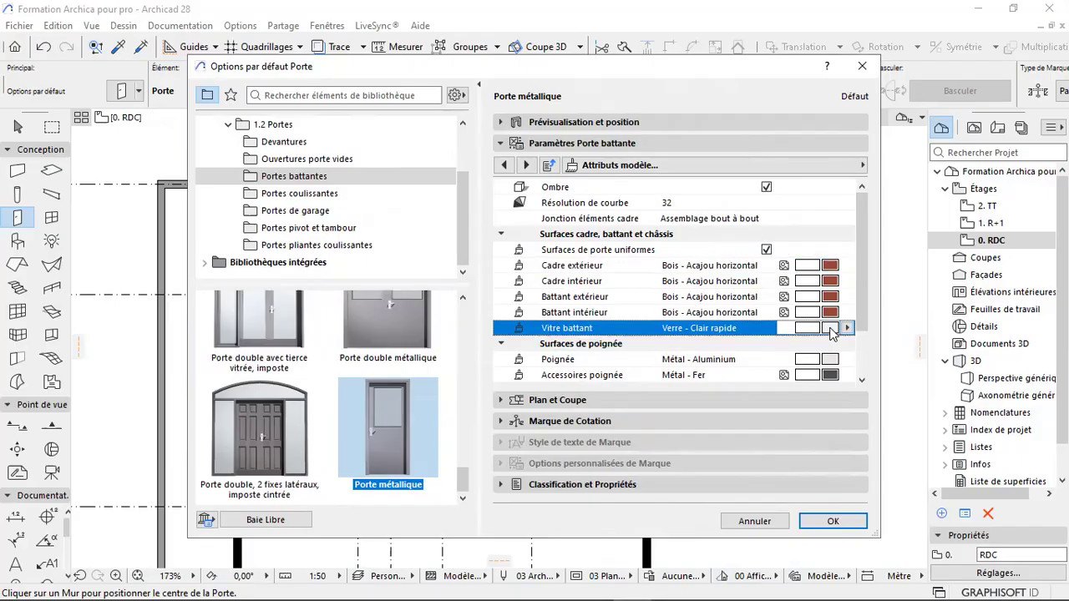
pyautogui.scroll(3, 674, 403)
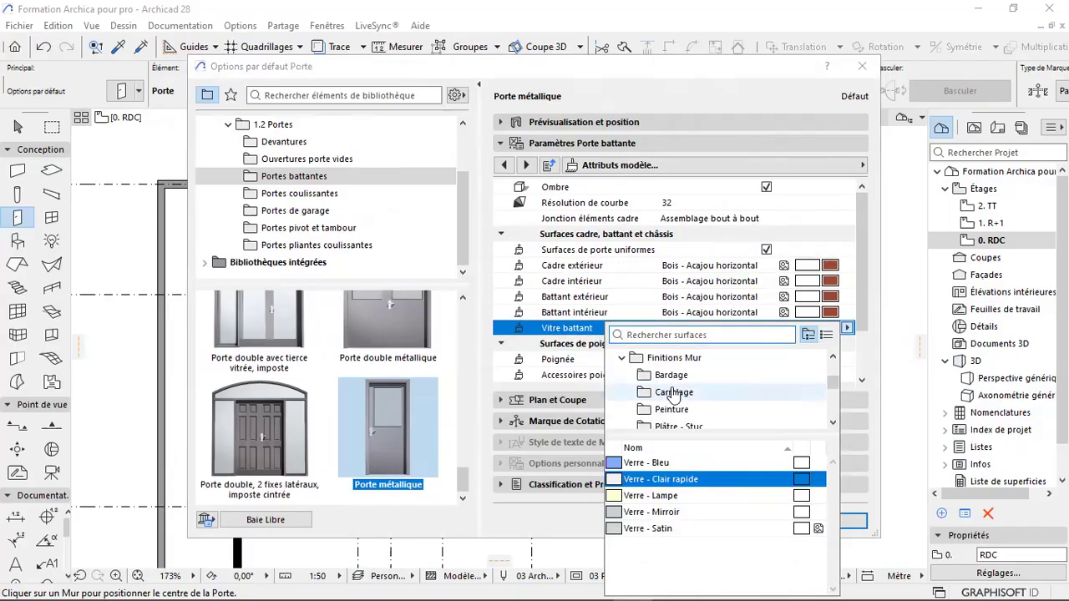
pyautogui.scroll(3, 673, 403)
pyautogui.click(666, 394)
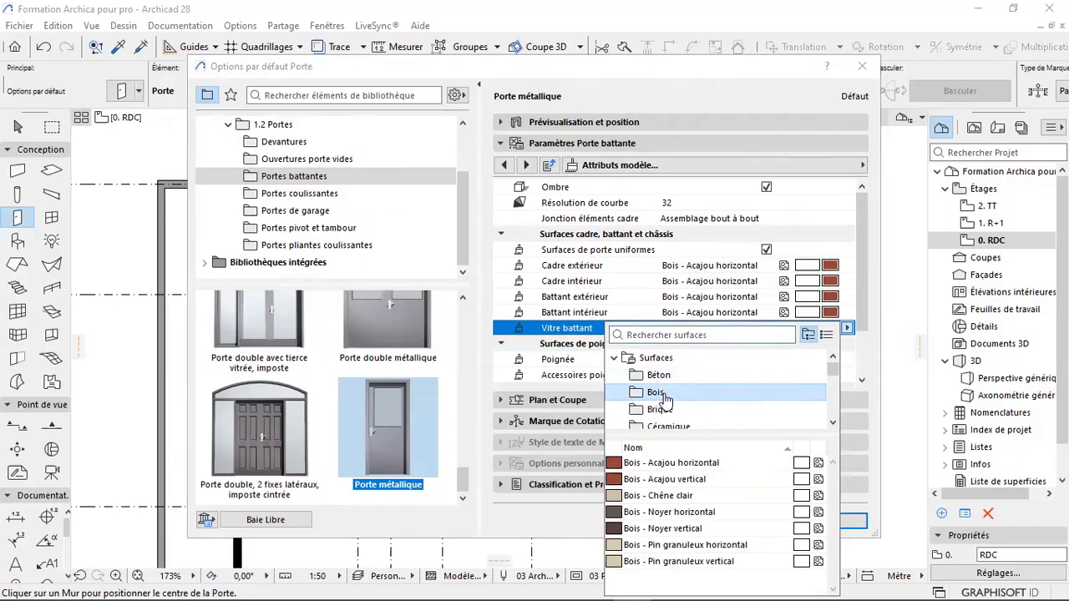
pyautogui.click(668, 463)
# - Review the metal door's handle surfaces, 3D pens, wall opening, reveal, fixings and junctions, and sill settings
pyautogui.scroll(-3, 690, 310)
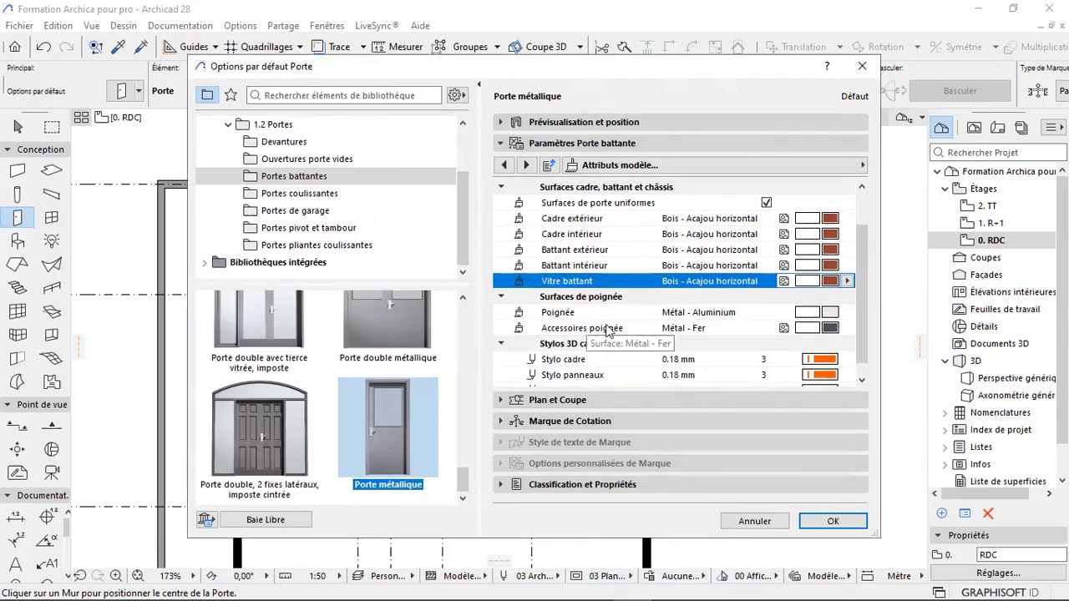
pyautogui.scroll(-1, 798, 326)
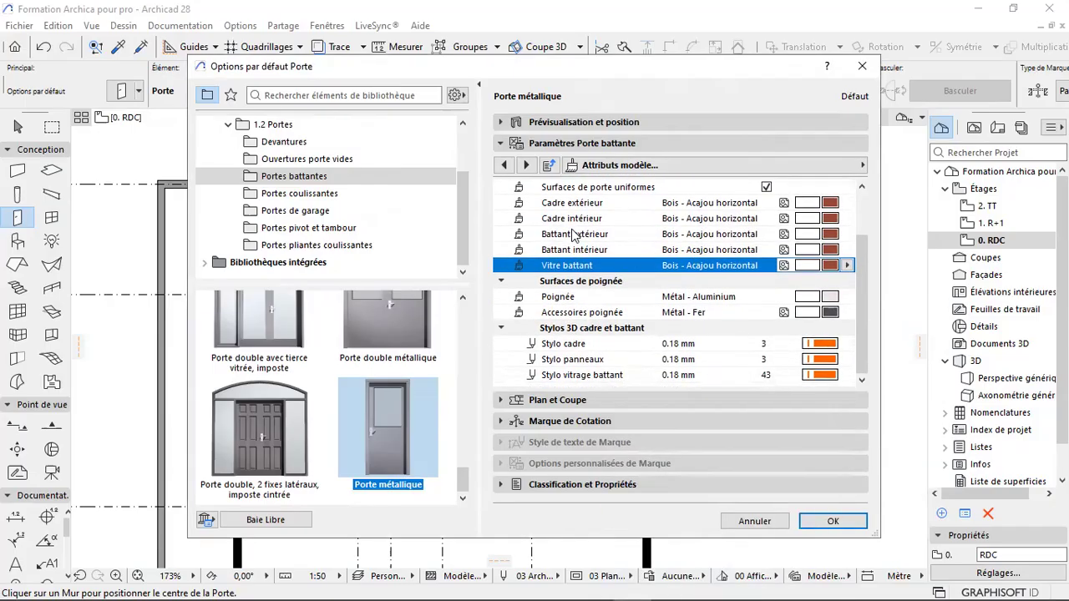
pyautogui.click(527, 165)
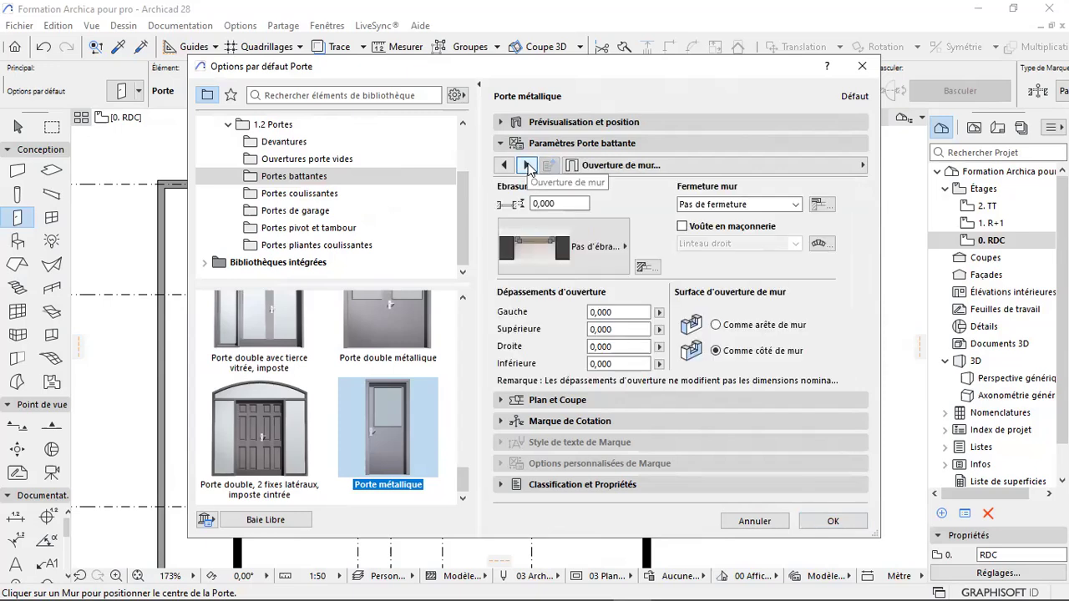
pyautogui.click(527, 165)
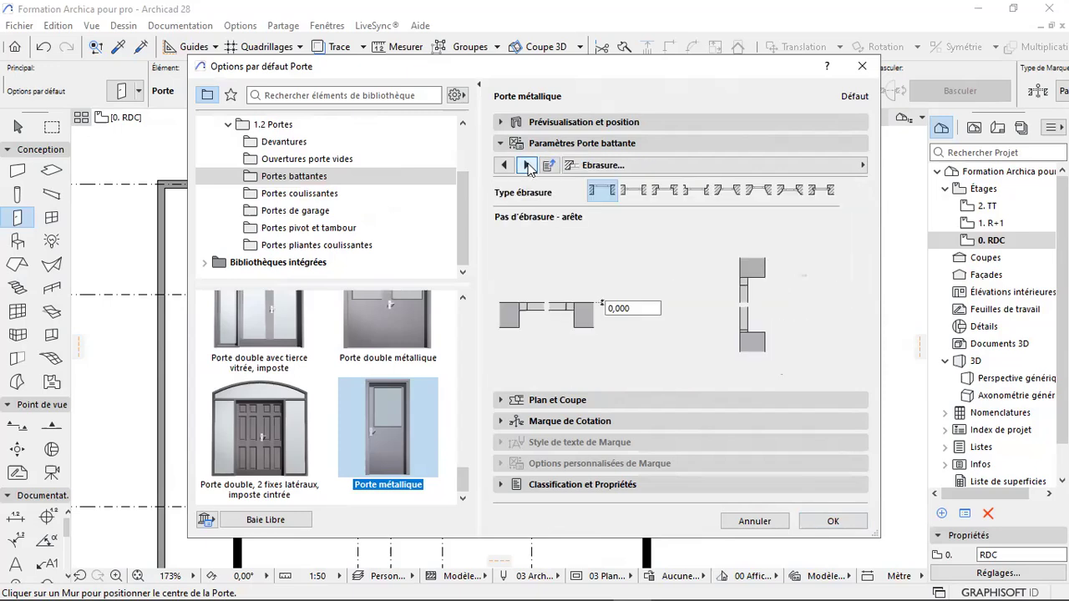
pyautogui.click(527, 166)
pyautogui.click(527, 166)
pyautogui.click(527, 166)
pyautogui.click(527, 165)
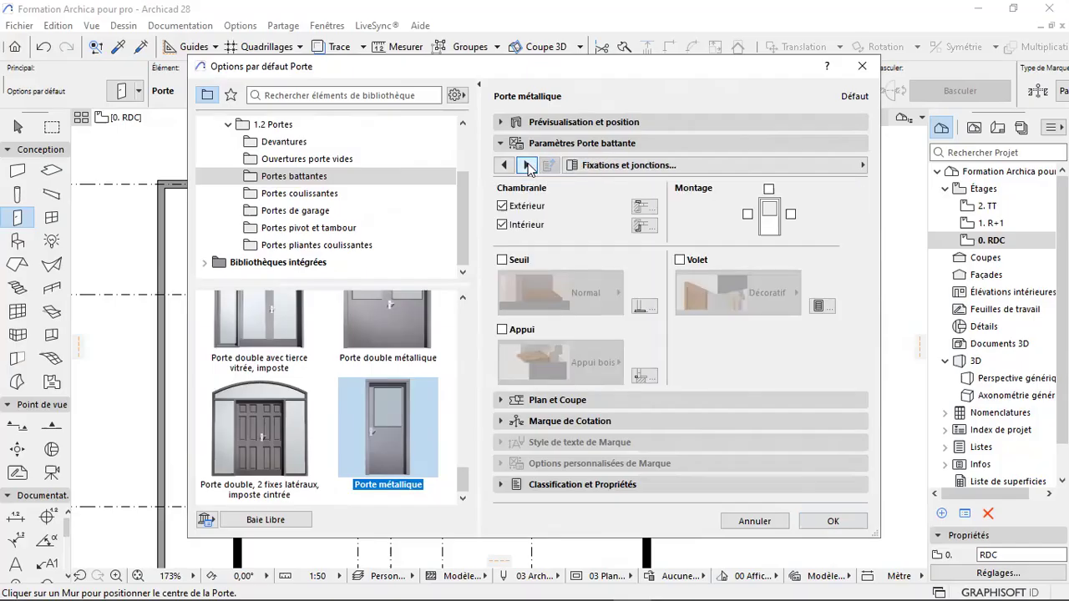
pyautogui.click(527, 166)
pyautogui.click(527, 165)
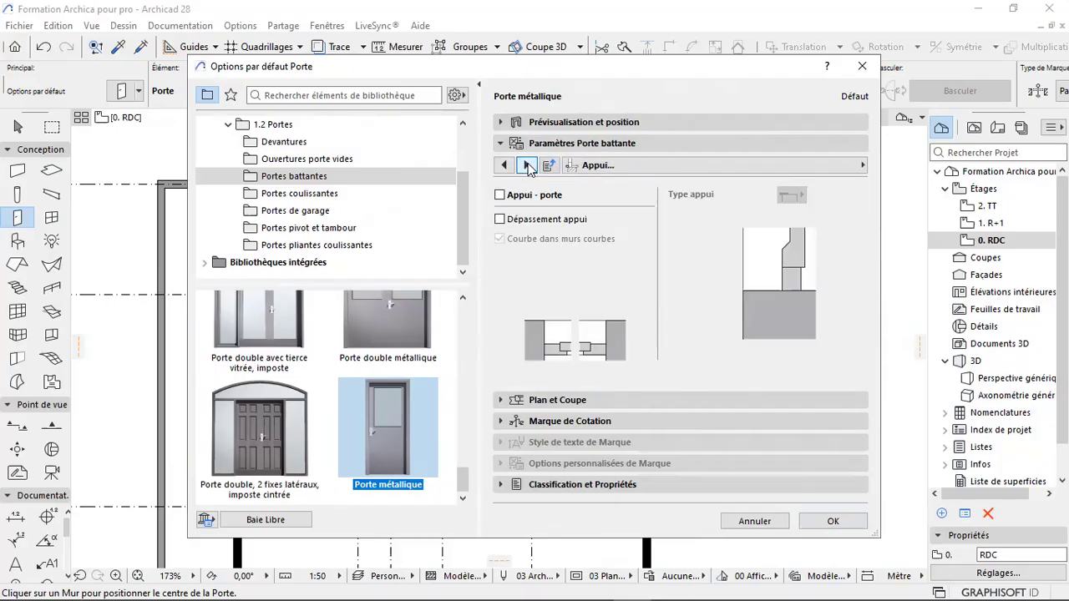
# - Set the door's symbol line pen to 32 in the plan and section settings
pyautogui.click(561, 403)
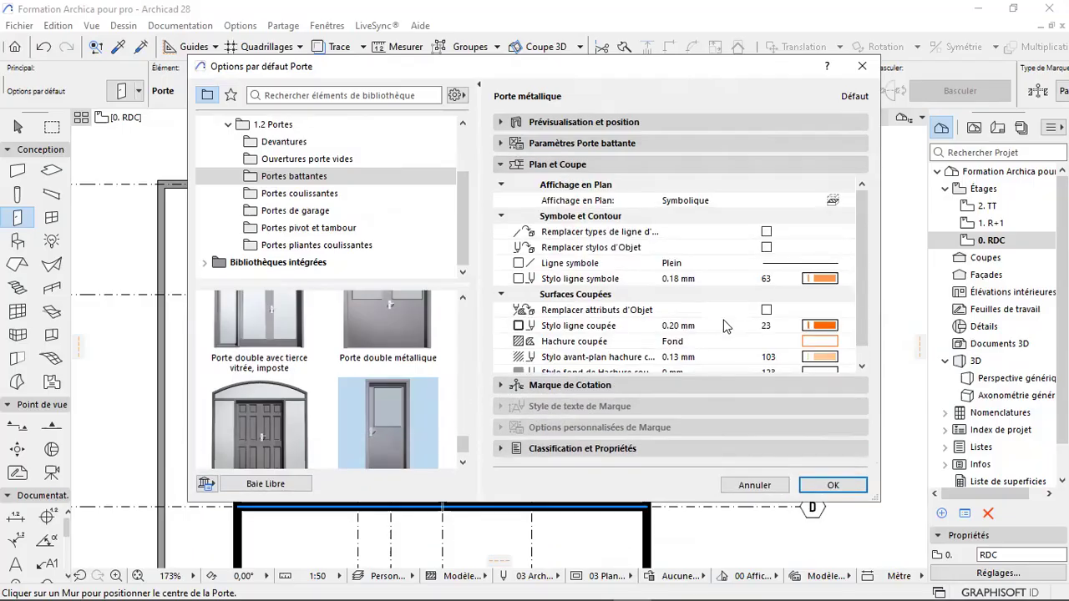
pyautogui.scroll(-1, 725, 325)
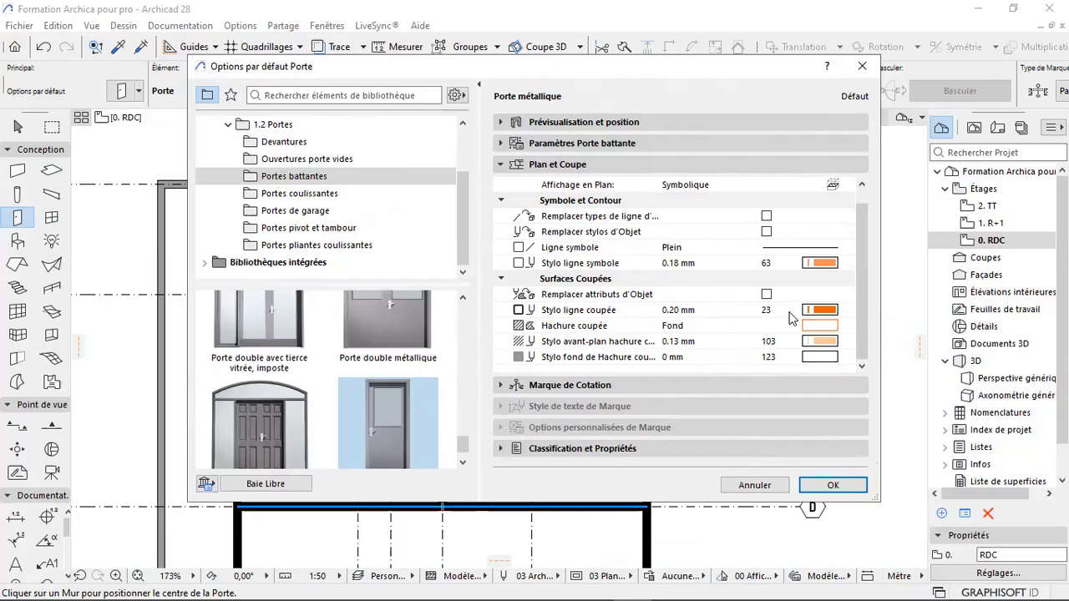
pyautogui.scroll(1, 826, 277)
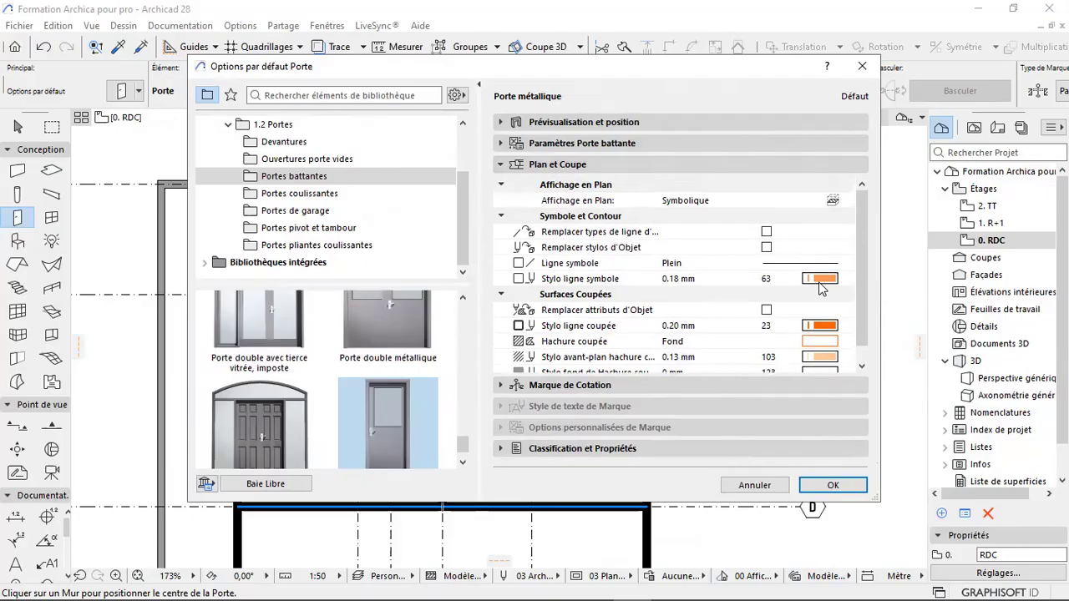
pyautogui.click(821, 283)
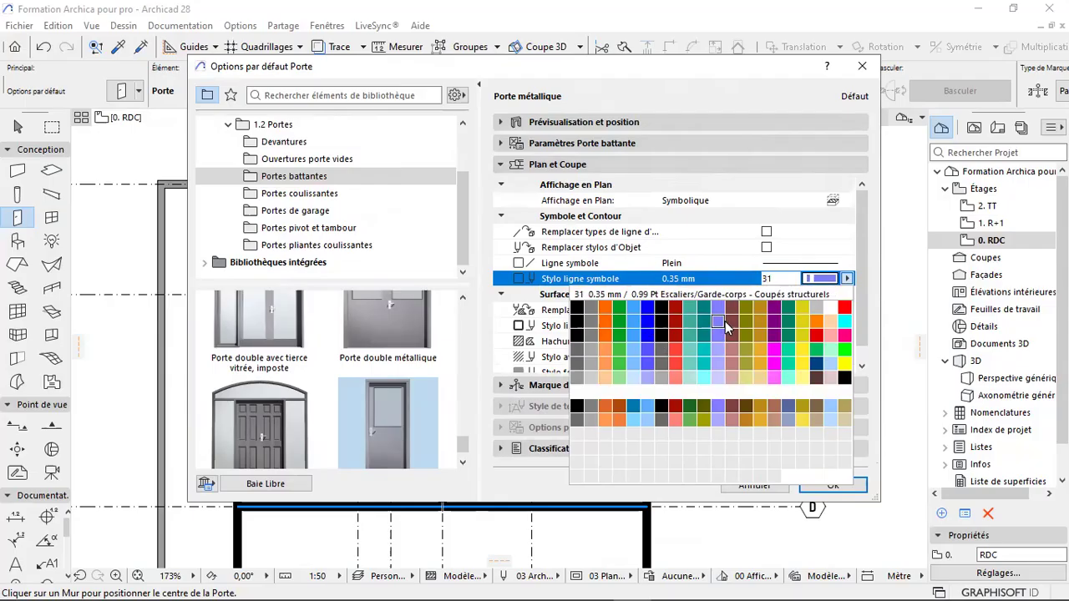
pyautogui.click(725, 328)
# - Set the cut line pen and the cut fill foreground pen to 32, and accept the door's default settings
pyautogui.click(807, 327)
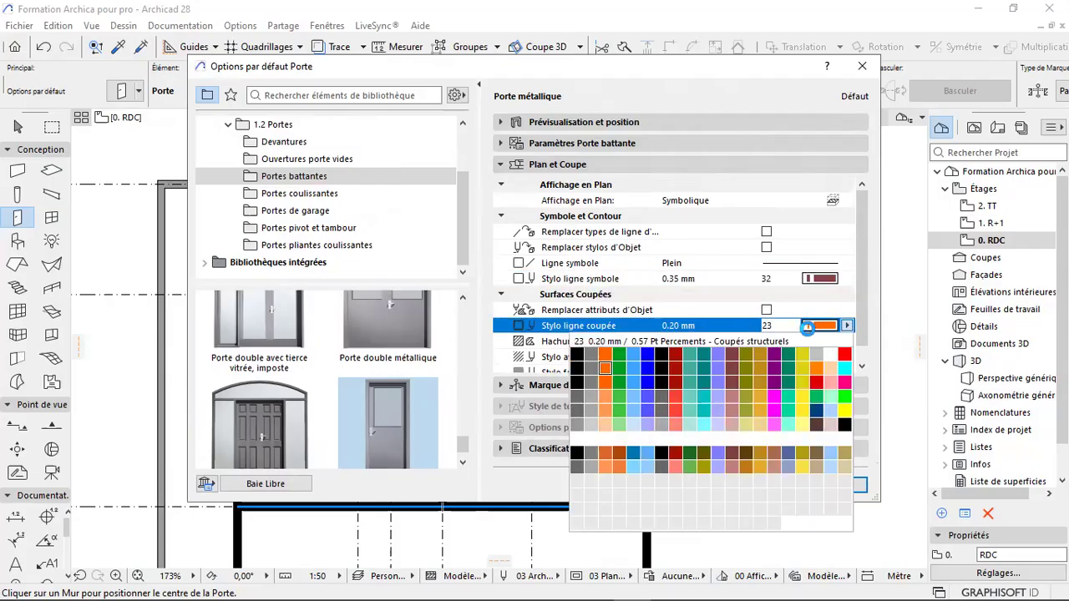
pyautogui.click(727, 367)
pyautogui.scroll(-1, 763, 302)
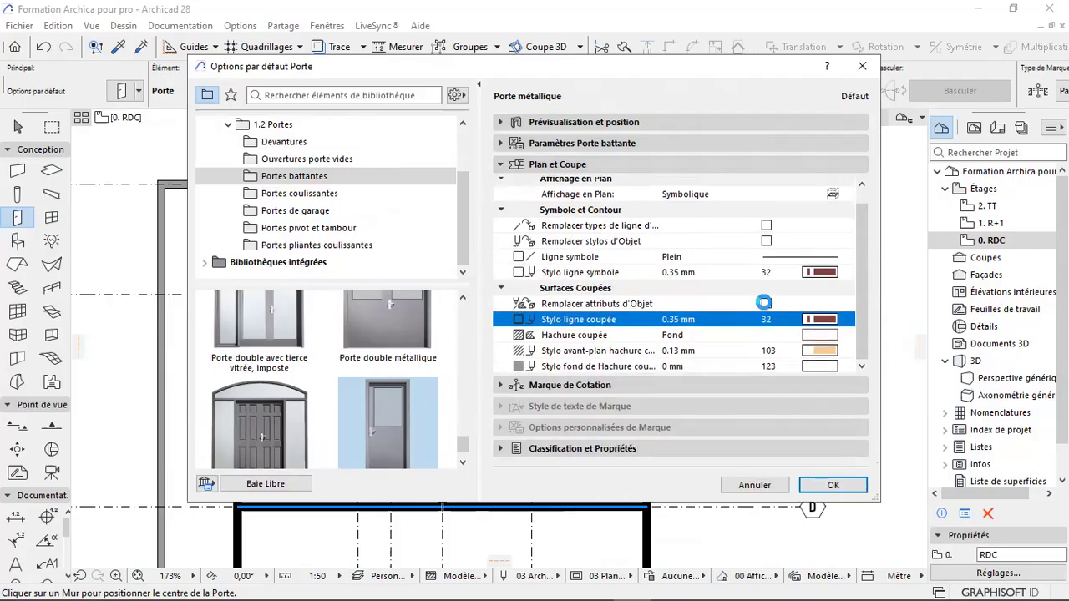
pyautogui.click(820, 341)
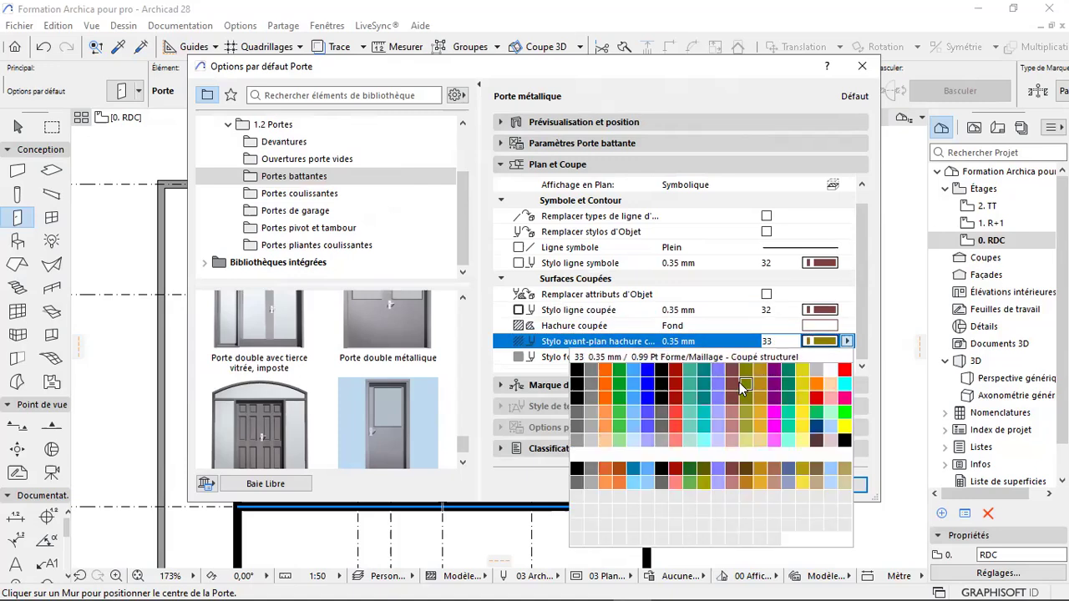
pyautogui.click(732, 386)
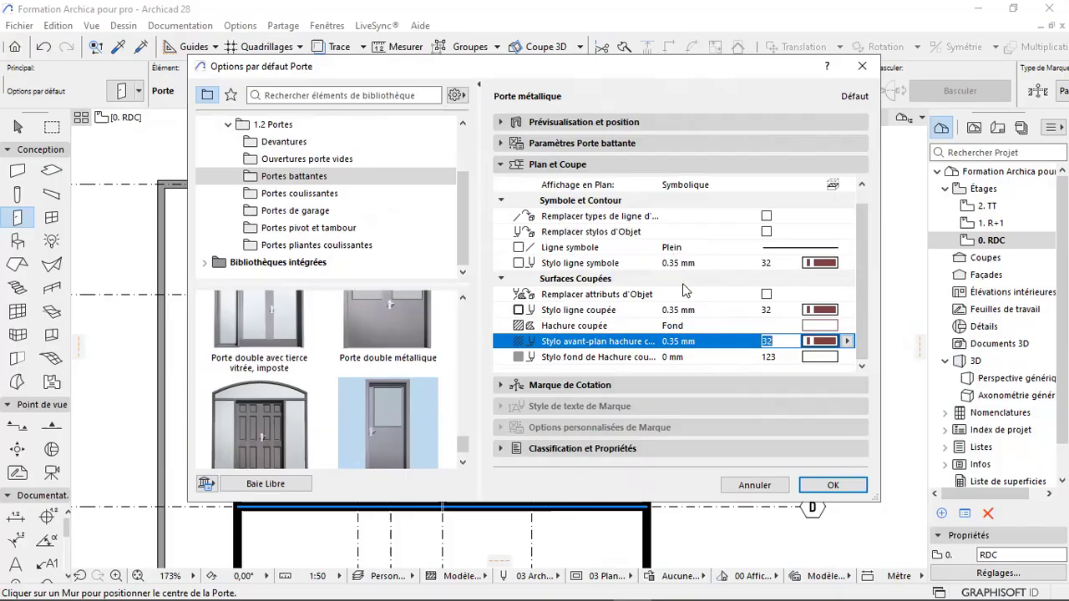
pyautogui.click(833, 488)
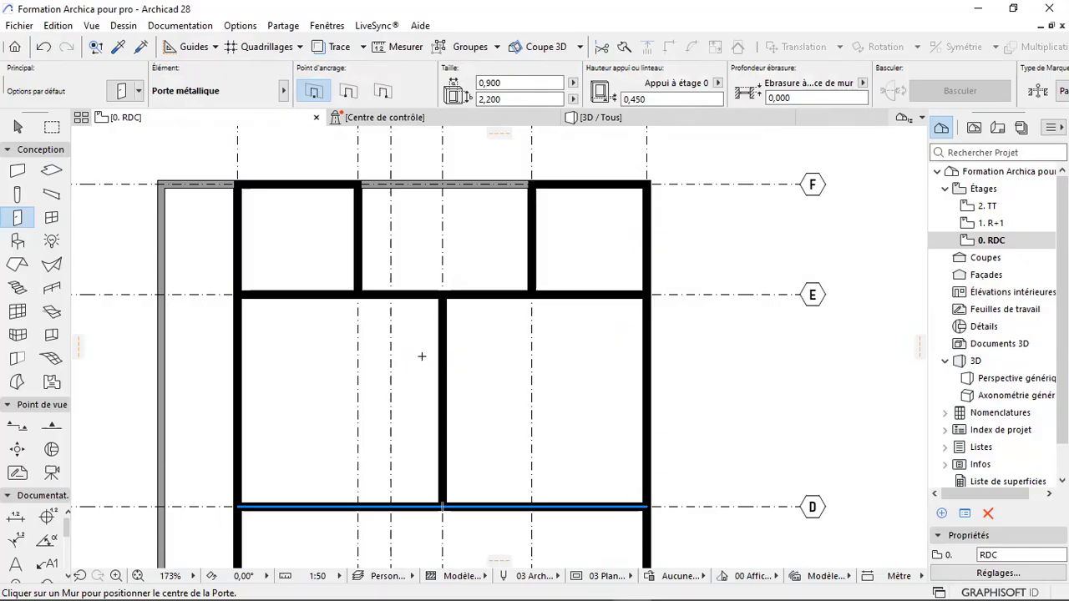
# - Place a metal door in the axis D wall just right of the central partition, hinged beside the partition and opening towards axis E
pyautogui.scroll(5, 422, 356)
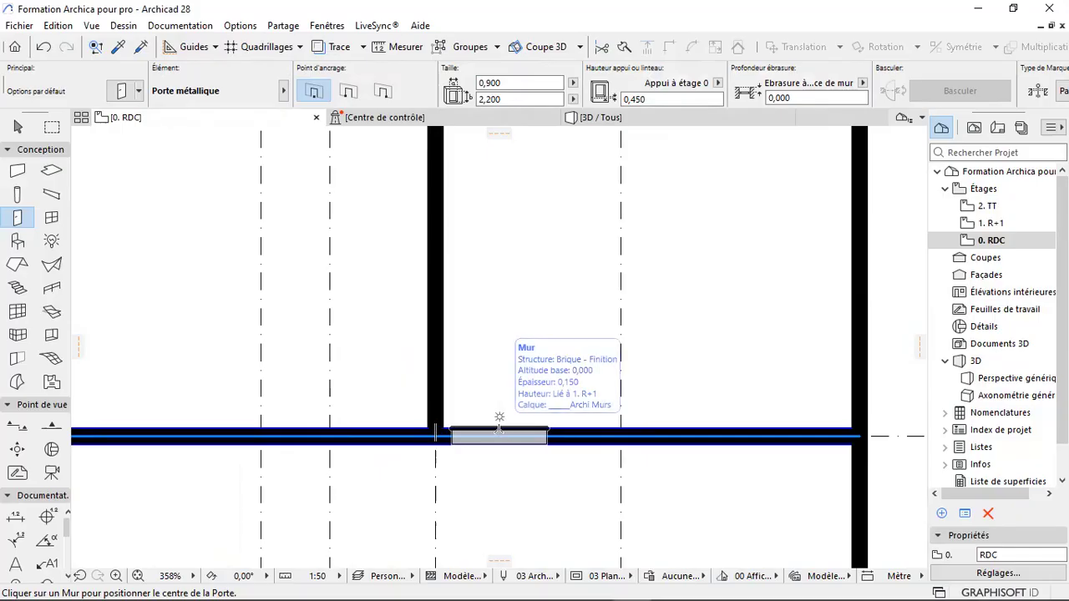
pyautogui.click(500, 429)
pyautogui.click(421, 318)
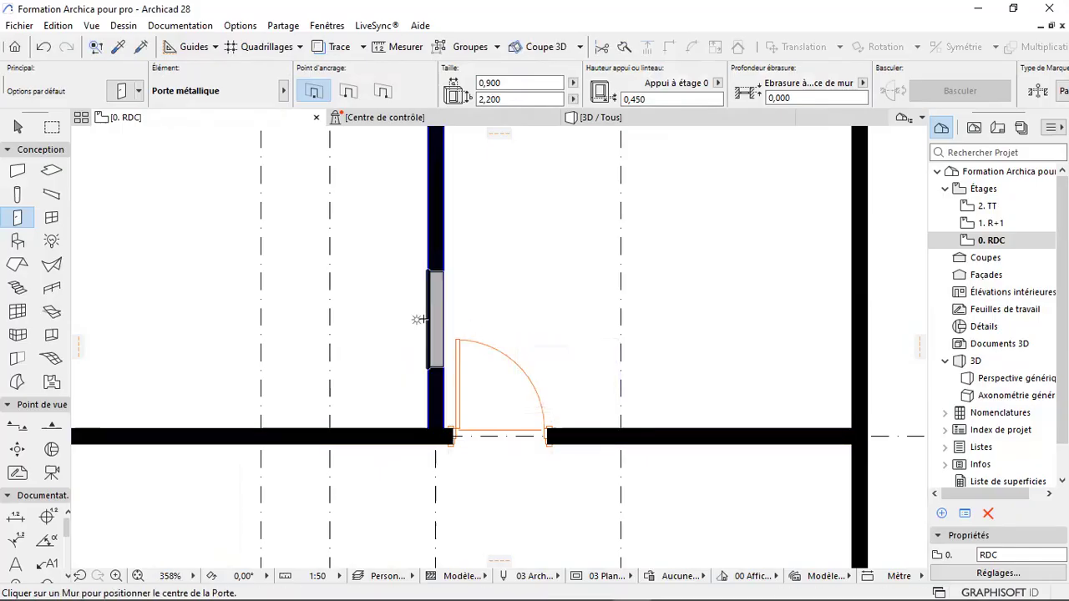
# - Place a second metal door in the axis D wall left of the central partition, hinged beside it and opening towards axis E
pyautogui.scroll(-10, 421, 318)
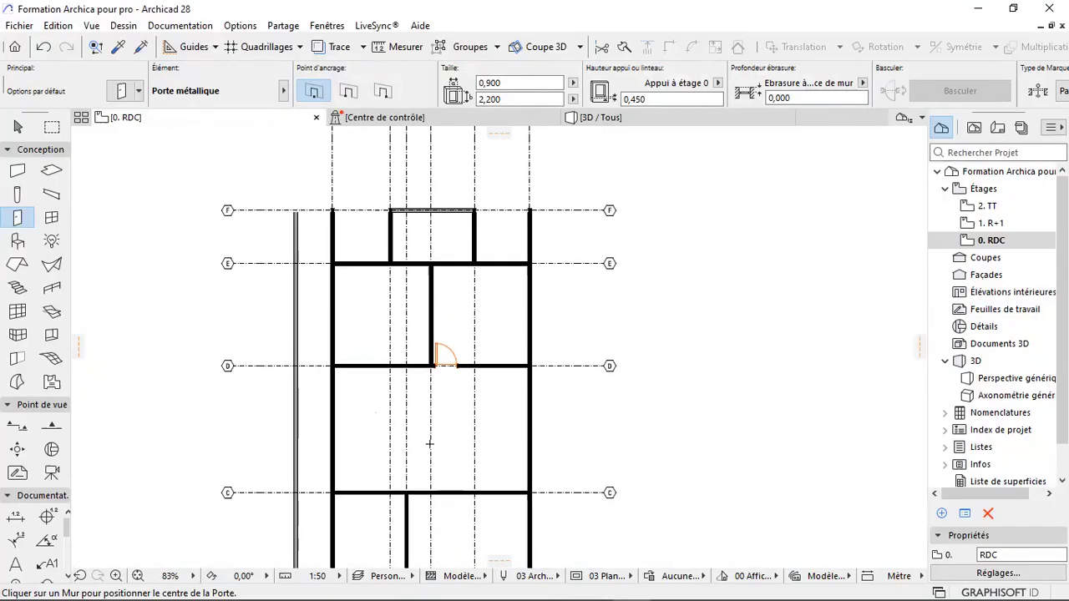
pyautogui.scroll(3, 414, 497)
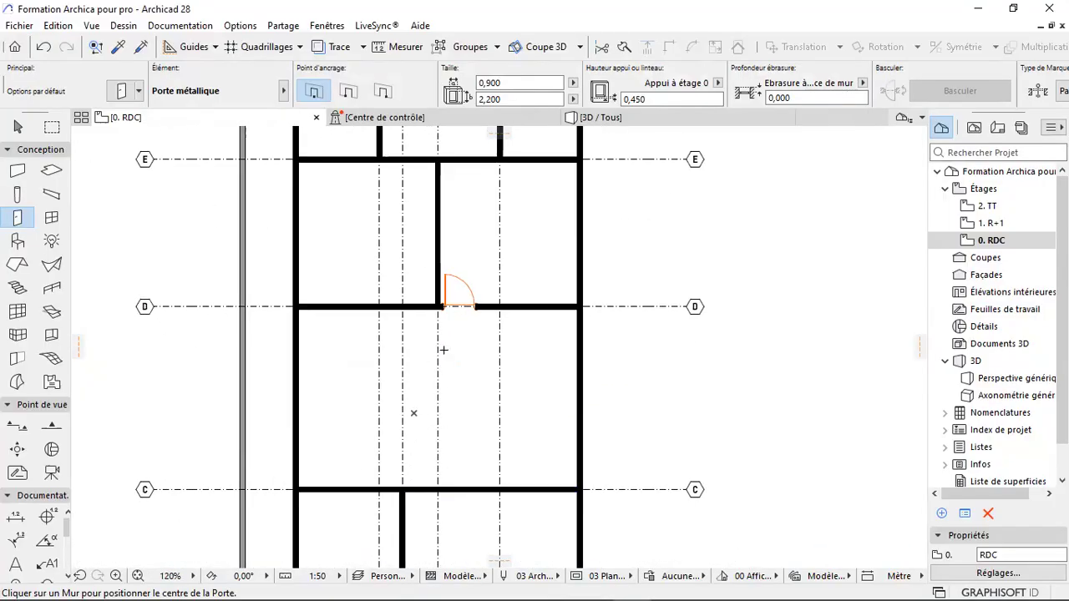
pyautogui.scroll(2, 444, 350)
pyautogui.scroll(-2, 410, 459)
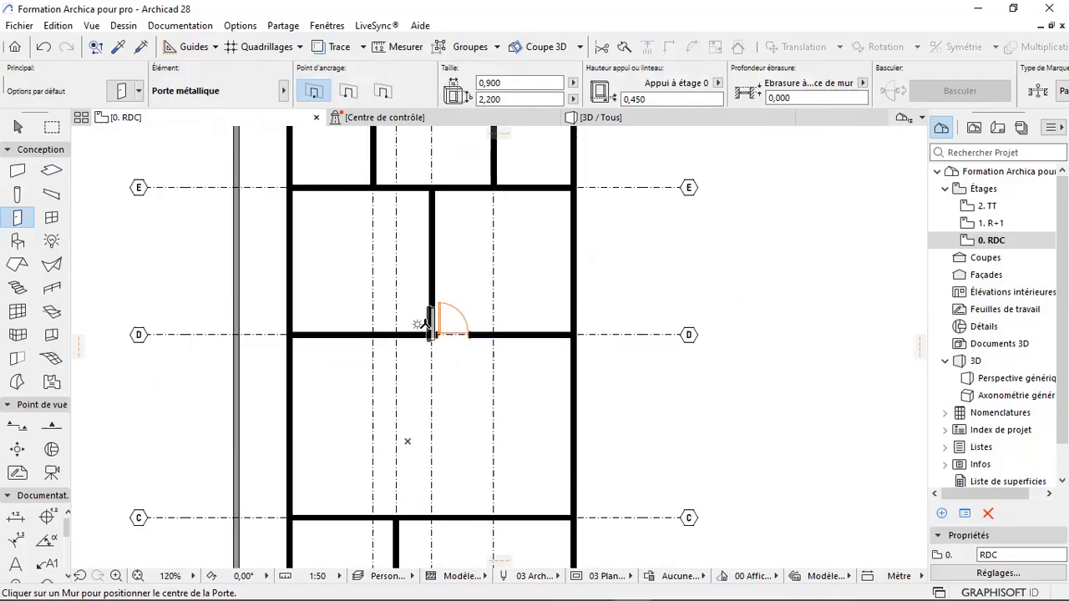
pyautogui.scroll(2, 424, 324)
pyautogui.scroll(-2, 434, 375)
pyautogui.scroll(2, 469, 343)
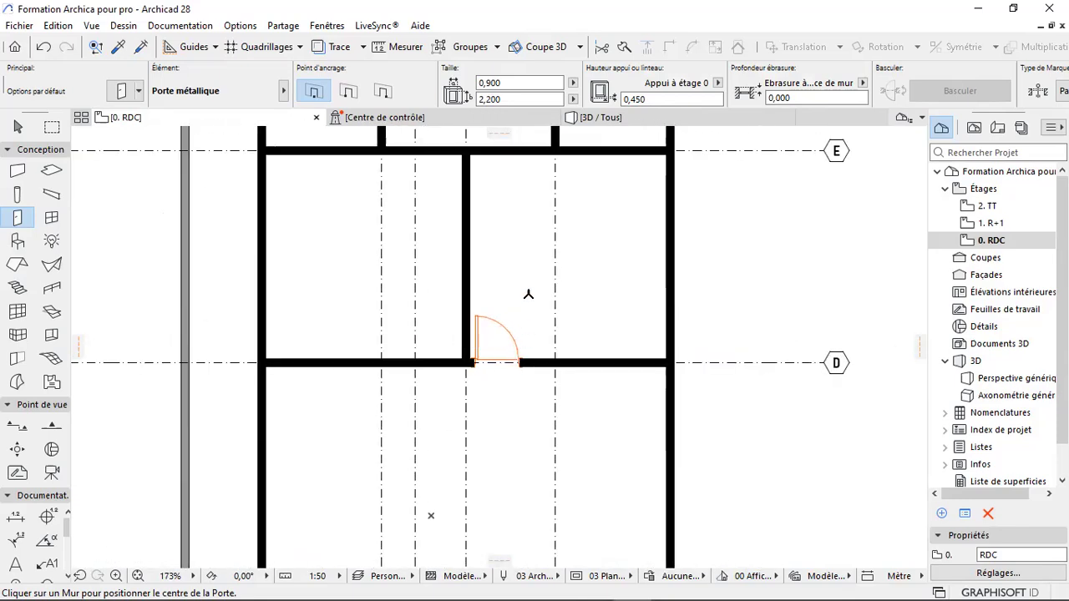
pyautogui.scroll(6, 473, 357)
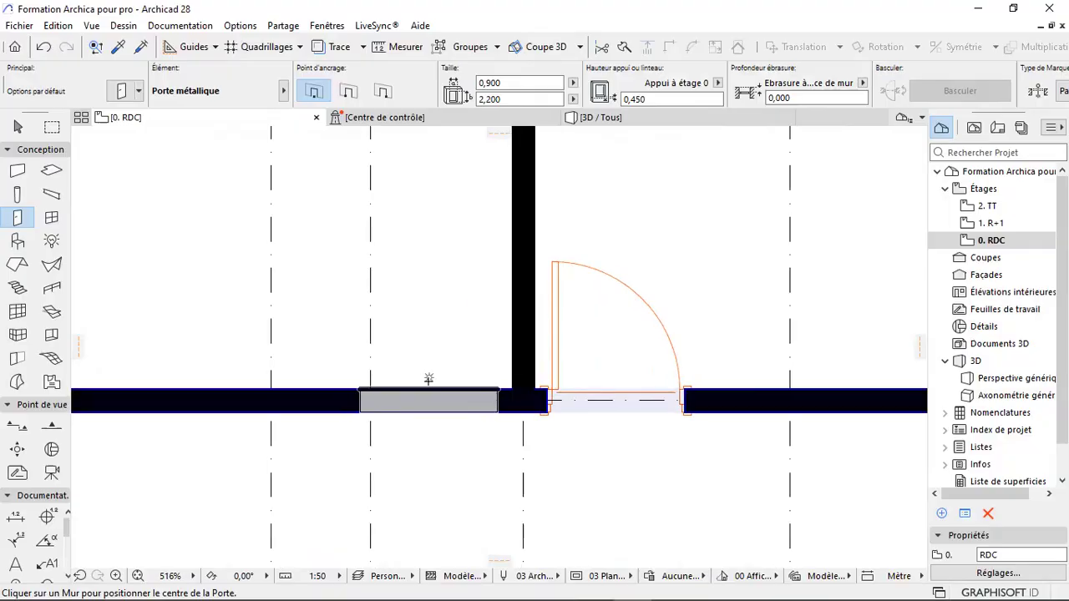
pyautogui.click(432, 377)
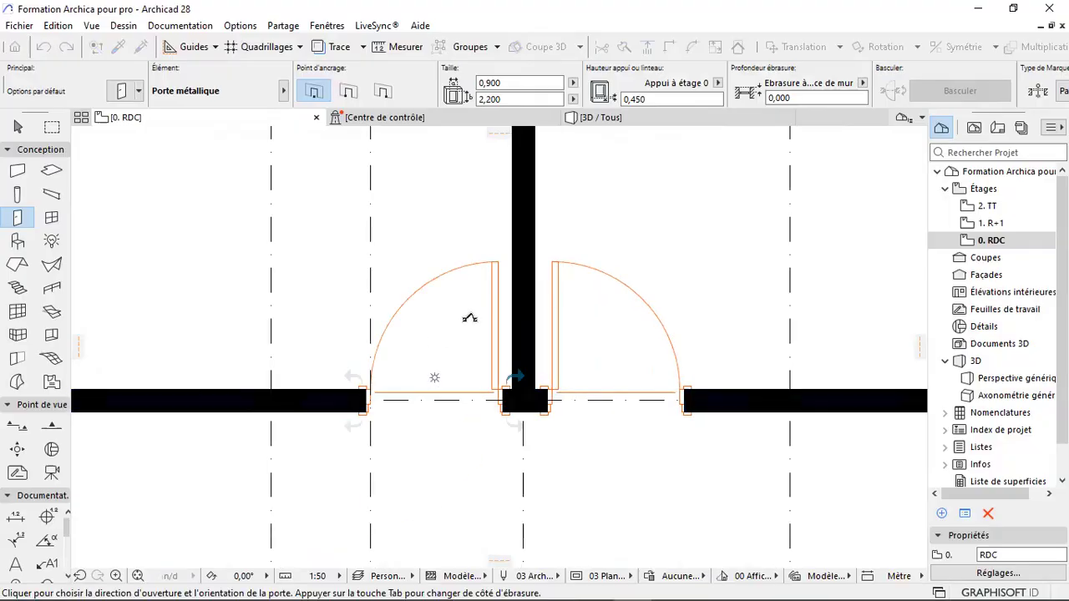
pyautogui.click(578, 301)
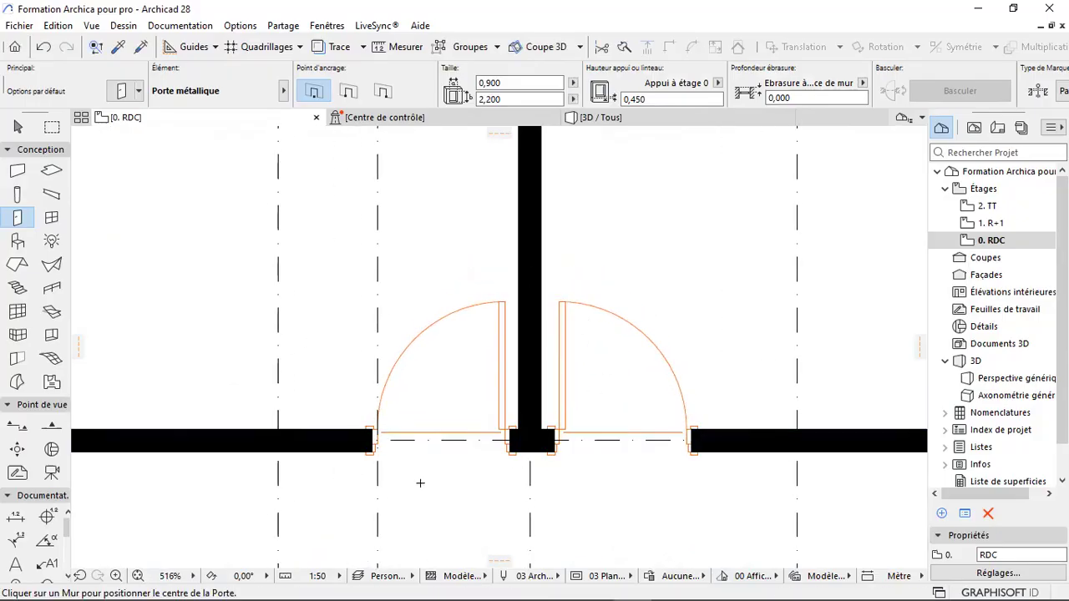
# - Move the metal door left of the central partition slightly away from the partition along the axis D wall
pyautogui.scroll(1, 513, 436)
pyautogui.scroll(1, 527, 438)
pyautogui.keyDown('shift'); pyautogui.click(516, 427); pyautogui.keyUp('shift')
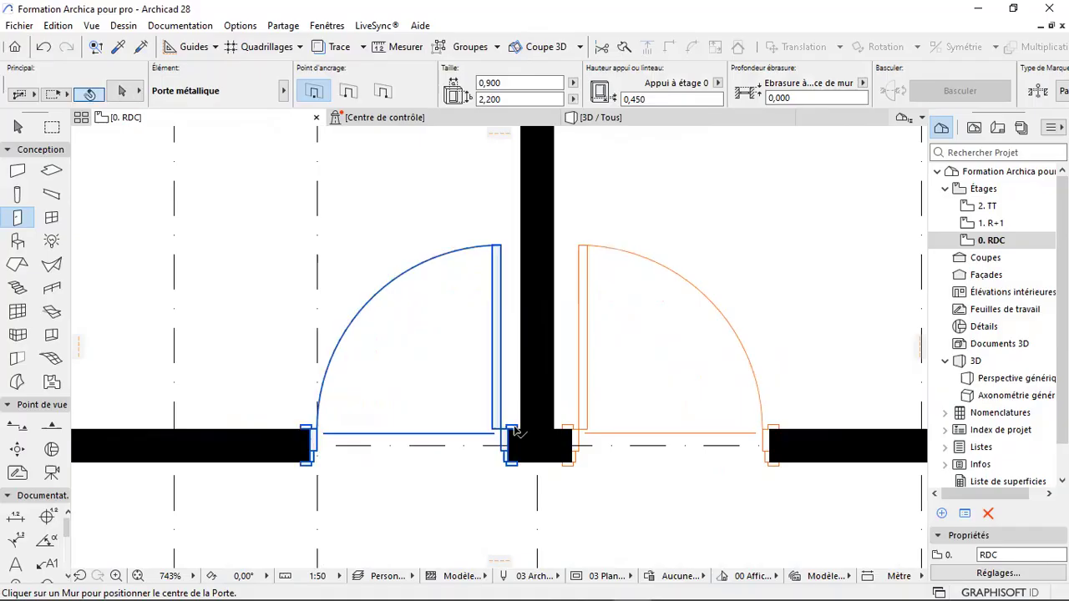
pyautogui.hotkey('ctrl', 'd')
pyautogui.scroll(2, 515, 424)
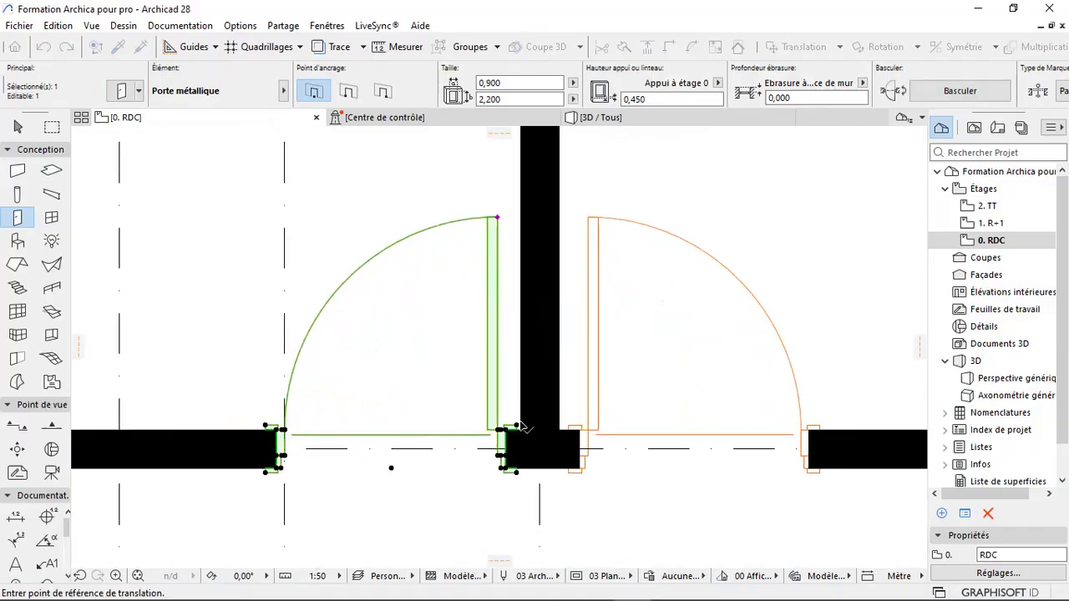
pyautogui.click(512, 428)
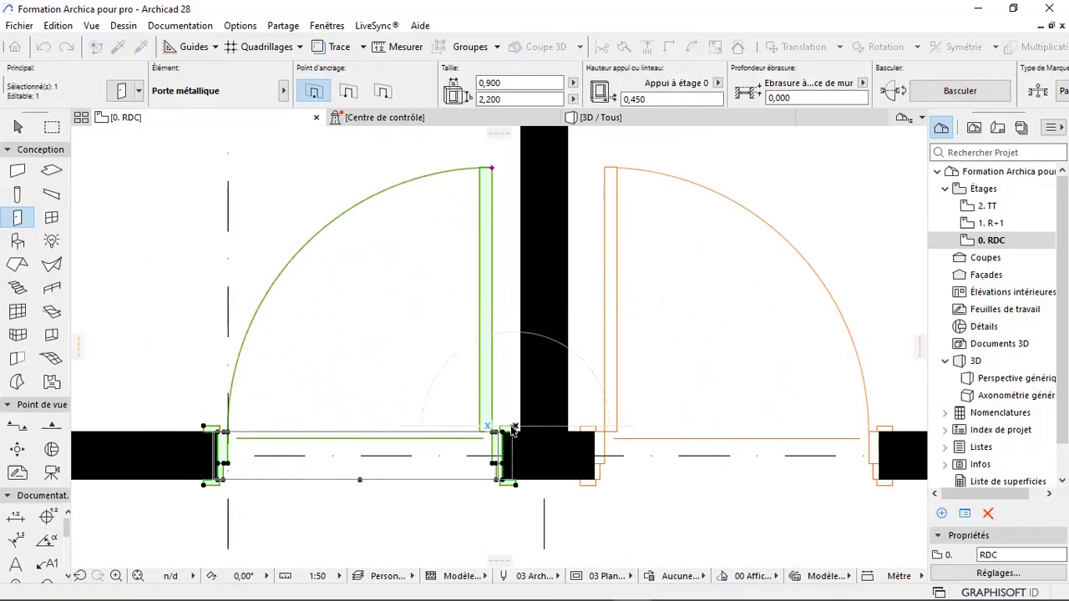
pyautogui.click(513, 429)
pyautogui.press('Escape')
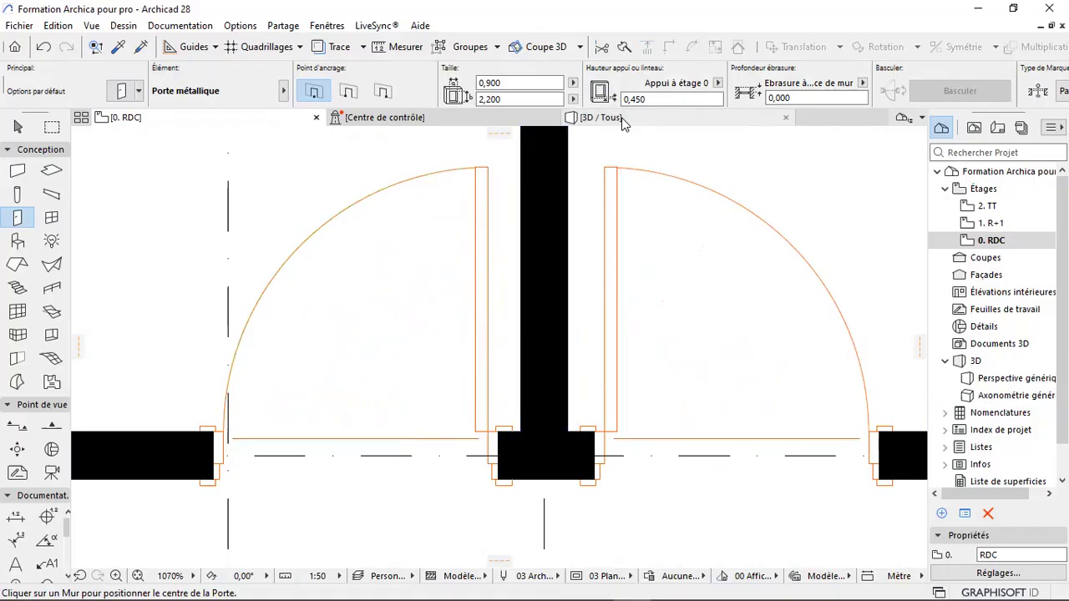
# - Examine the two axis D doors in the 3D view and return to the ground-floor plan
pyautogui.click(624, 117)
pyautogui.scroll(10, 449, 311)
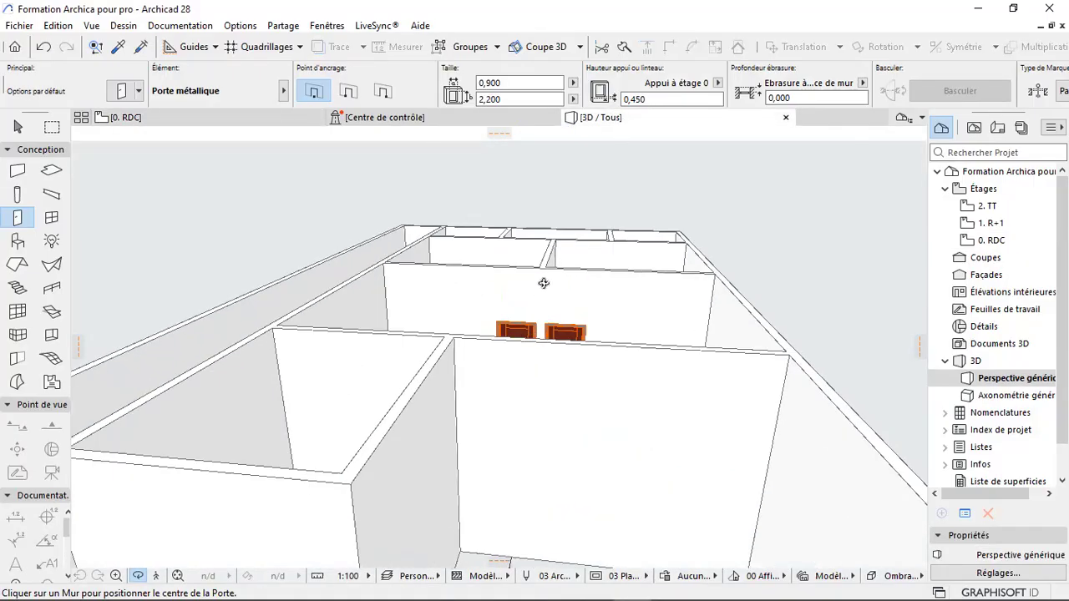
pyautogui.scroll(10, 550, 371)
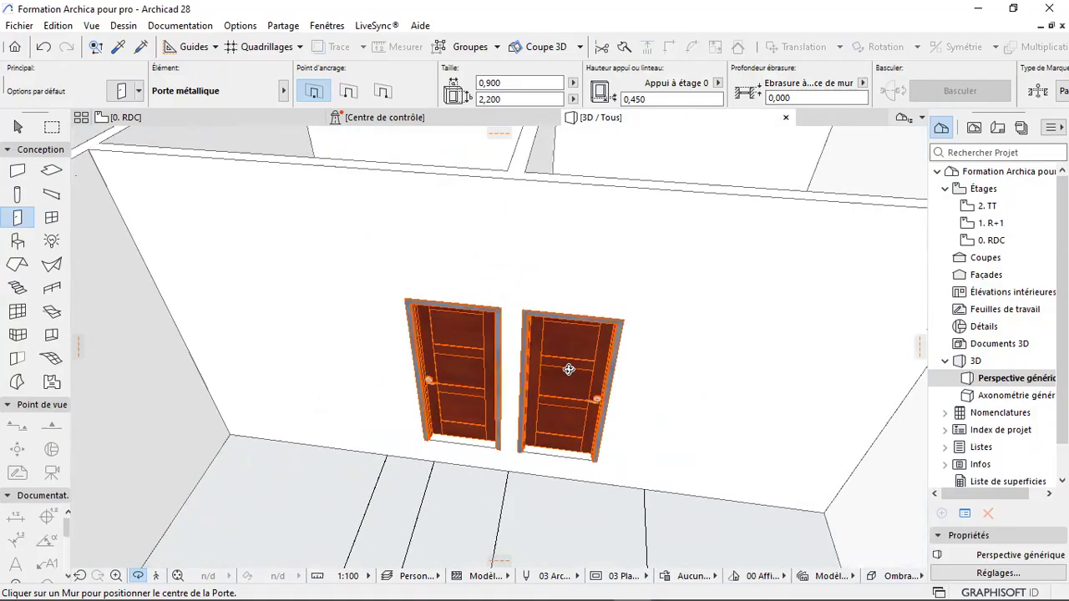
pyautogui.moveTo(569, 357); pyautogui.dragTo(593, 300)
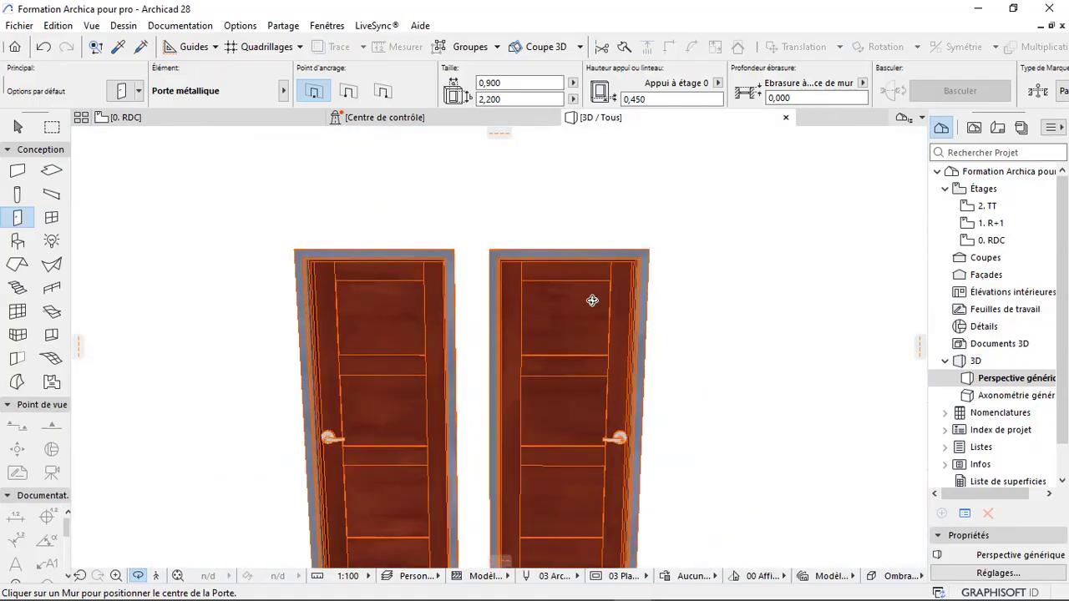
pyautogui.moveTo(486, 223); pyautogui.dragTo(508, 338)
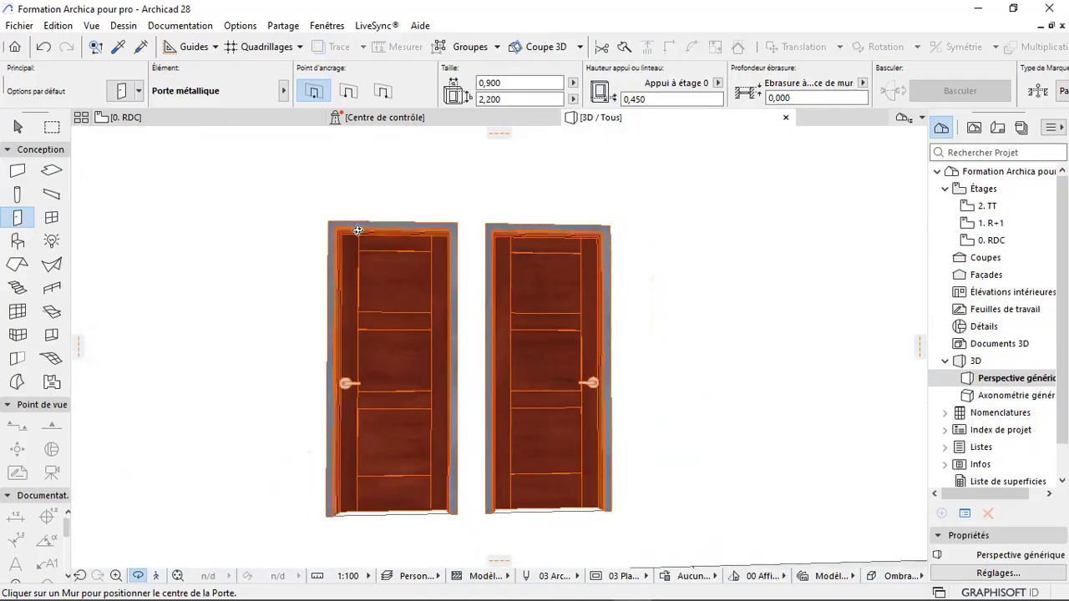
pyautogui.click(202, 115)
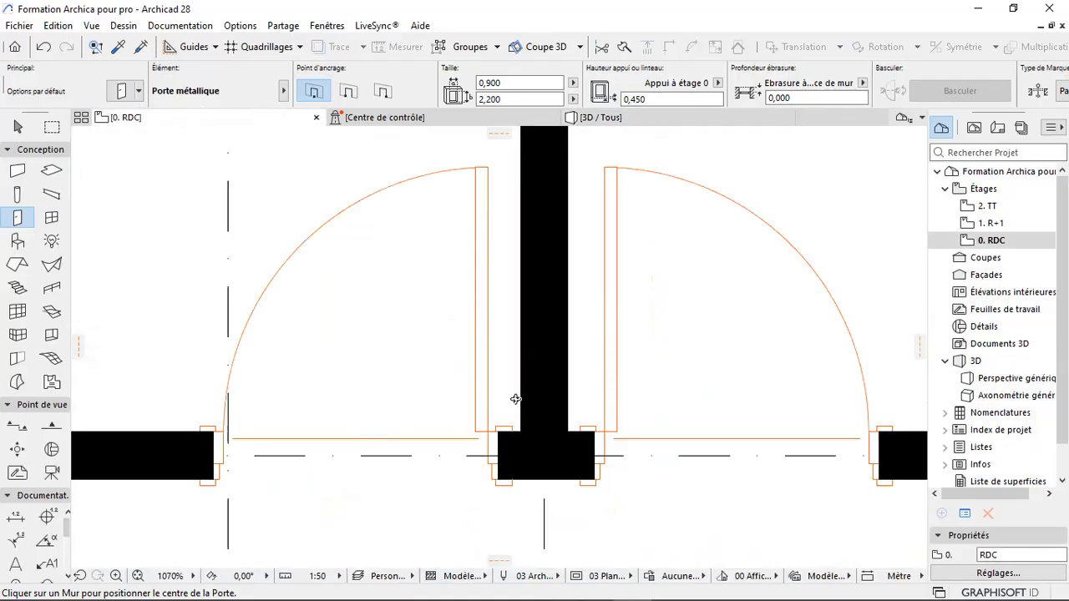
# - Place a 0.900 m metal door on each side of the central partition in the axis E wall, hinged beside it and opening towards axis D
pyautogui.scroll(-10, 515, 399)
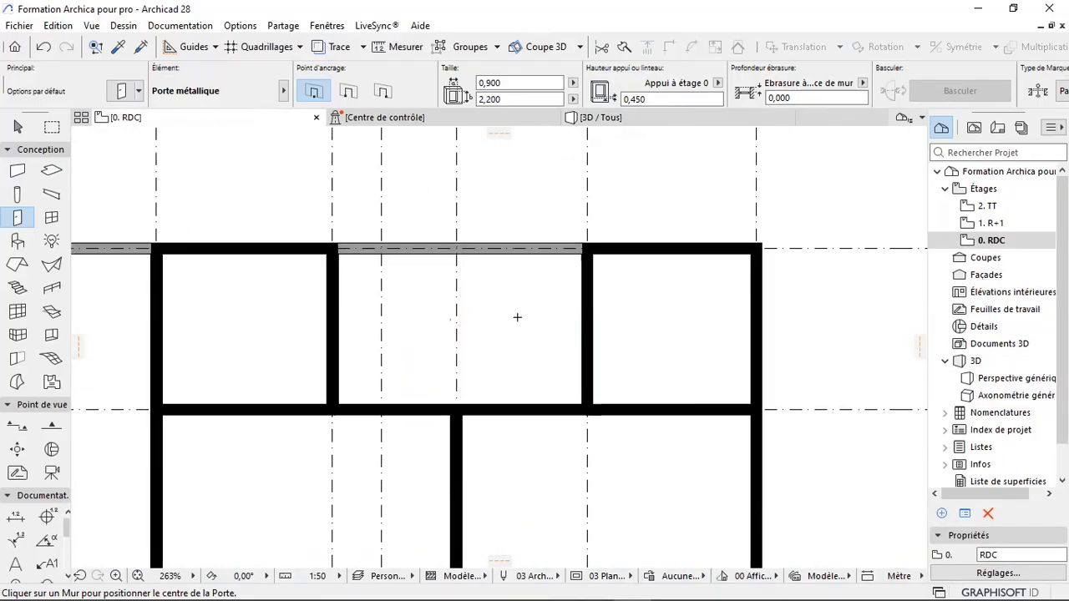
pyautogui.scroll(5, 517, 317)
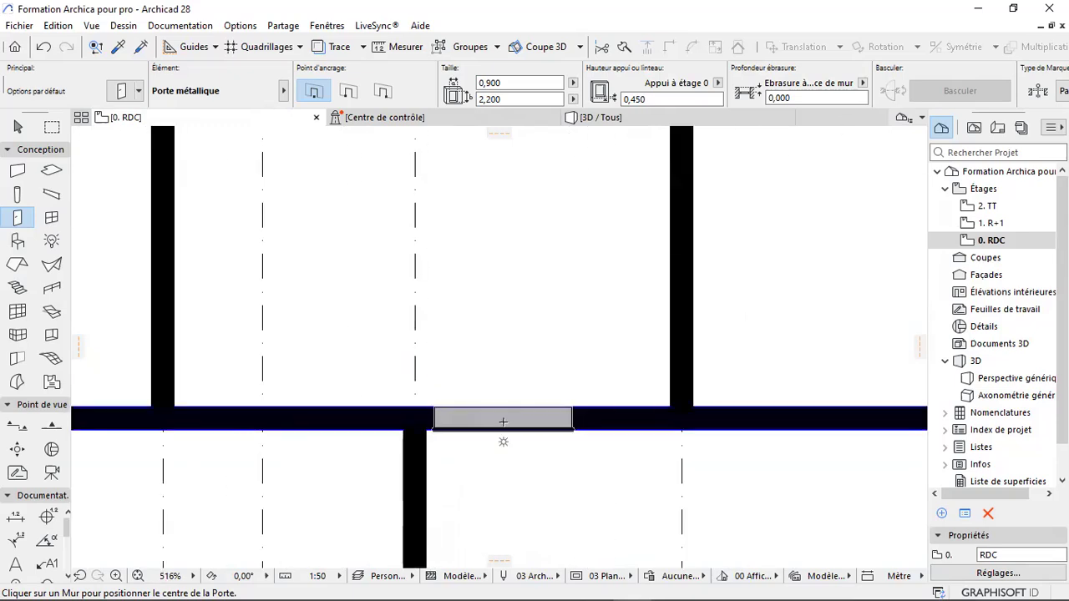
pyautogui.click(505, 430)
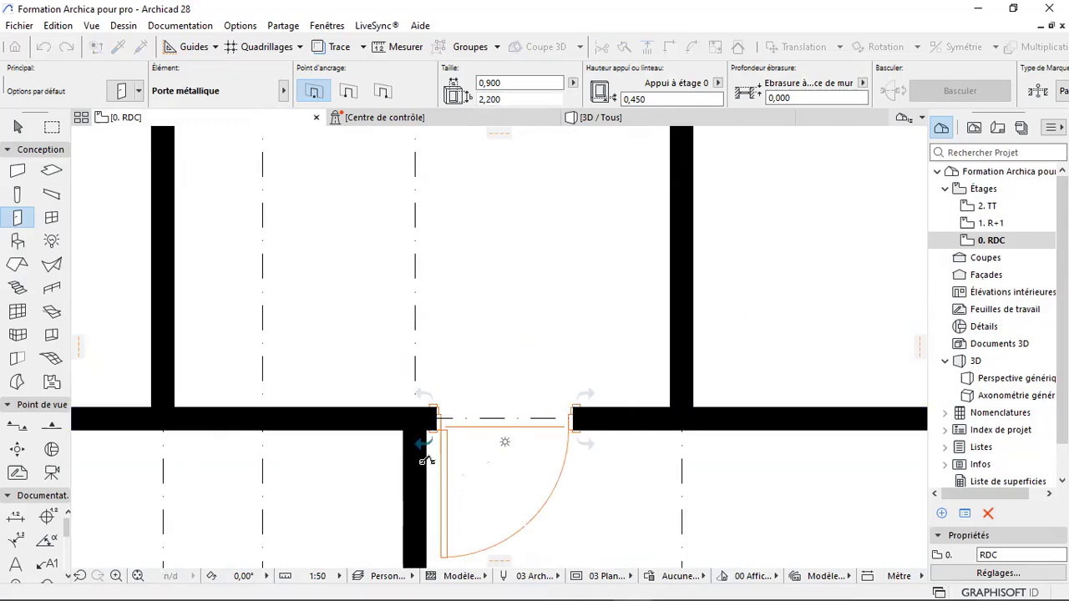
pyautogui.click(331, 433)
pyautogui.click(325, 433)
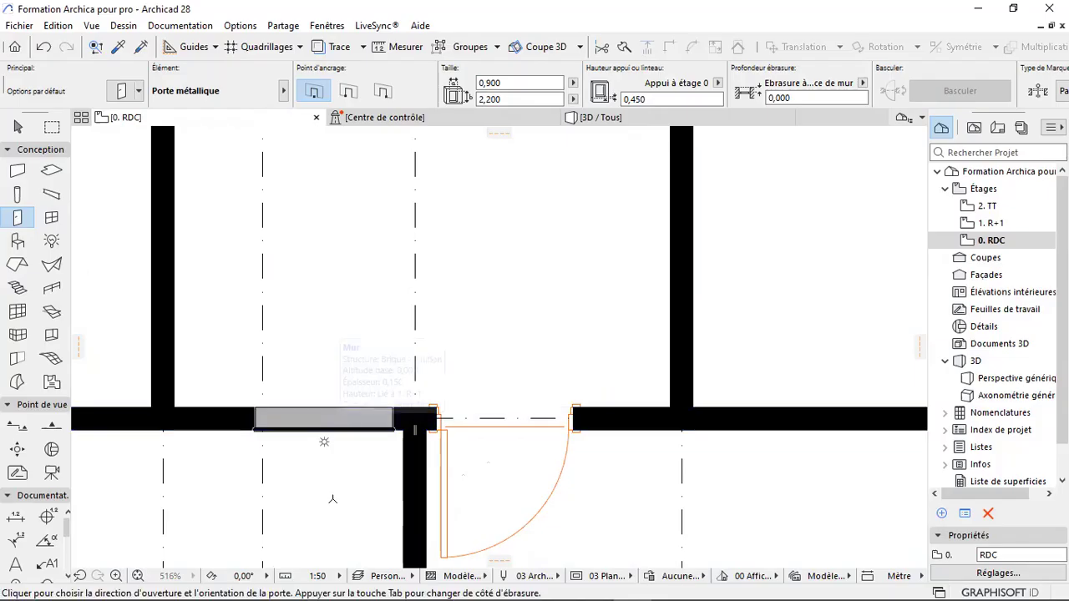
pyautogui.click(376, 519)
pyautogui.scroll(-9, 460, 382)
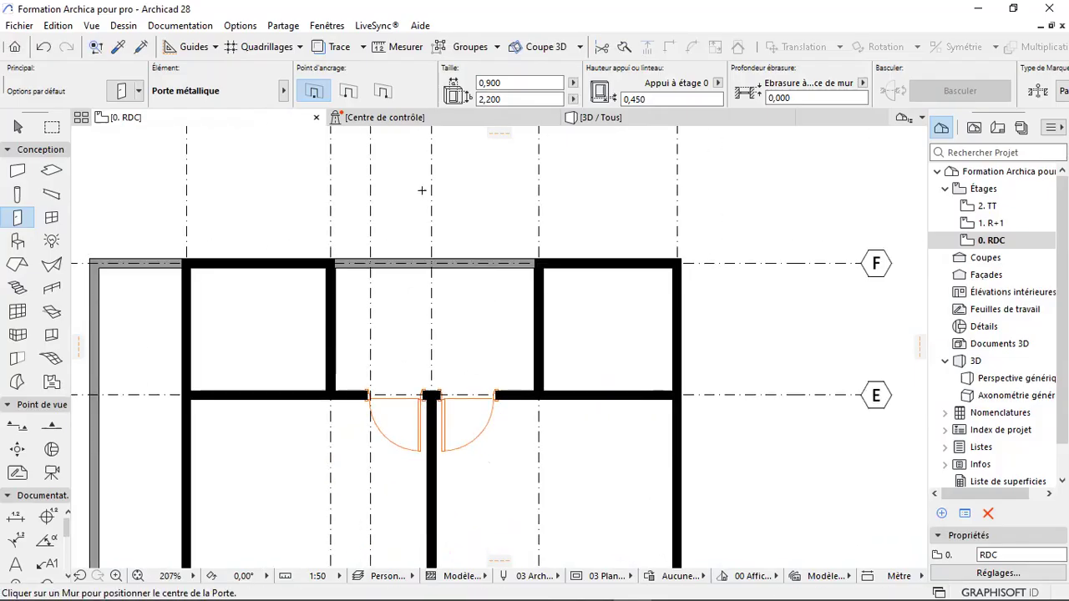
# - Place a 0.900 m metal door in the axis C wall left of the lower partition, hinged beside it and opening towards axis B
pyautogui.scroll(1, 438, 380)
pyautogui.scroll(-1, 452, 276)
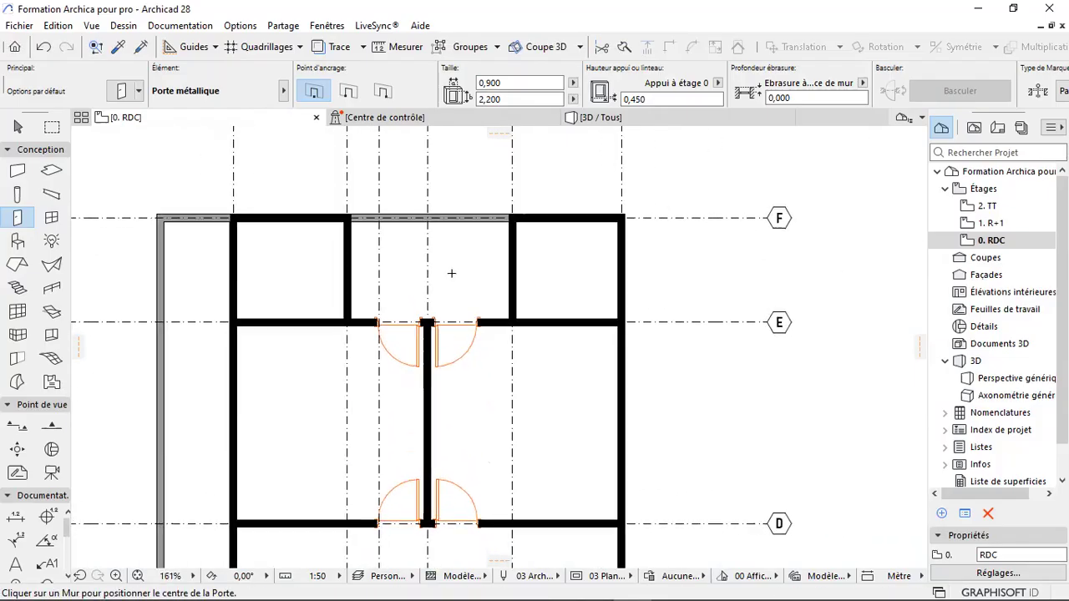
pyautogui.scroll(-5, 443, 286)
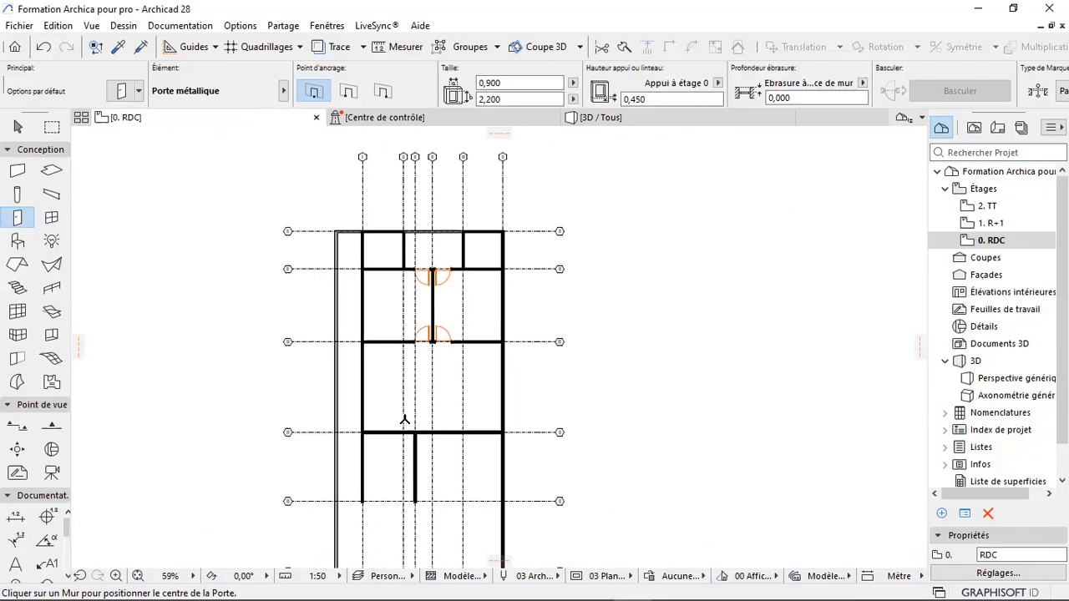
pyautogui.scroll(7, 373, 452)
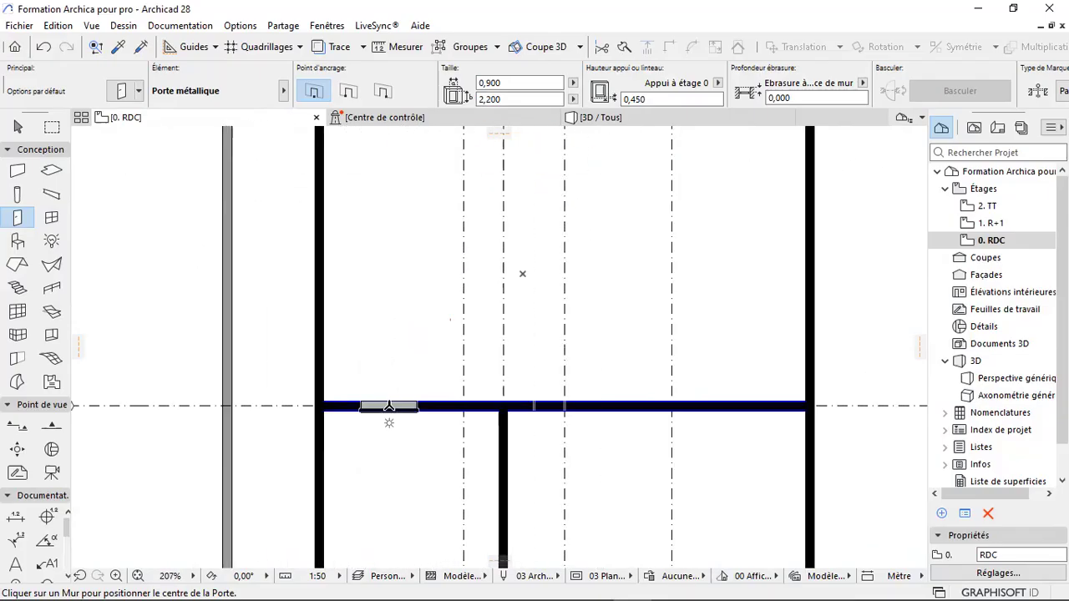
pyautogui.scroll(5, 491, 406)
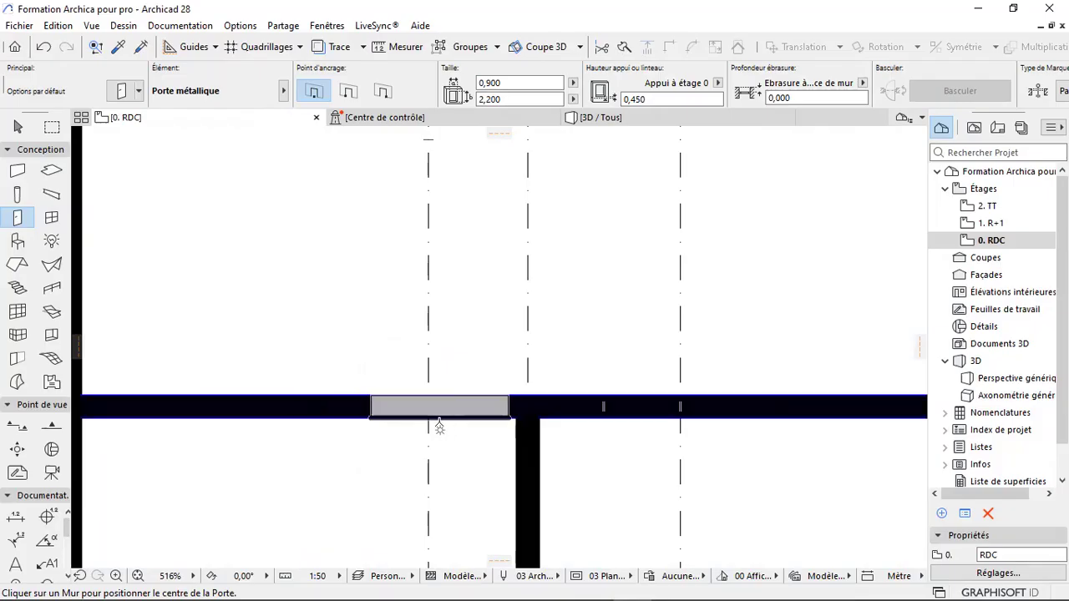
pyautogui.click(556, 456)
# - Set the default door width to 0.75 m
pyautogui.scroll(-6, 390, 477)
pyautogui.scroll(4, 436, 314)
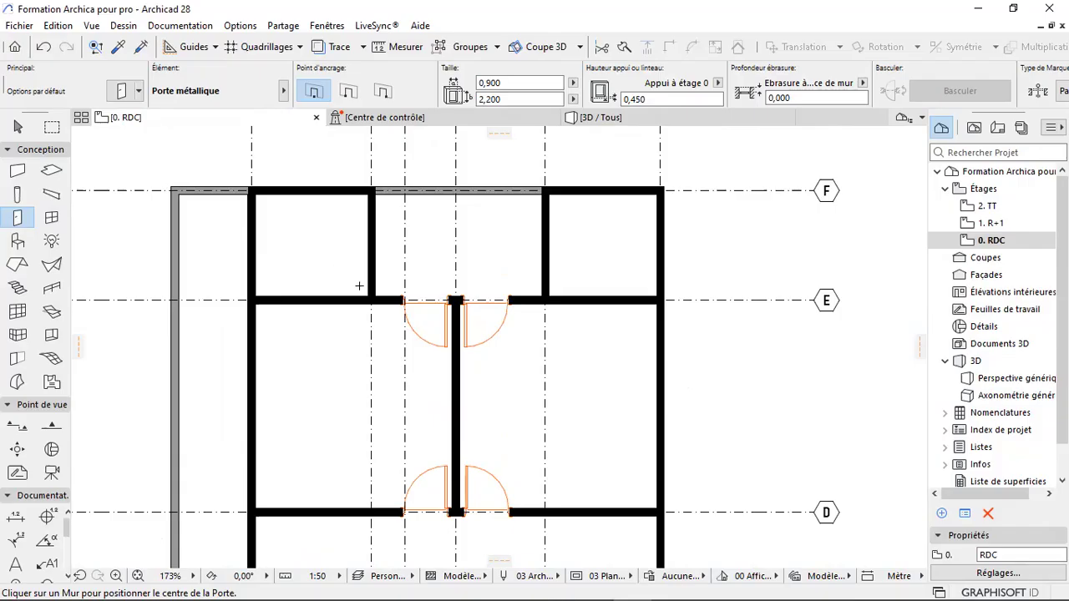
pyautogui.scroll(3, 407, 211)
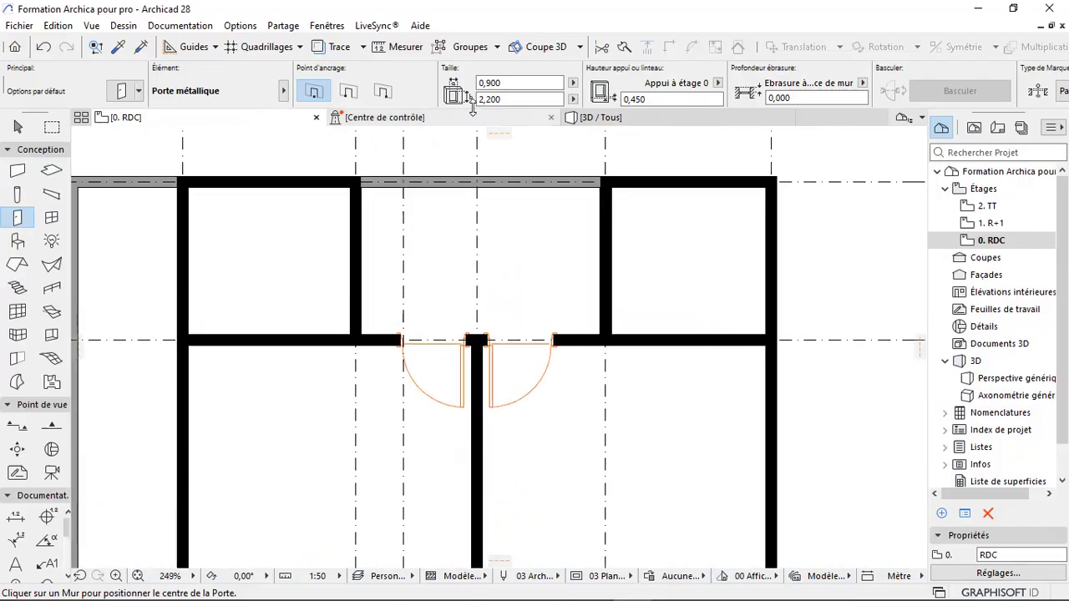
pyautogui.click(509, 83)
pyautogui.write('0,75')
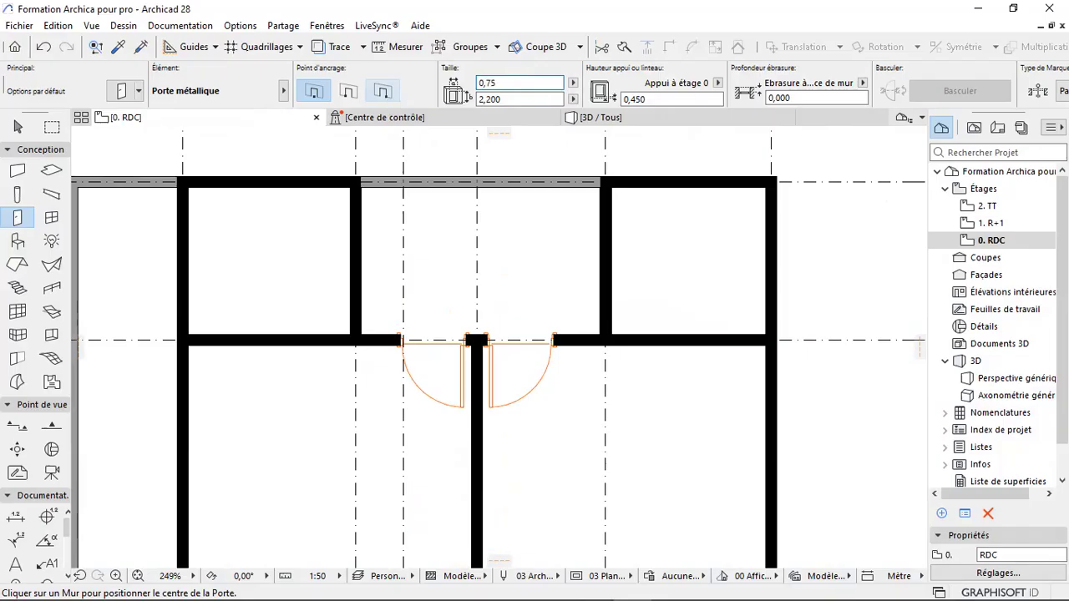
# - Place a door in the axis E wall of each upper corner room, hinged beside the room's inner wall and opening towards axis F
pyautogui.scroll(1, 623, 291)
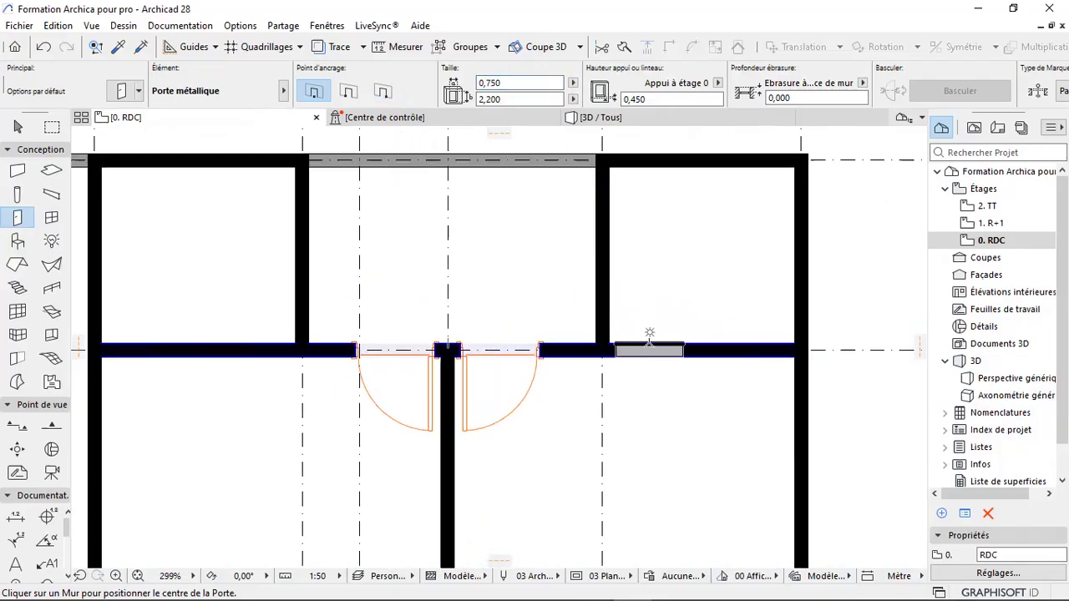
pyautogui.click(650, 334)
pyautogui.click(643, 301)
pyautogui.scroll(-3, 560, 334)
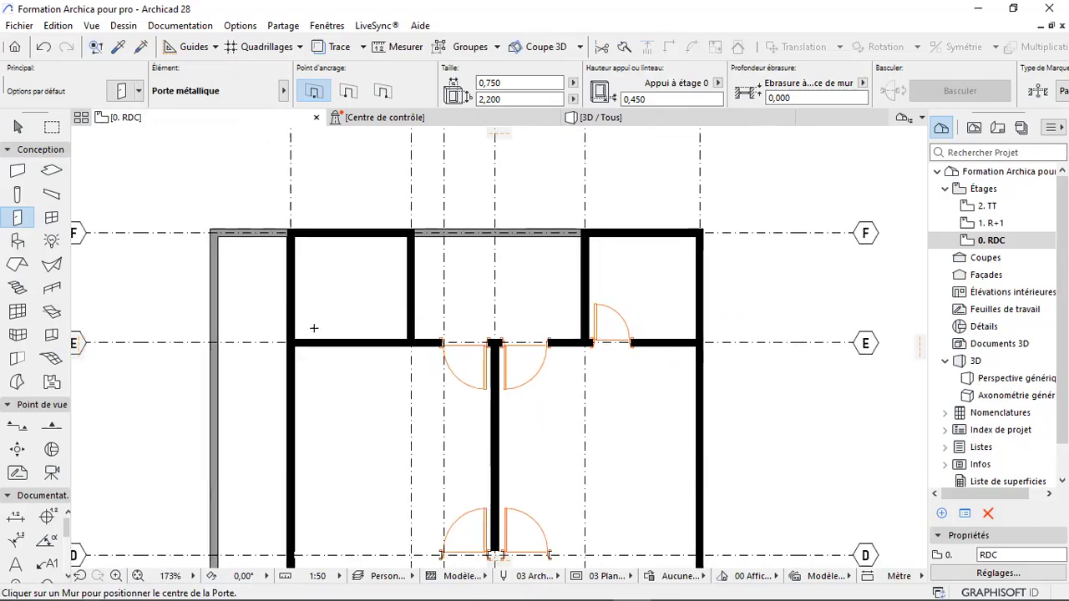
pyautogui.scroll(4, 314, 328)
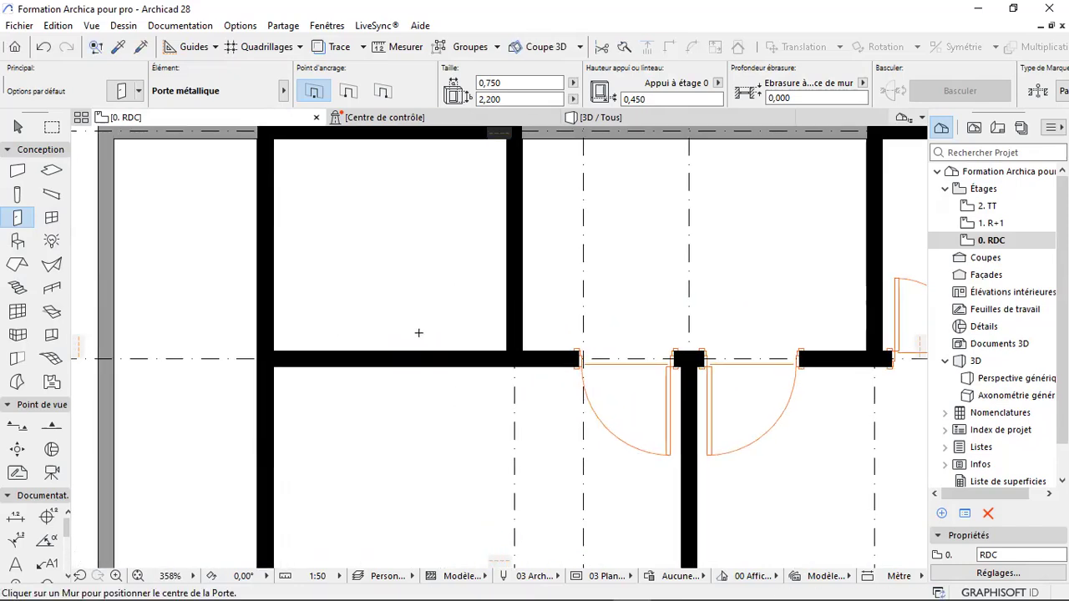
pyautogui.click(461, 350)
pyautogui.click(534, 286)
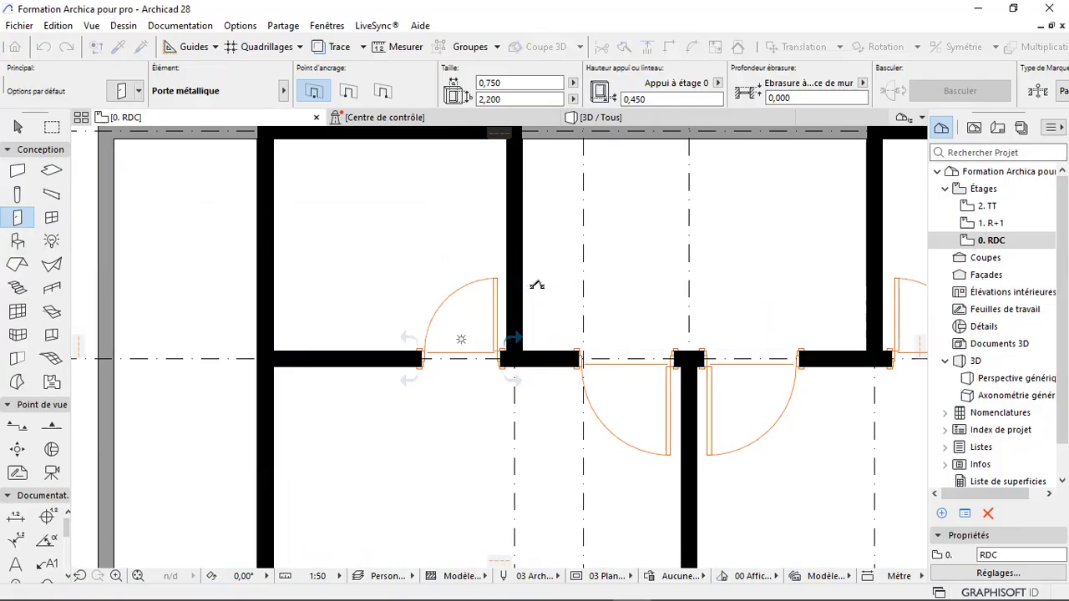
# - Examine the ground-floor plan from axis F down to axis B for walls that still need doors
pyautogui.scroll(-3, 374, 306)
pyautogui.scroll(-1, 373, 310)
pyautogui.scroll(3, 634, 360)
pyautogui.scroll(-3, 381, 246)
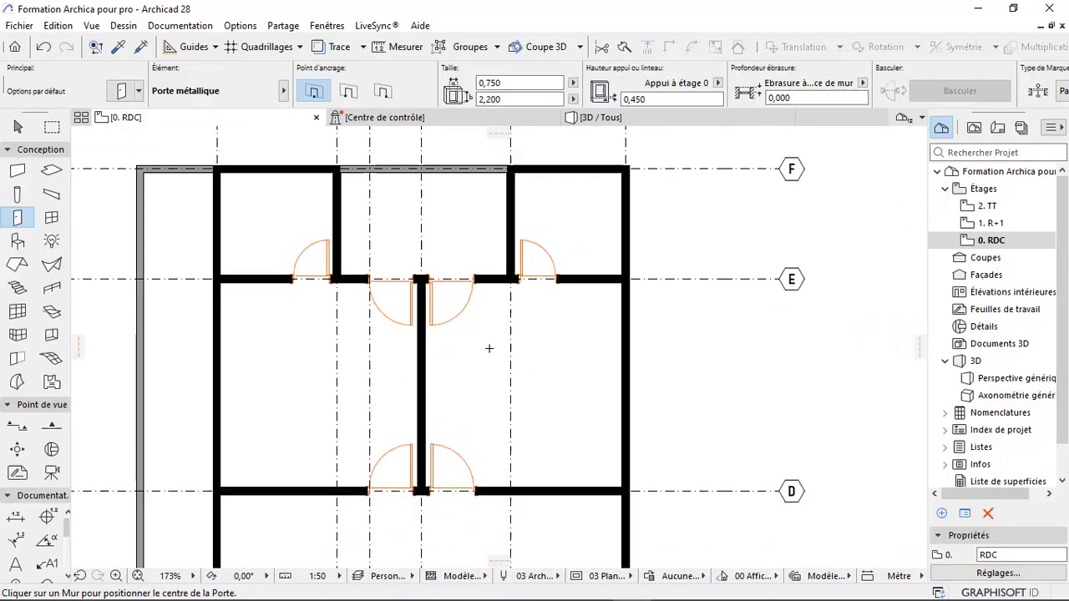
pyautogui.scroll(-2, 483, 291)
pyautogui.scroll(2, 476, 319)
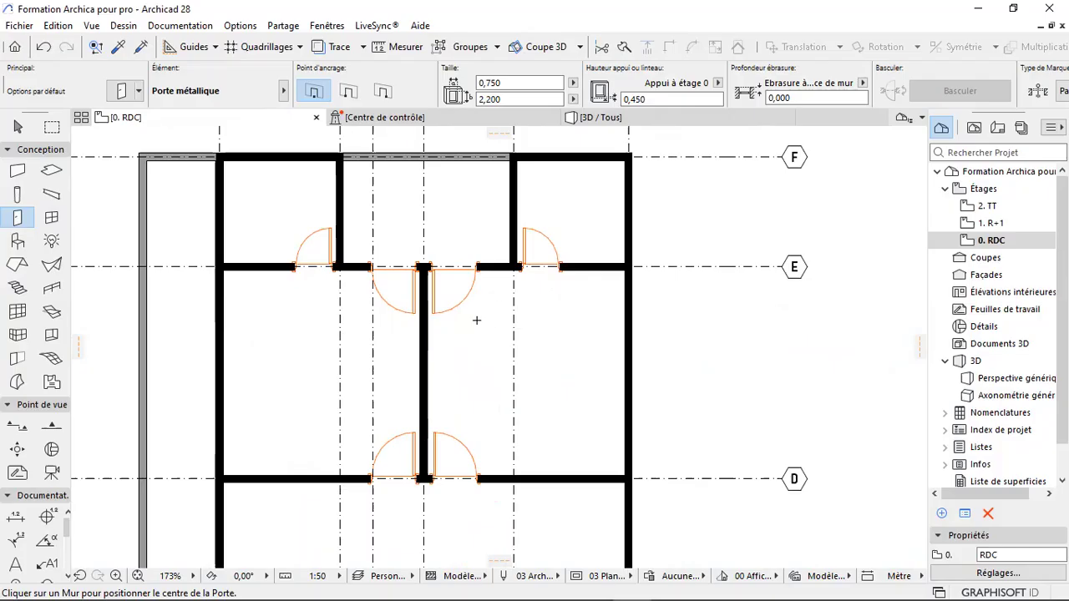
pyautogui.scroll(-6, 476, 326)
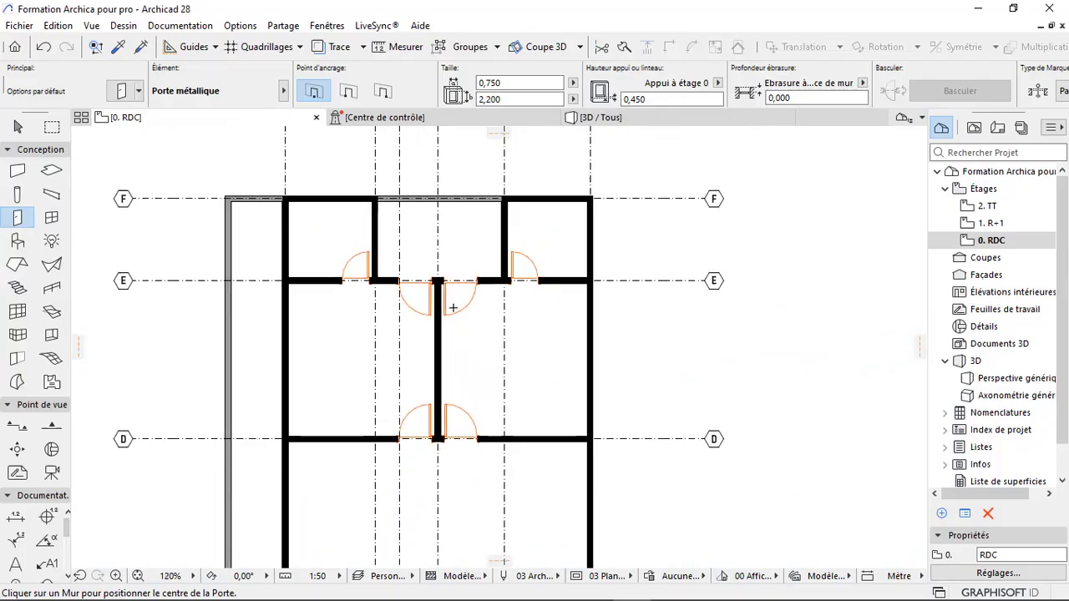
pyautogui.scroll(3, 426, 290)
pyautogui.scroll(3, 418, 353)
pyautogui.scroll(-2, 406, 355)
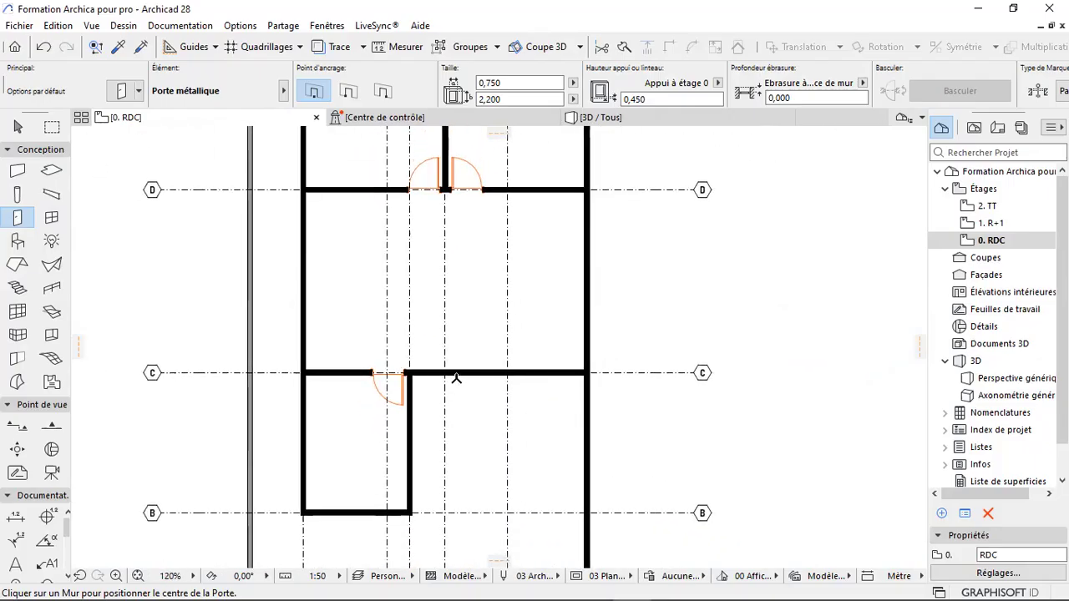
pyautogui.scroll(2, 465, 375)
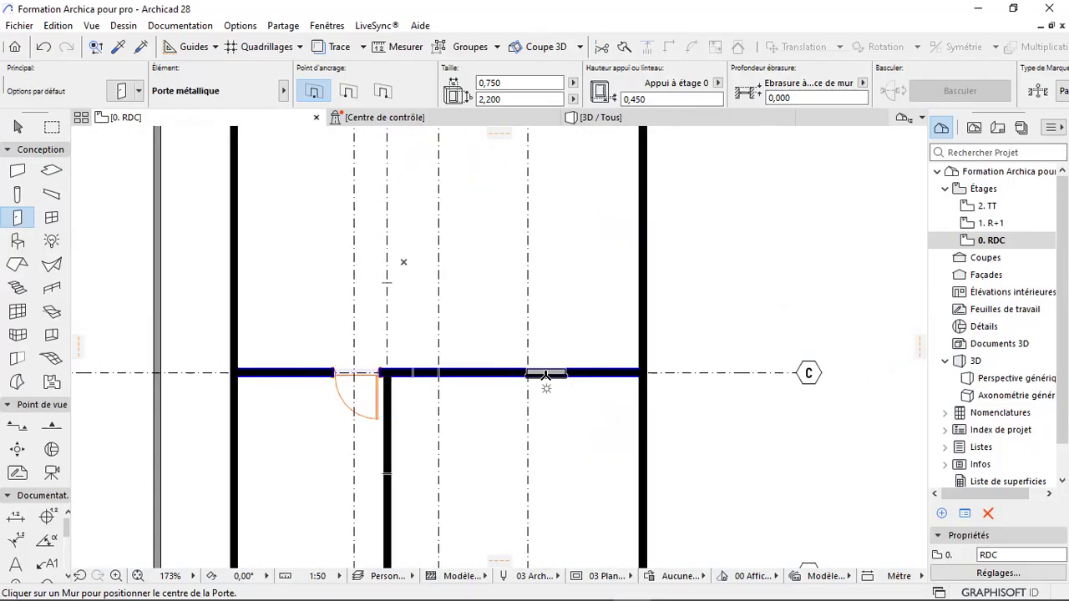
pyautogui.scroll(2, 446, 322)
pyautogui.scroll(-4, 435, 375)
pyautogui.scroll(2, 435, 375)
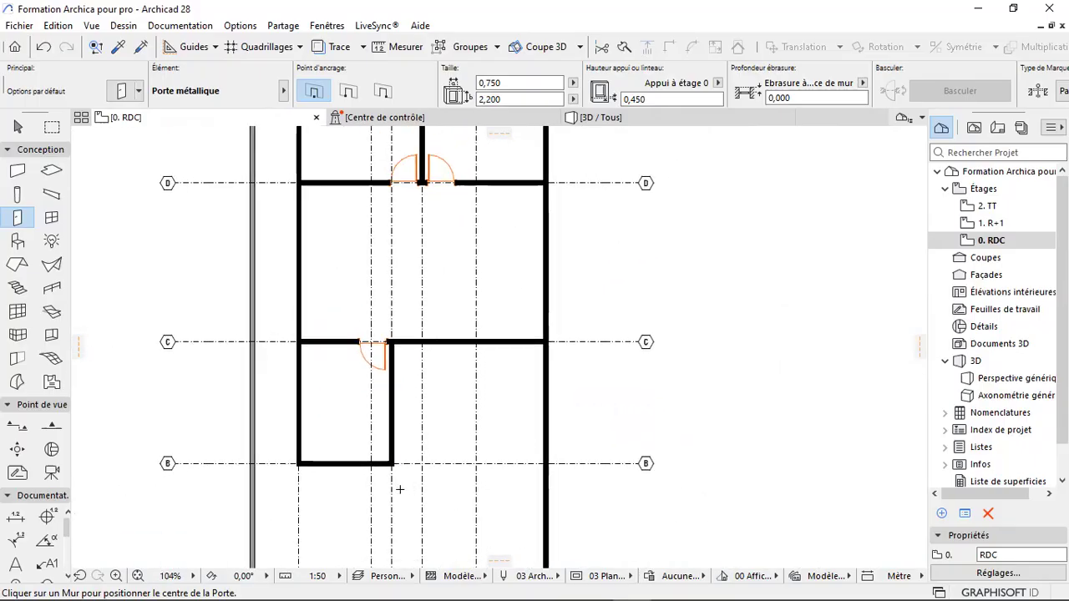
# - Place a 0.750 m metal door in the left outer wall just below axis C, hinged near axis C and opening into the room
pyautogui.scroll(-5, 480, 401)
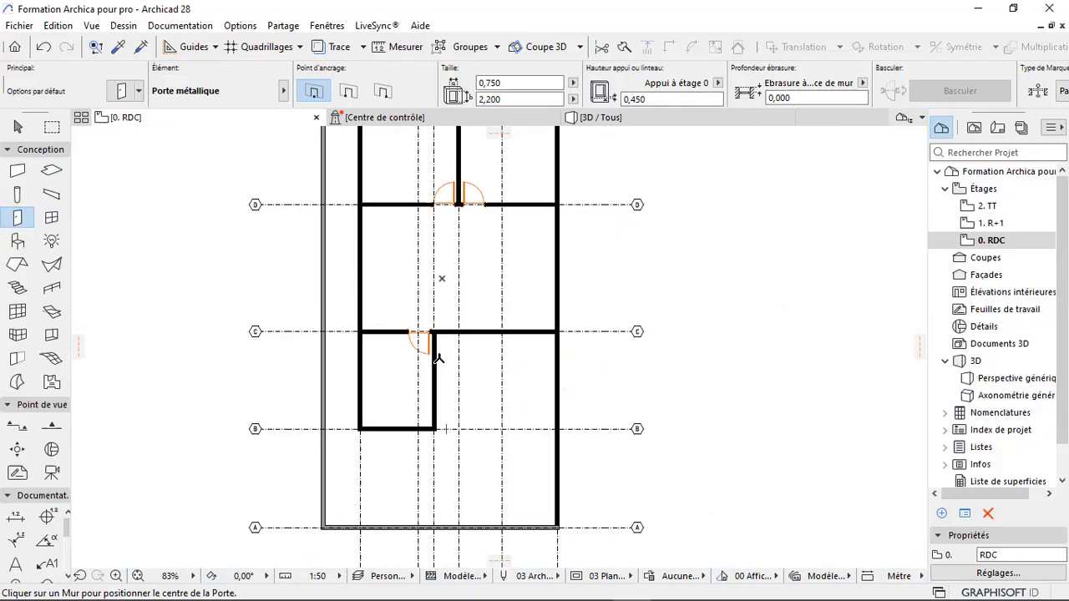
pyautogui.scroll(15, 389, 401)
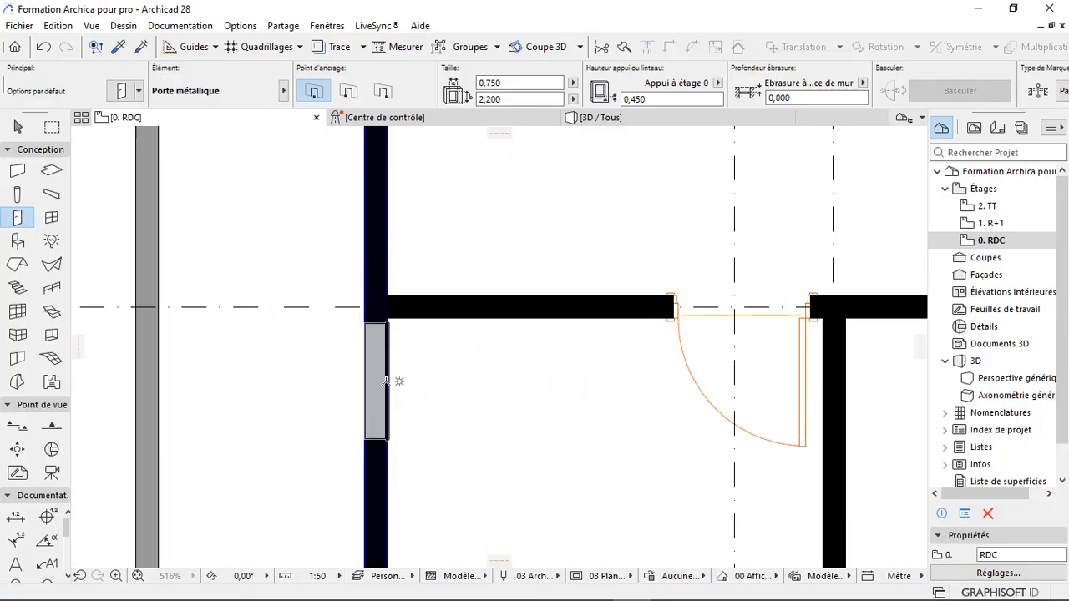
pyautogui.click(389, 380)
pyautogui.click(492, 360)
pyautogui.scroll(-15, 330, 387)
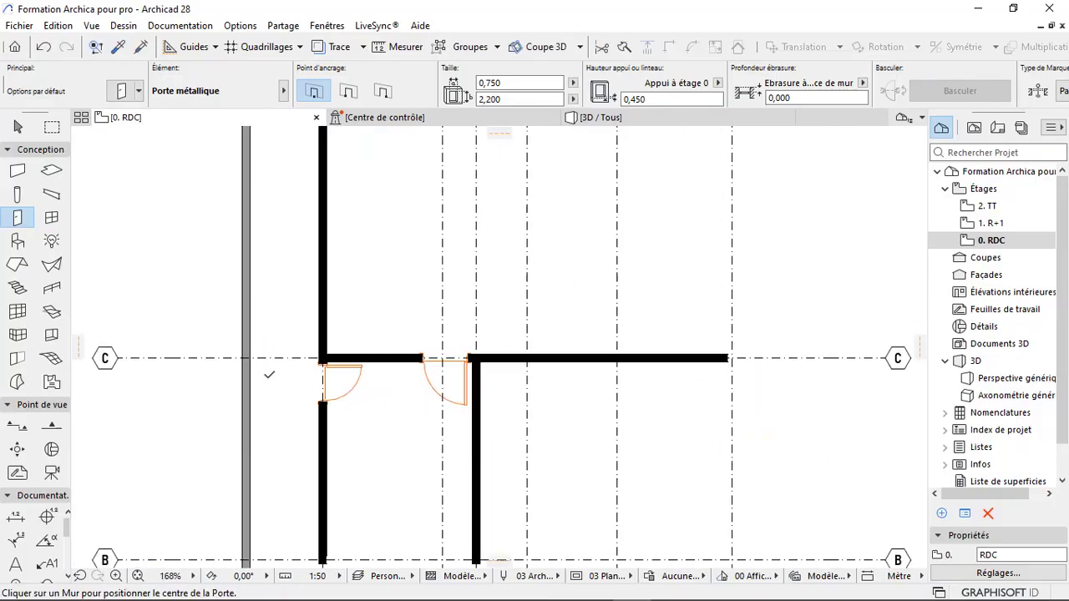
# - Choose the metal double swing door (Porte double métallique) as the default door and set its width to 1.500 m
pyautogui.scroll(4, 444, 384)
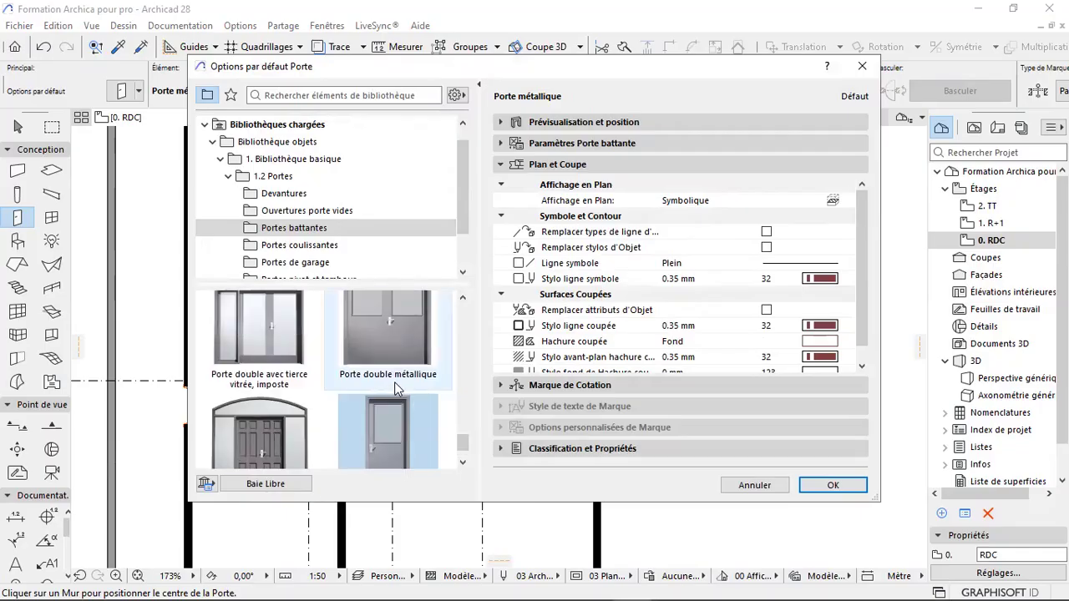
pyautogui.scroll(1, 394, 382)
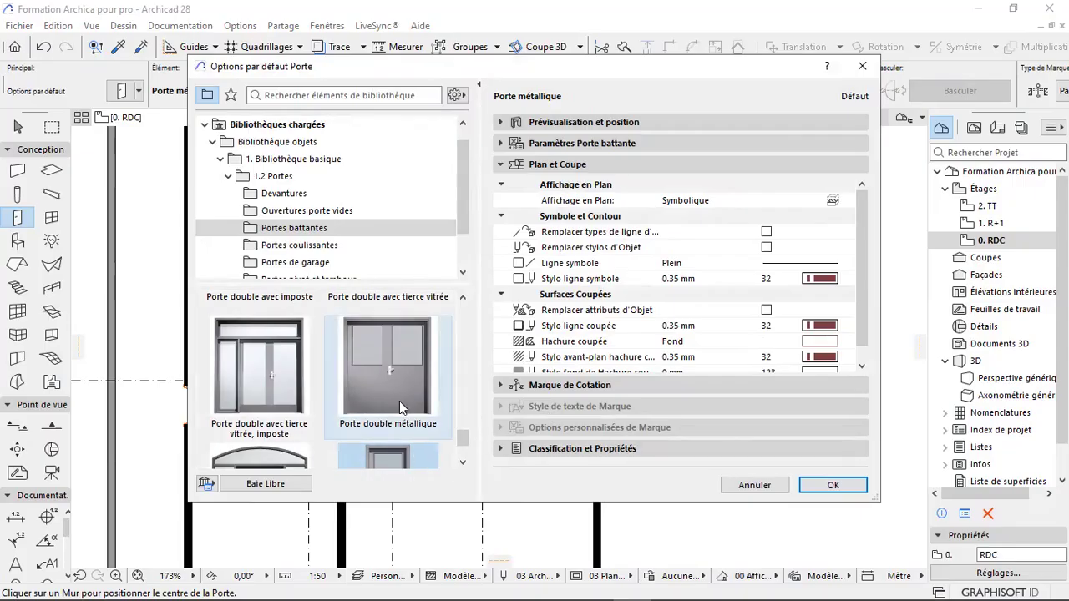
pyautogui.click(393, 369)
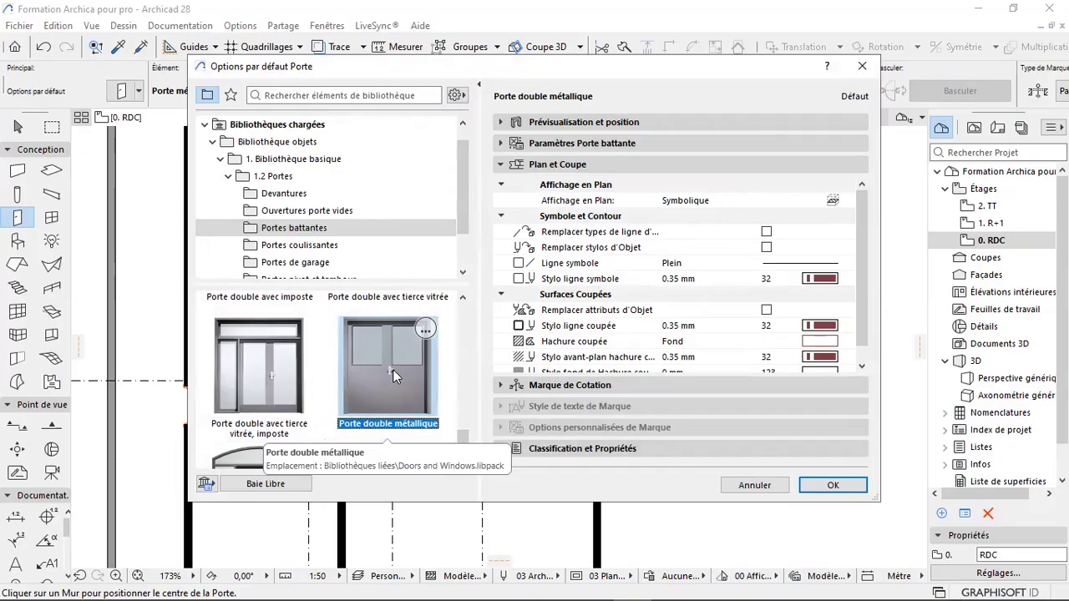
pyautogui.click(592, 164)
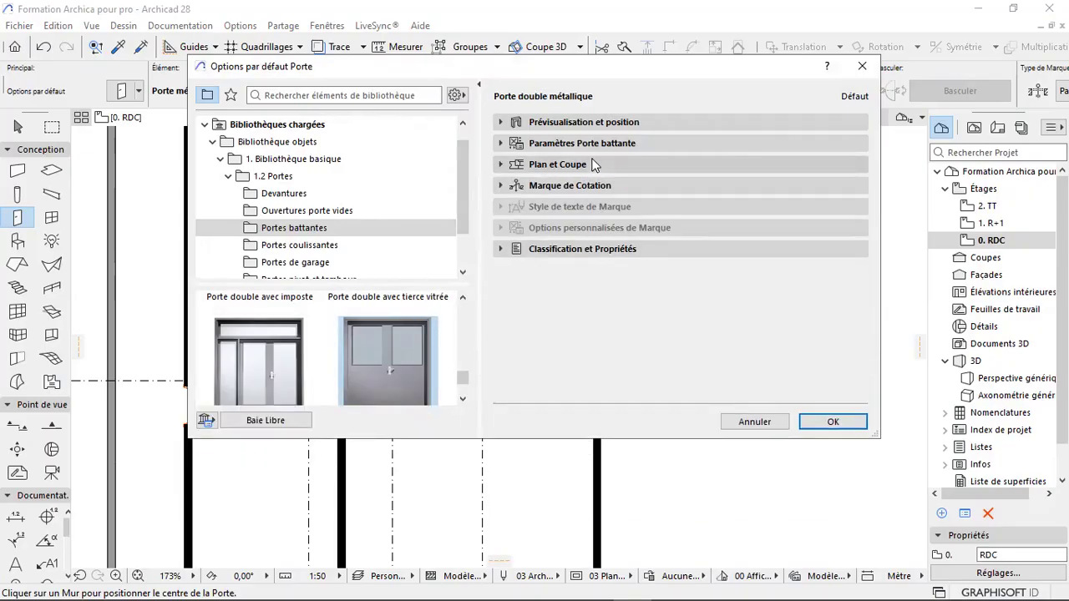
pyautogui.click(598, 127)
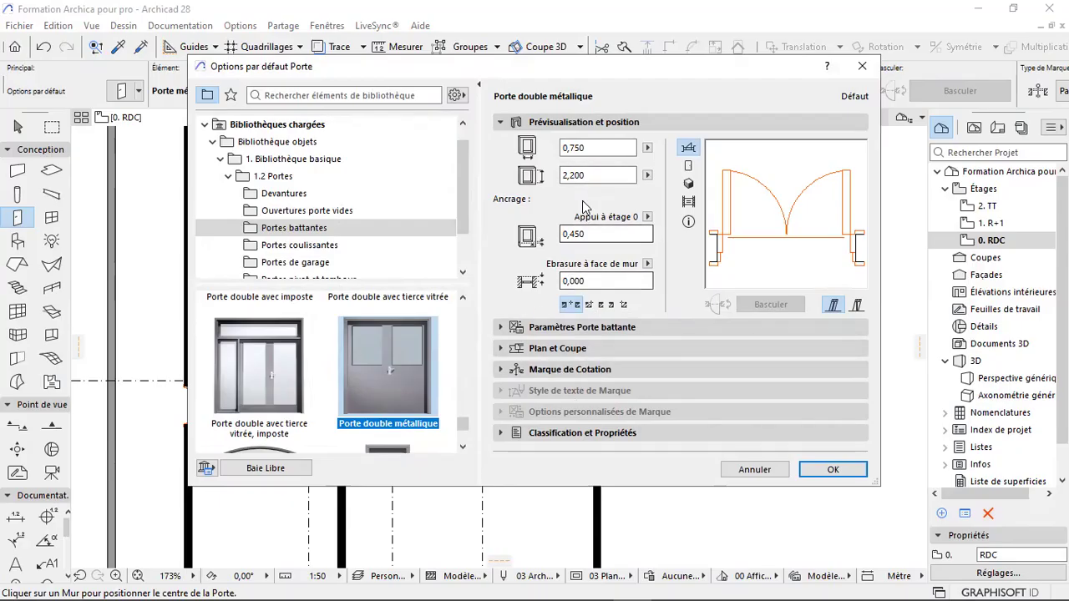
pyautogui.click(593, 149)
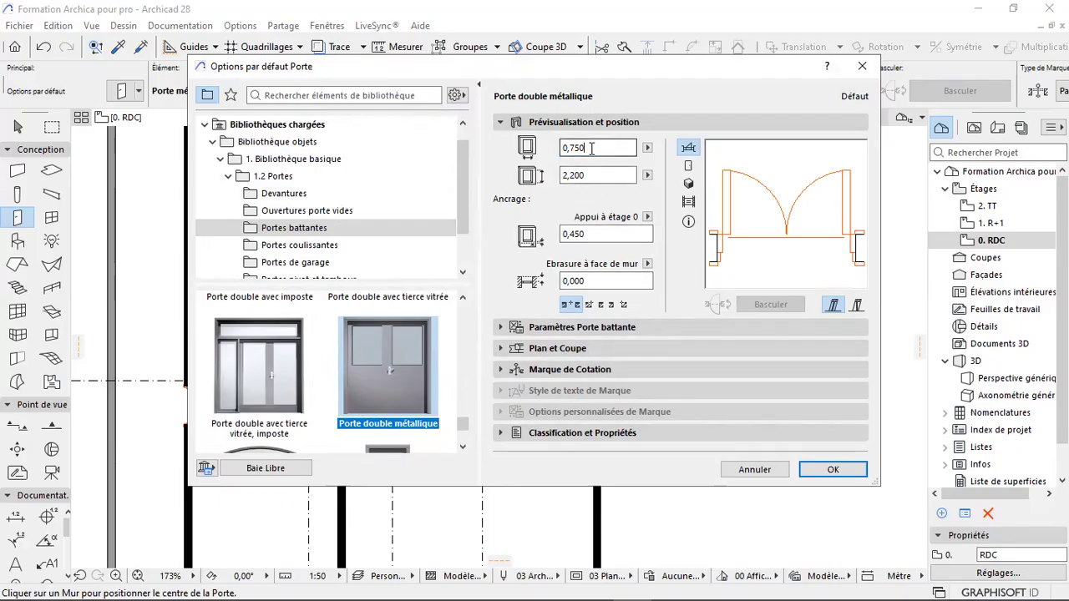
pyautogui.write('1,5')
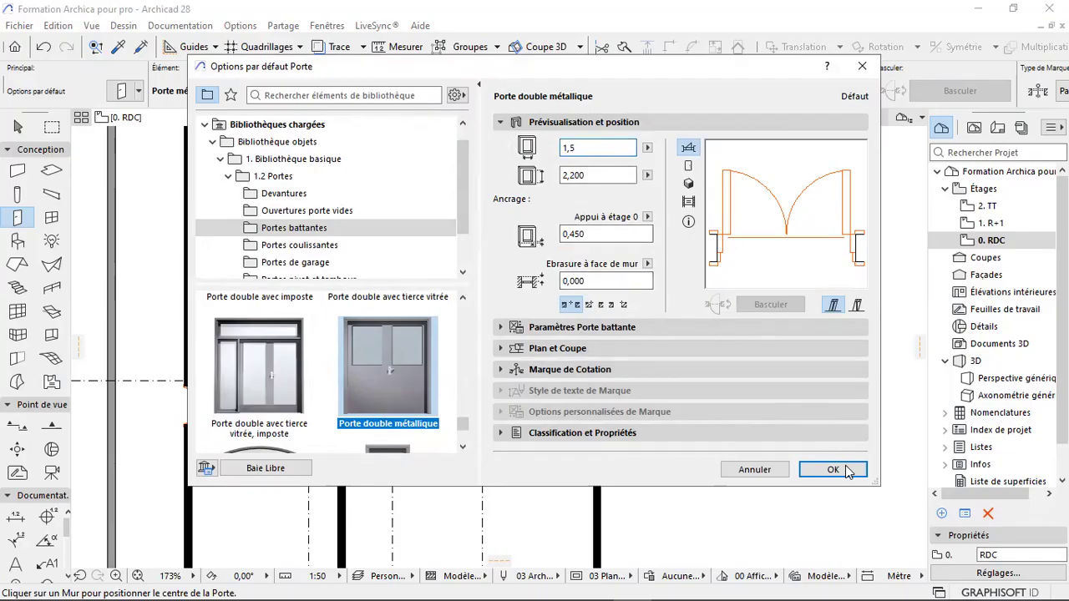
pyautogui.write('00')
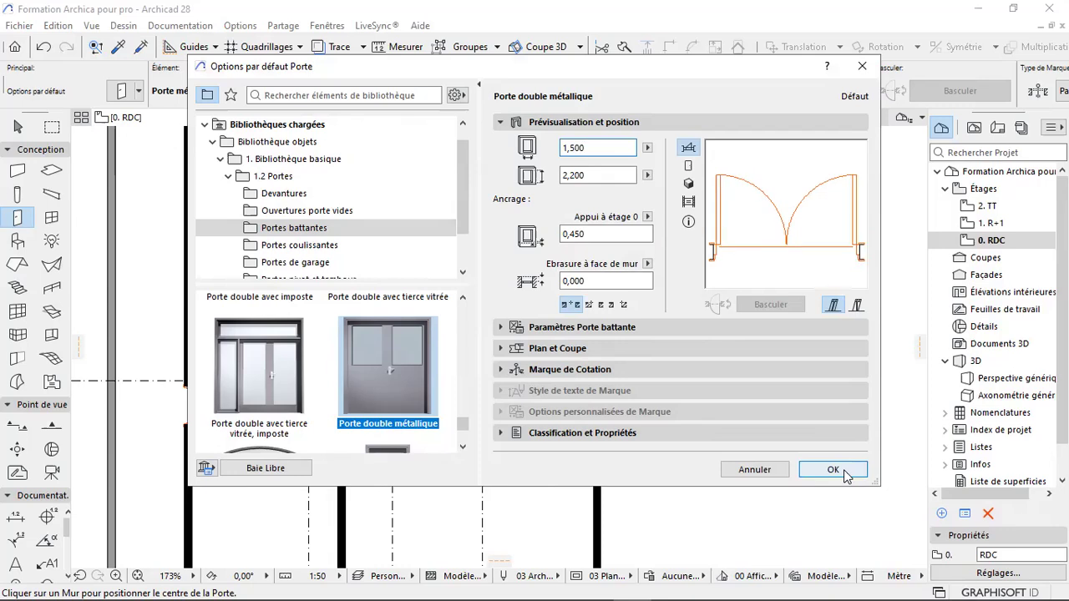
pyautogui.click(836, 470)
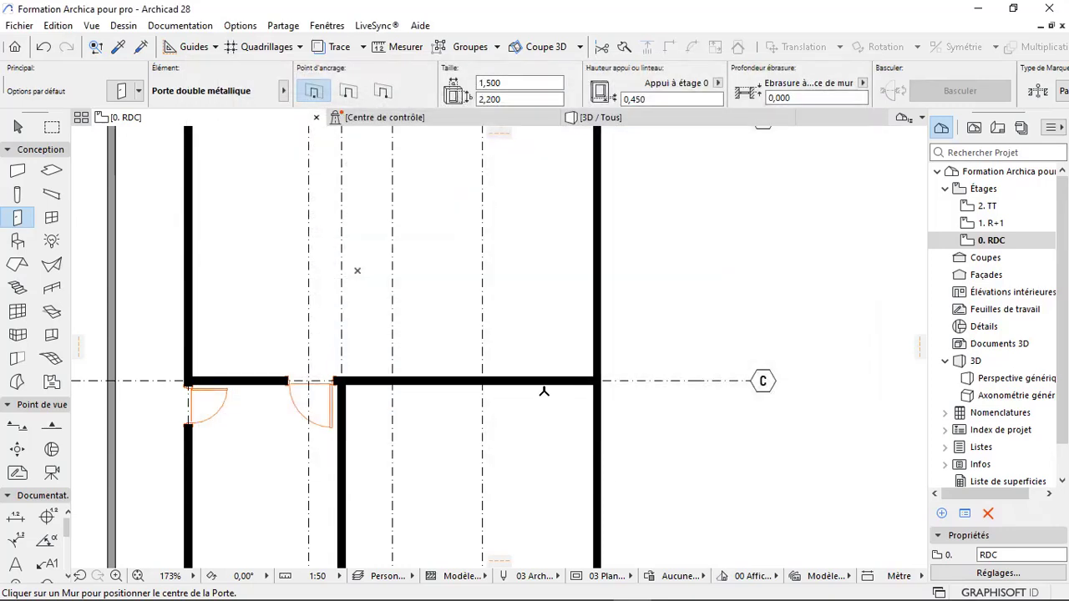
# - Place the double door in the axis C wall, centred on the first grid line right of the inner wall and opening towards axis B
pyautogui.scroll(4, 582, 460)
pyautogui.scroll(-5, 551, 472)
pyautogui.scroll(4, 518, 445)
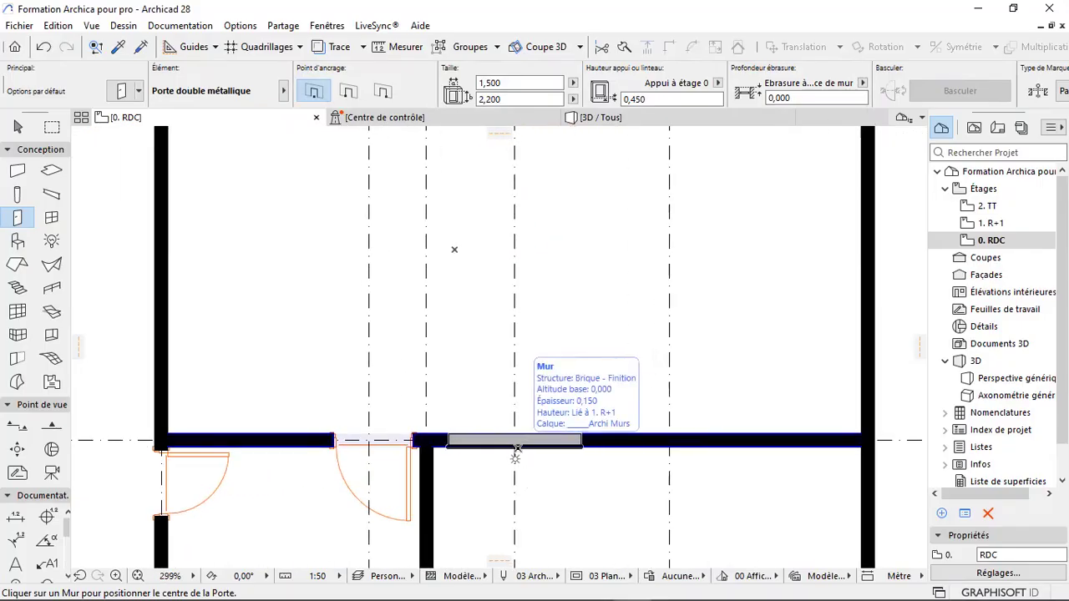
pyautogui.click(514, 446)
pyautogui.click(518, 496)
# - Examine the axis C double door and the surrounding rooms between axes D and B
pyautogui.scroll(-3, 468, 467)
pyautogui.scroll(2, 448, 461)
pyautogui.scroll(-4, 493, 459)
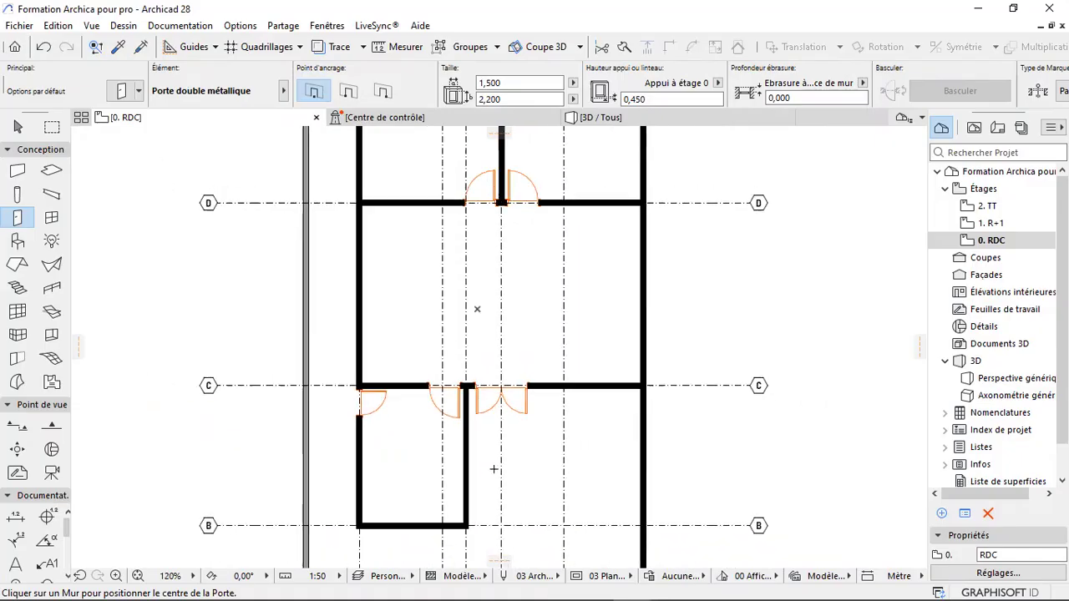
pyautogui.scroll(-2, 506, 367)
pyautogui.scroll(2, 501, 350)
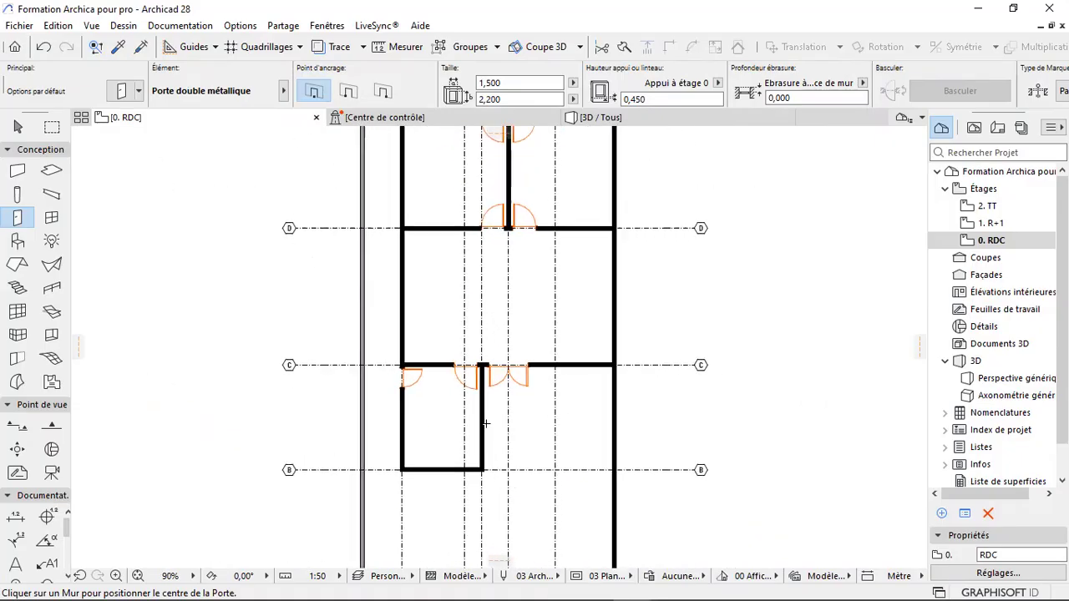
pyautogui.scroll(2, 511, 343)
pyautogui.scroll(-2, 508, 435)
pyautogui.scroll(1, 505, 472)
pyautogui.scroll(2, 491, 446)
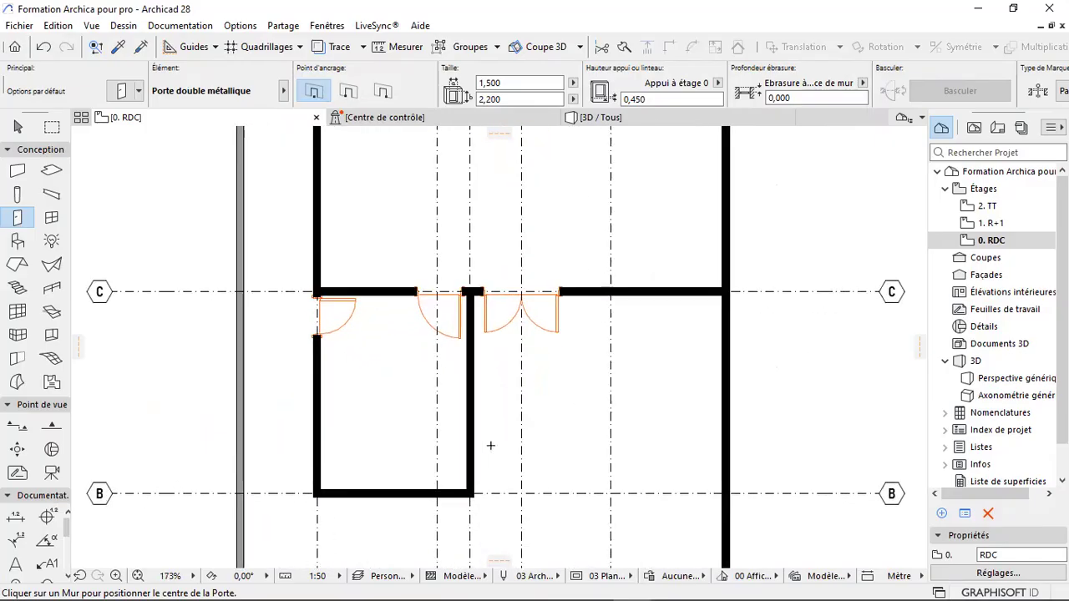
pyautogui.scroll(4, 517, 294)
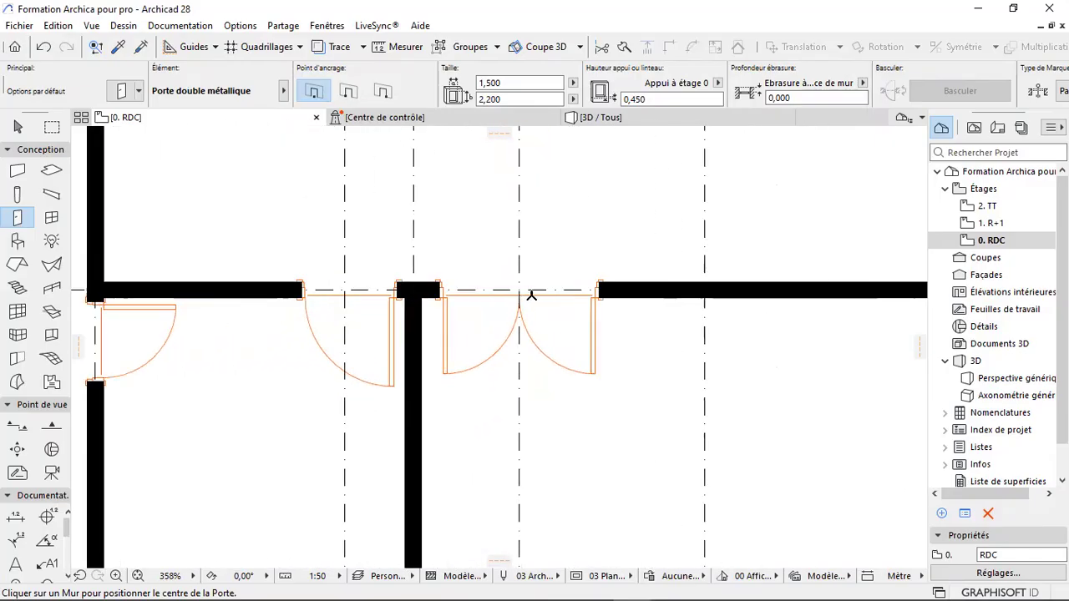
pyautogui.scroll(-5, 511, 305)
pyautogui.scroll(1, 513, 260)
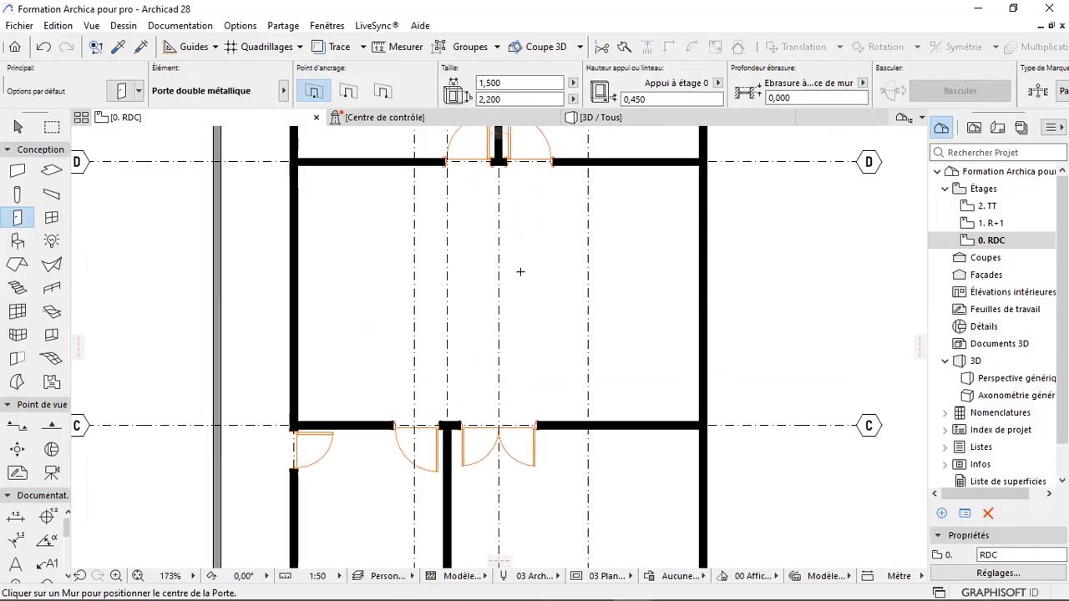
pyautogui.scroll(1, 439, 475)
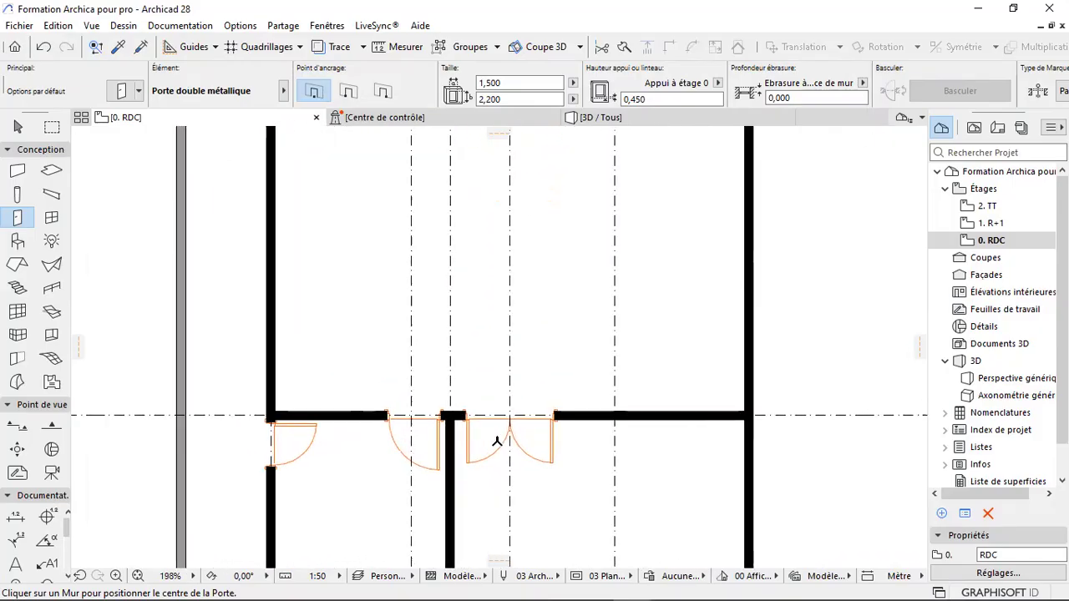
# - Change the axis C double door's leaves from uniform to asymmetric (Asymétrique), making the second leaf slightly narrower than the first
pyautogui.click(553, 466)
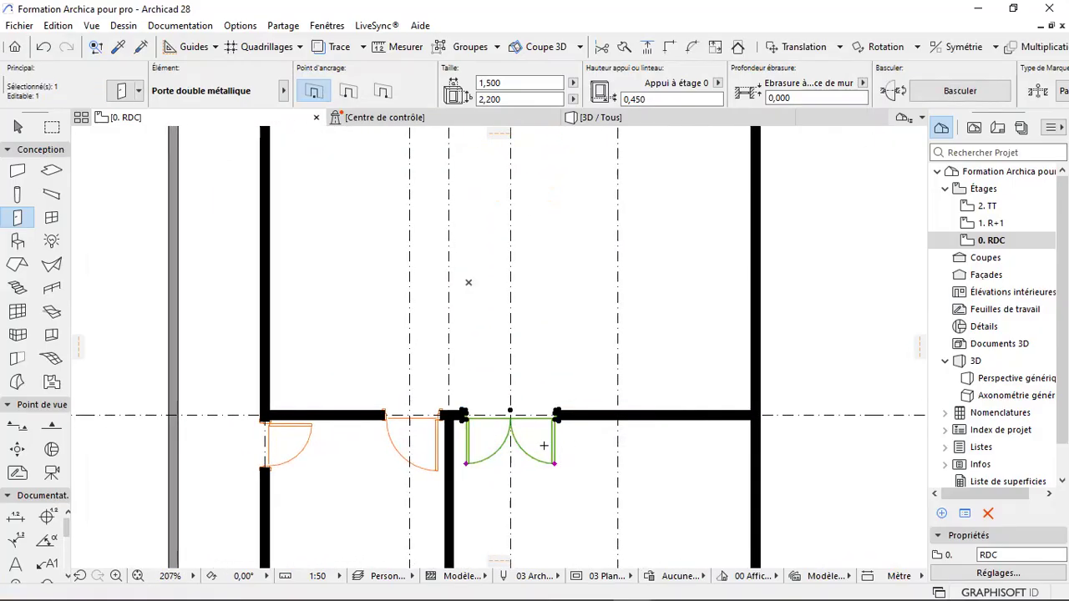
pyautogui.hotkey('ctrl', 't')
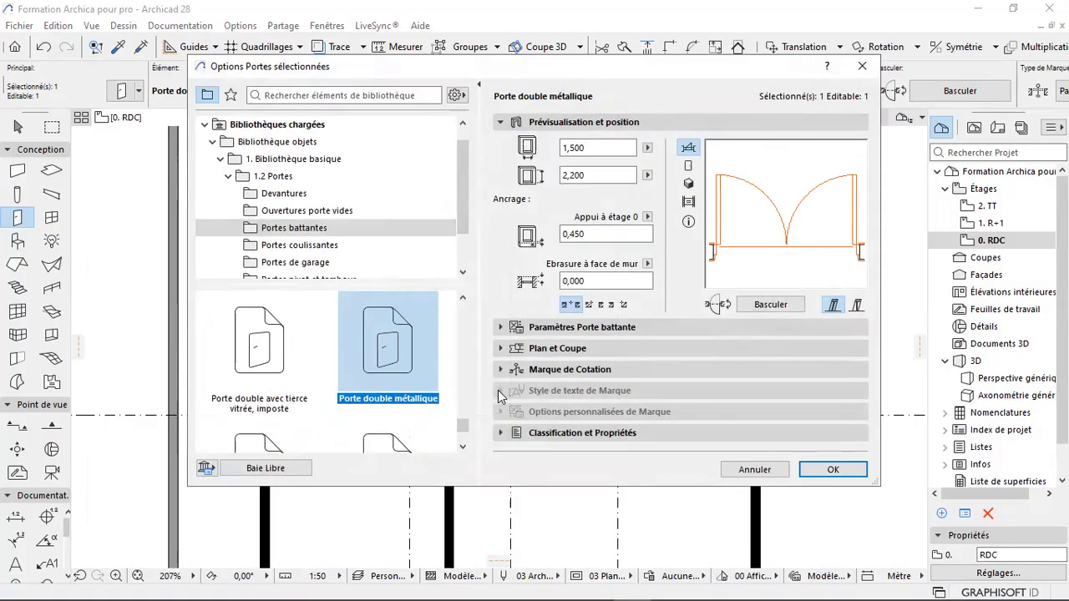
pyautogui.click(564, 331)
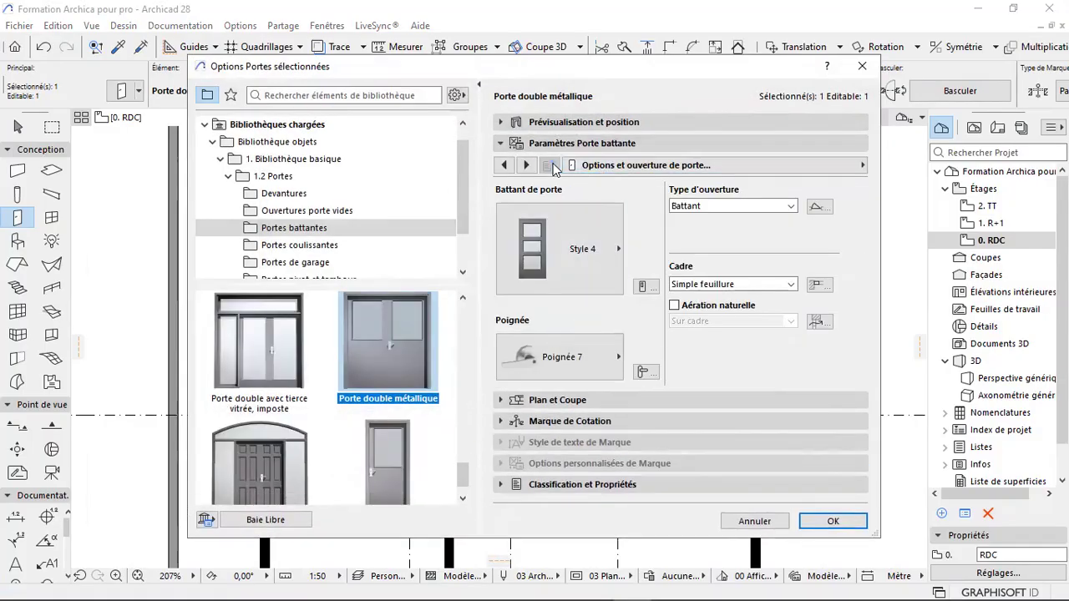
pyautogui.click(504, 165)
pyautogui.click(596, 166)
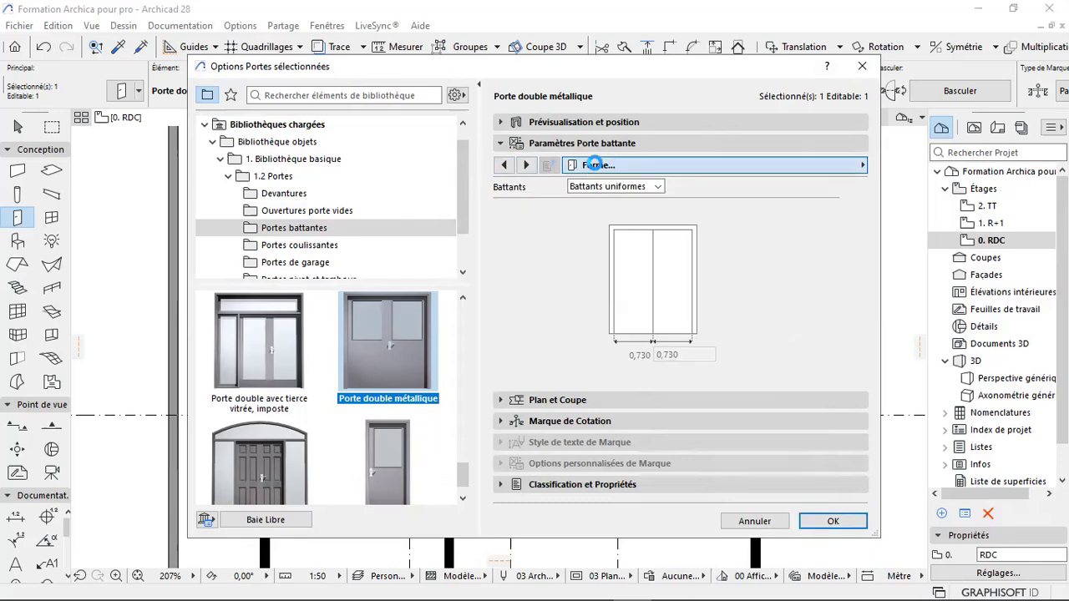
pyautogui.click(598, 165)
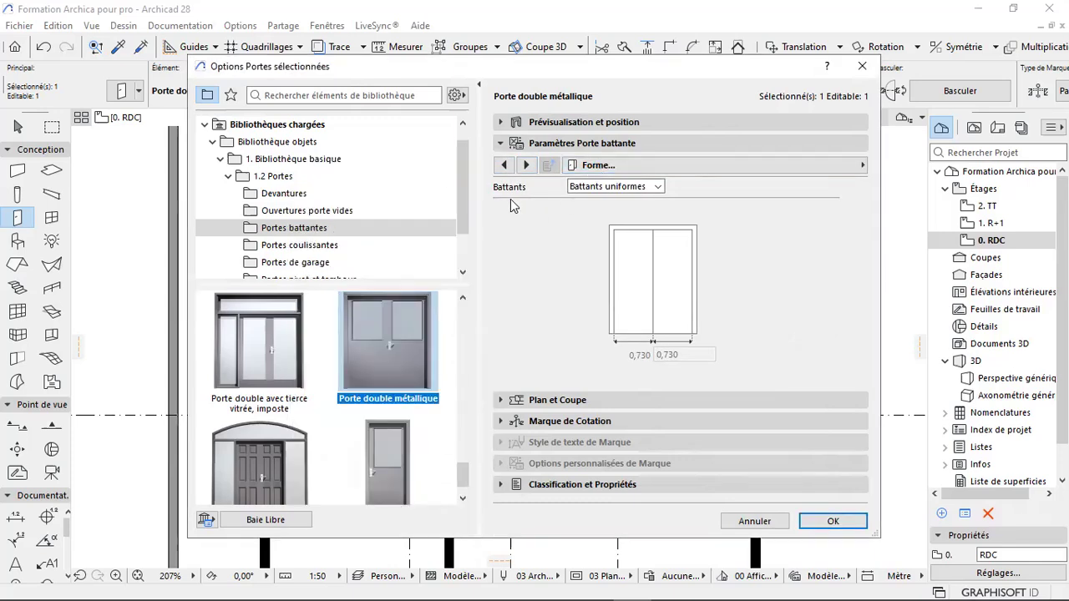
pyautogui.click(611, 166)
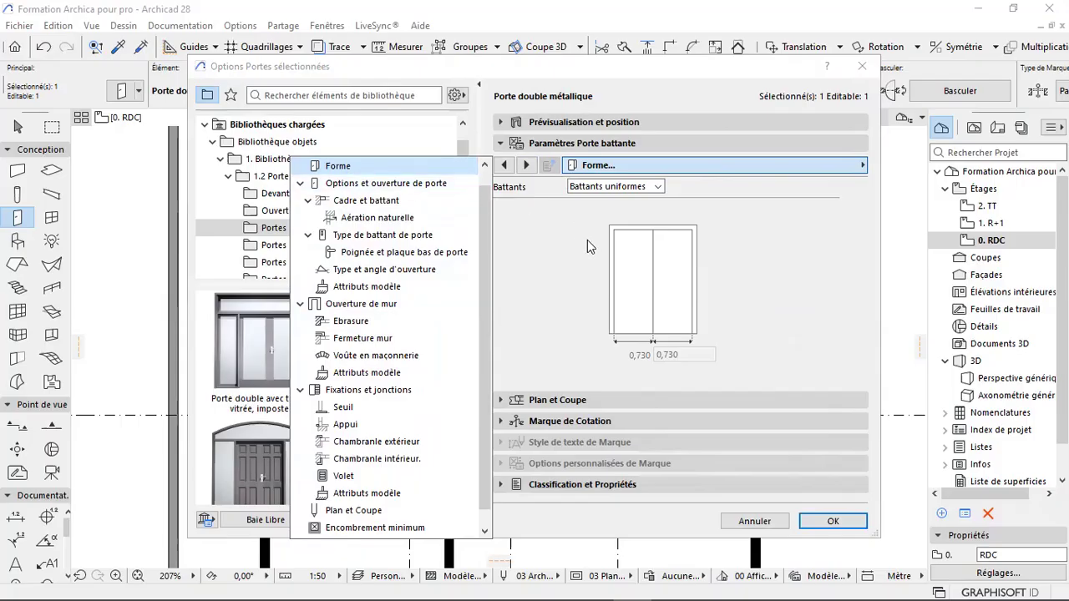
pyautogui.click(563, 331)
pyautogui.click(607, 186)
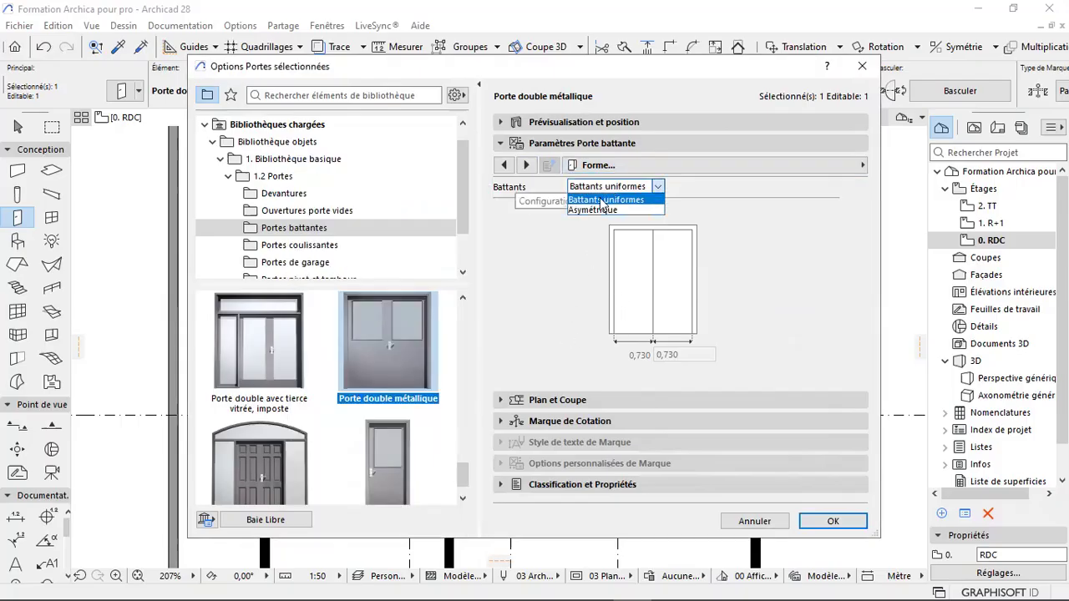
pyautogui.click(605, 210)
pyautogui.click(671, 355)
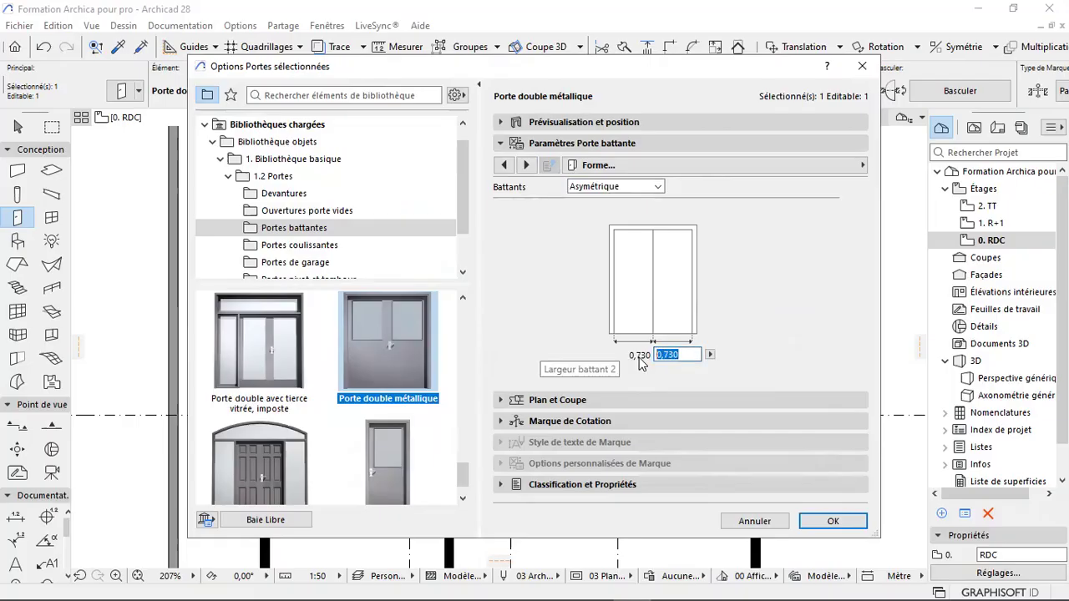
pyautogui.write('0')
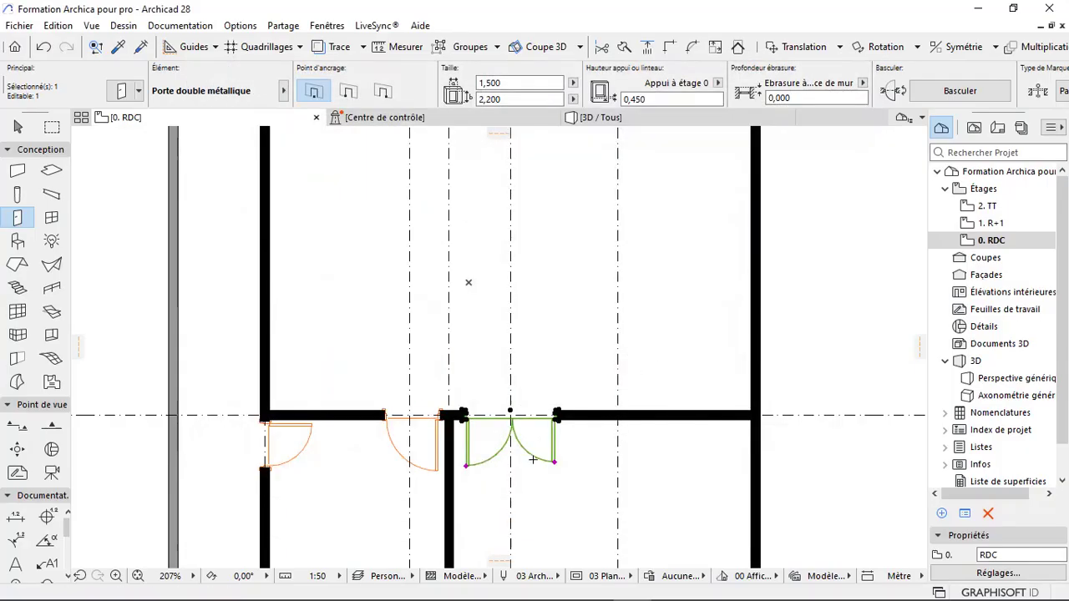
# - Set the second leaf width of the axis C double door to 0.6 m
pyautogui.hotkey('ctrl', 't')
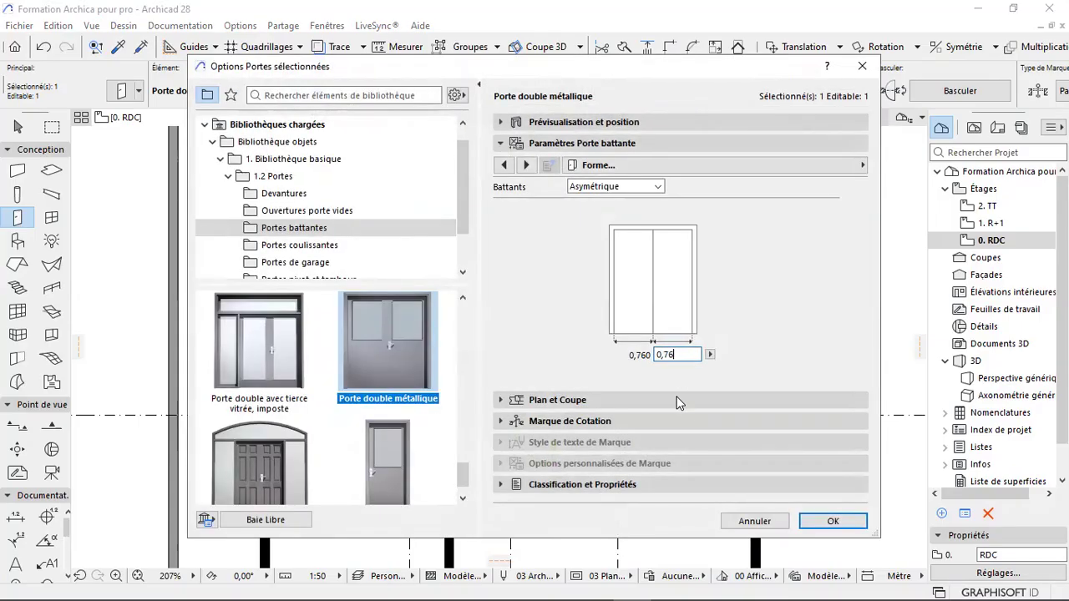
pyautogui.press('BackSpace')
pyautogui.press('BackSpace')
pyautogui.press('BackSpace')
pyautogui.press('BackSpace')
pyautogui.write('0,6')
pyautogui.click(830, 522)
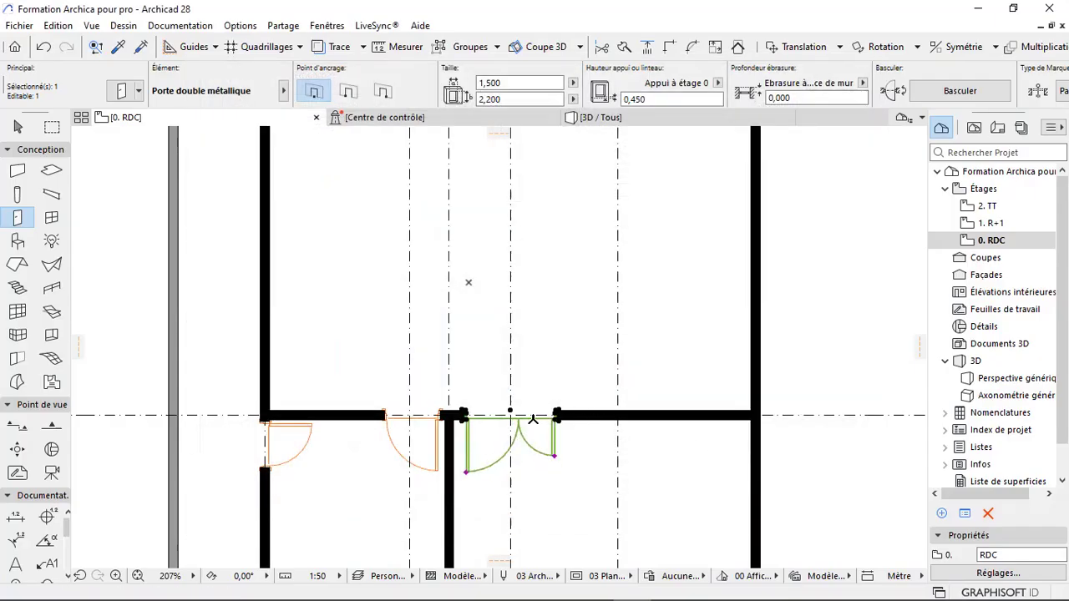
# - Move the double door along the axis C wall until its frame edge meets the face of the inner wall, and deselect it
pyautogui.scroll(3, 529, 444)
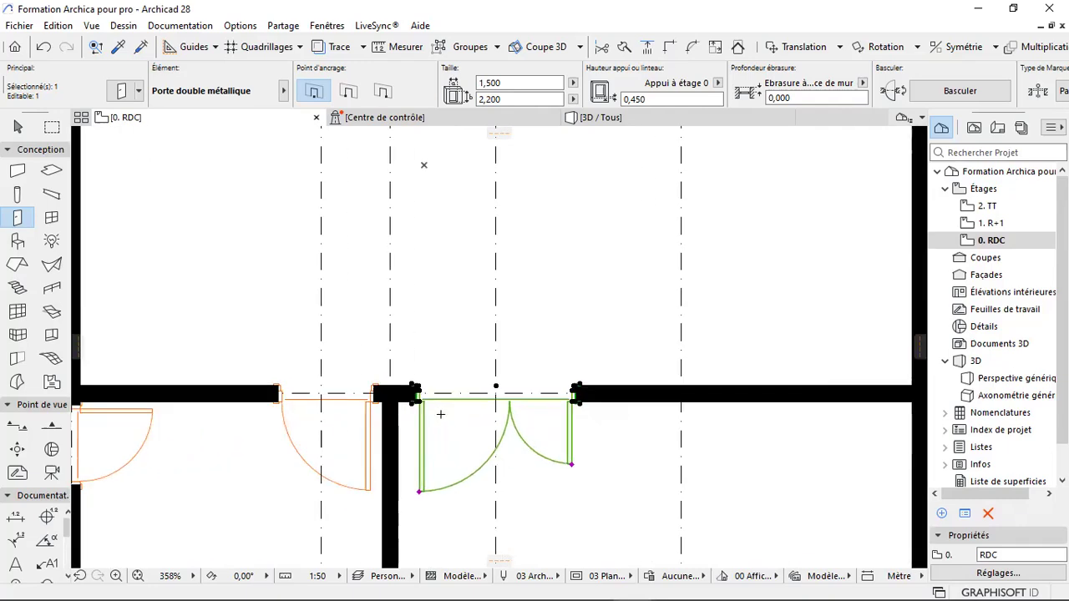
pyautogui.hotkey('ctrl', 'd')
pyautogui.scroll(4, 405, 415)
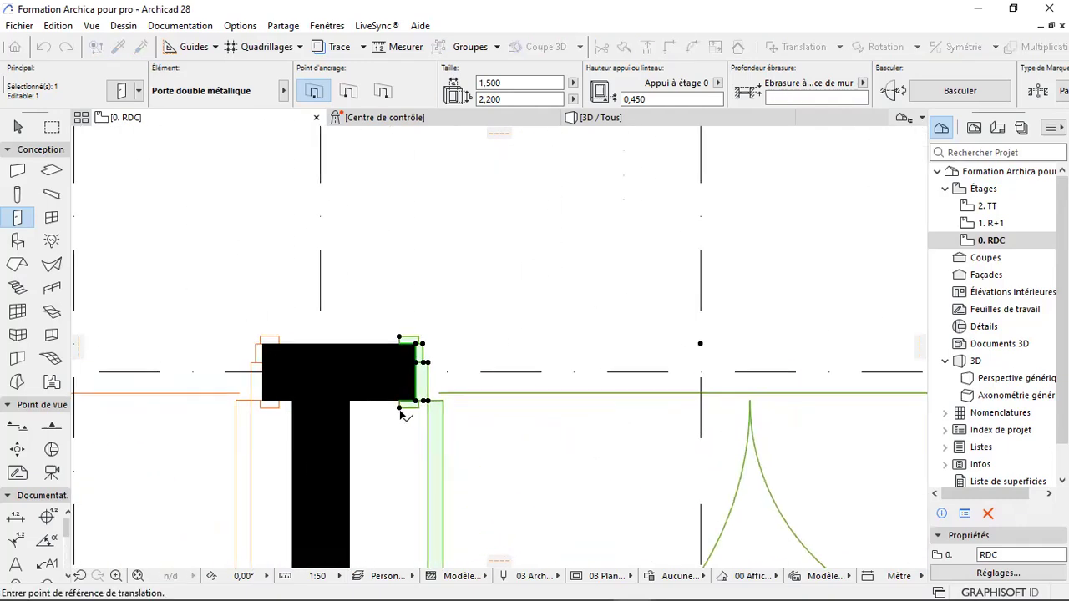
pyautogui.click(398, 409)
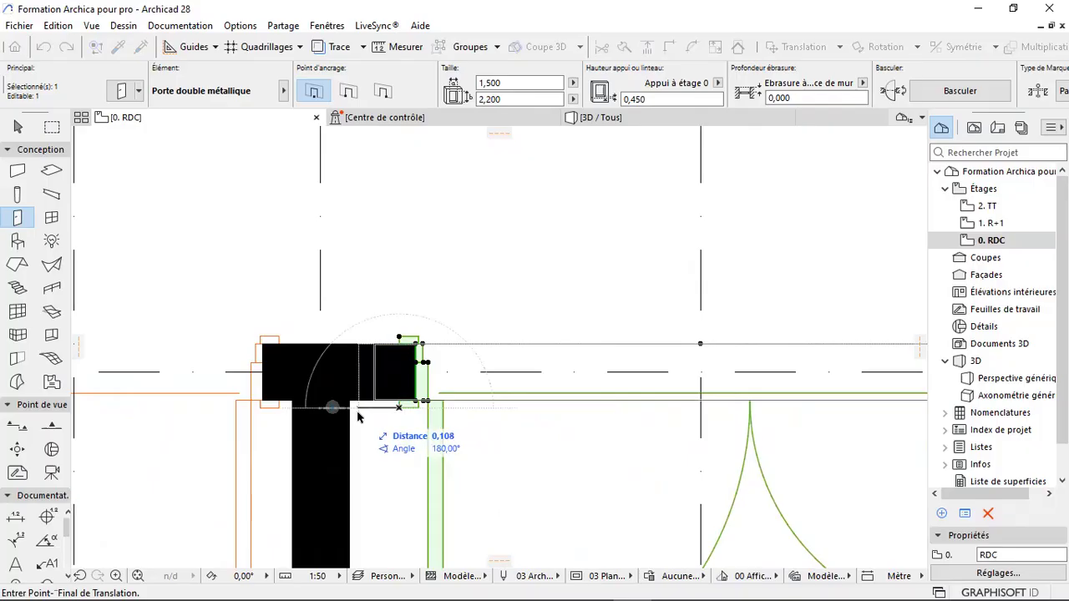
pyautogui.click(368, 425)
pyautogui.press('Escape')
pyautogui.scroll(-10, 423, 382)
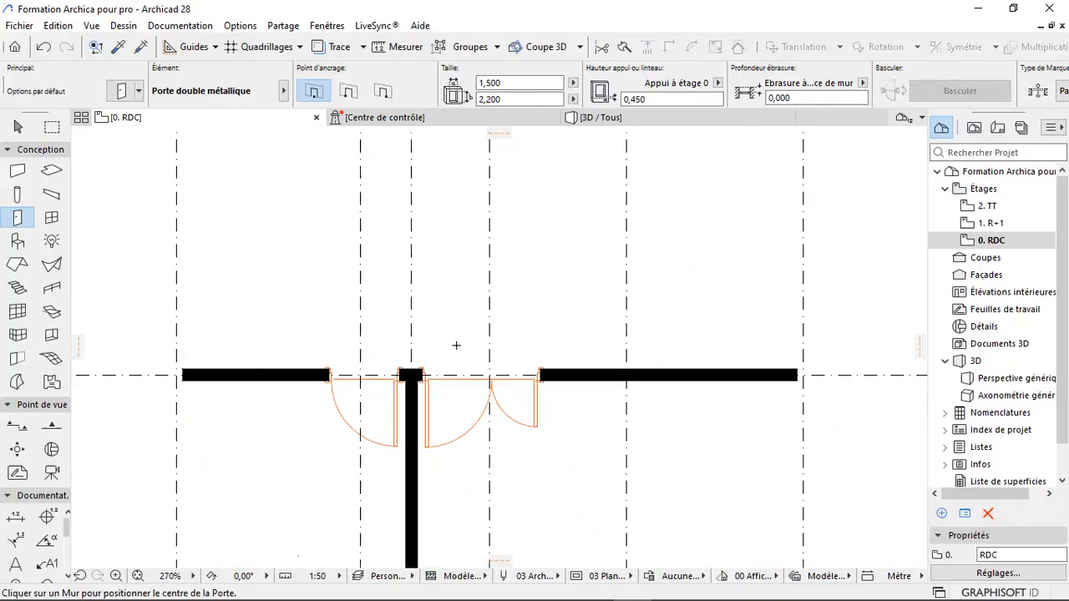
pyautogui.scroll(-4, 450, 334)
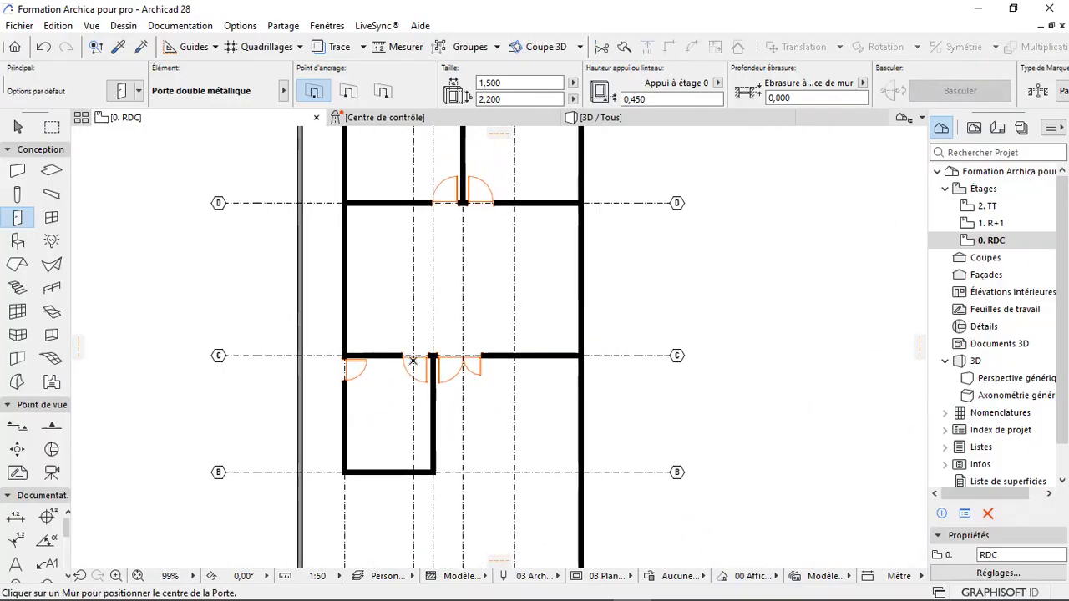
pyautogui.scroll(-2, 412, 359)
pyautogui.scroll(3, 423, 529)
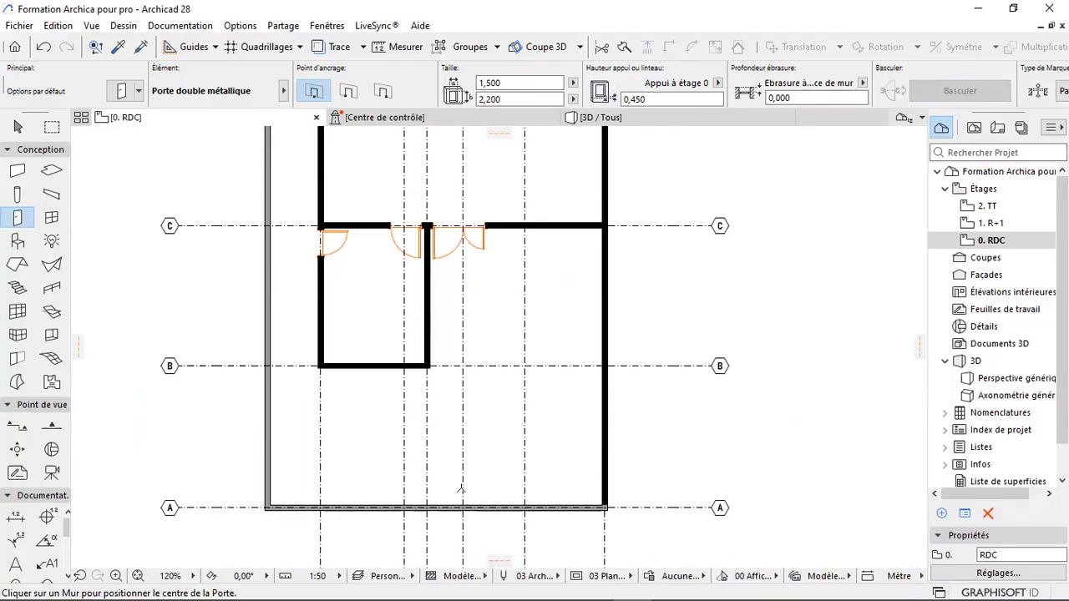
pyautogui.scroll(-1, 457, 476)
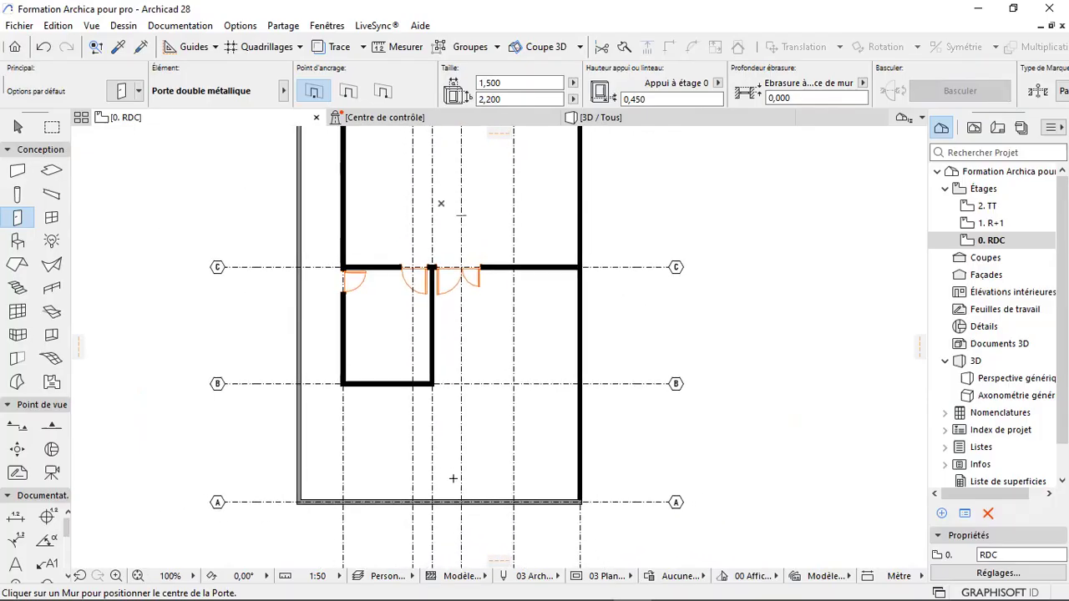
pyautogui.scroll(1, 455, 501)
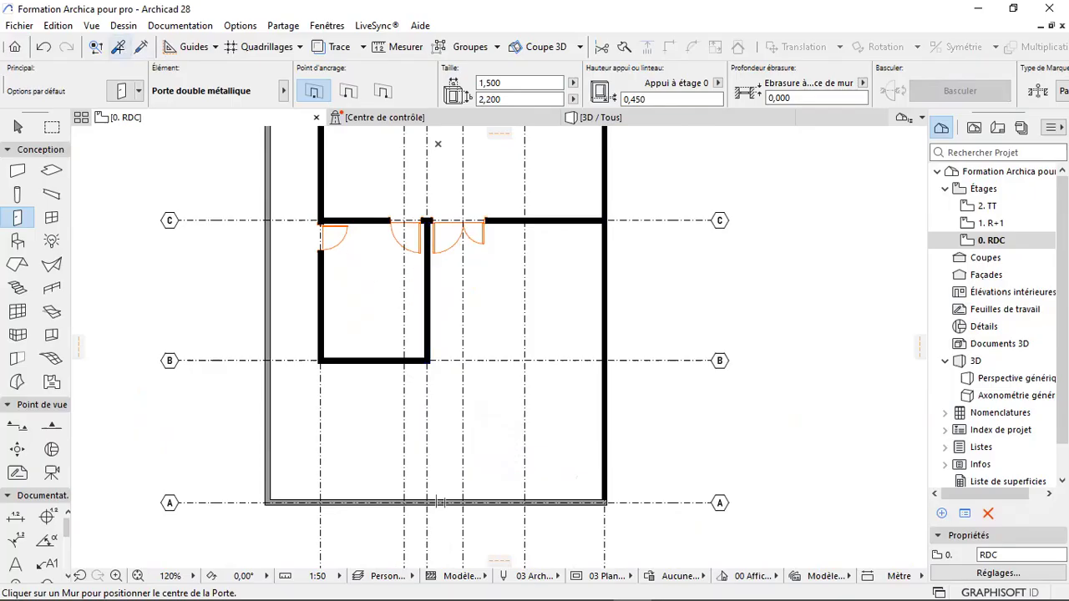
# - Pick up the settings of the single metal door on axis C and set the new door's size to 1,200 wide by 2,800 high
pyautogui.click(118, 47)
pyautogui.click(414, 238)
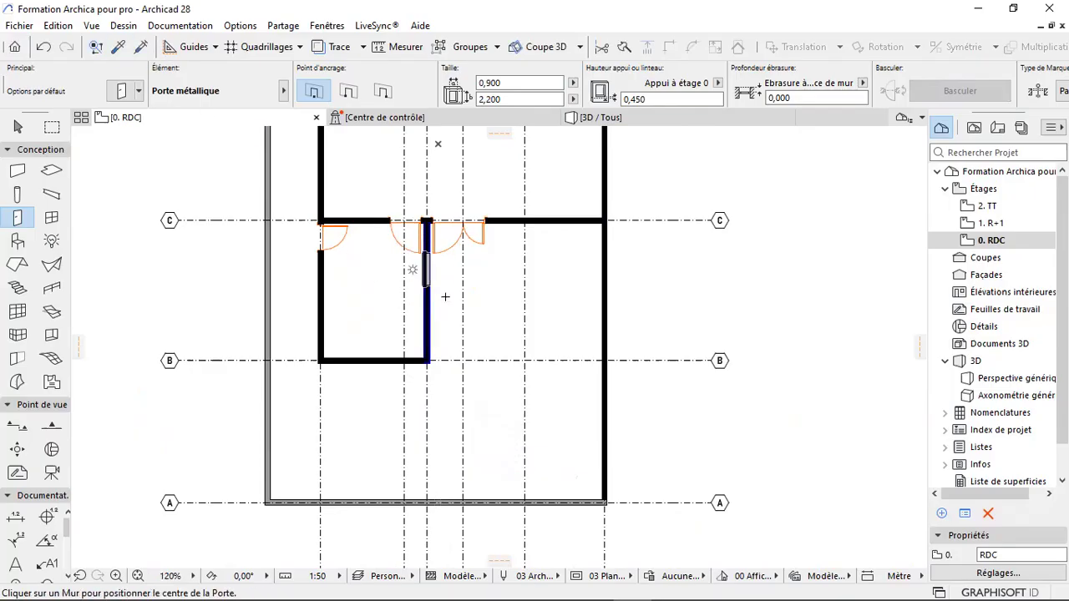
pyautogui.click(506, 98)
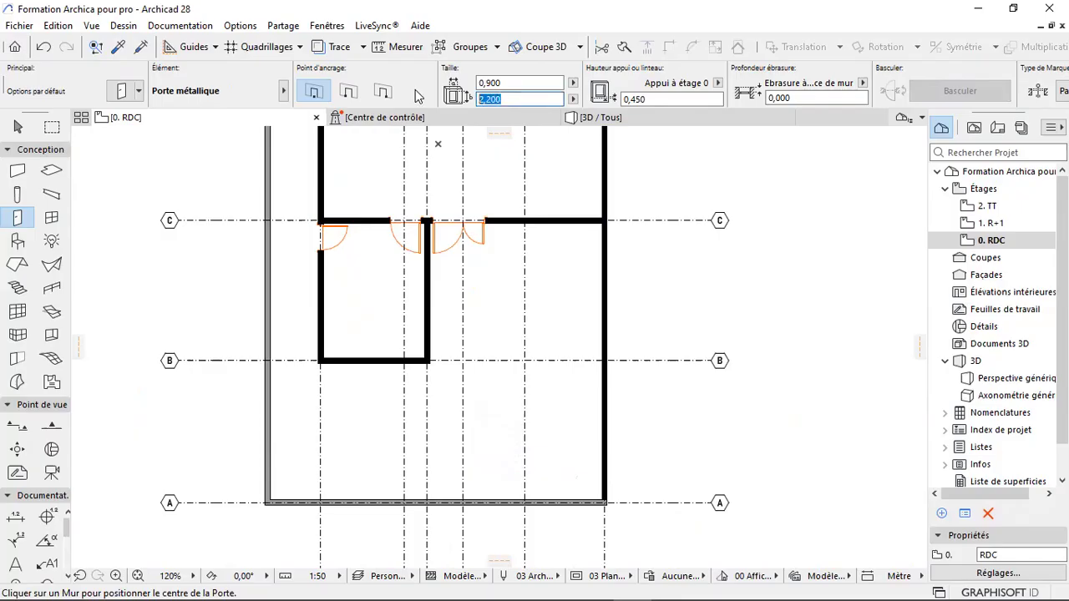
pyautogui.write('2')
pyautogui.moveTo(507, 99); pyautogui.dragTo(458, 89)
pyautogui.write('2,')
pyautogui.click(513, 84)
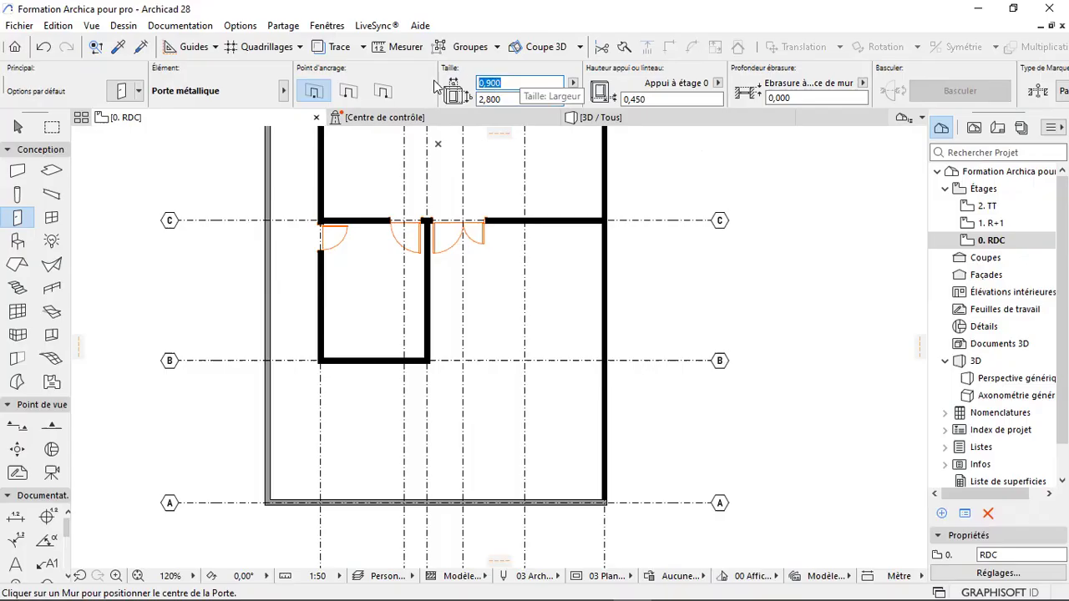
pyautogui.write('1,2')
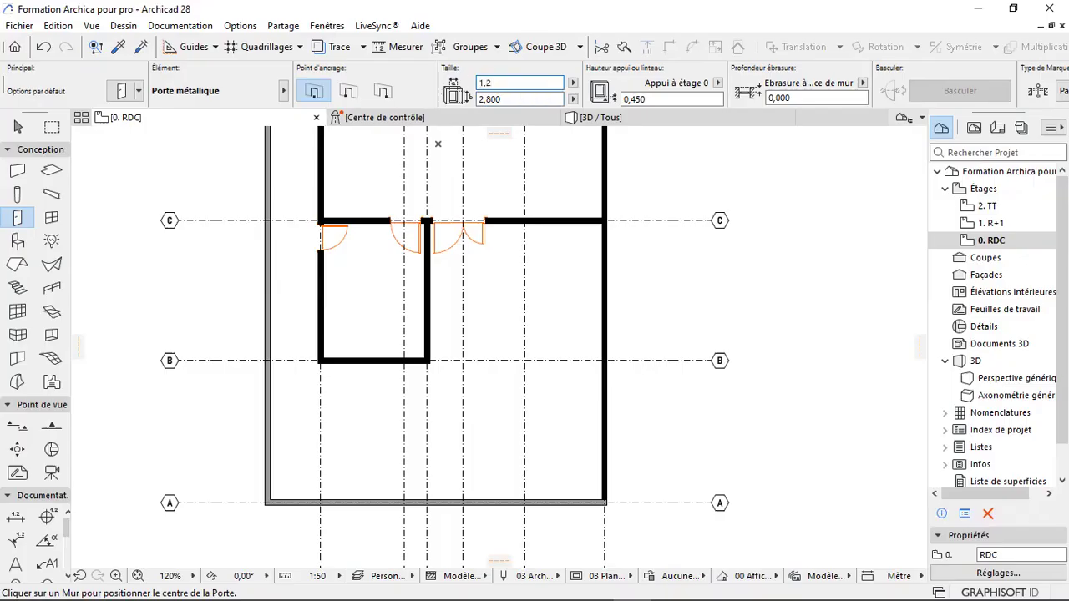
pyautogui.press('Return')
# - Place the door in the axis A wall centred on axis 2, opening inward with its hinges on the axis 3 side
pyautogui.scroll(3, 438, 488)
pyautogui.scroll(-3, 439, 487)
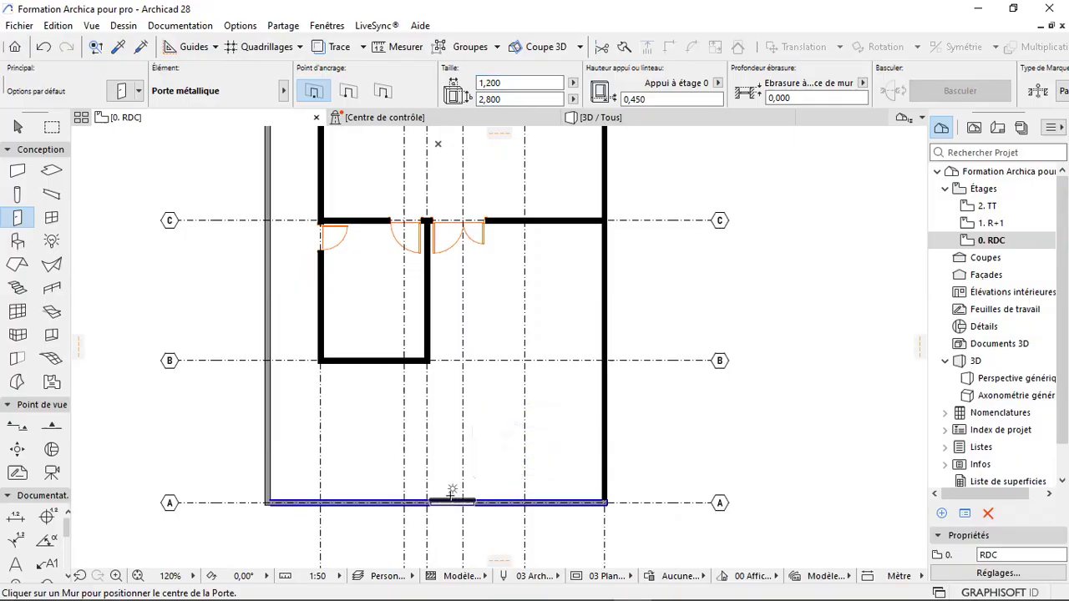
pyautogui.scroll(1, 407, 501)
pyautogui.scroll(2, 407, 503)
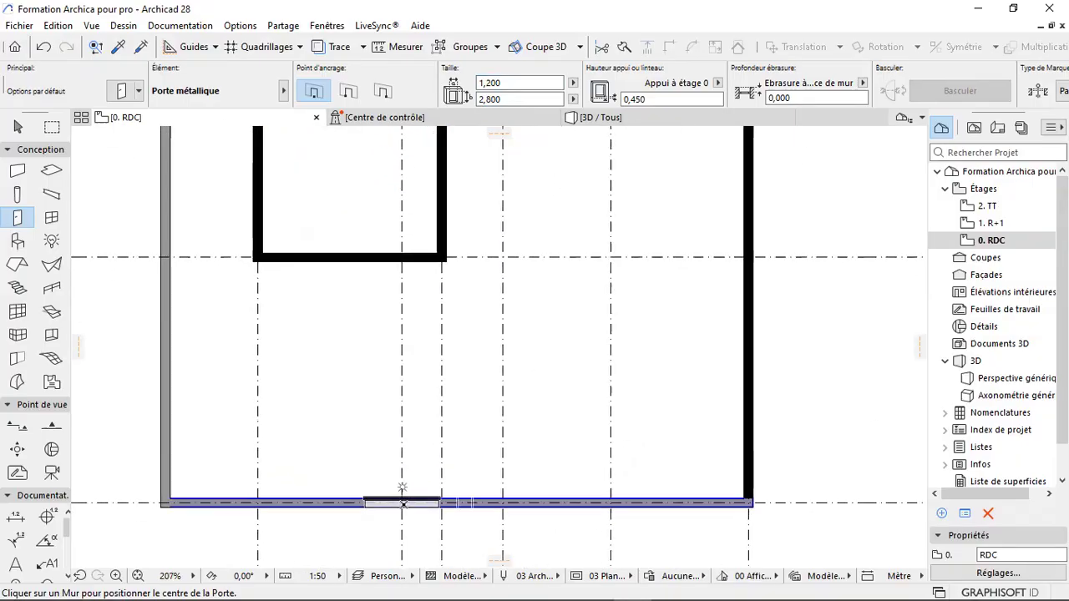
pyautogui.scroll(2, 407, 503)
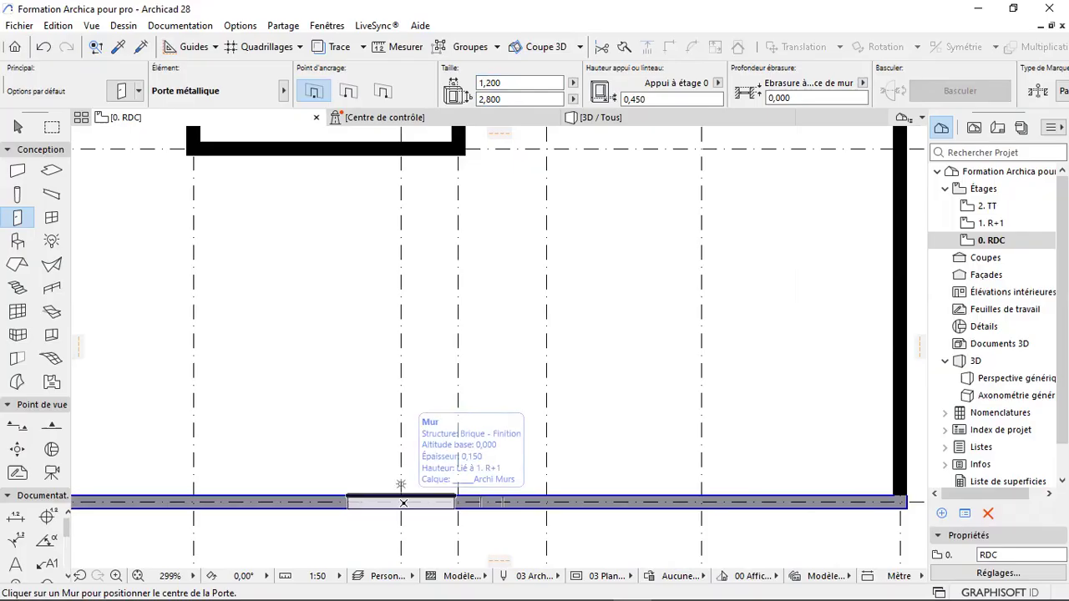
pyautogui.click(403, 502)
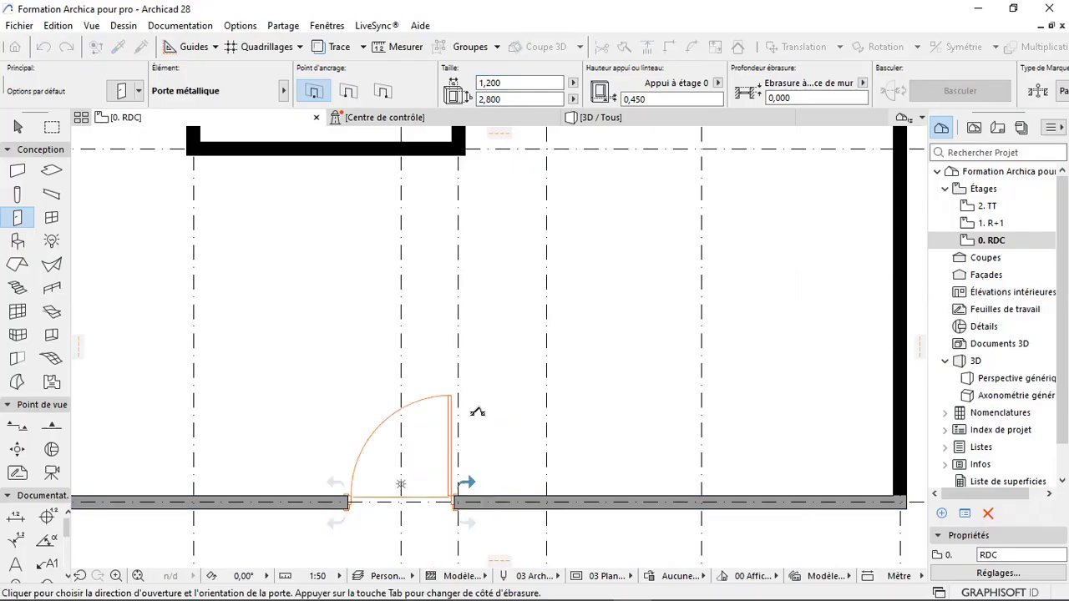
pyautogui.click(477, 412)
# - Examine the new axis A door and the height of its surrounding wall in plan and in the 3D view
pyautogui.scroll(-5, 467, 412)
pyautogui.scroll(2, 534, 451)
pyautogui.scroll(-2, 484, 442)
pyautogui.scroll(1, 453, 417)
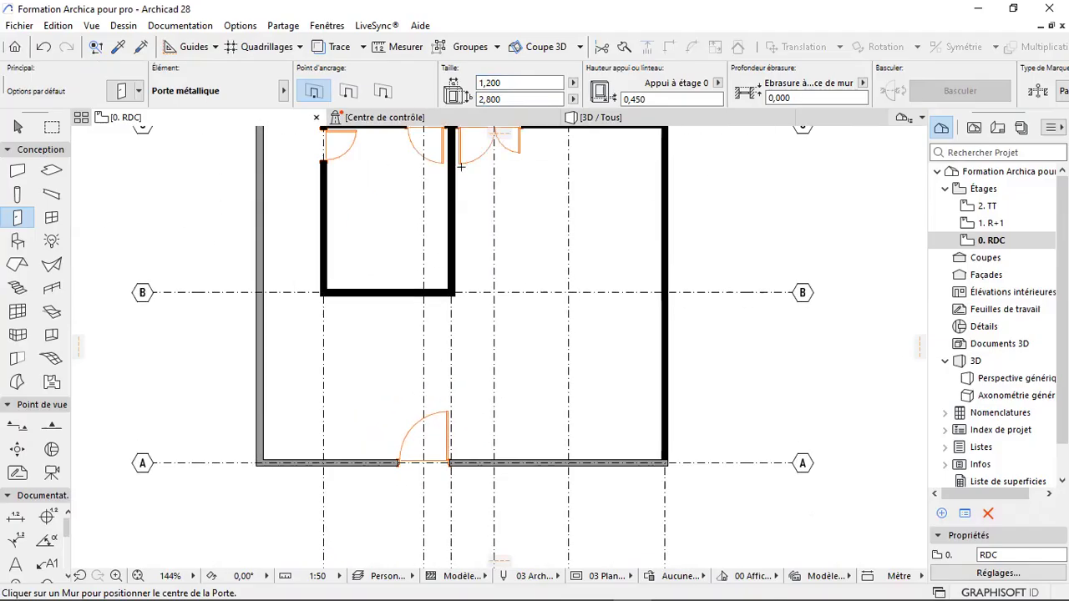
pyautogui.click(601, 117)
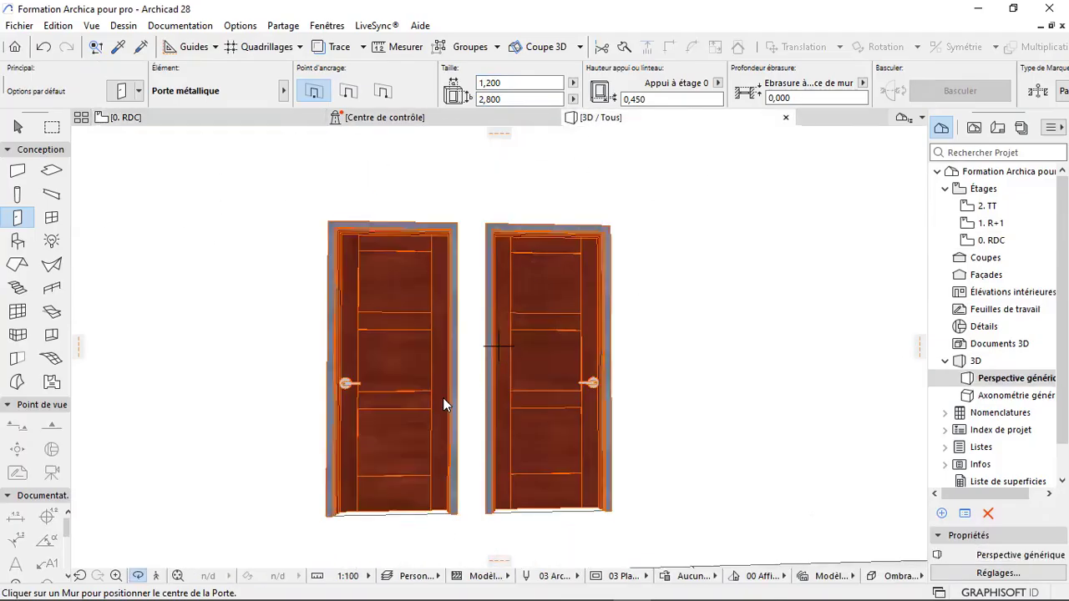
pyautogui.scroll(-10, 446, 396)
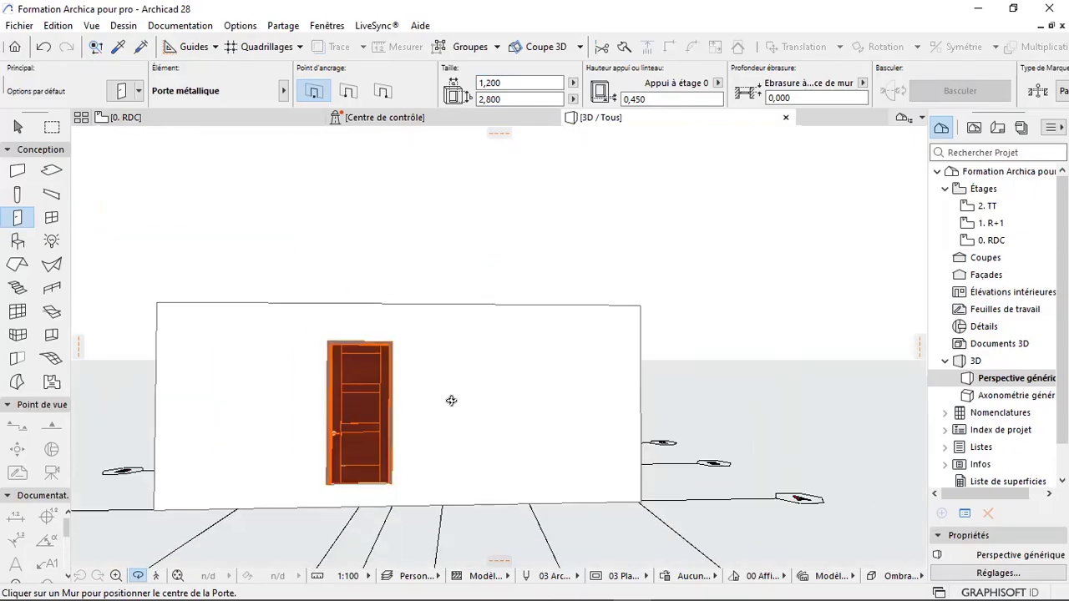
pyautogui.scroll(-3, 446, 396)
pyautogui.moveTo(416, 400); pyautogui.dragTo(325, 419)
pyautogui.scroll(3, 324, 412)
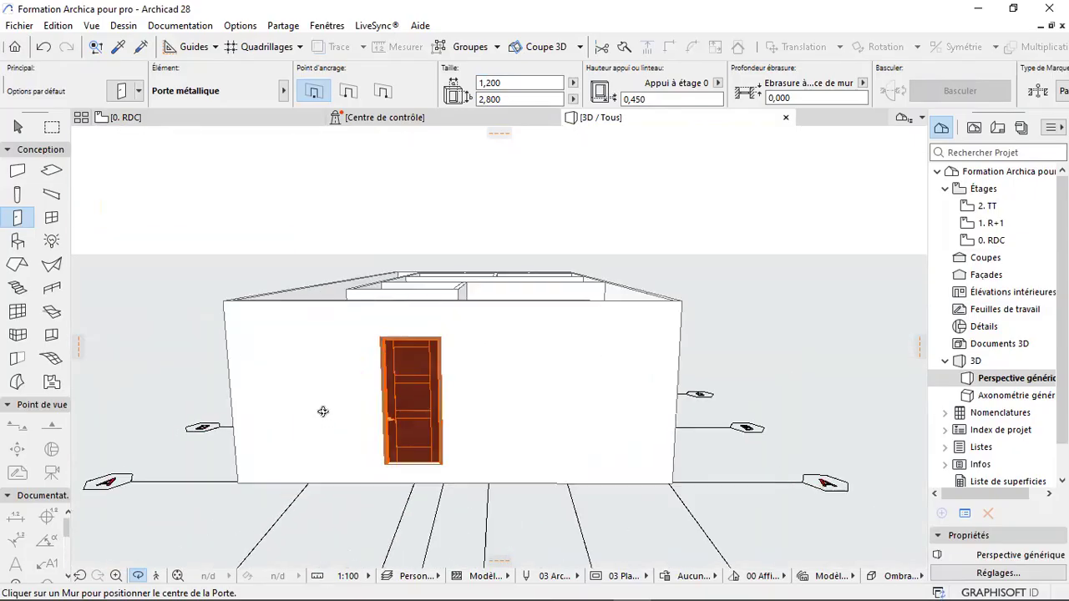
pyautogui.scroll(2, 323, 412)
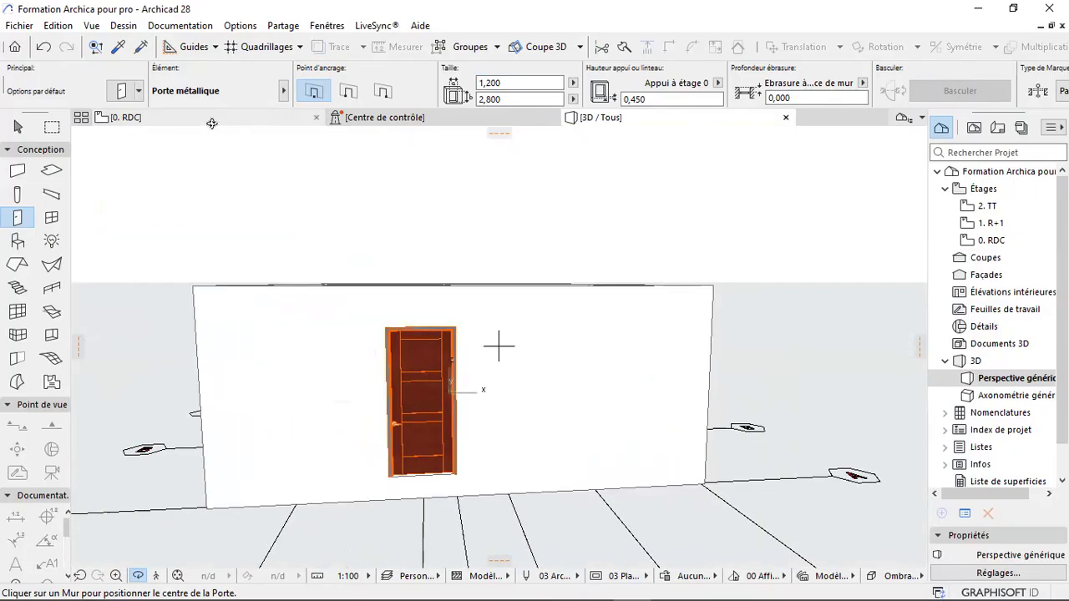
# - On the ground-floor plan, unlink the four thin boundary walls from the upper storey (Non lié) and set their height to 2,800
pyautogui.click(212, 122)
pyautogui.scroll(-3, 514, 445)
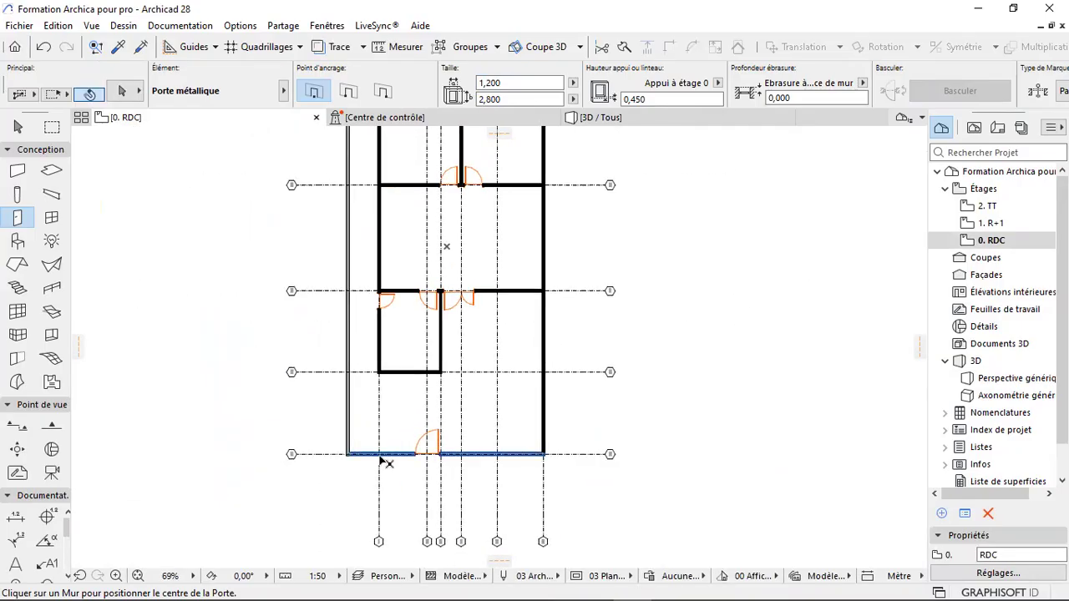
pyautogui.keyDown('shift'); pyautogui.click(351, 428); pyautogui.keyUp('shift')
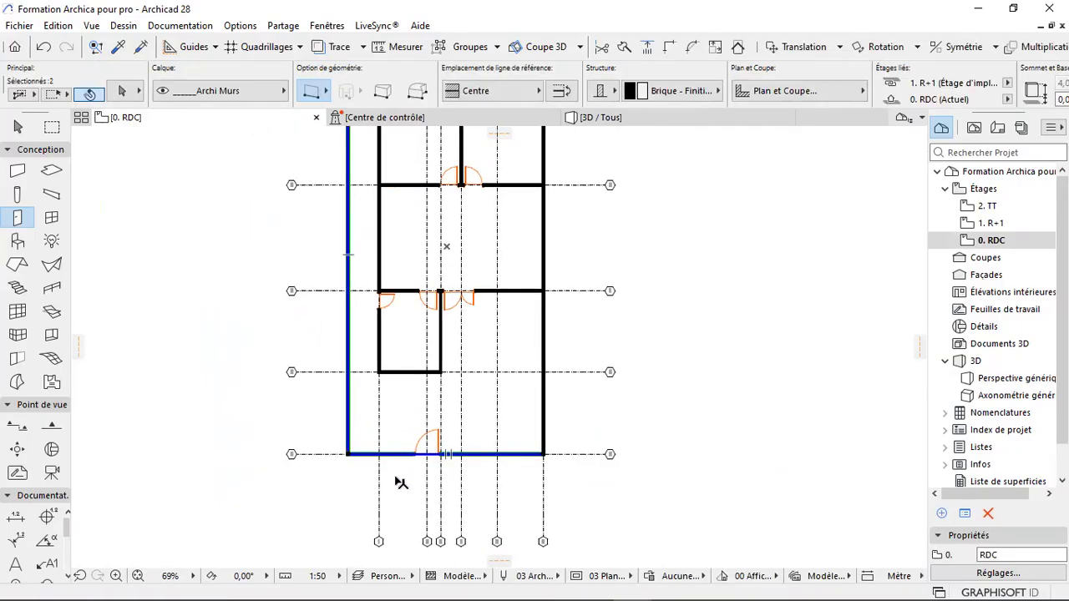
pyautogui.scroll(-4, 399, 484)
pyautogui.scroll(-1, 421, 216)
pyautogui.scroll(8, 422, 215)
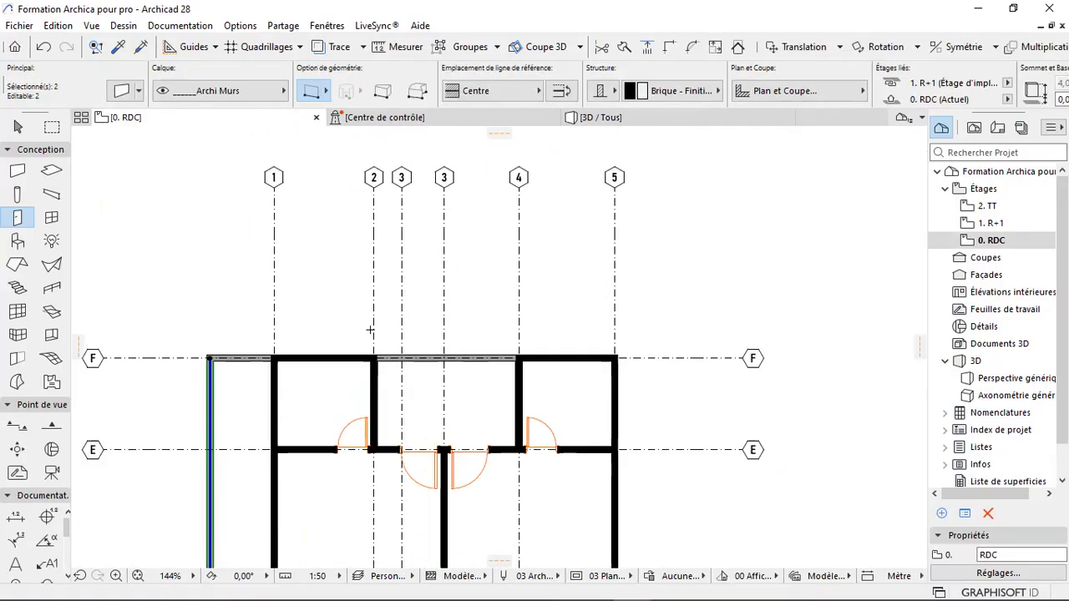
pyautogui.keyDown('shift'); pyautogui.click(412, 356); pyautogui.keyUp('shift')
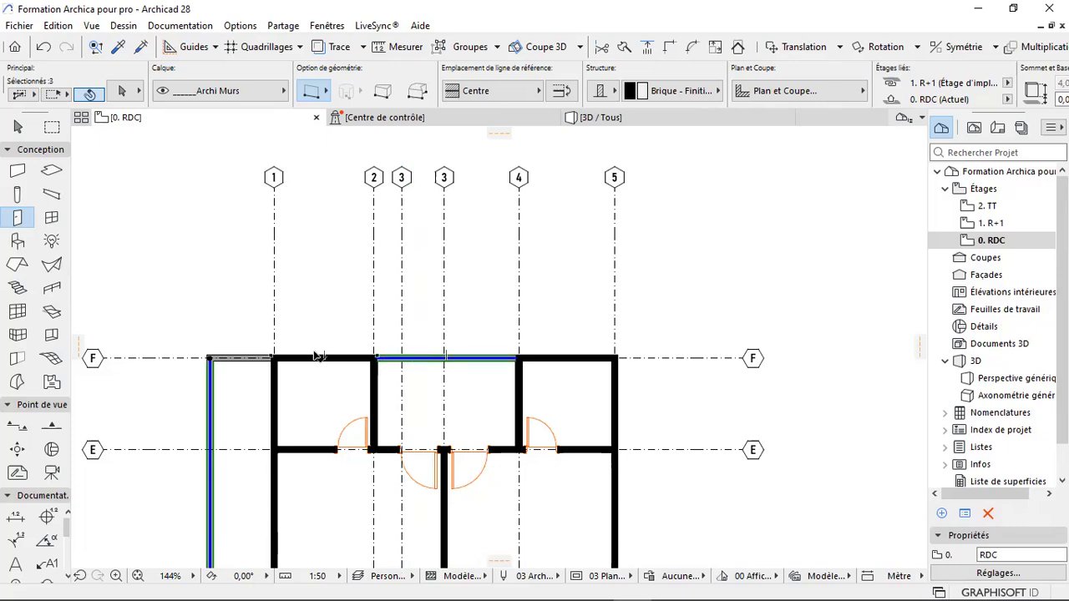
pyautogui.keyDown('shift'); pyautogui.click(259, 357); pyautogui.keyUp('shift')
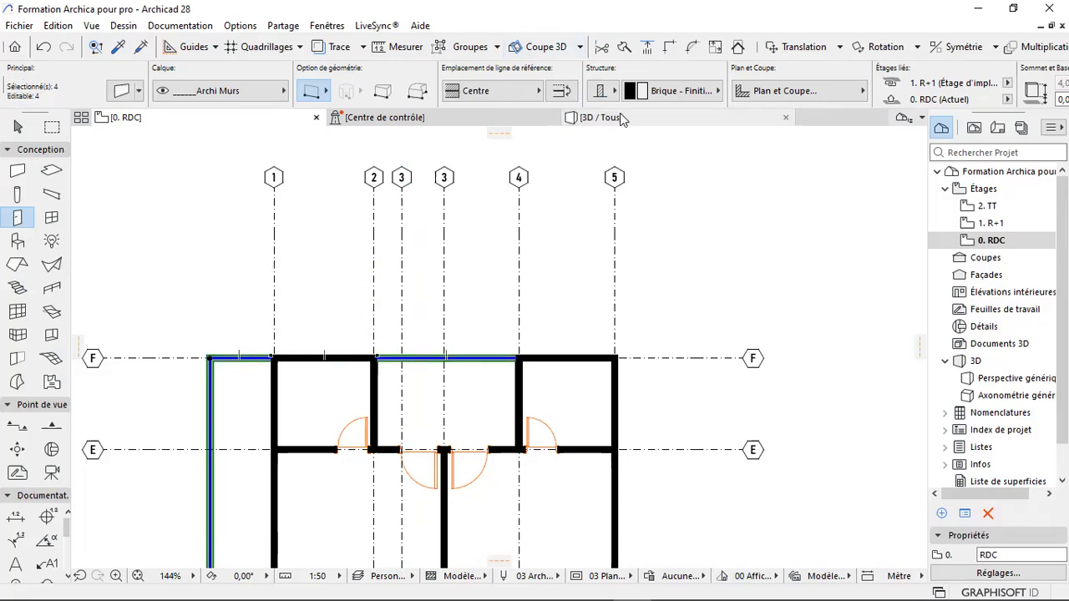
pyautogui.hscroll(5, 973, 90)
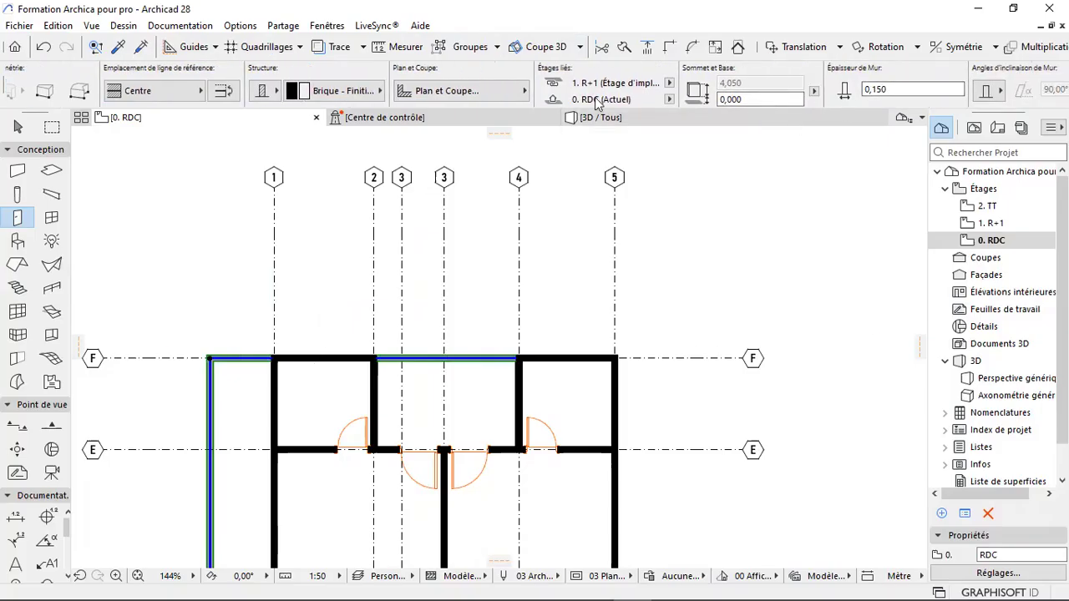
pyautogui.hotkey('ctrl', 't')
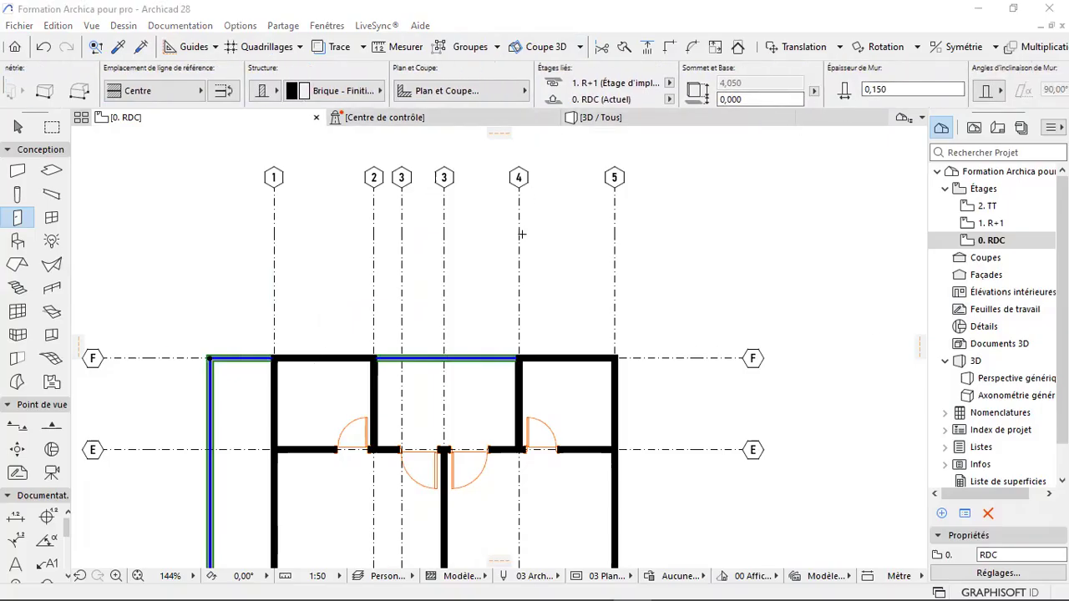
pyautogui.click(473, 116)
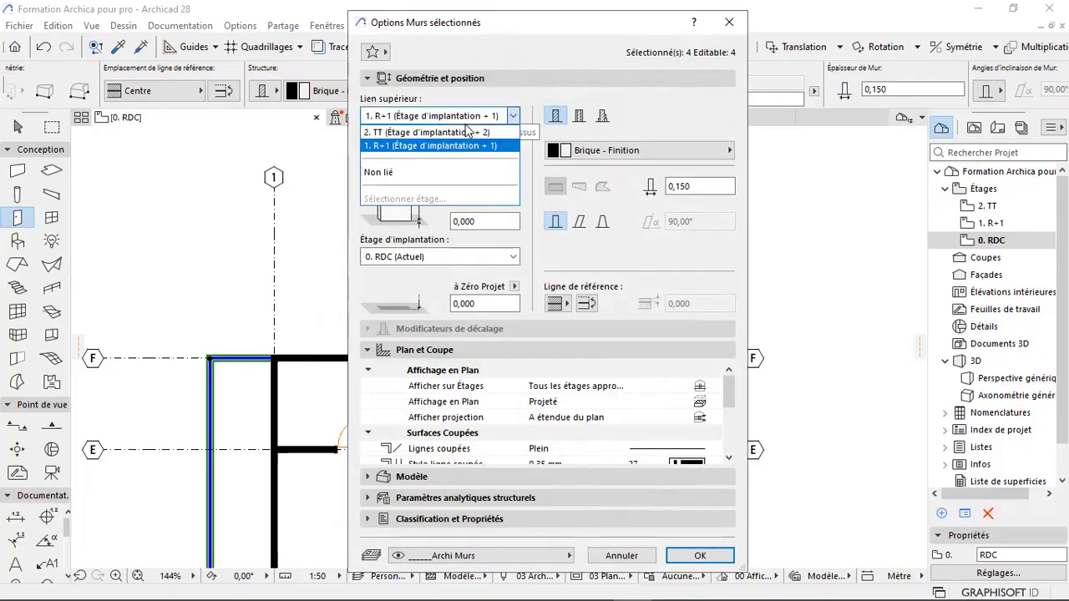
pyautogui.click(397, 170)
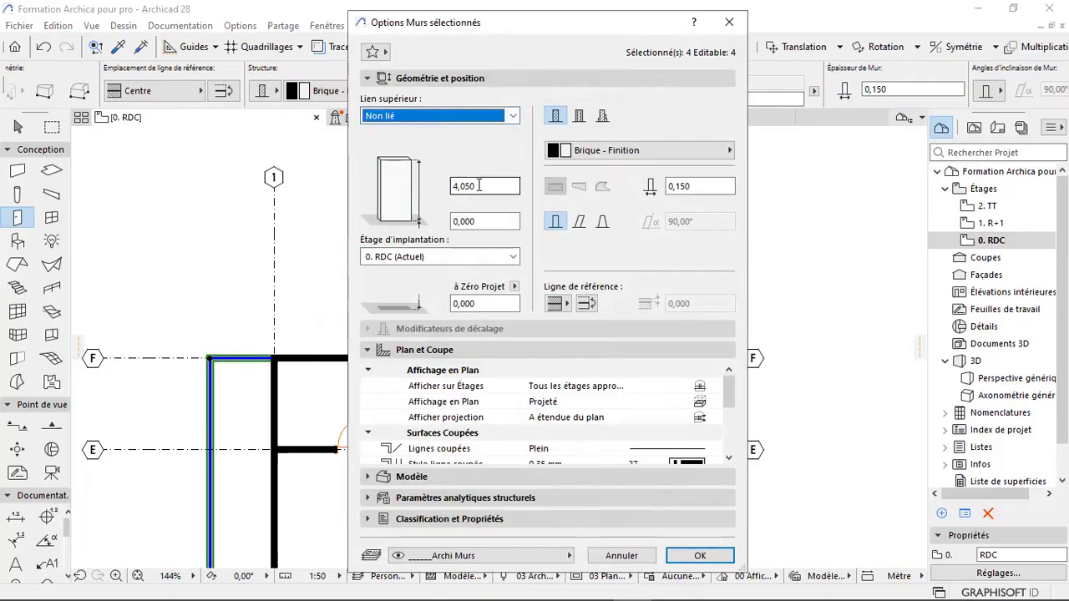
pyautogui.press('Tab')
pyautogui.write('2')
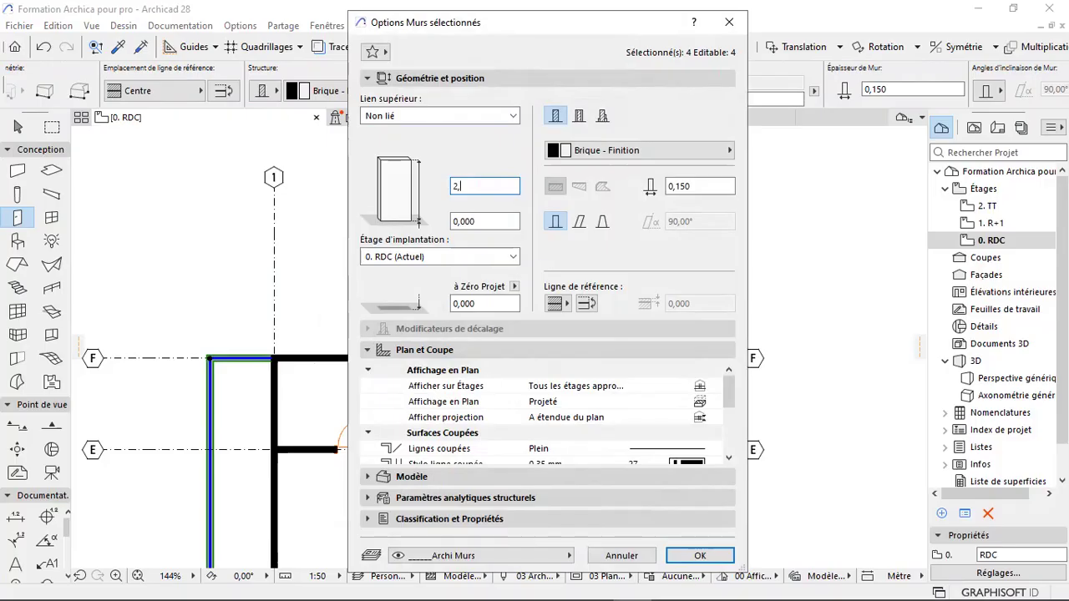
pyautogui.write(',800')
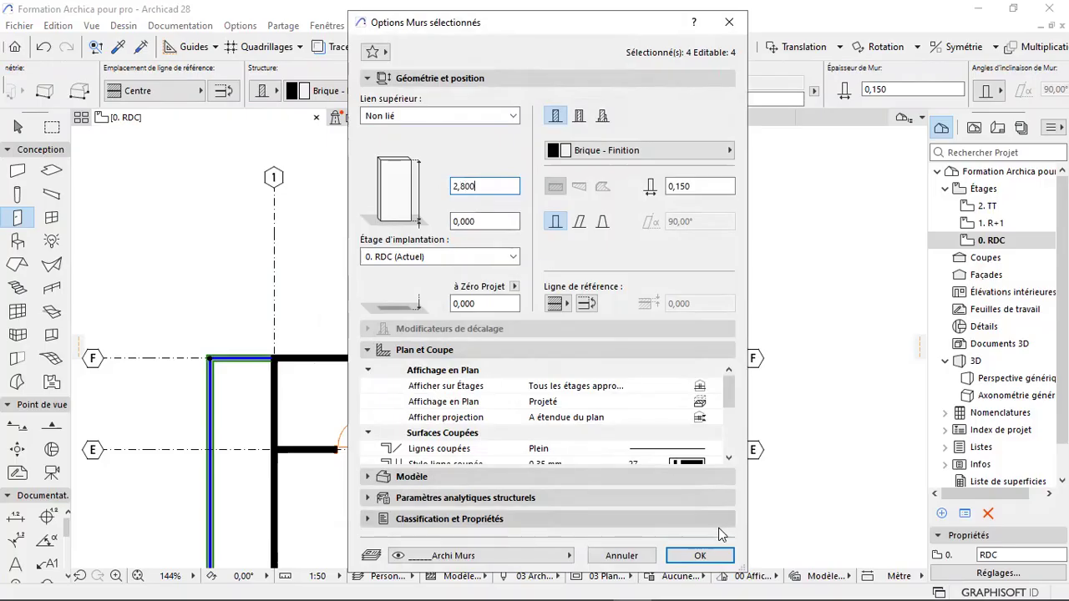
pyautogui.click(711, 554)
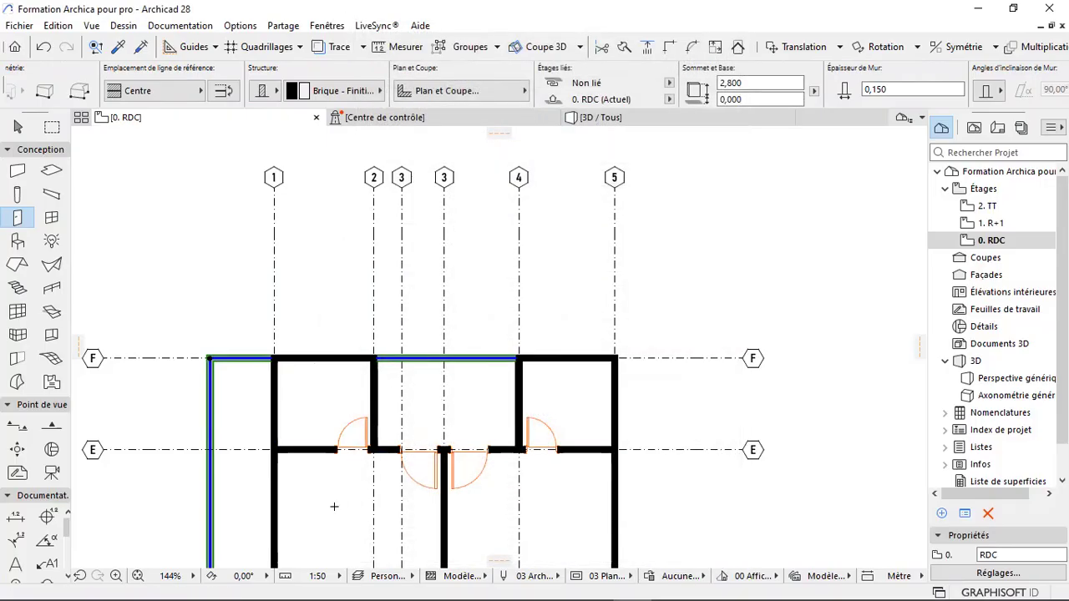
# - Inspect the boundary walls in the 3D view and select the metal door in the axis A wall
pyautogui.click(601, 118)
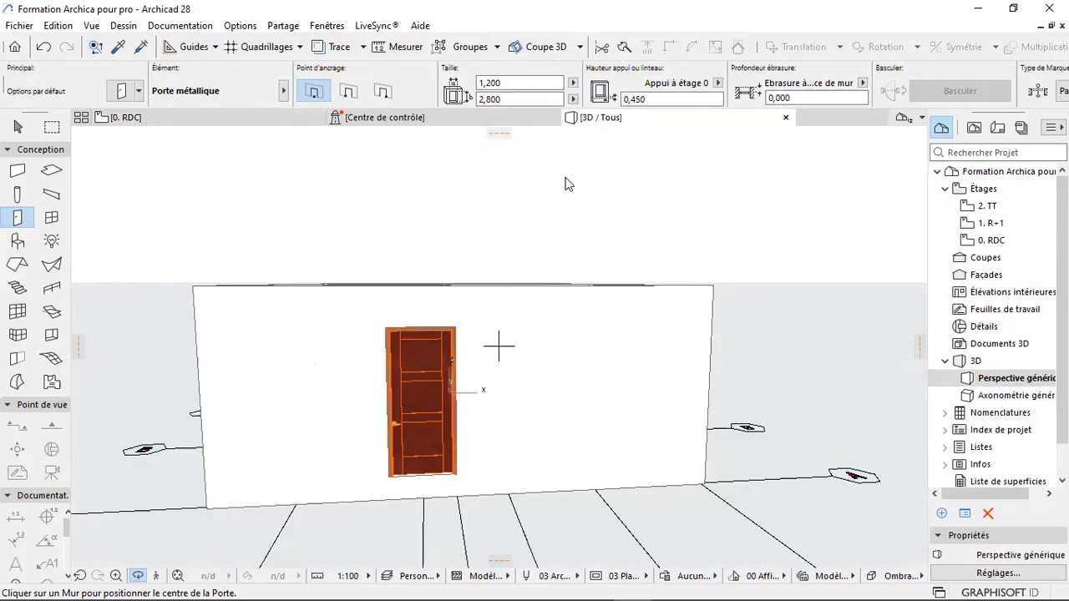
pyautogui.keyDown('shift'); pyautogui.moveTo(423, 399); pyautogui.dragTo(475, 381, button='middle'); pyautogui.keyUp('shift')
pyautogui.scroll(1, 476, 380)
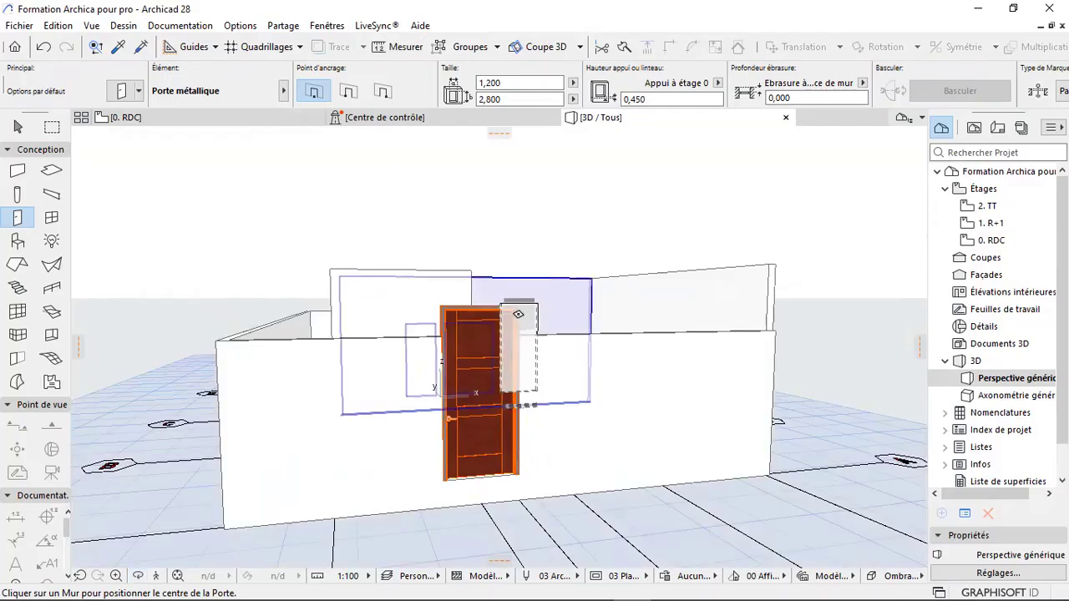
pyautogui.click(520, 307)
pyautogui.scroll(3, 518, 318)
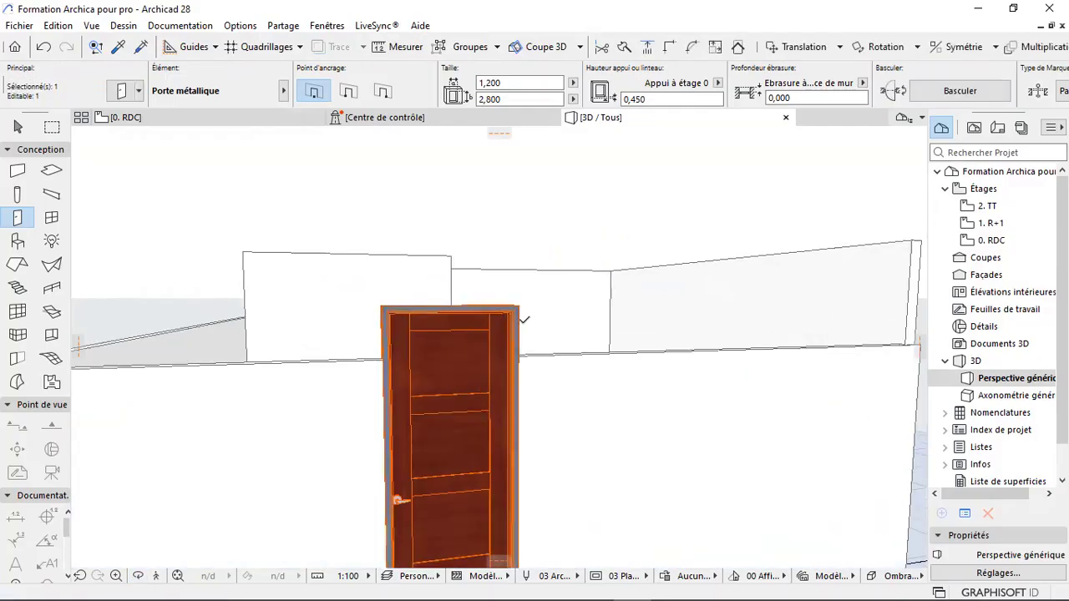
pyautogui.scroll(1, 518, 313)
pyautogui.hotkey('ctrl', 'd')
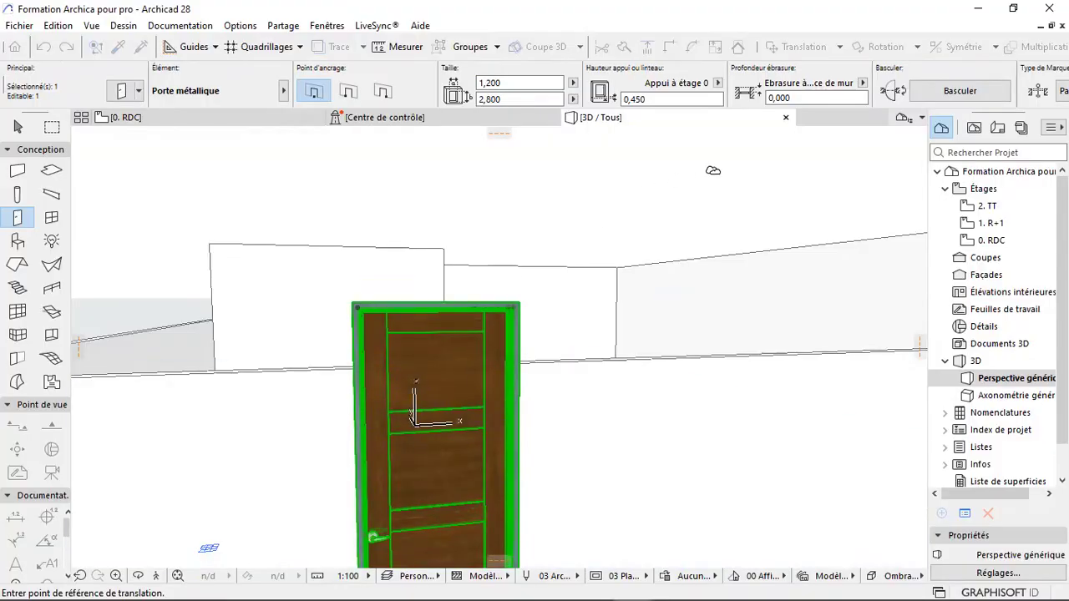
pyautogui.click(664, 99)
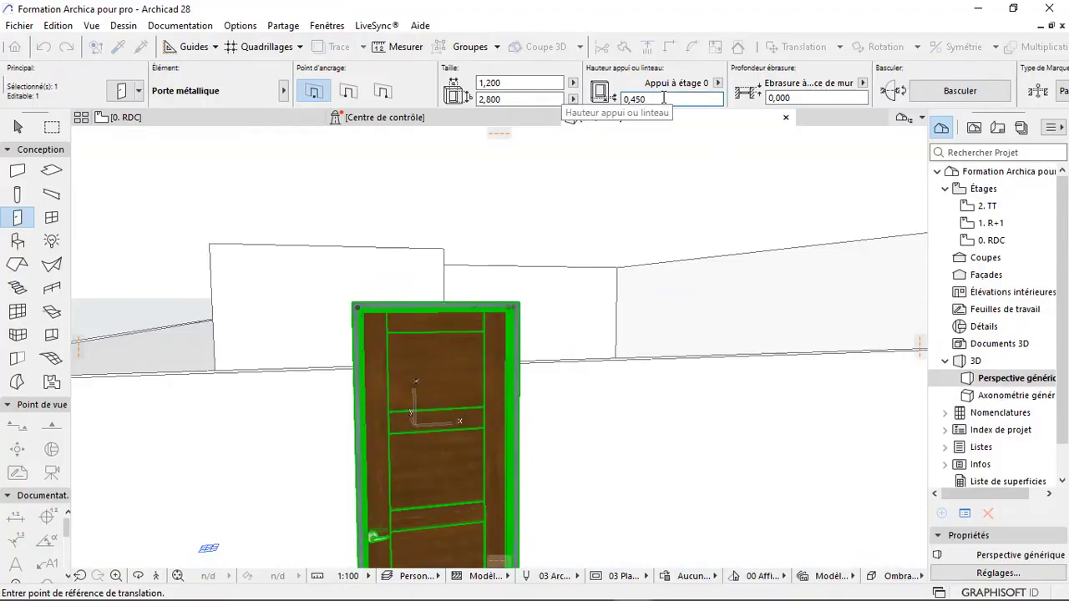
pyautogui.press('BackSpace')
pyautogui.press('BackSpace')
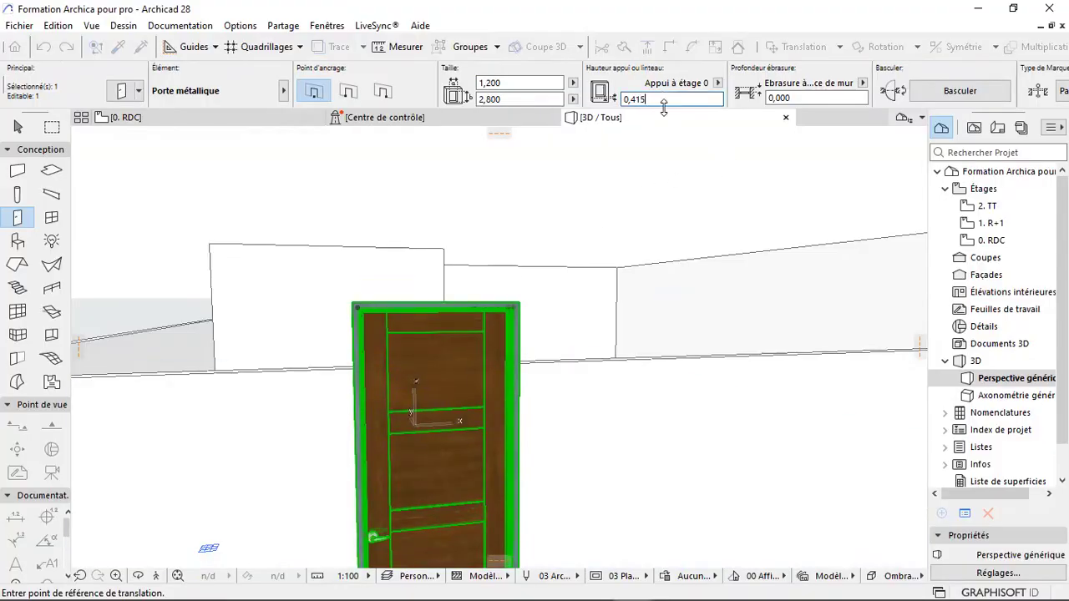
pyautogui.write('1')
pyautogui.press('BackSpace')
pyautogui.press('BackSpace')
pyautogui.write('15')
pyautogui.press('Escape')
pyautogui.scroll(-5, 608, 152)
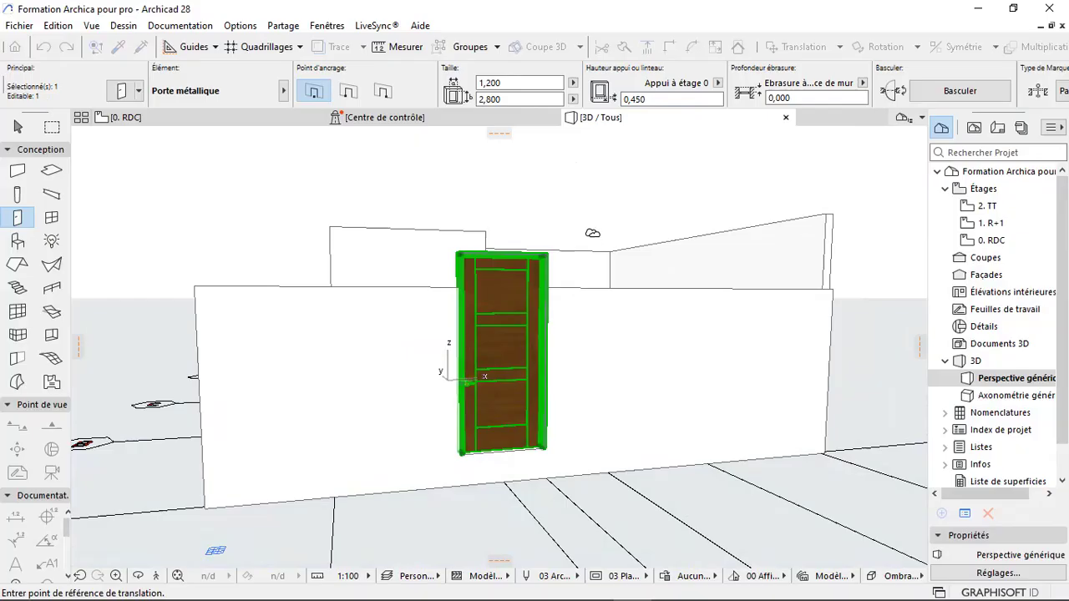
pyautogui.click(485, 377)
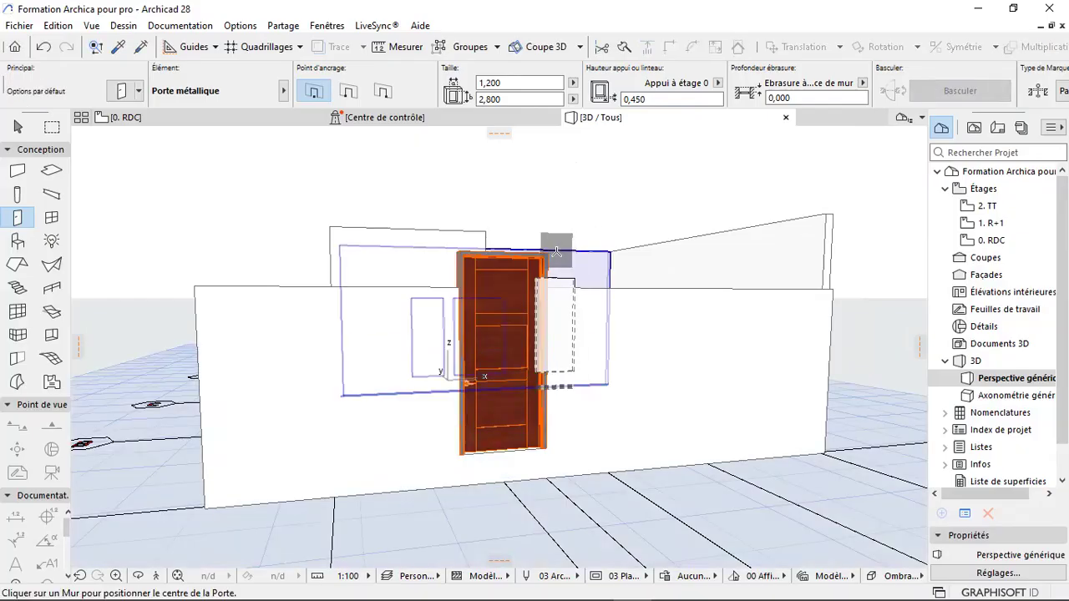
# - Set the sill height (Appui à étage 0) of the axis A metal door to 0,100
pyautogui.keyDown('shift'); pyautogui.click(542, 257); pyautogui.keyUp('shift')
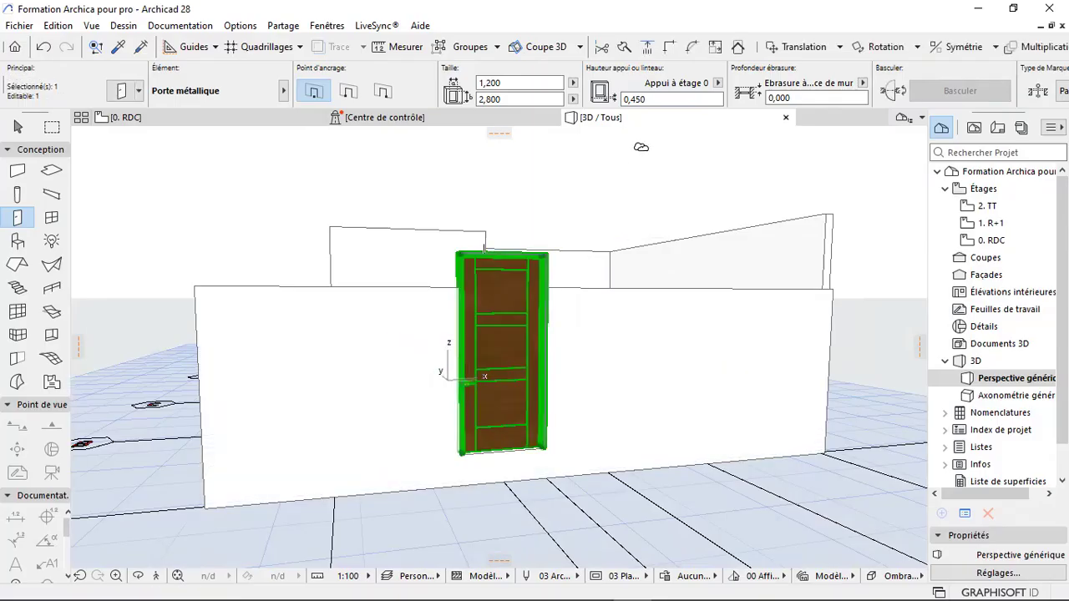
pyautogui.click(664, 100)
pyautogui.press('BackSpace')
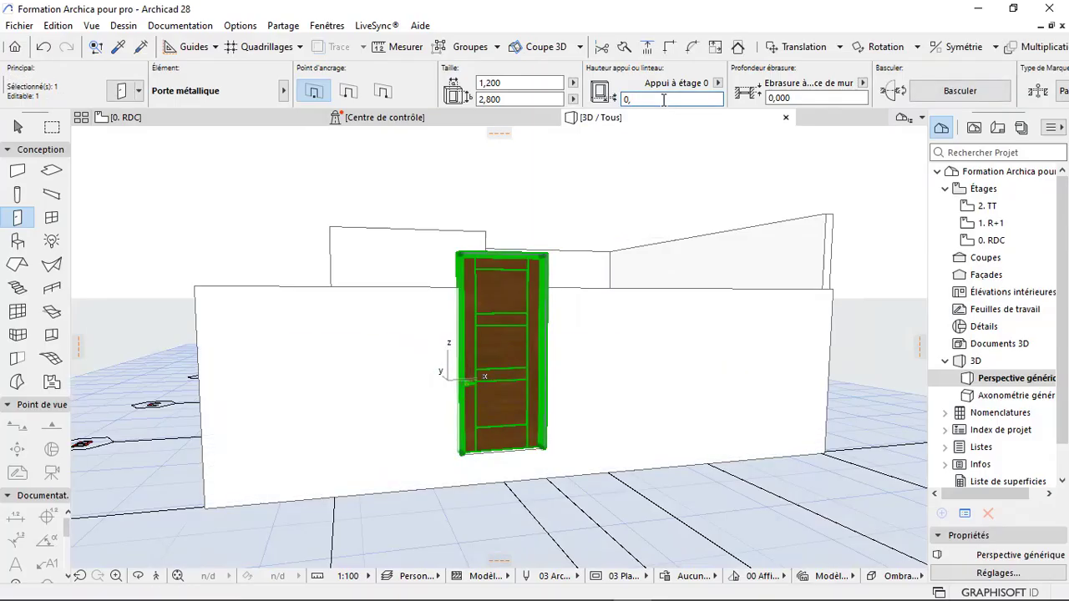
pyautogui.press('Return')
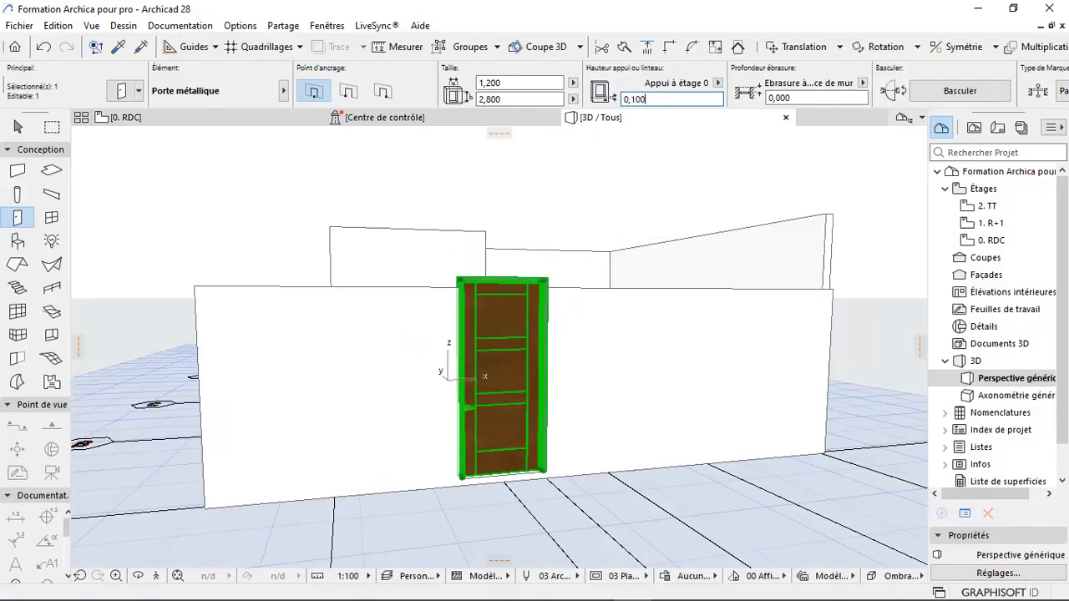
# - Reduce the metal door's height to 2,650 so its frame fits under the top of the wall
pyautogui.keyDown('shift'); pyautogui.moveTo(501, 317); pyautogui.dragTo(523, 287, button='middle'); pyautogui.keyUp('shift')
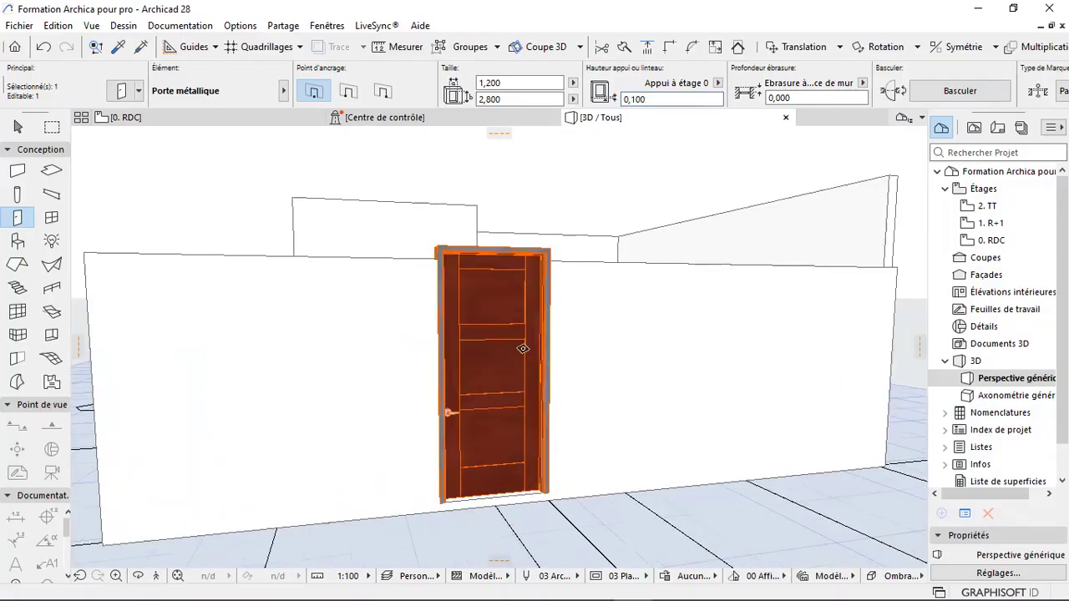
pyautogui.scroll(4, 506, 269)
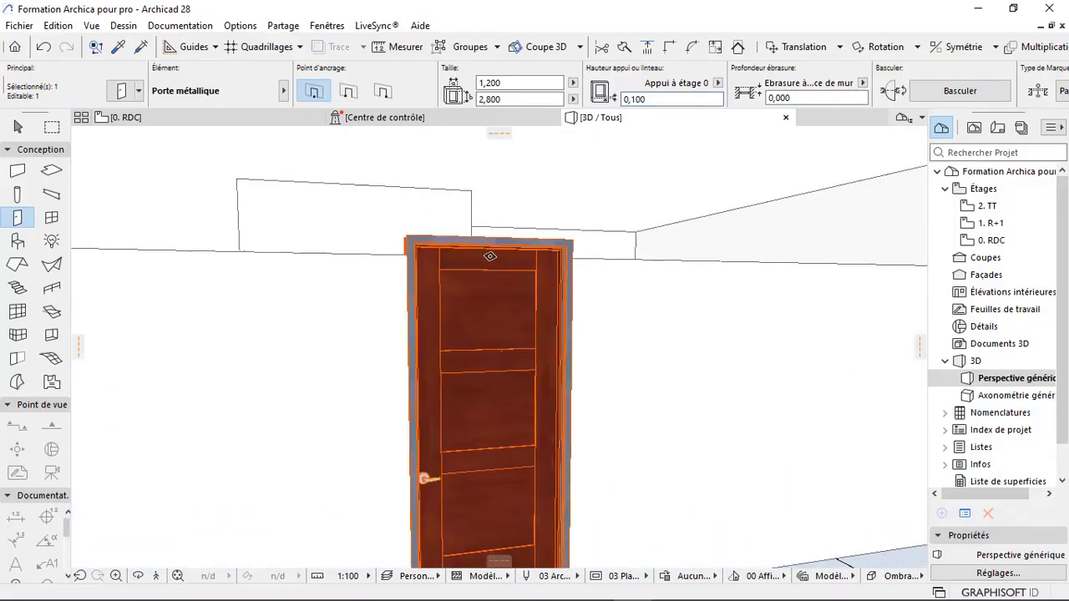
pyautogui.scroll(2, 503, 263)
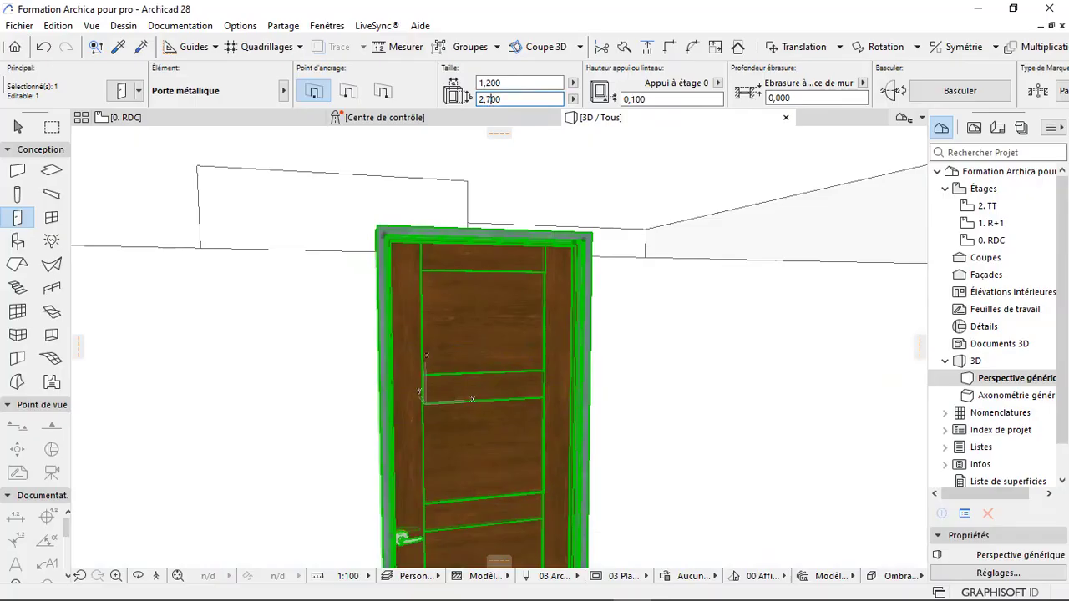
pyautogui.press('Return')
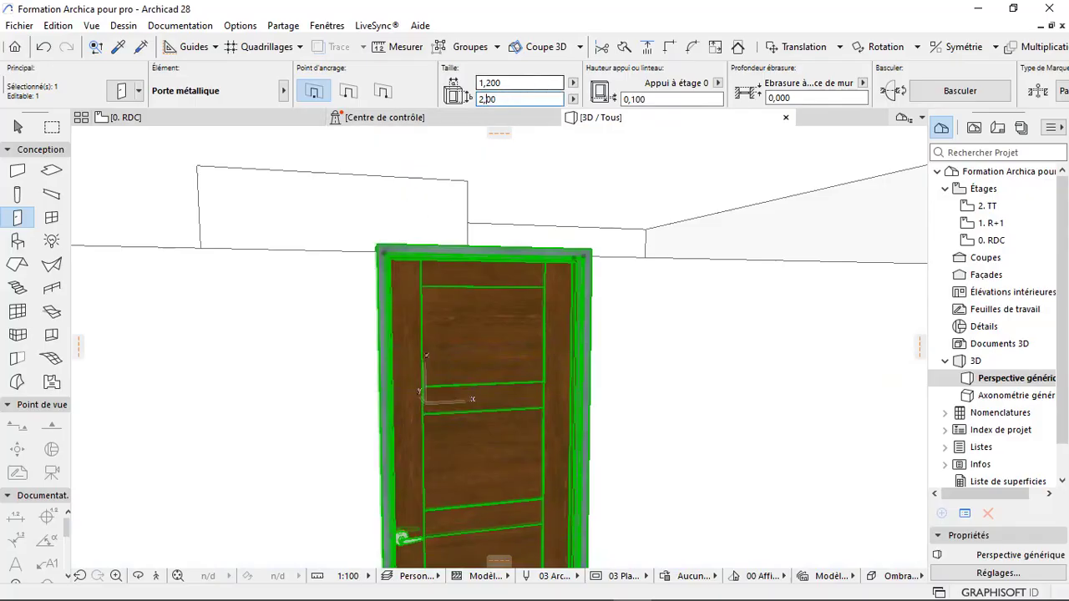
pyautogui.press('BackSpace')
pyautogui.click(526, 177)
pyautogui.scroll(-5, 523, 372)
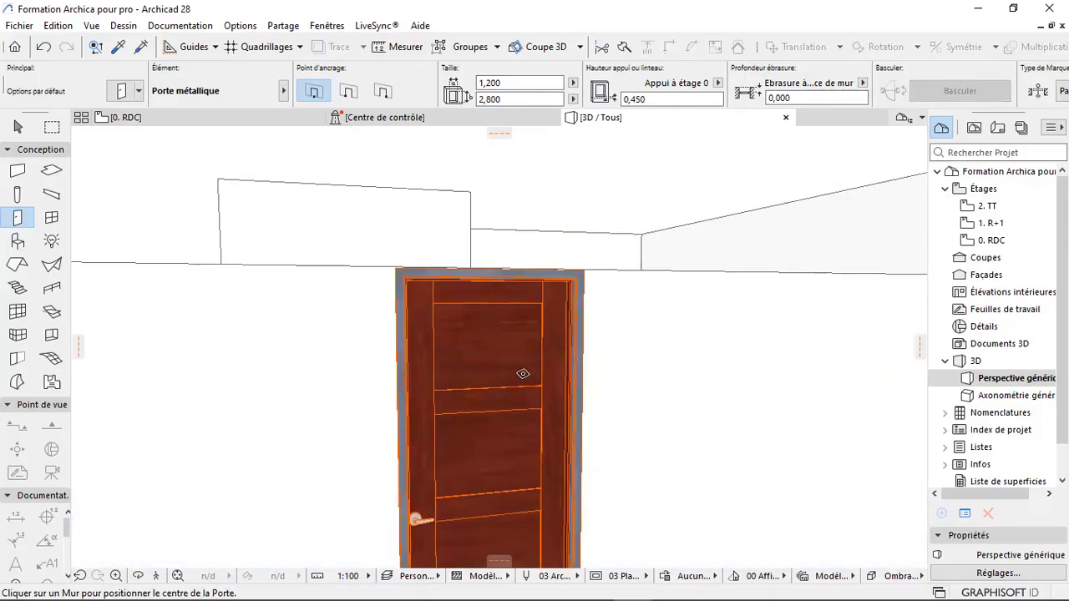
# - In the axis A door's settings, set the handle height (Poignée, Hauteur) to 1,300
pyautogui.click(509, 382)
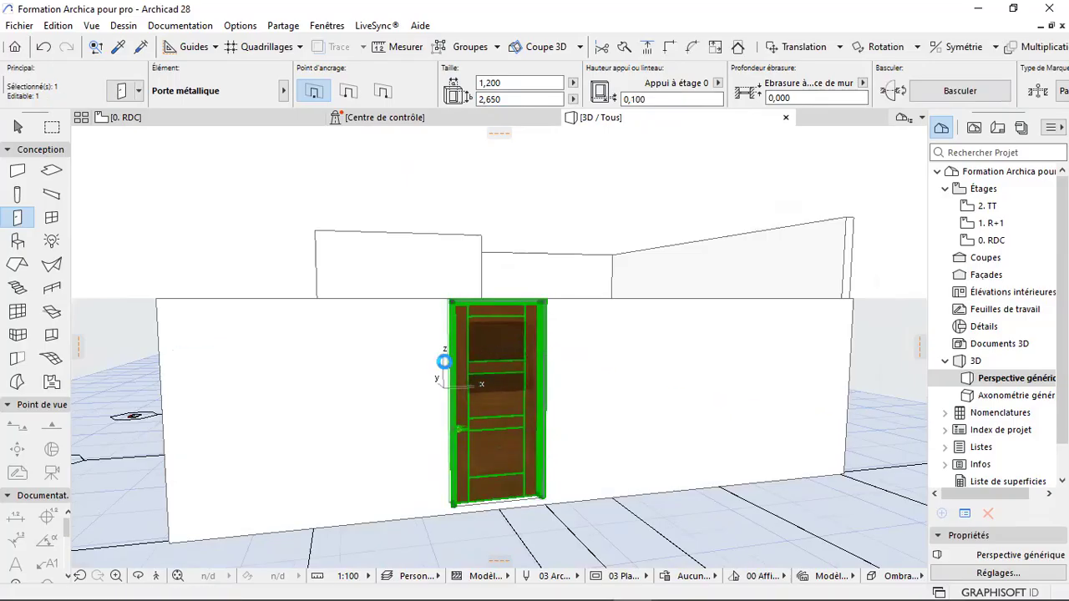
pyautogui.doubleClick(443, 362)
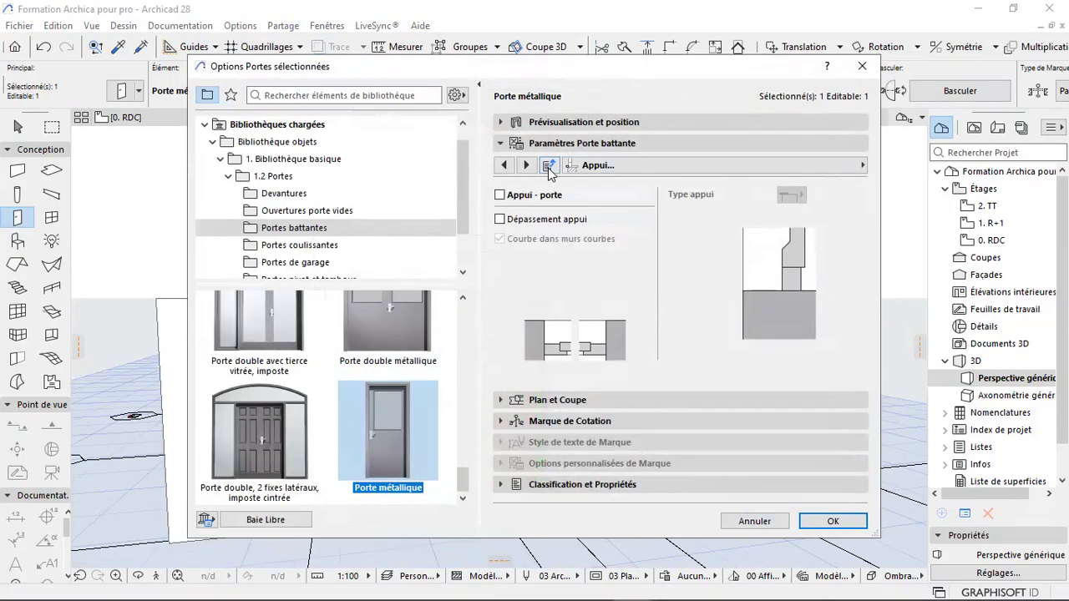
pyautogui.click(592, 166)
pyautogui.click(597, 166)
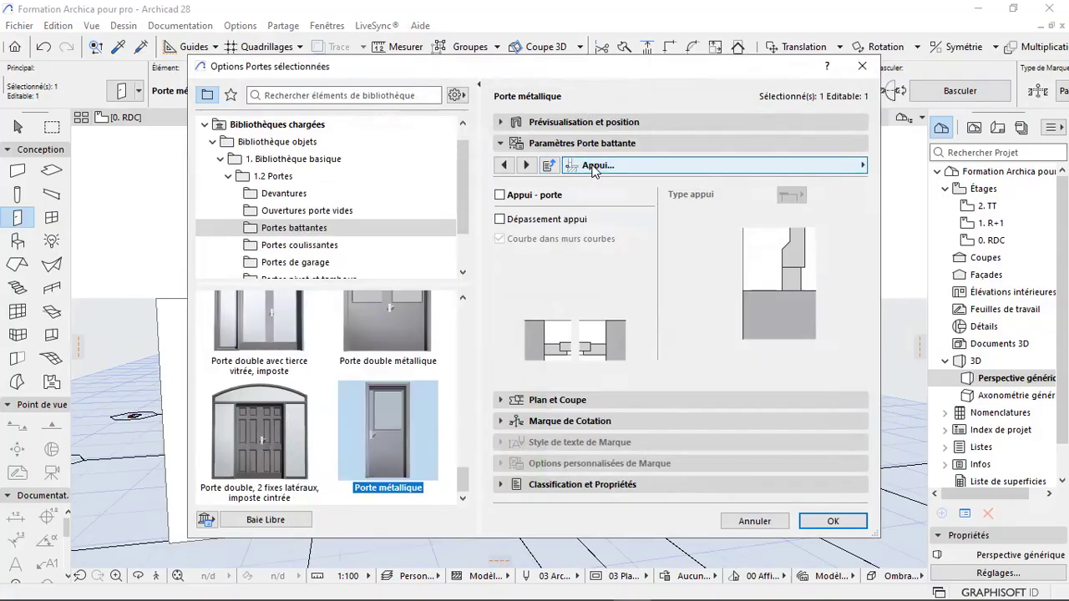
pyautogui.click(608, 166)
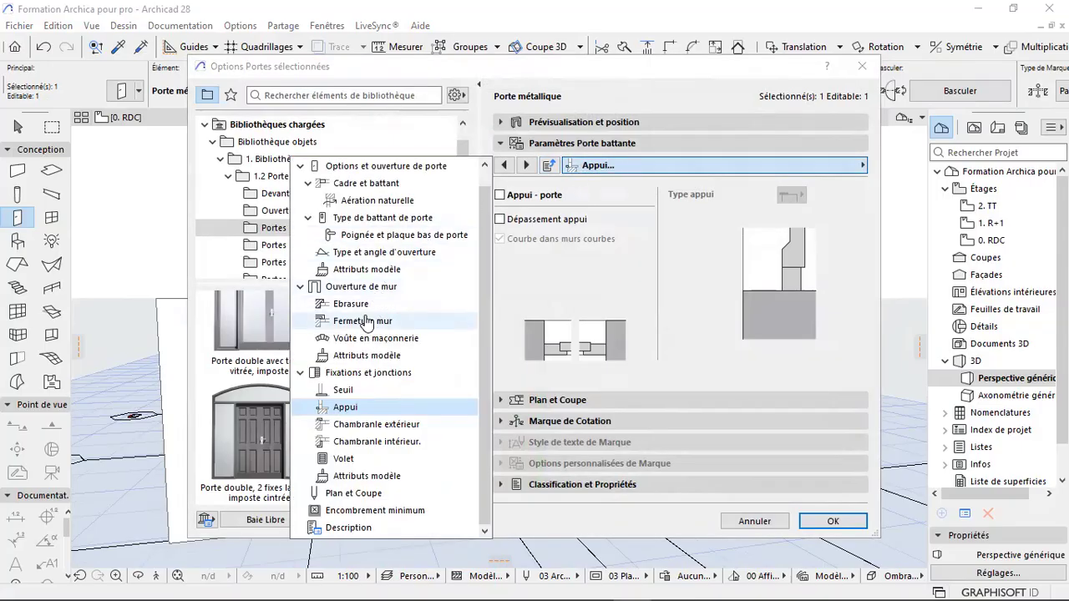
pyautogui.click(359, 235)
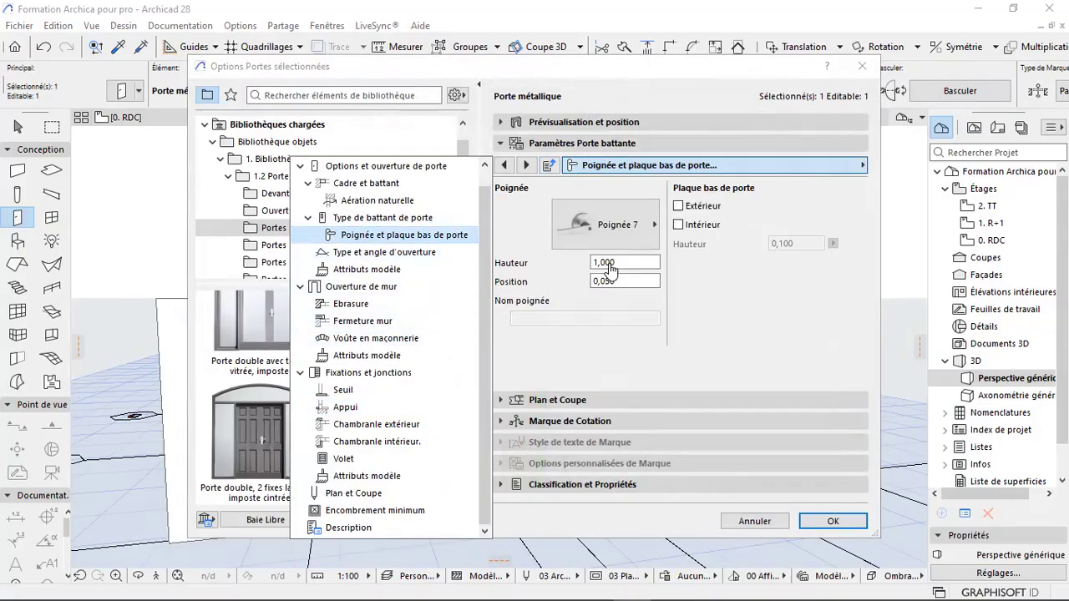
pyautogui.click(616, 263)
pyautogui.moveTo(618, 262); pyautogui.dragTo(593, 261)
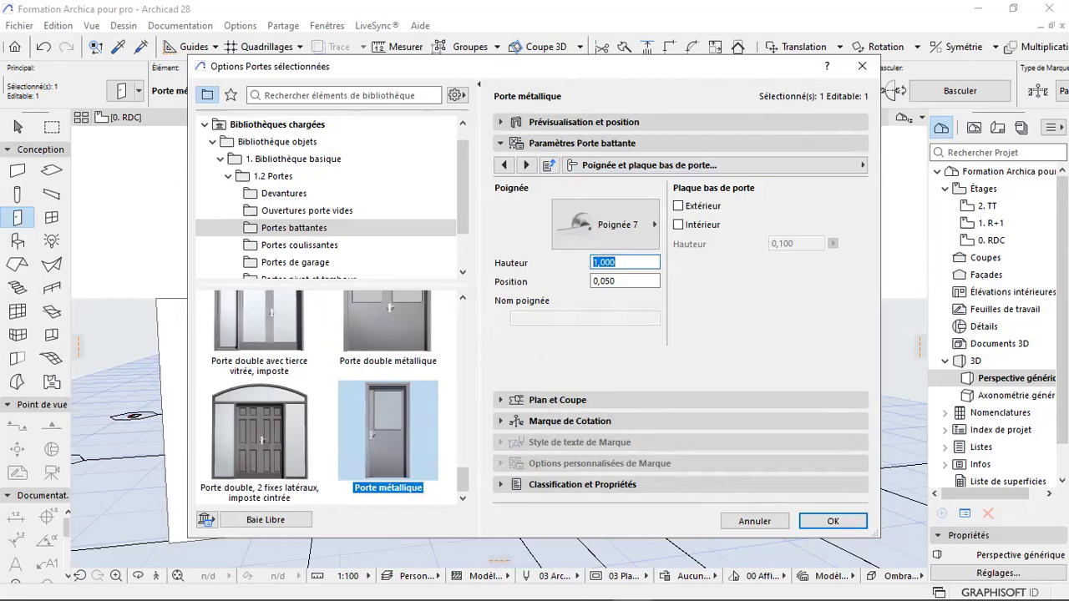
pyautogui.write('1,3')
pyautogui.press('Return')
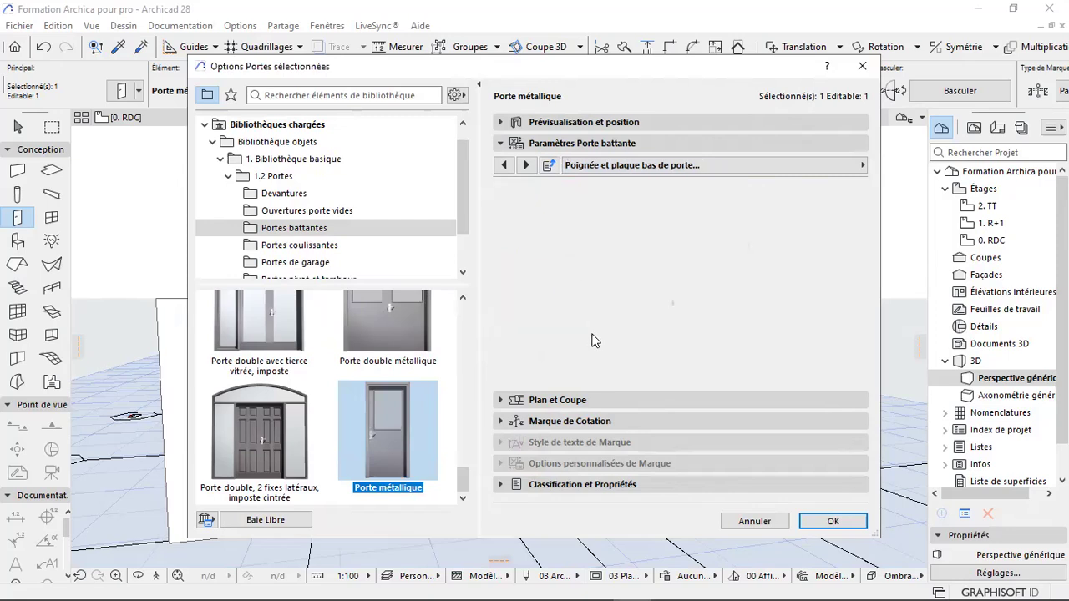
# - Try Peinture - Noir ivoire on the door's uniform frame and leaf surfaces, replace it with Peinture - Gris foncé, and apply the settings
pyautogui.click(598, 165)
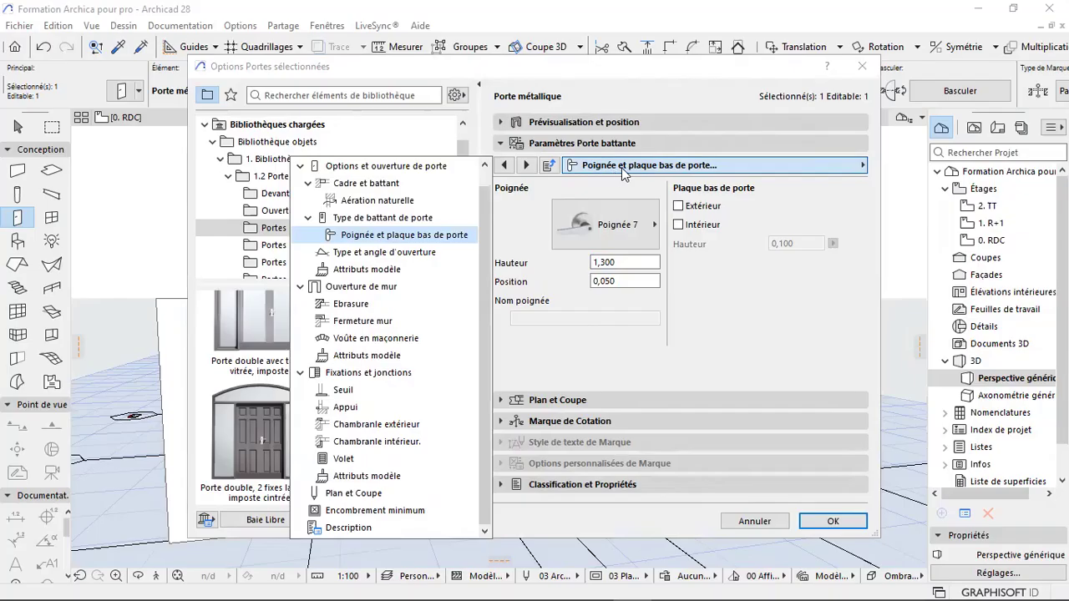
pyautogui.scroll(1, 359, 201)
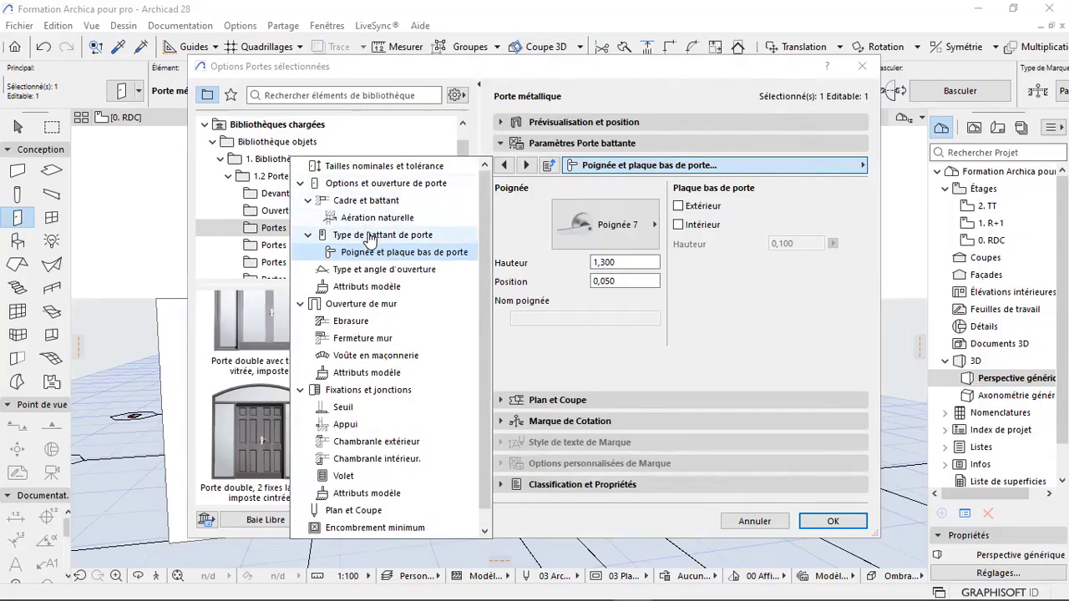
pyautogui.click(365, 286)
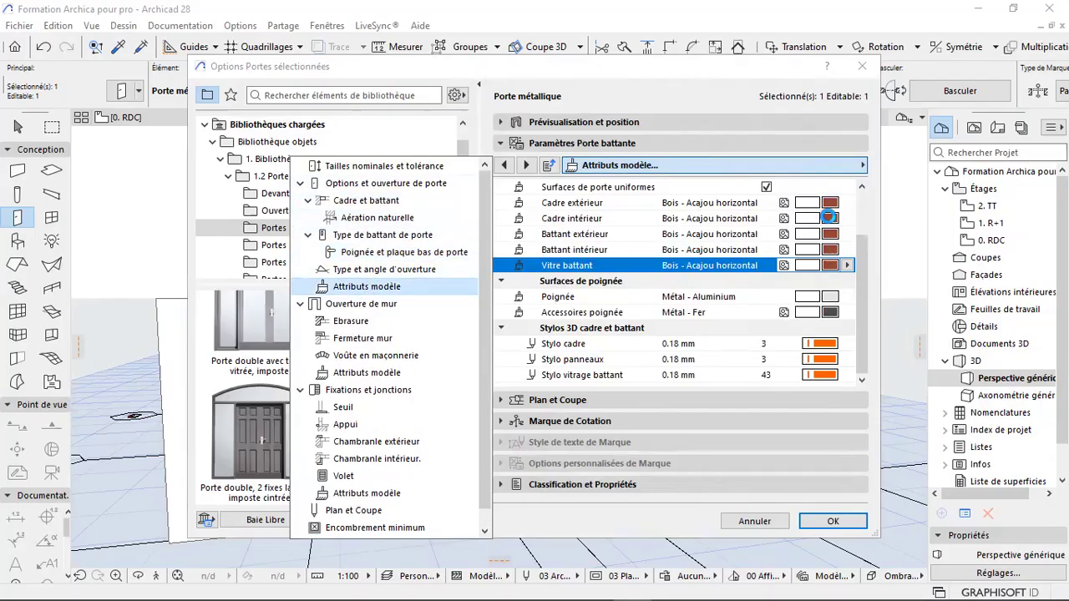
pyautogui.click(829, 214)
pyautogui.click(829, 203)
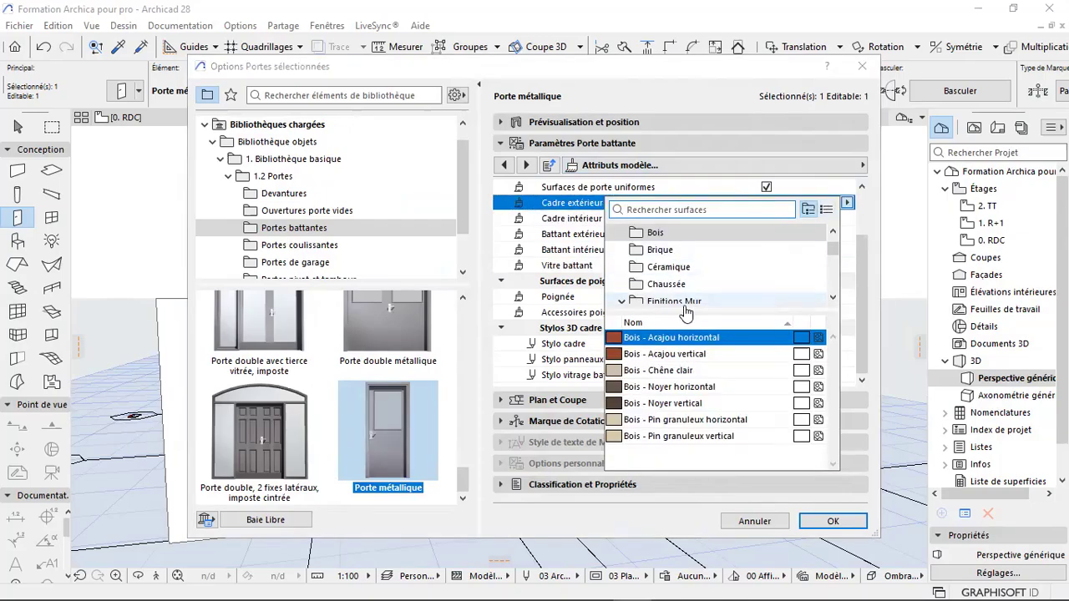
pyautogui.scroll(-5, 676, 251)
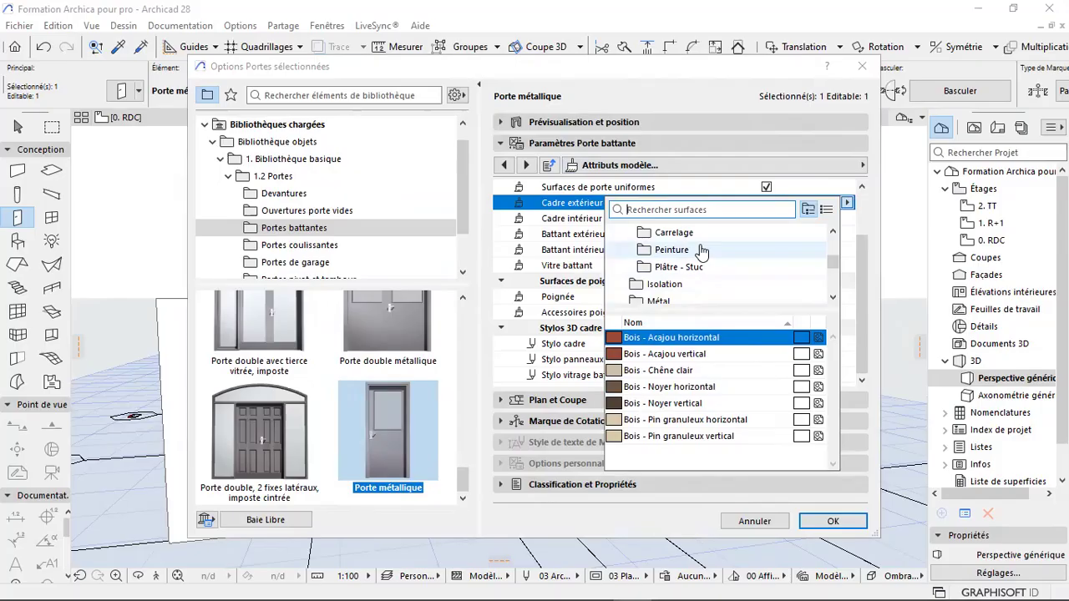
pyautogui.click(702, 251)
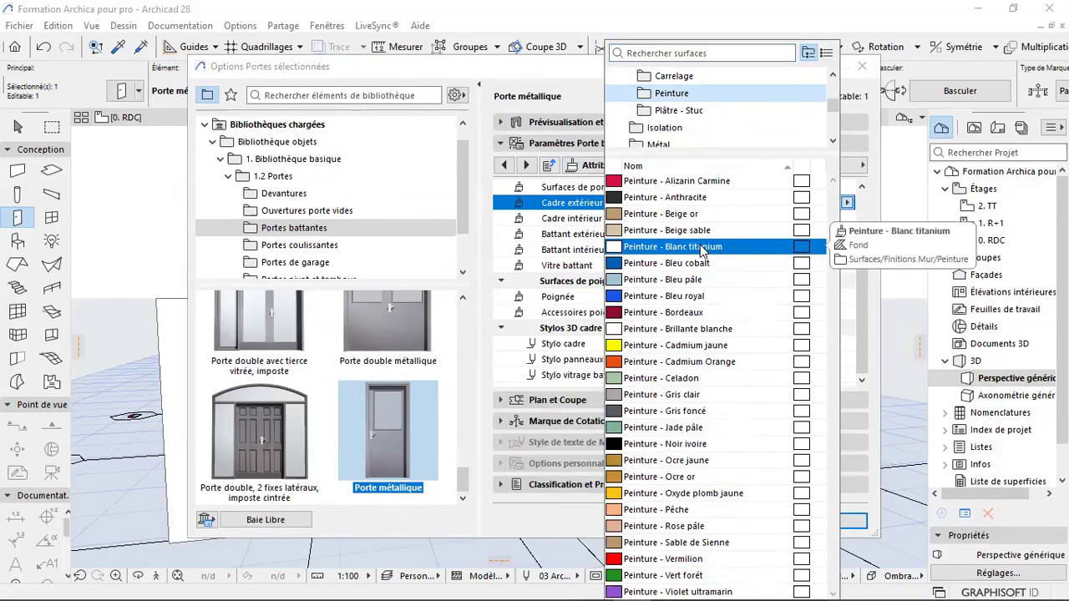
pyautogui.click(665, 445)
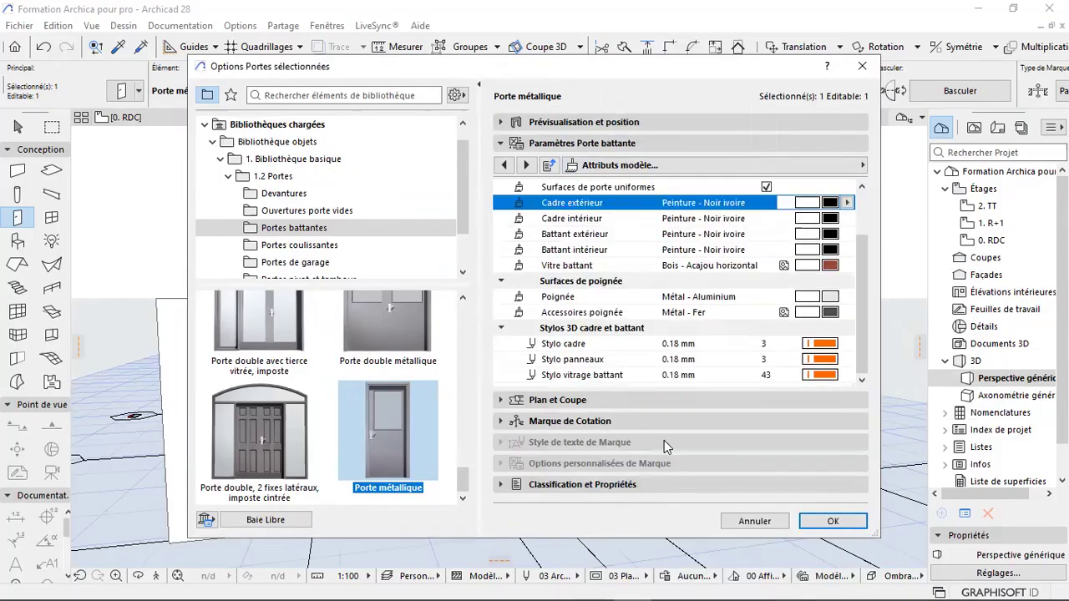
pyautogui.click(830, 204)
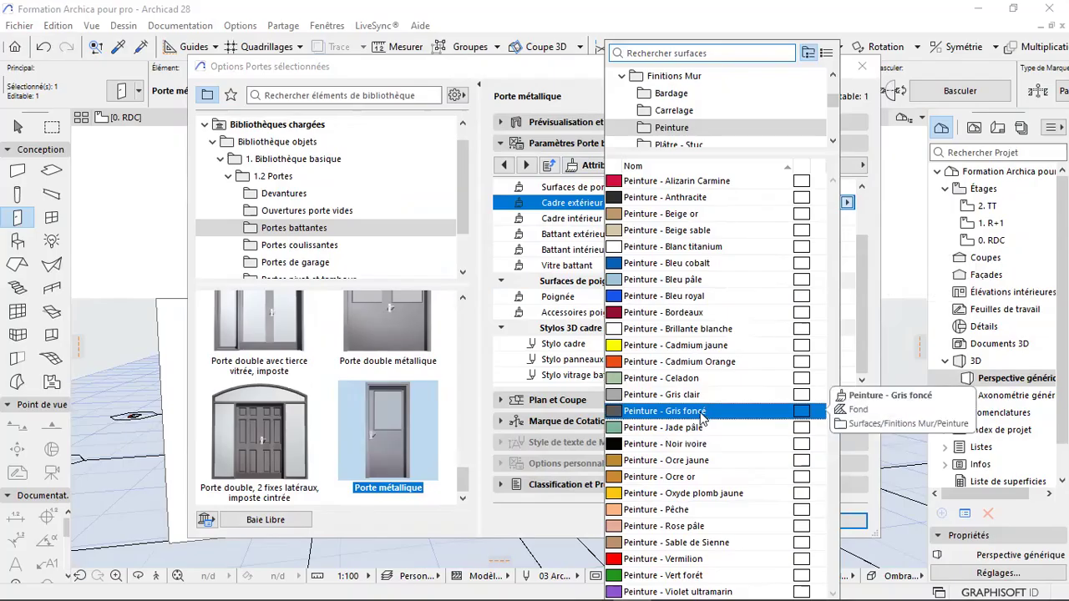
pyautogui.click(706, 411)
pyautogui.click(833, 521)
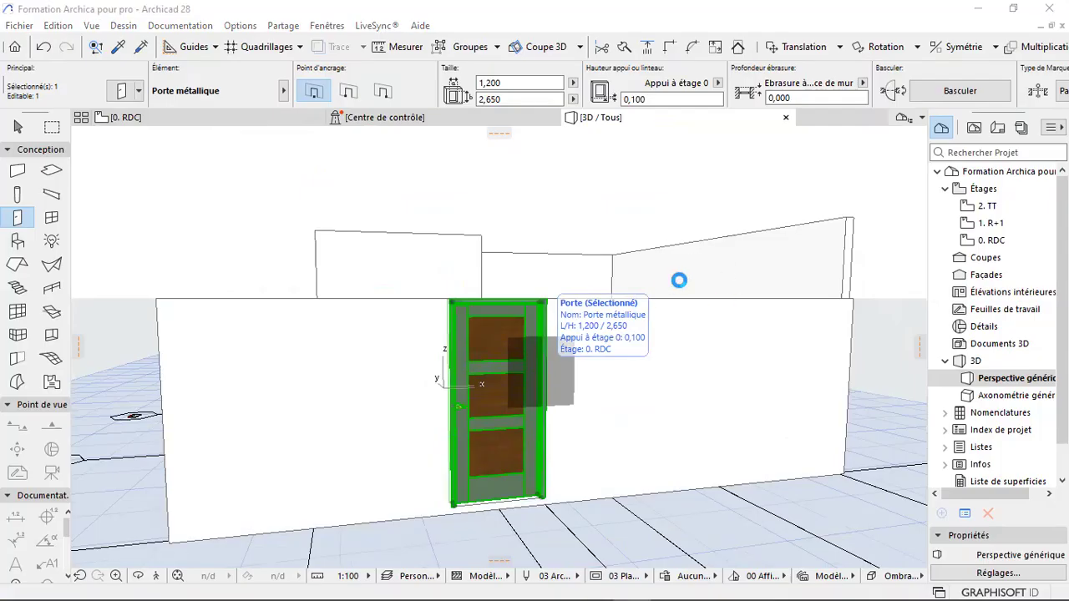
# - Set the door's leaf glazing surface (Vitre battant) to Peinture - Gris foncé and apply it
pyautogui.hotkey('ctrl', 't')
pyautogui.click(830, 266)
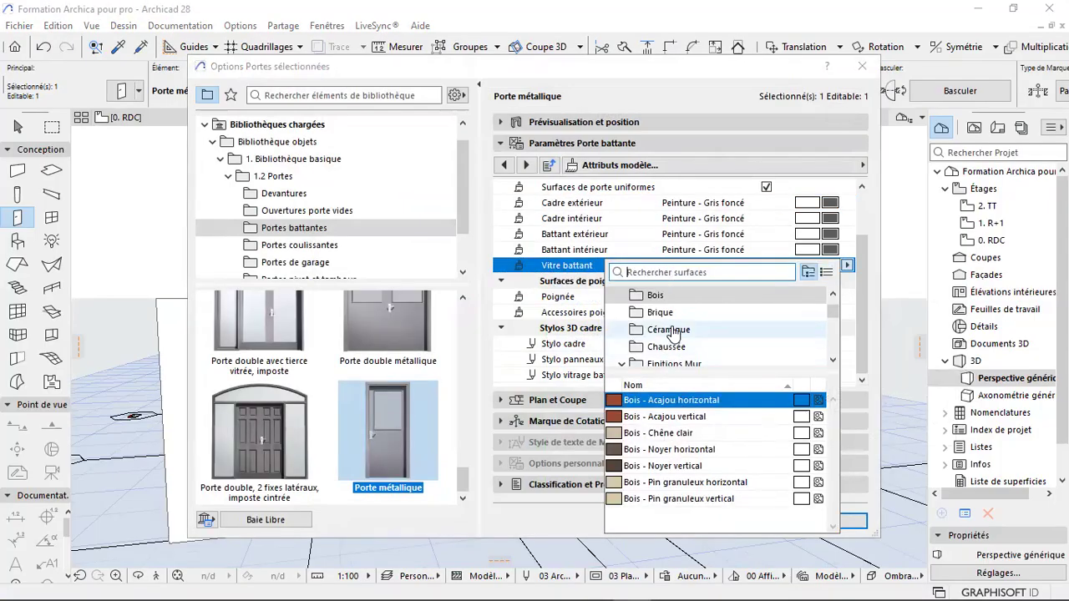
pyautogui.scroll(-1, 673, 334)
pyautogui.click(679, 363)
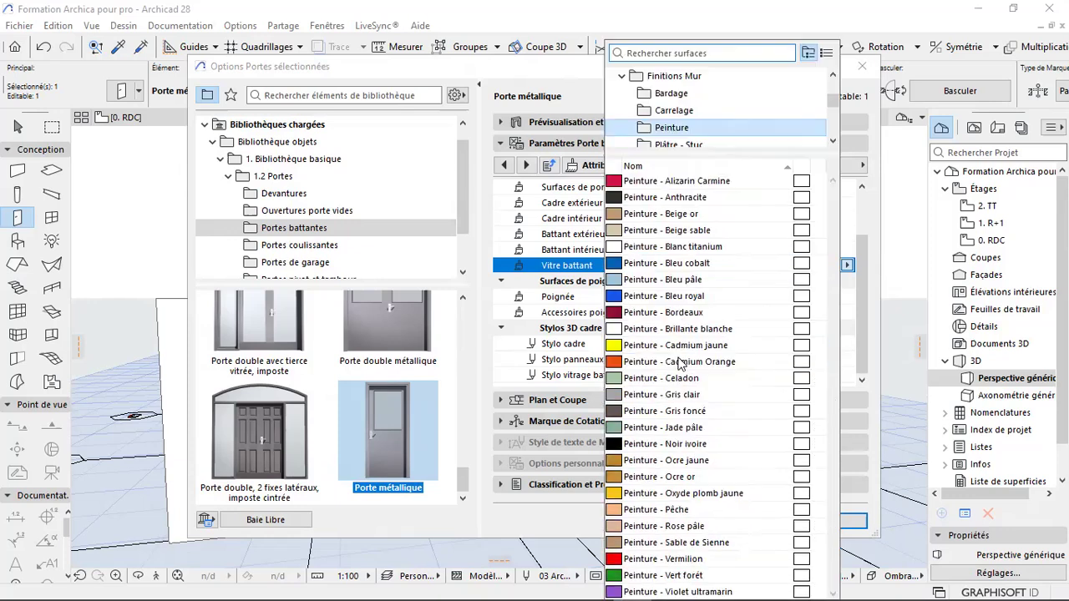
pyautogui.click(678, 412)
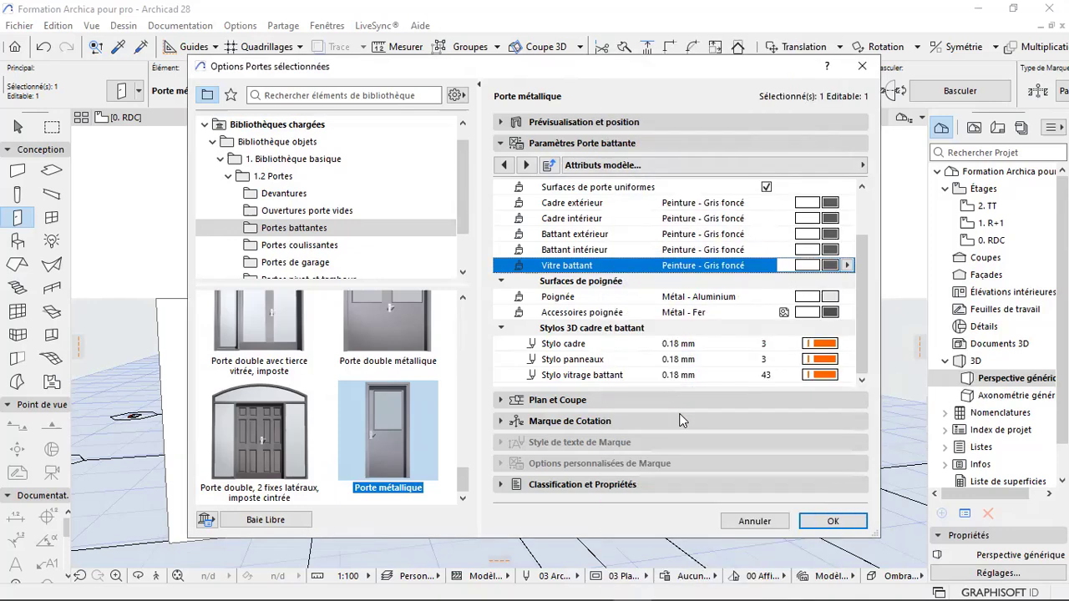
pyautogui.click(814, 522)
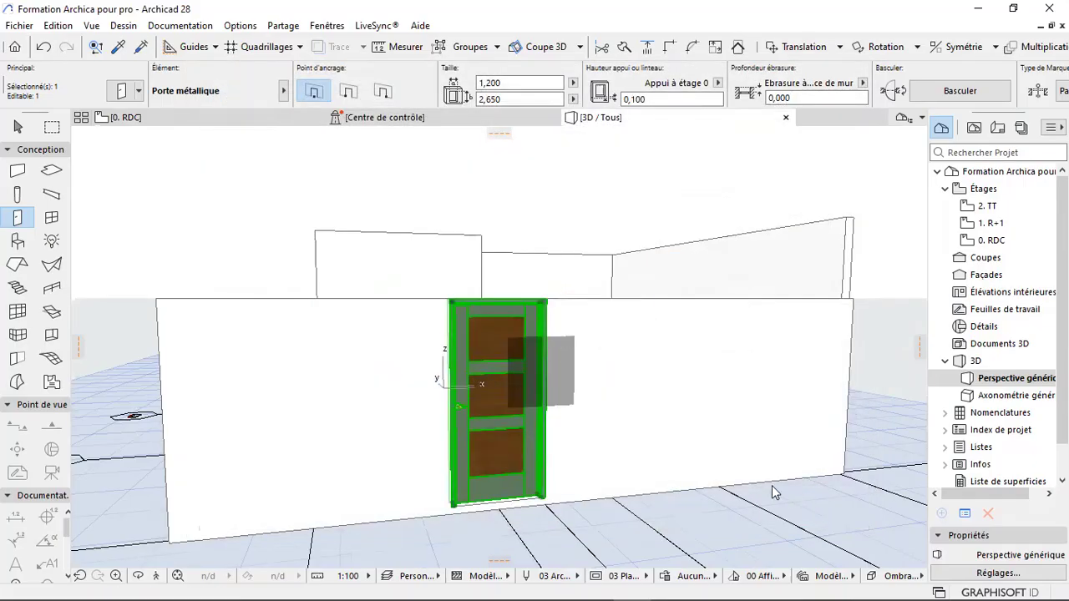
# - Inspect the axis A door's casing in 3D and open its settings at the casing surfaces (Fixations et jonctions, Attributs modèle)
pyautogui.scroll(5, 495, 331)
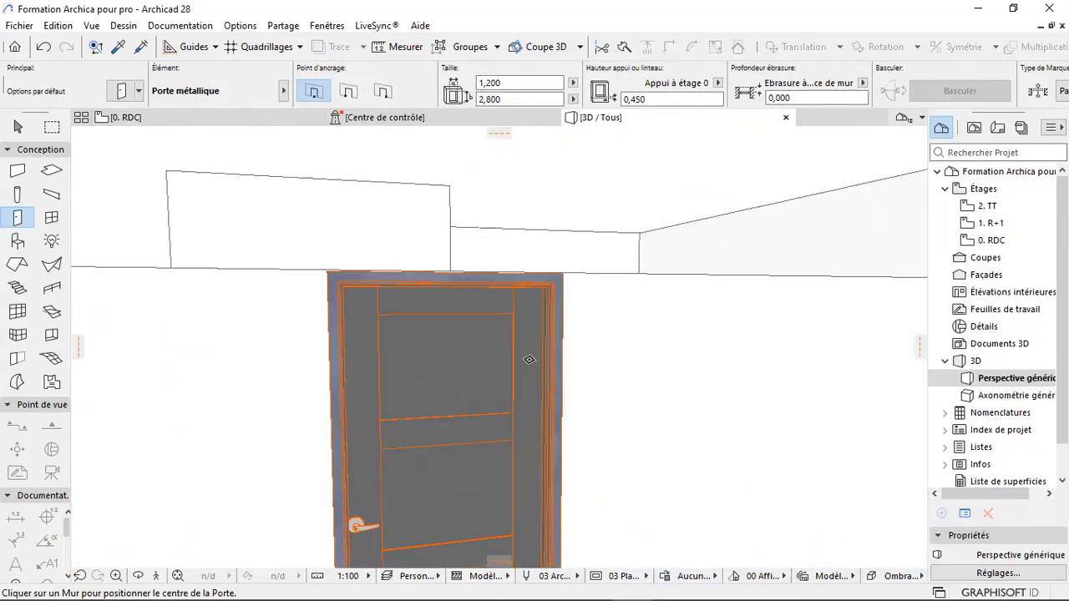
pyautogui.scroll(2, 385, 350)
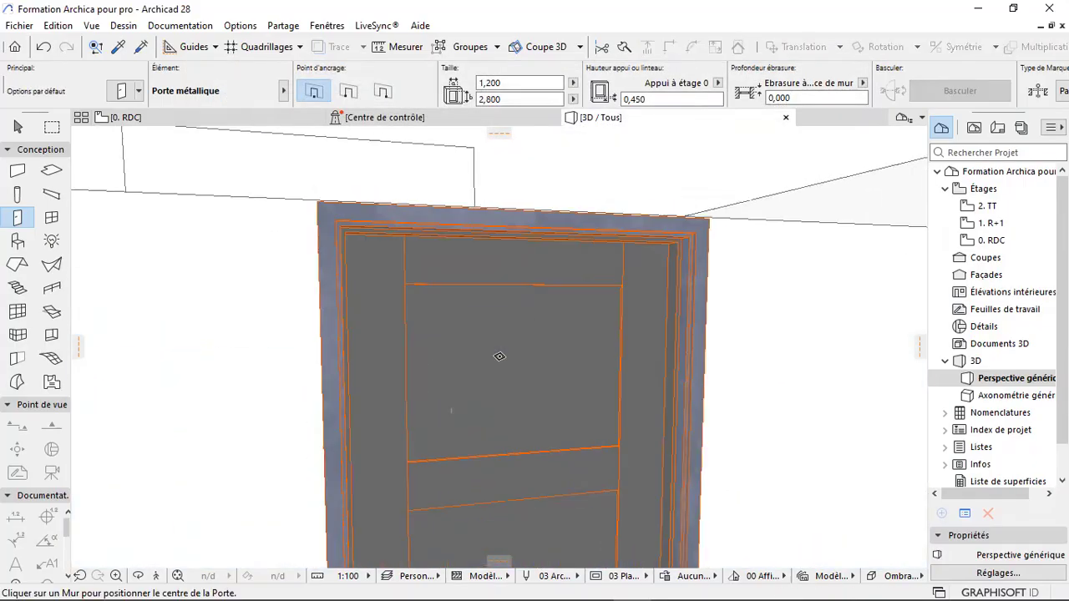
pyautogui.scroll(2, 314, 368)
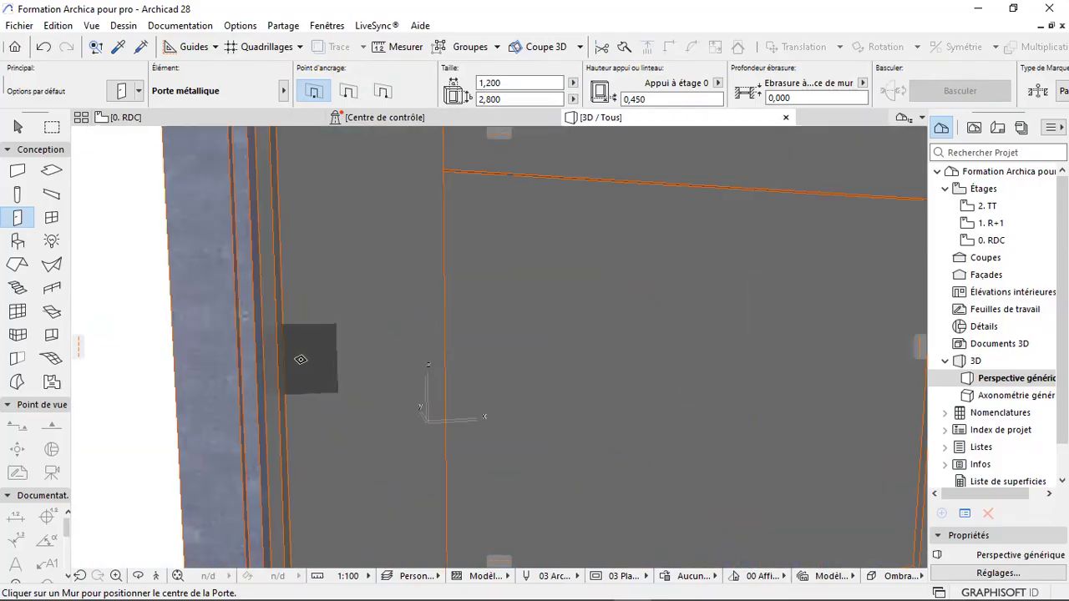
pyautogui.scroll(-6, 313, 373)
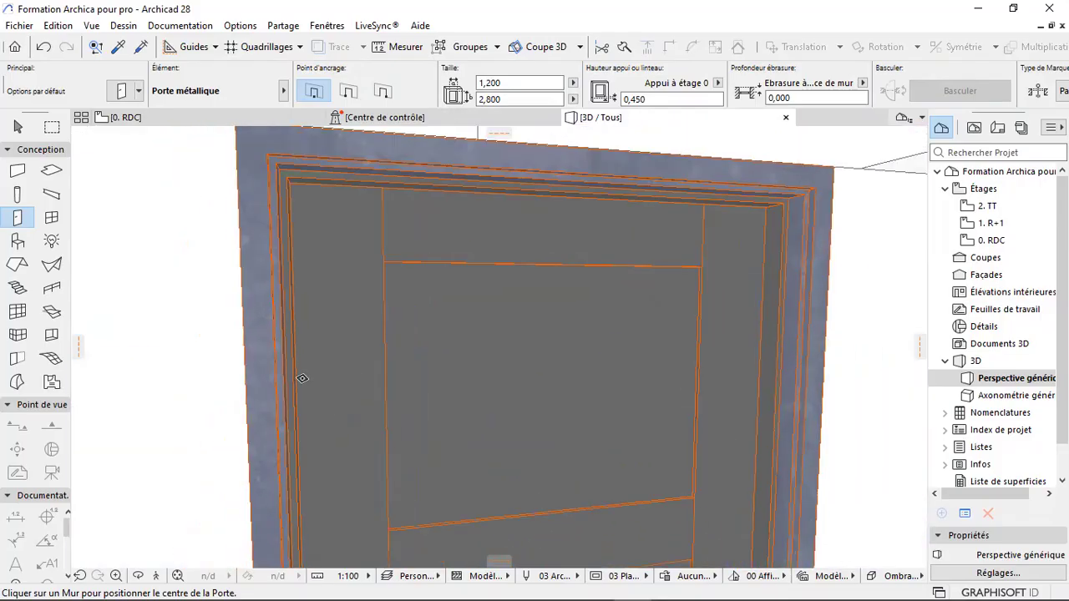
pyautogui.click(265, 215)
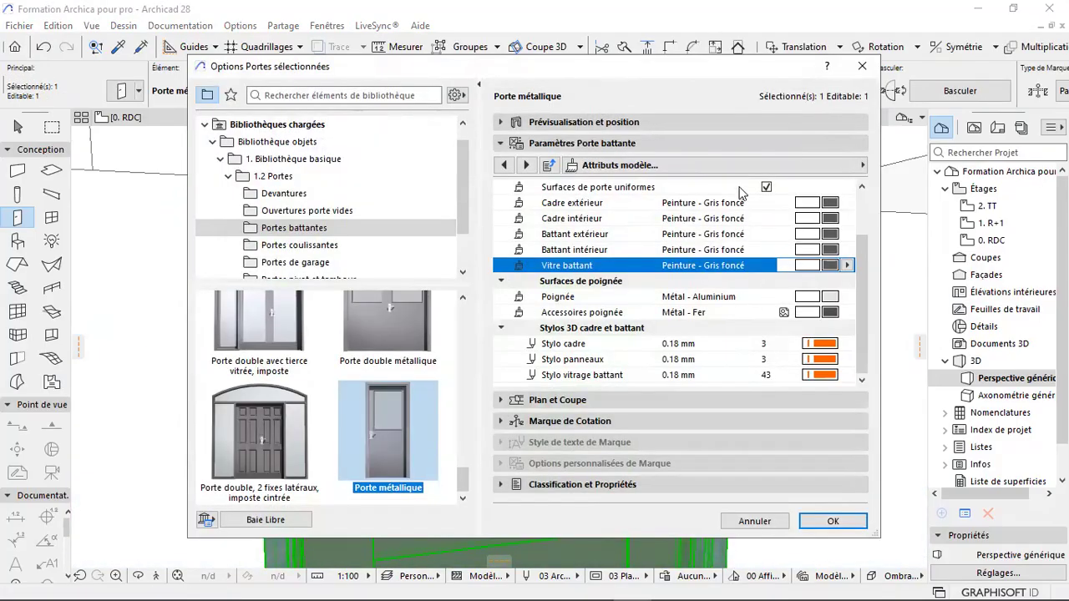
pyautogui.click(641, 166)
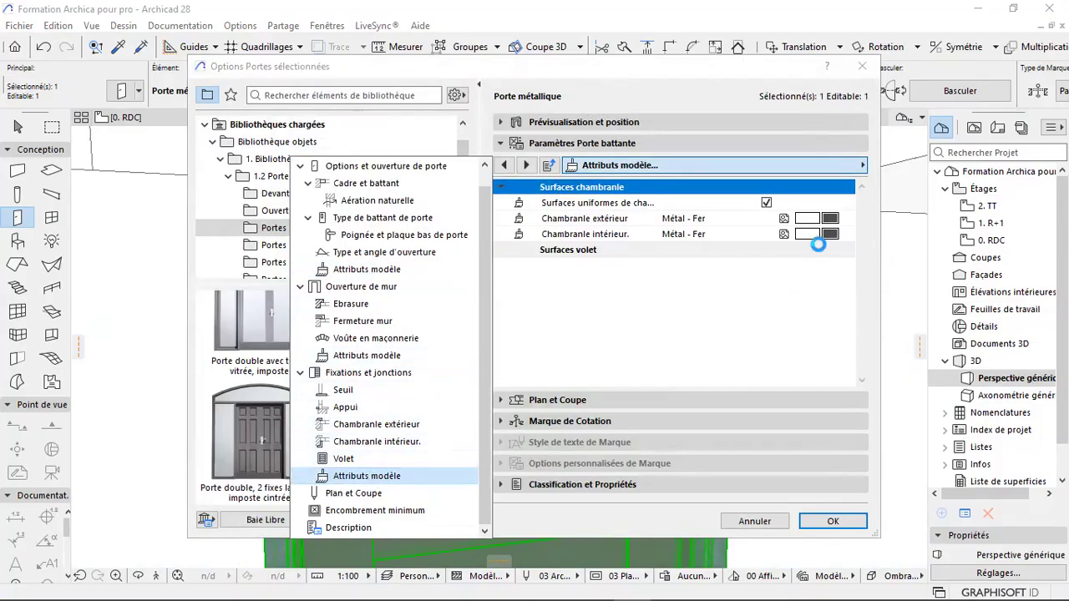
# - Try Pierre - Granit gris on the door's uniform casing surfaces (Chambranle extérieur and intérieur)
pyautogui.click(824, 218)
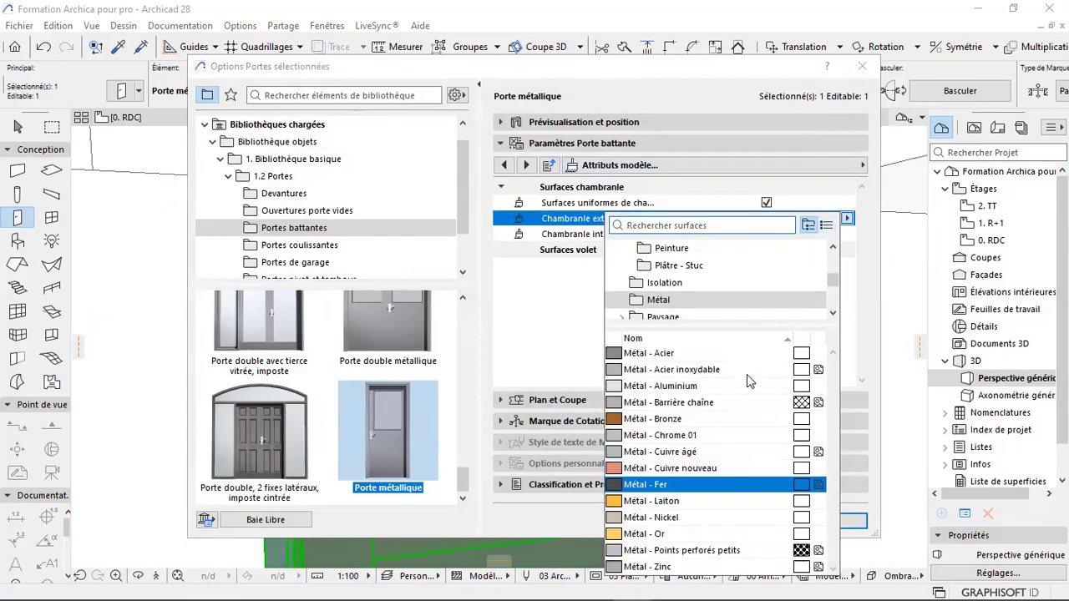
pyautogui.scroll(-1, 680, 292)
pyautogui.click(681, 287)
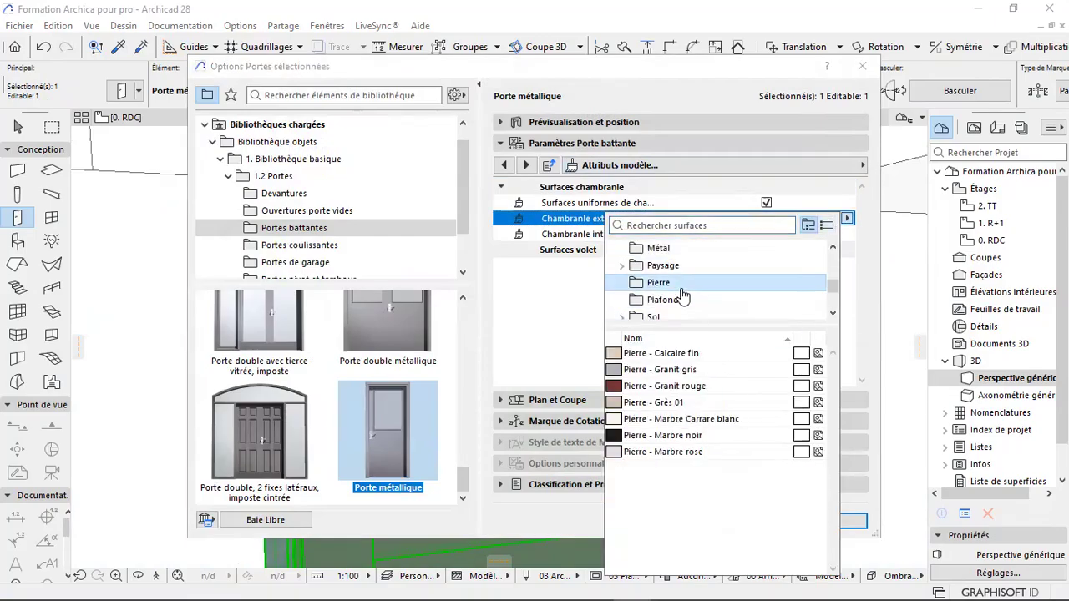
pyautogui.click(676, 369)
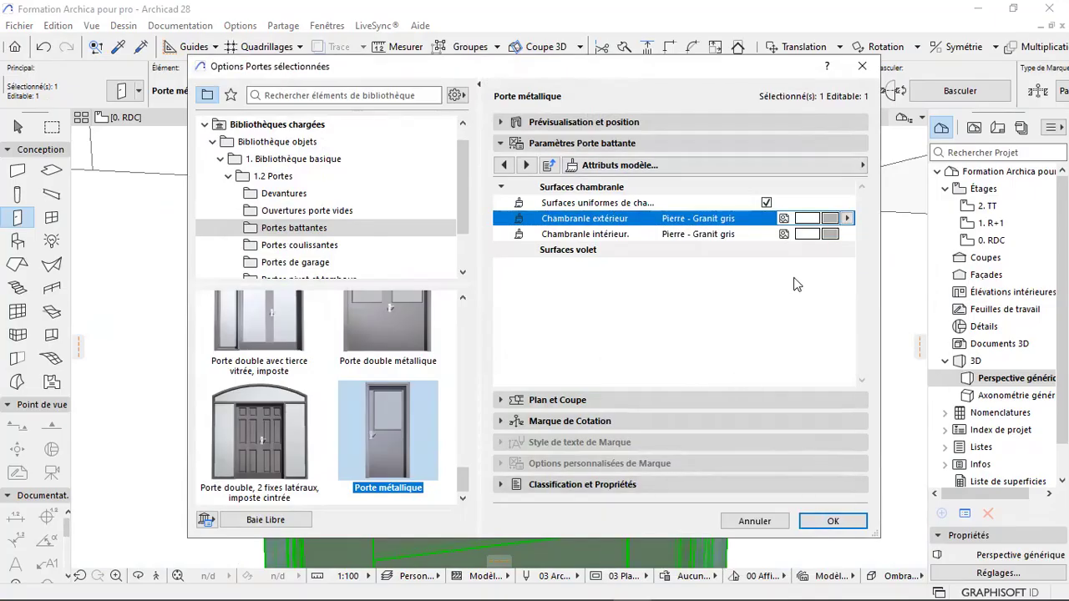
# - Set the uniform casing surfaces (Chambranle extérieur and intérieur) to Peinture - Gris foncé and apply the settings
pyautogui.click(827, 221)
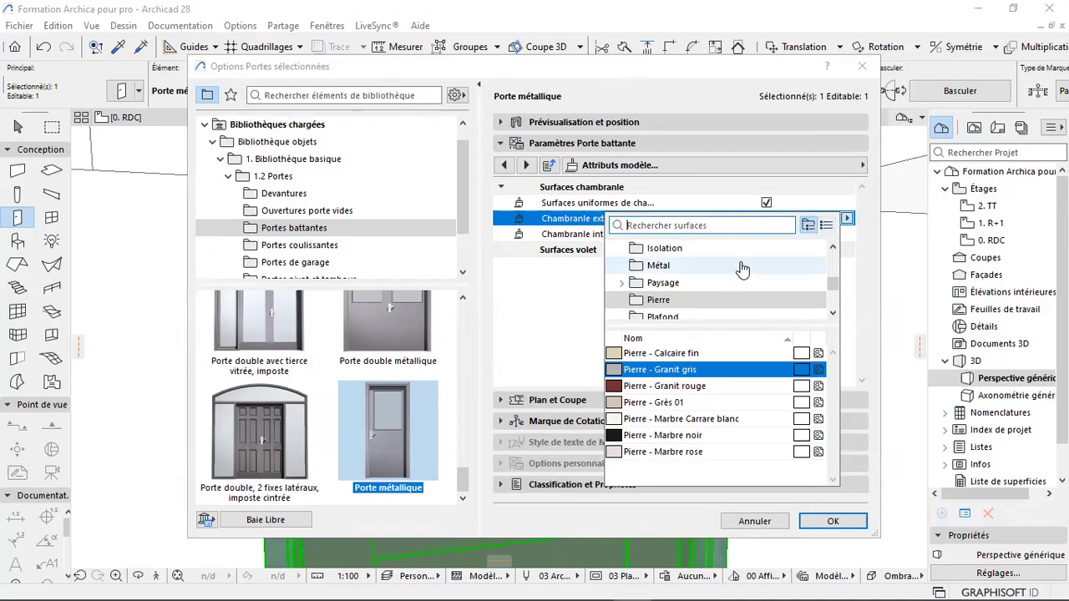
pyautogui.scroll(-3, 678, 290)
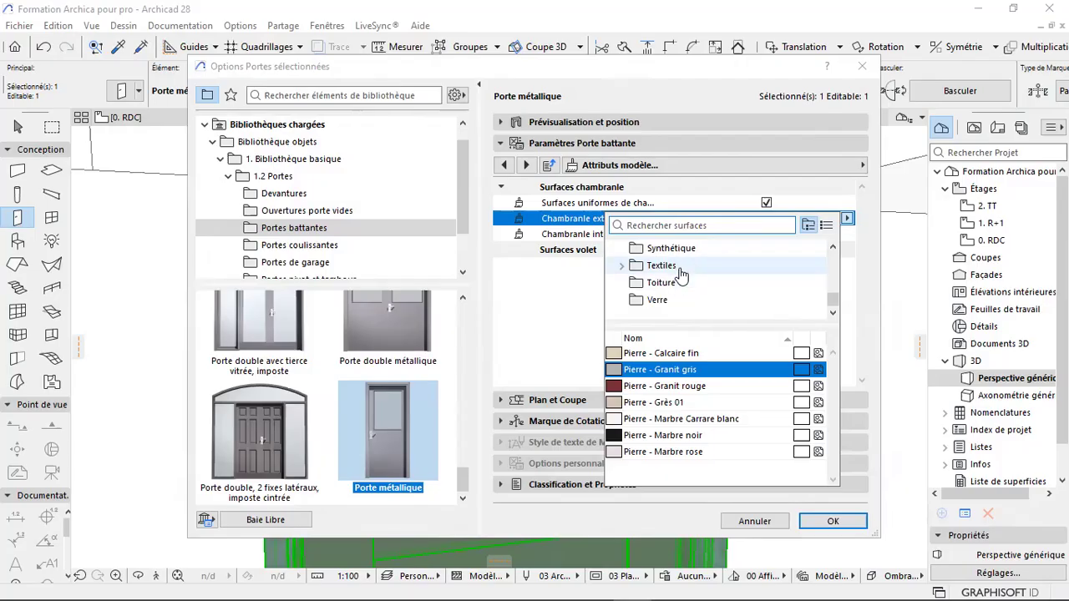
pyautogui.scroll(5, 681, 276)
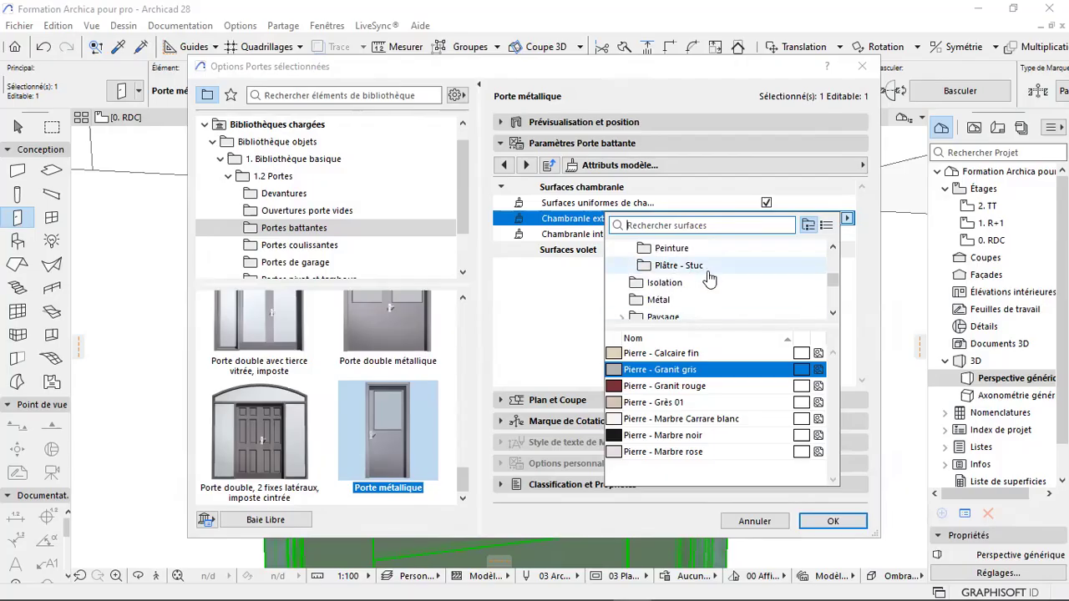
pyautogui.scroll(2, 709, 279)
pyautogui.click(695, 298)
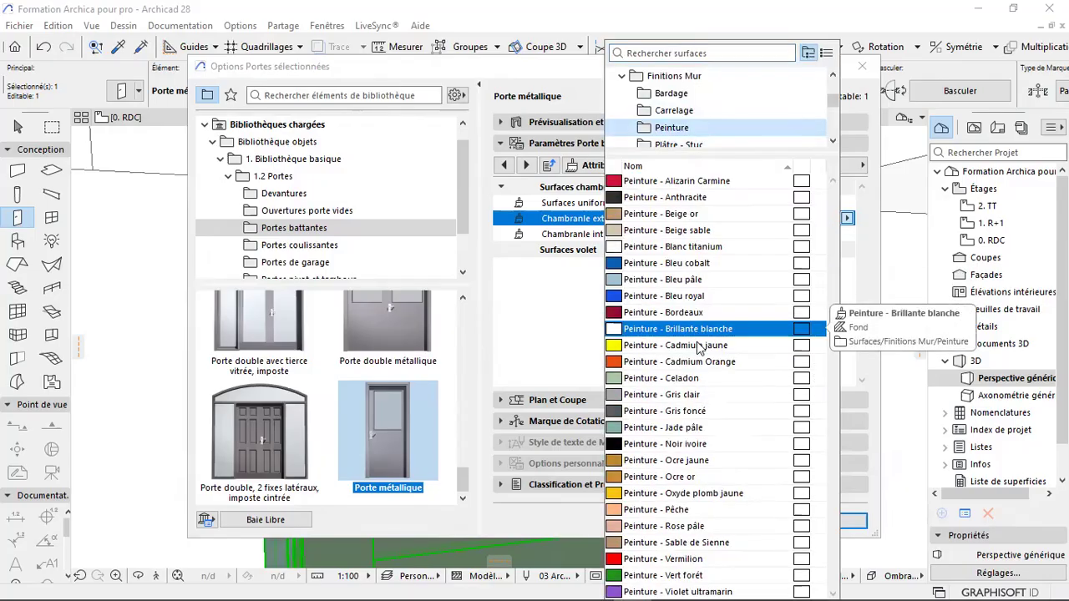
pyautogui.click(668, 411)
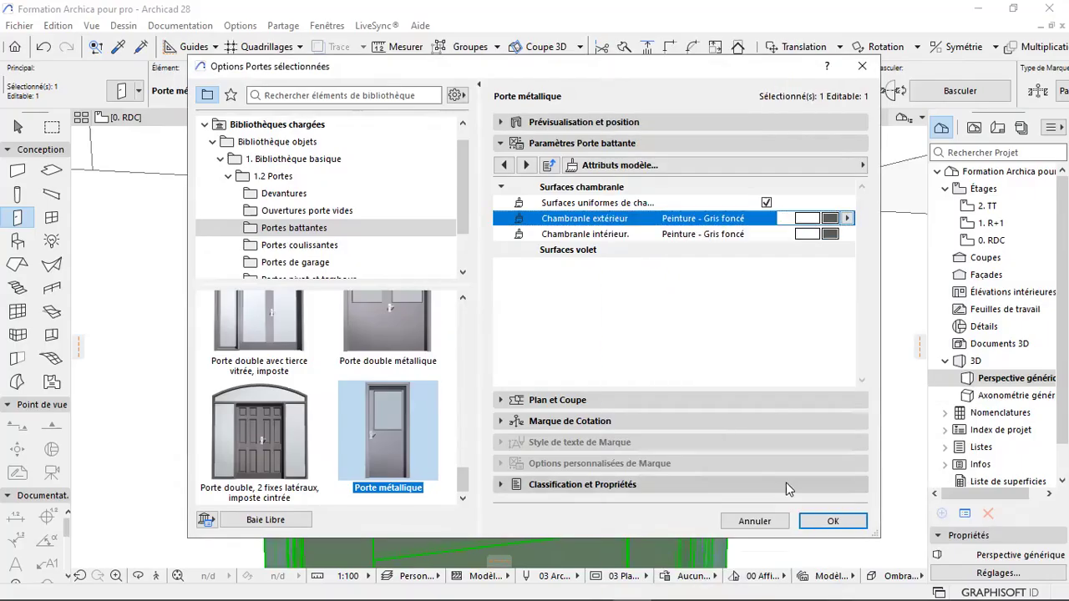
pyautogui.click(822, 518)
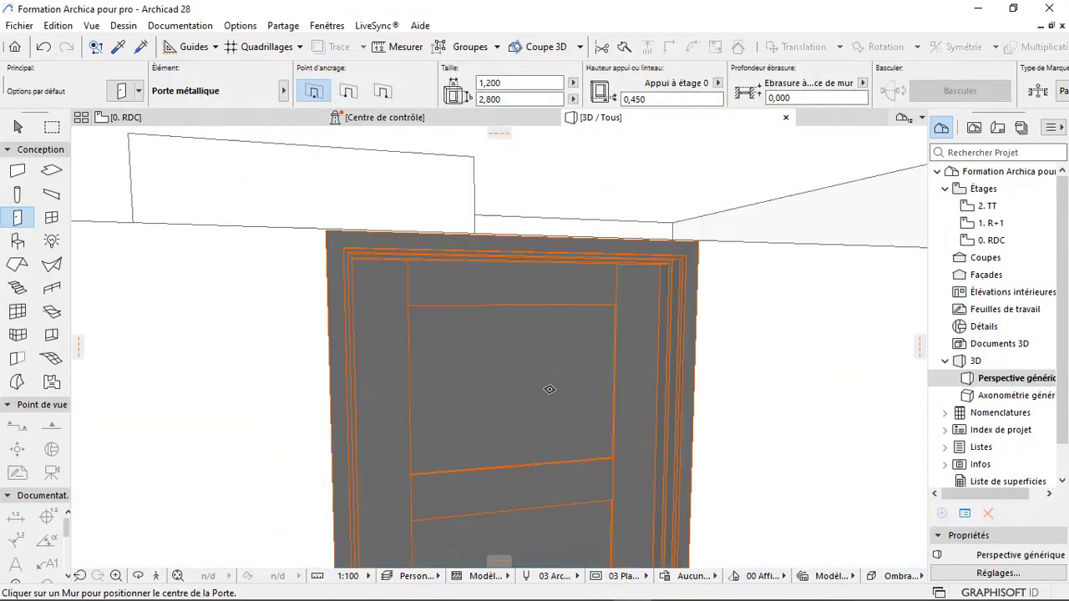
pyautogui.scroll(-4, 549, 389)
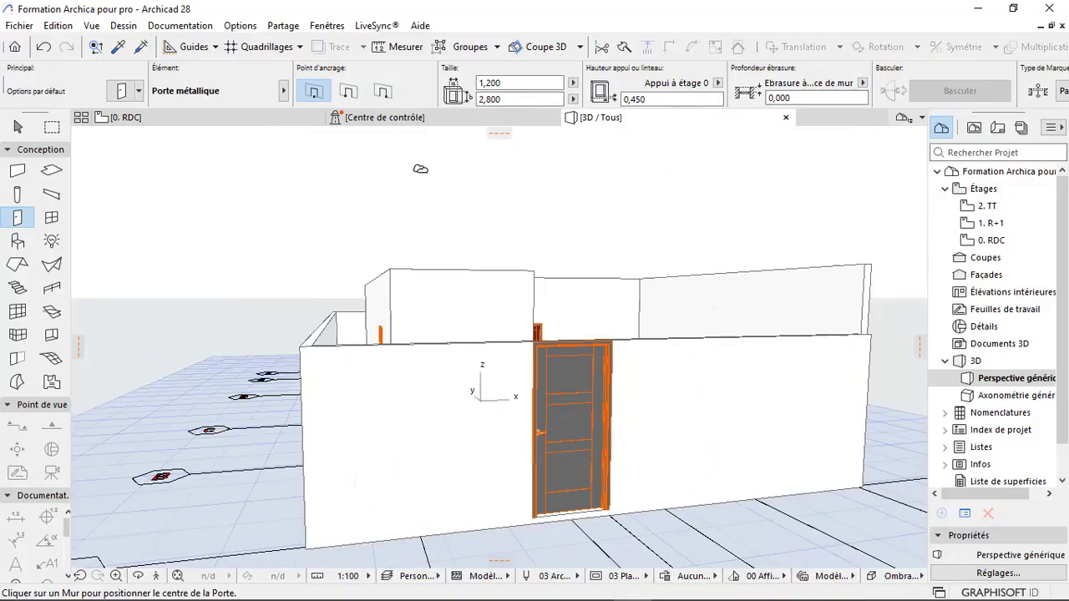
# - On the RDC floor plan, shift the axis A entrance door slightly along its wall, moving its casing clear of the adjacent grid axis
pyautogui.click(294, 123)
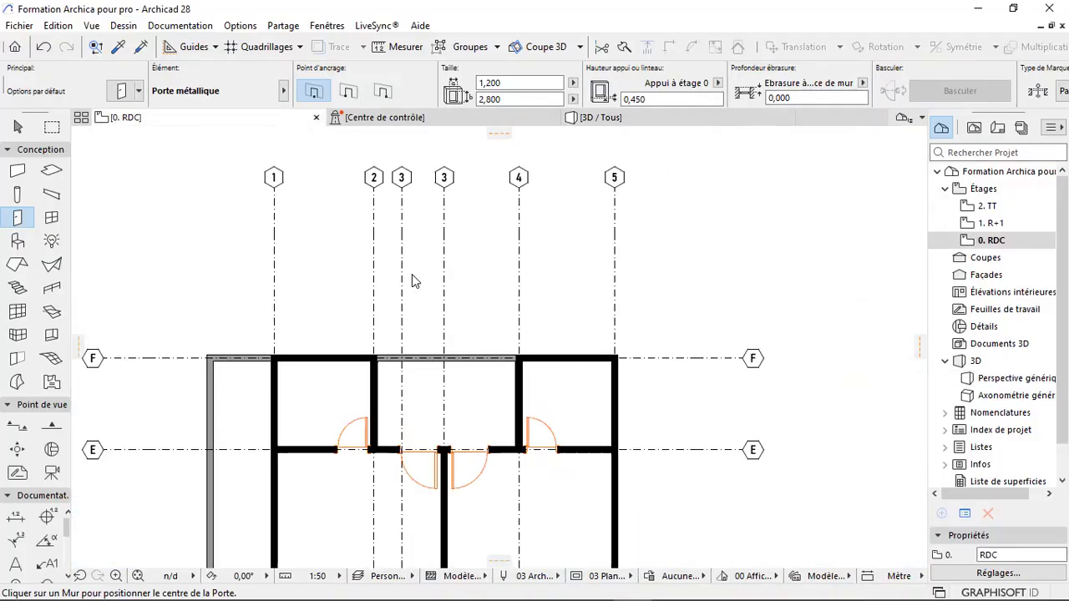
pyautogui.scroll(-4, 411, 281)
pyautogui.scroll(3, 450, 498)
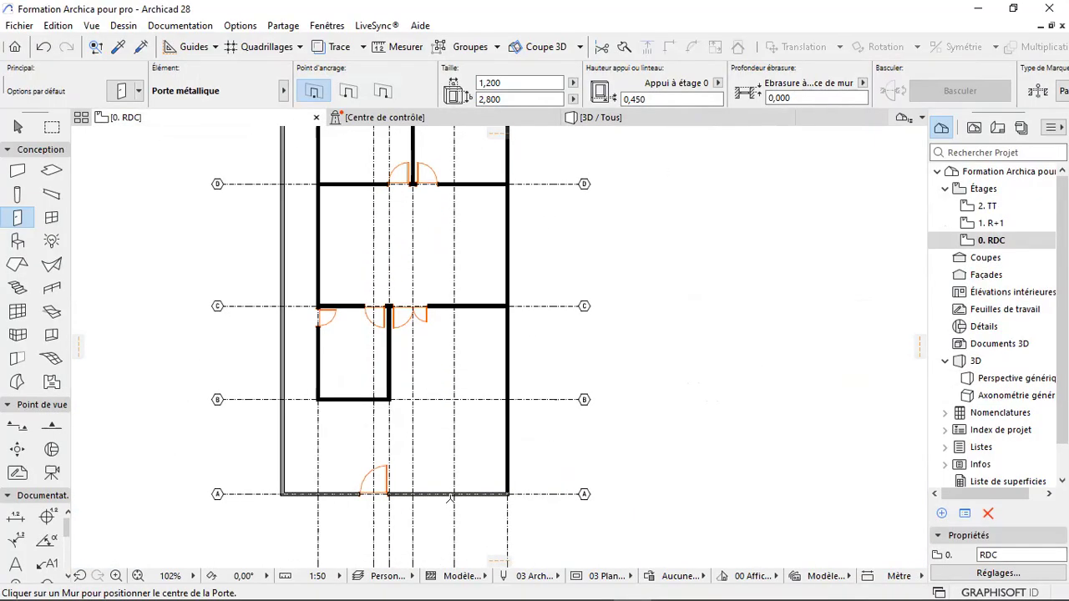
pyautogui.scroll(3, 449, 499)
pyautogui.scroll(-1, 279, 322)
pyautogui.scroll(3, 255, 464)
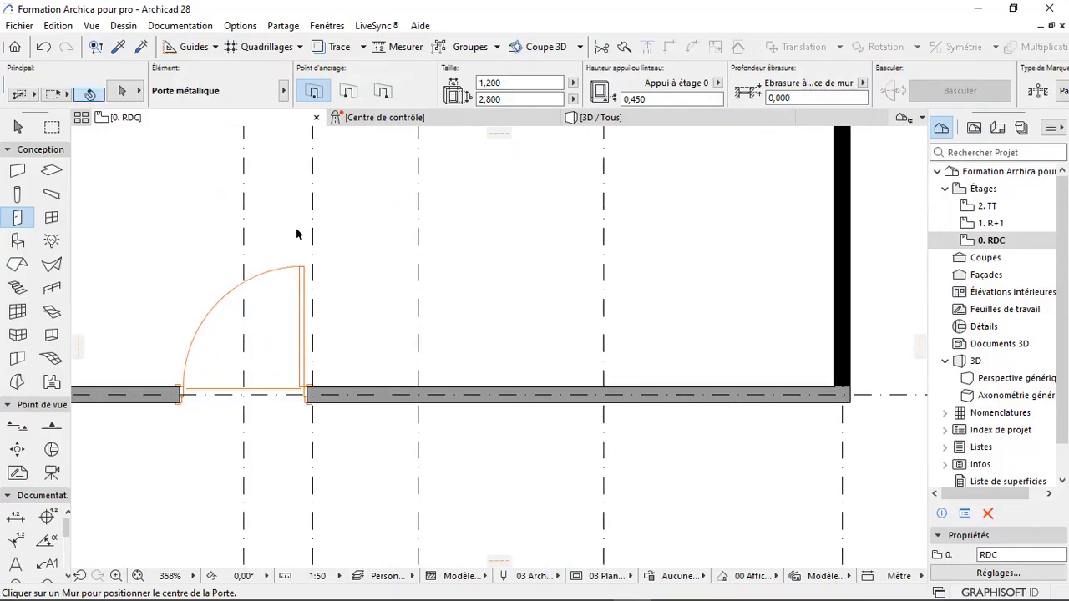
pyautogui.click(303, 270)
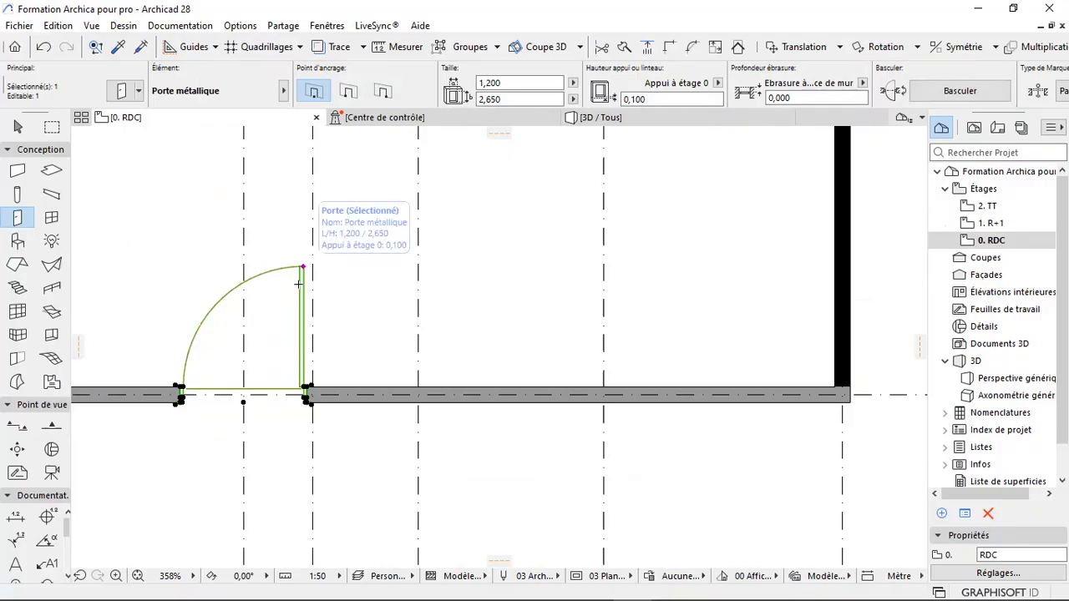
pyautogui.hotkey('ctrl', 'd')
pyautogui.scroll(3, 320, 396)
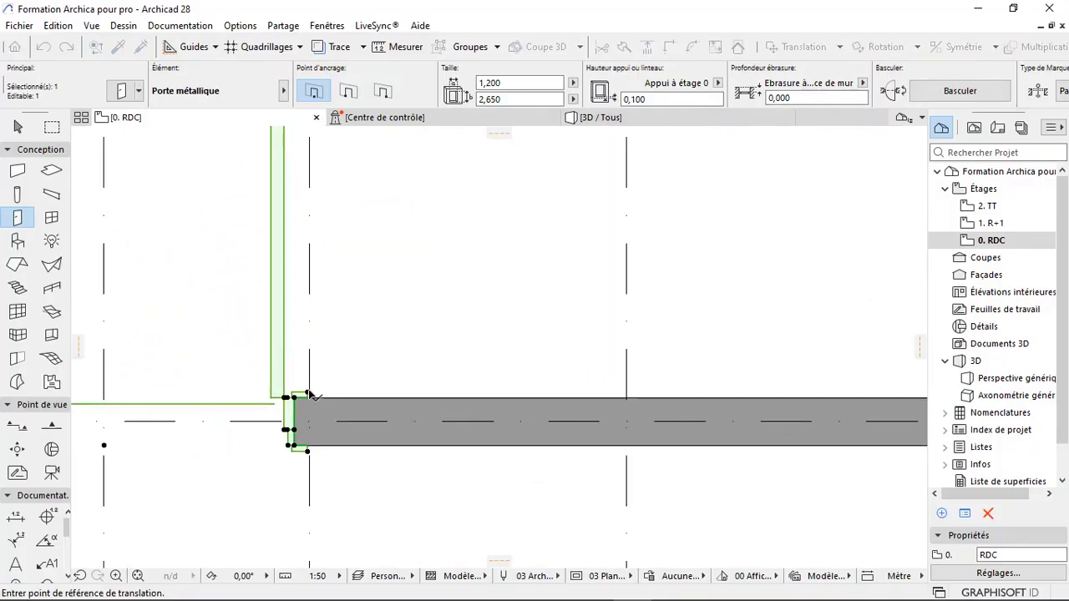
pyautogui.click(309, 394)
pyautogui.click(293, 395)
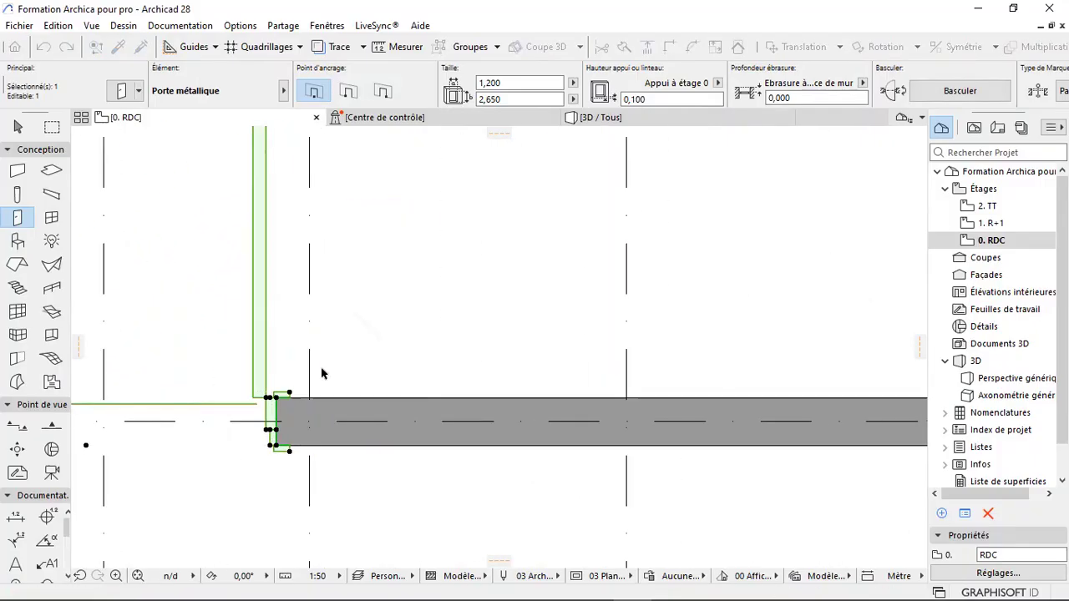
pyautogui.press('Escape')
pyautogui.scroll(-4, 346, 414)
# - Copy the axis A boundary wall's settings and draw a perpendicular wall about 1.5 m long inward along the grid axis beside the entrance door
pyautogui.click(119, 48)
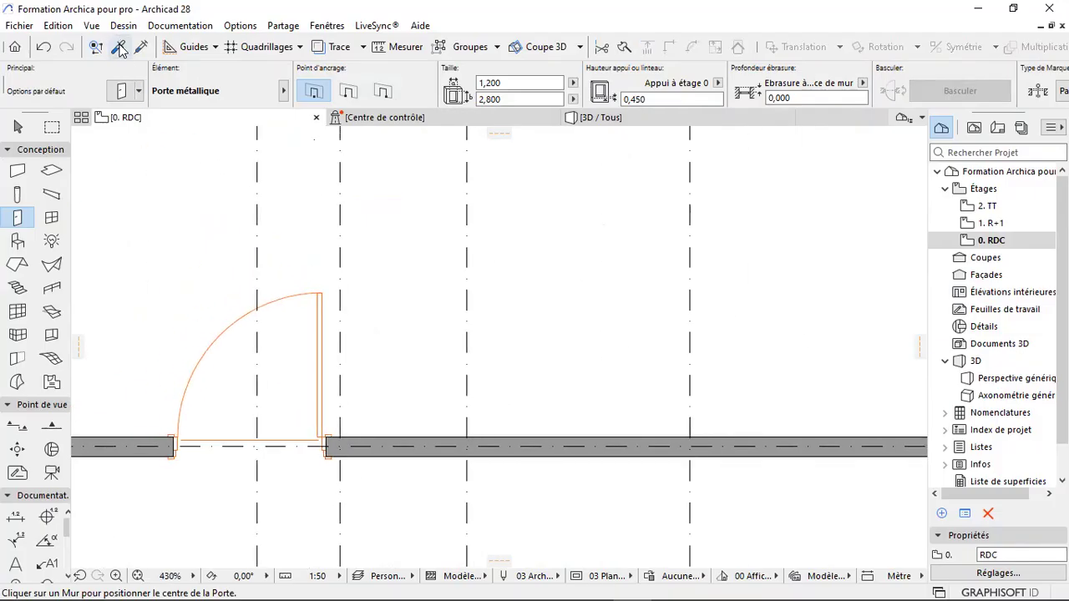
pyautogui.click(406, 438)
pyautogui.click(340, 445)
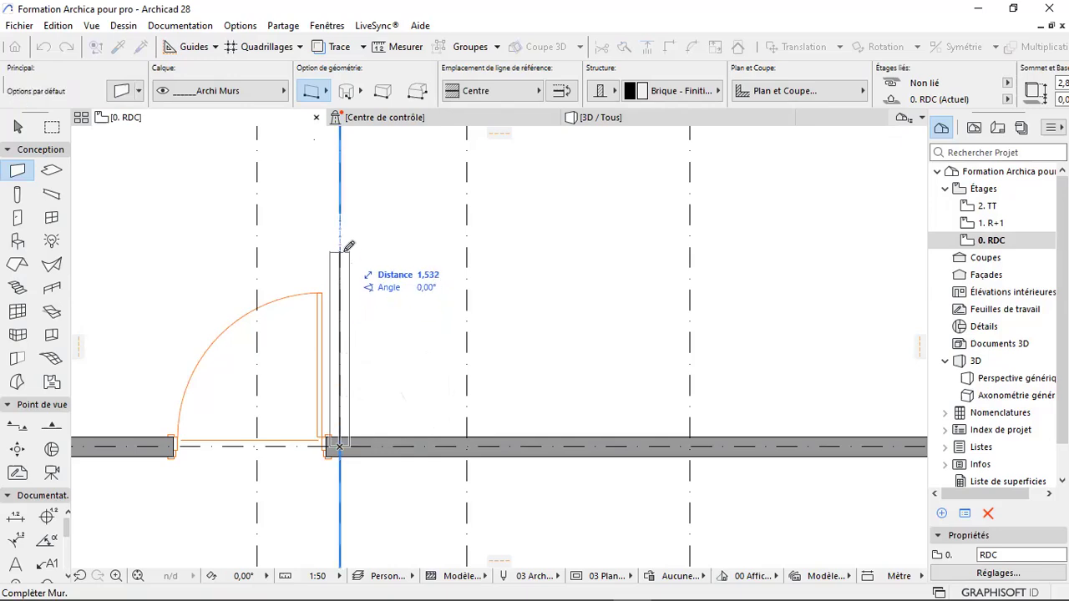
pyautogui.press('Return')
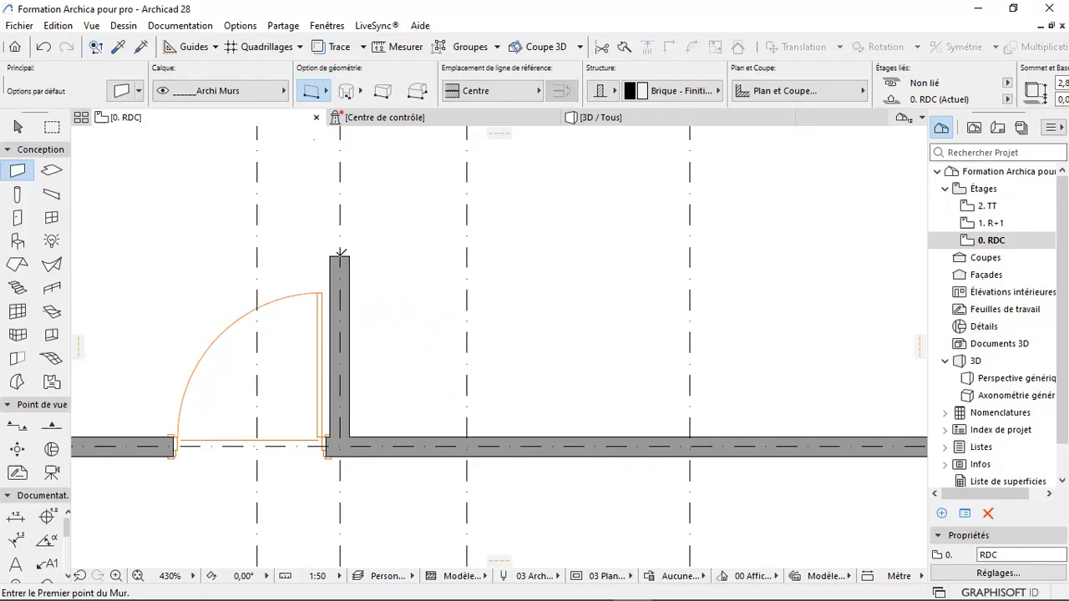
# - In the default door settings, choose Porte double garage from the Portes de garage library folder
pyautogui.scroll(-4, 354, 405)
pyautogui.scroll(1, 496, 393)
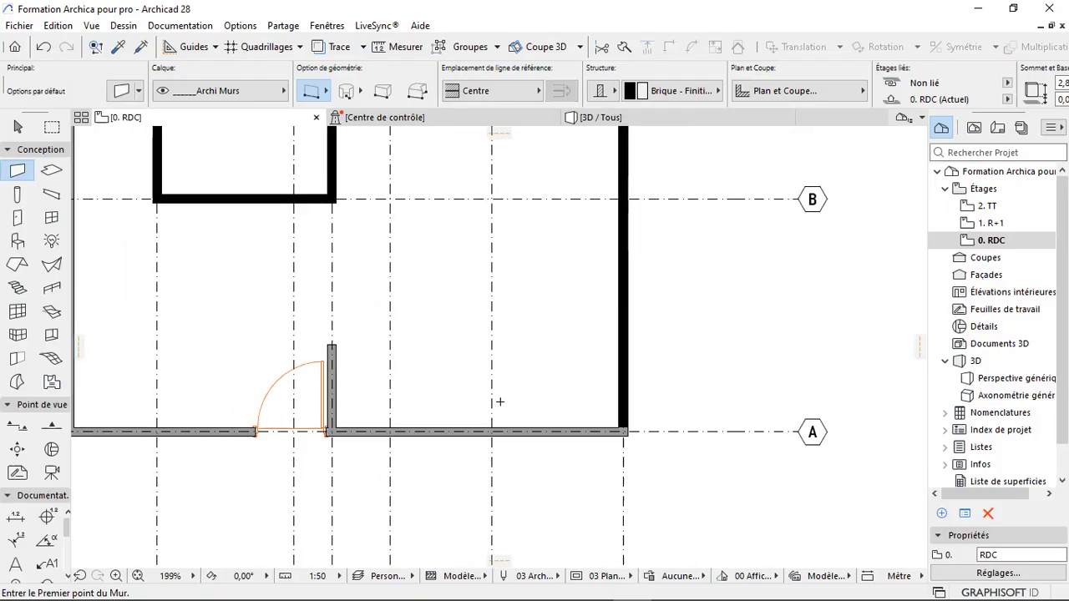
pyautogui.moveTo(431, 330); pyautogui.dragTo(470, 385, button='middle')
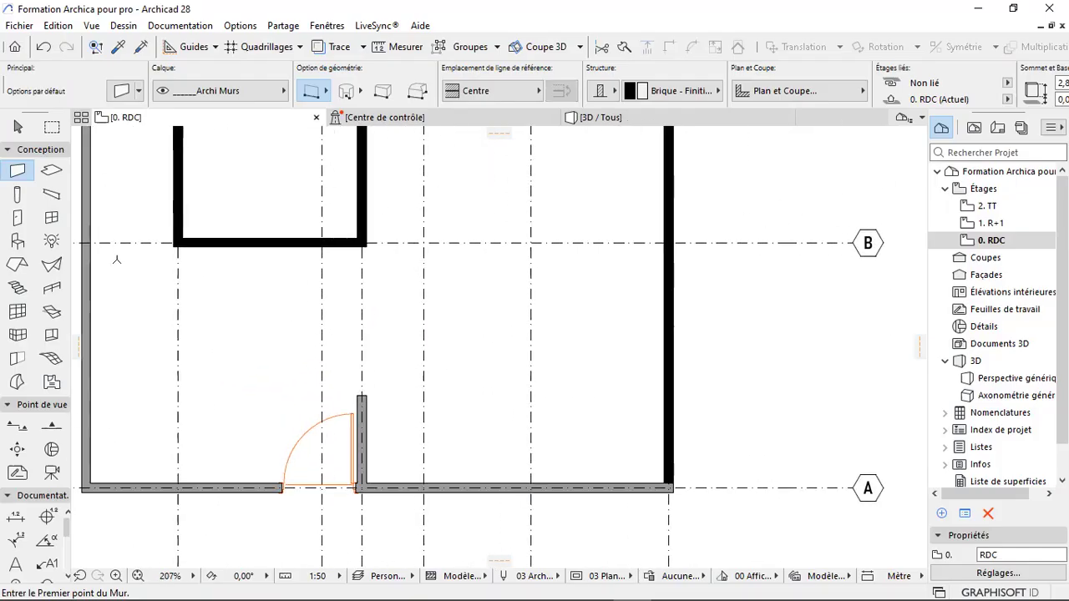
pyautogui.click(17, 218)
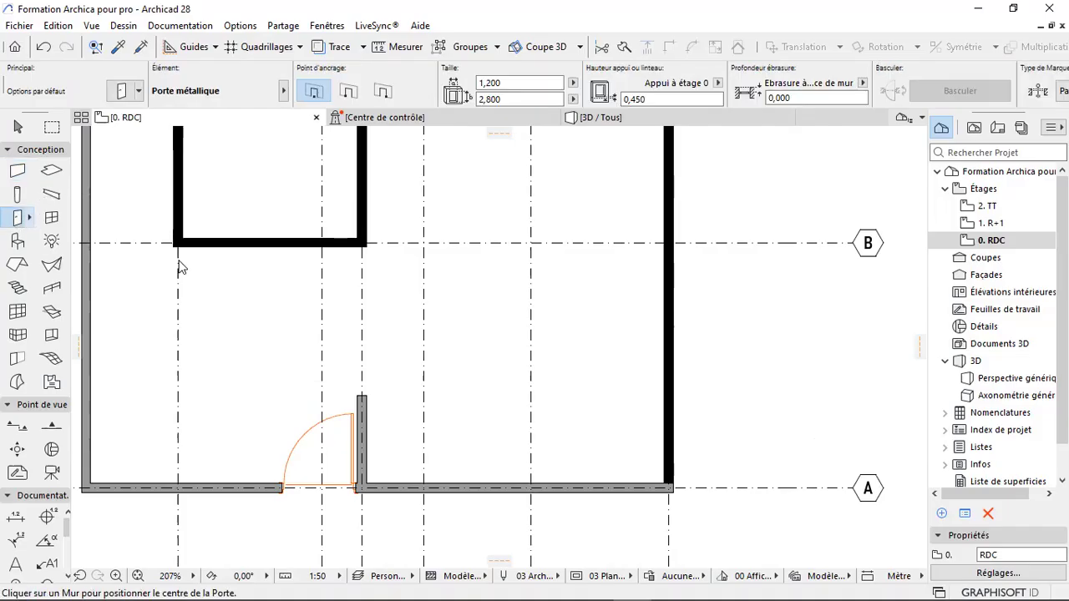
pyautogui.hotkey('ctrl', 't')
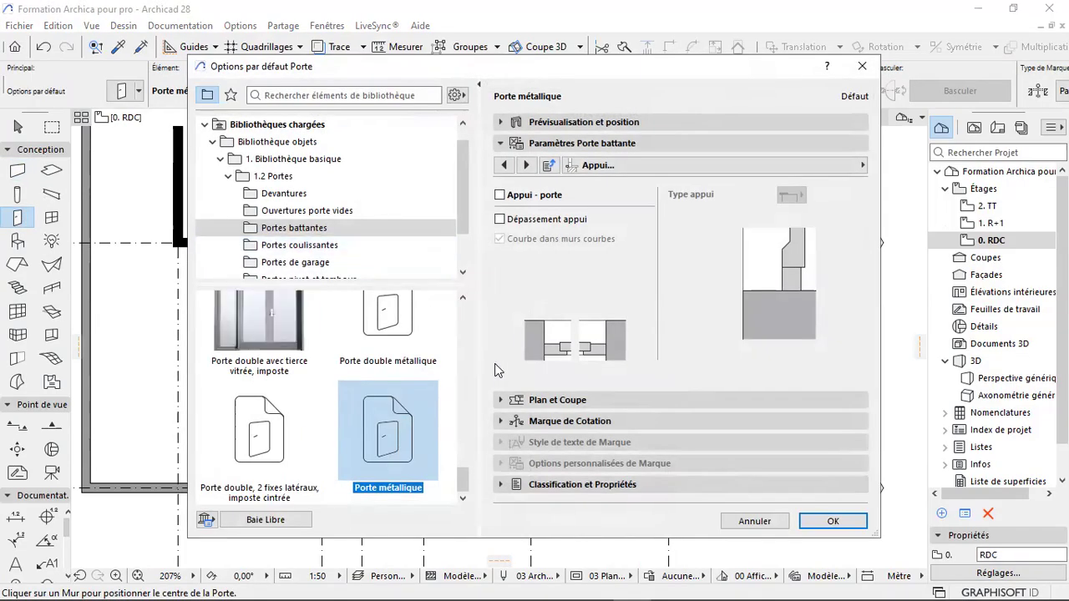
pyautogui.scroll(4, 321, 383)
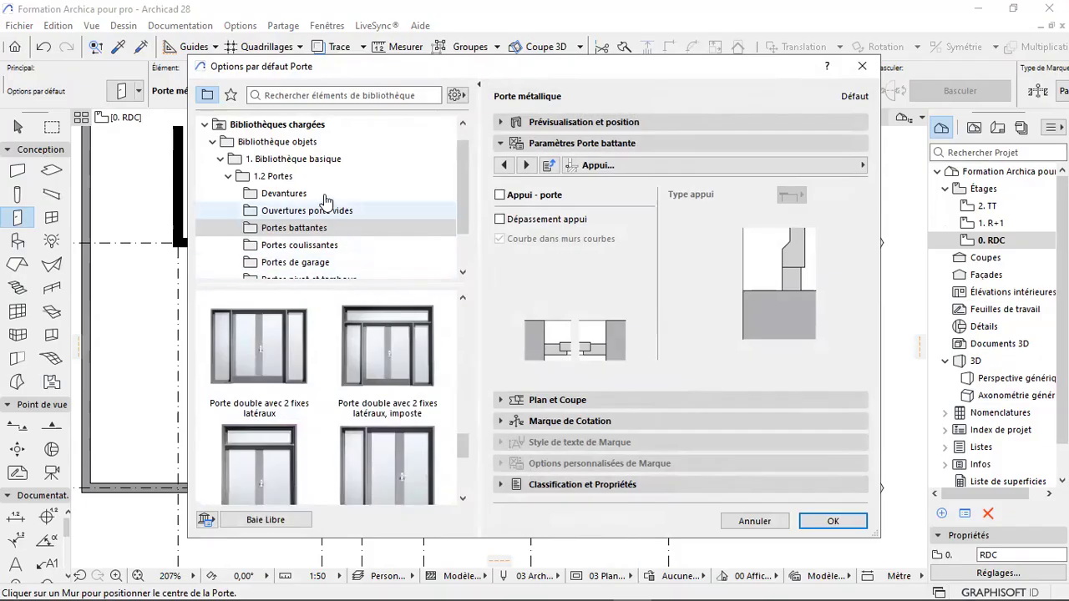
pyautogui.click(317, 229)
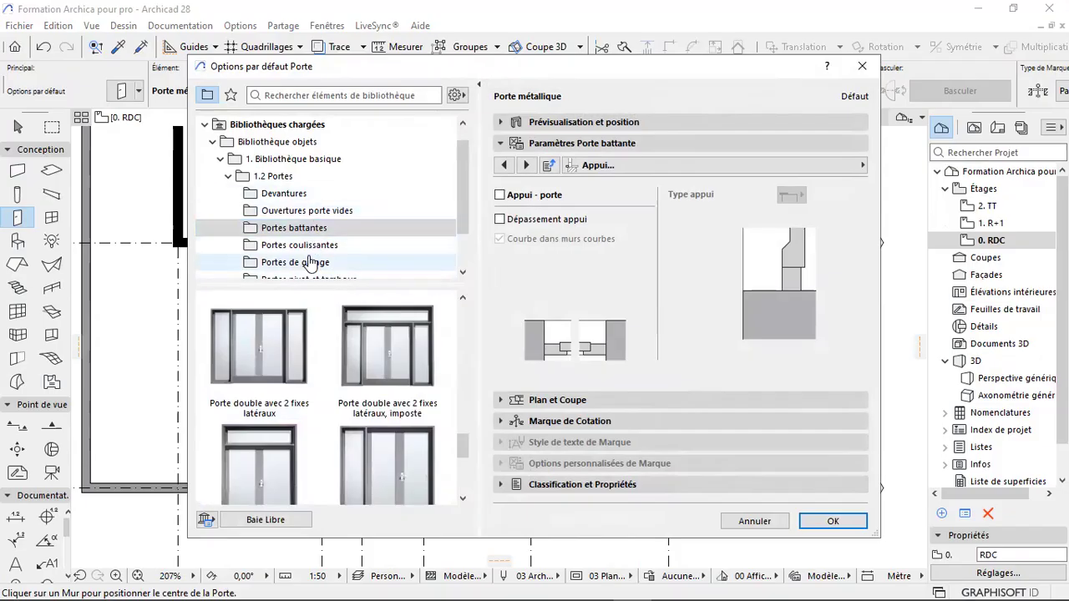
pyautogui.click(307, 263)
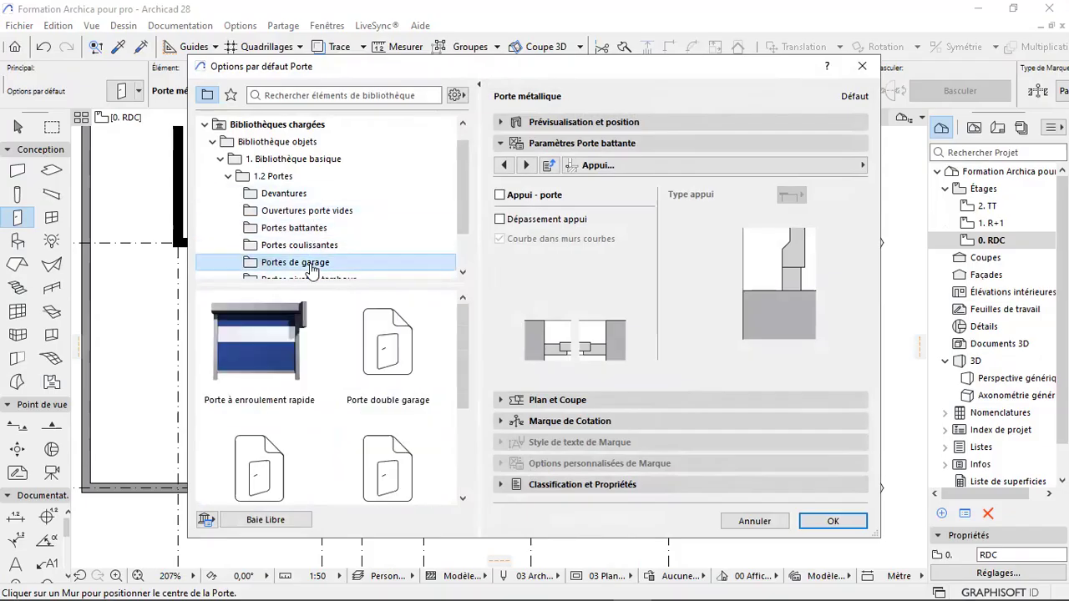
pyautogui.click(390, 327)
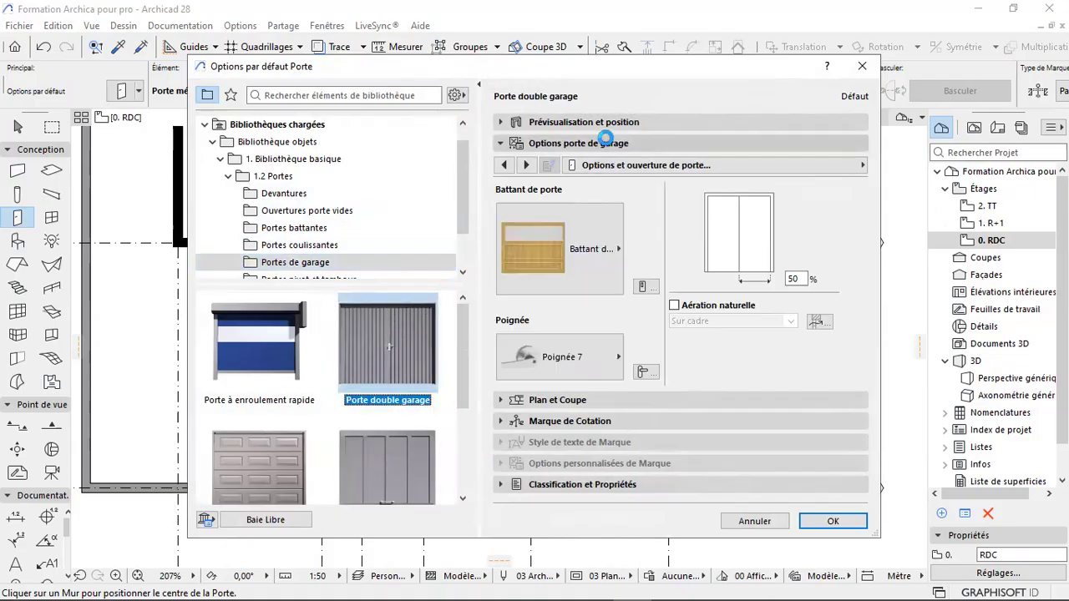
pyautogui.click(609, 125)
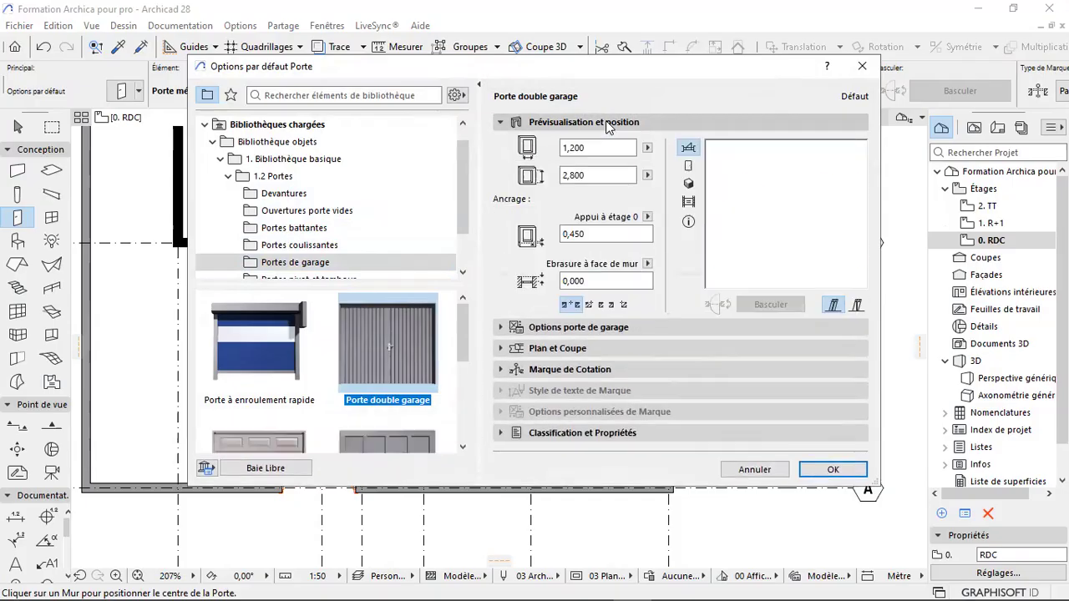
pyautogui.click(609, 126)
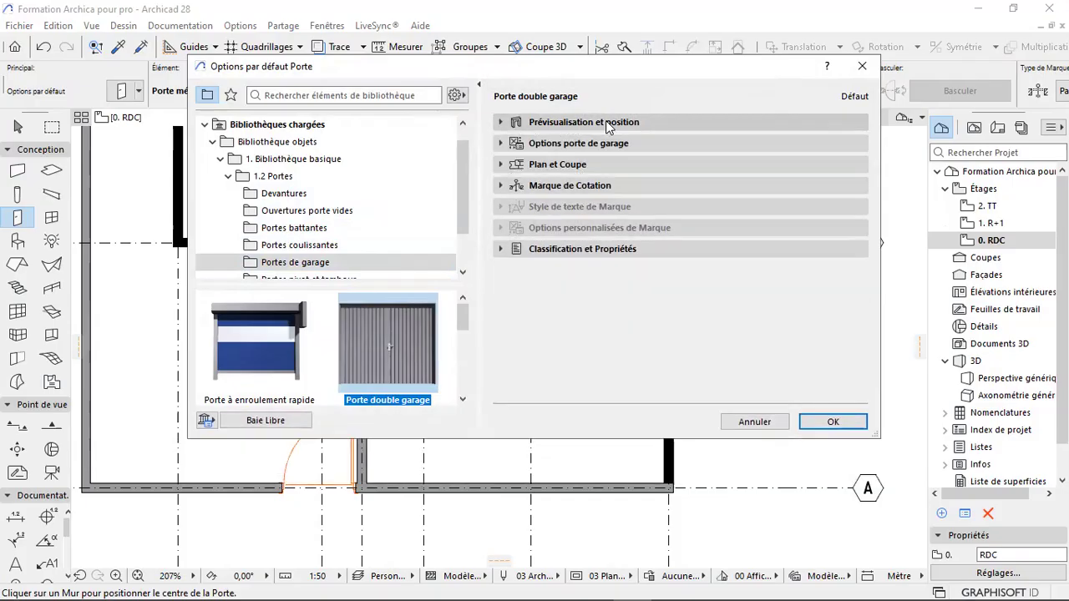
# - Set the default double garage door's leaf to Style 3 and apply the settings
pyautogui.click(609, 125)
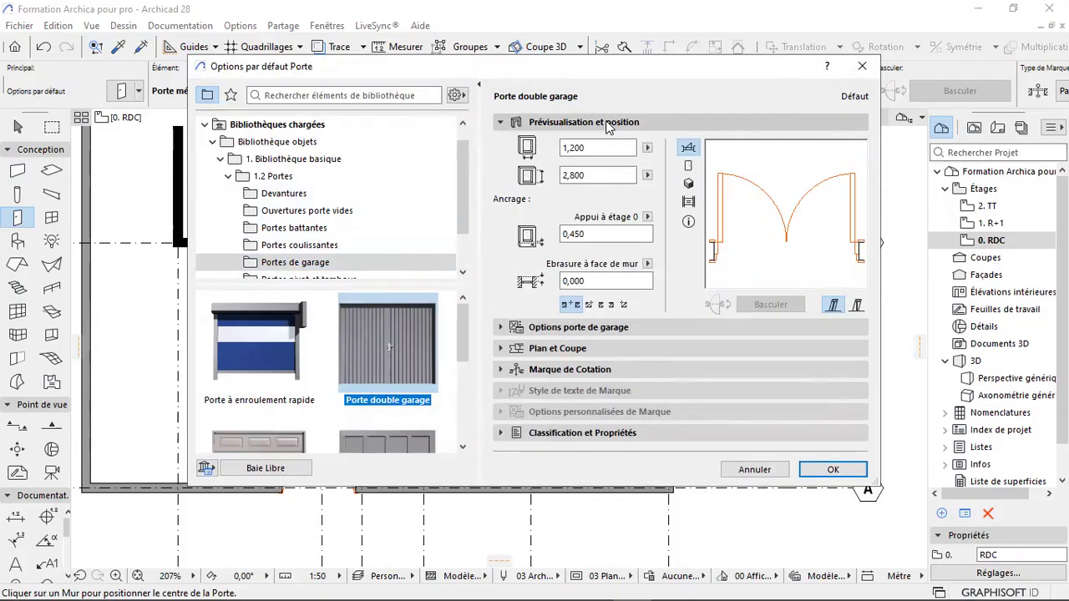
pyautogui.click(609, 126)
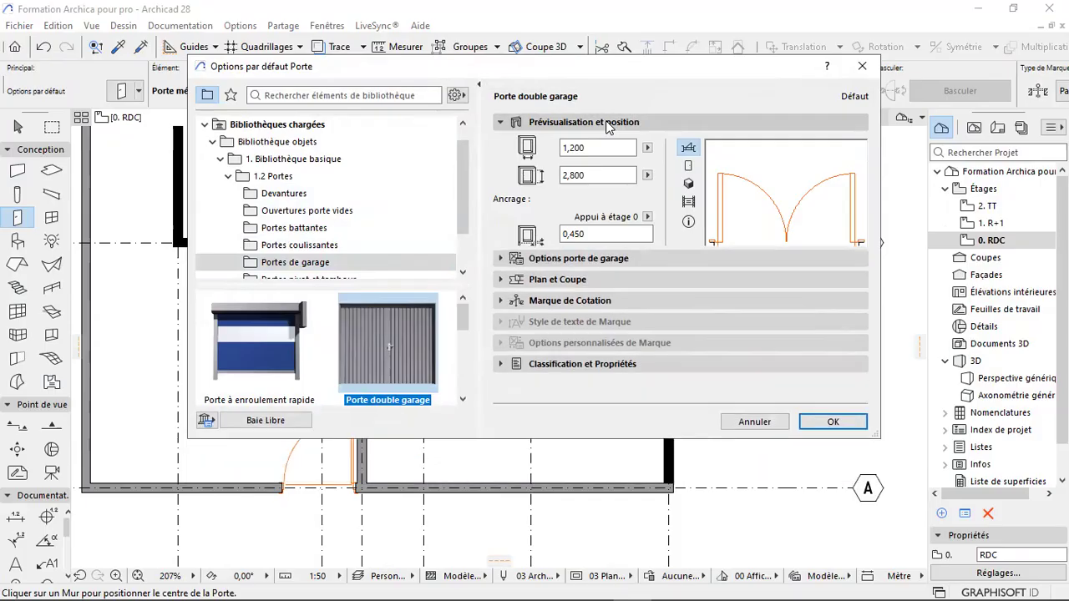
pyautogui.click(609, 143)
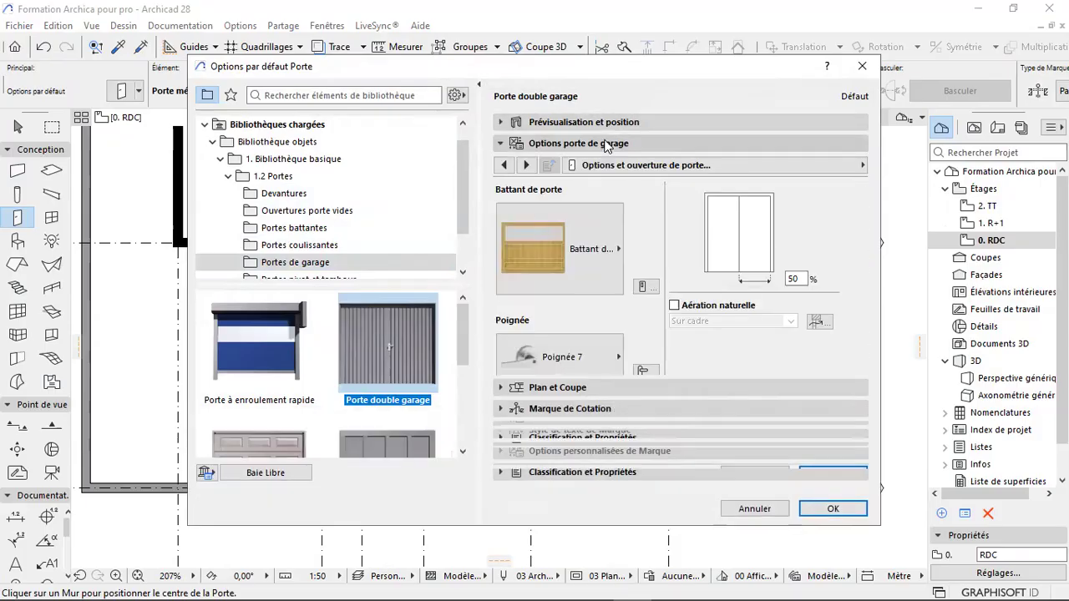
pyautogui.click(584, 262)
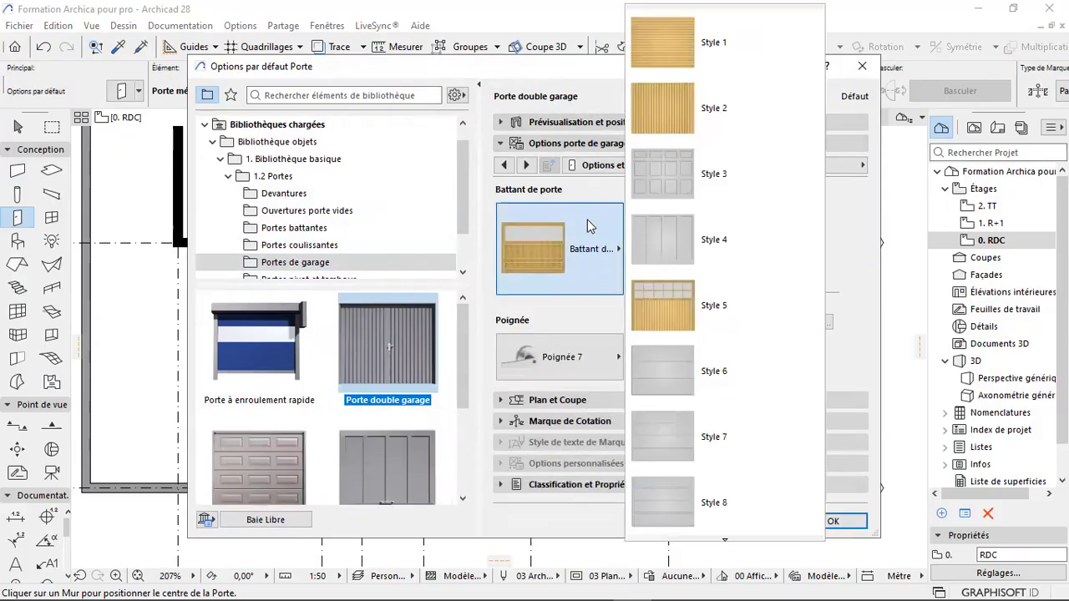
pyautogui.click(660, 179)
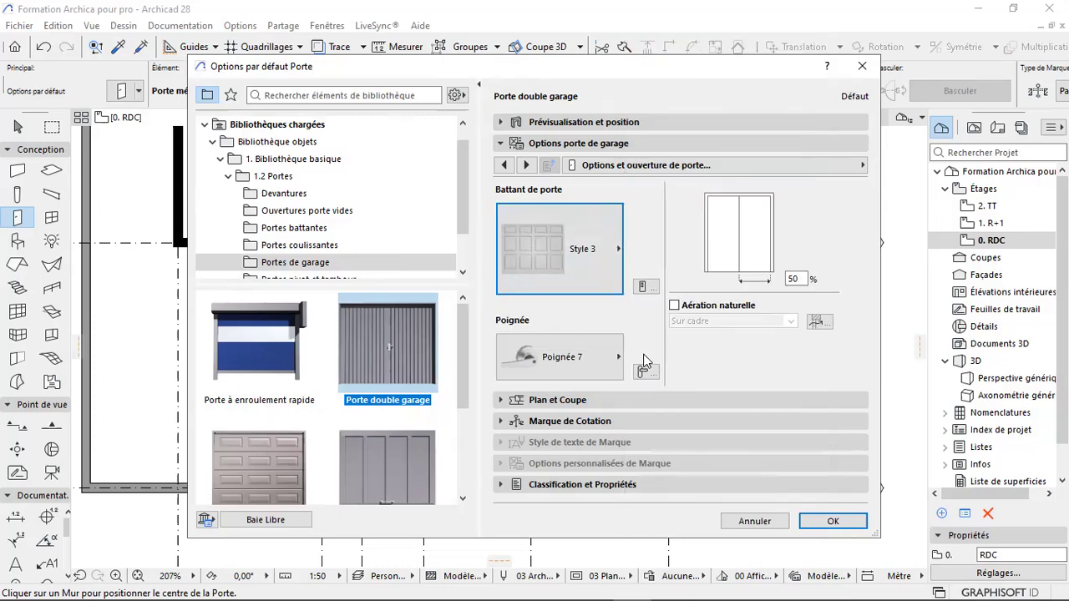
pyautogui.click(823, 521)
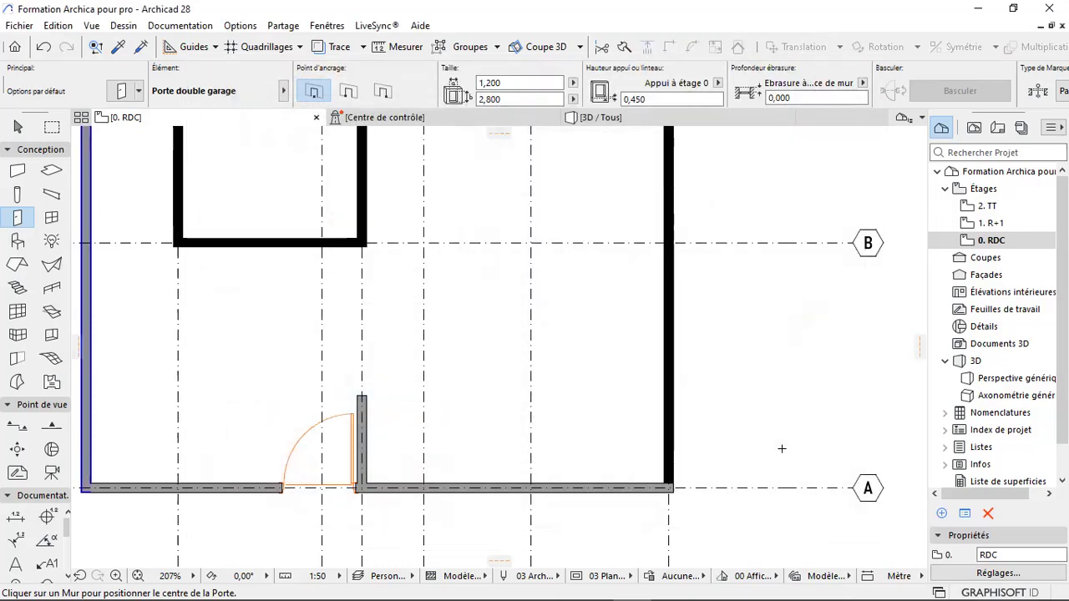
pyautogui.scroll(2, 509, 485)
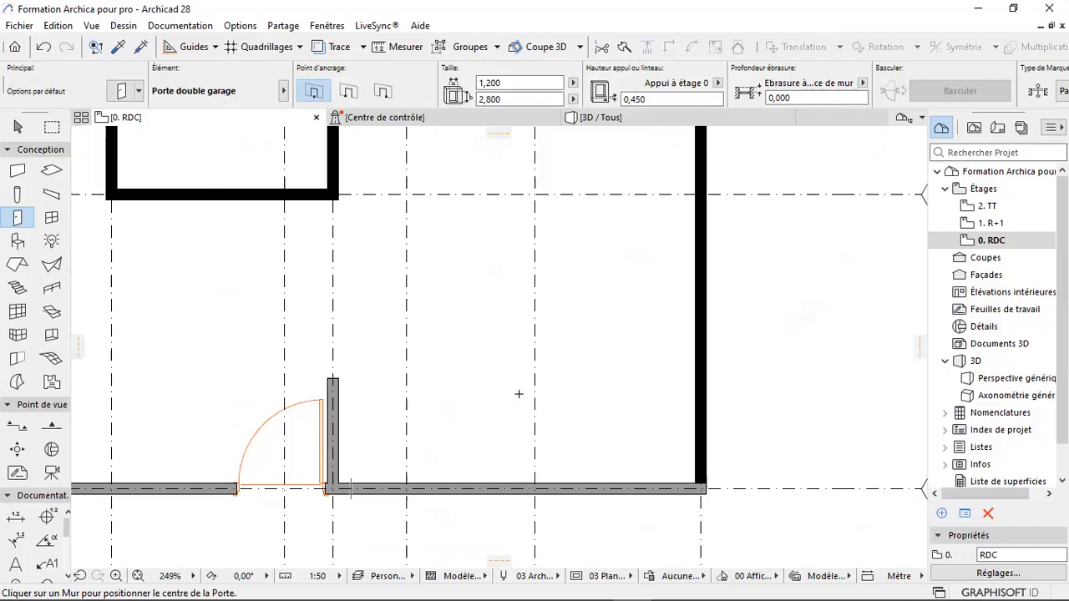
# - Copy the axis A entrance door's settings as defaults and switch the library part to Porte double garage from Portes de garage
pyautogui.click(117, 49)
pyautogui.click(323, 398)
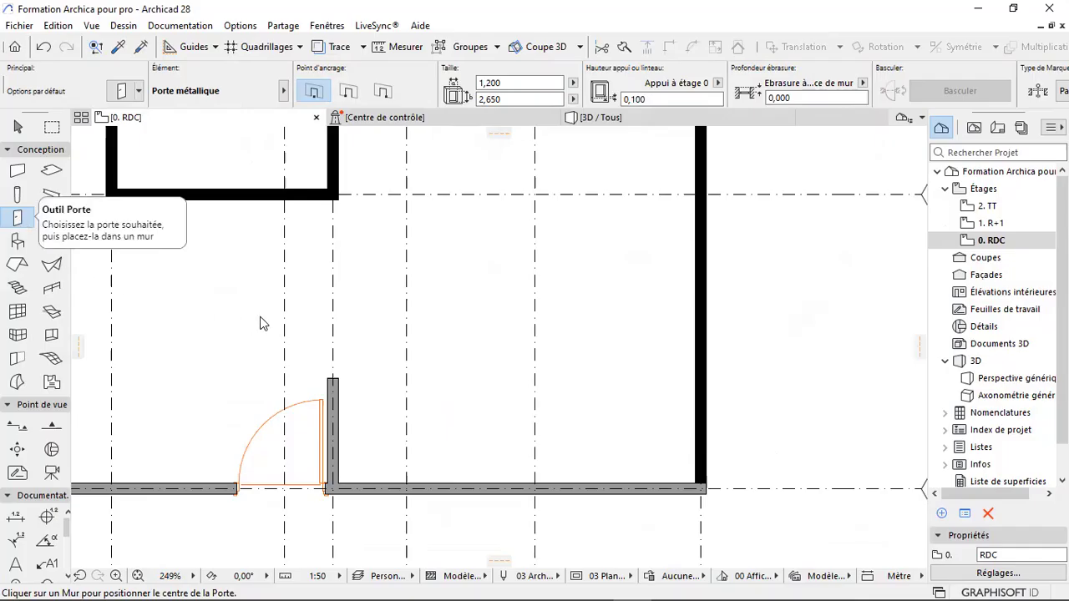
pyautogui.hotkey('ctrl', 't')
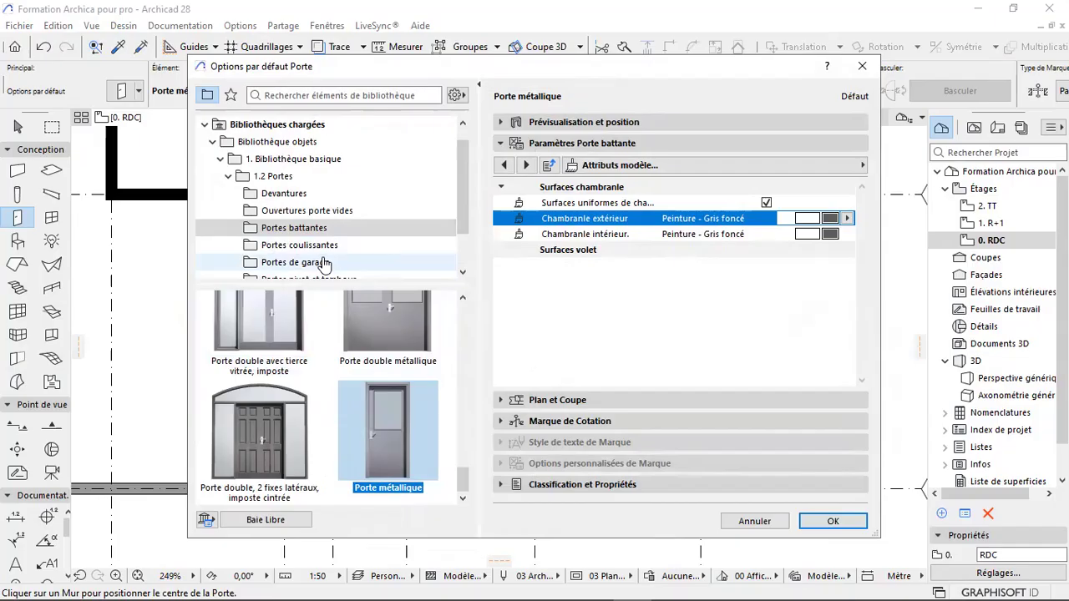
pyautogui.click(326, 264)
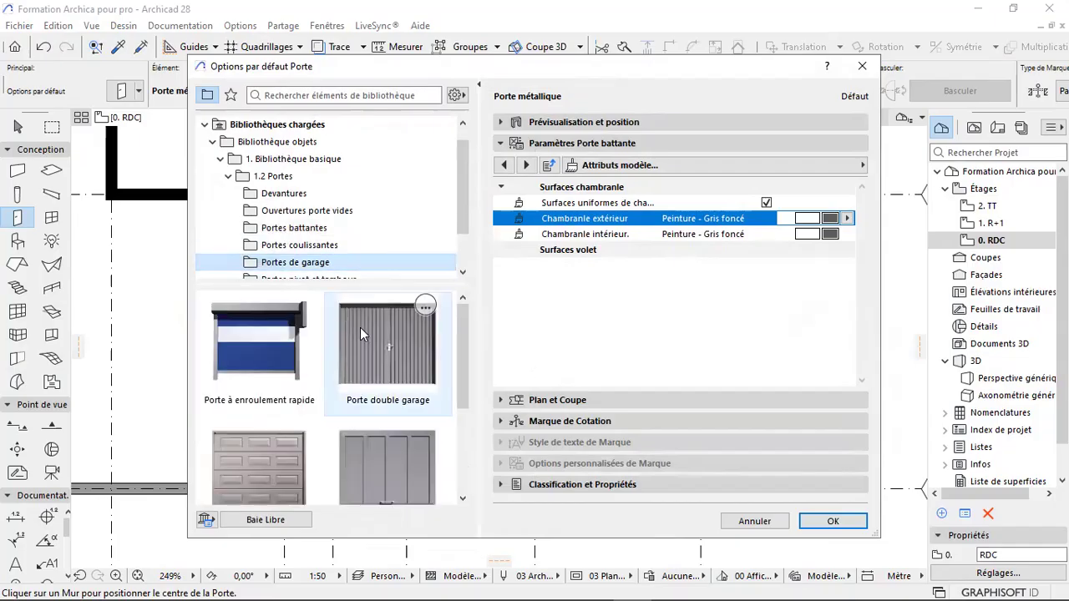
pyautogui.click(388, 341)
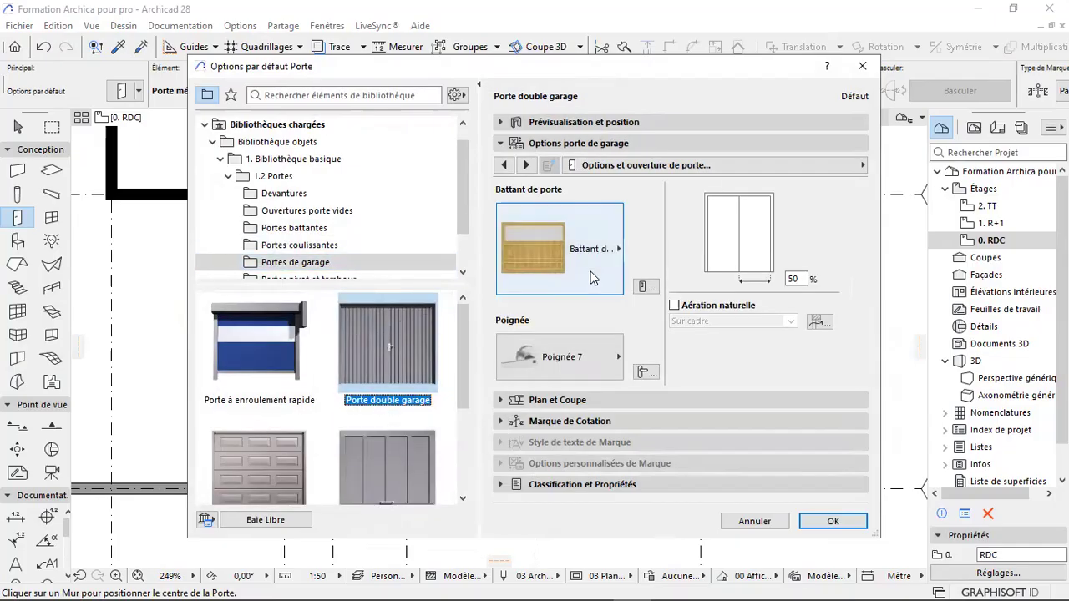
# - Give the double garage door Style 3 leaves and the Poignée fixe 1 handle, and apply the settings
pyautogui.click(605, 260)
pyautogui.click(675, 188)
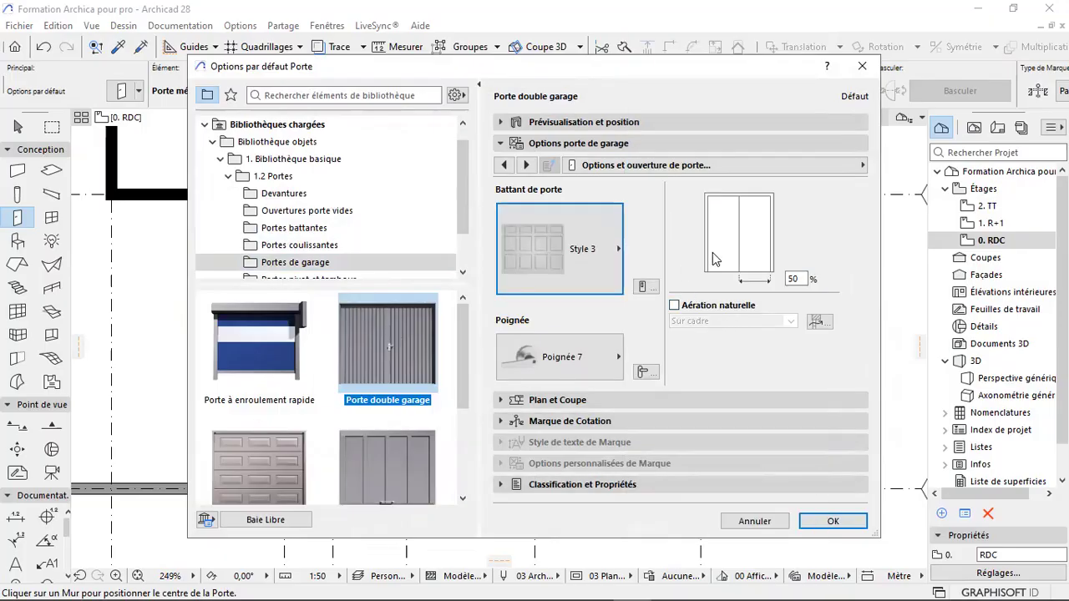
pyautogui.click(666, 166)
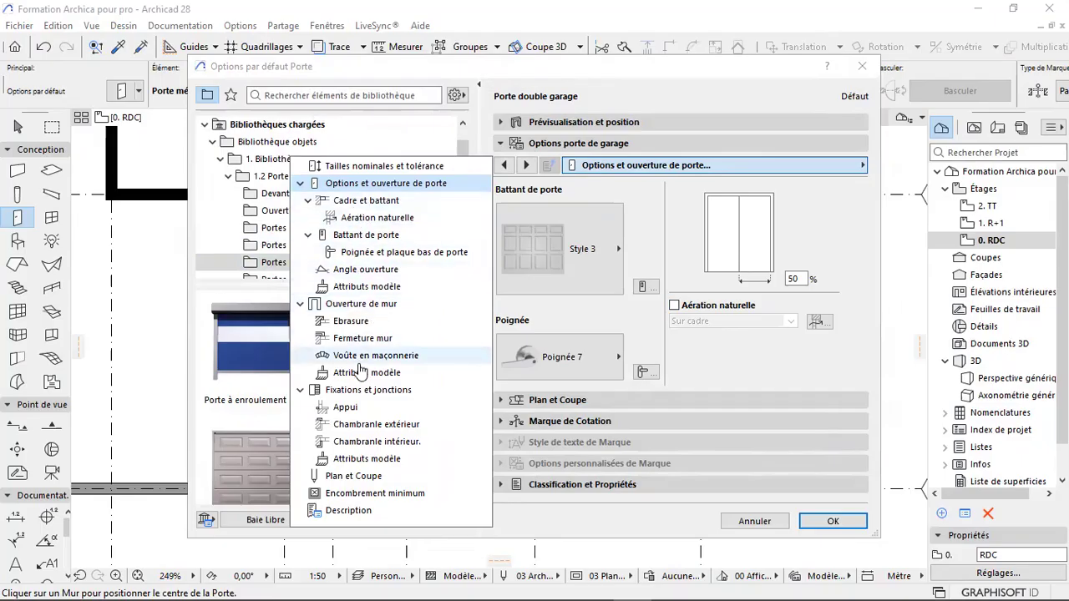
pyautogui.click(374, 253)
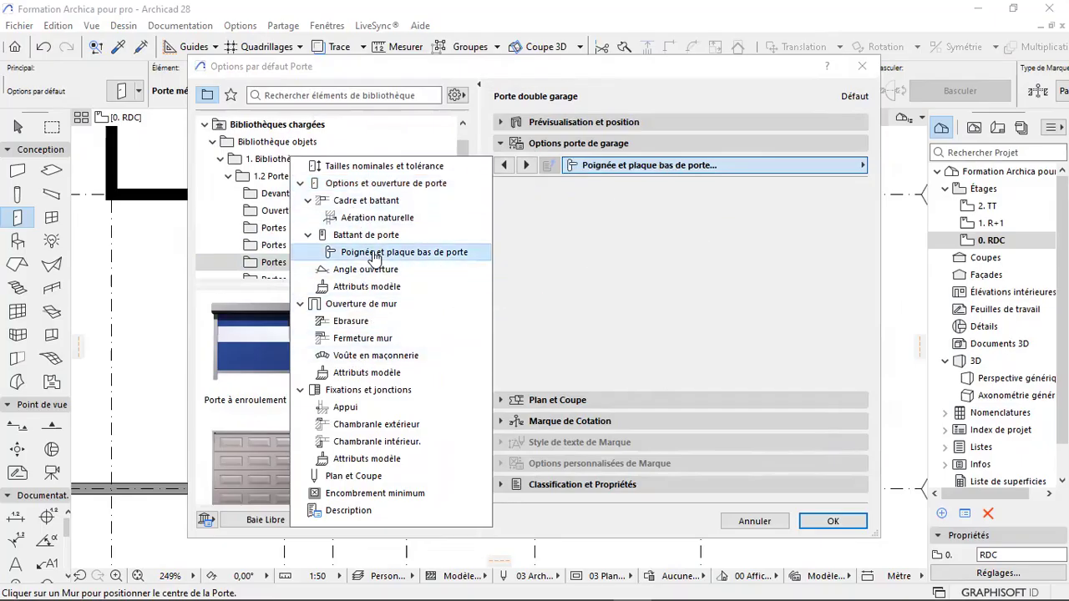
pyautogui.click(641, 225)
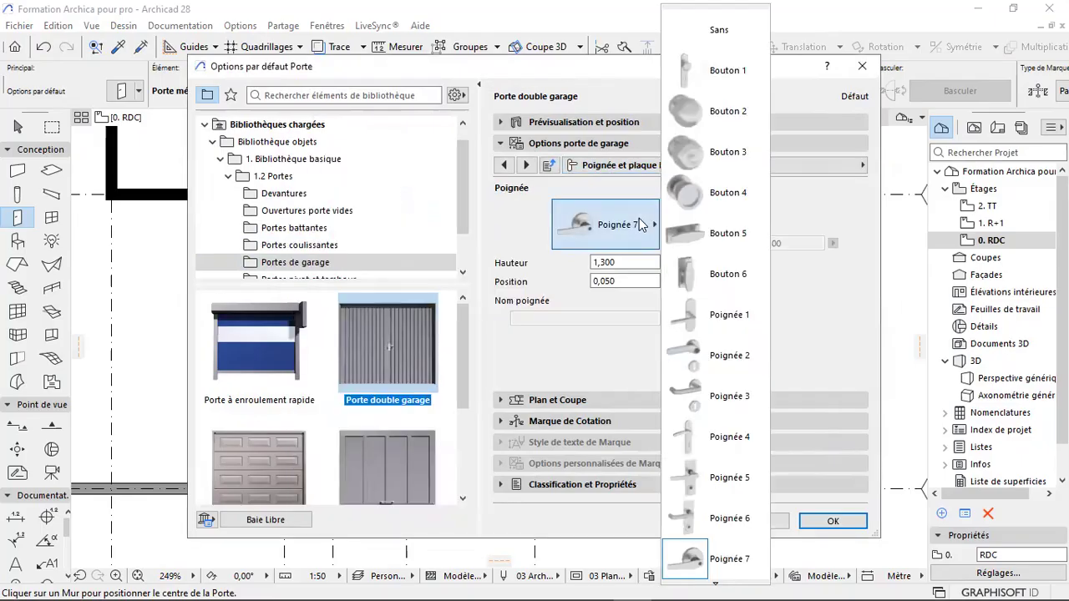
pyautogui.scroll(-1, 716, 510)
pyautogui.scroll(-4, 723, 522)
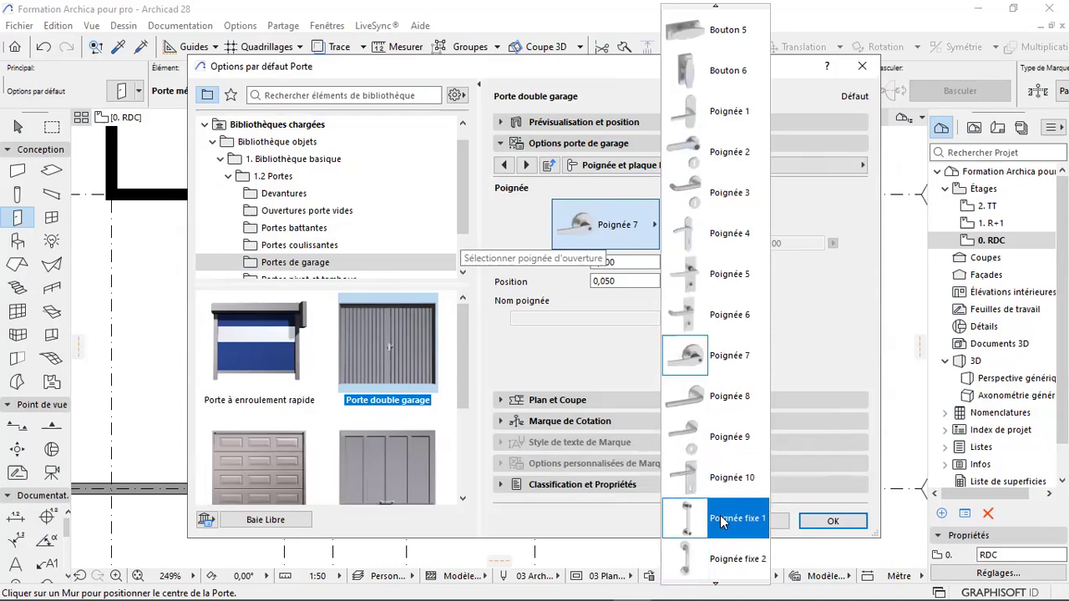
pyautogui.scroll(-2, 718, 495)
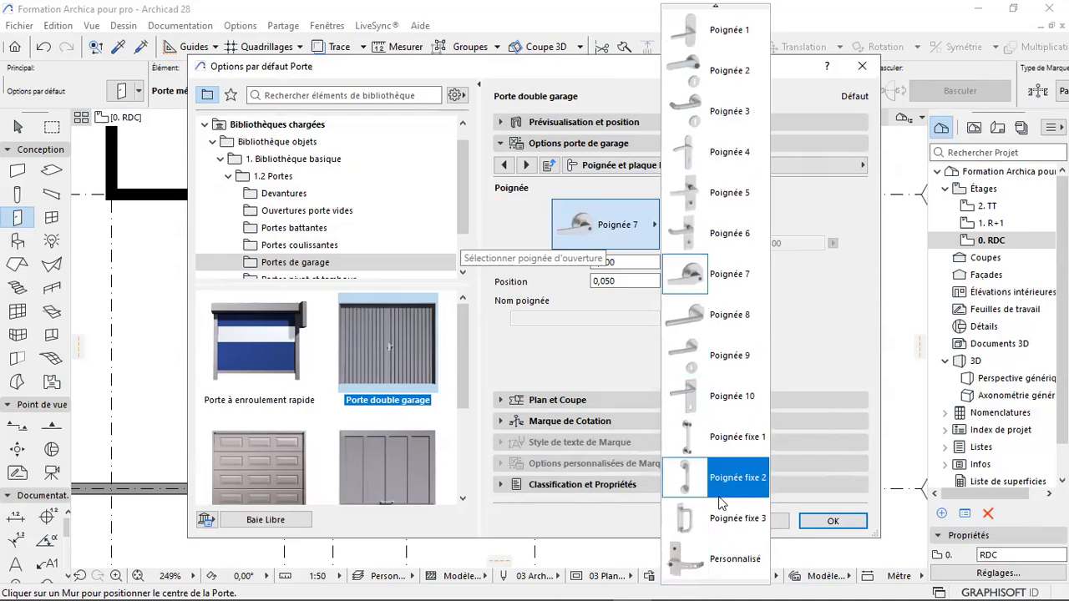
pyautogui.scroll(3, 715, 480)
pyautogui.scroll(1, 707, 401)
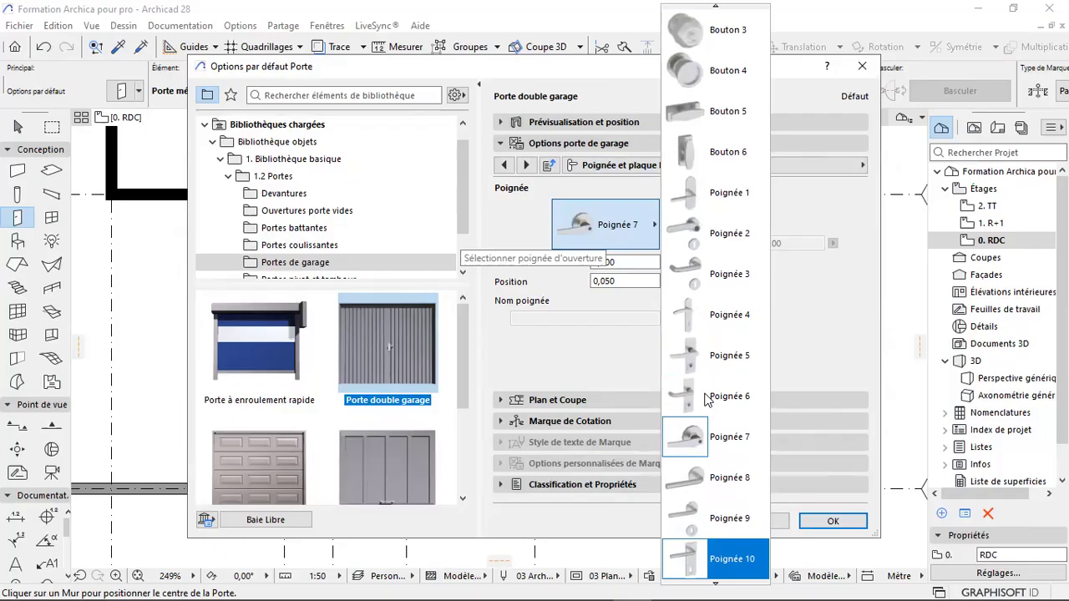
pyautogui.scroll(3, 709, 399)
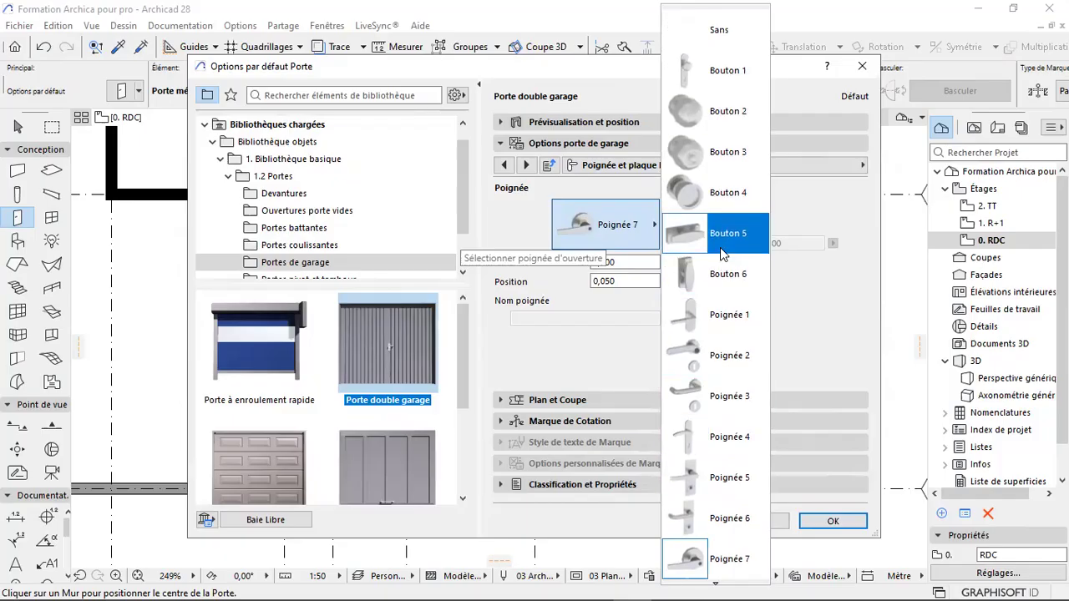
pyautogui.scroll(-2, 704, 478)
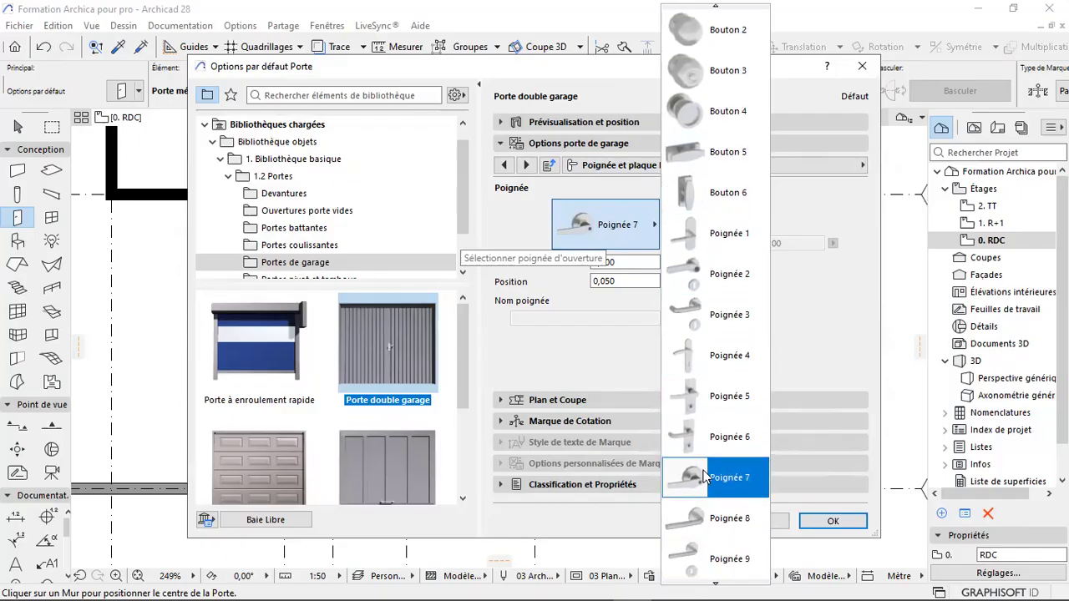
pyautogui.scroll(-4, 702, 467)
pyautogui.scroll(-1, 698, 446)
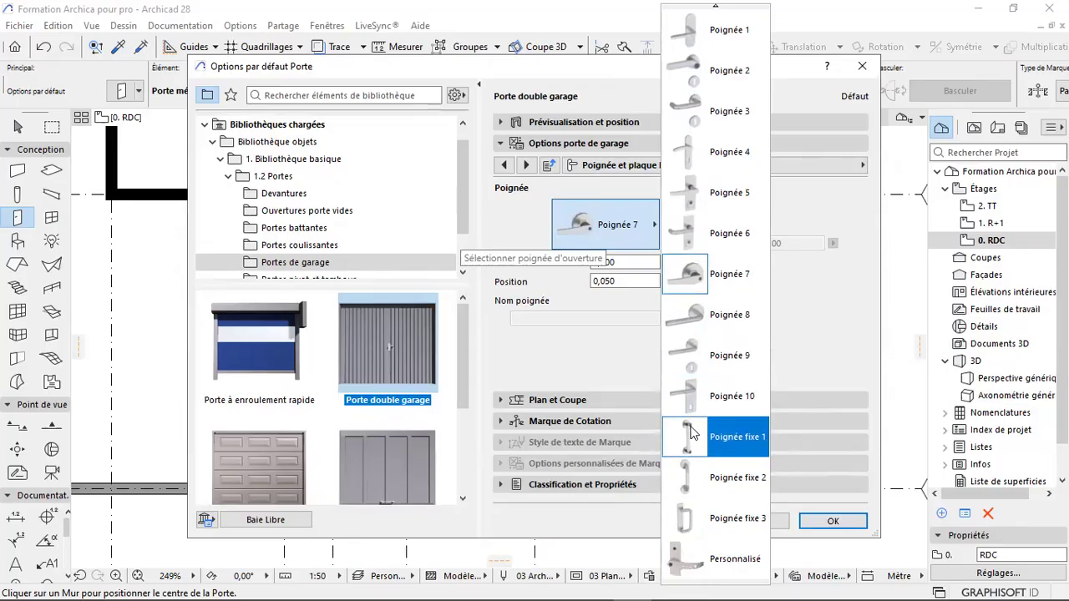
pyautogui.scroll(2, 700, 349)
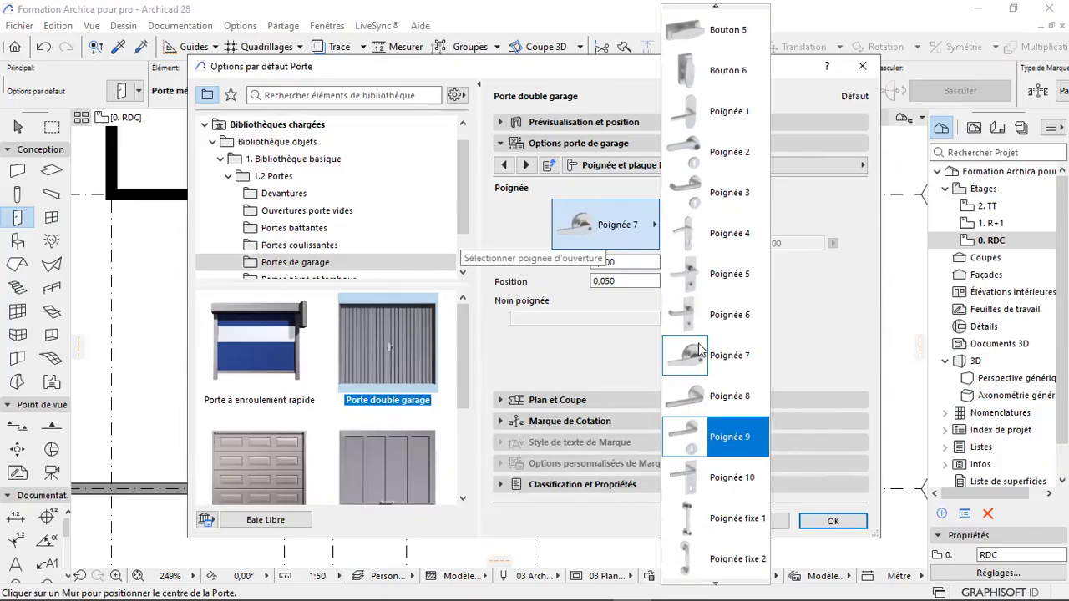
pyautogui.scroll(5, 699, 349)
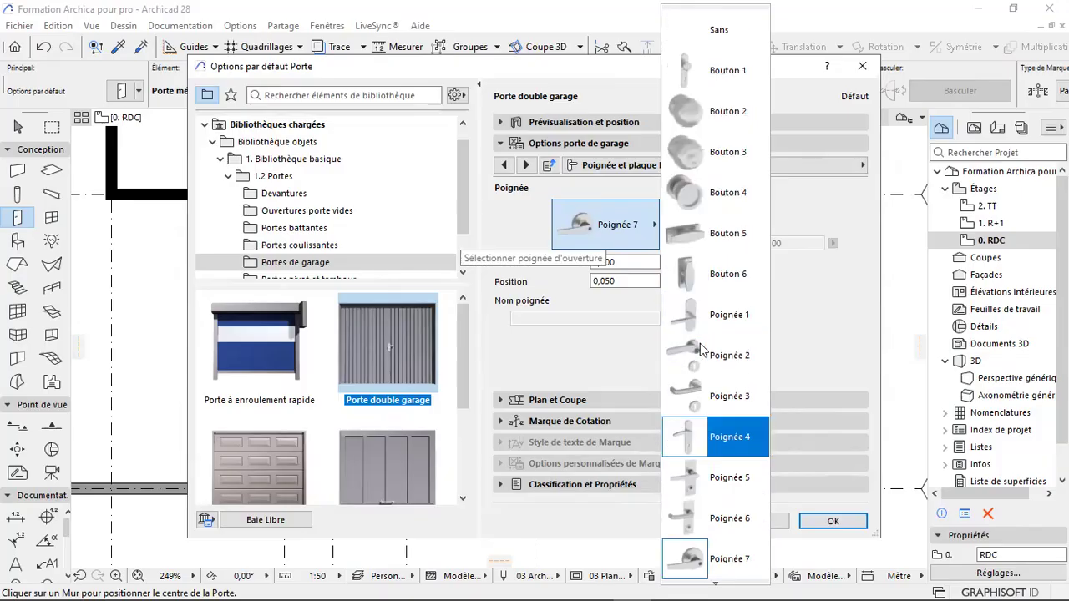
pyautogui.scroll(-7, 709, 406)
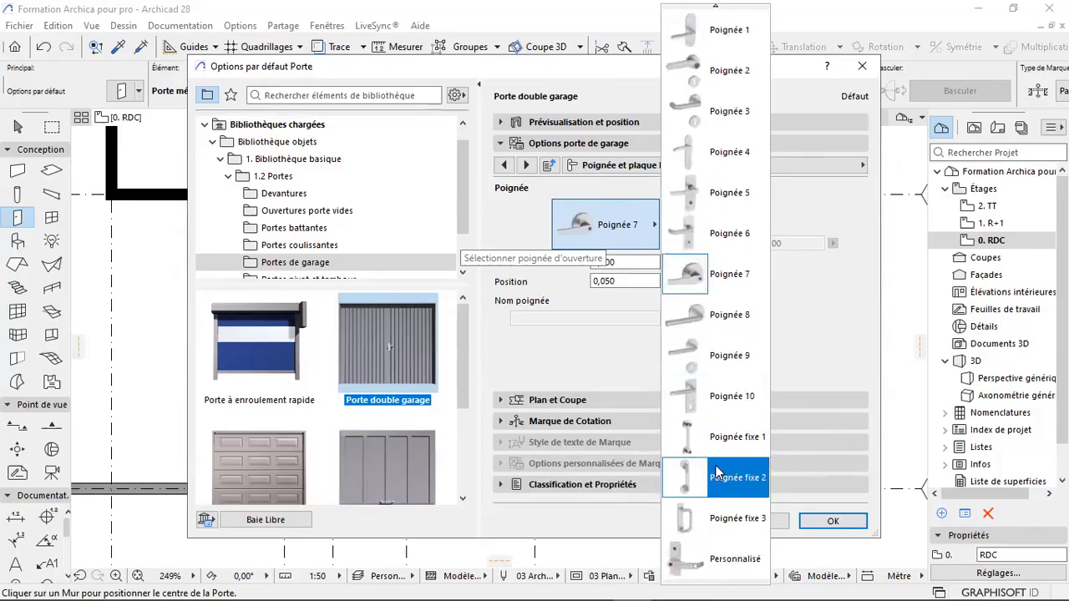
pyautogui.click(709, 434)
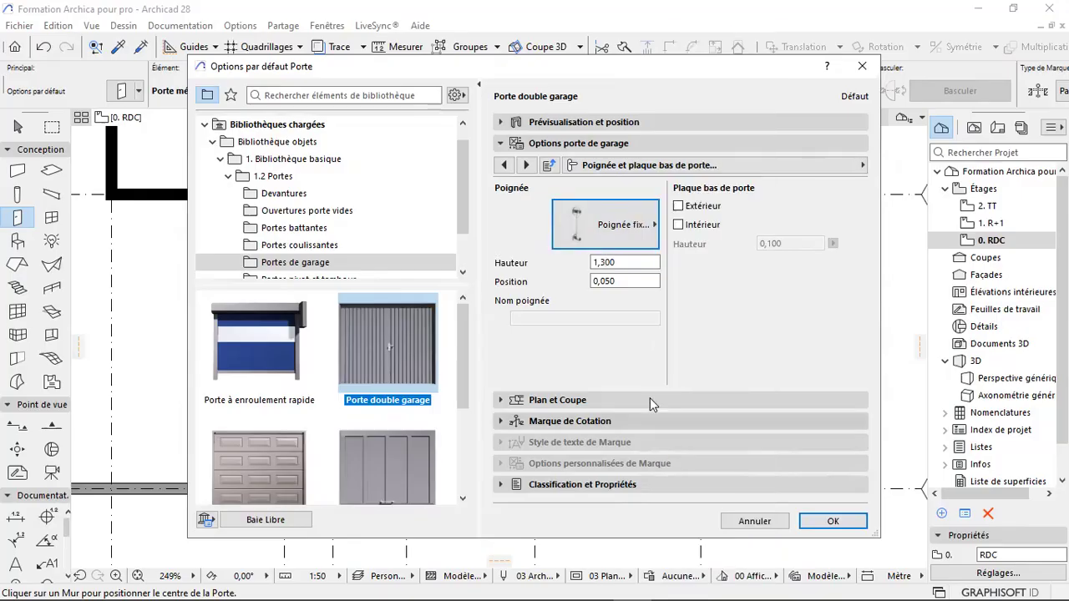
pyautogui.click(631, 262)
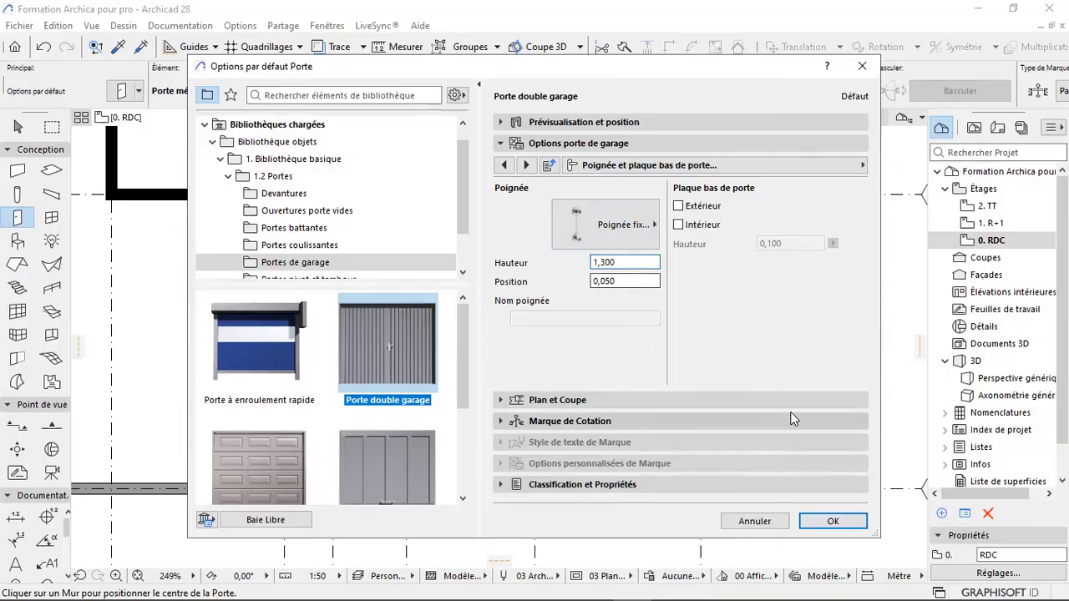
pyautogui.click(833, 521)
# - Set the default double garage door's width to 3,000
pyautogui.scroll(-2, 549, 479)
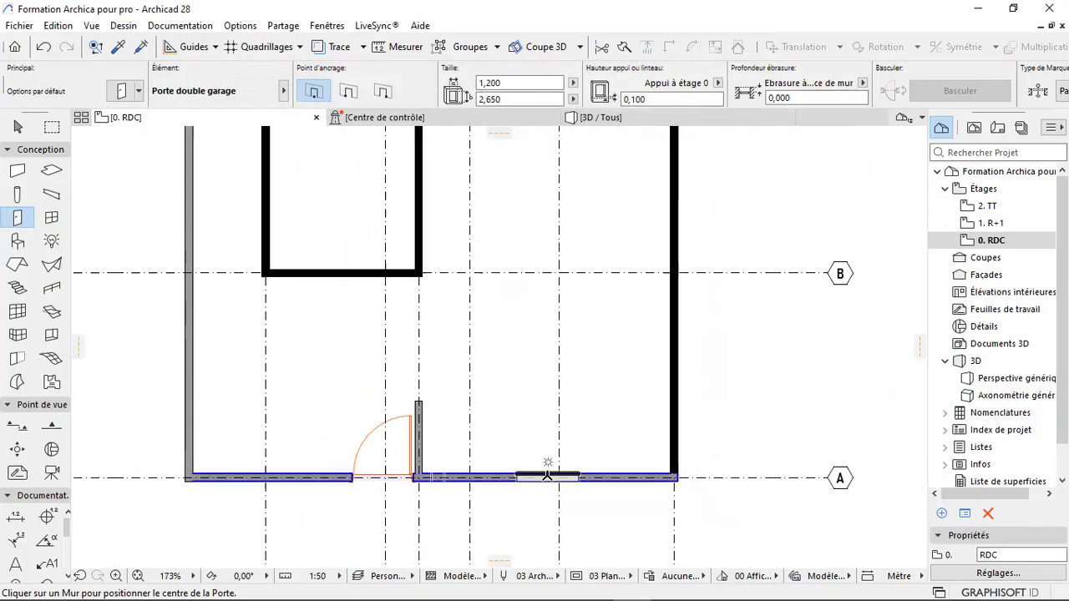
pyautogui.click(501, 82)
pyautogui.write('3,000')
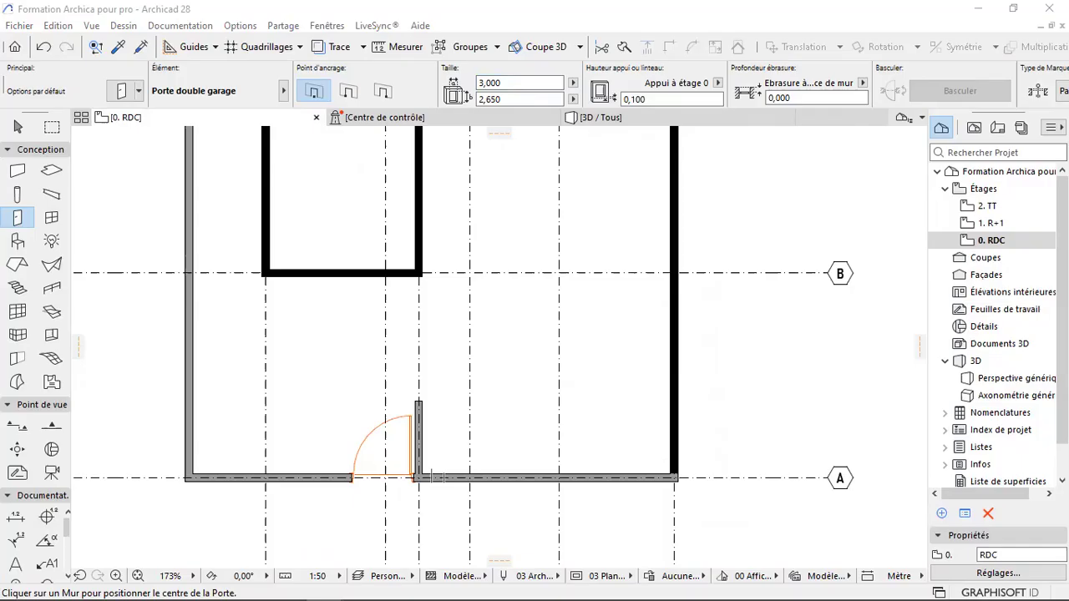
# - Place the 3 m double garage door in the axis A wall, roughly midway between the short partition and the thick side wall, opening inward
pyautogui.scroll(3, 544, 425)
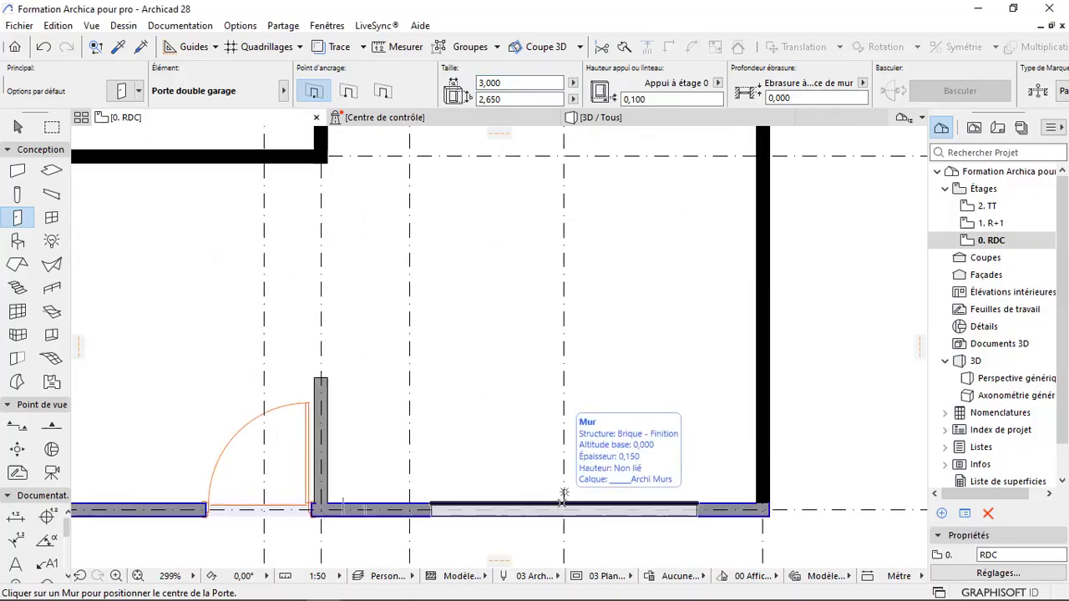
pyautogui.scroll(1, 551, 497)
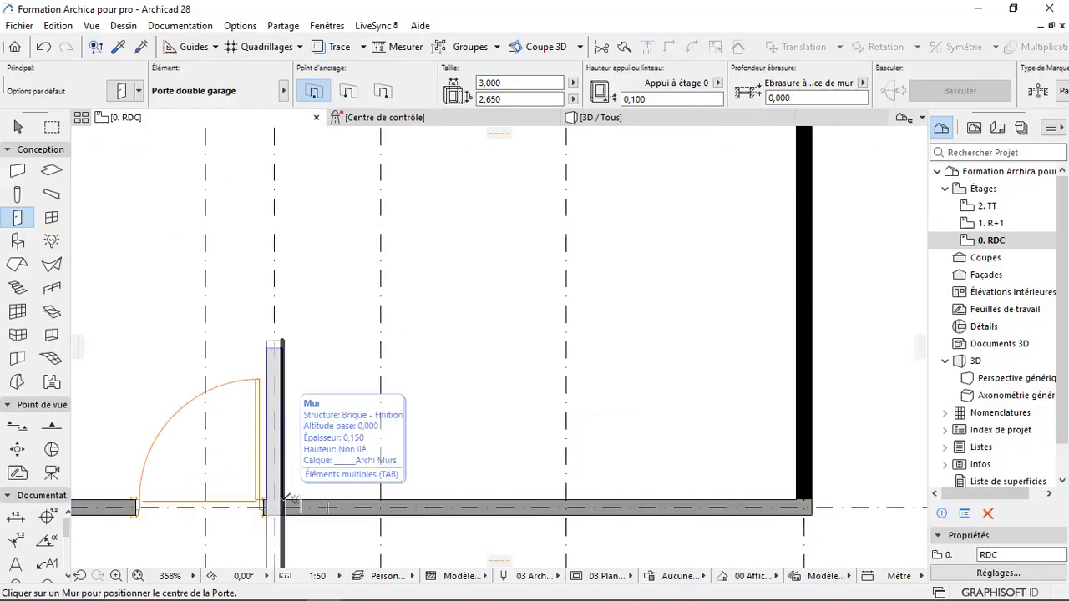
pyautogui.scroll(-2, 307, 461)
pyautogui.scroll(3, 335, 496)
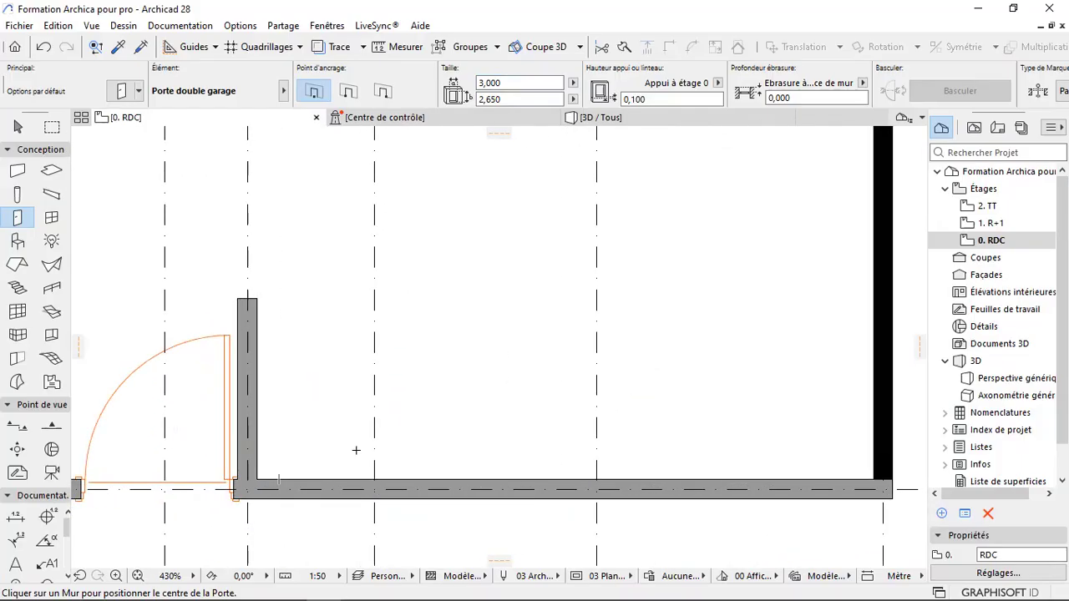
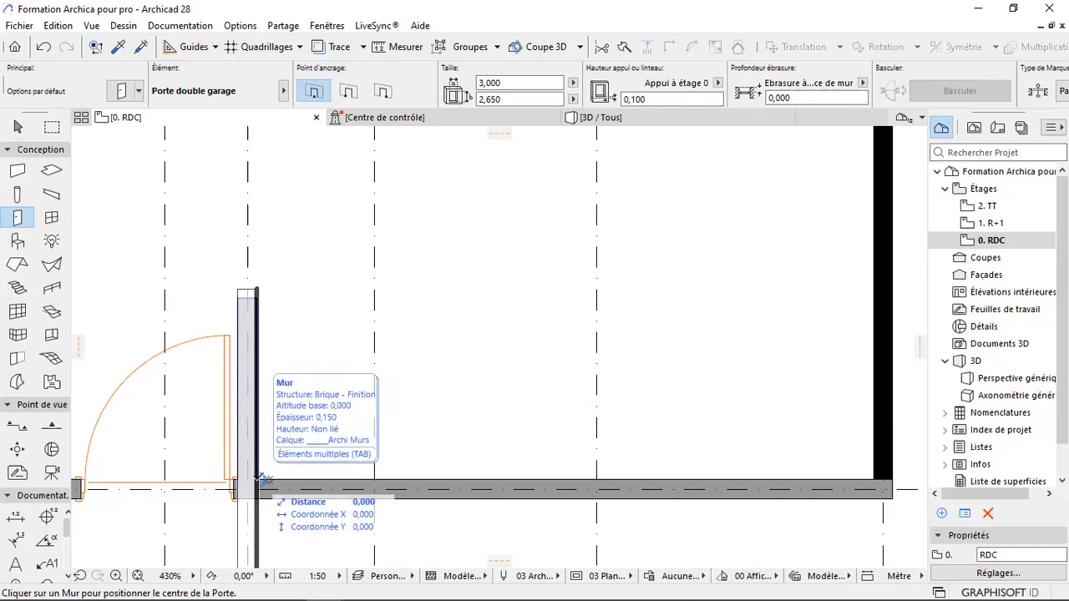
pyautogui.click(257, 478)
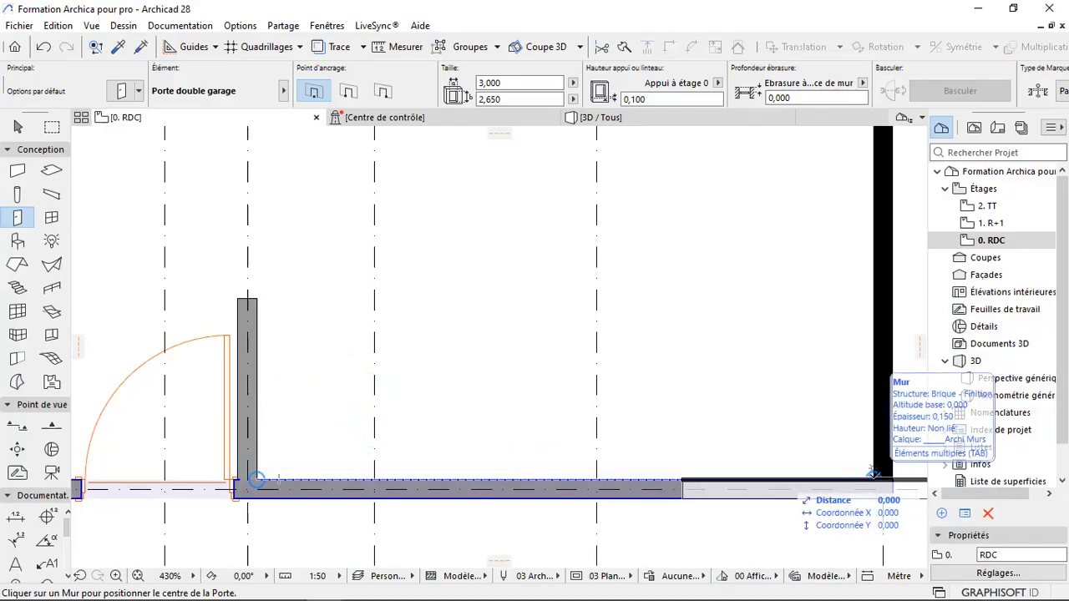
pyautogui.click(872, 481)
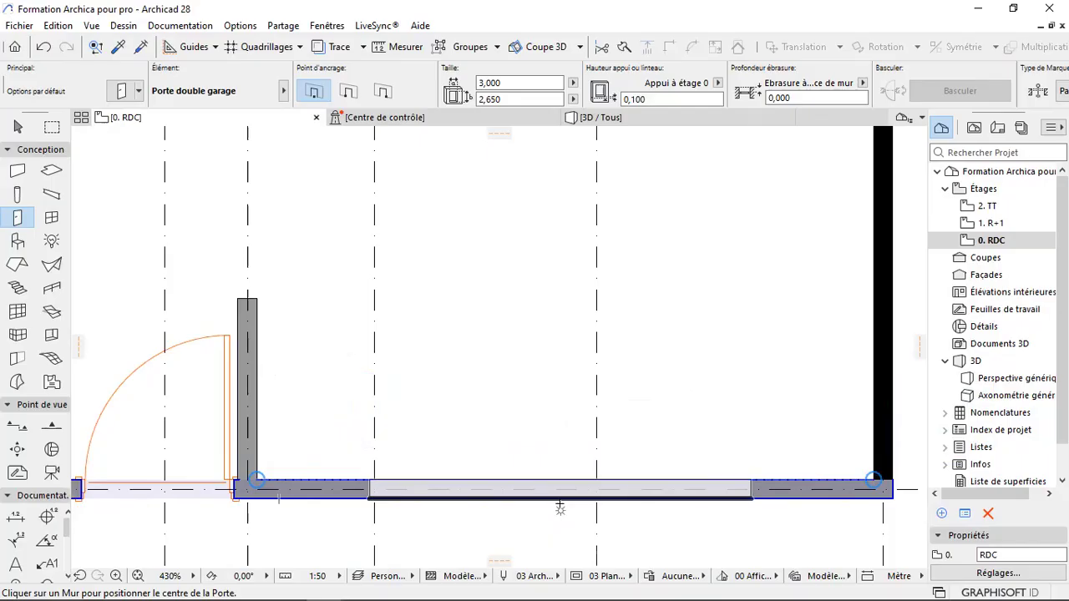
pyautogui.click(560, 506)
pyautogui.scroll(-3, 553, 406)
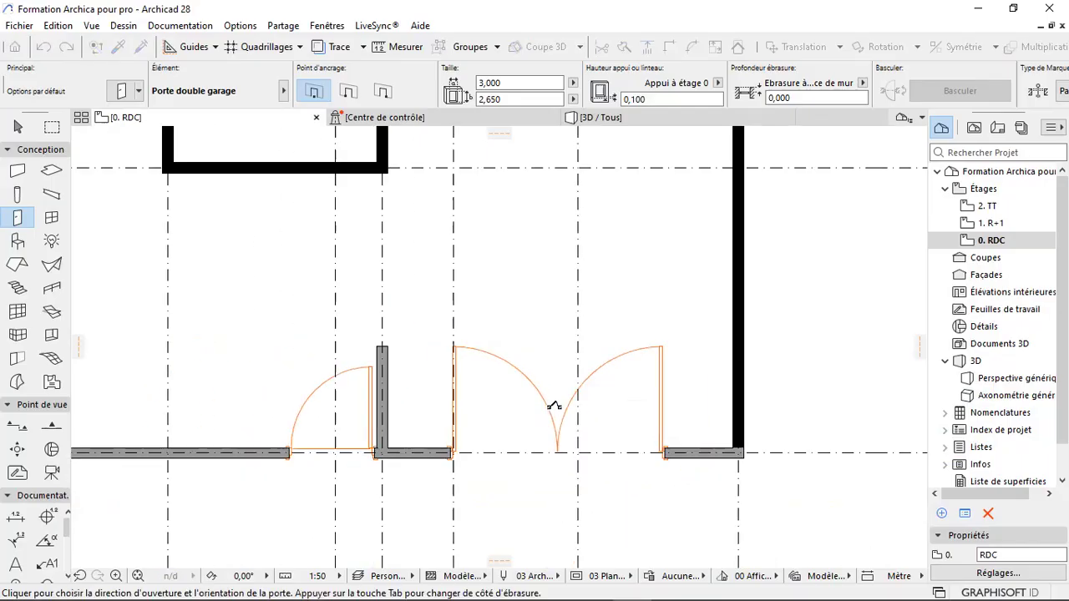
pyautogui.scroll(-1, 553, 406)
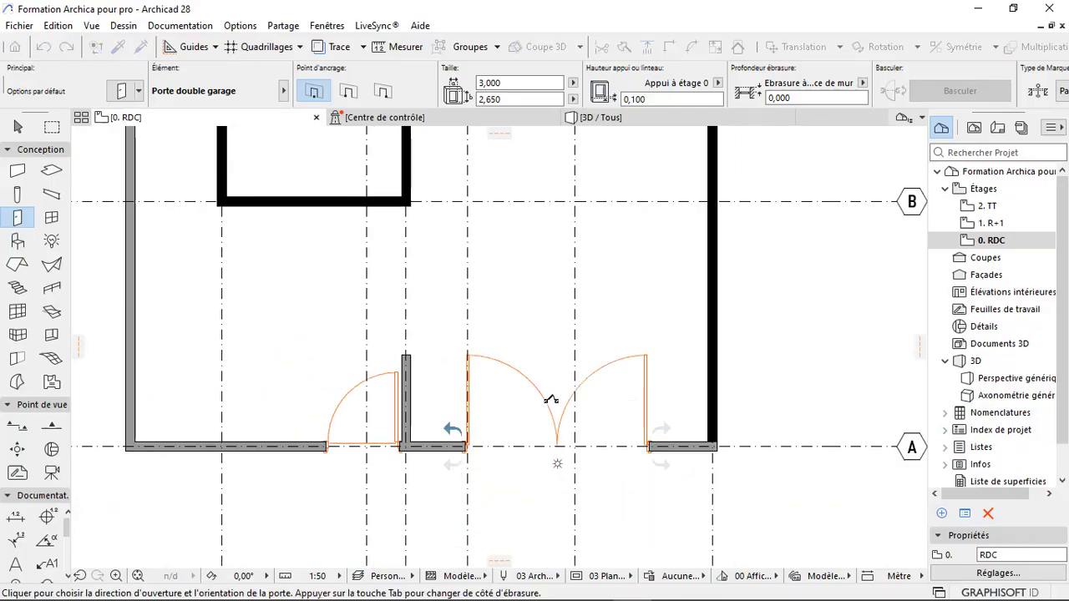
pyautogui.scroll(-2, 551, 400)
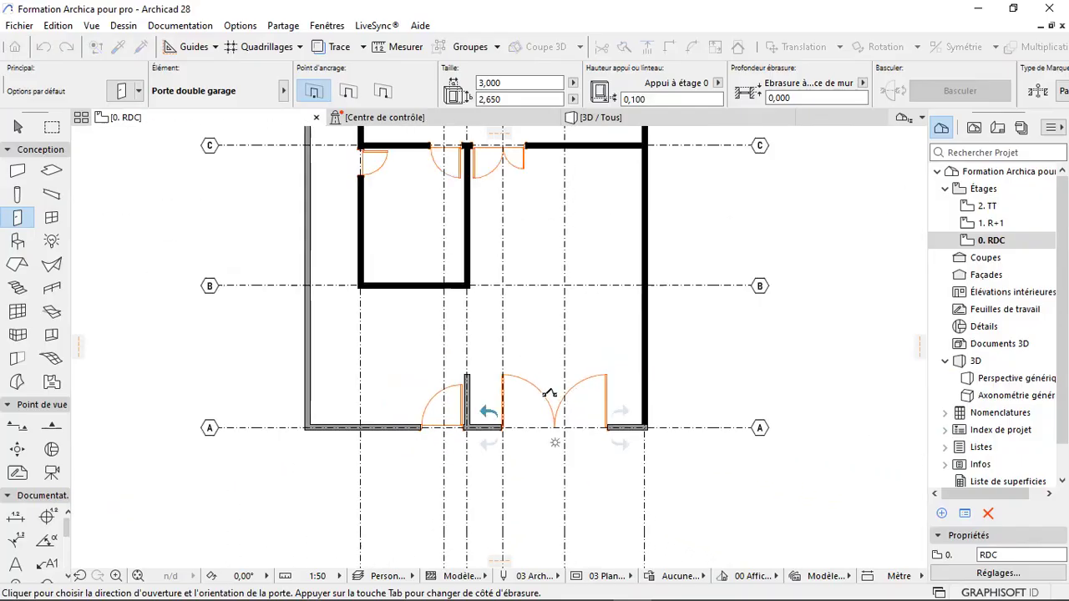
pyautogui.scroll(1, 549, 393)
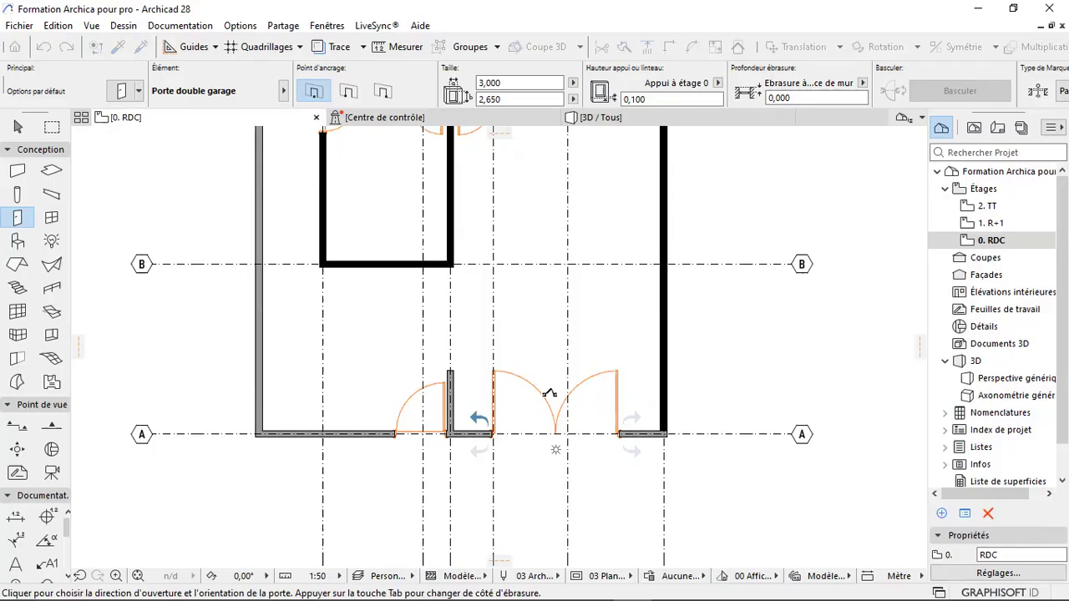
pyautogui.click(548, 394)
pyautogui.scroll(3, 548, 393)
pyautogui.scroll(-5, 548, 416)
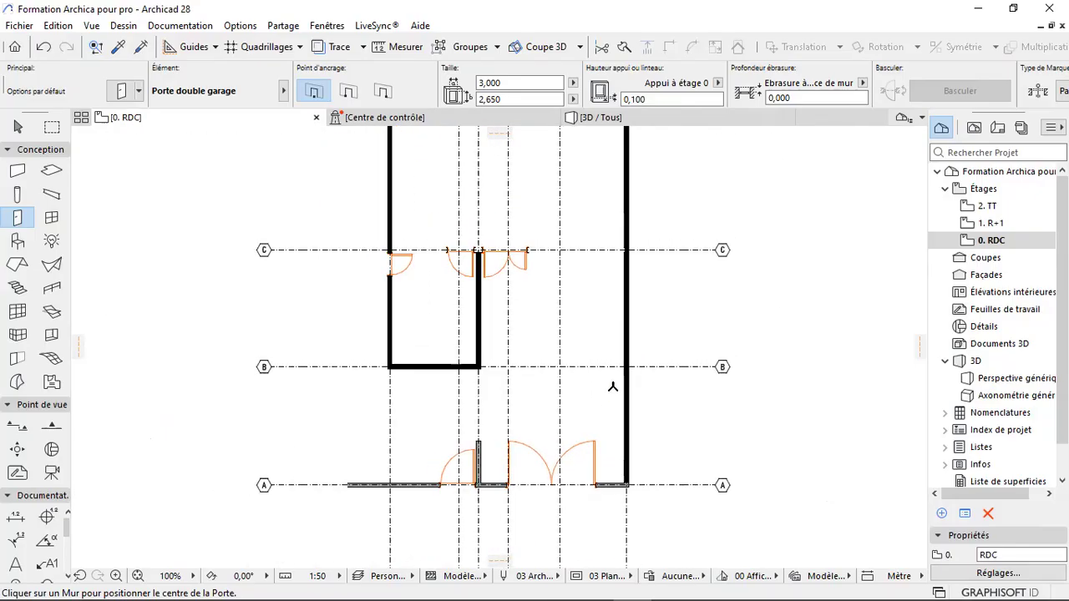
# - Measure from the partition wall's end at axis C down towards the axis A wall
pyautogui.scroll(2, 590, 375)
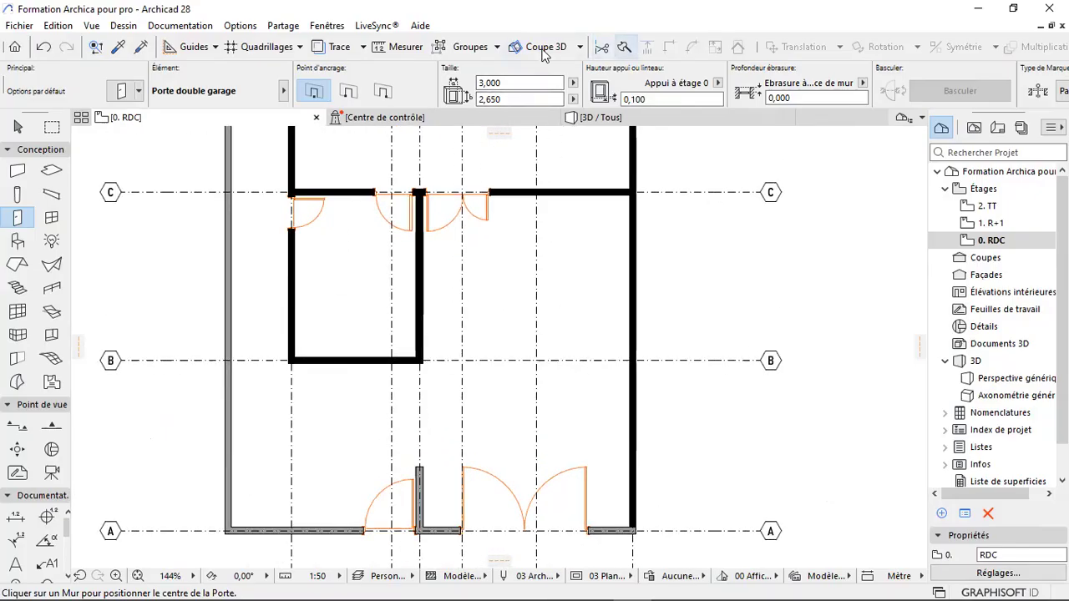
pyautogui.click(407, 48)
pyautogui.click(420, 194)
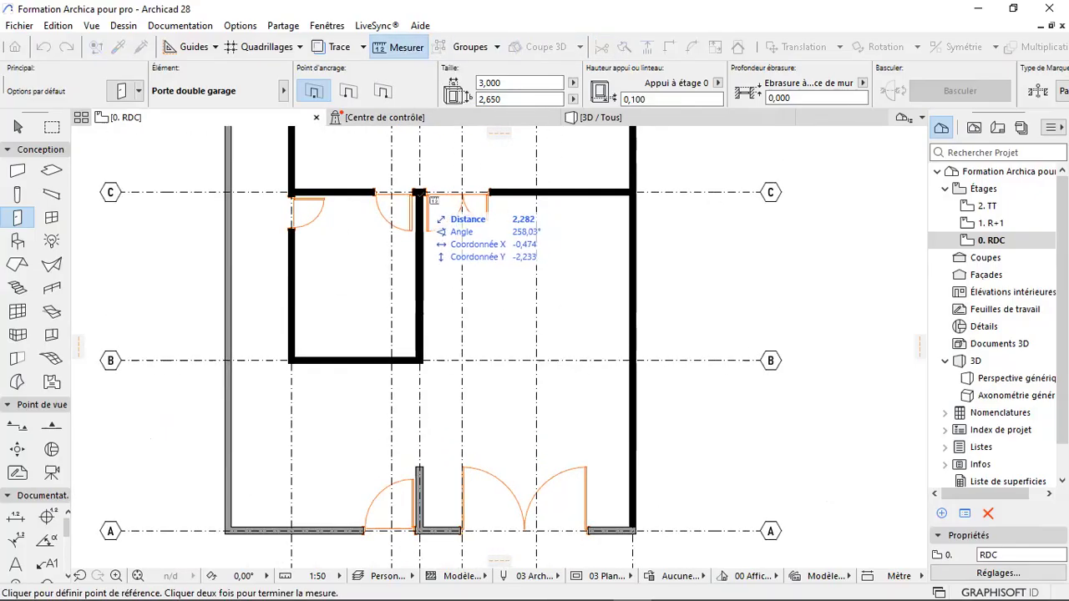
pyautogui.click(421, 281)
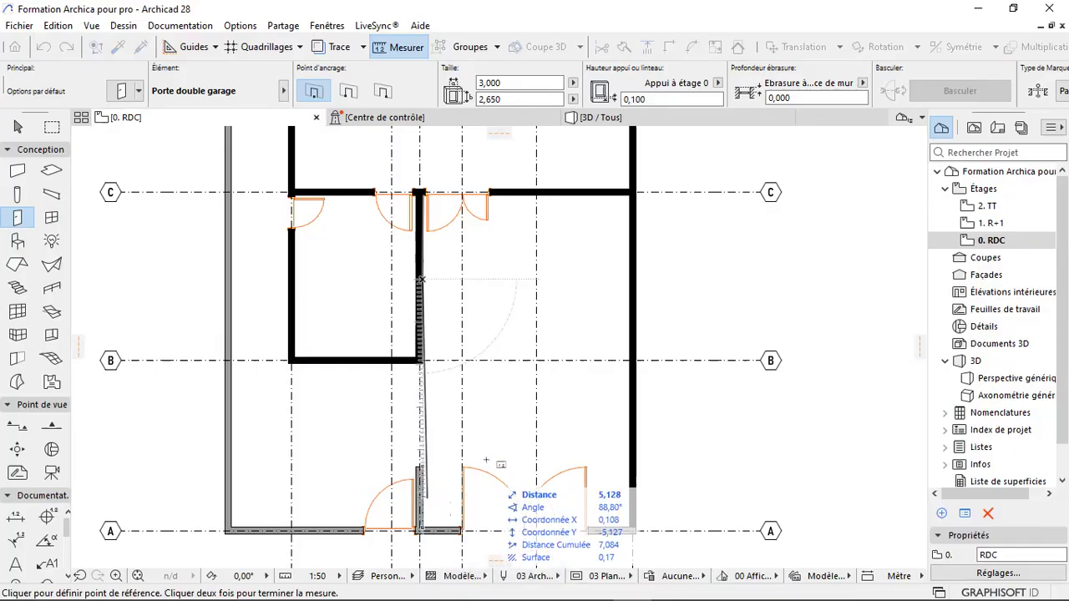
pyautogui.press('Escape')
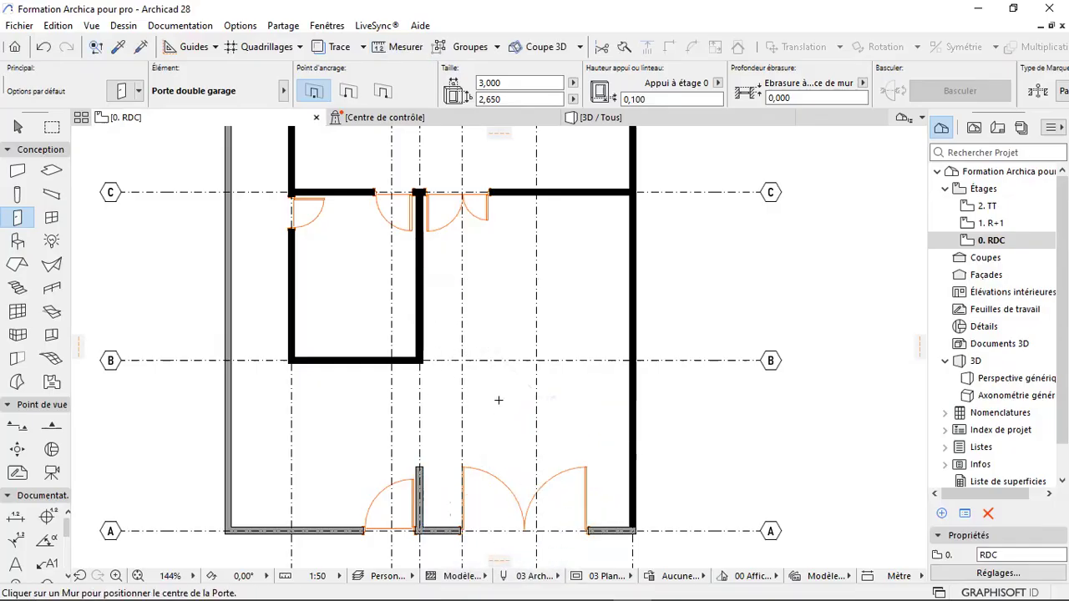
# - Set the placed double garage door's width to 2,600
pyautogui.scroll(4, 521, 505)
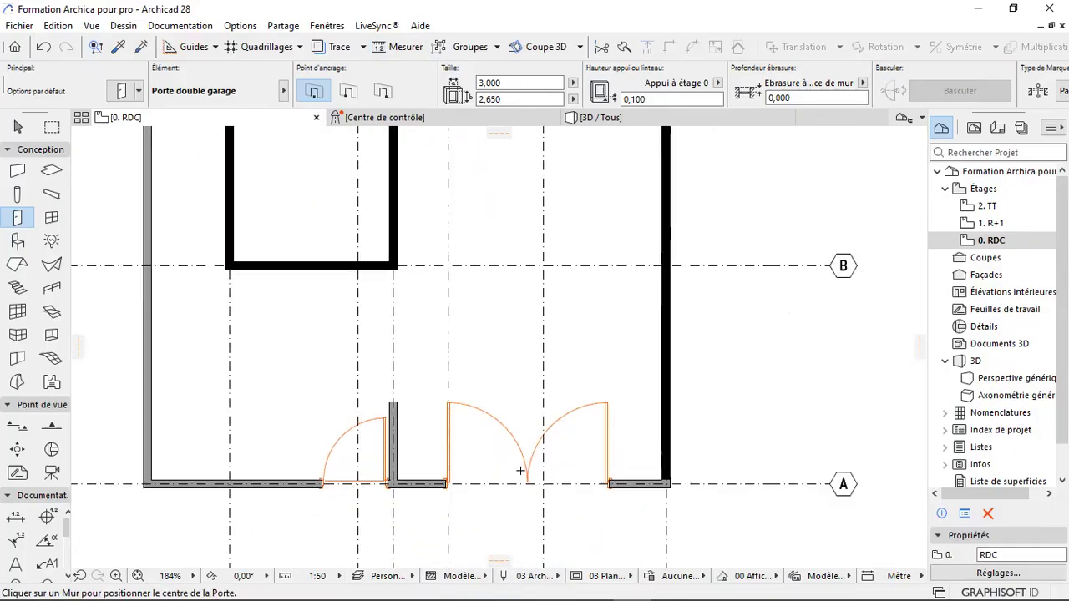
pyautogui.keyDown('shift'); pyautogui.click(623, 399); pyautogui.keyUp('shift')
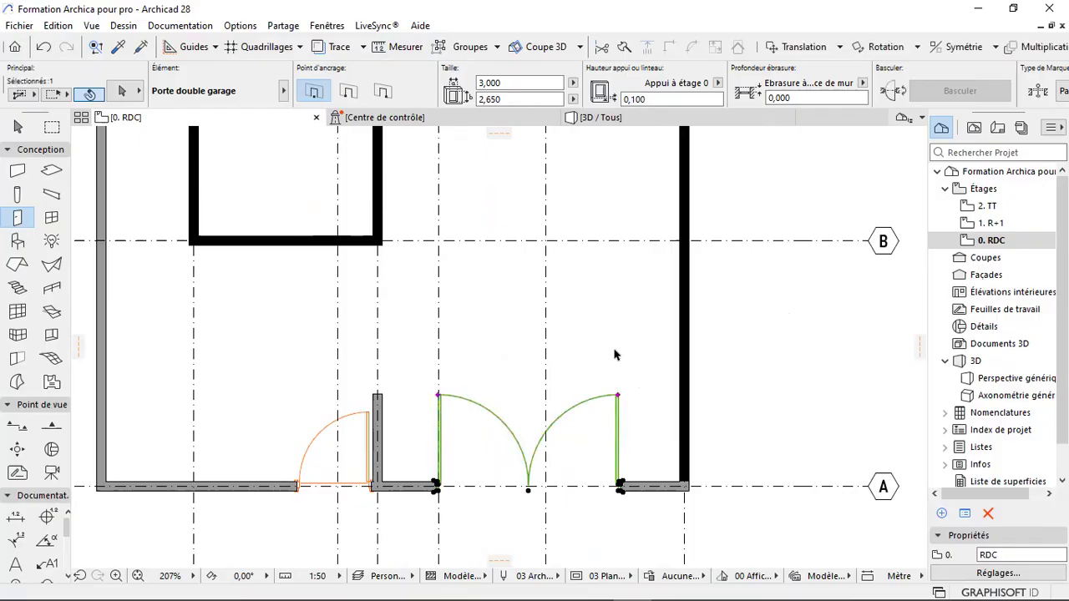
pyautogui.click(512, 82)
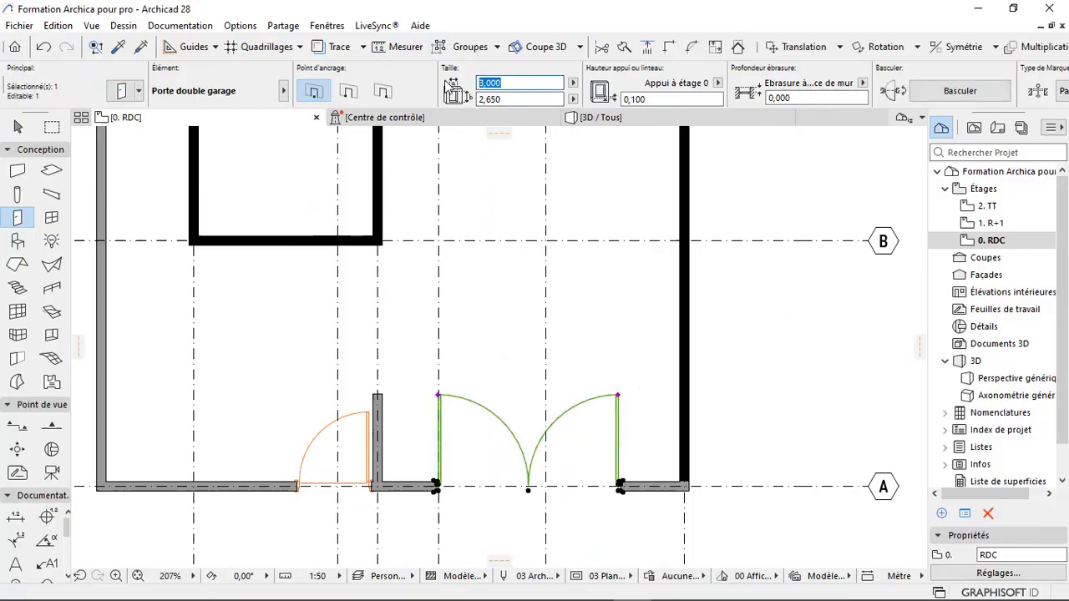
pyautogui.write('2,6')
pyautogui.press('Return')
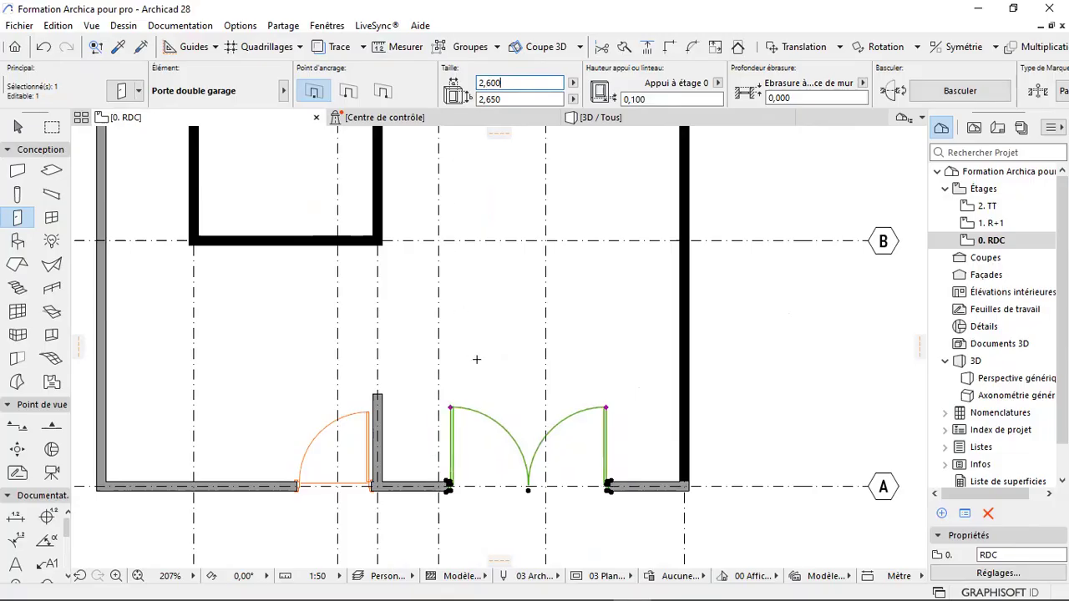
pyautogui.press('Escape')
pyautogui.scroll(-2, 518, 399)
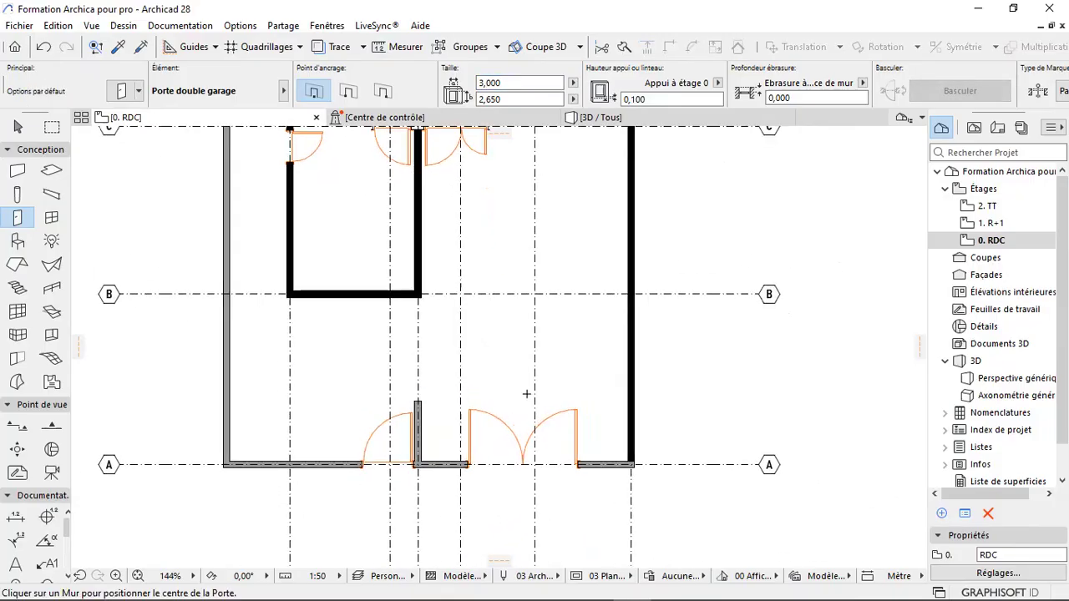
# - Measure straight up from the tip of the garage door's left leaf to the axis C wall
pyautogui.scroll(2, 563, 404)
pyautogui.scroll(-3, 520, 446)
pyautogui.scroll(1, 446, 182)
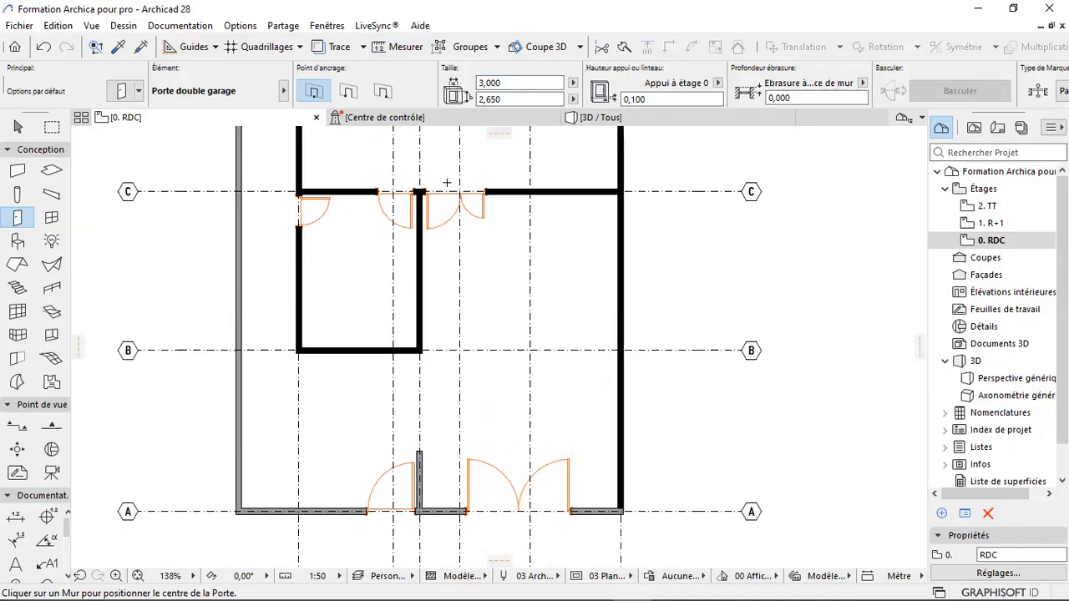
pyautogui.click(404, 47)
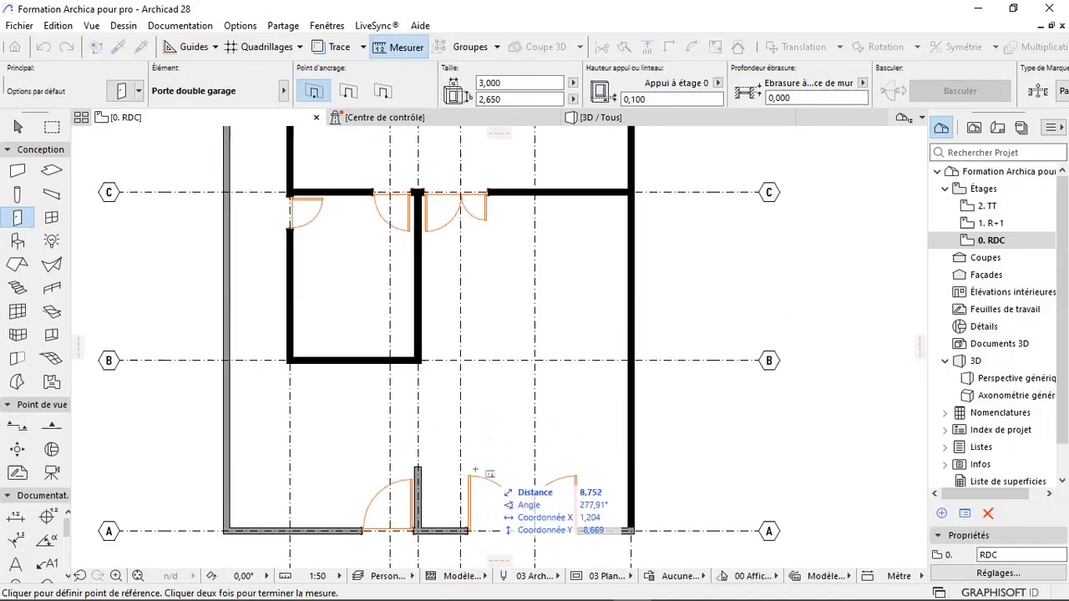
pyautogui.click(469, 477)
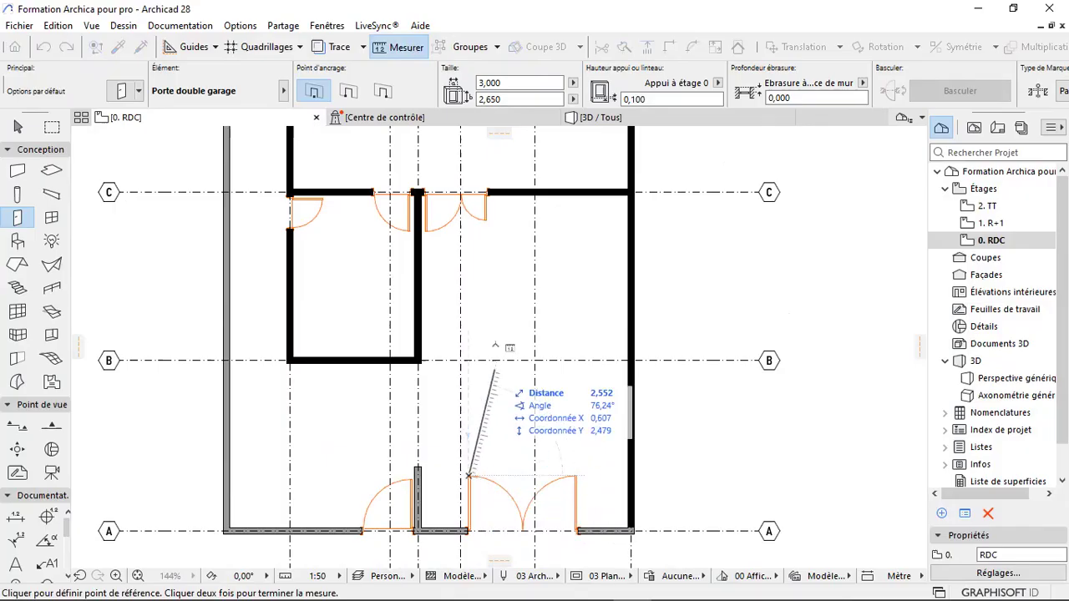
pyautogui.click(470, 267)
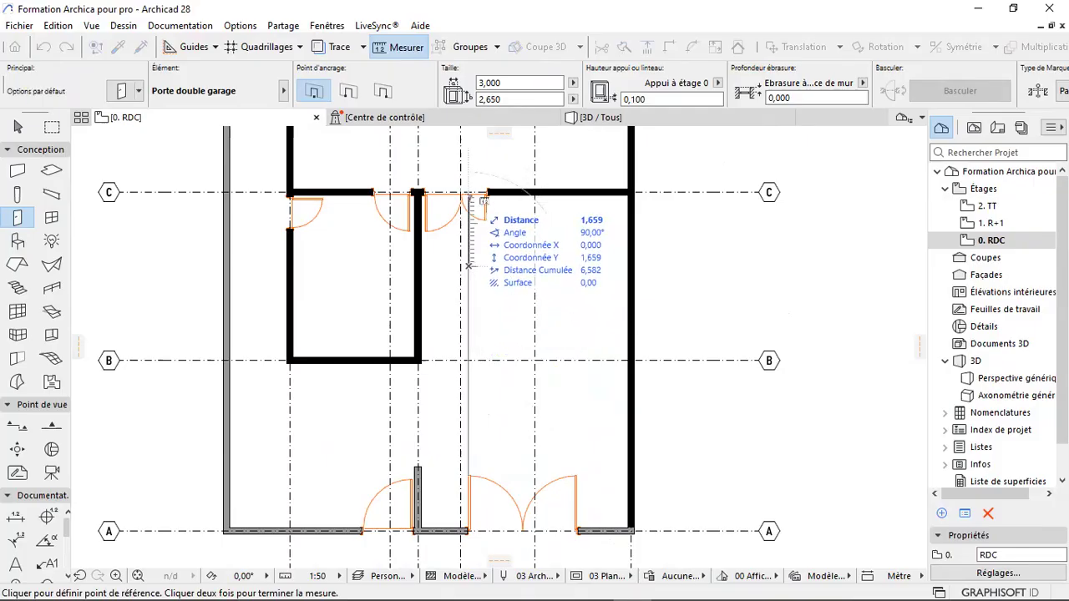
pyautogui.press('Escape')
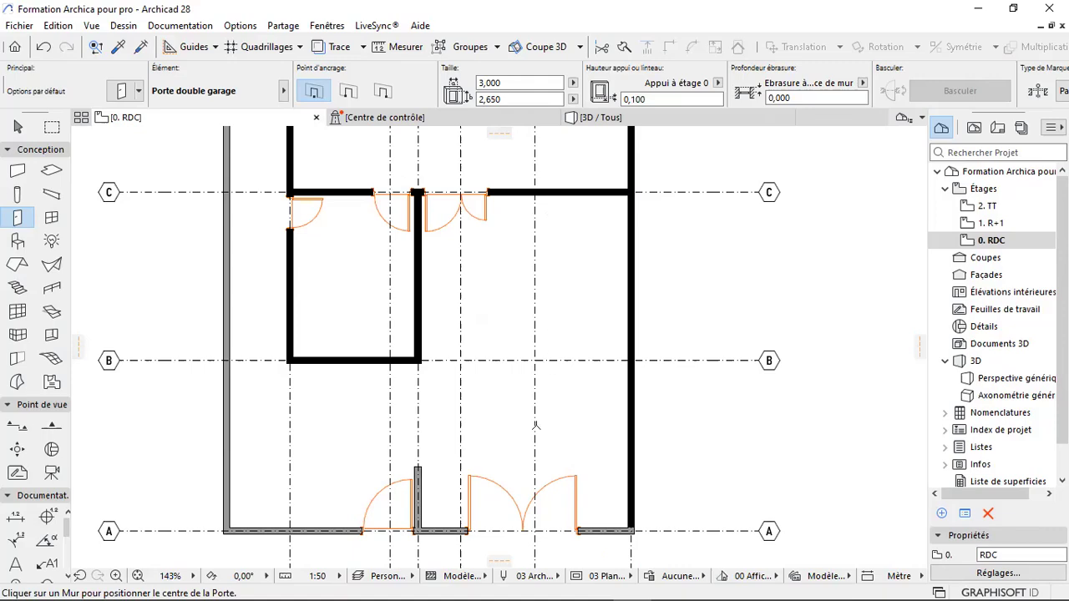
# - Examine the axis A entrance door and double garage door in the 3D view
pyautogui.scroll(2, 535, 426)
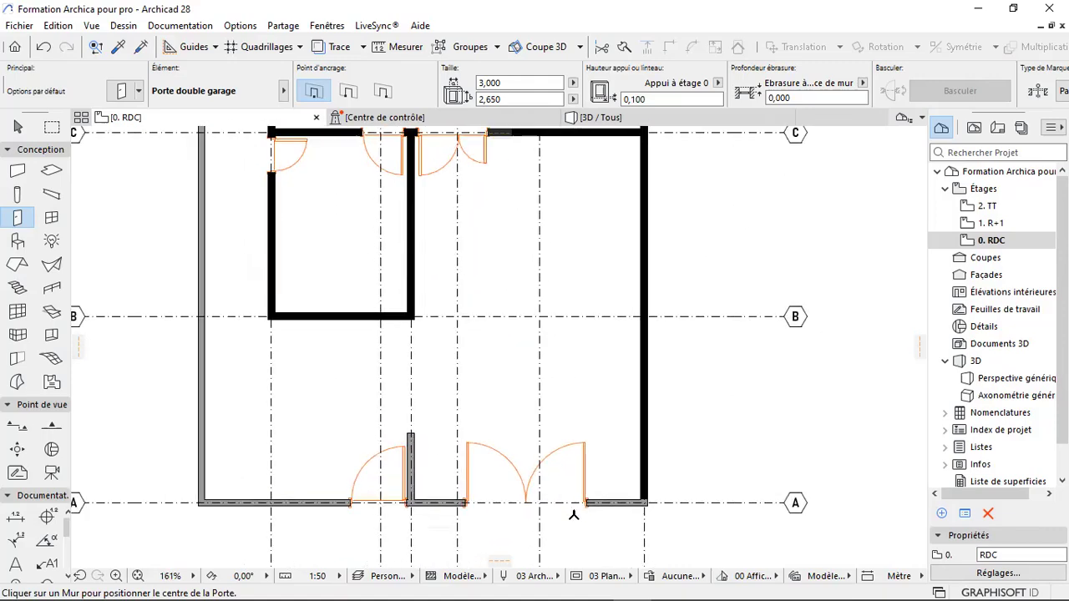
pyautogui.scroll(-2, 519, 424)
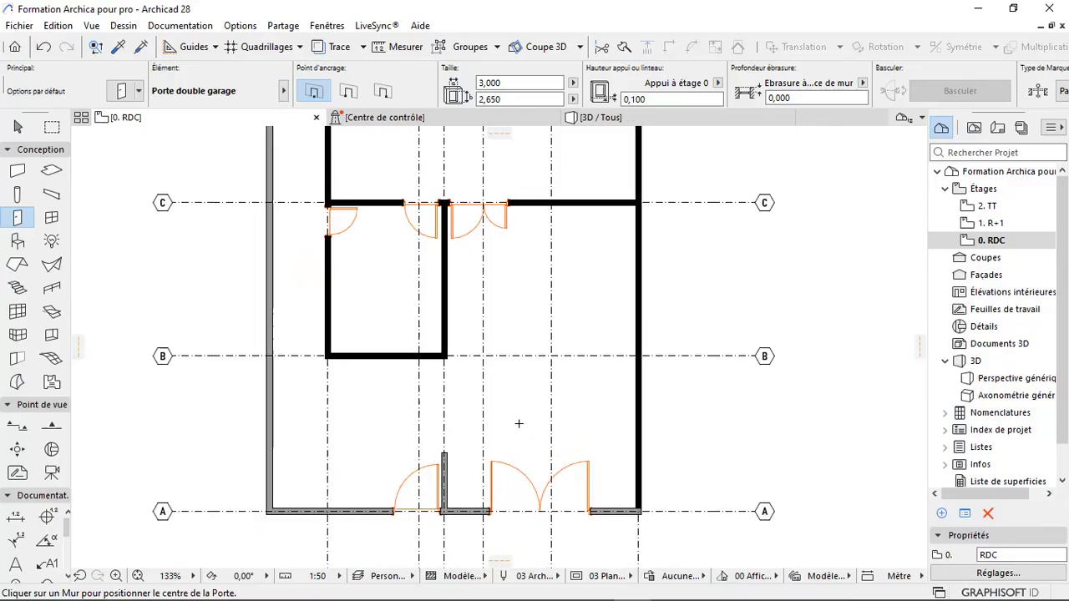
pyautogui.scroll(1, 519, 424)
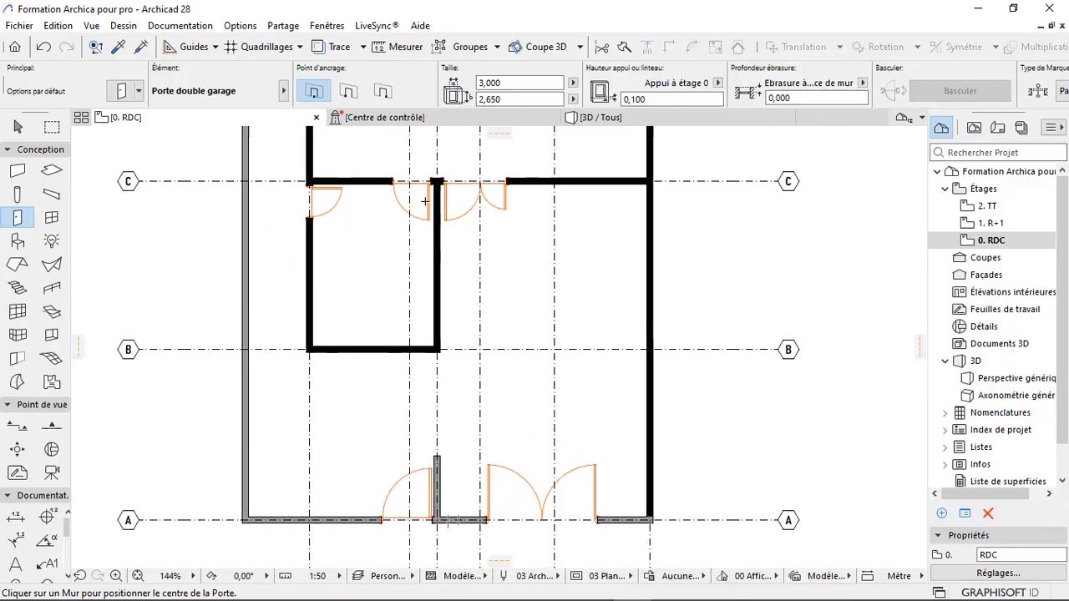
pyautogui.click(606, 119)
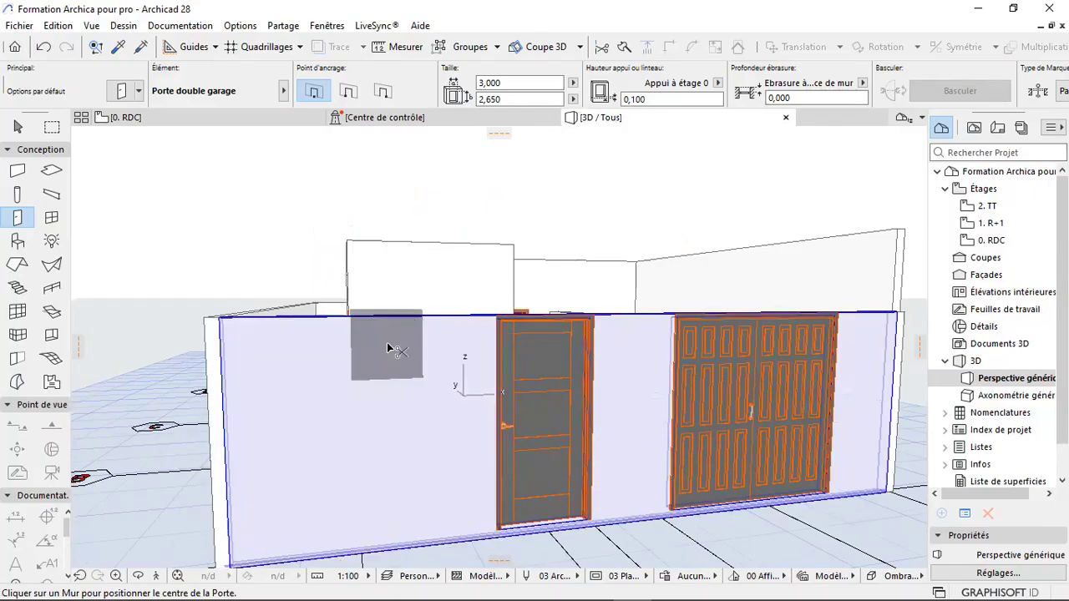
# - Undo the garage door's width change
pyautogui.hotkey('ctrl', 'z')
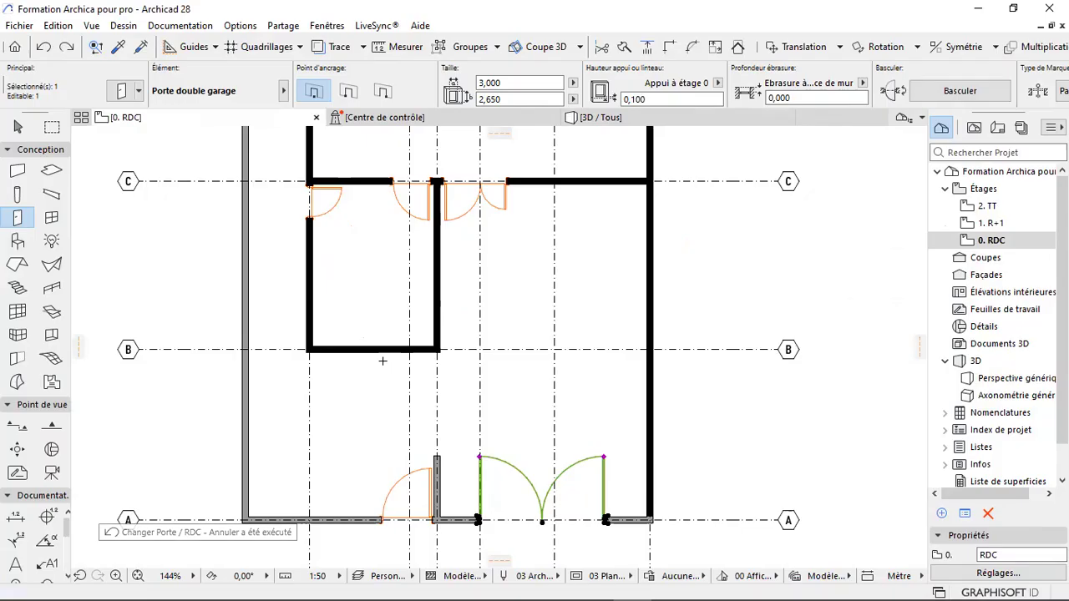
pyautogui.scroll(5, 563, 493)
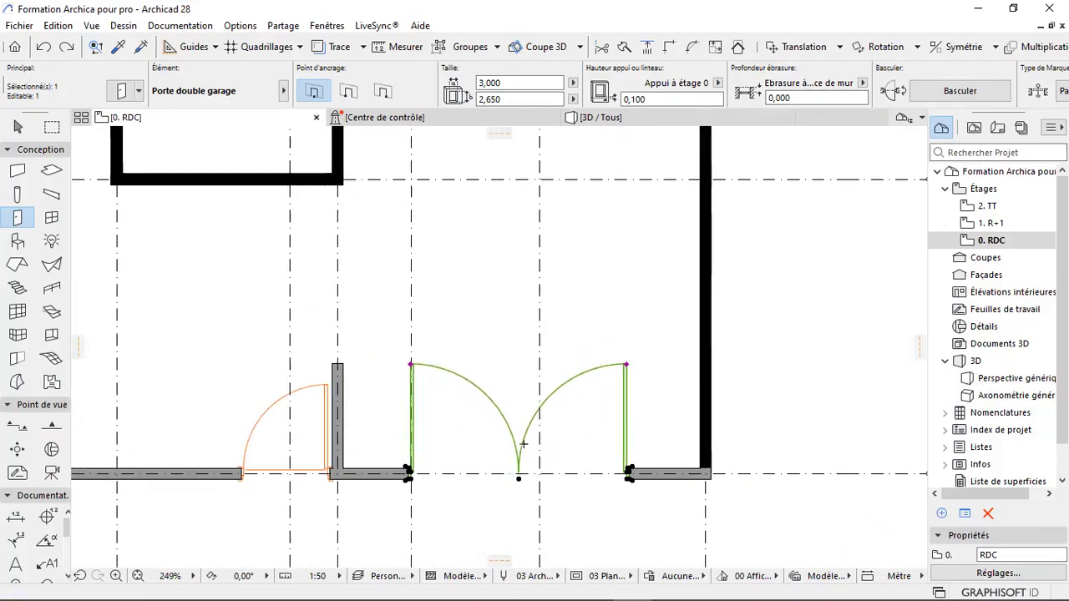
pyautogui.scroll(1, 529, 456)
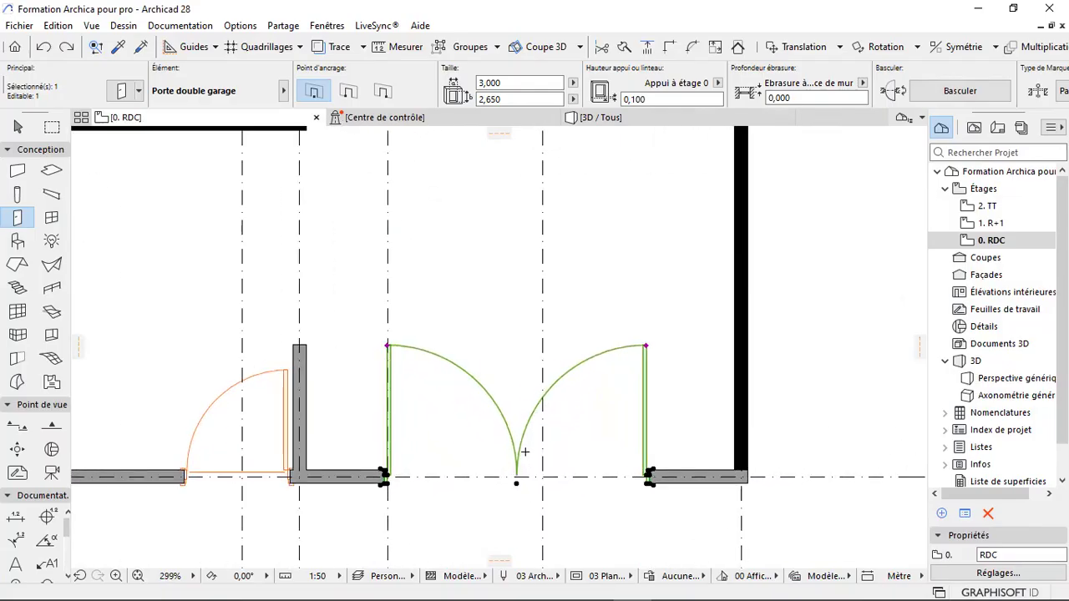
# - Measure along the axis A wall from the short partition's inner corner to the far jamb of the garage door
pyautogui.click(407, 49)
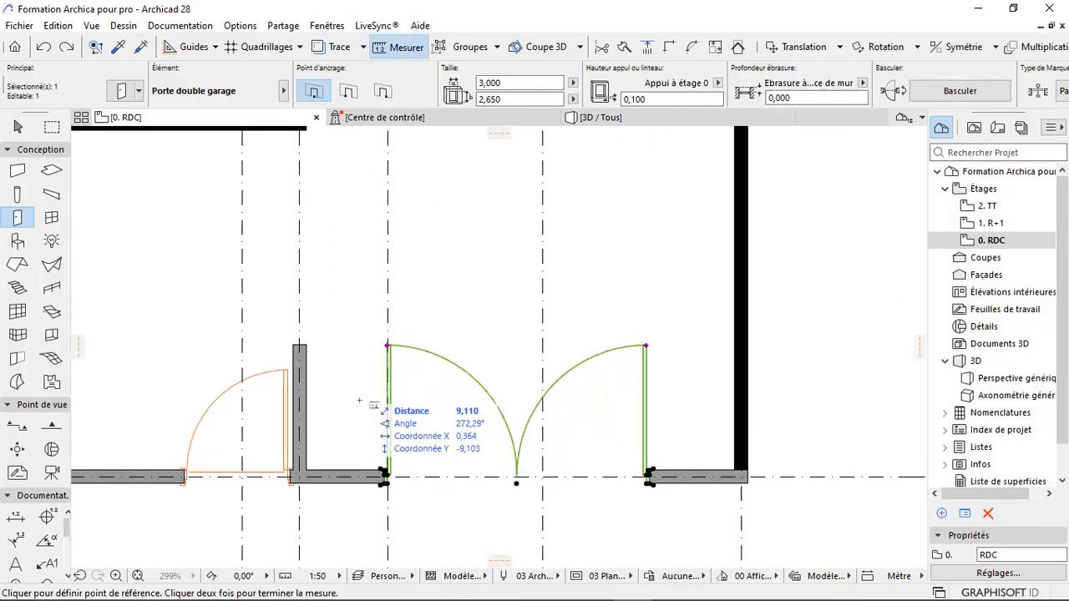
pyautogui.click(308, 472)
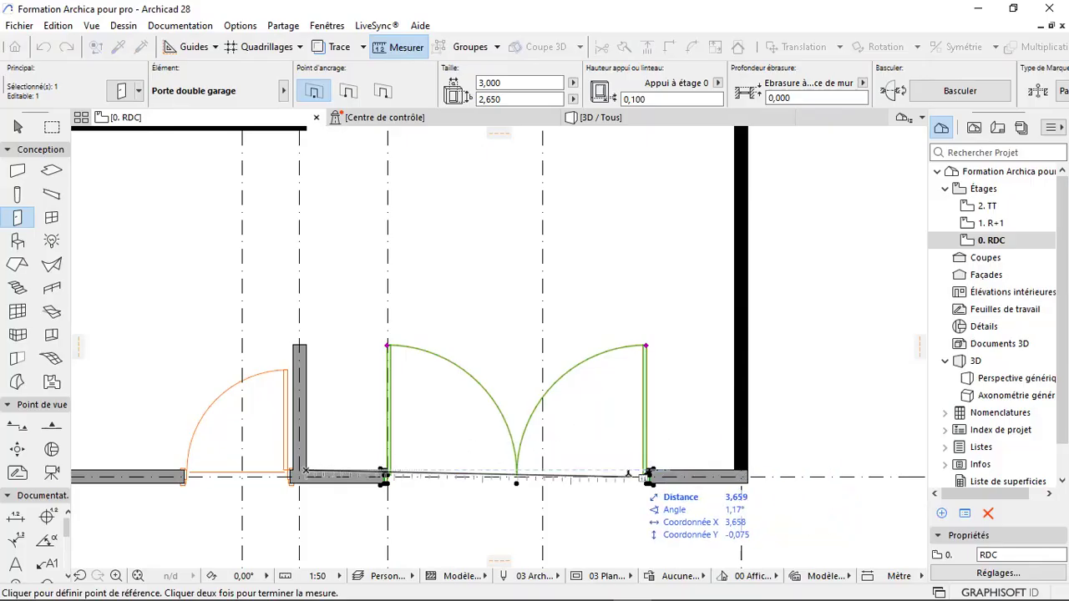
pyautogui.press('Escape')
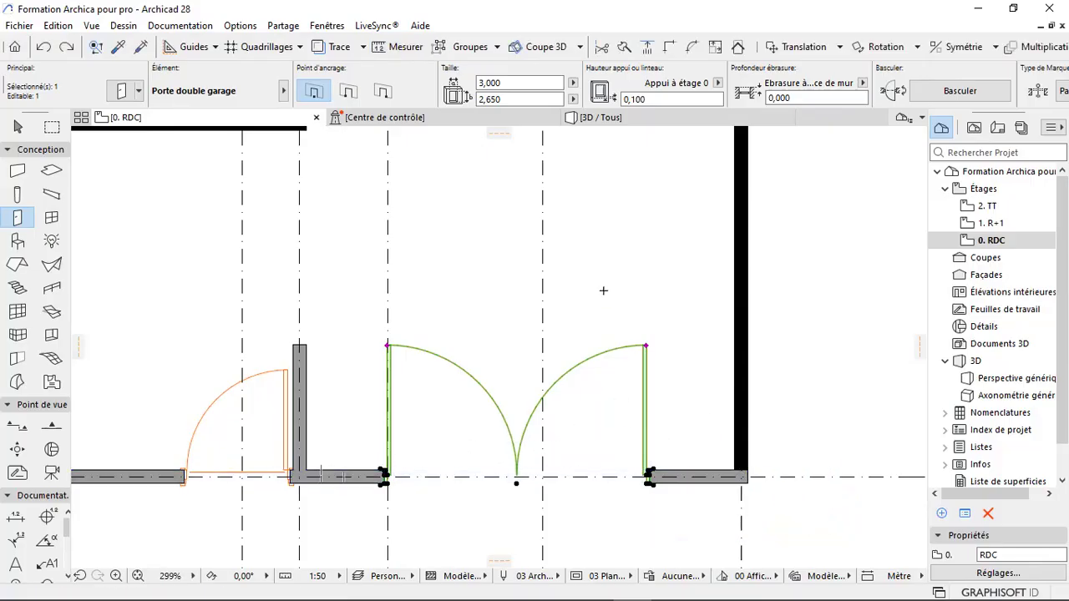
# - Examine the axis A entrance door, the double garage door and the rooms behind them in the 3D view
pyautogui.press('Escape')
pyautogui.click(599, 118)
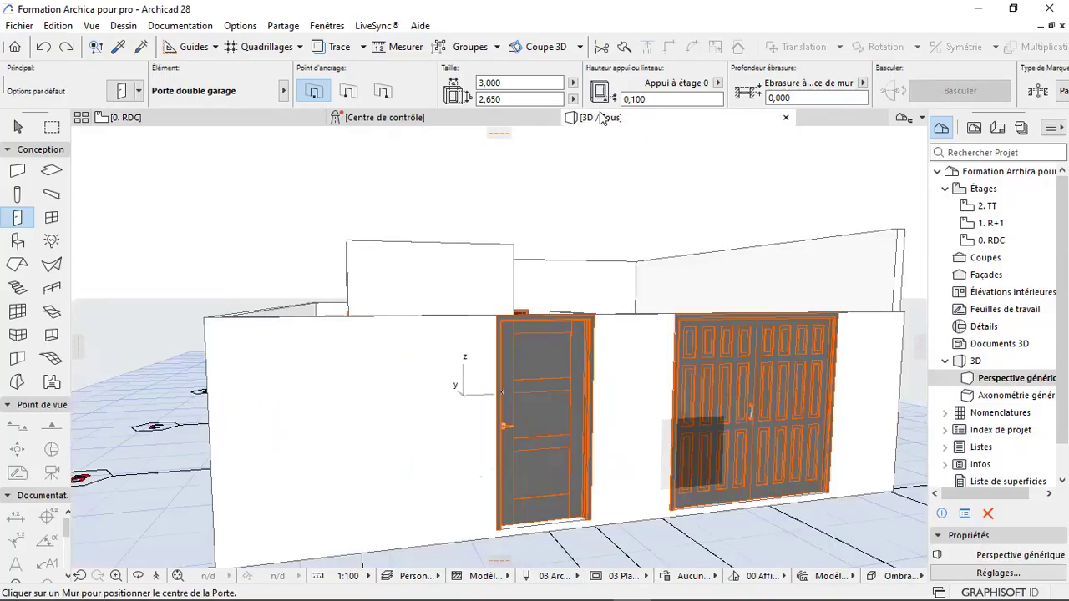
pyautogui.keyDown('shift'); pyautogui.moveTo(688, 361); pyautogui.dragTo(539, 451, button='middle'); pyautogui.keyUp('shift')
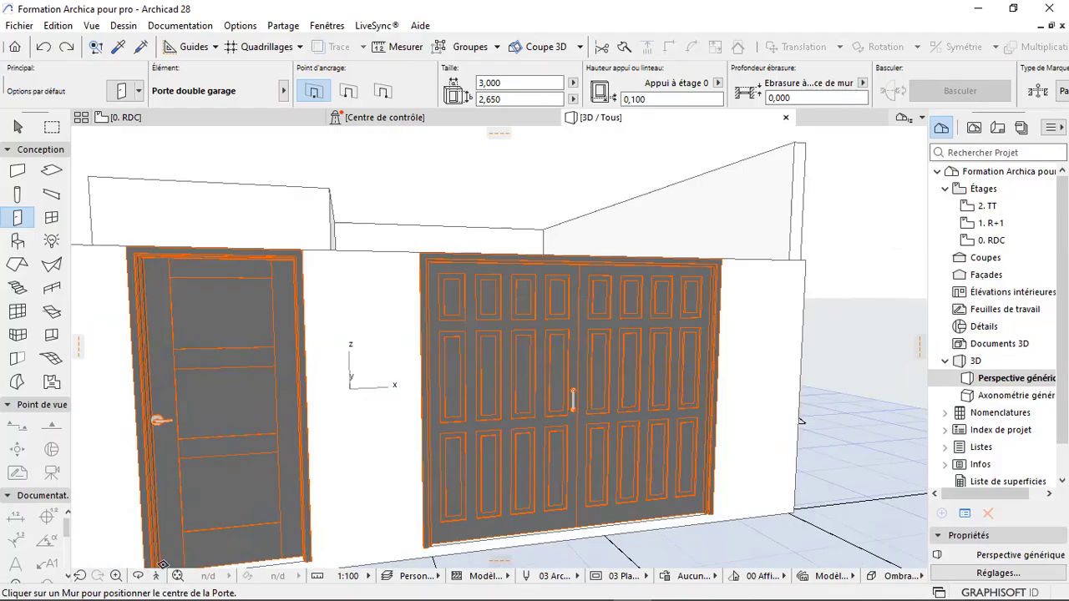
pyautogui.click(137, 575)
pyautogui.moveTo(628, 493); pyautogui.dragTo(701, 499)
pyautogui.scroll(-4, 522, 467)
pyautogui.moveTo(471, 438); pyautogui.dragTo(520, 508)
pyautogui.scroll(-2, 521, 453)
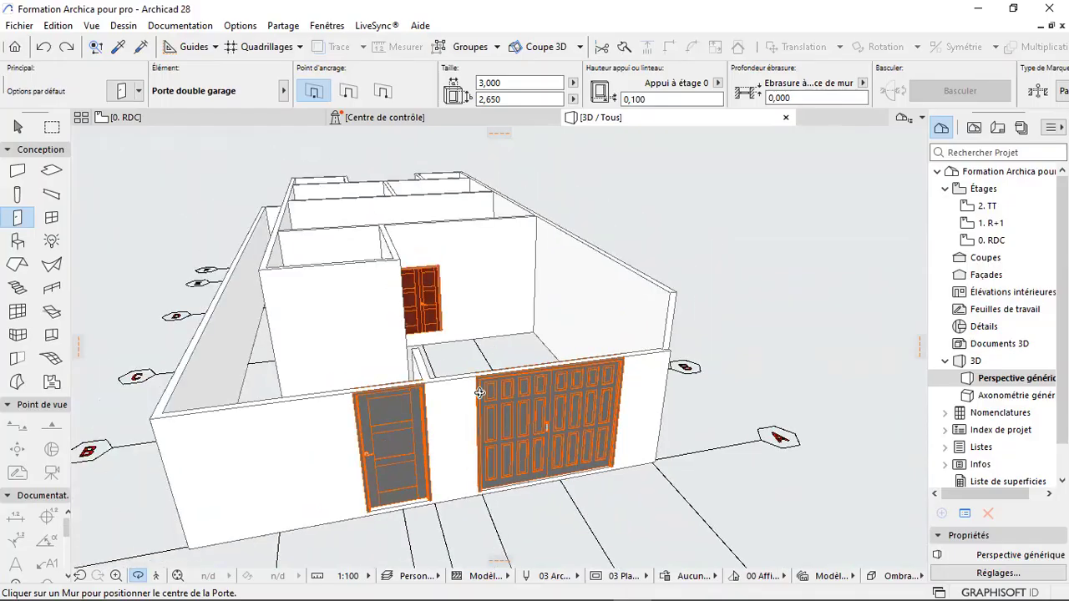
# - Review the door layout across the whole ground-floor plan, from the axis A wall up to the rear rooms
pyautogui.click(240, 122)
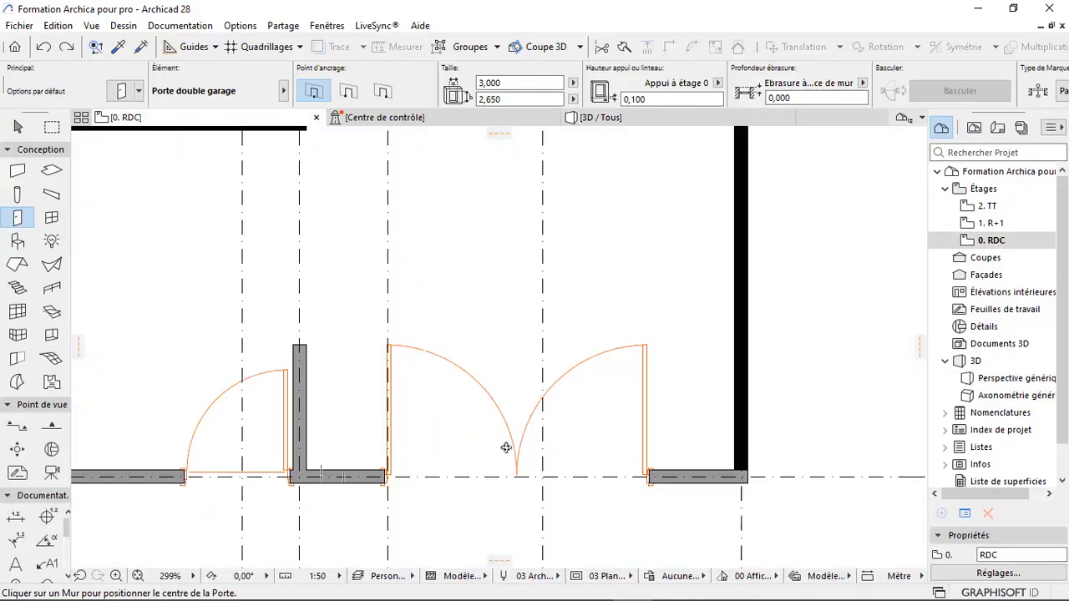
pyautogui.scroll(-4, 517, 468)
pyautogui.scroll(5, 508, 325)
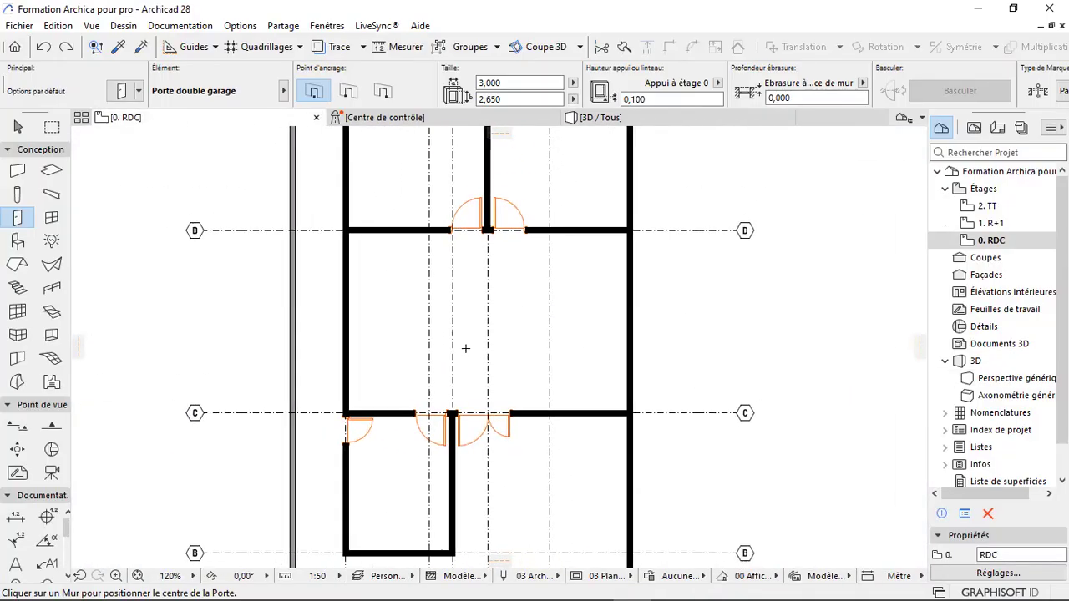
pyautogui.scroll(-3, 486, 337)
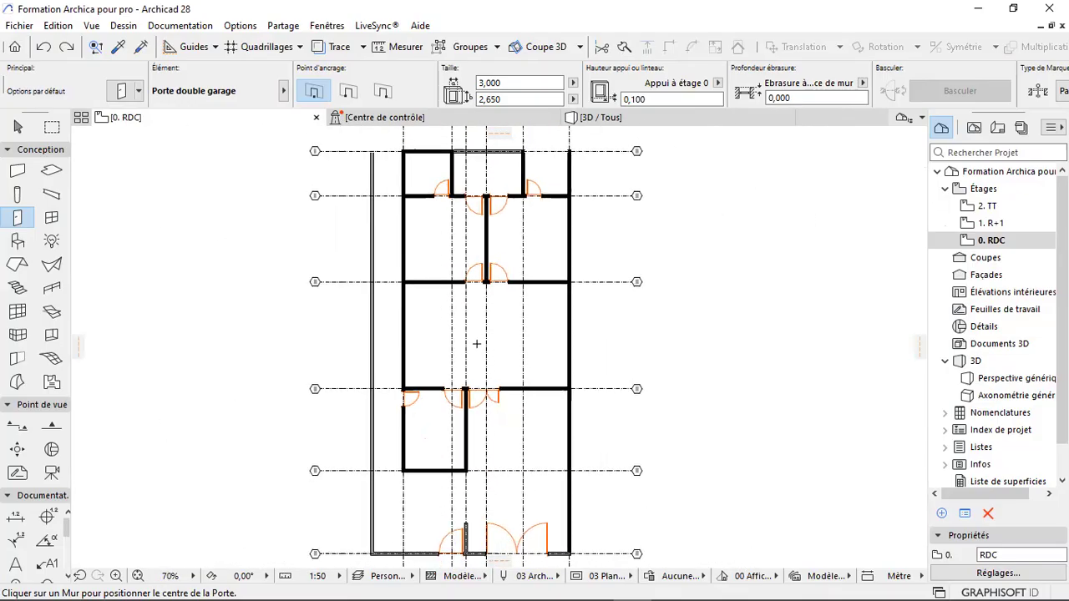
pyautogui.scroll(2, 481, 233)
pyautogui.scroll(-2, 481, 233)
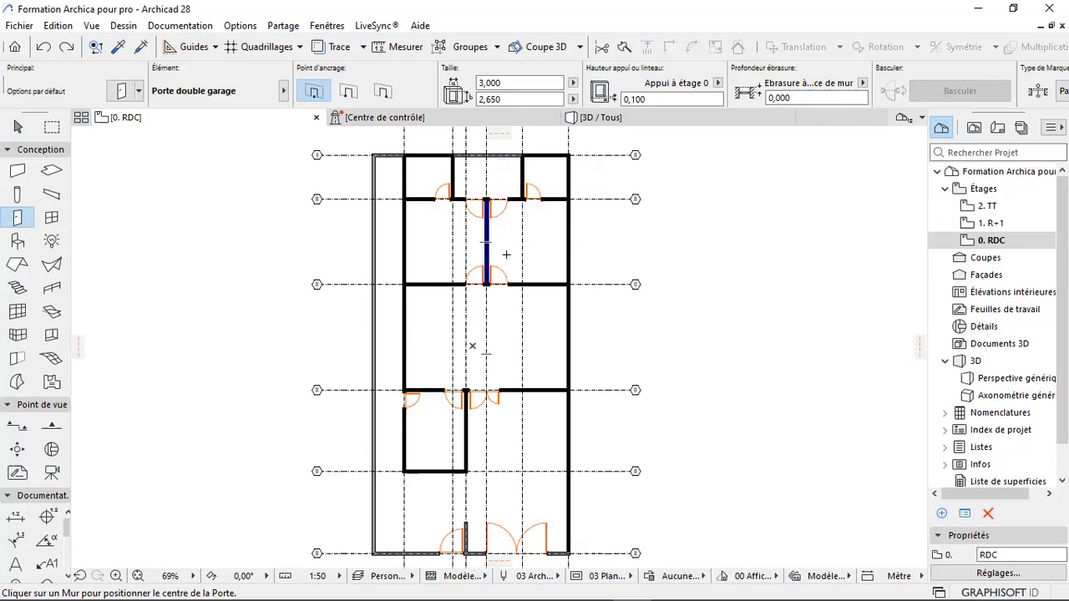
pyautogui.scroll(1, 501, 250)
pyautogui.scroll(-2, 507, 359)
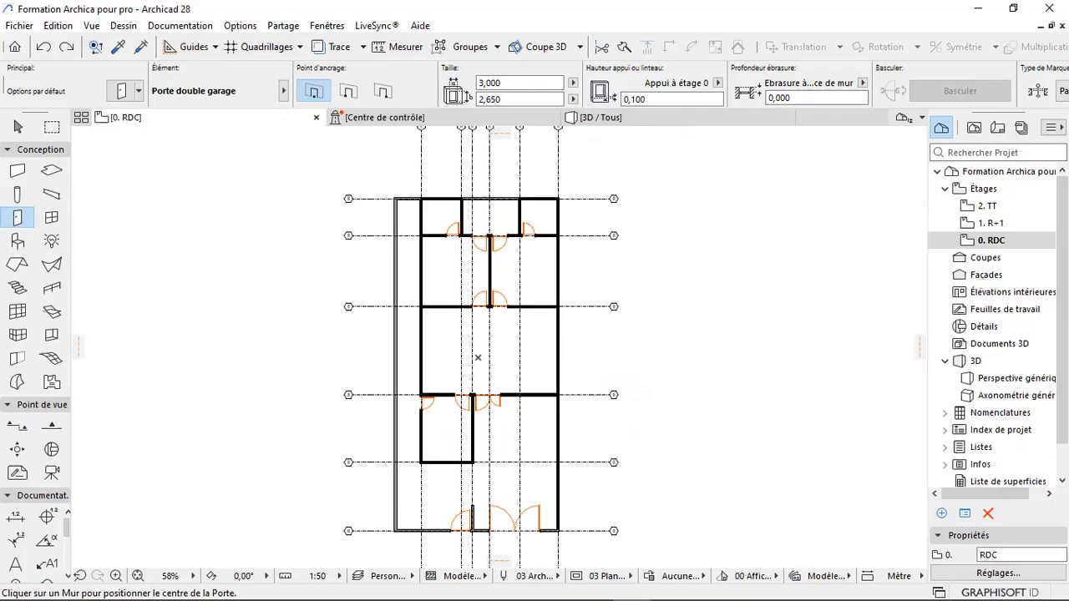
# - Switch the Slab tool's default structure from composite to basic
pyautogui.click(52, 170)
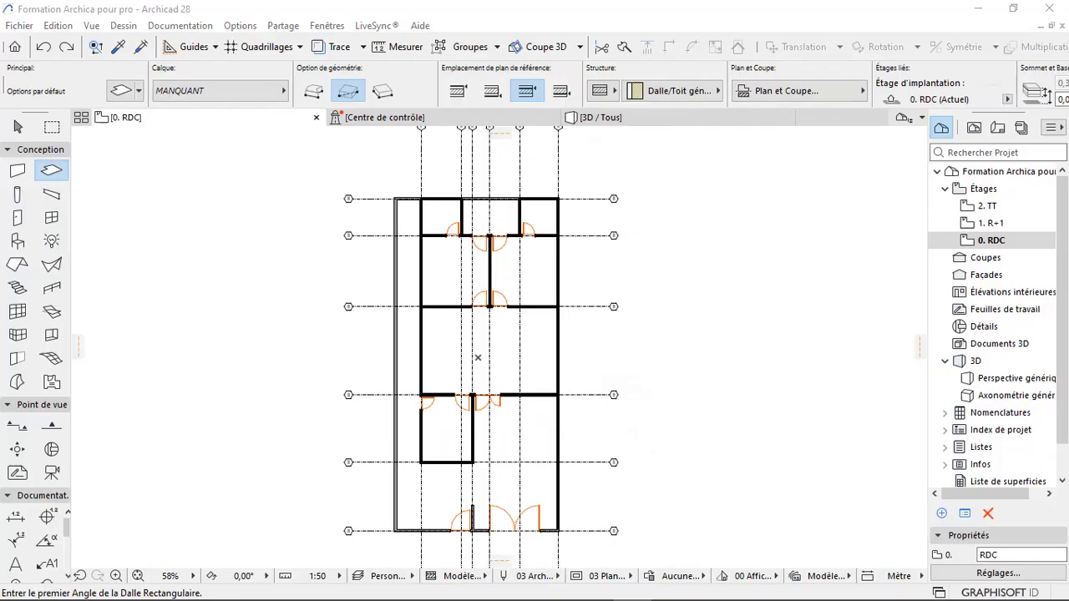
pyautogui.hotkey('ctrl', 't')
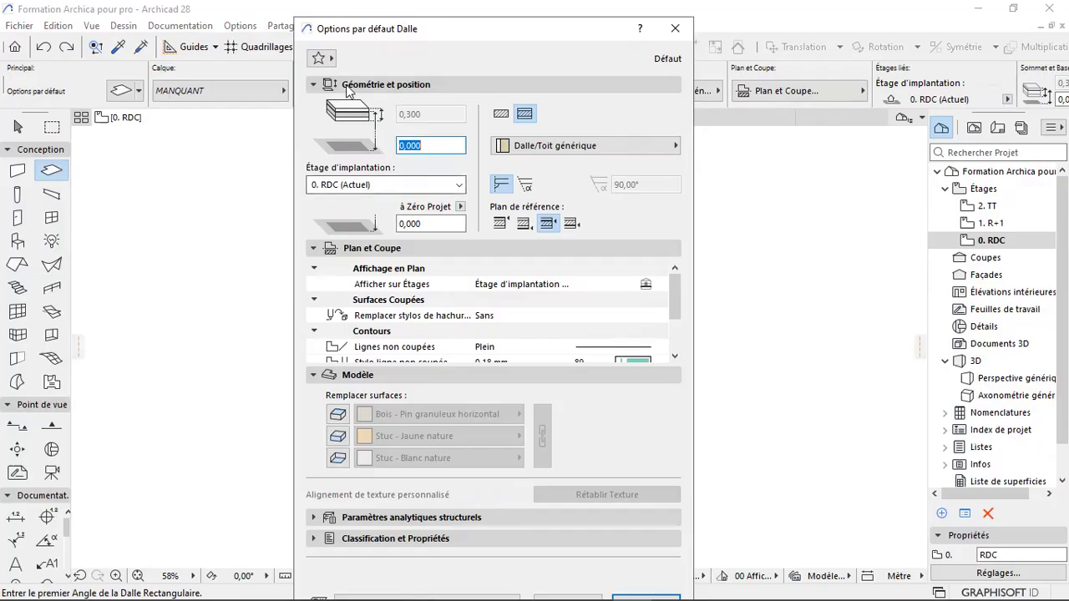
pyautogui.moveTo(358, 25); pyautogui.dragTo(250, 9)
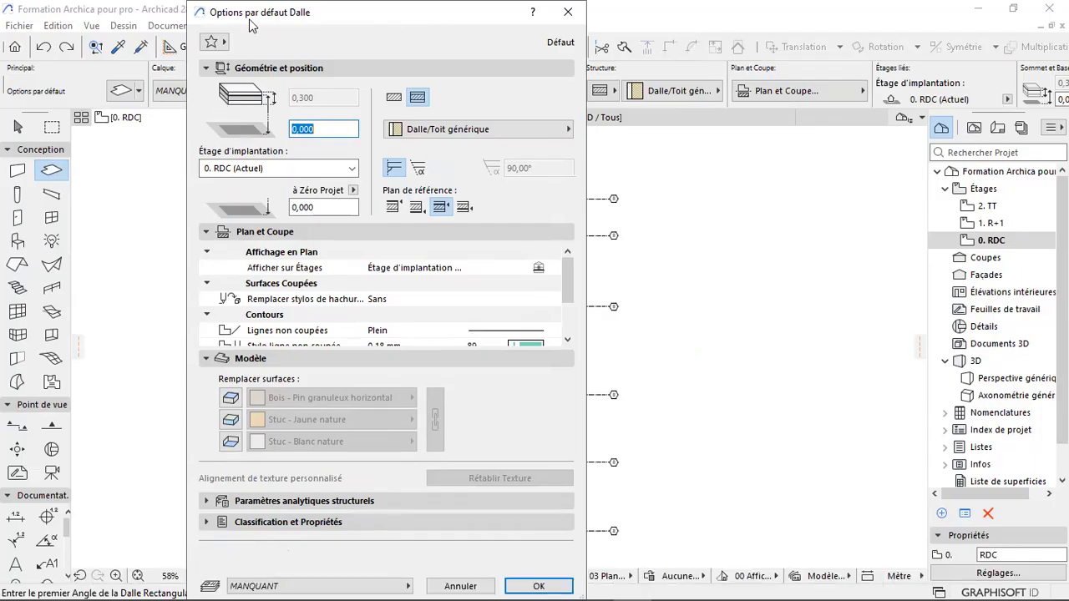
pyautogui.press('Return')
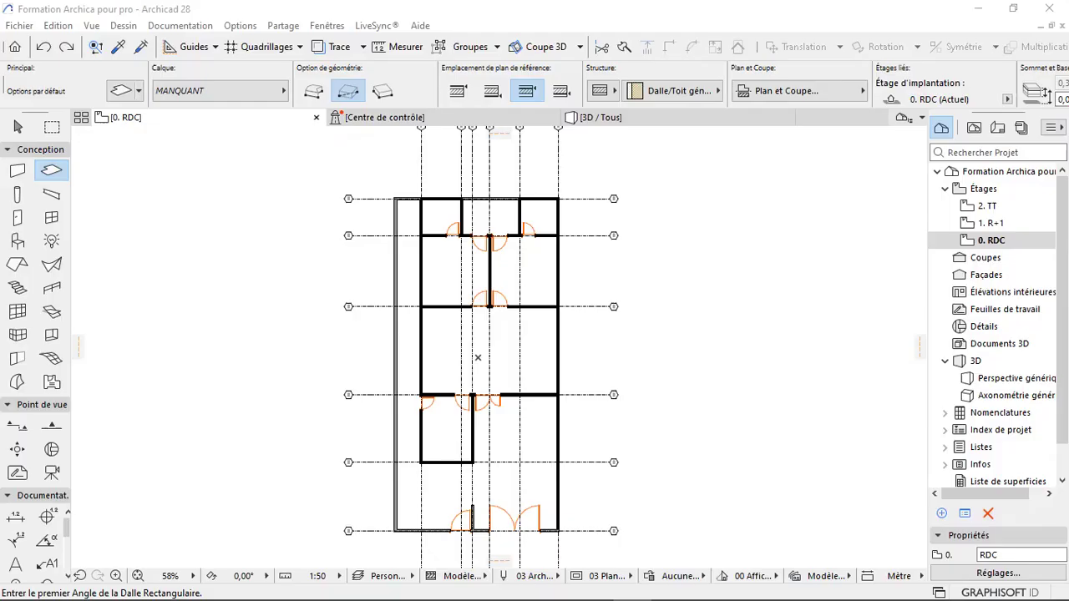
pyautogui.hotkey('ctrl', 't')
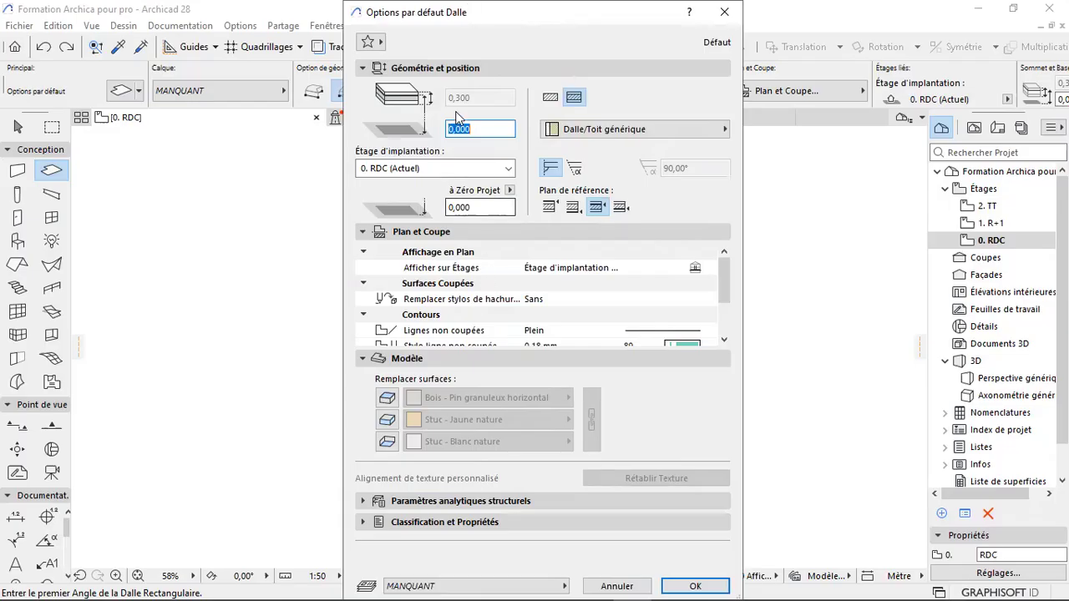
pyautogui.click(550, 98)
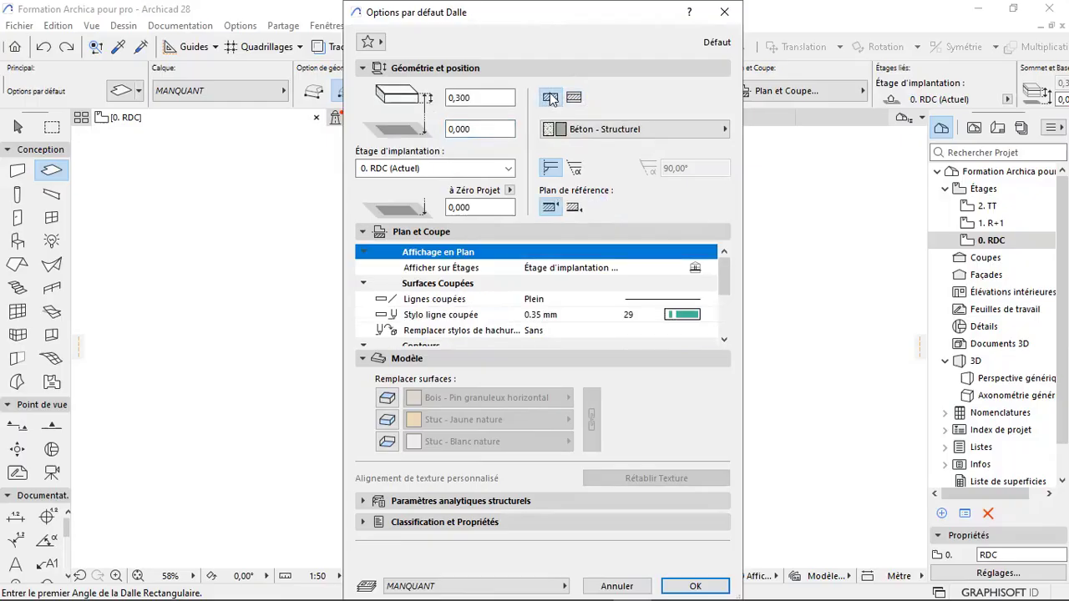
# - Set the default slab thickness to 0,450 and its offset from the RDC storey to 0,450
pyautogui.click(499, 100)
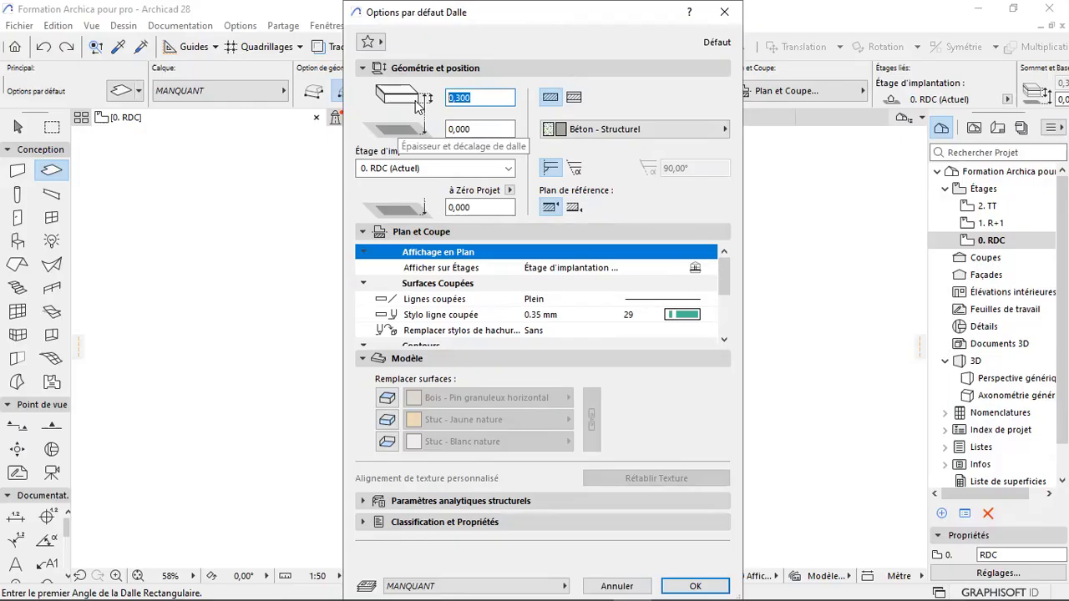
pyautogui.write('0')
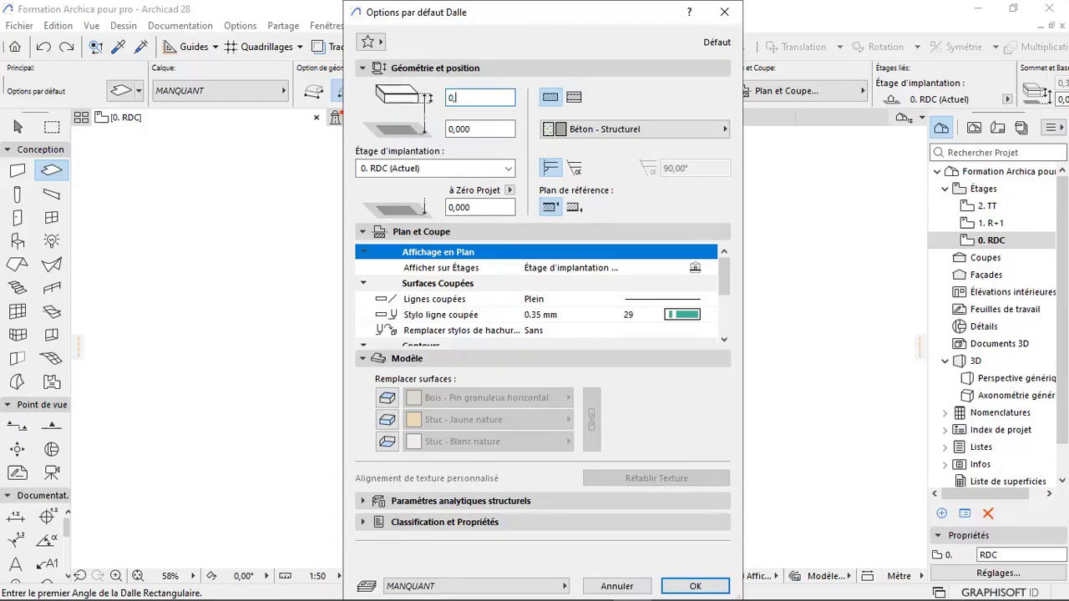
pyautogui.write(',450')
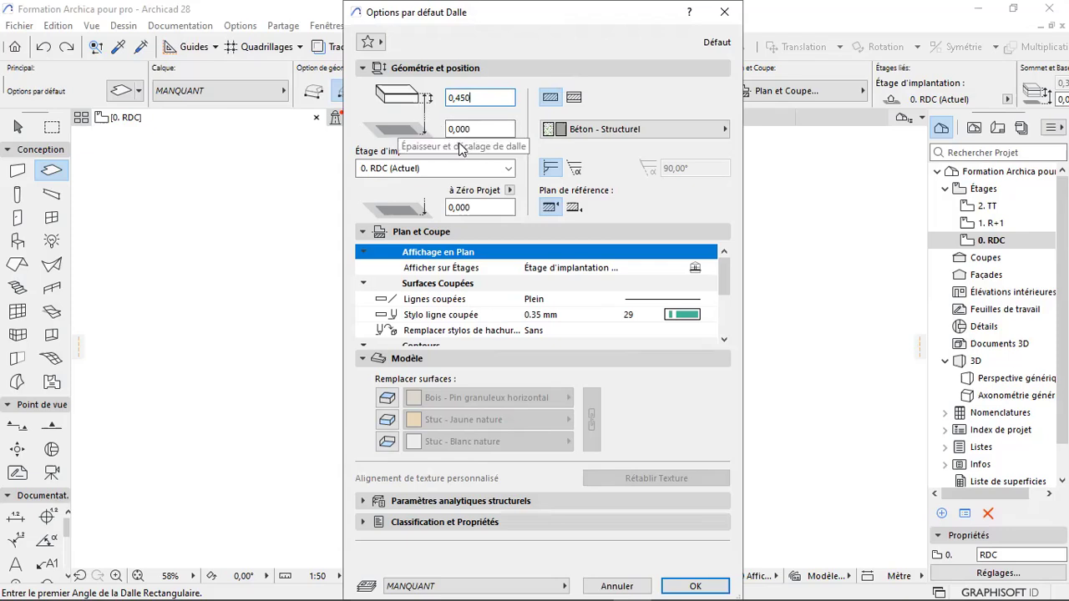
pyautogui.press('Tab')
pyautogui.write('0,450')
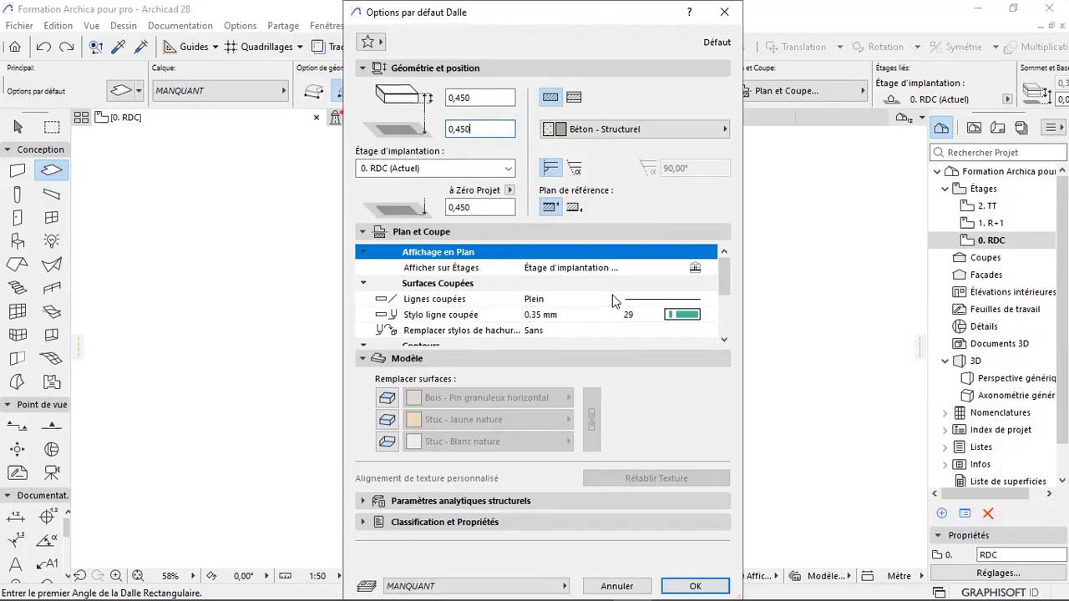
# - Override the slab's top, side and bottom surfaces, choosing Carreaux - Brun clair 15x15 for the top
pyautogui.scroll(-2, 662, 304)
pyautogui.scroll(-2, 662, 304)
pyautogui.scroll(4, 664, 320)
pyautogui.click(387, 397)
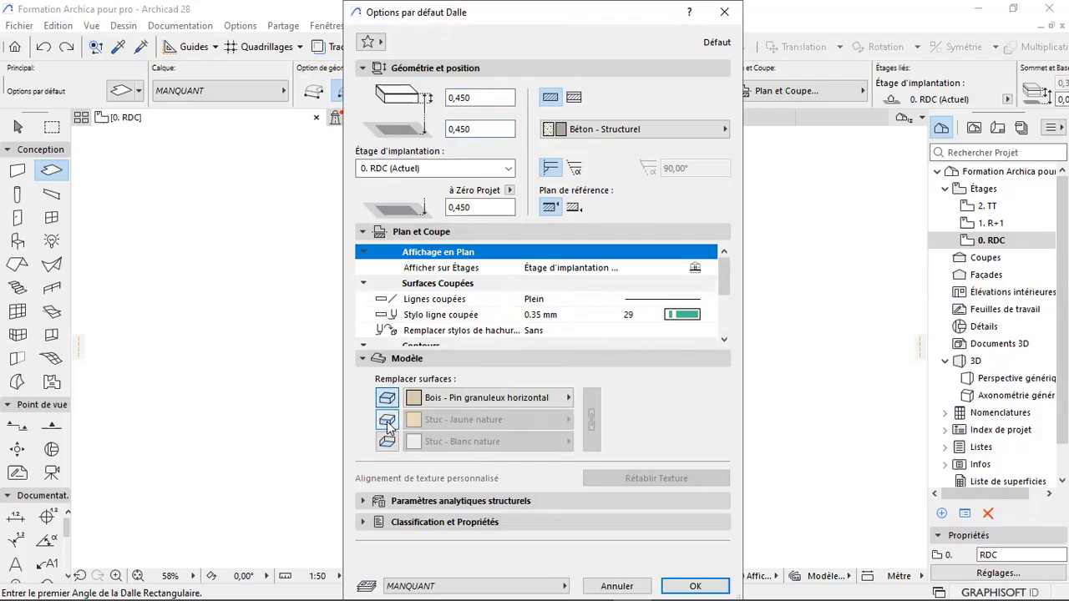
pyautogui.click(387, 421)
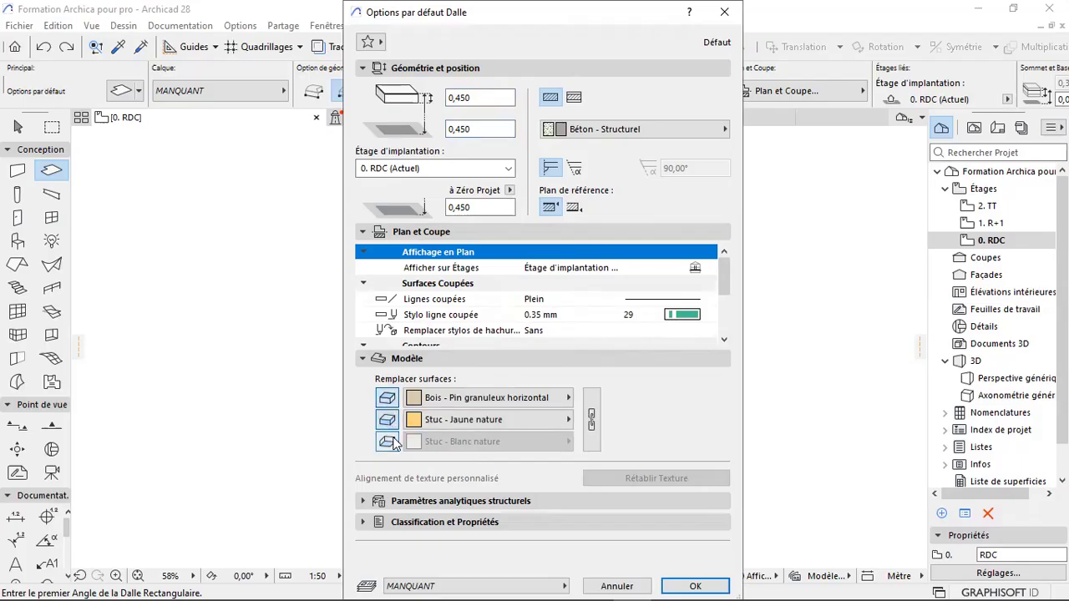
pyautogui.click(464, 399)
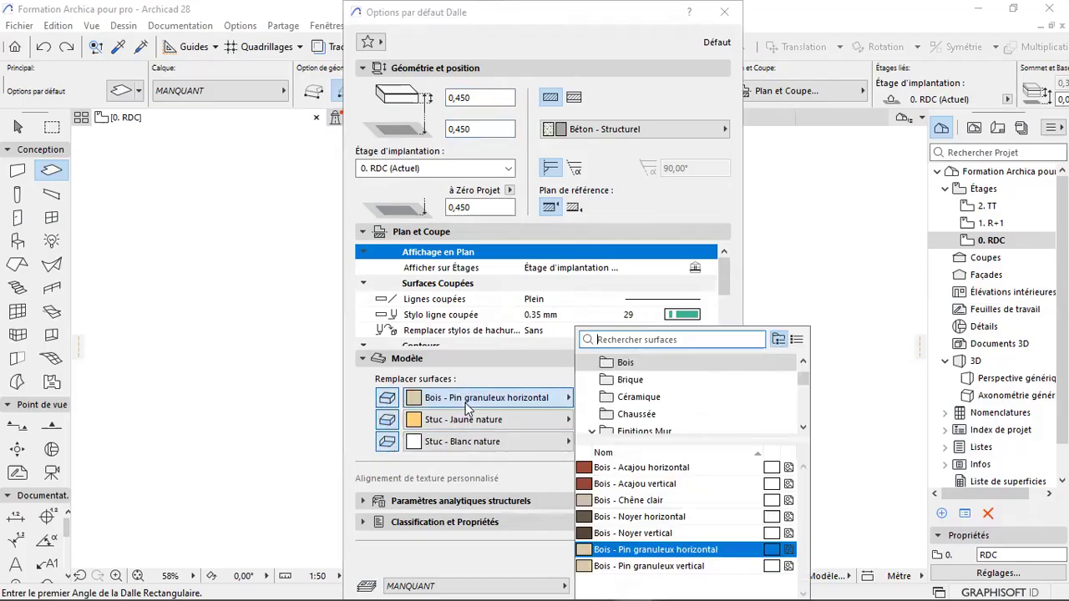
pyautogui.click(643, 397)
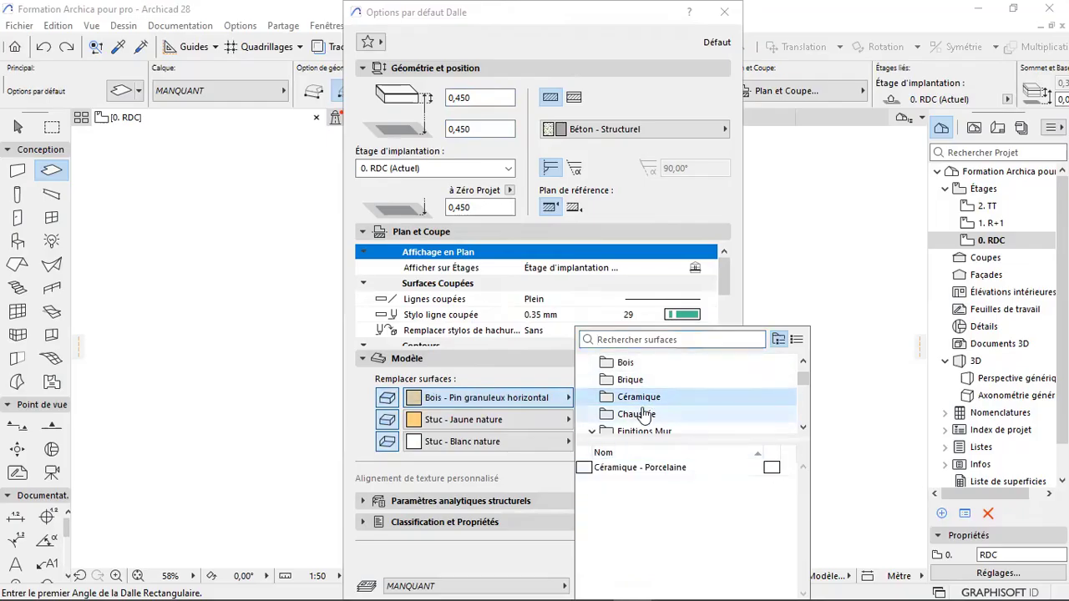
pyautogui.scroll(-1, 668, 423)
pyautogui.click(661, 416)
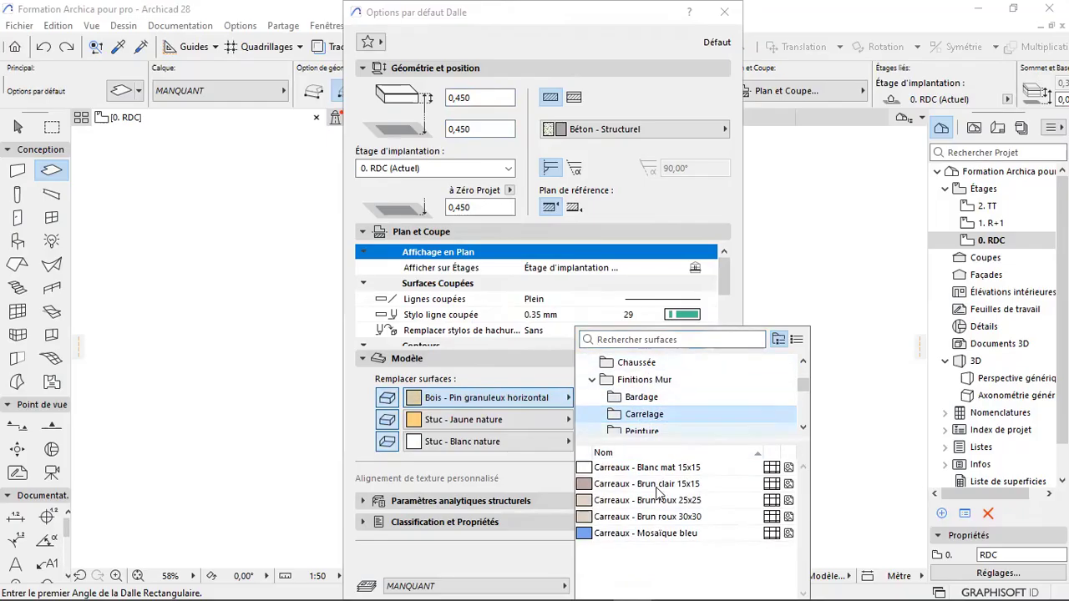
pyautogui.click(631, 486)
pyautogui.click(630, 488)
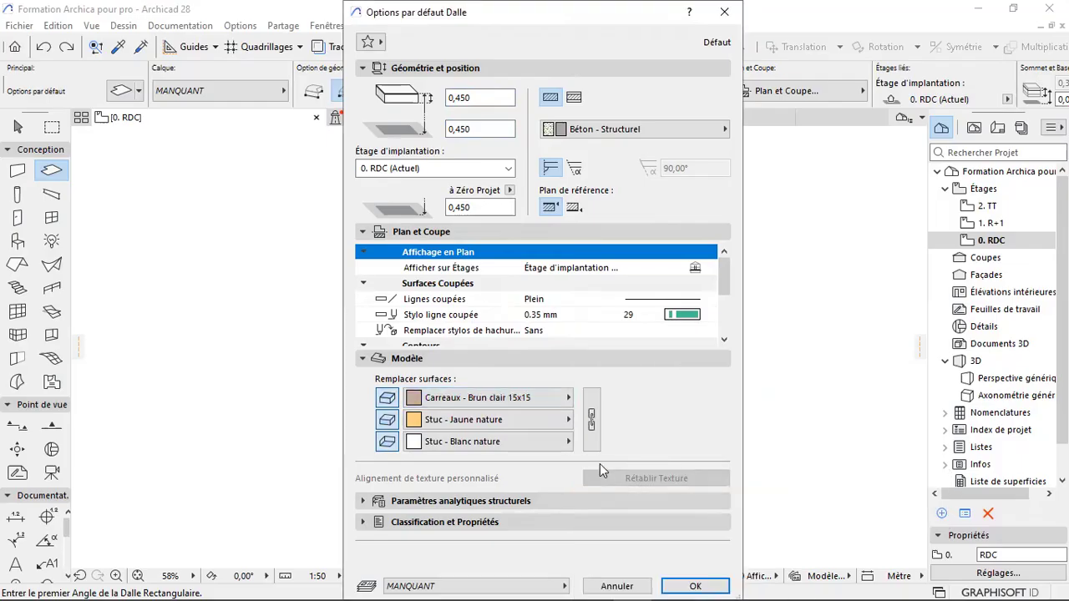
# - Set the slab's side surface to Peinture - Brillante blanche
pyautogui.click(471, 426)
pyautogui.click(471, 426)
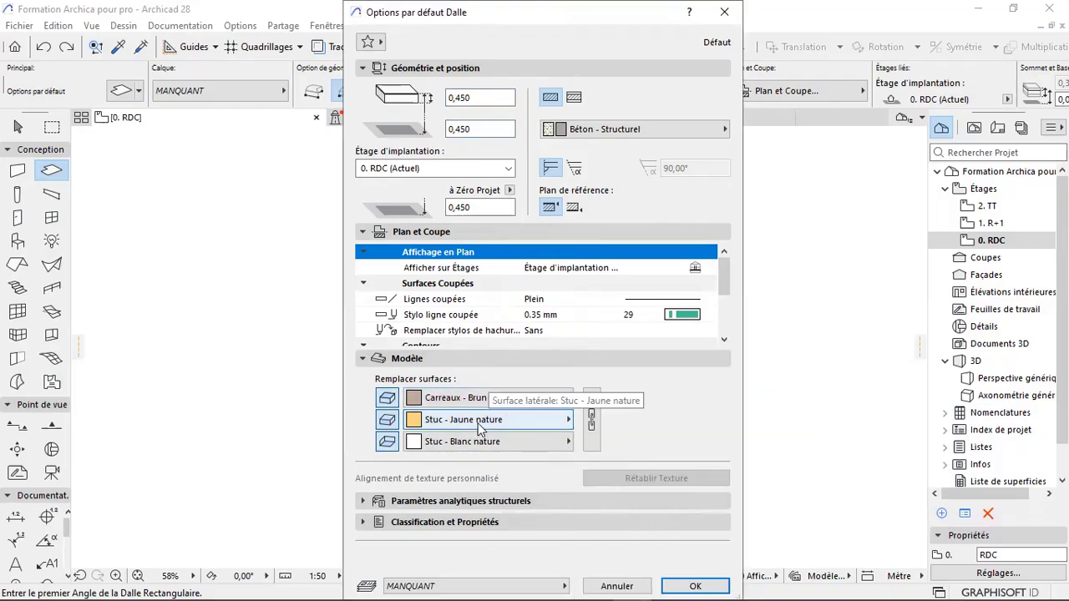
pyautogui.click(480, 426)
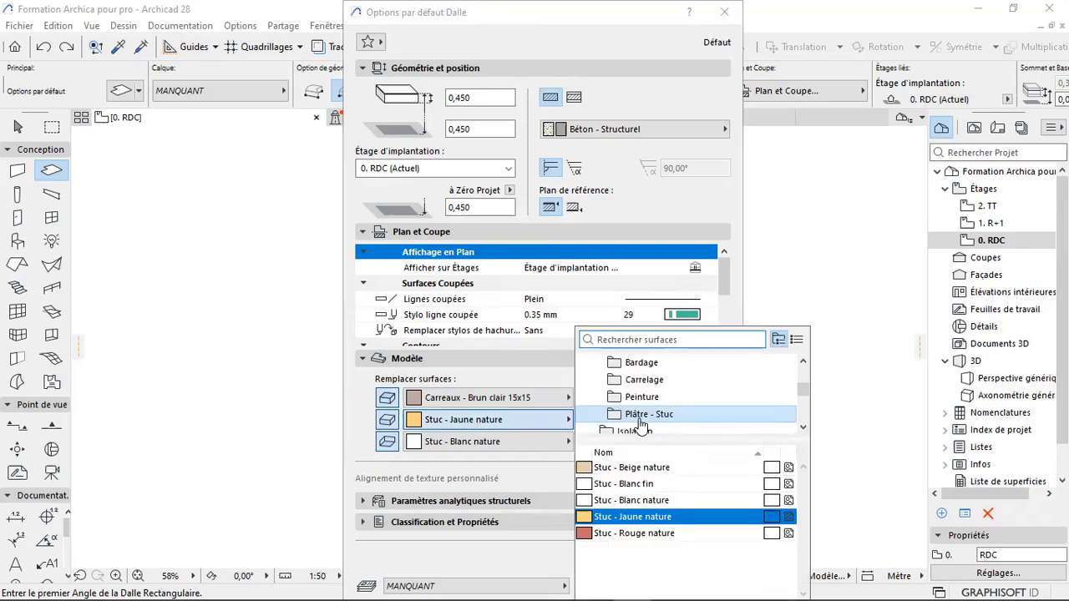
pyautogui.click(642, 397)
pyautogui.click(639, 410)
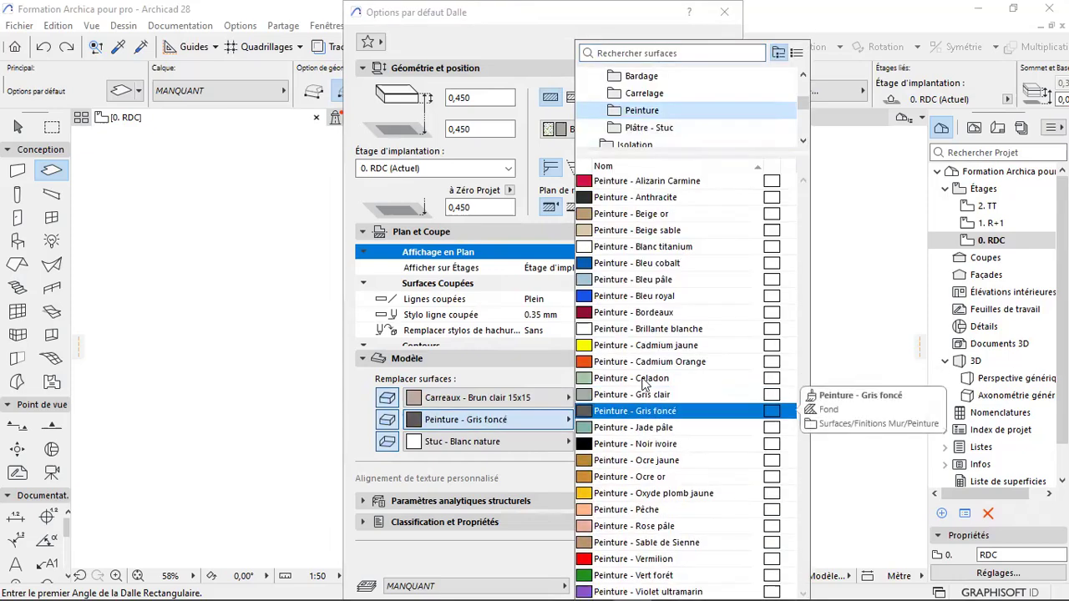
pyautogui.click(657, 334)
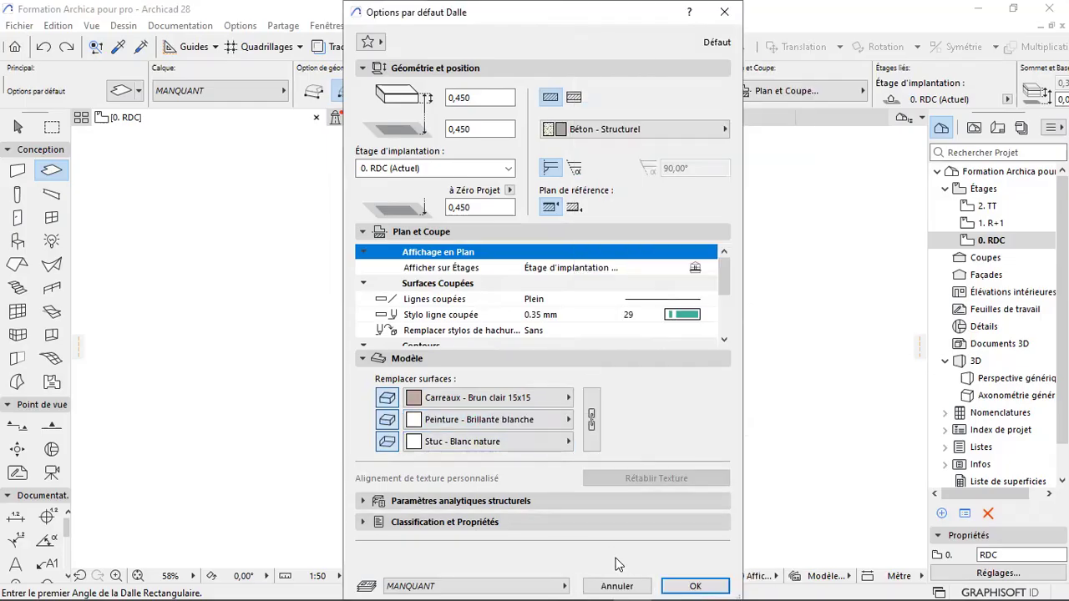
# - Check the Architecture folder for a suitable slab layer and accept the slab defaults without choosing one
pyautogui.click(533, 584)
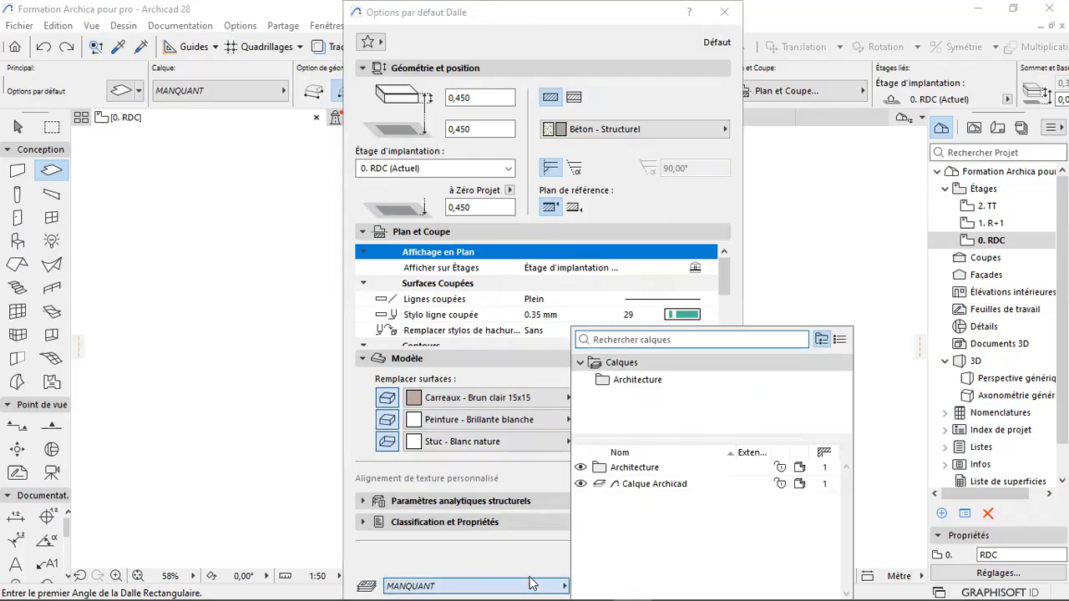
pyautogui.doubleClick(633, 469)
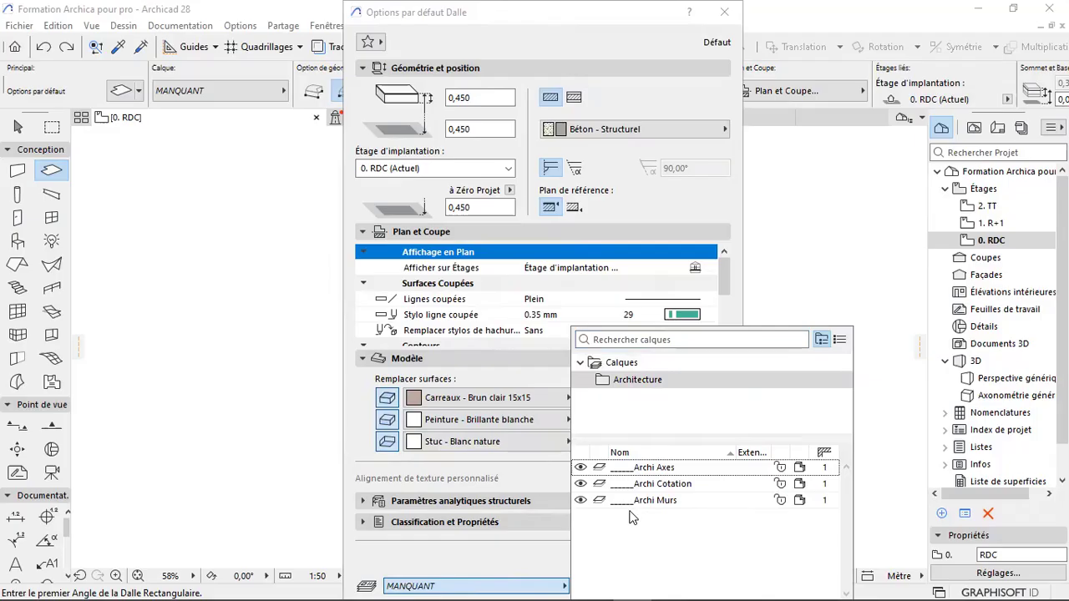
pyautogui.click(437, 470)
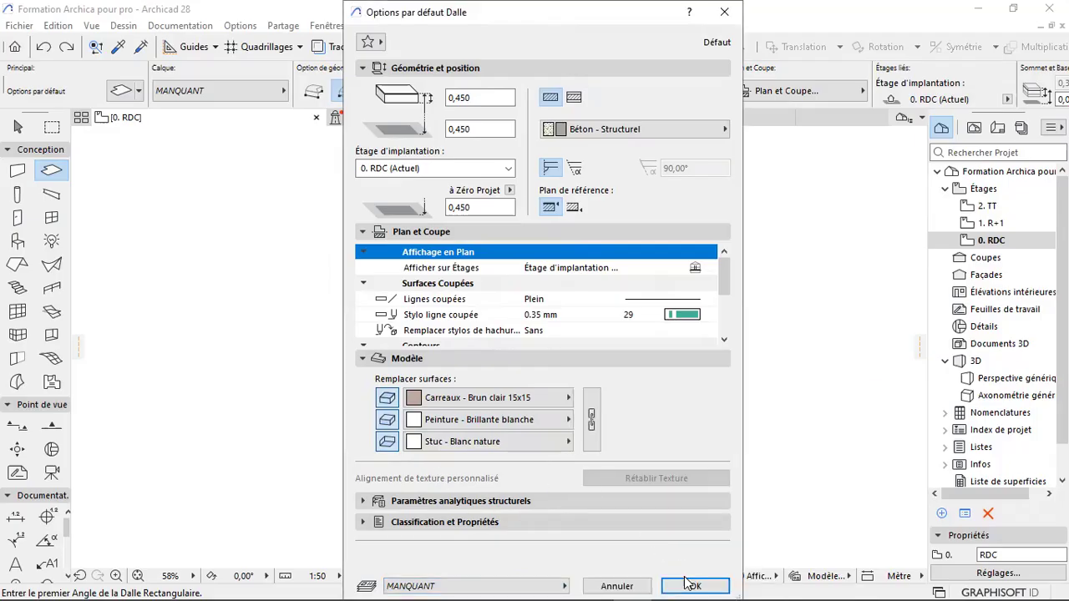
pyautogui.click(691, 586)
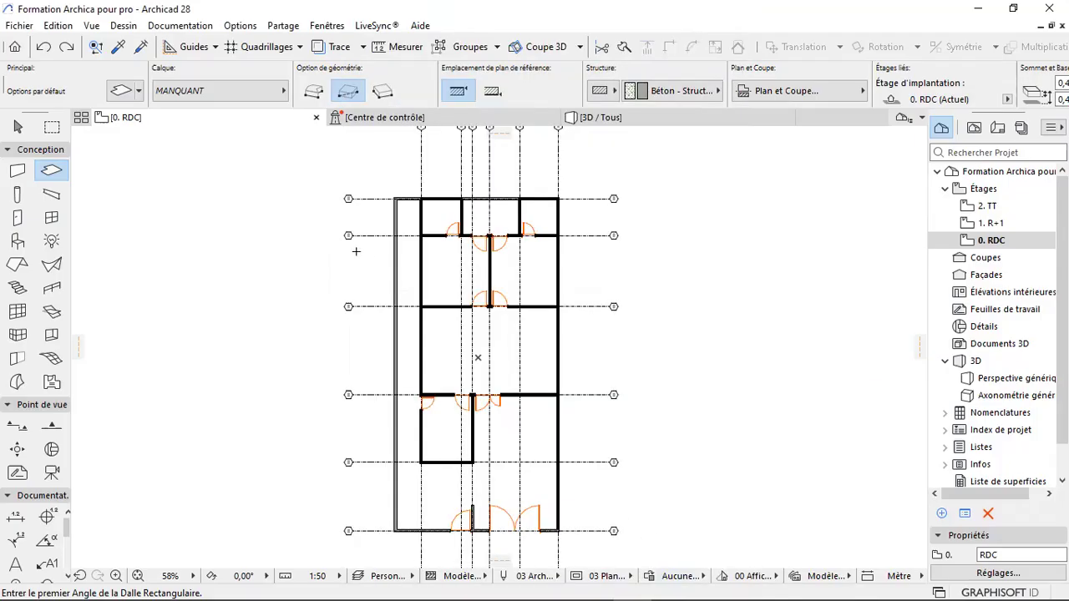
# - Add a new layer in the Architecture folder, using ______Archi Murs as the base for its name
pyautogui.hotkey('ctrl', 'l')
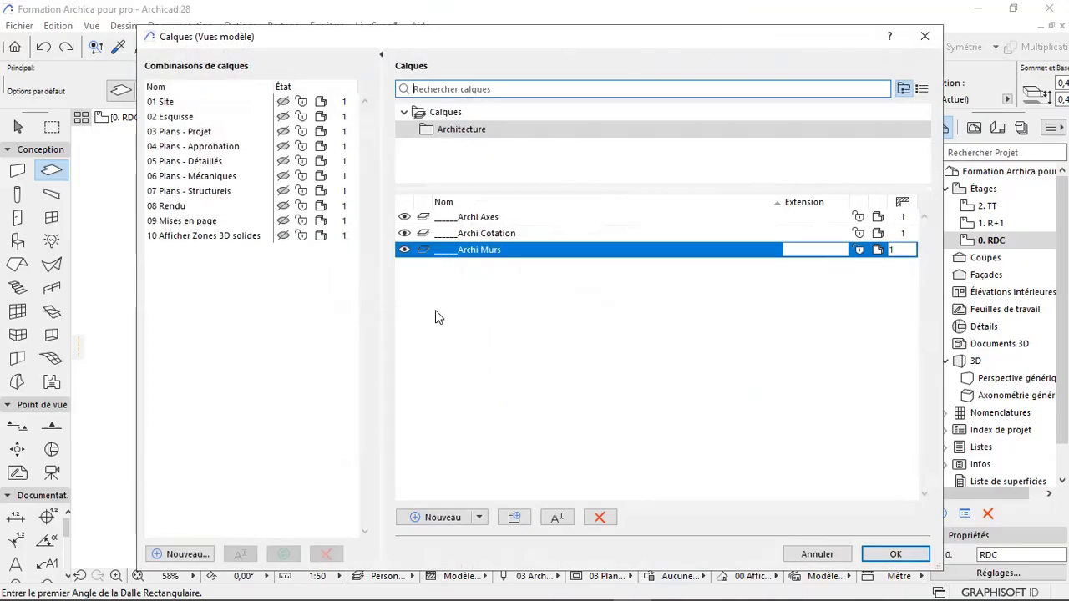
pyautogui.click(444, 517)
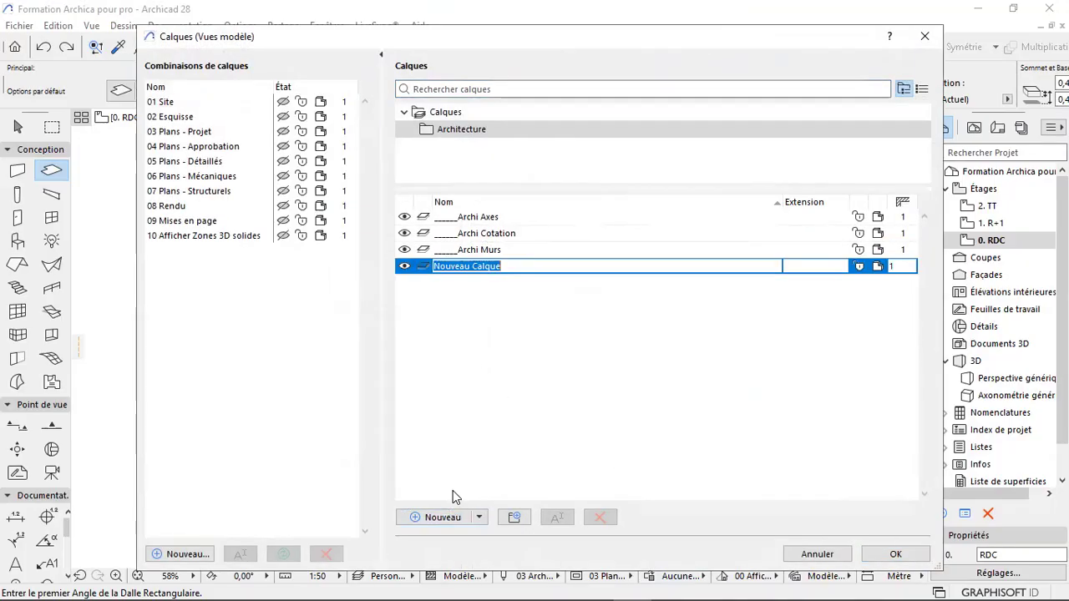
pyautogui.write('______Archi Murs')
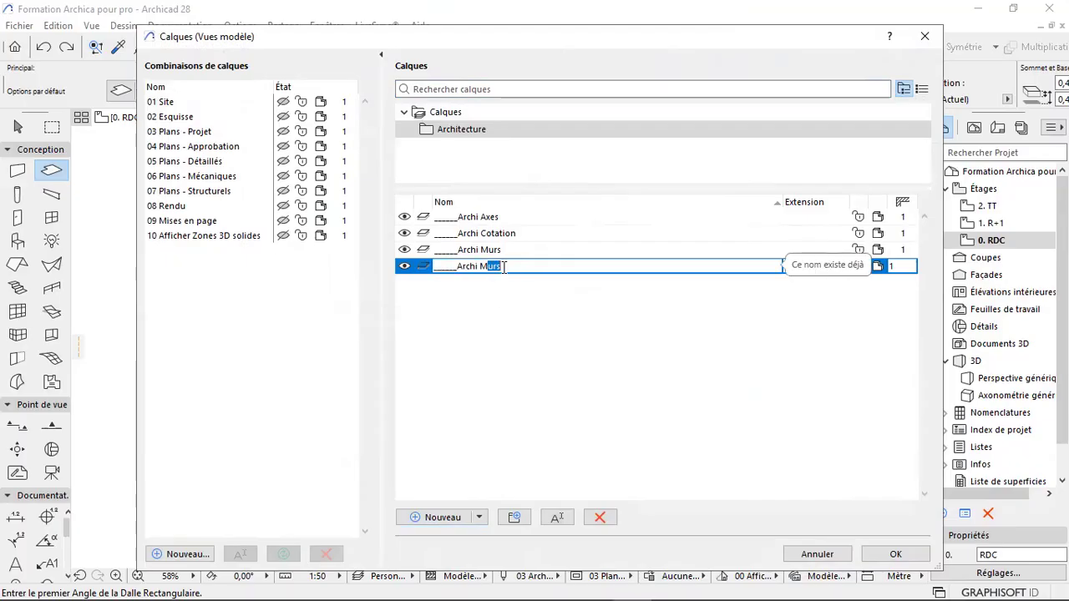
# - Name the new layer in the Architecture folder "______Archi Dalles"
pyautogui.moveTo(482, 267); pyautogui.dragTo(533, 268)
pyautogui.write('Dall')
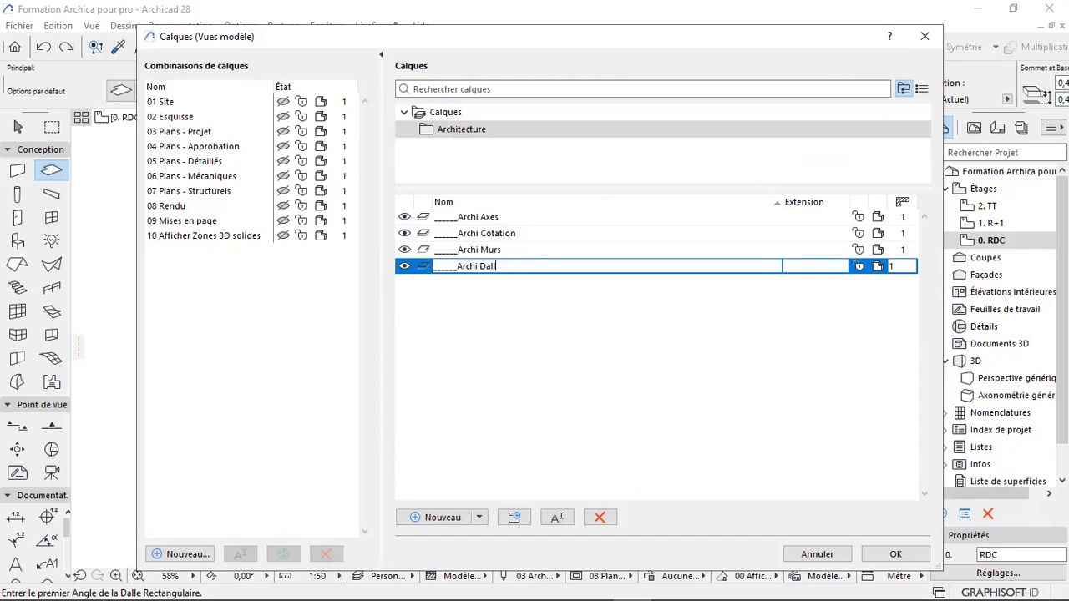
pyautogui.write('es')
pyautogui.click(537, 302)
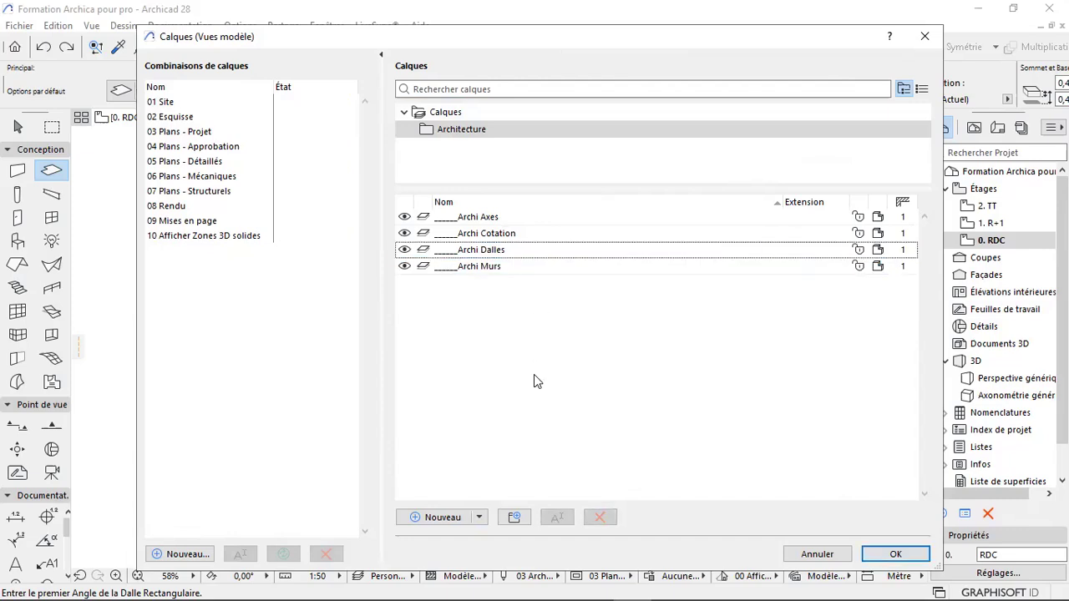
# - Add a layer named "______Archi Lignes plan" to the Architecture folder and accept the layer settings
pyautogui.click(456, 517)
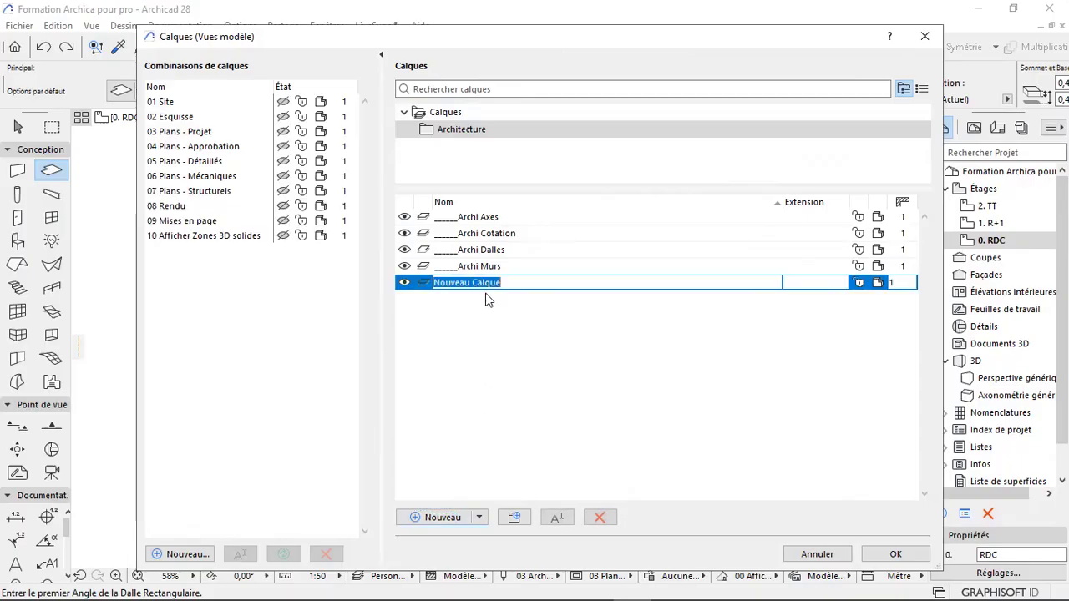
pyautogui.press('End')
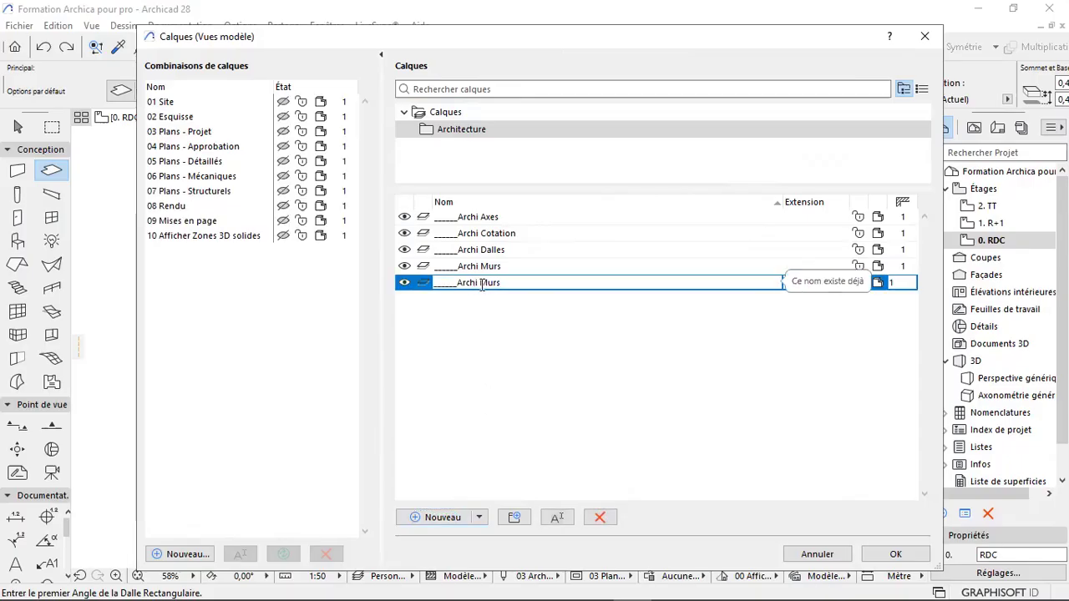
pyautogui.moveTo(481, 284); pyautogui.dragTo(527, 283)
pyautogui.write('Lignes pl')
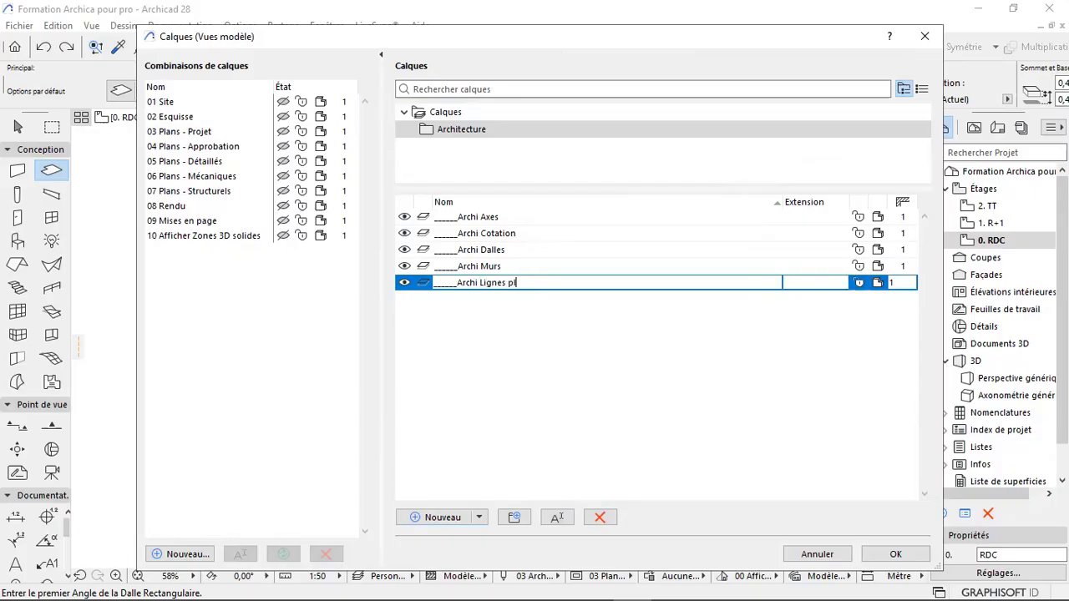
pyautogui.write('an')
pyautogui.click(550, 351)
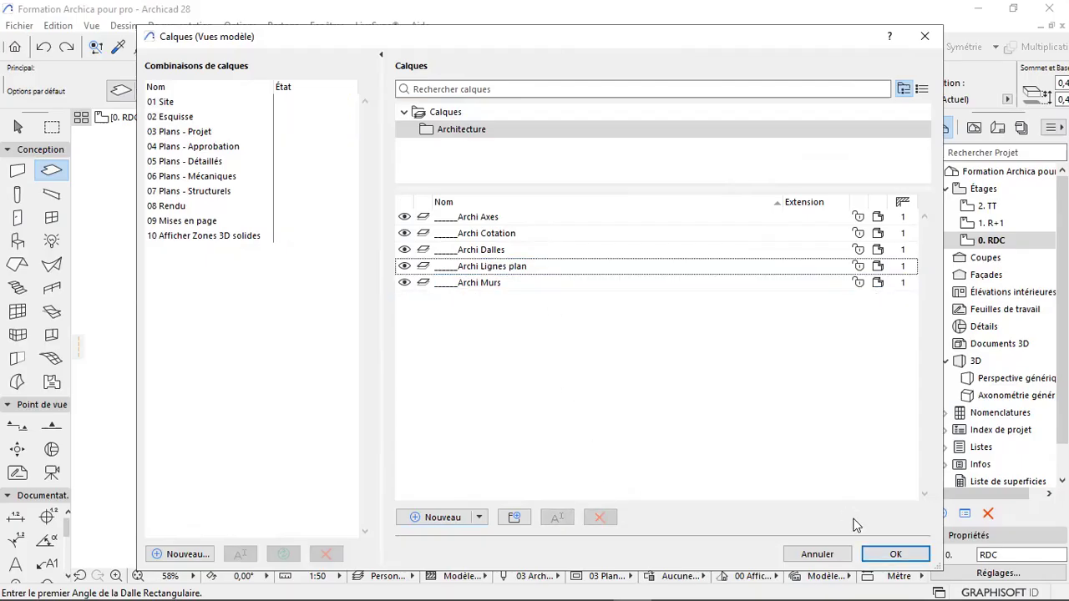
pyautogui.click(895, 554)
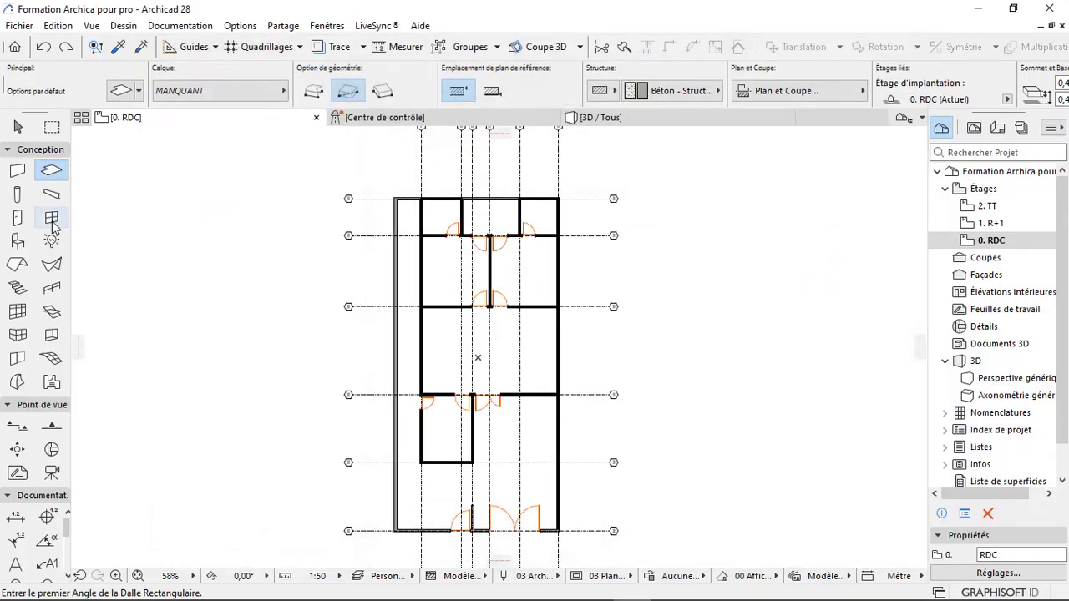
# - Set the Slab tool's default layer to "______Archi Dalles" from the Architecture folder
pyautogui.doubleClick(54, 174)
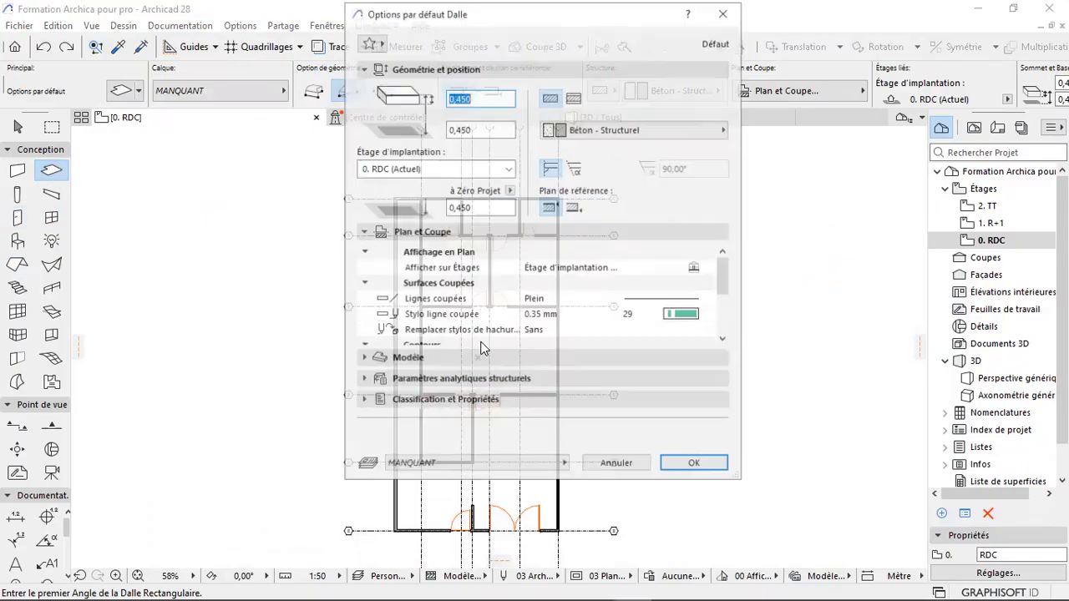
pyautogui.click(422, 470)
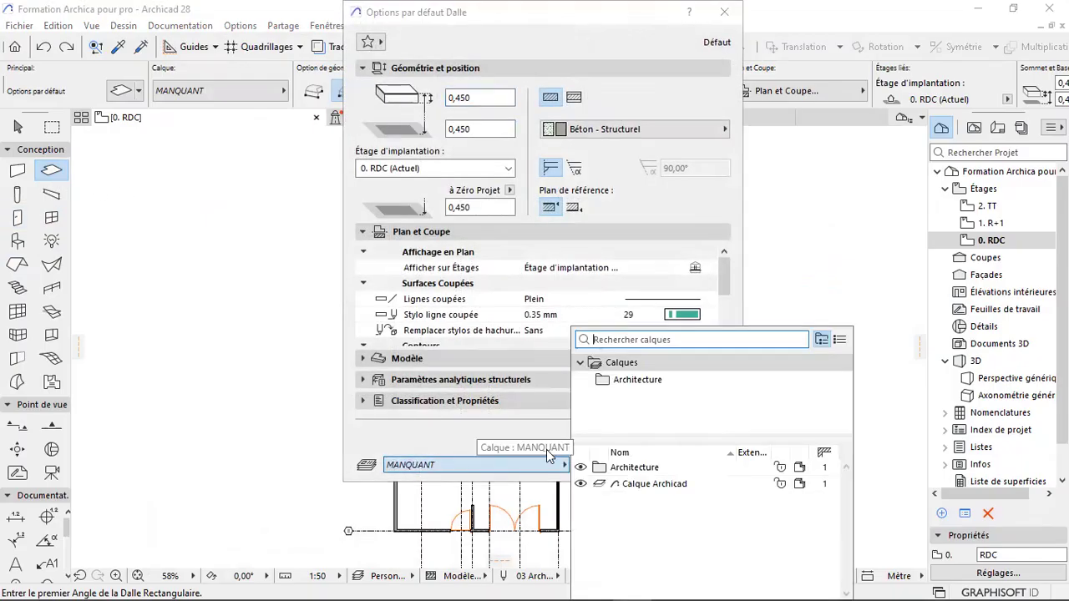
pyautogui.click(639, 386)
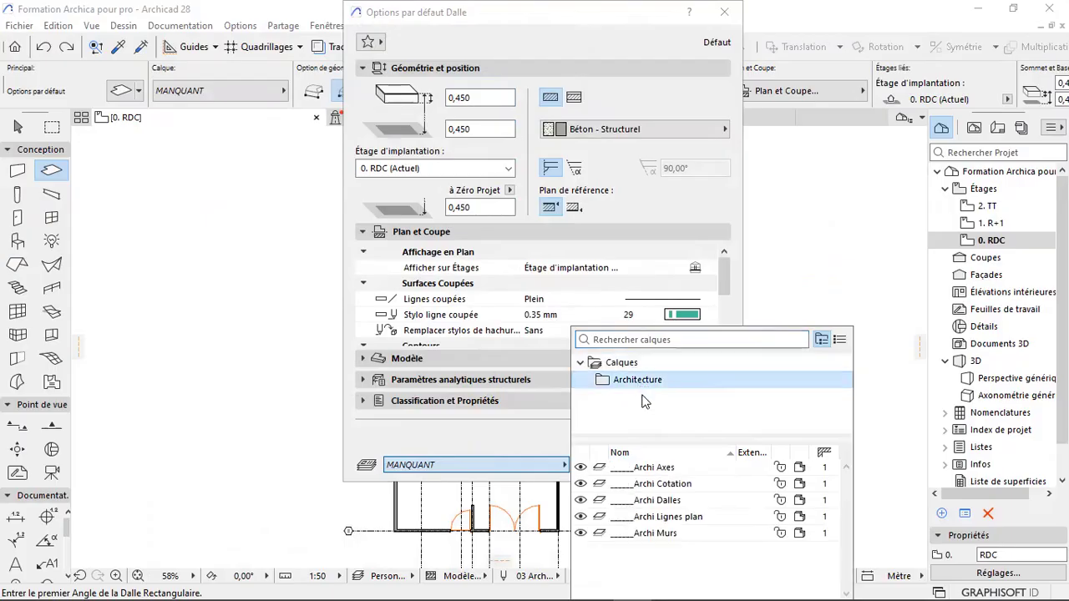
pyautogui.click(662, 501)
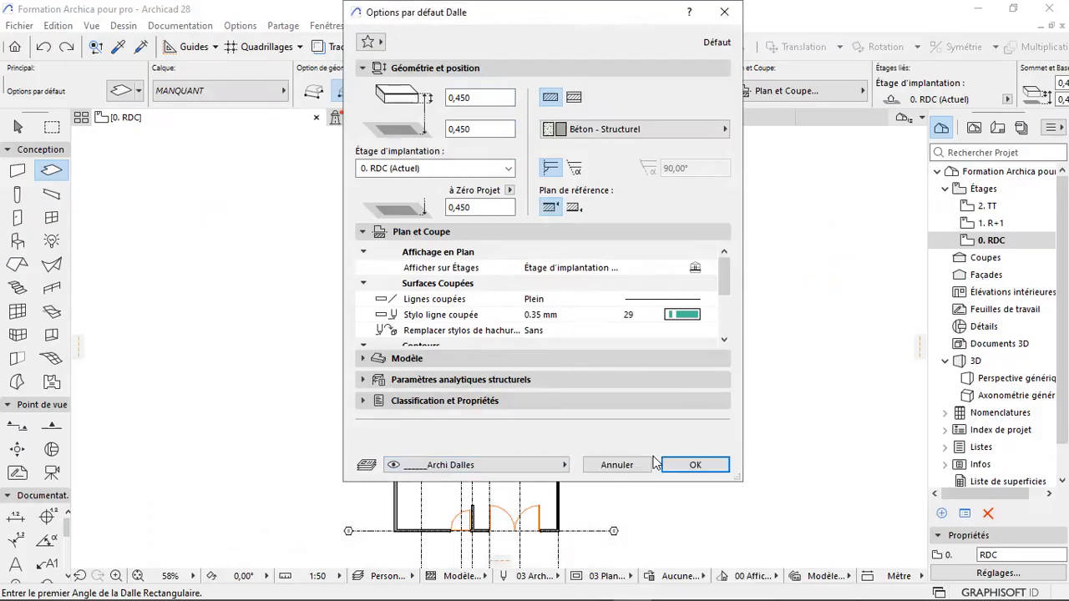
pyautogui.click(683, 465)
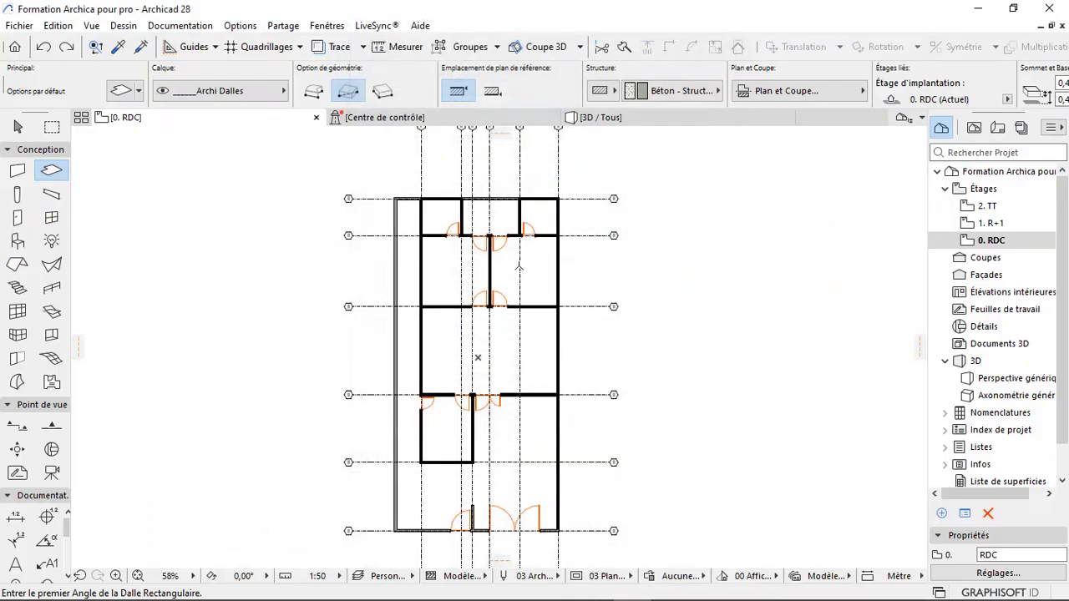
pyautogui.scroll(8, 519, 267)
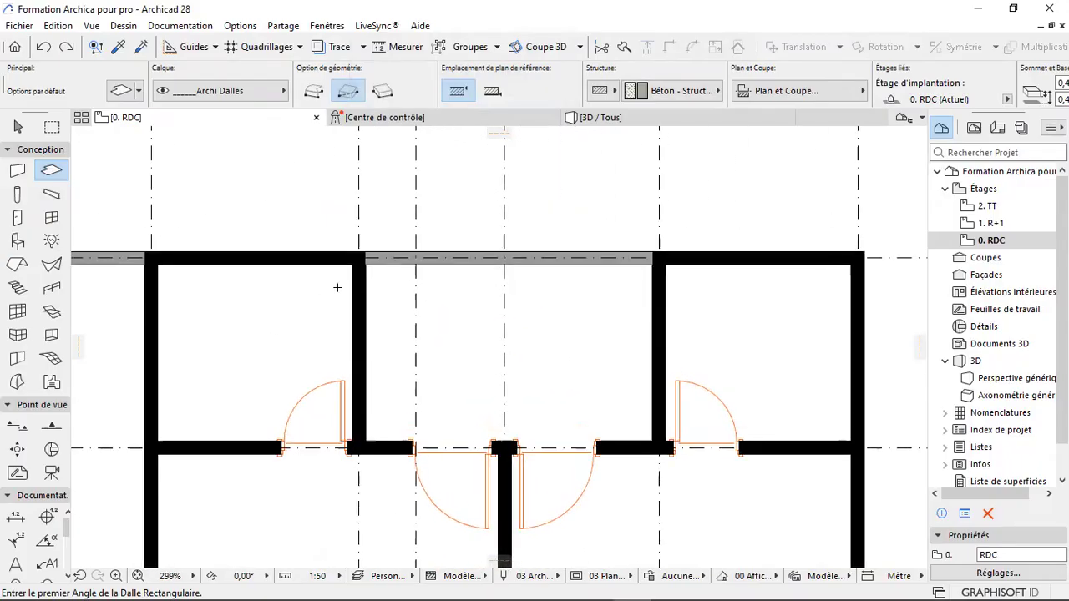
pyautogui.scroll(3, 176, 259)
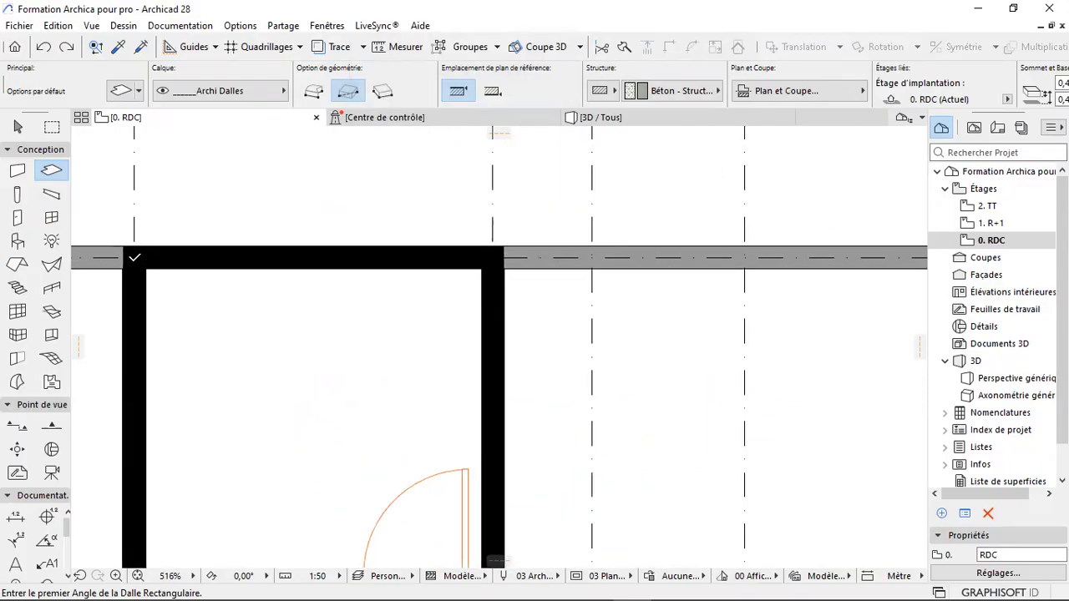
pyautogui.click(134, 257)
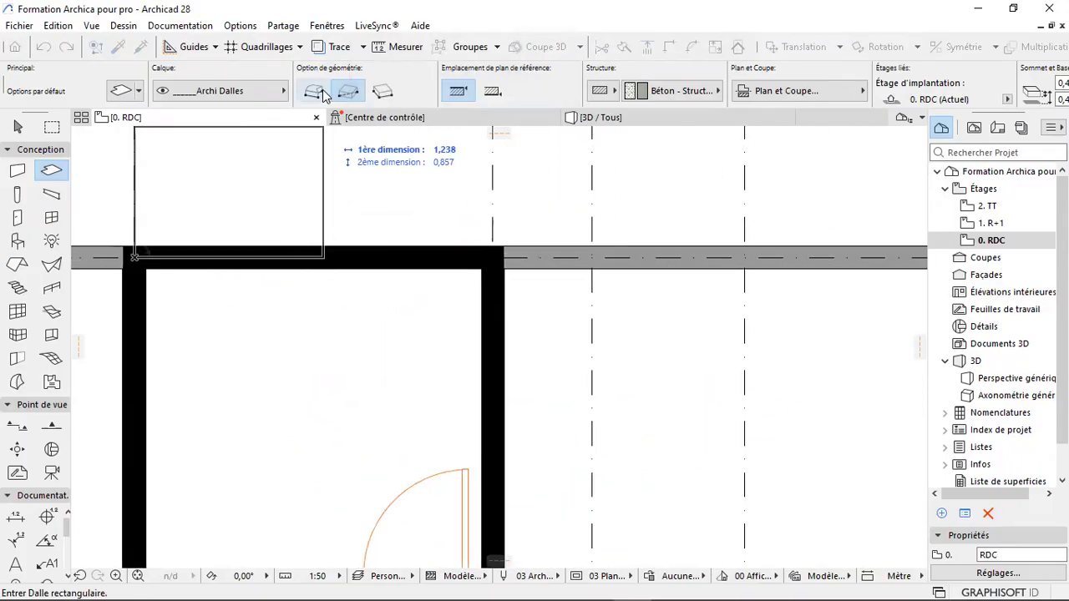
pyautogui.press('Escape')
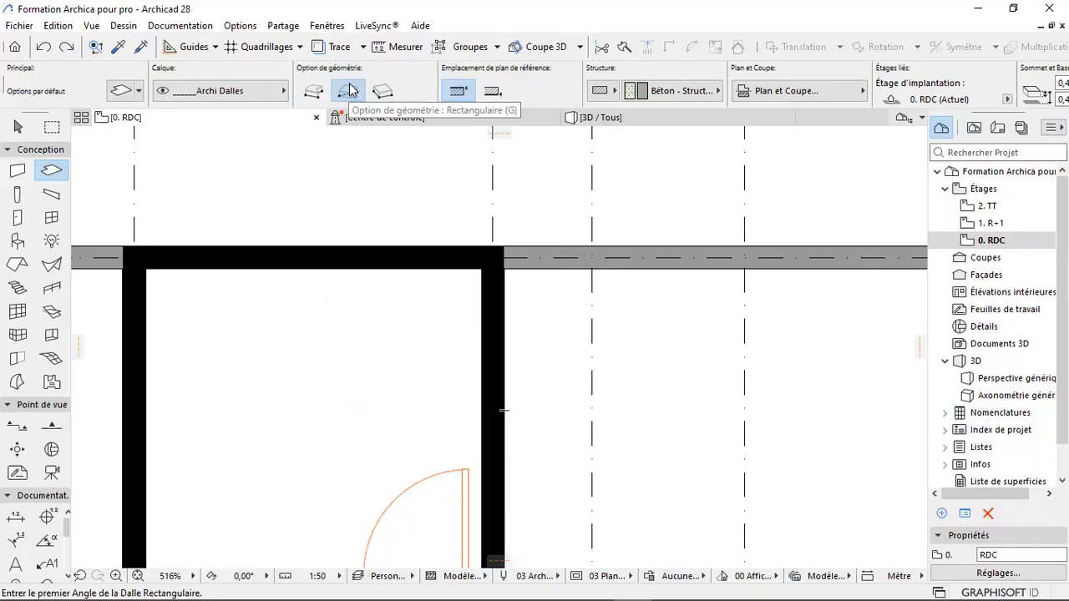
pyautogui.click(231, 309)
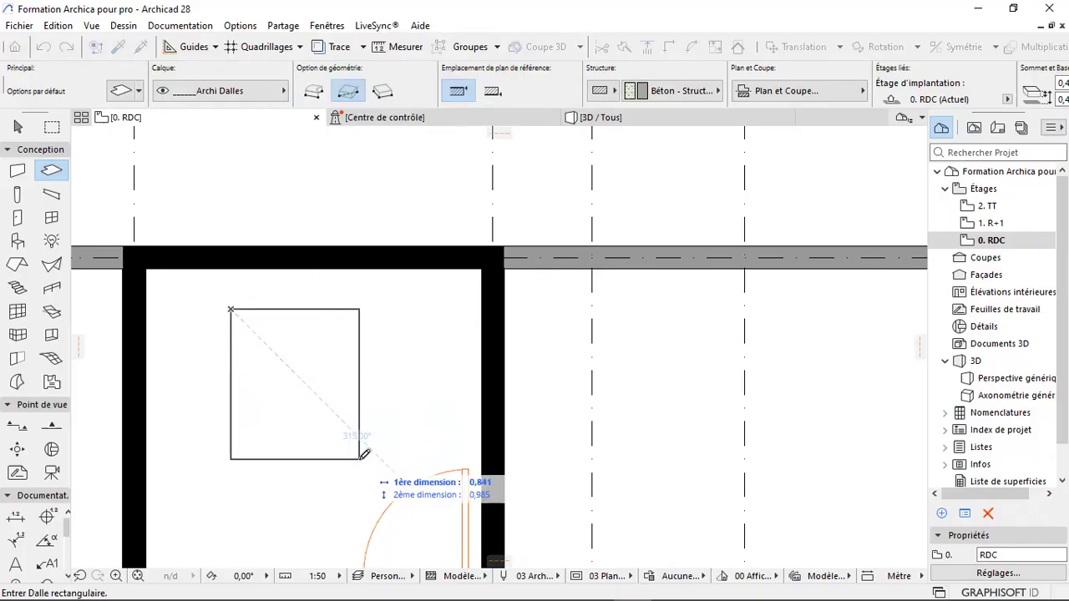
pyautogui.click(351, 422)
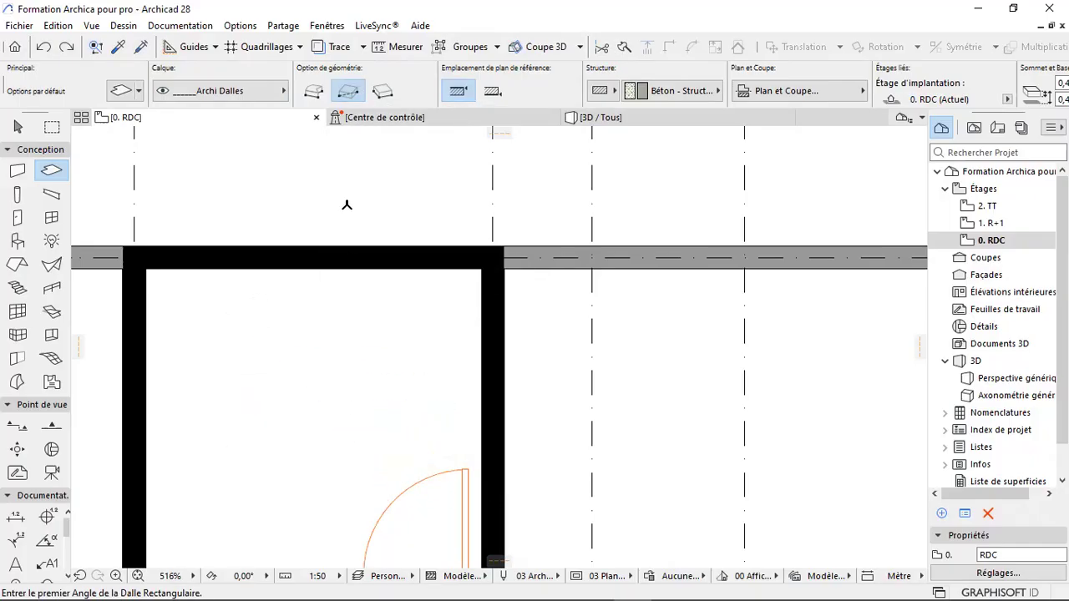
pyautogui.click(381, 92)
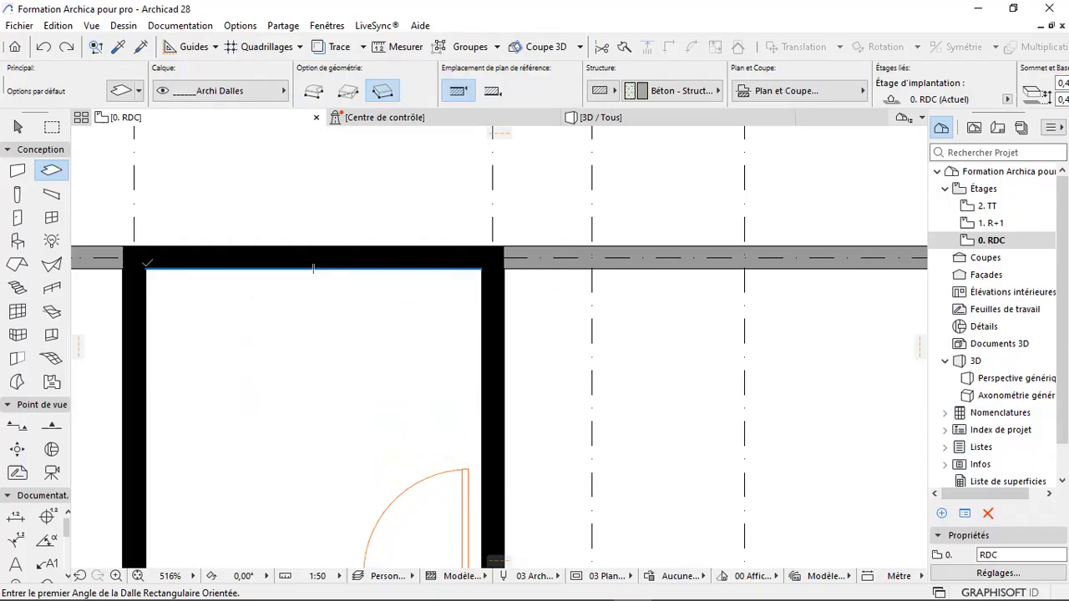
pyautogui.click(159, 277)
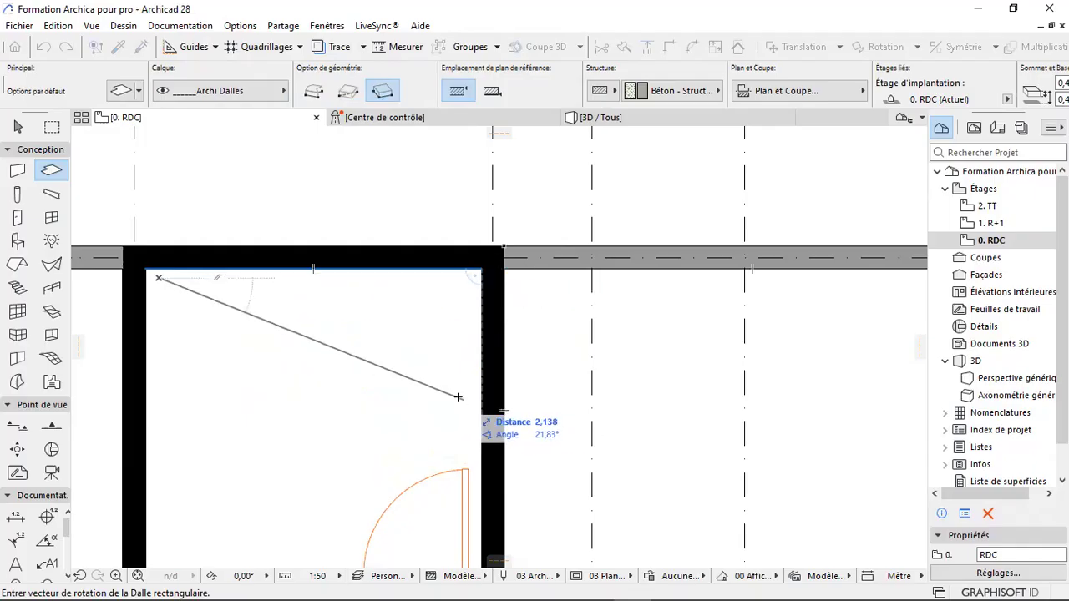
pyautogui.press('Escape')
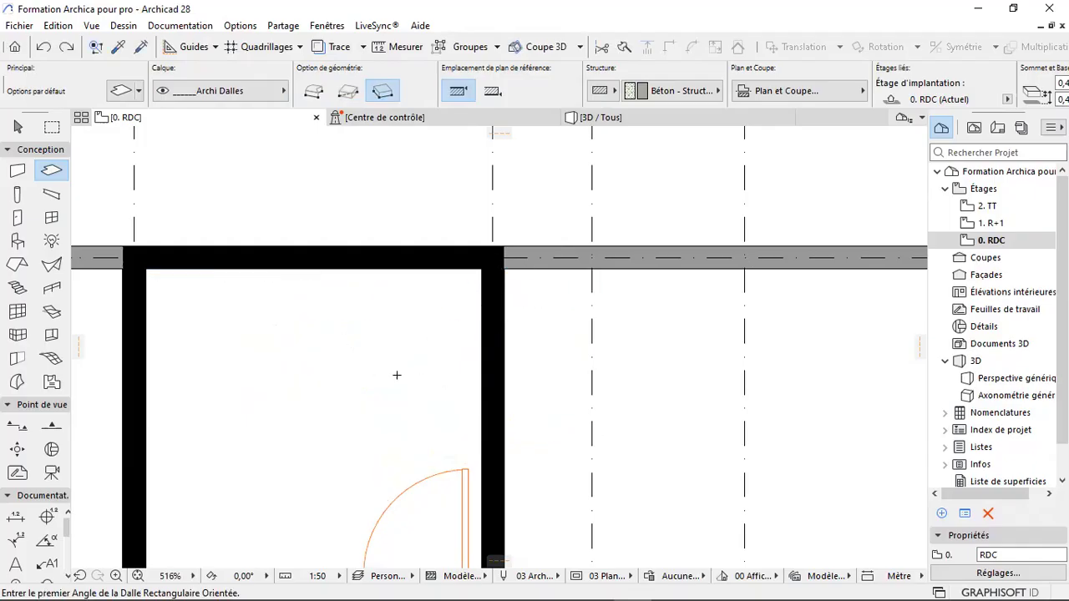
# - Start a polygonal slab at the upper-left room's outer axis corner and place its second point at that room's upper-right wall junction
pyautogui.scroll(-2, 301, 286)
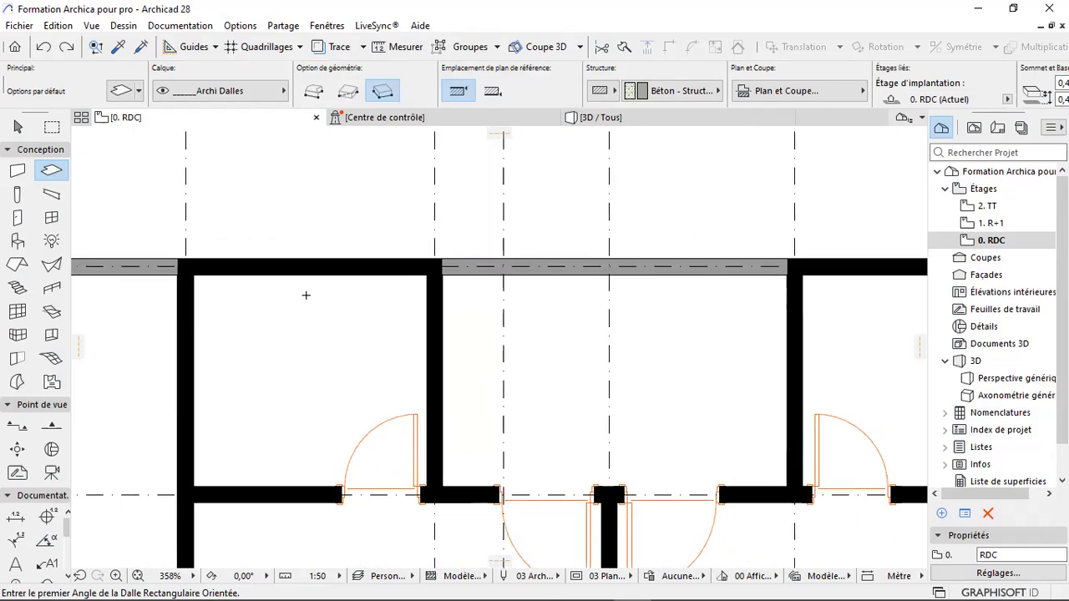
pyautogui.scroll(3, 243, 251)
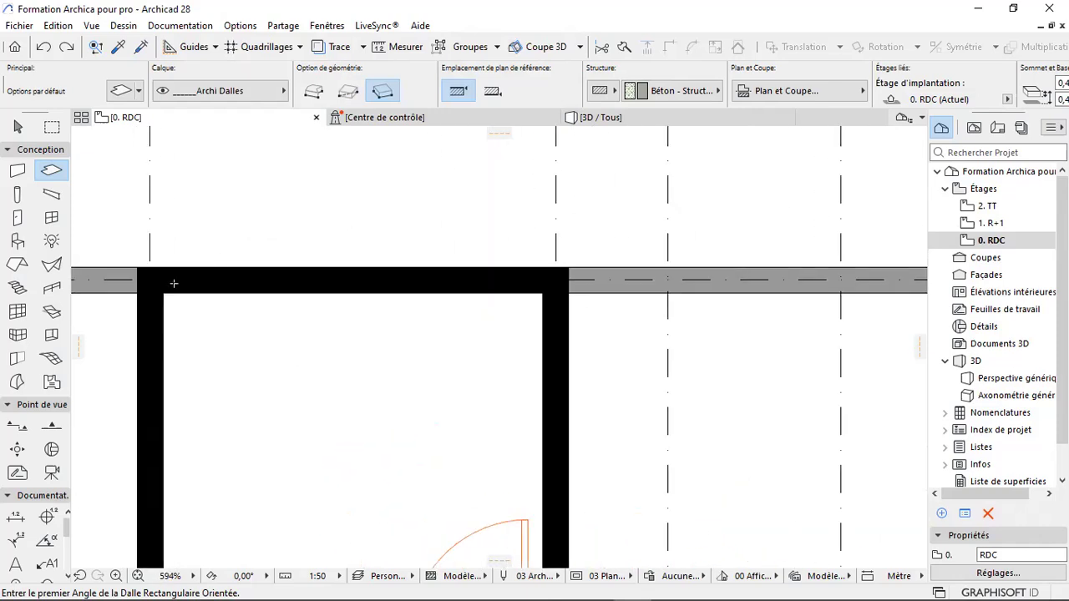
pyautogui.click(312, 94)
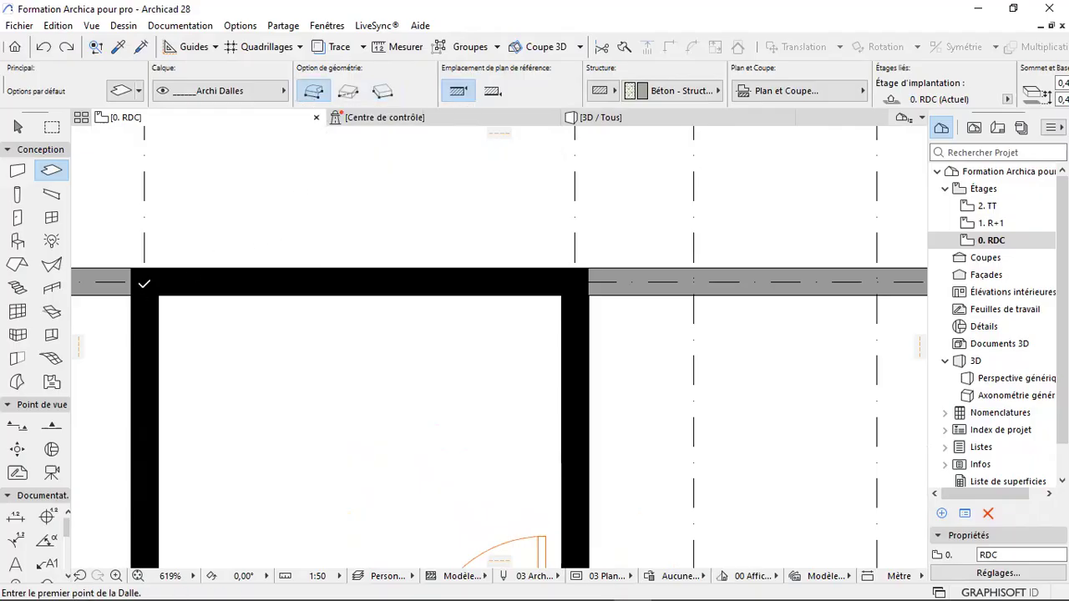
pyautogui.click(144, 283)
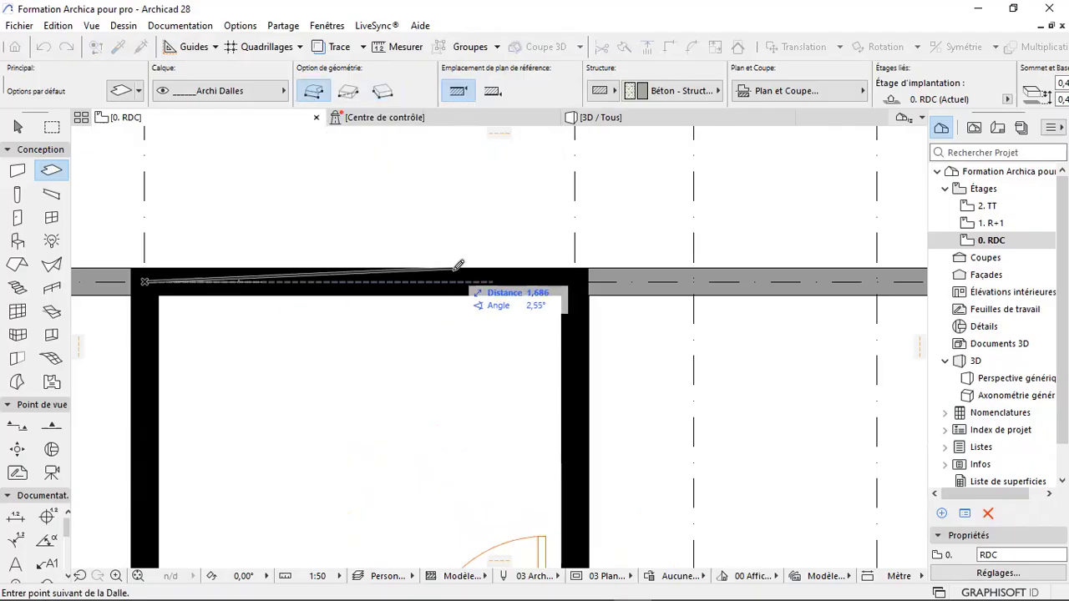
pyautogui.click(581, 278)
# - Extend the slab outline along the upper wall axis to the building's upper-right corner
pyautogui.scroll(3, 477, 382)
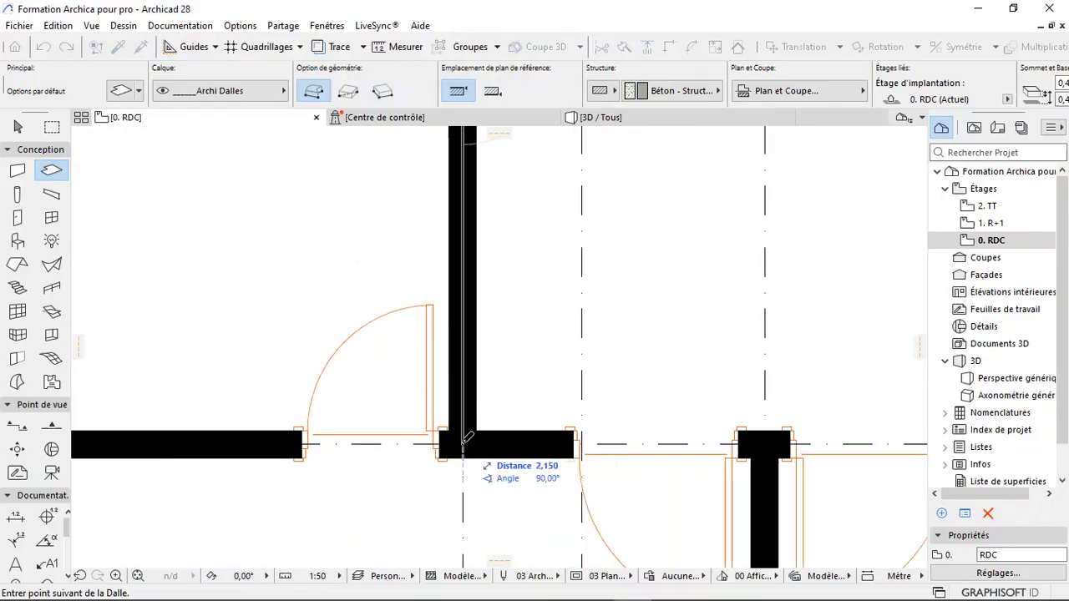
pyautogui.scroll(-4, 463, 444)
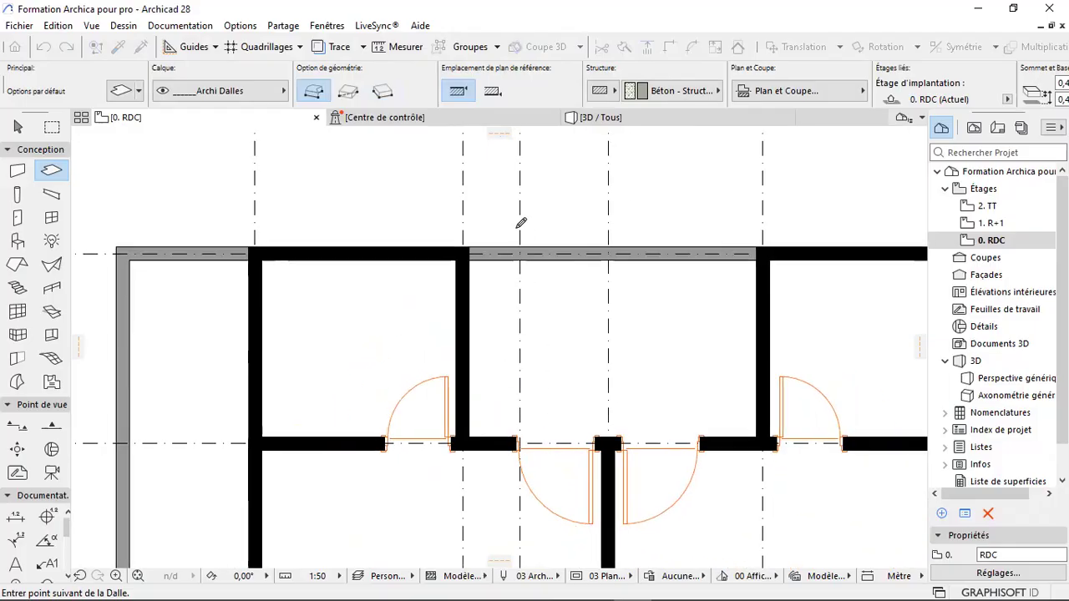
pyautogui.scroll(1, 520, 224)
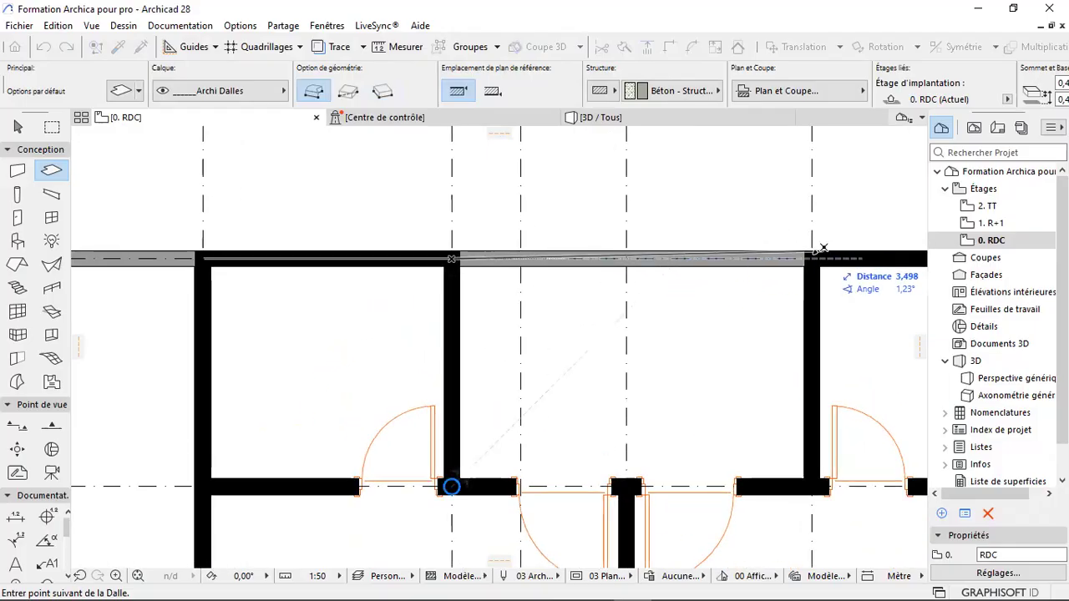
pyautogui.click(817, 252)
pyautogui.scroll(-2, 842, 270)
pyautogui.scroll(2, 802, 242)
pyautogui.scroll(-1, 673, 279)
pyautogui.scroll(1, 673, 279)
pyautogui.click(681, 275)
# - Run the slab outline down the right outer wall, about 19.44 m, to the lower-right corner on axis A
pyautogui.scroll(-2, 656, 259)
pyautogui.scroll(-3, 629, 331)
pyautogui.scroll(3, 659, 445)
pyautogui.scroll(3, 663, 445)
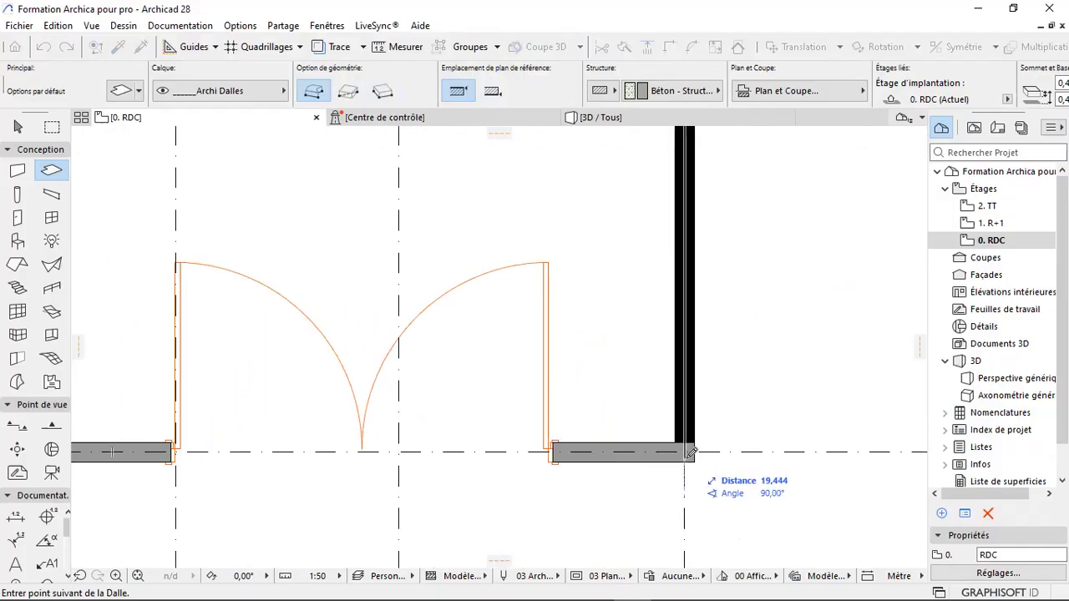
pyautogui.click(687, 451)
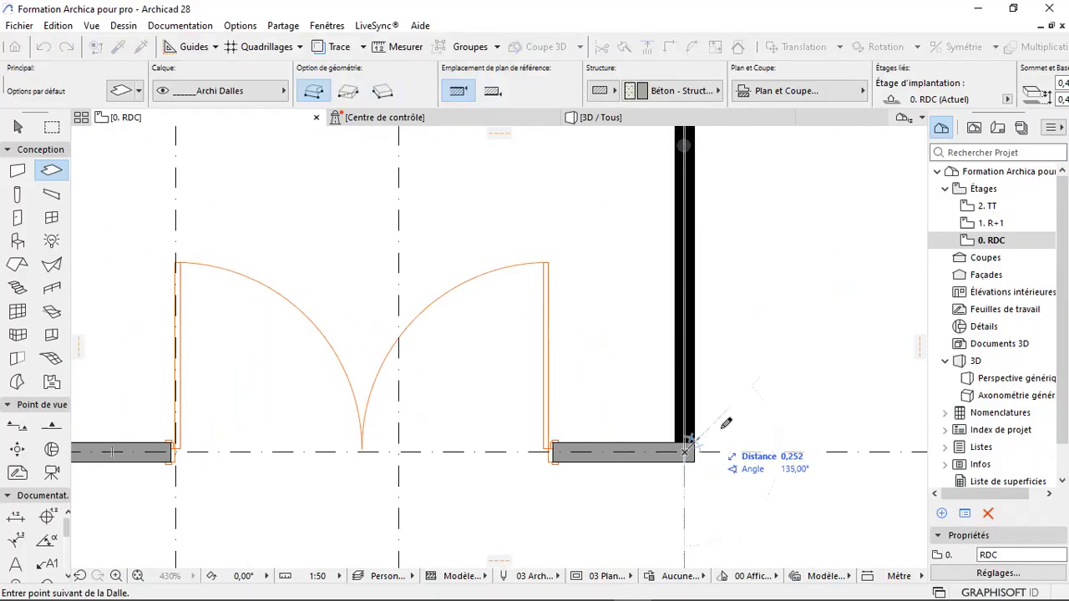
pyautogui.scroll(-4, 768, 432)
pyautogui.scroll(3, 478, 429)
pyautogui.scroll(1, 479, 428)
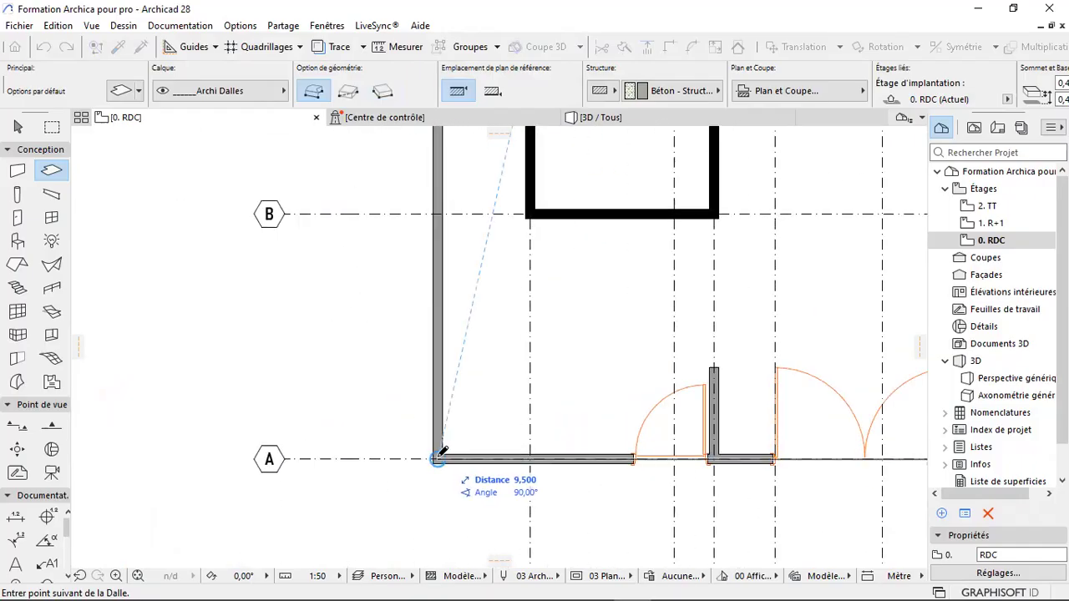
pyautogui.click(439, 457)
pyautogui.scroll(-3, 439, 457)
pyautogui.scroll(2, 587, 299)
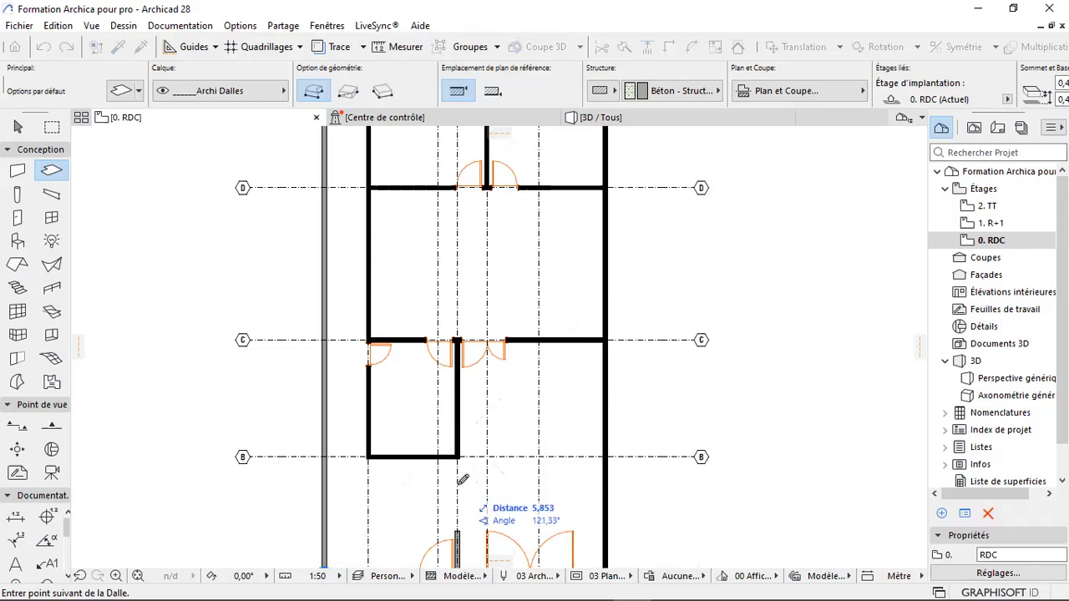
# - Bring the slab outline back up the right outer wall to a point about midway between axes B and C, using an exact distance
pyautogui.scroll(-3, 462, 480)
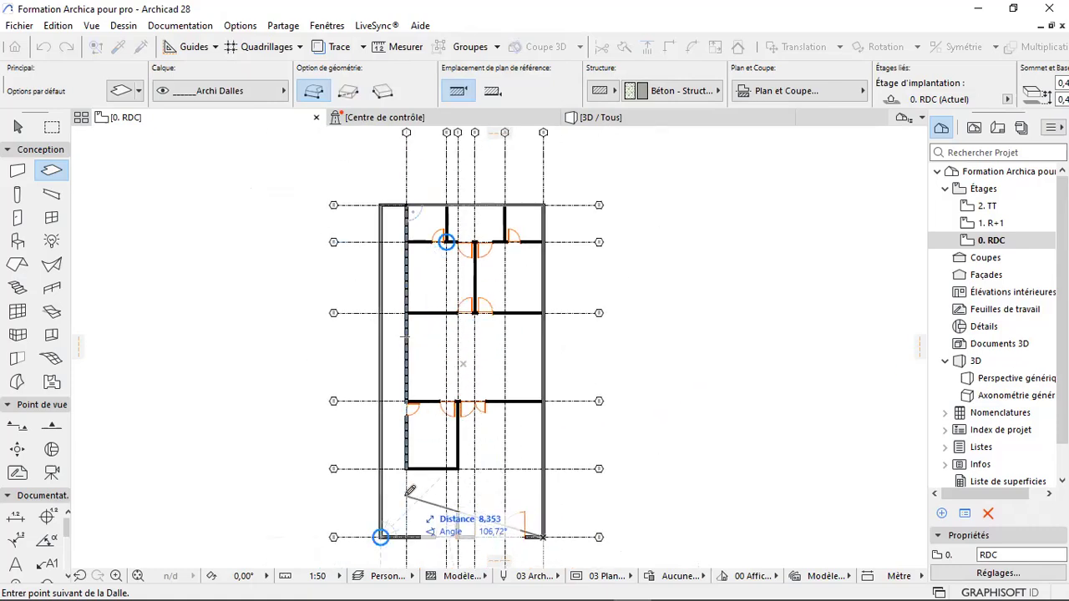
pyautogui.scroll(2, 554, 440)
pyautogui.scroll(-3, 525, 462)
pyautogui.scroll(3, 490, 303)
pyautogui.scroll(3, 551, 367)
pyautogui.scroll(3, 565, 361)
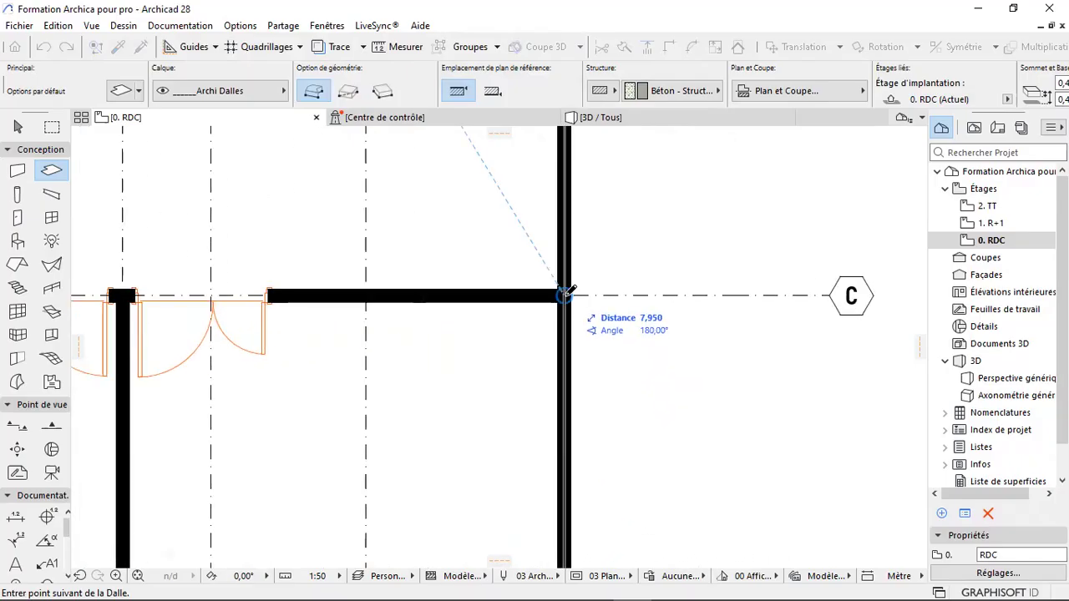
pyautogui.scroll(-2, 566, 294)
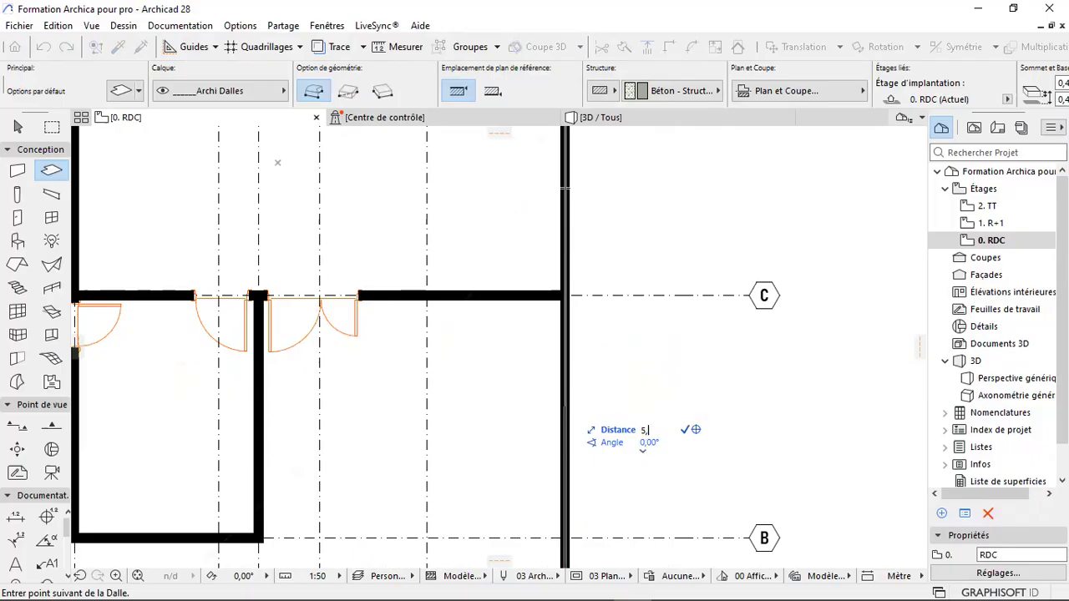
pyautogui.press('Return')
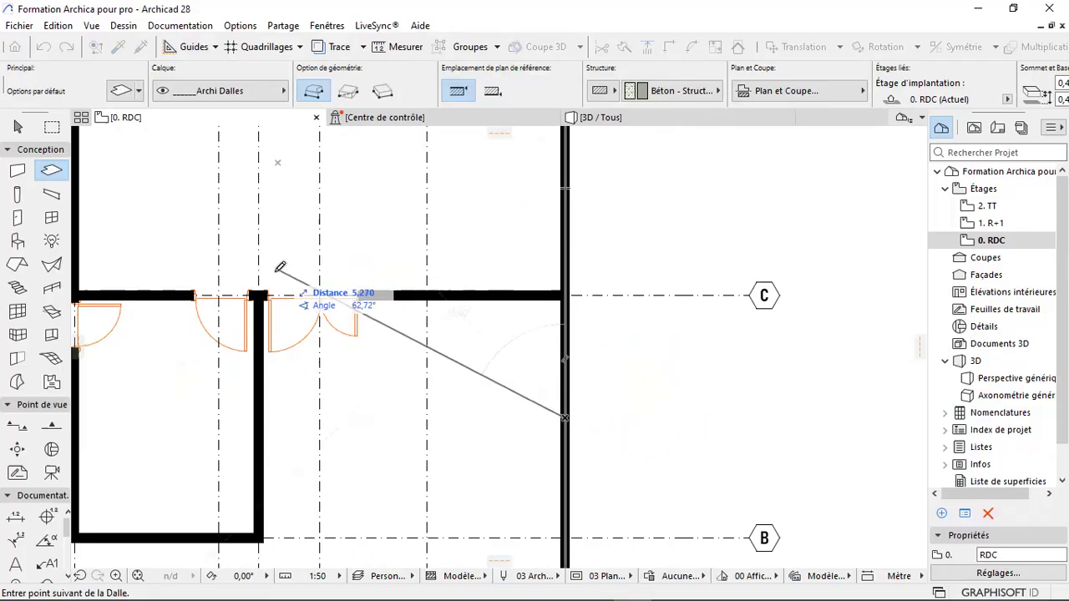
# - Run the slab outline straight across to the lower-left room's right wall and around that room's two corners on axis B
pyautogui.click(258, 417)
pyautogui.scroll(-3, 414, 341)
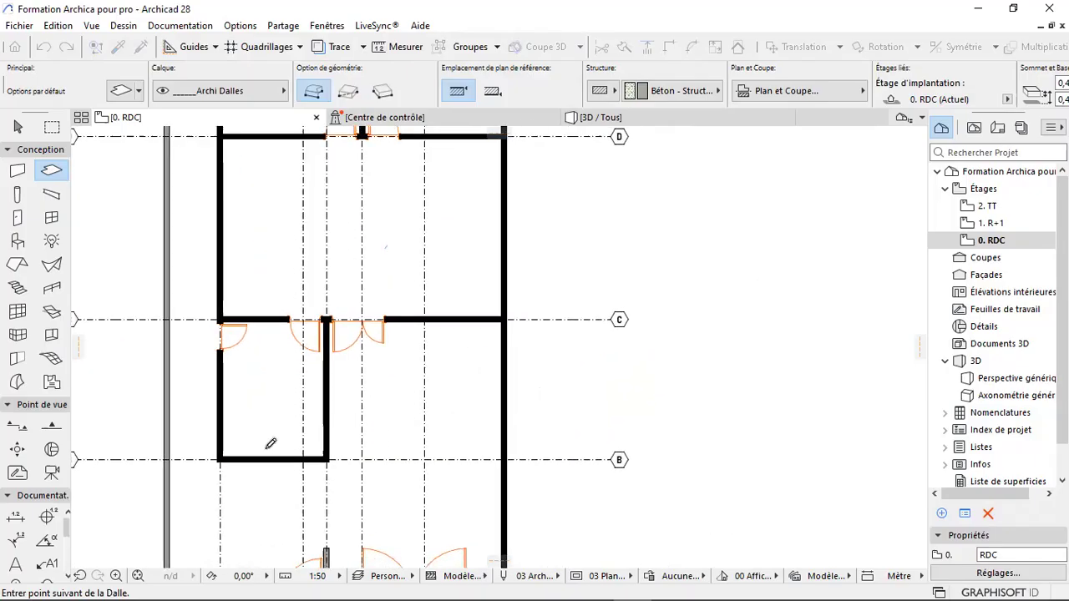
pyautogui.scroll(4, 257, 454)
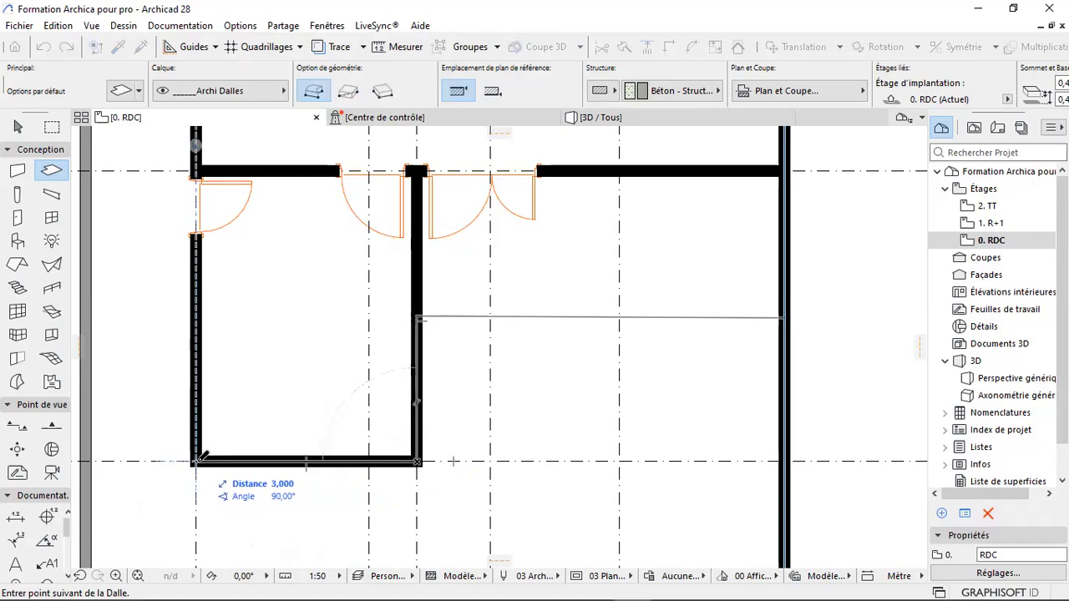
# - Close the slab outline up the rooms' left wall at its starting corner on axis F
pyautogui.scroll(-6, 201, 458)
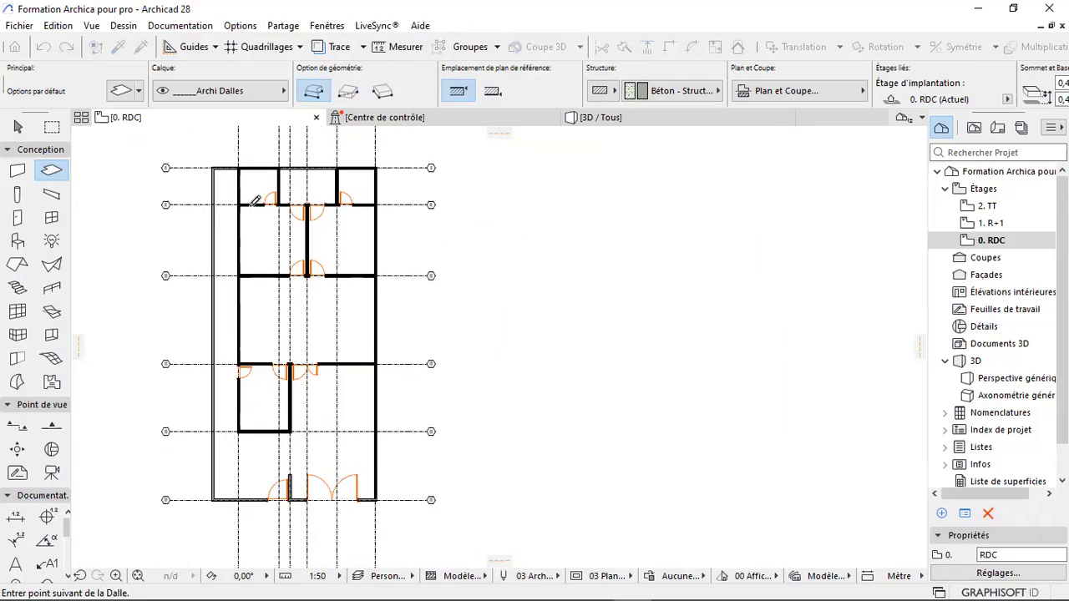
pyautogui.scroll(5, 251, 183)
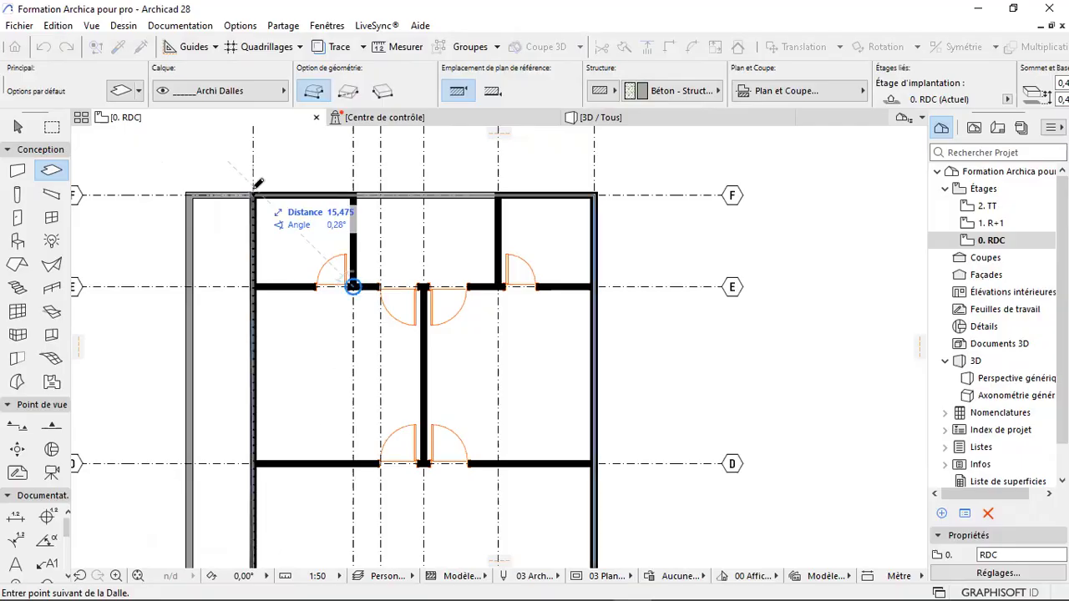
pyautogui.scroll(2, 255, 191)
pyautogui.click(254, 191)
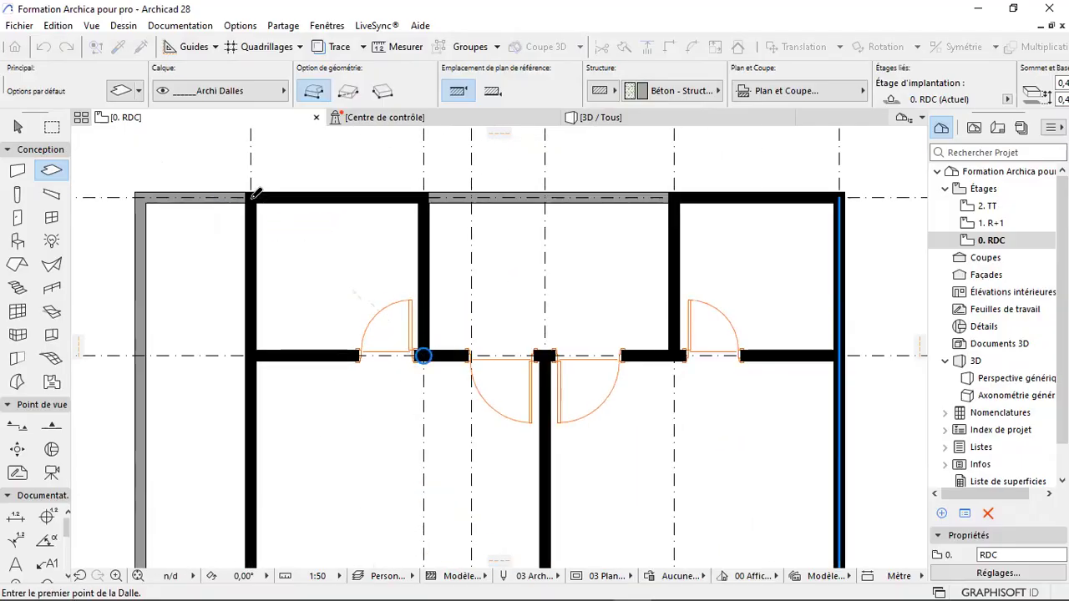
# - Examine the new slab in the 3D perspective from several angles, especially the raised edge in front of the double door
pyautogui.scroll(-3, 403, 193)
pyautogui.scroll(-1, 463, 190)
pyautogui.scroll(2, 456, 230)
pyautogui.scroll(-2, 456, 227)
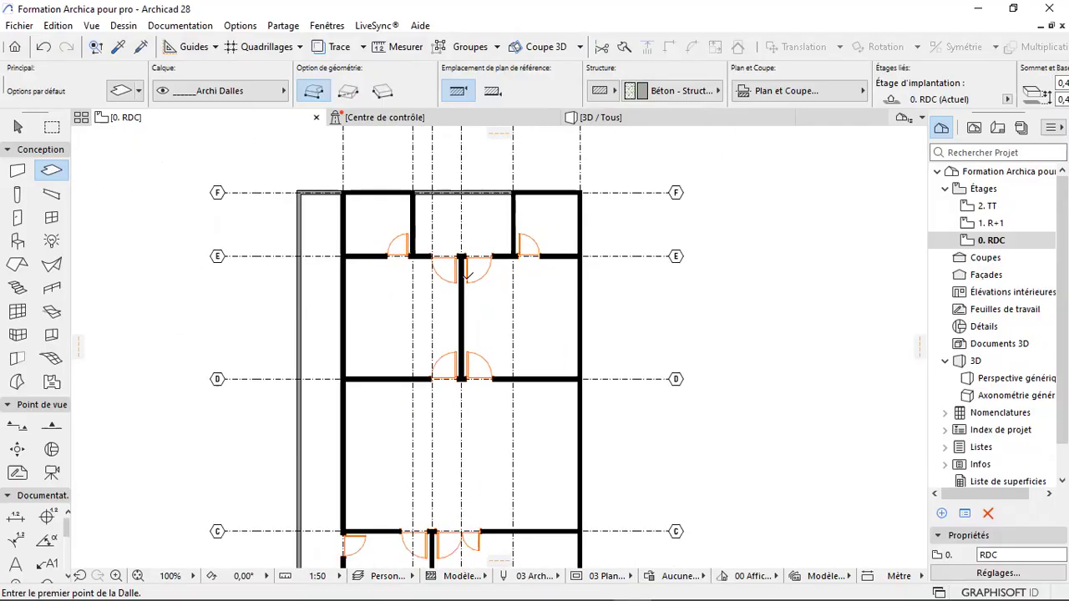
pyautogui.scroll(1, 466, 271)
pyautogui.click(599, 117)
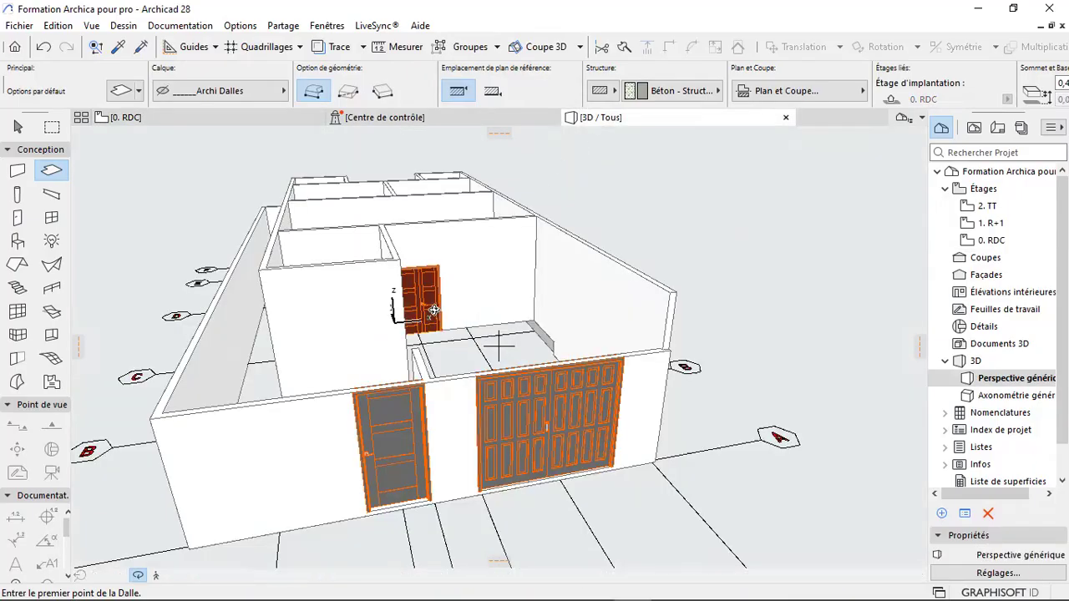
pyautogui.scroll(5, 458, 314)
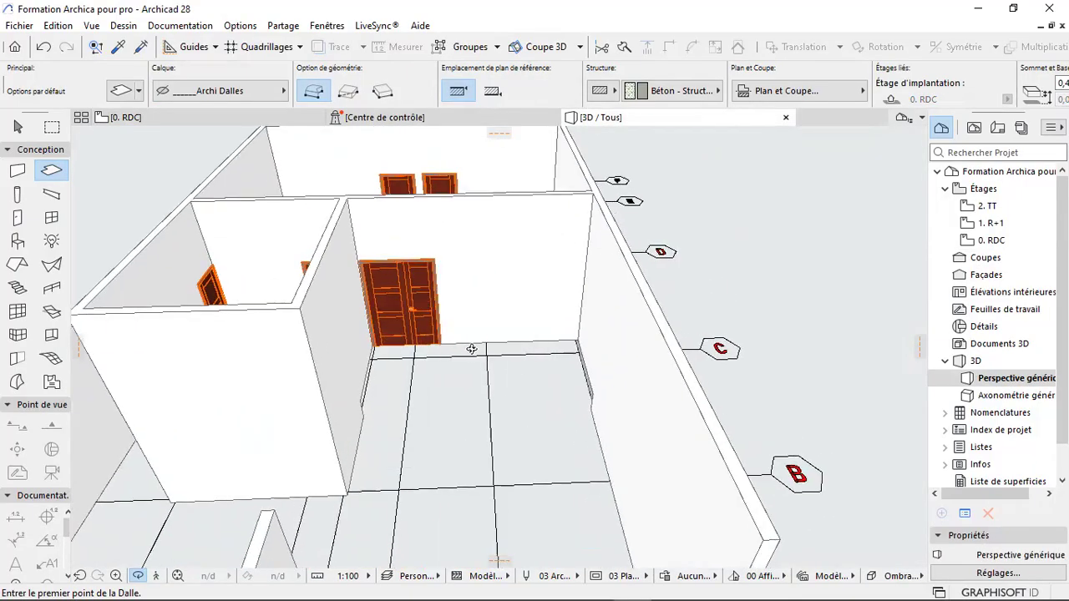
pyautogui.scroll(-3, 505, 347)
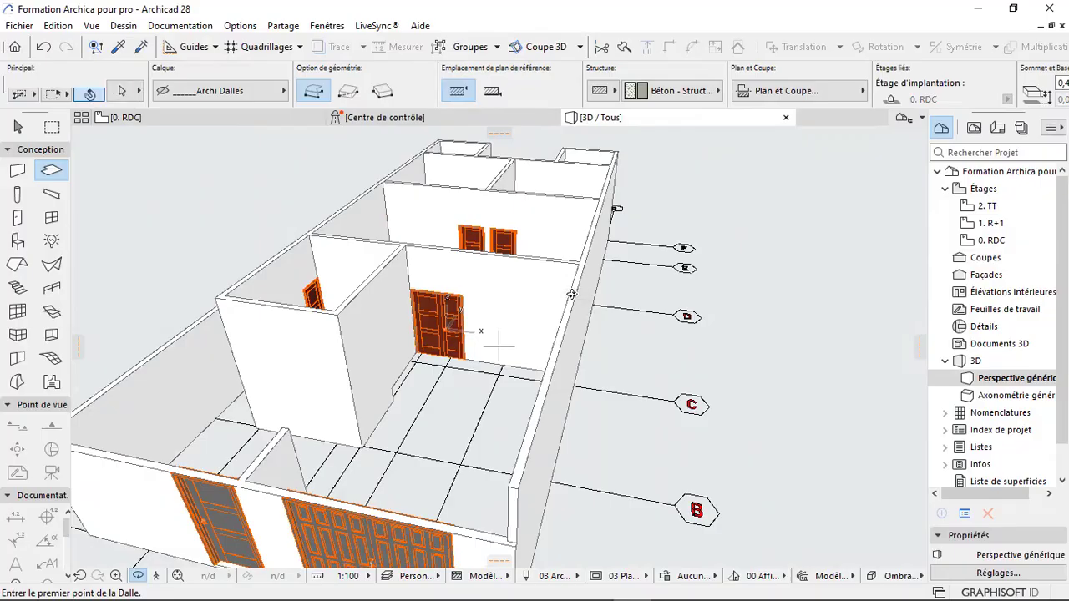
pyautogui.scroll(5, 510, 395)
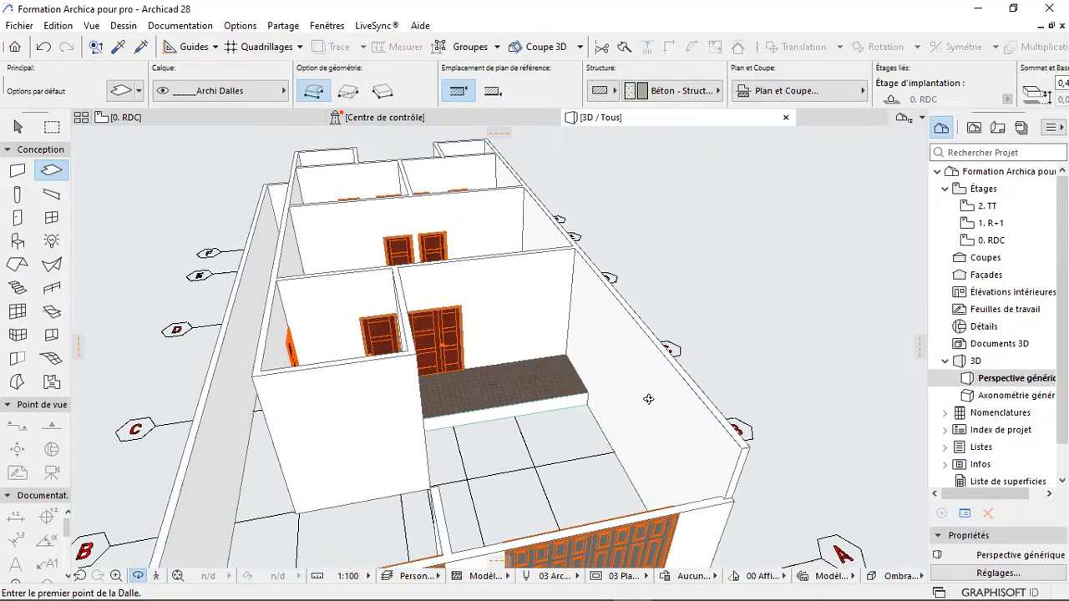
pyautogui.scroll(-8, 544, 413)
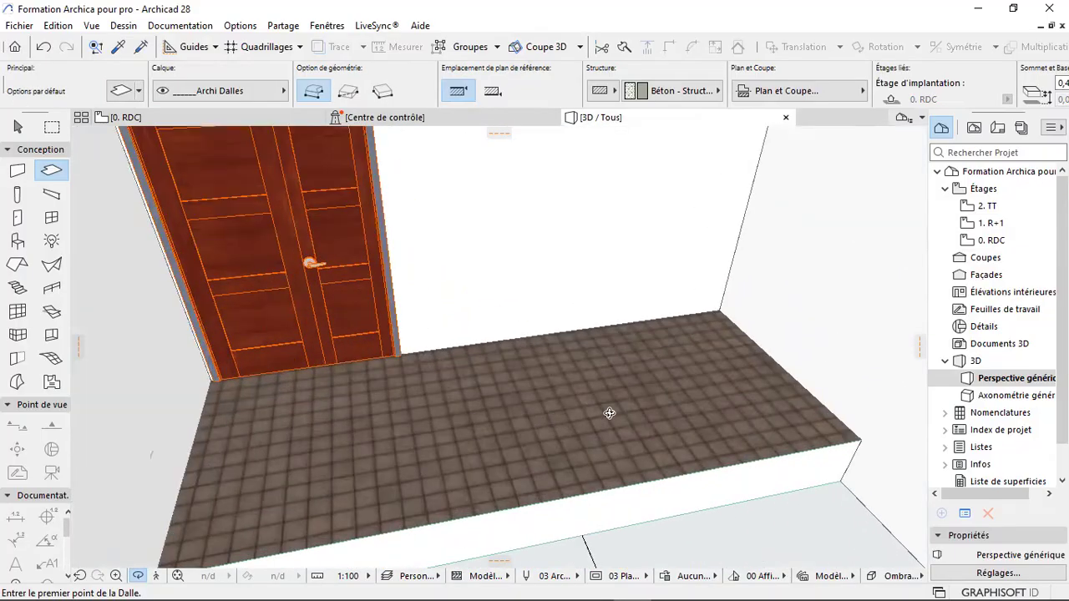
pyautogui.scroll(5, 510, 371)
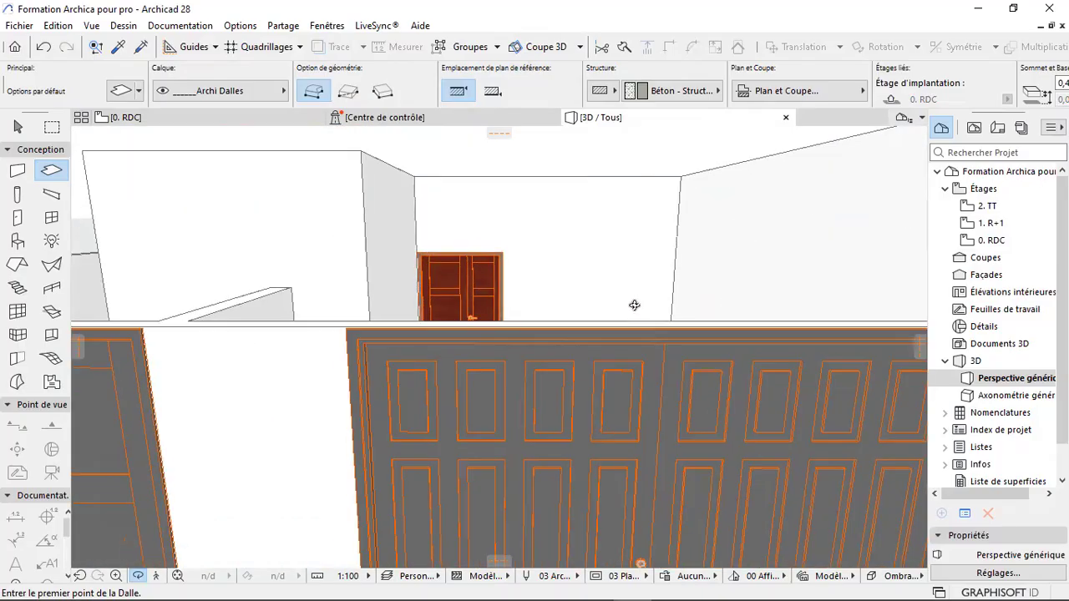
pyautogui.scroll(-6, 519, 309)
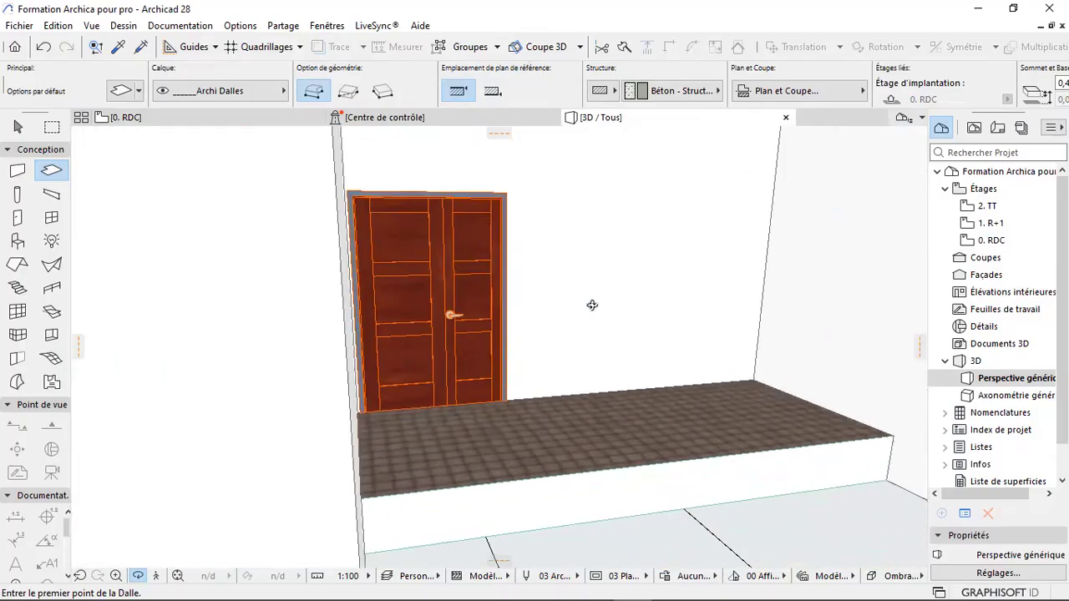
pyautogui.scroll(-6, 493, 413)
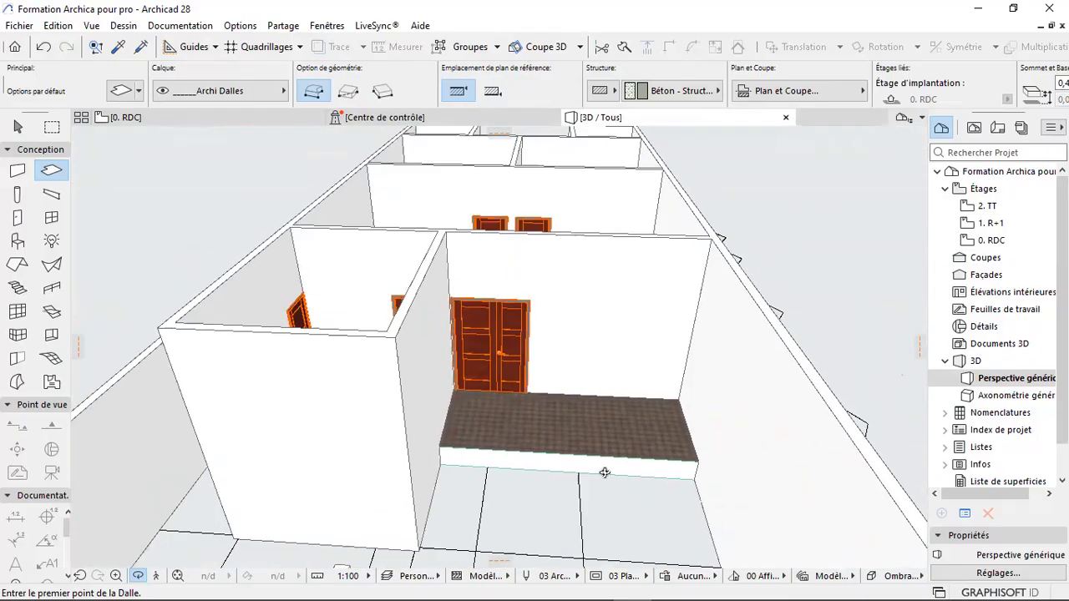
pyautogui.keyDown('shift'); pyautogui.moveTo(498, 428); pyautogui.dragTo(378, 200, button='middle'); pyautogui.keyUp('shift')
pyautogui.moveTo(643, 477); pyautogui.dragTo(536, 454)
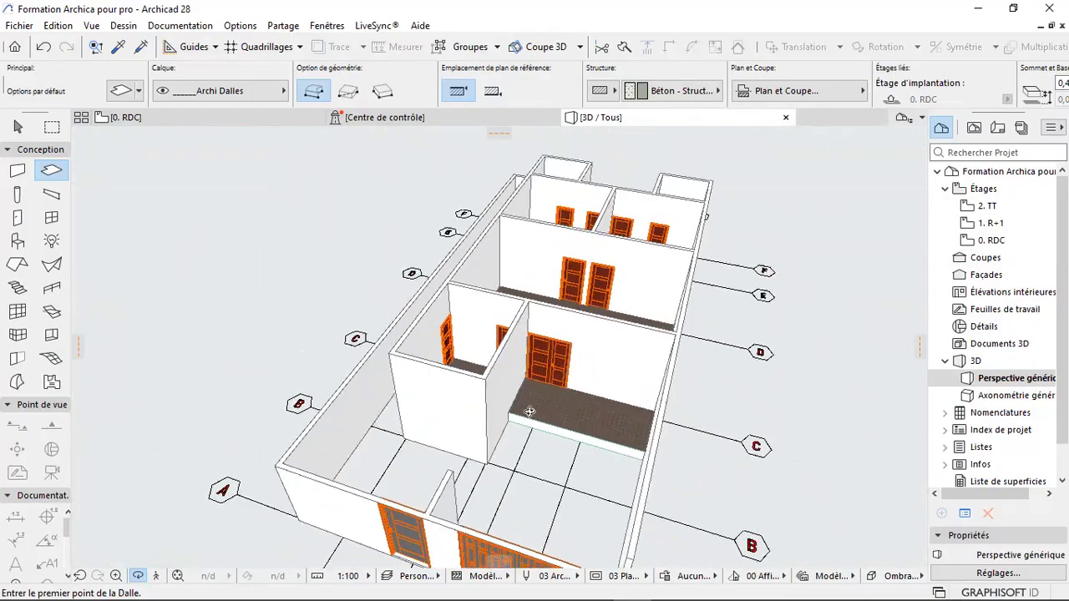
# - Back in the RDC plan, set the default slab thickness and its elevation above the home storey to 0,150
pyautogui.click(223, 119)
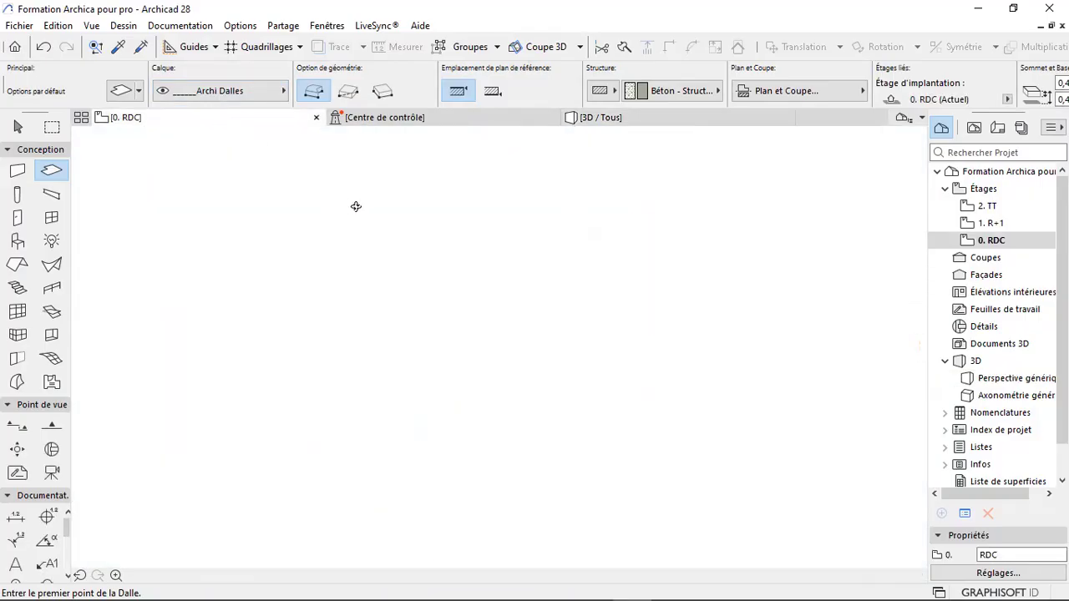
pyautogui.scroll(2, 443, 207)
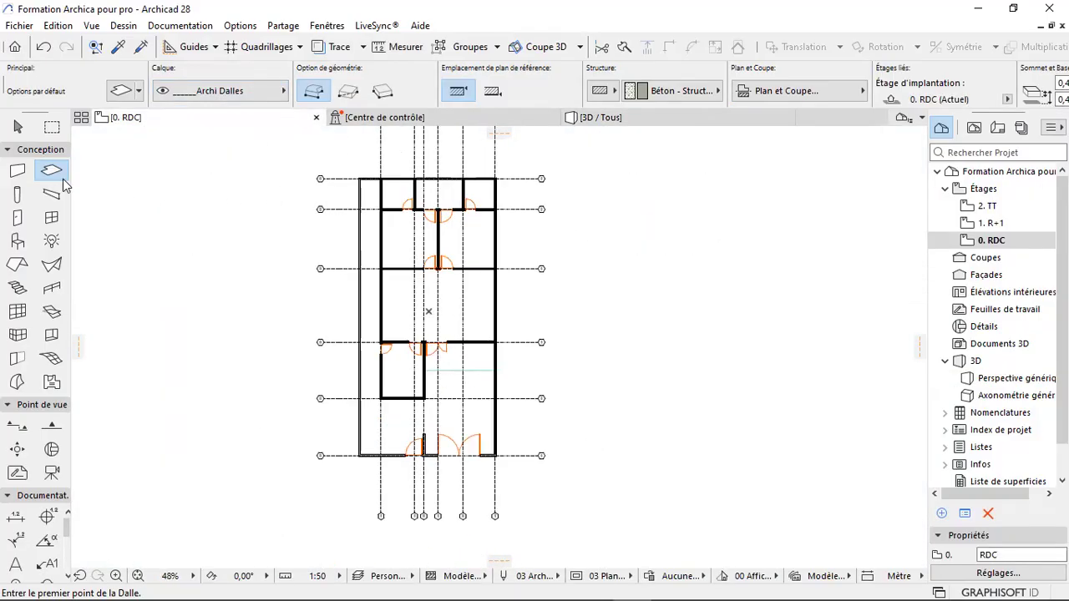
pyautogui.hotkey('ctrl', 't')
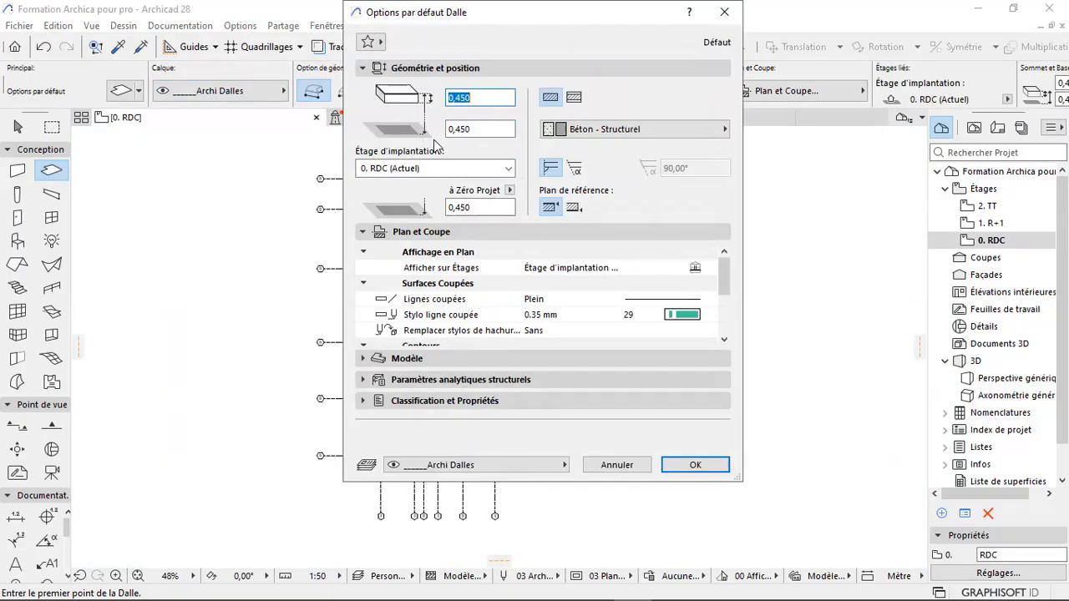
pyautogui.click(487, 101)
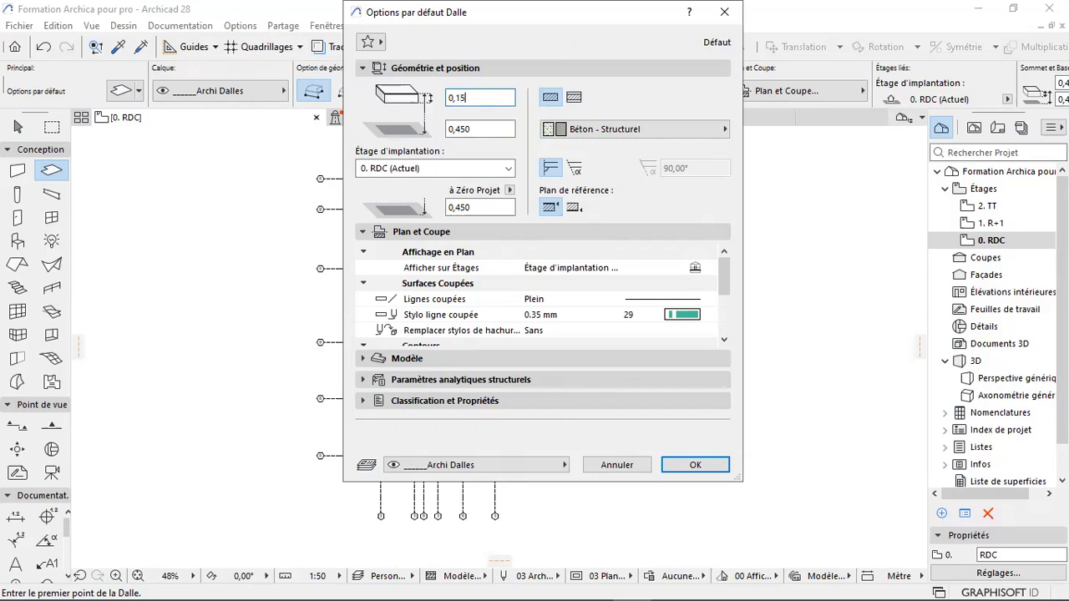
pyautogui.press('BackSpace')
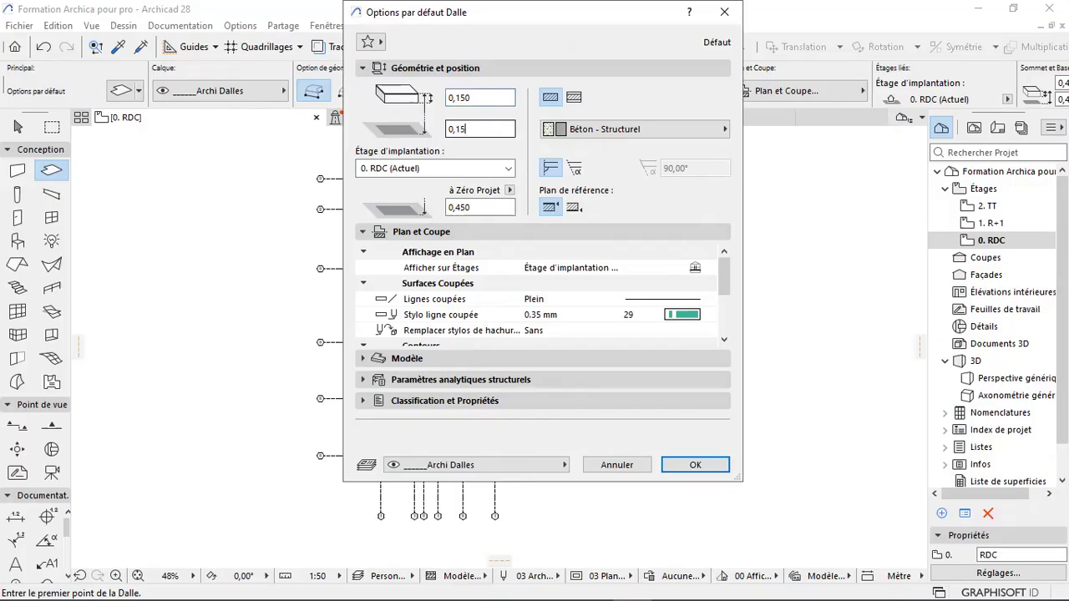
pyautogui.click(693, 468)
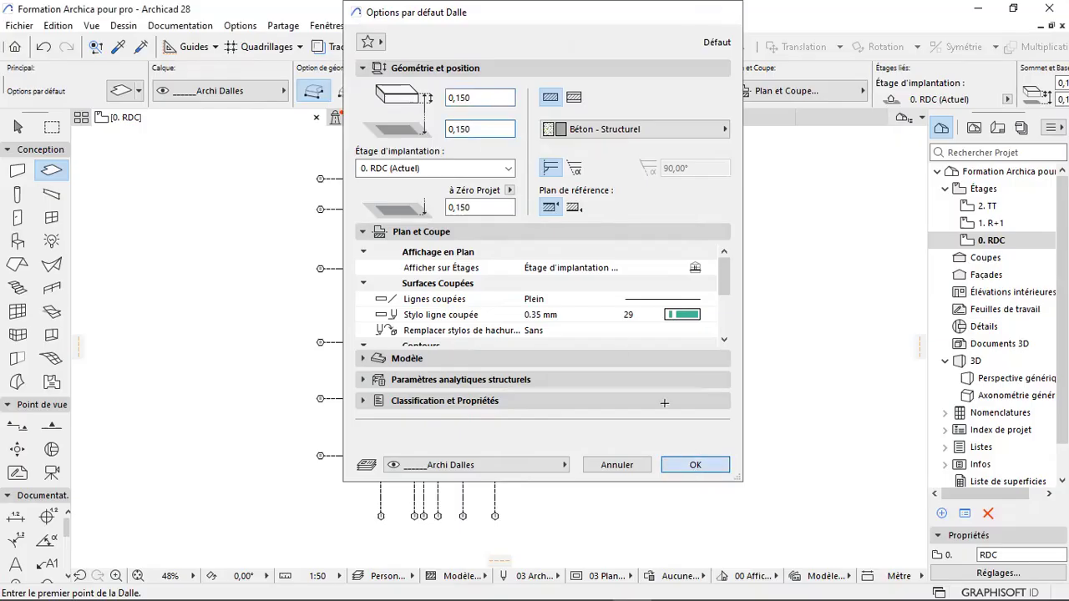
# - Create a slab with the Magic Wand filling the front courtyard and the passage along the left outer wall
pyautogui.scroll(2, 413, 211)
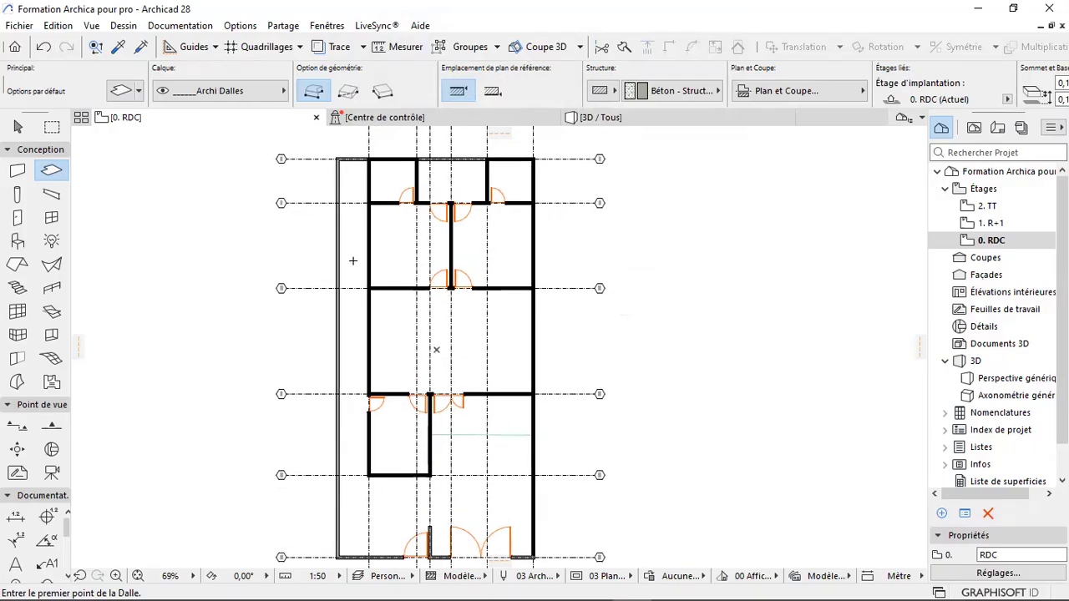
pyautogui.press('space')
pyautogui.scroll(-1, 432, 410)
pyautogui.scroll(1, 428, 485)
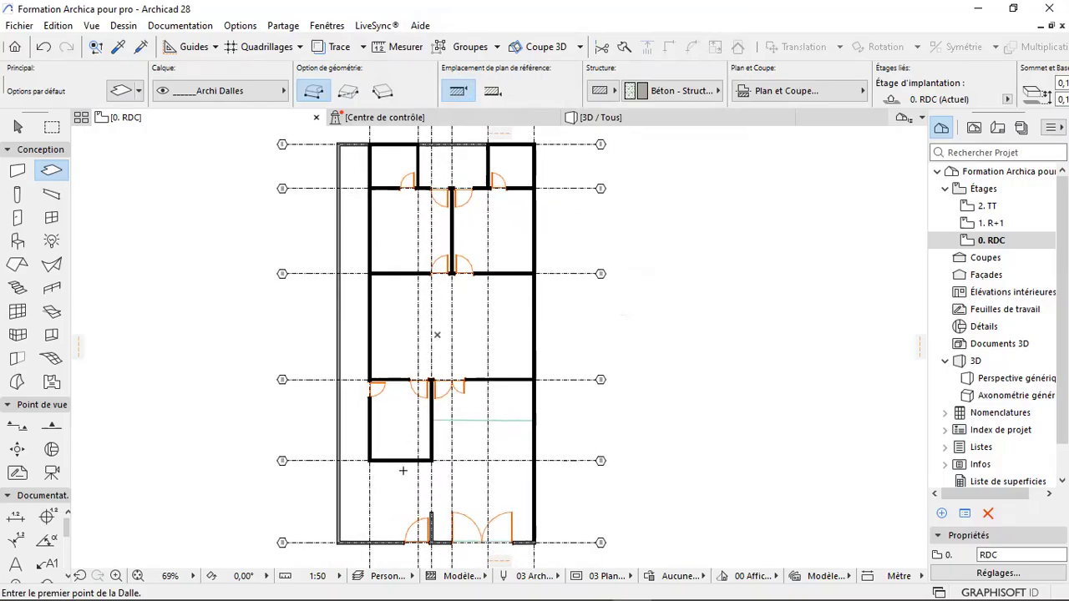
pyautogui.press('space')
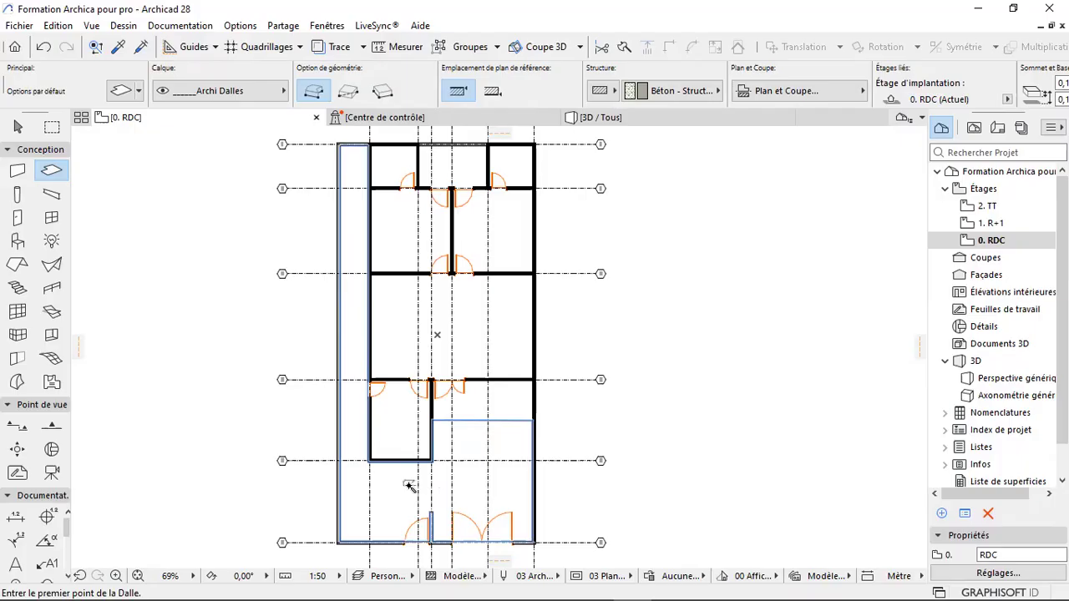
# - Examine the courtyard and passage slab in 3D, comparing its level with the raised slab at the entrance
pyautogui.click(605, 118)
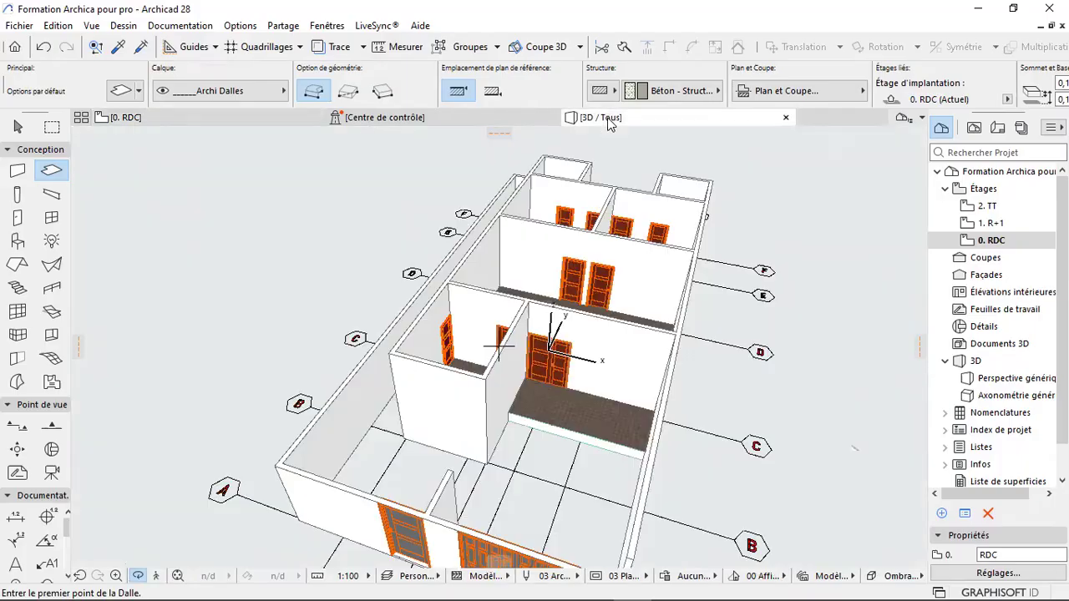
pyautogui.scroll(3, 508, 452)
pyautogui.keyDown('shift'); pyautogui.moveTo(508, 452); pyautogui.dragTo(352, 457, button='middle'); pyautogui.keyUp('shift')
pyautogui.scroll(5, 379, 447)
pyautogui.scroll(2, 510, 469)
pyautogui.keyDown('shift'); pyautogui.moveTo(504, 432); pyautogui.dragTo(431, 313, button='middle'); pyautogui.keyUp('shift')
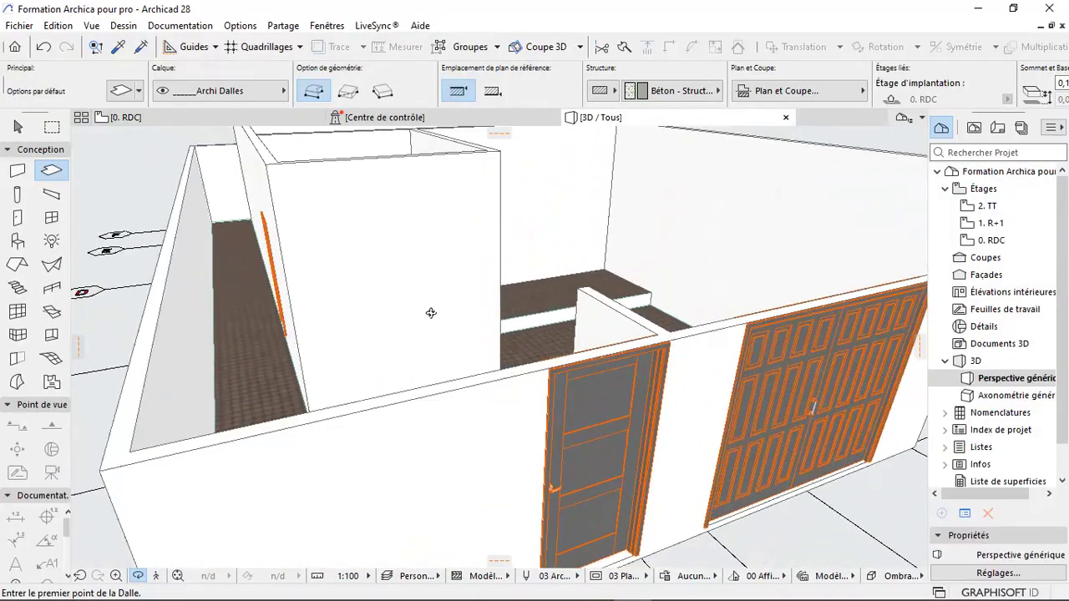
# - In the RDC plan, replace the top surface of the courtyard and passage slab with Herbe - Verte from the Paysage surfaces
pyautogui.click(172, 122)
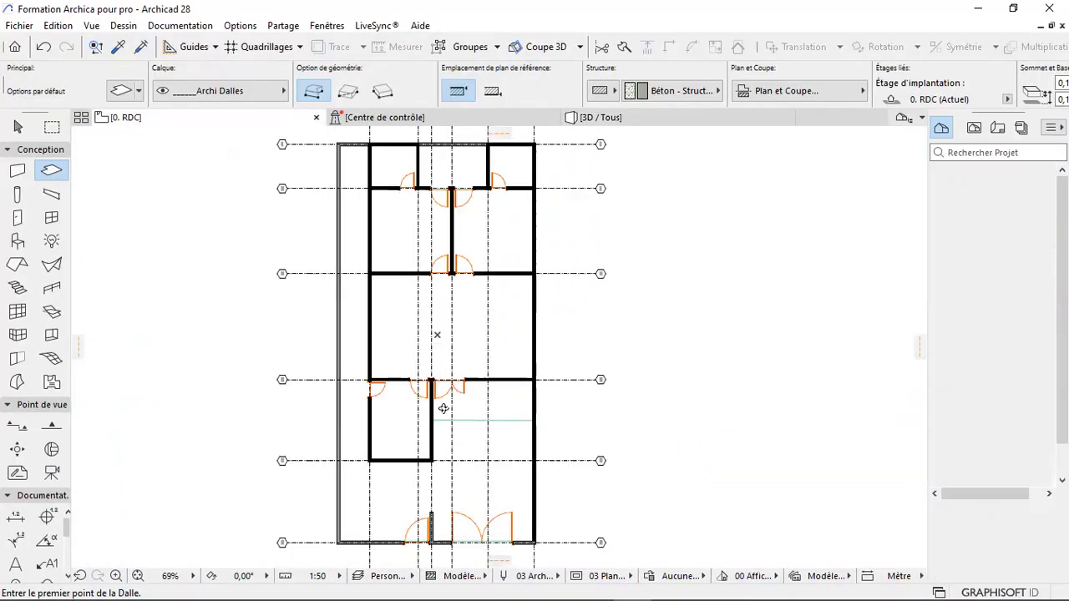
pyautogui.click(474, 472)
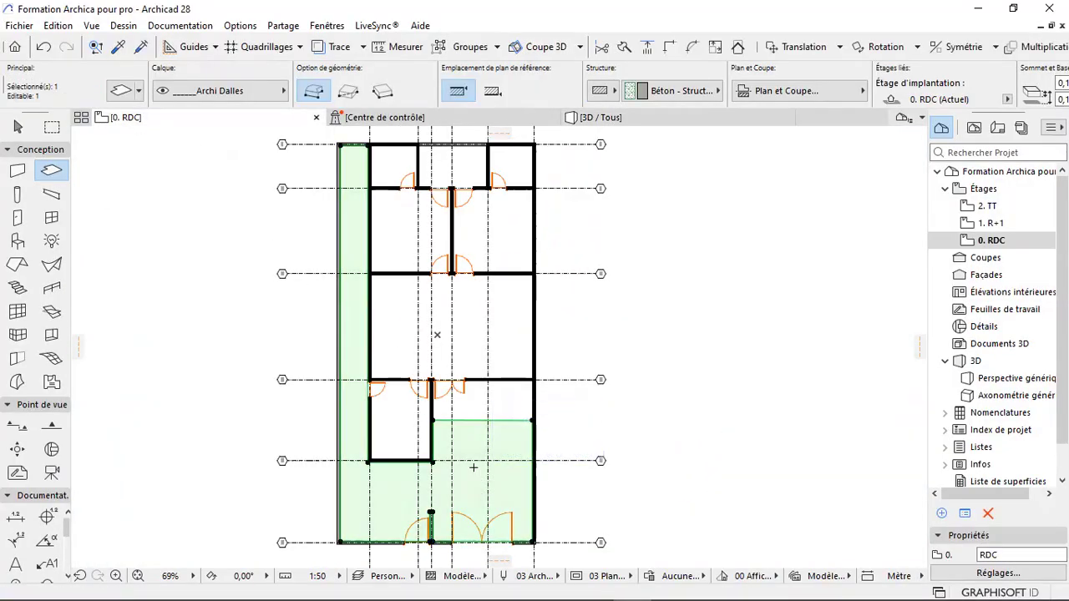
pyautogui.doubleClick(471, 466)
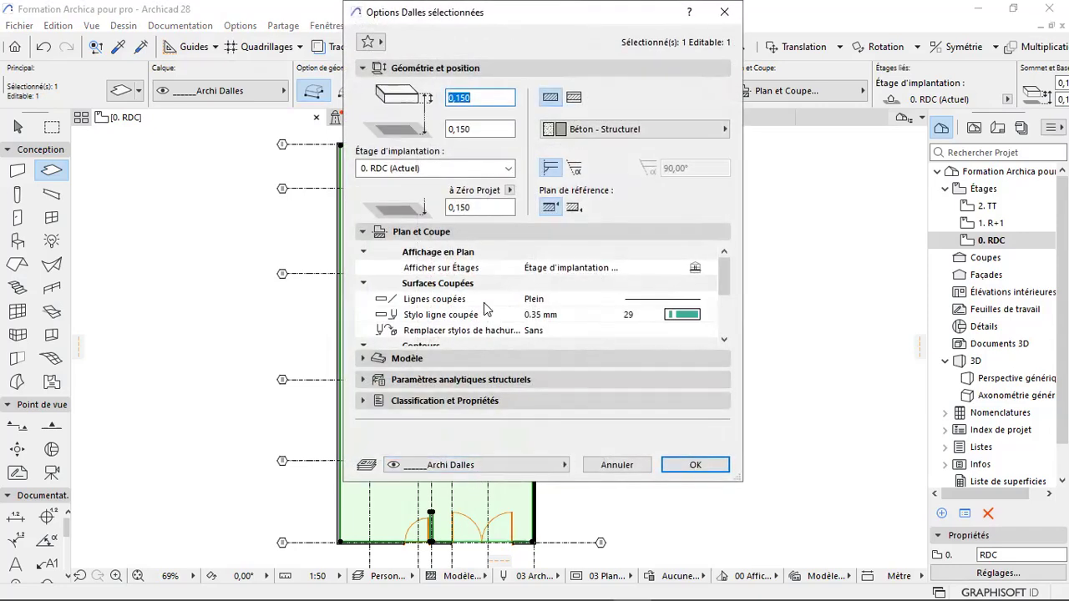
pyautogui.click(435, 359)
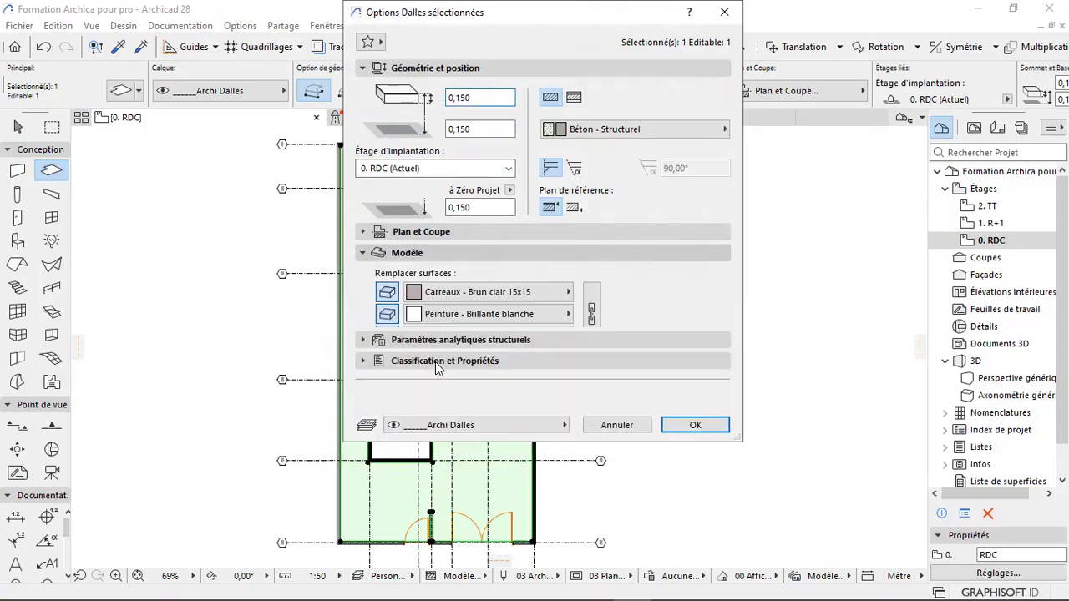
pyautogui.click(481, 291)
pyautogui.scroll(-1, 664, 357)
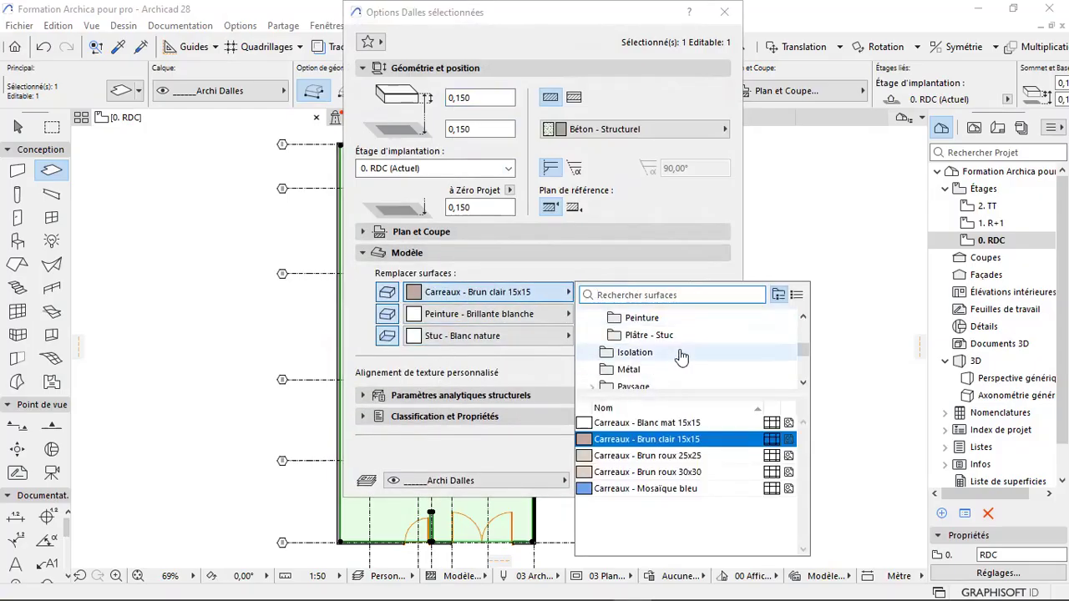
pyautogui.scroll(-1, 660, 351)
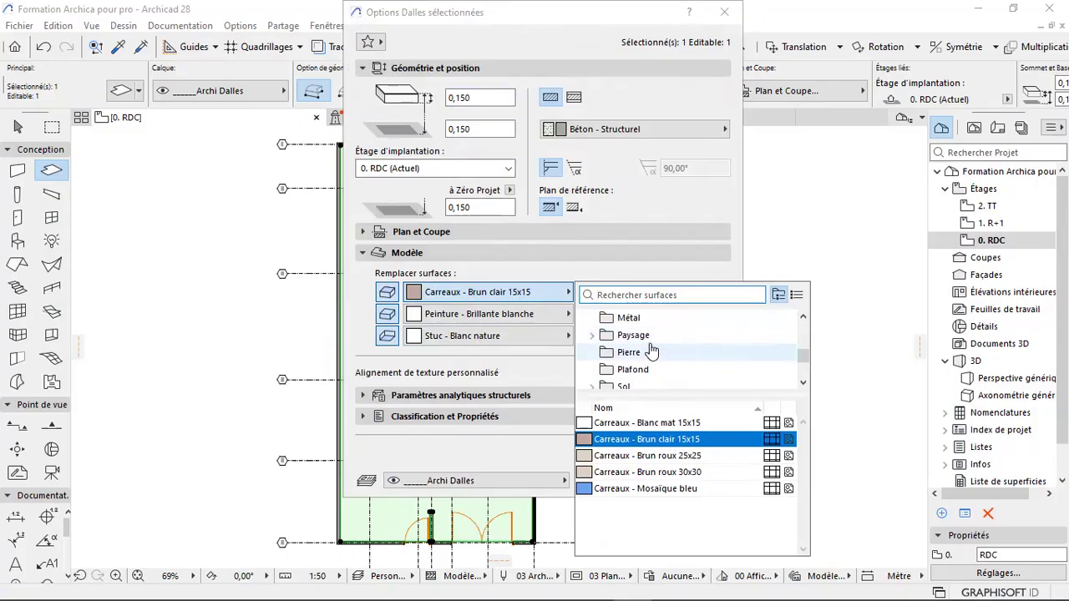
pyautogui.click(648, 336)
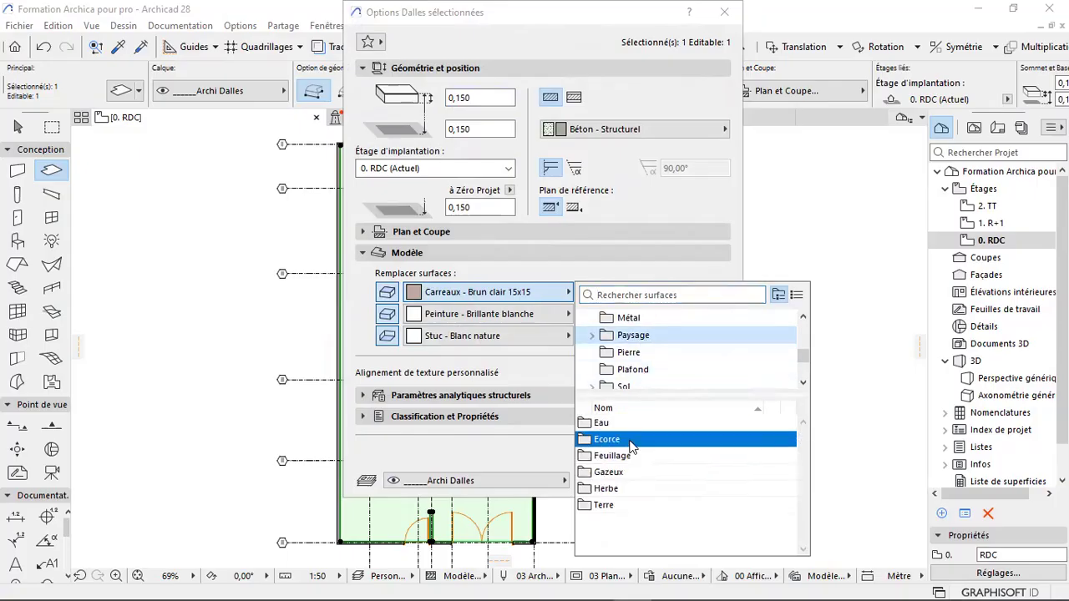
pyautogui.doubleClick(633, 488)
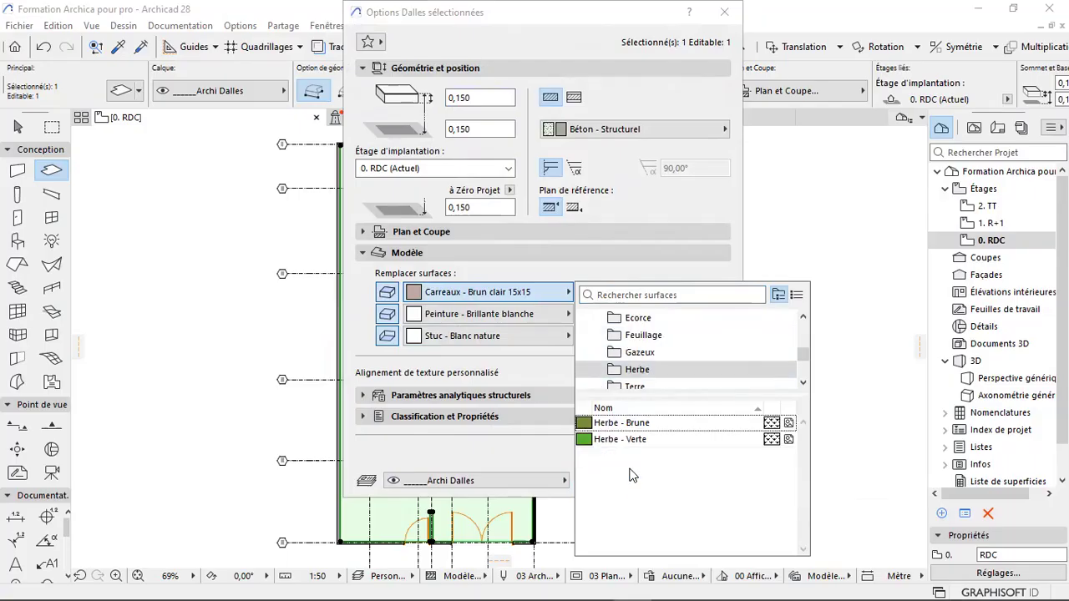
pyautogui.click(634, 440)
pyautogui.doubleClick(636, 444)
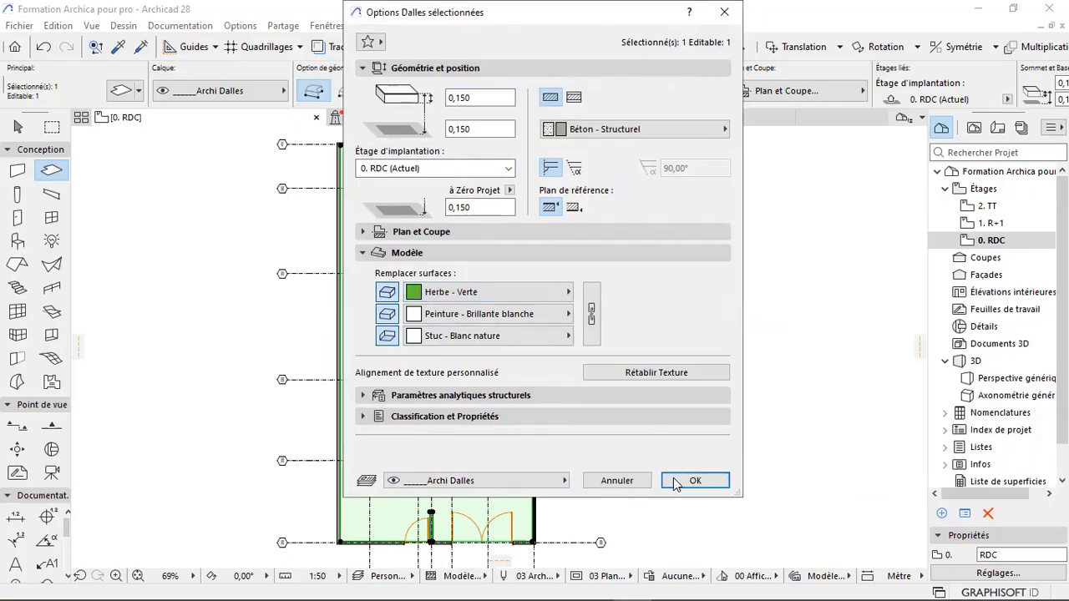
pyautogui.click(673, 477)
pyautogui.press('Escape')
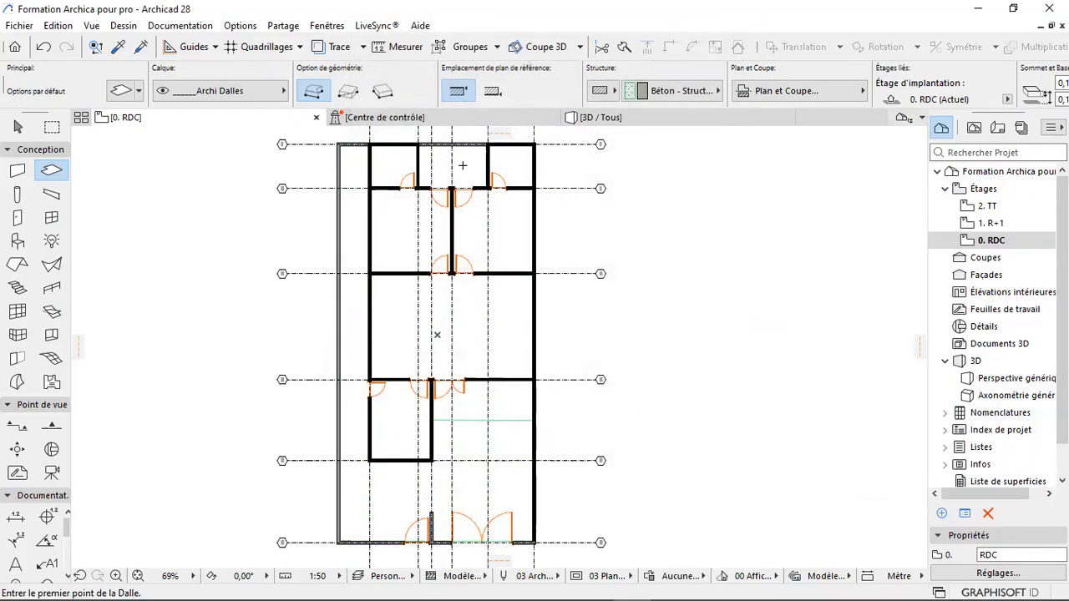
# - Examine the grass surface of the courtyard and passage slab in the 3D perspective from several angles
pyautogui.click(609, 121)
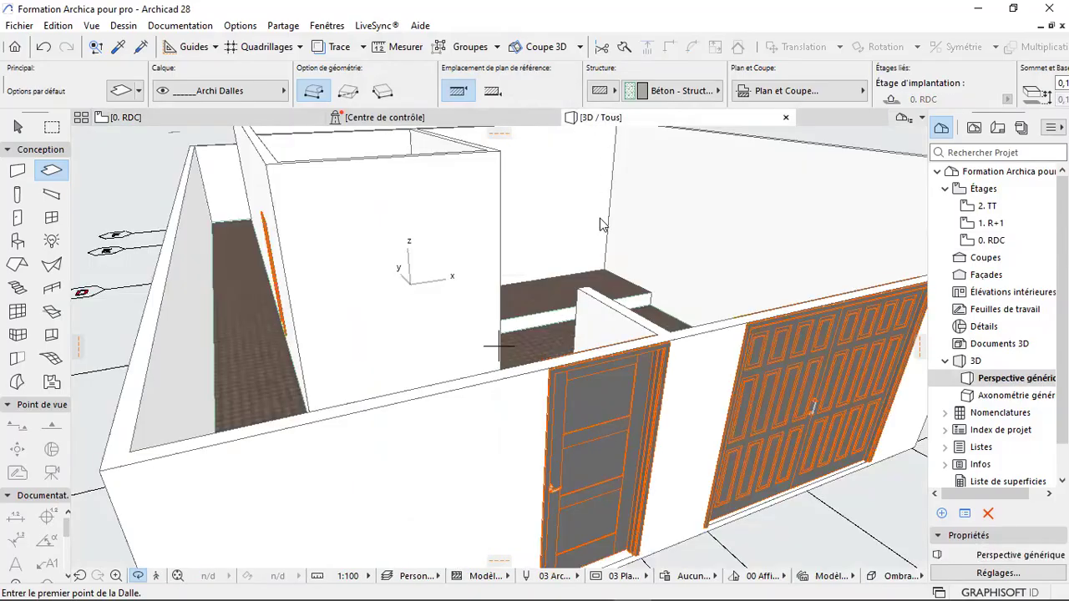
pyautogui.moveTo(547, 354); pyautogui.dragTo(378, 389)
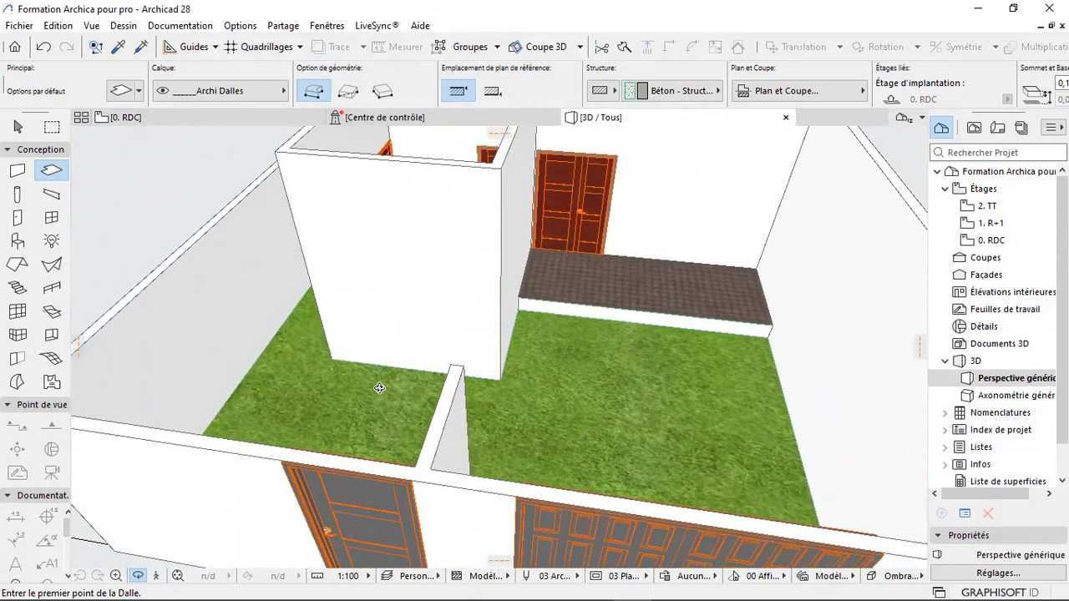
pyautogui.scroll(-2, 682, 342)
pyautogui.moveTo(625, 365); pyautogui.dragTo(664, 399)
pyautogui.scroll(5, 664, 400)
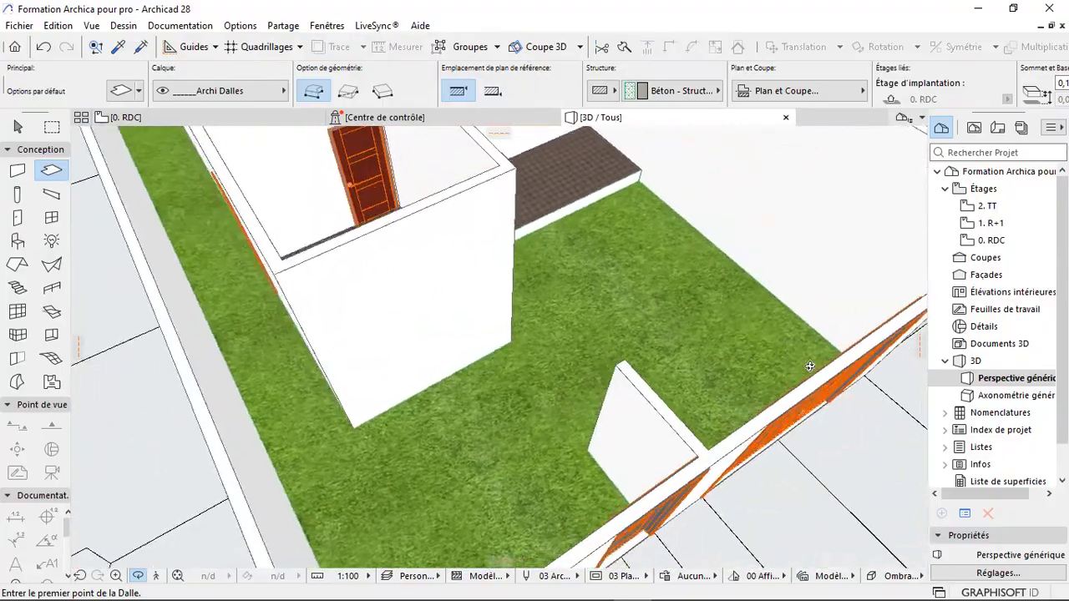
pyautogui.moveTo(810, 367); pyautogui.dragTo(493, 354)
pyautogui.keyDown('shift'); pyautogui.moveTo(659, 399); pyautogui.dragTo(374, 339, button='middle'); pyautogui.keyUp('shift')
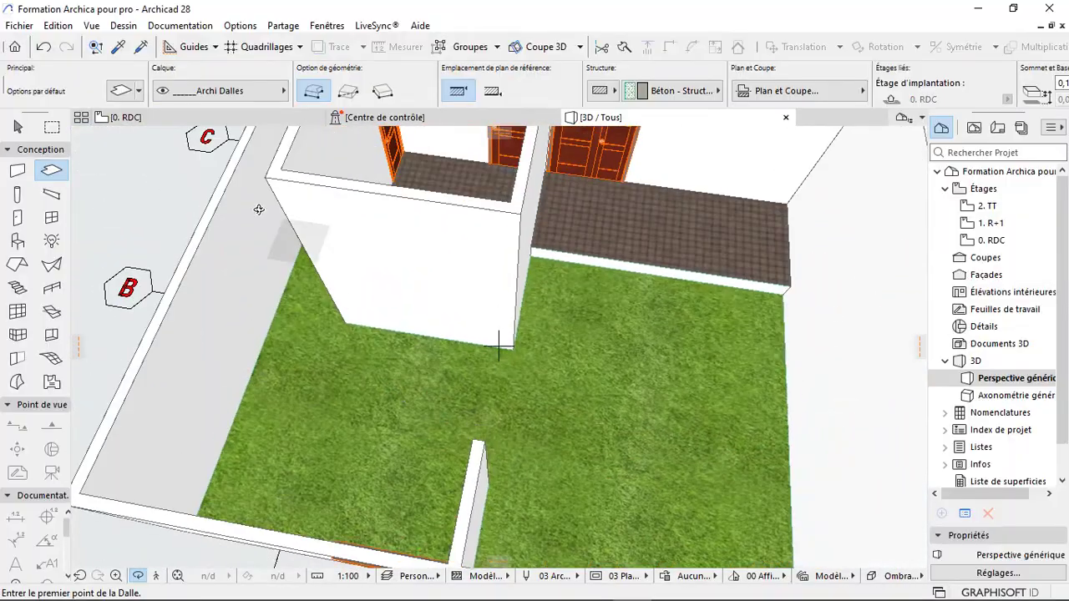
# - Back in the RDC plan, select the grass slab around the free end of the short wall between the two entrances
pyautogui.click(182, 119)
pyautogui.scroll(4, 427, 437)
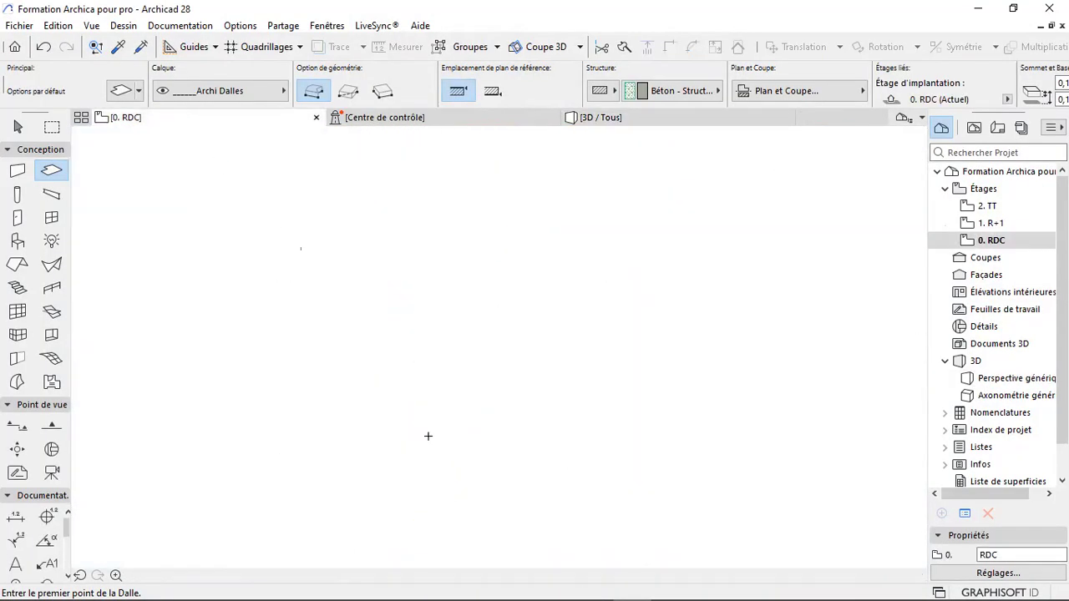
pyautogui.scroll(2, 493, 389)
pyautogui.scroll(1, 506, 361)
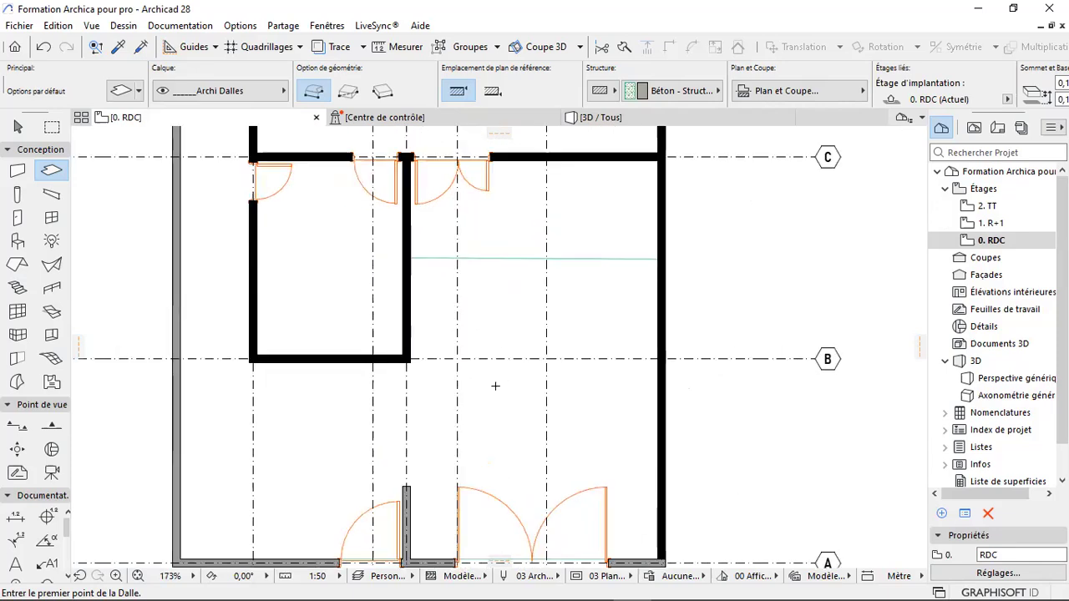
pyautogui.scroll(1, 480, 401)
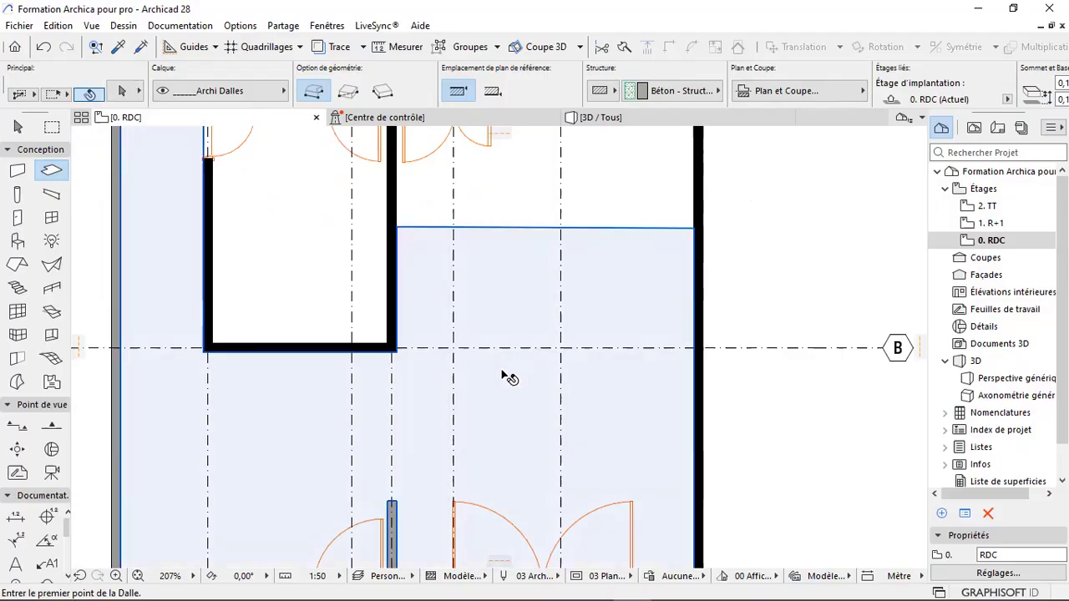
pyautogui.keyDown('shift'); pyautogui.click(502, 371); pyautogui.keyUp('shift')
pyautogui.scroll(-2, 428, 366)
pyautogui.scroll(3, 387, 466)
pyautogui.scroll(3, 412, 457)
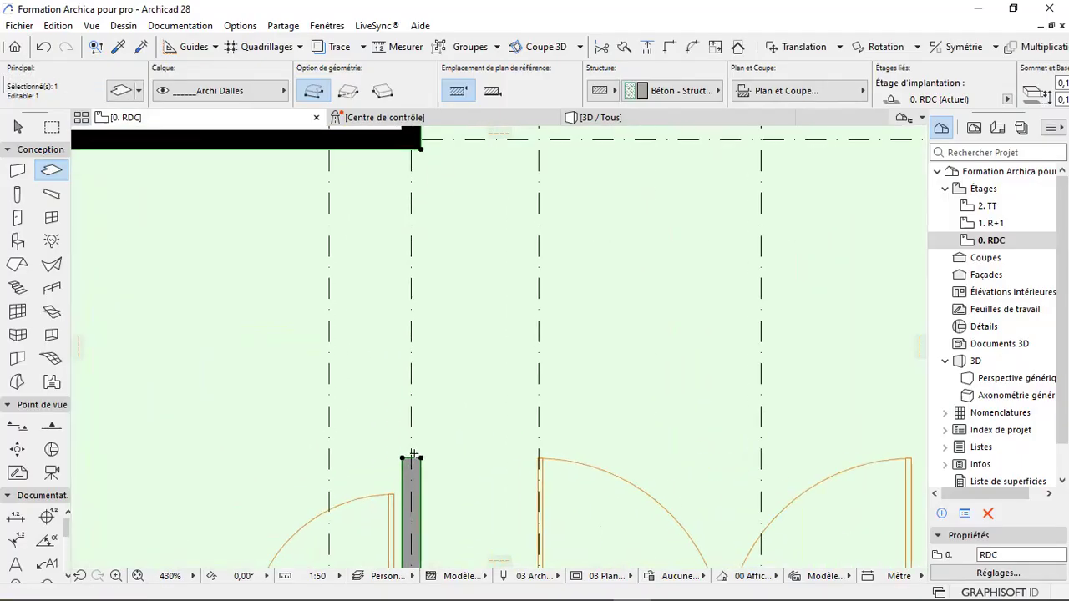
pyautogui.click(413, 457)
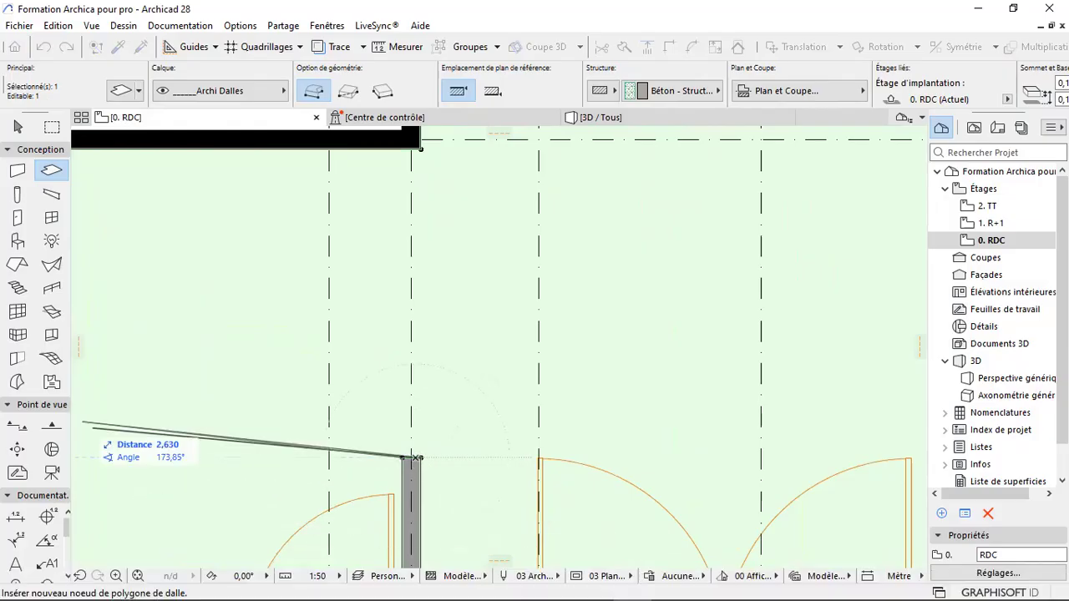
pyautogui.click(17, 206)
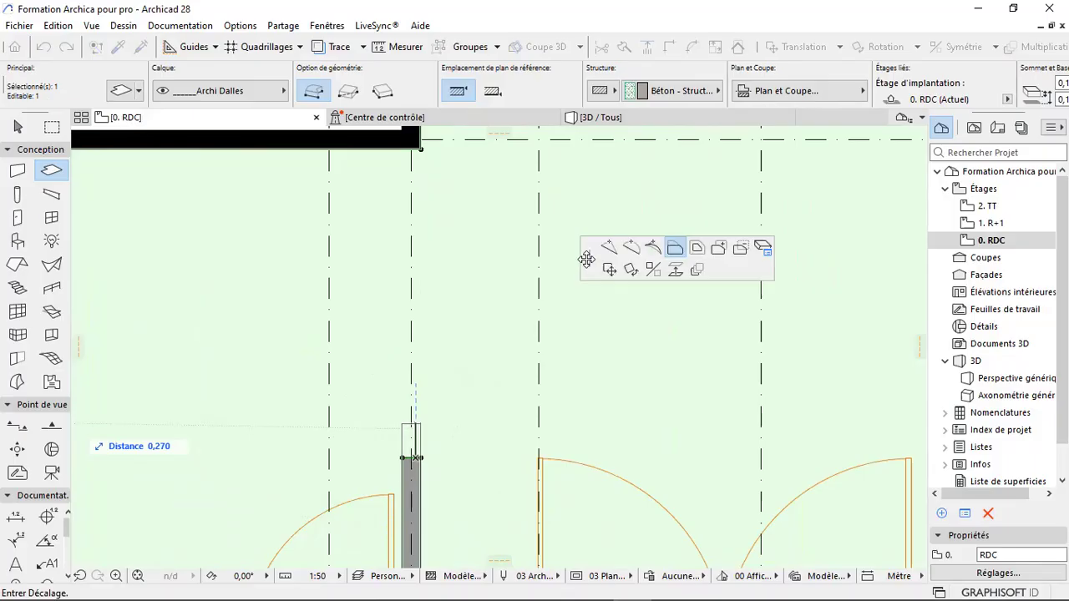
pyautogui.click(417, 456)
# - Offset the slab edge at the short wall's free end up to the room's outer corner, splitting the slab in two
pyautogui.scroll(3, 417, 457)
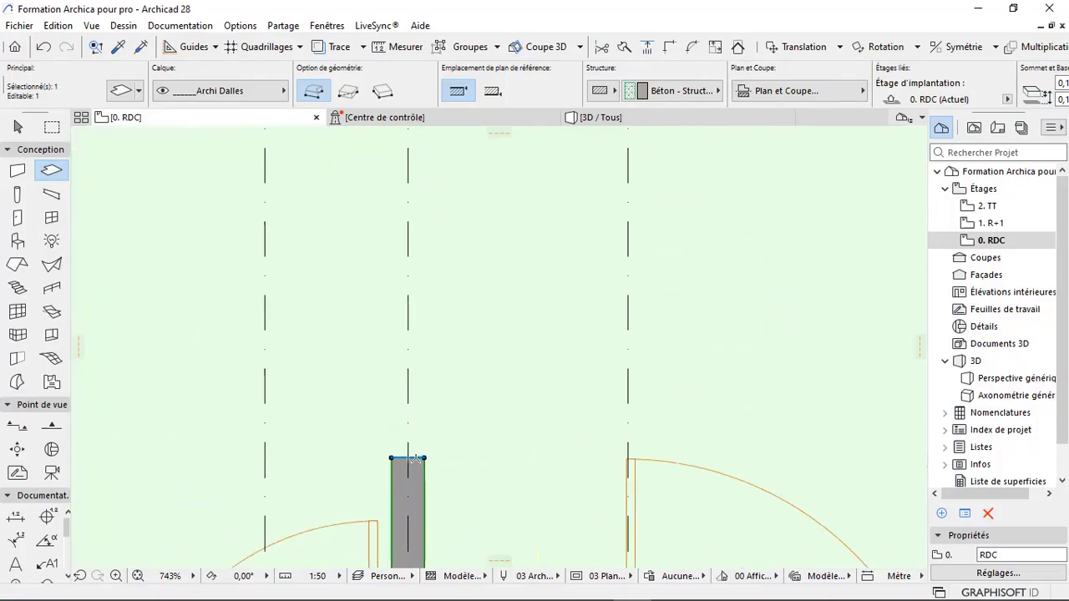
pyautogui.click(415, 459)
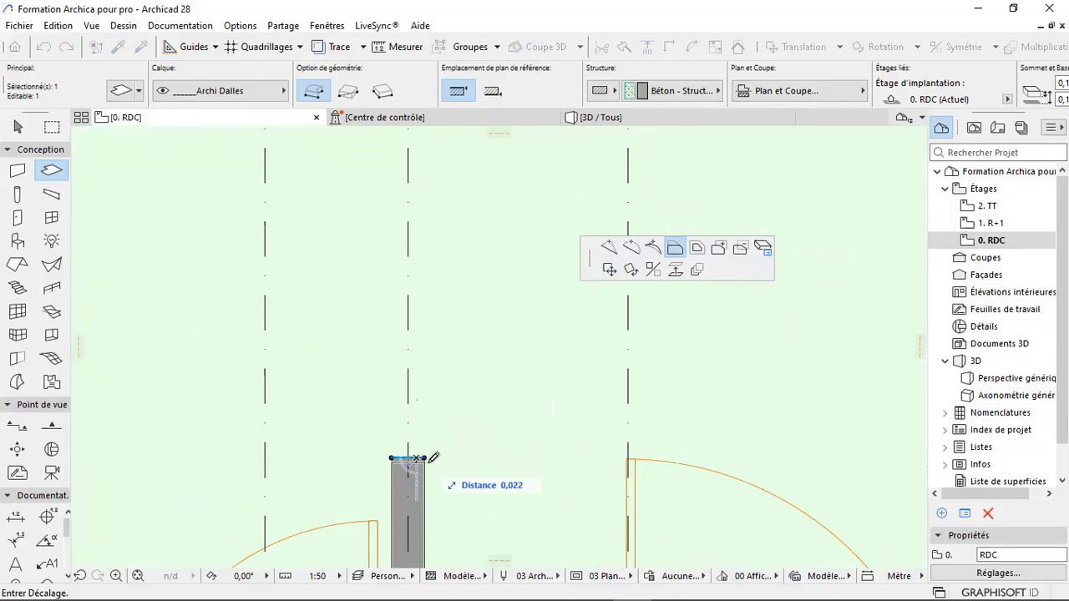
pyautogui.scroll(-3, 437, 461)
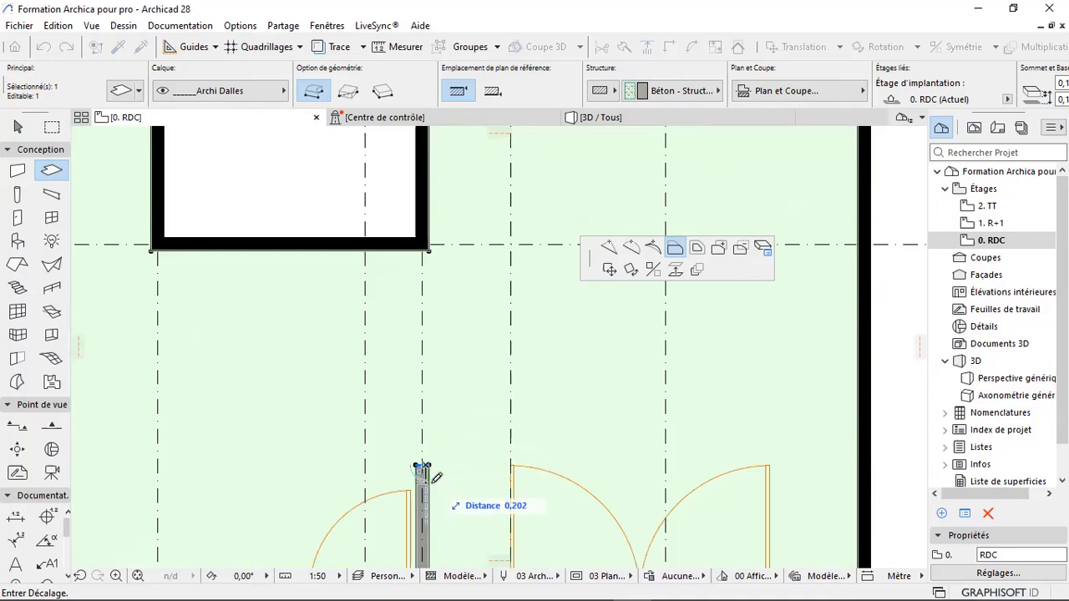
pyautogui.scroll(1, 435, 474)
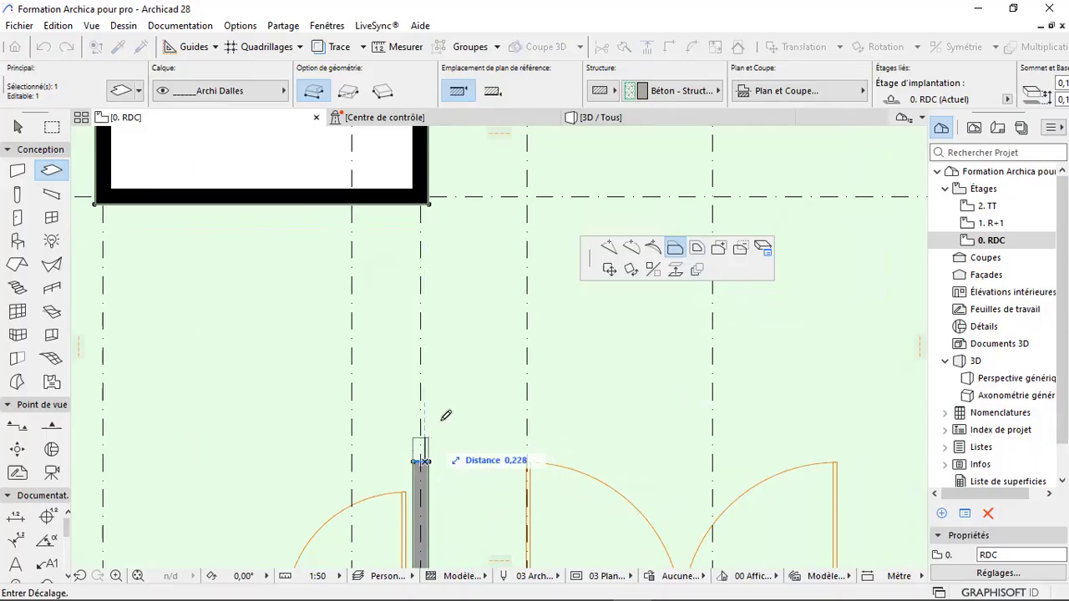
pyautogui.click(435, 199)
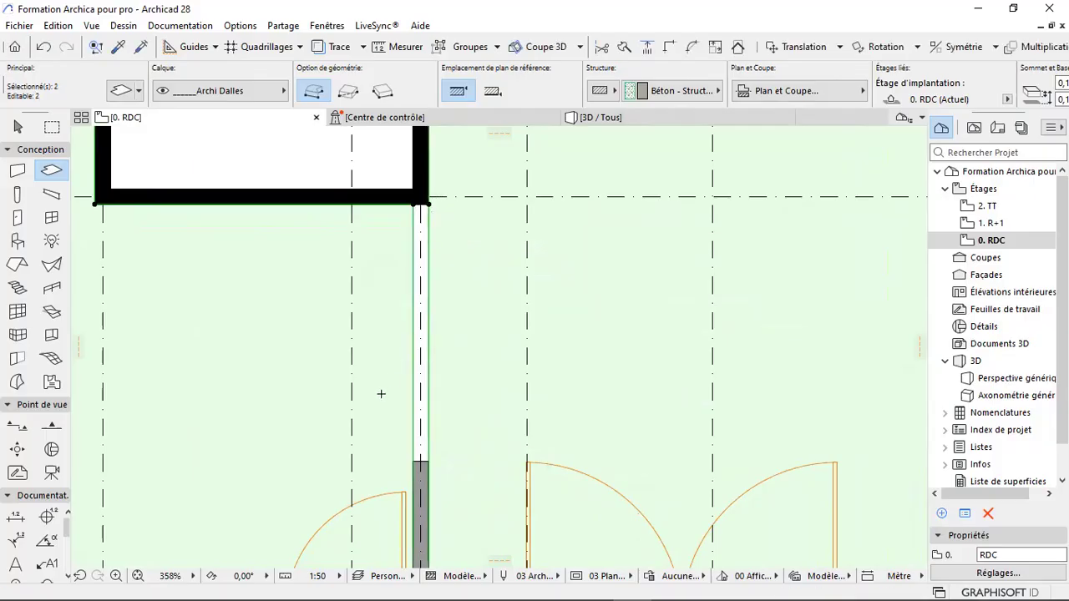
# - Try moving the passage slab's corner node away from the room's outer wall, and undo the move
pyautogui.scroll(3, 405, 204)
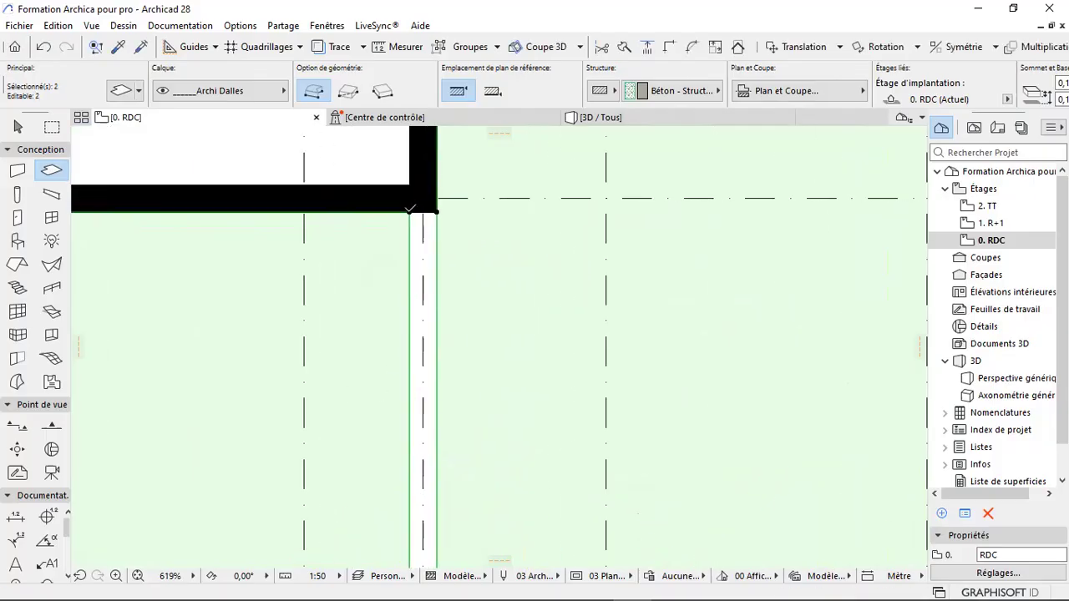
pyautogui.click(409, 210)
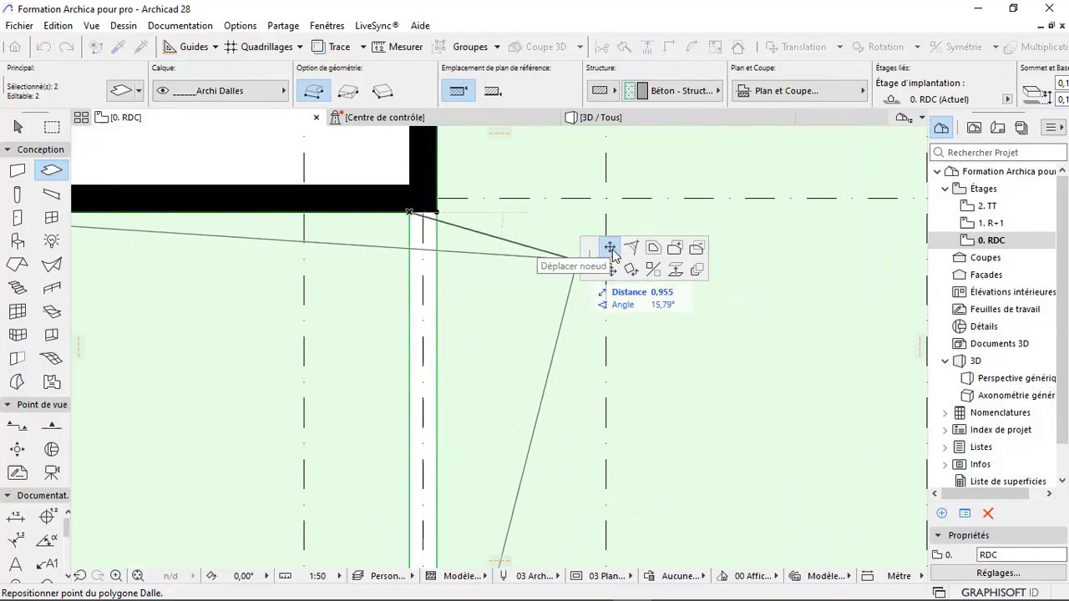
pyautogui.click(483, 371)
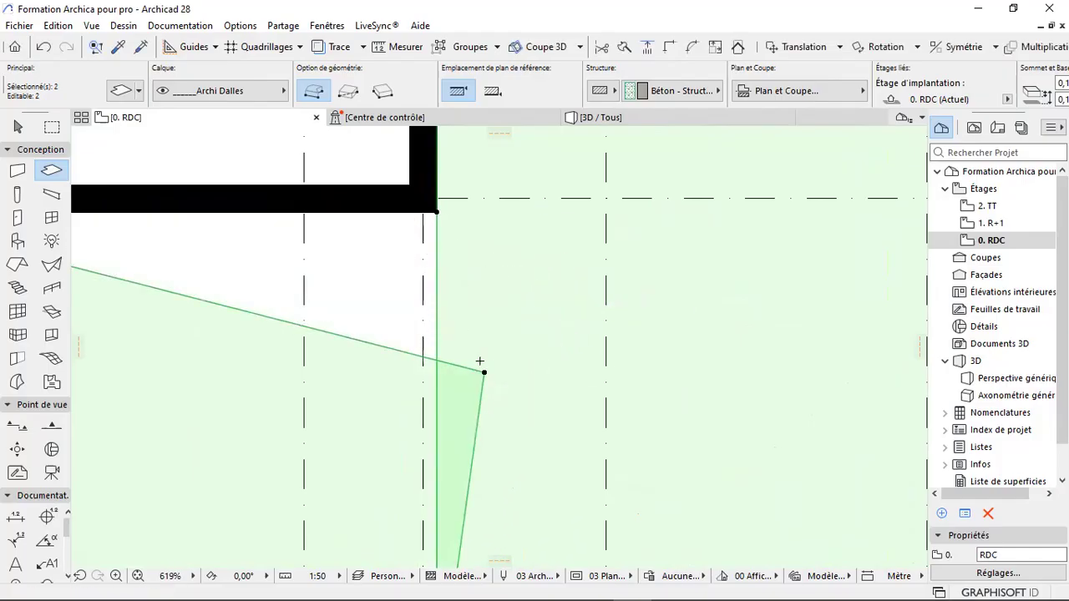
pyautogui.hotkey('ctrl', 'z')
# - Offset only the passage slab's edge across the gap above the short wall to meet the neighbouring courtyard slab
pyautogui.scroll(-3, 431, 274)
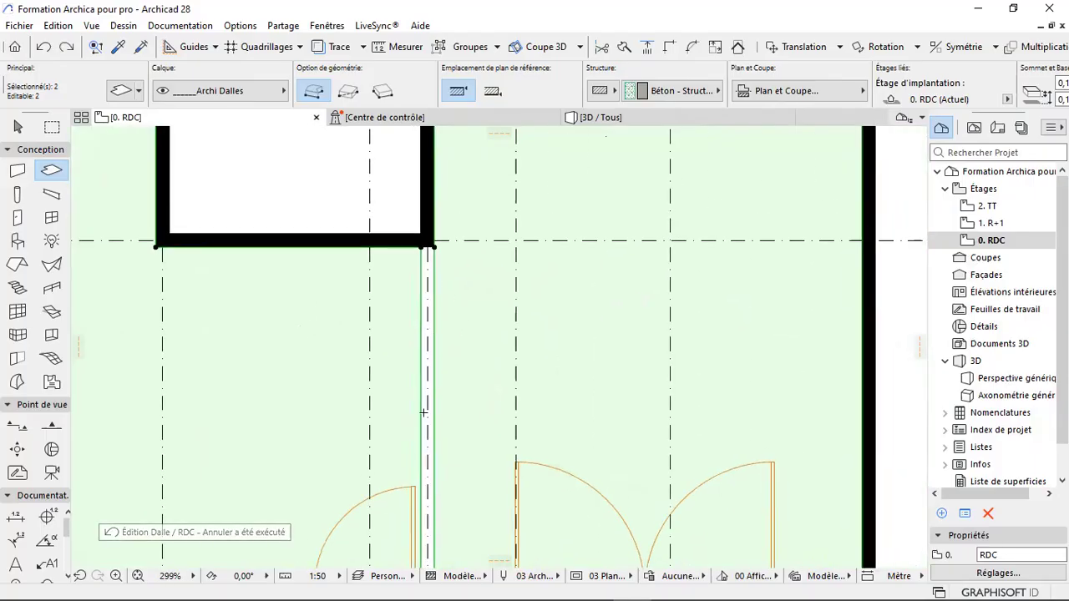
pyautogui.scroll(2, 424, 409)
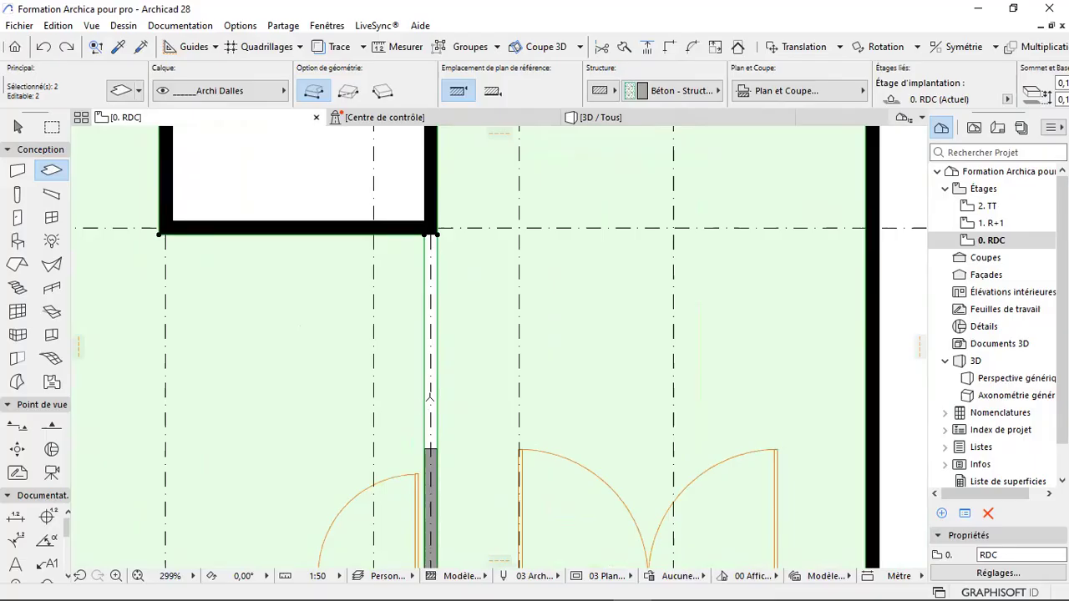
pyautogui.scroll(1, 430, 398)
pyautogui.press('Escape')
pyautogui.keyDown('shift'); pyautogui.click(422, 393); pyautogui.keyUp('shift')
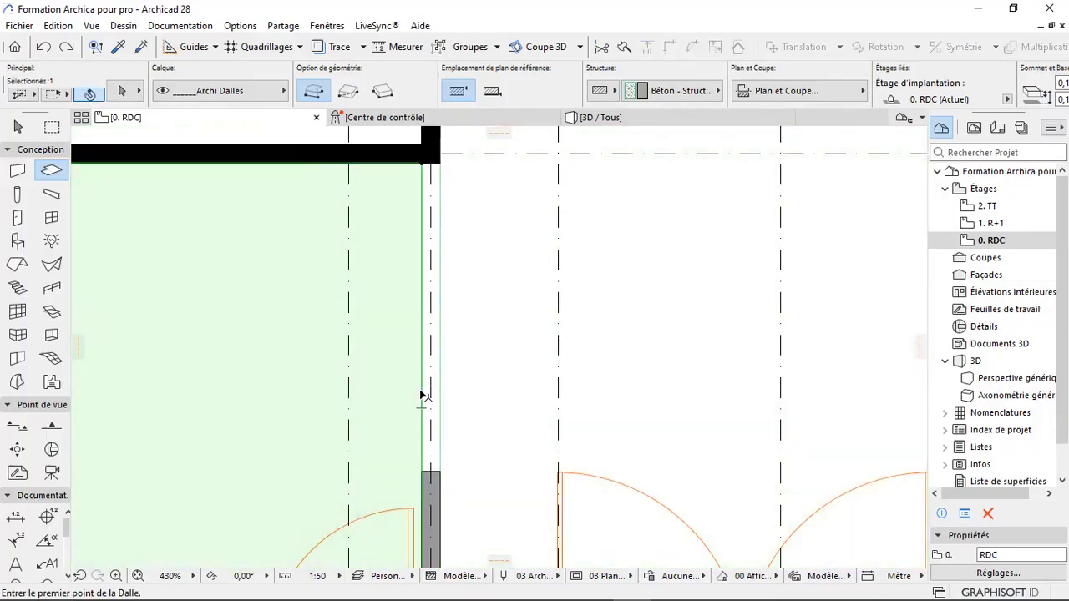
pyautogui.click(422, 392)
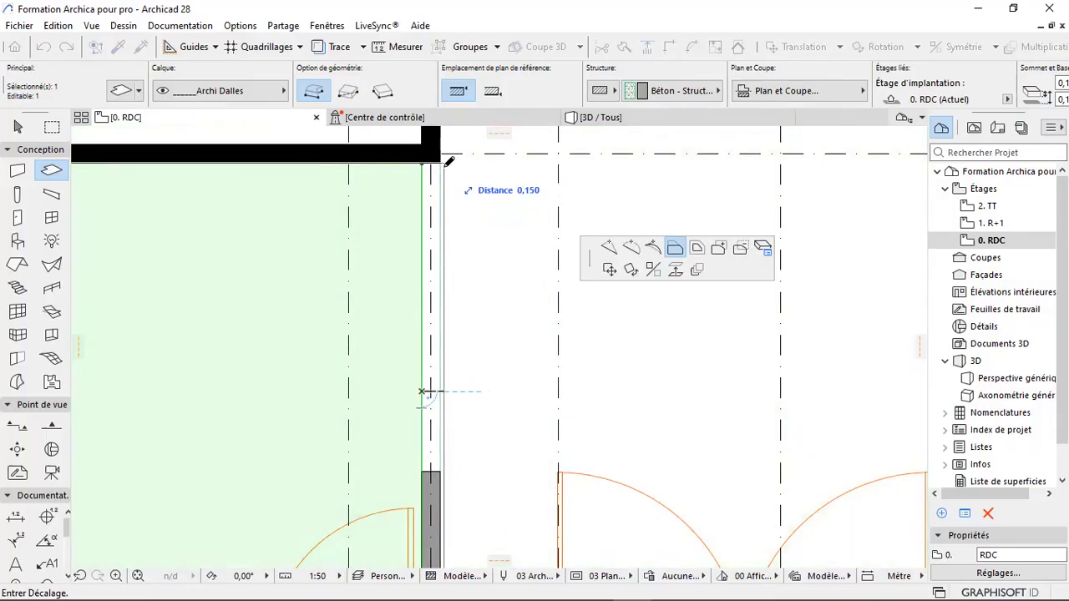
pyautogui.click(455, 218)
pyautogui.press('Escape')
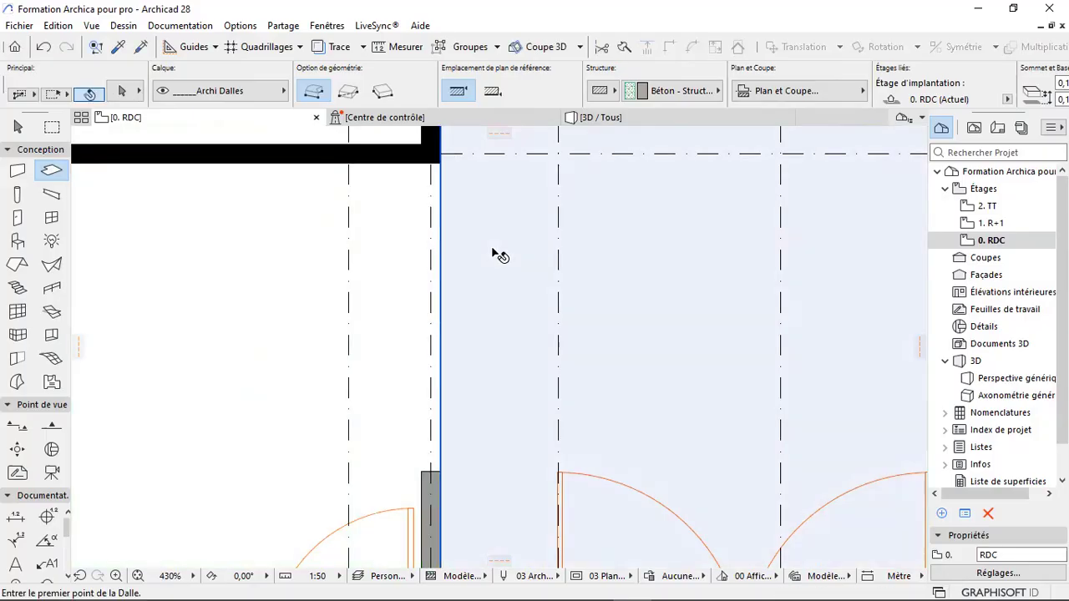
# - Set the top surface of the courtyard slab behind the wide double gate to Bardage - Clair and inspect it in 3D
pyautogui.keyDown('shift'); pyautogui.click(492, 248); pyautogui.keyUp('shift')
pyautogui.hotkey('ctrl', 't')
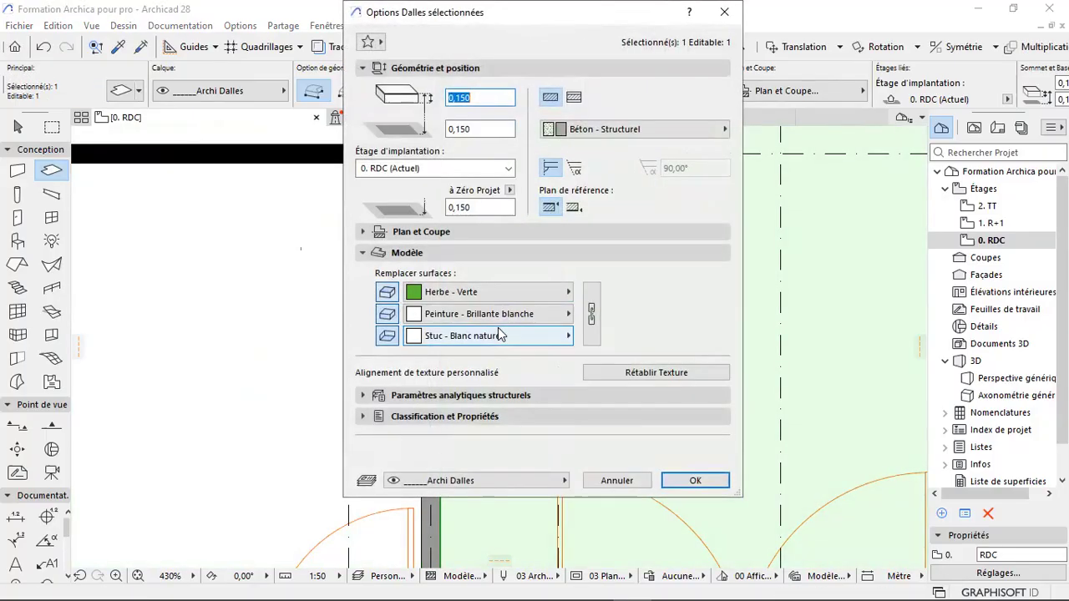
pyautogui.click(493, 293)
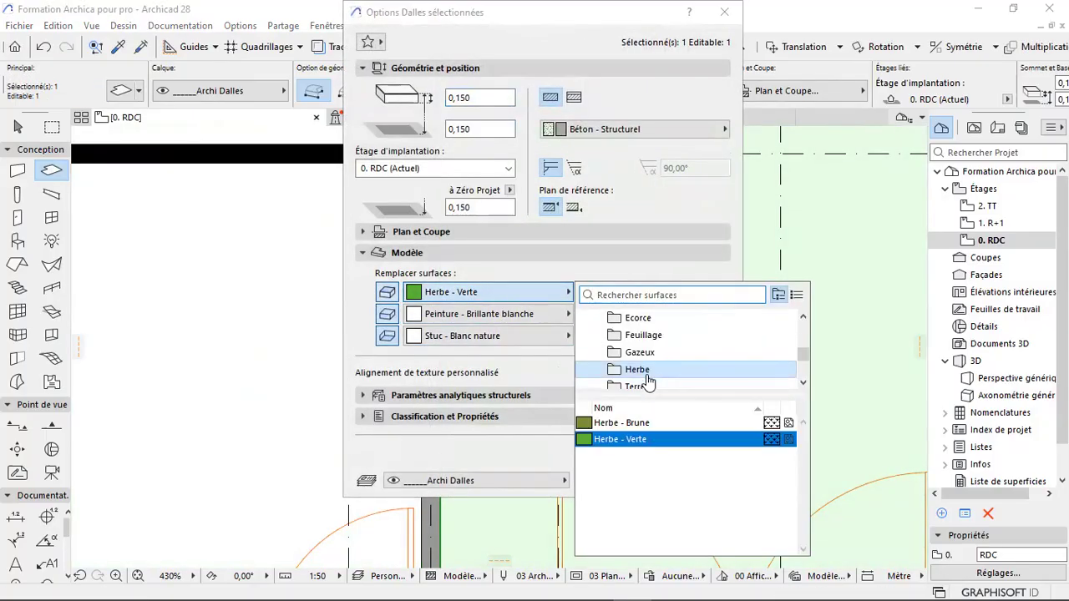
pyautogui.scroll(3, 644, 337)
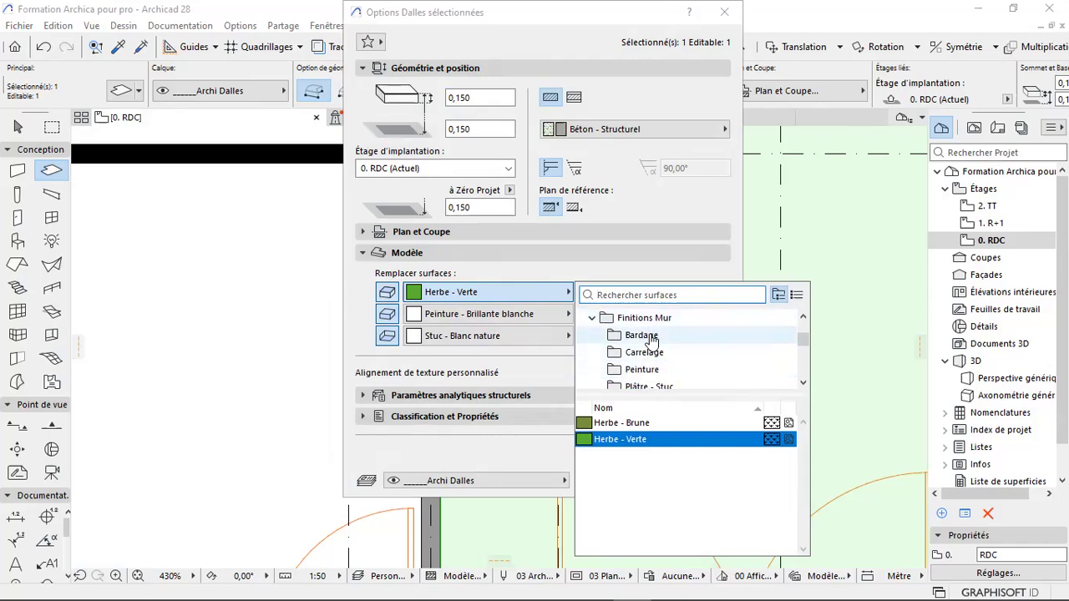
pyautogui.click(653, 337)
pyautogui.click(659, 425)
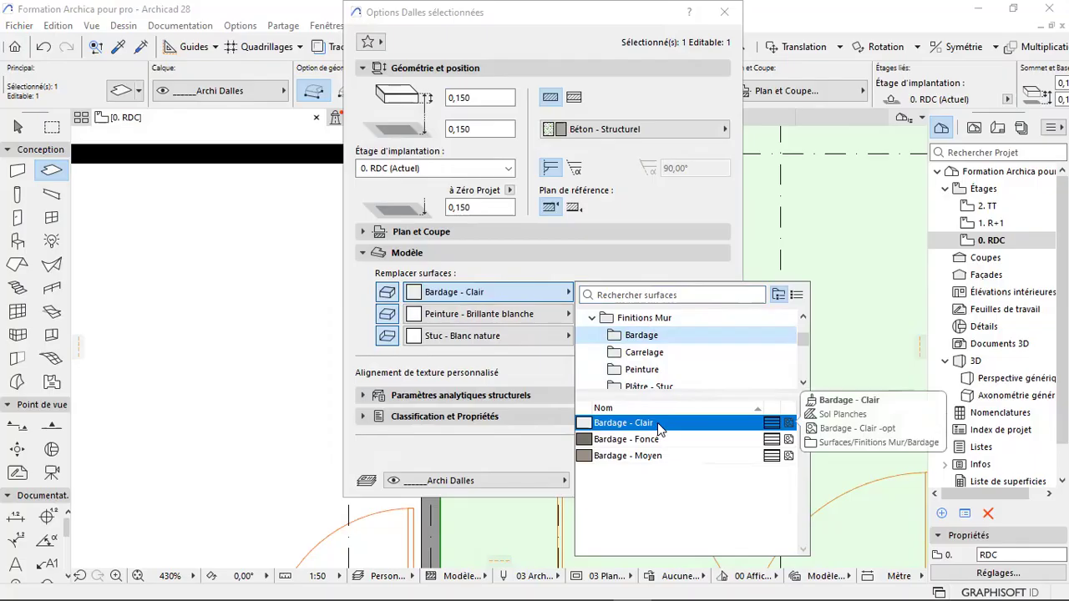
pyautogui.doubleClick(659, 425)
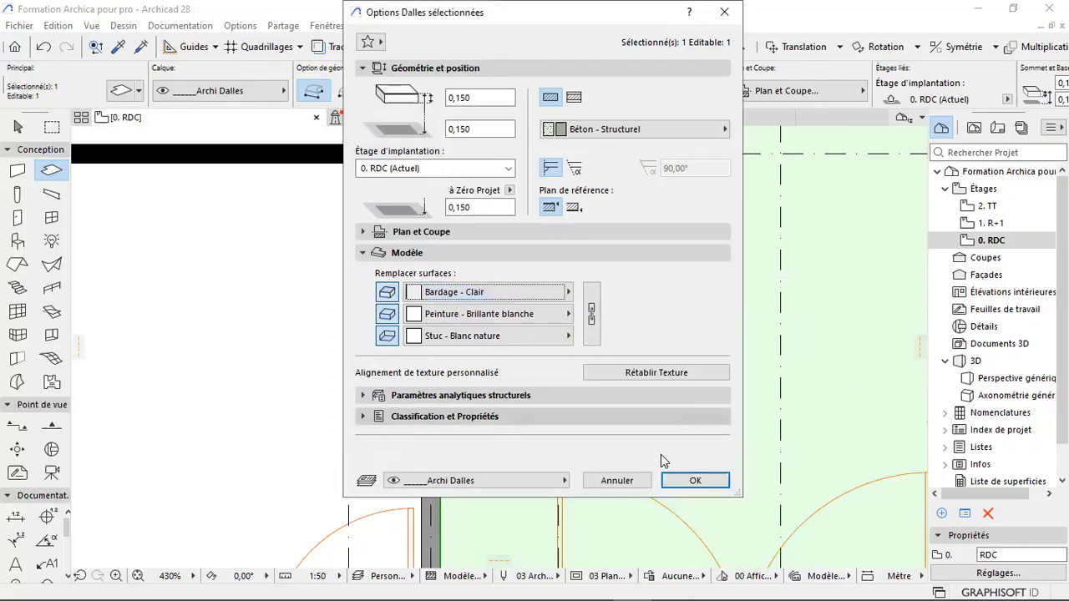
pyautogui.press('Return')
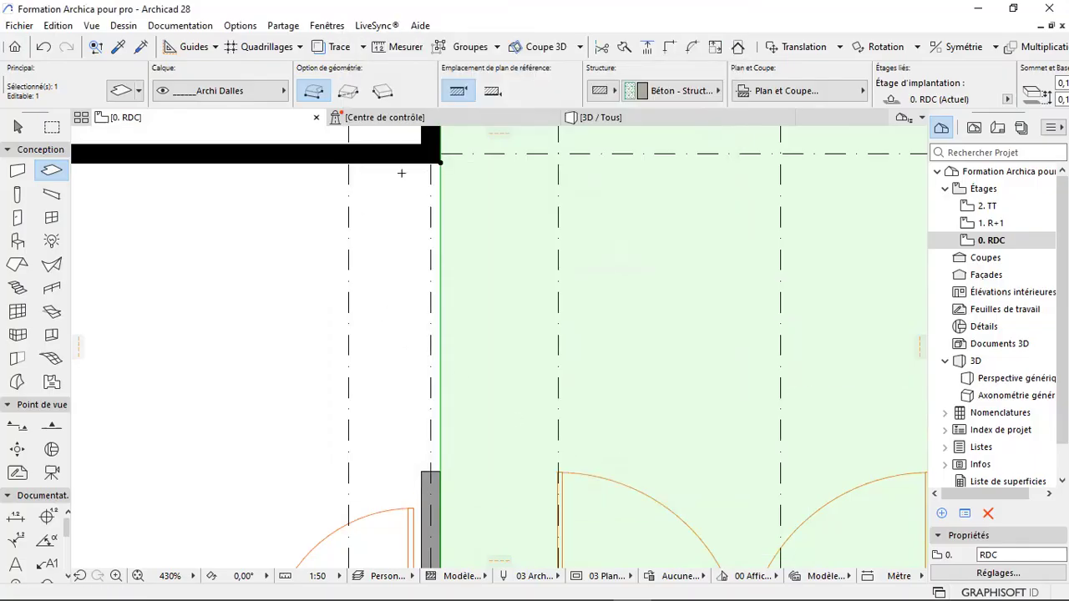
pyautogui.click(599, 117)
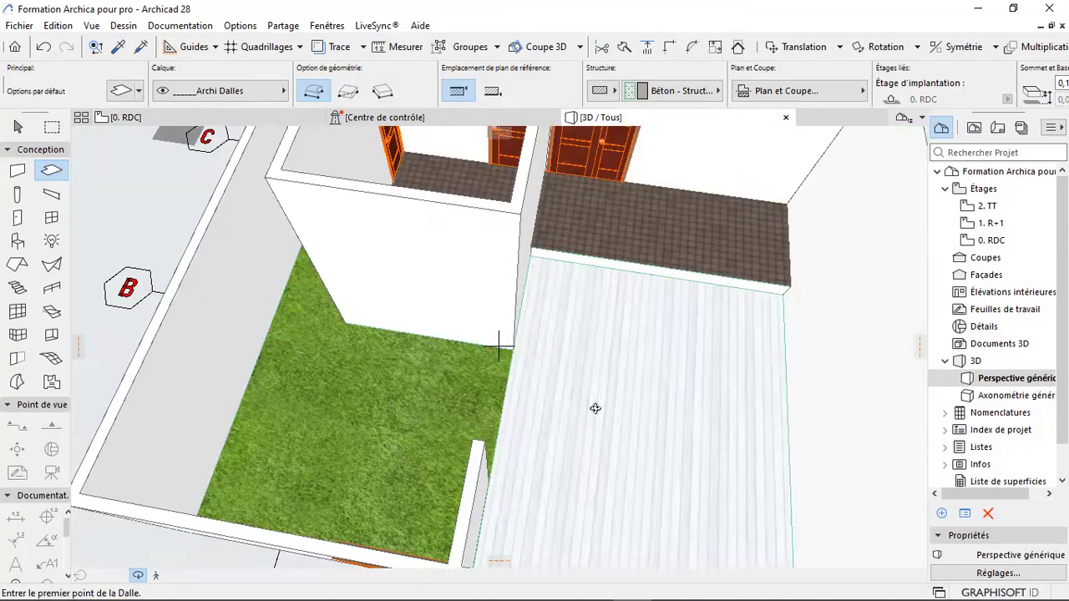
pyautogui.scroll(1, 573, 410)
pyautogui.moveTo(572, 409); pyautogui.dragTo(726, 371)
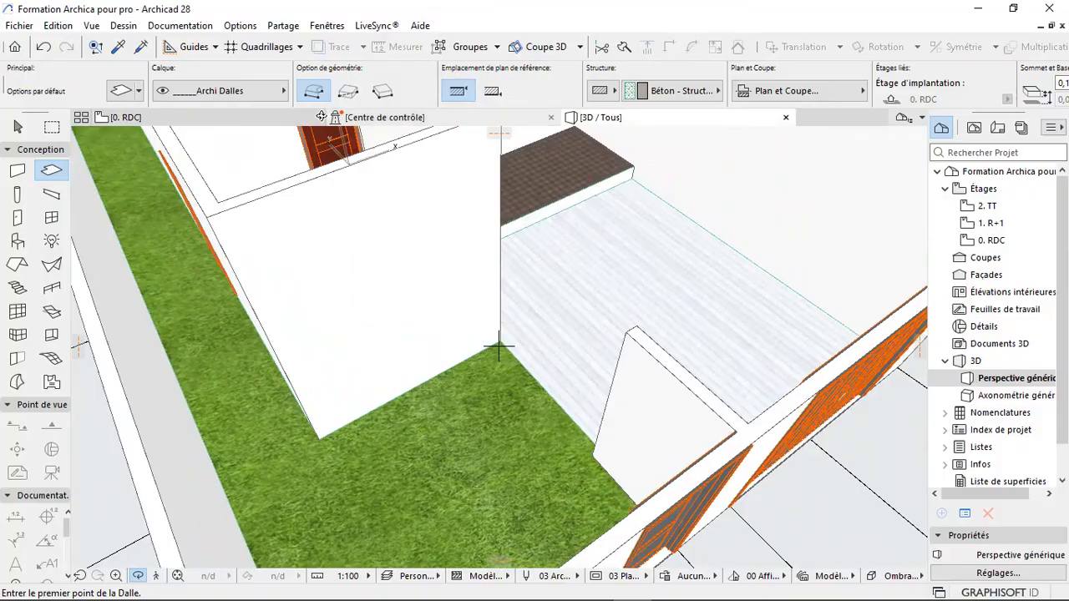
# - From the RDC plan, reopen the courtyard slab's settings and browse the Sol and Pierre surface categories for another top finish
pyautogui.click(295, 115)
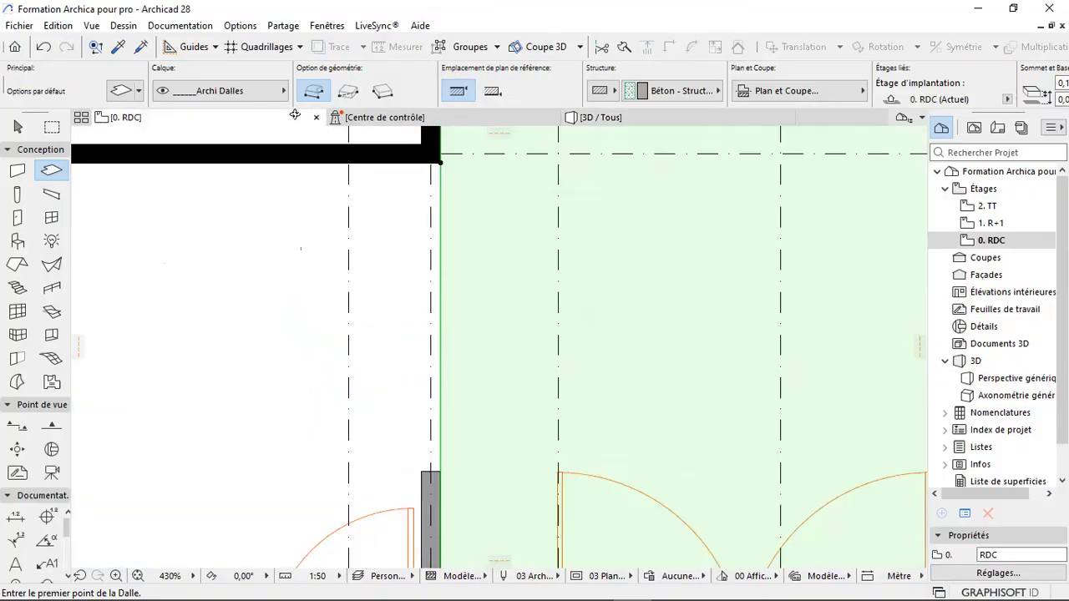
pyautogui.doubleClick(570, 338)
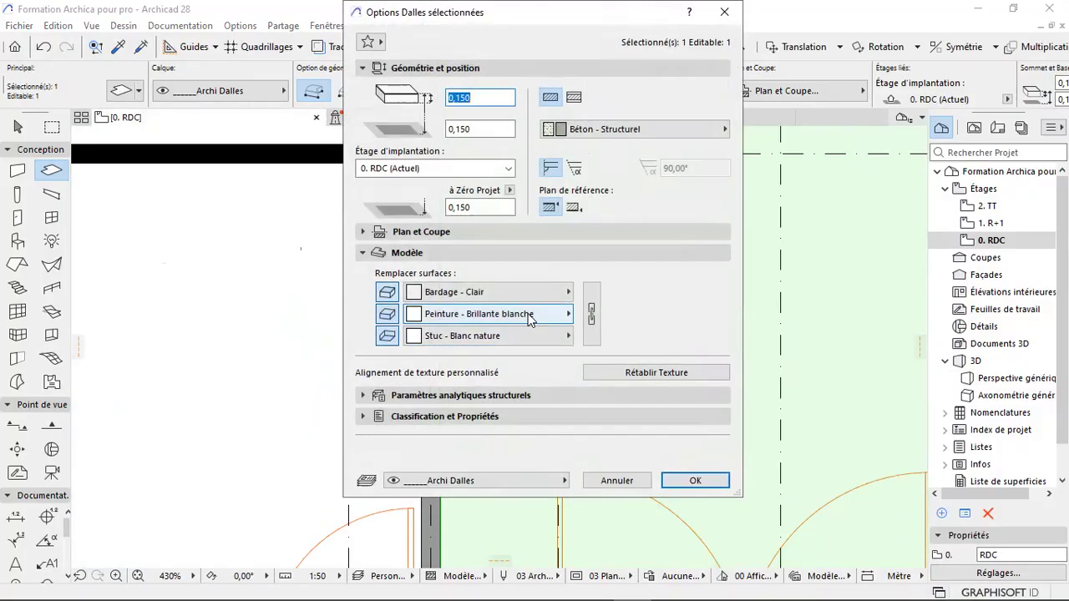
pyautogui.click(521, 297)
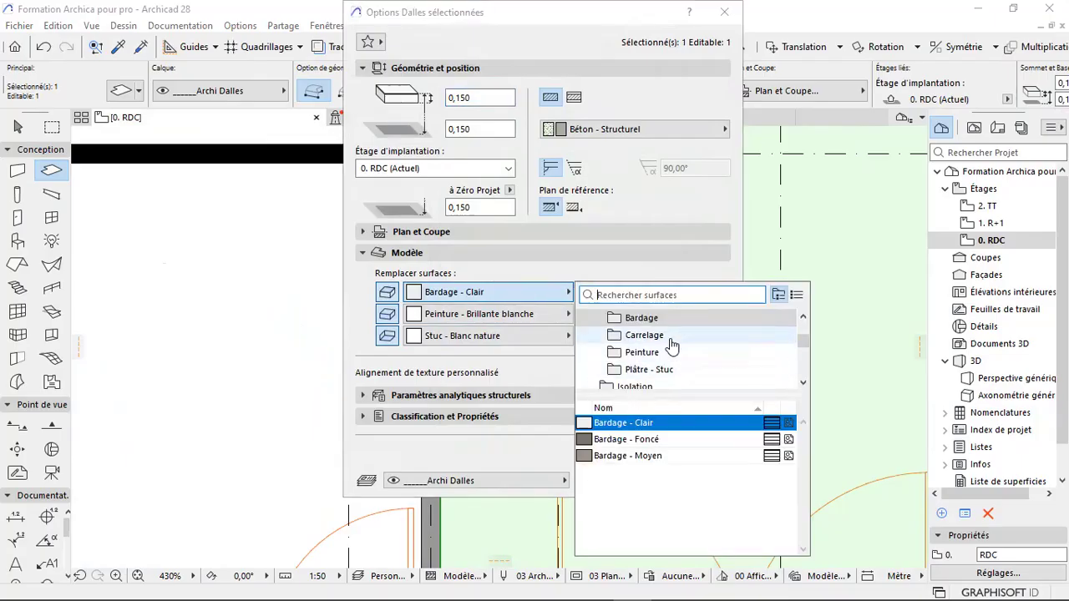
pyautogui.scroll(-3, 672, 346)
pyautogui.scroll(3, 656, 345)
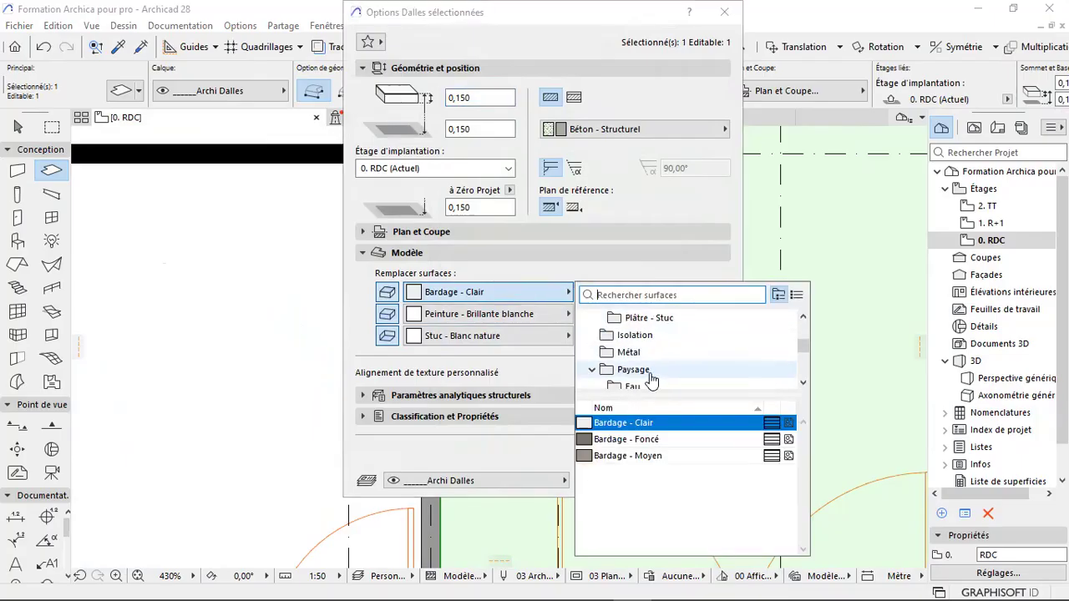
pyautogui.scroll(-2, 660, 351)
pyautogui.scroll(-3, 664, 353)
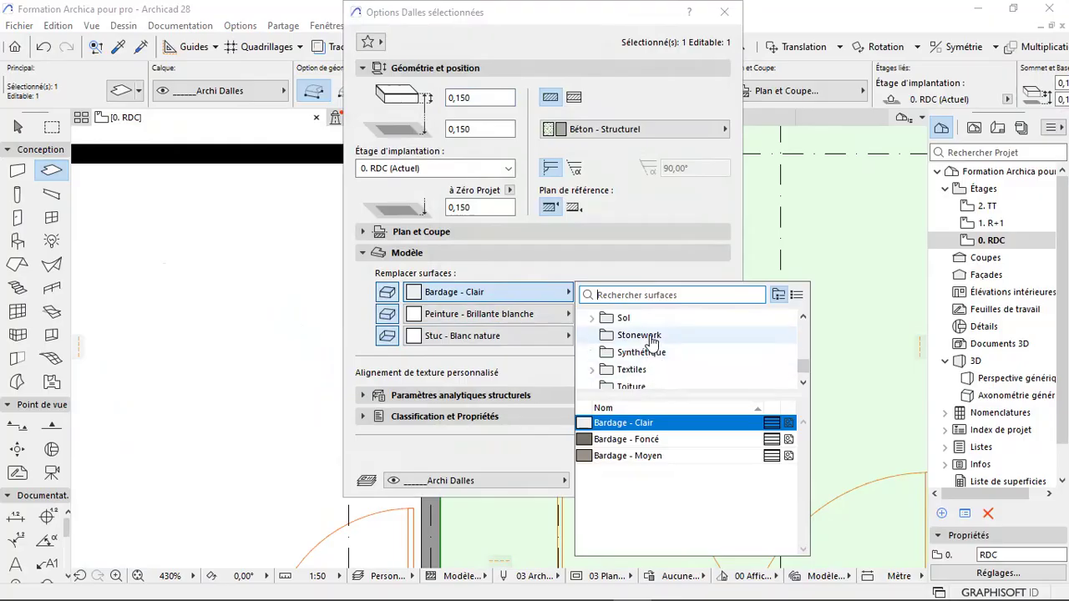
pyautogui.click(628, 318)
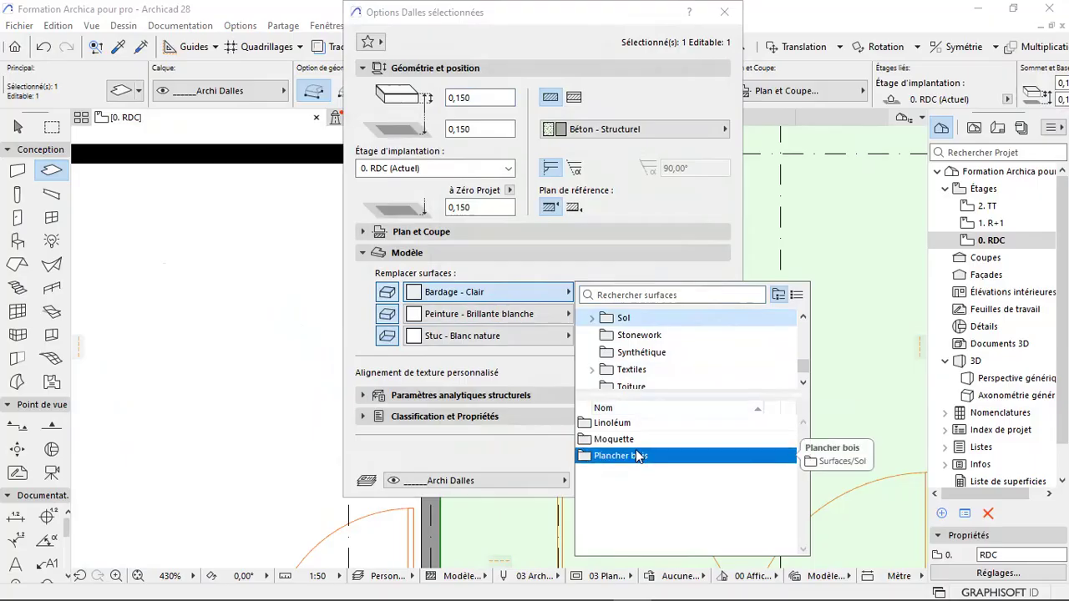
pyautogui.scroll(1, 634, 358)
pyautogui.click(636, 335)
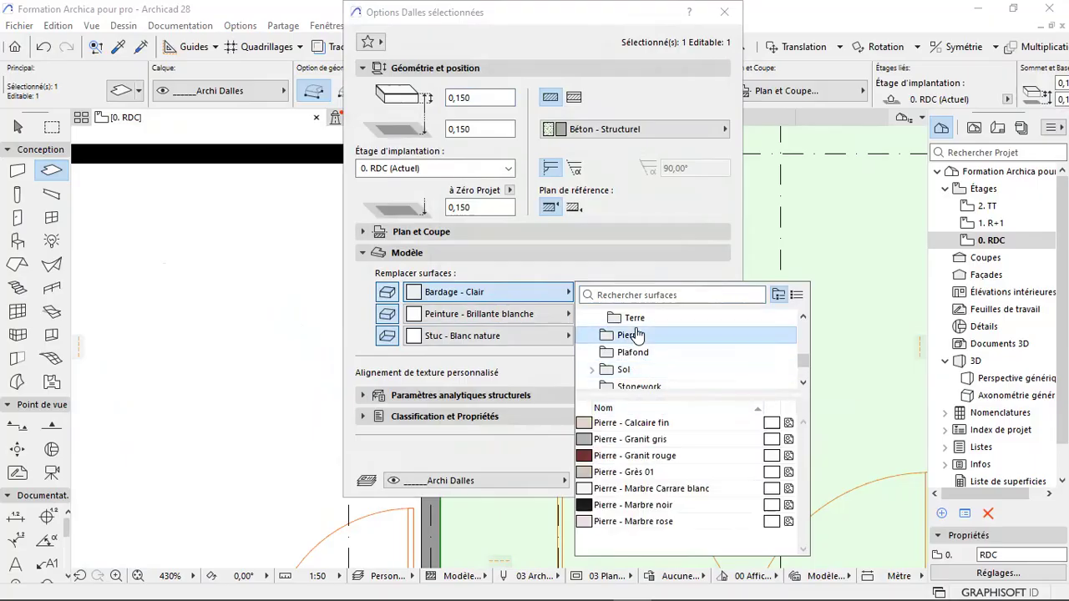
pyautogui.click(644, 456)
pyautogui.click(644, 446)
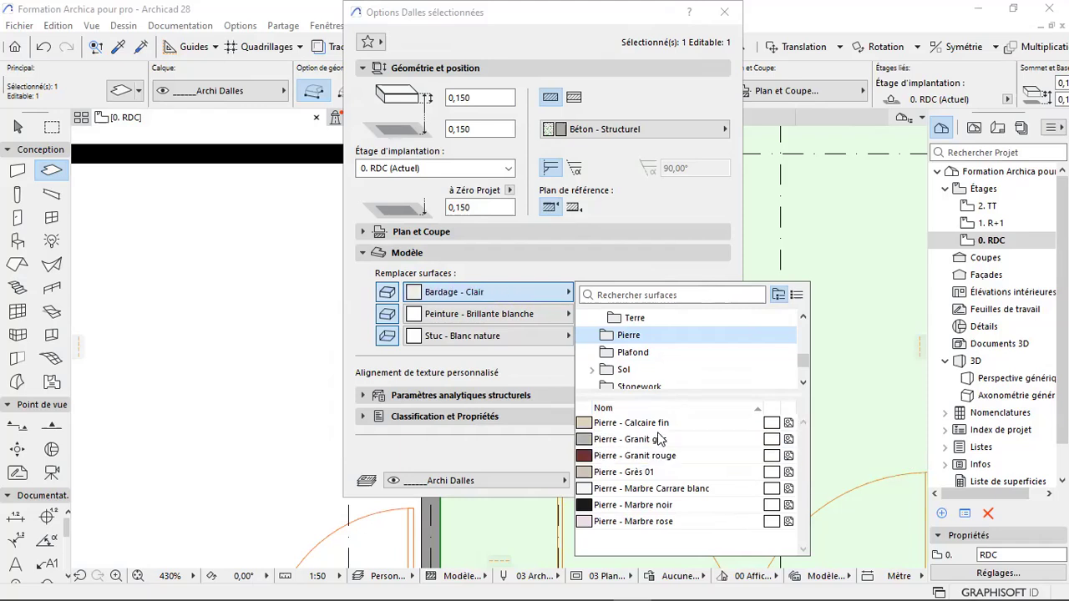
pyautogui.scroll(2, 639, 357)
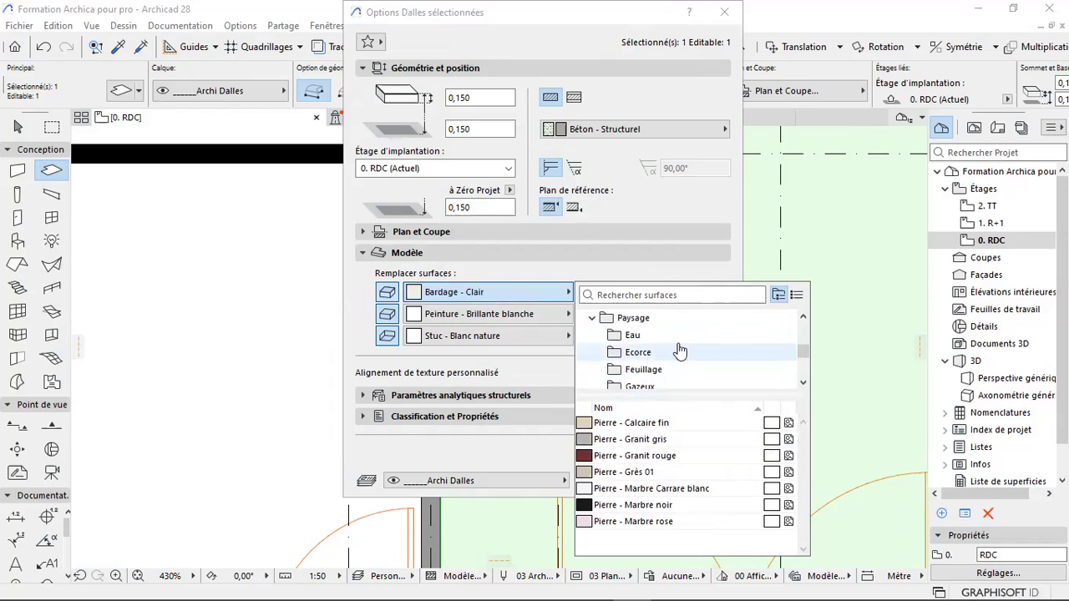
pyautogui.scroll(5, 660, 352)
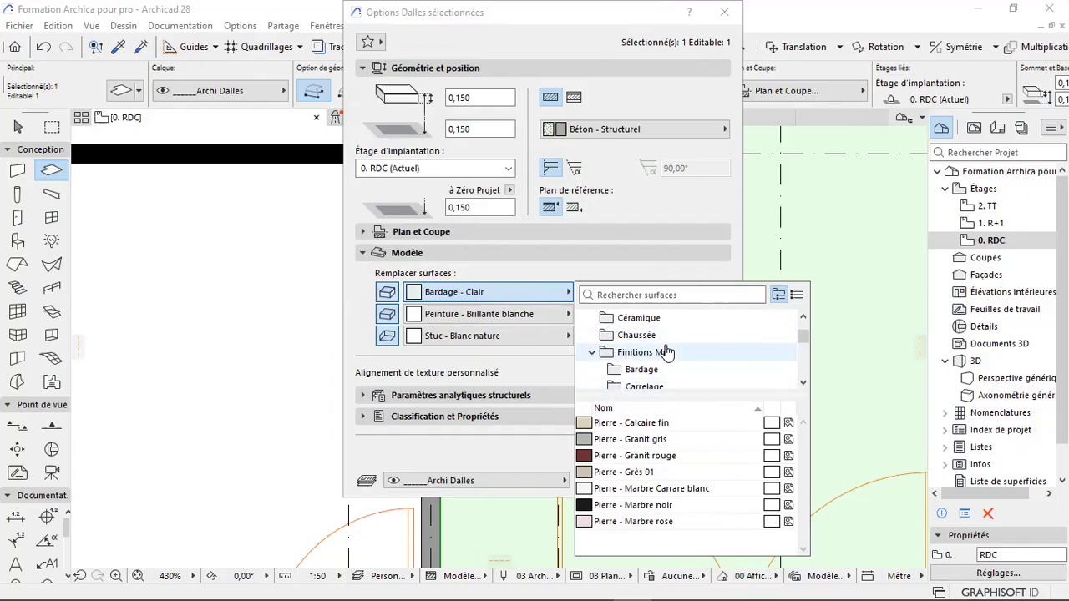
pyautogui.scroll(1, 662, 342)
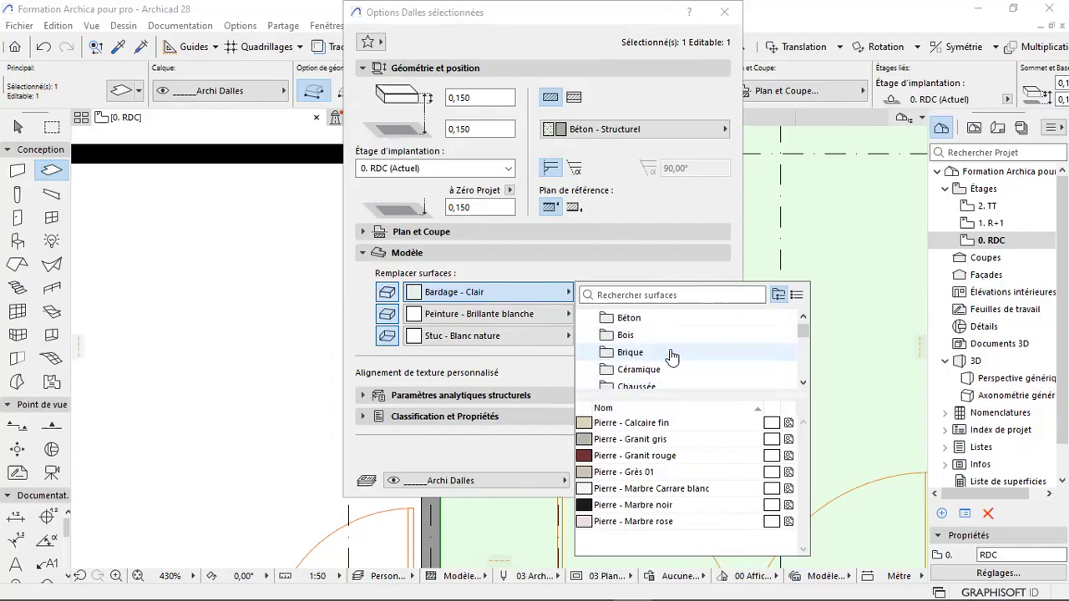
# - Set the courtyard slab's top surface to Béton - 04 and inspect the finish in the 3D view
pyautogui.click(650, 318)
pyautogui.click(626, 440)
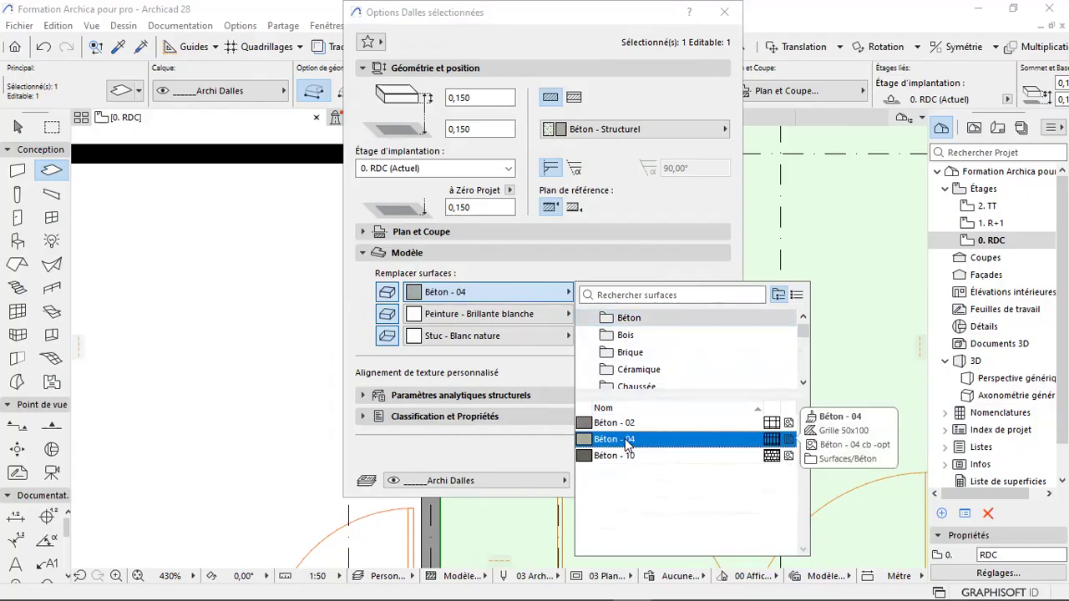
pyautogui.click(687, 480)
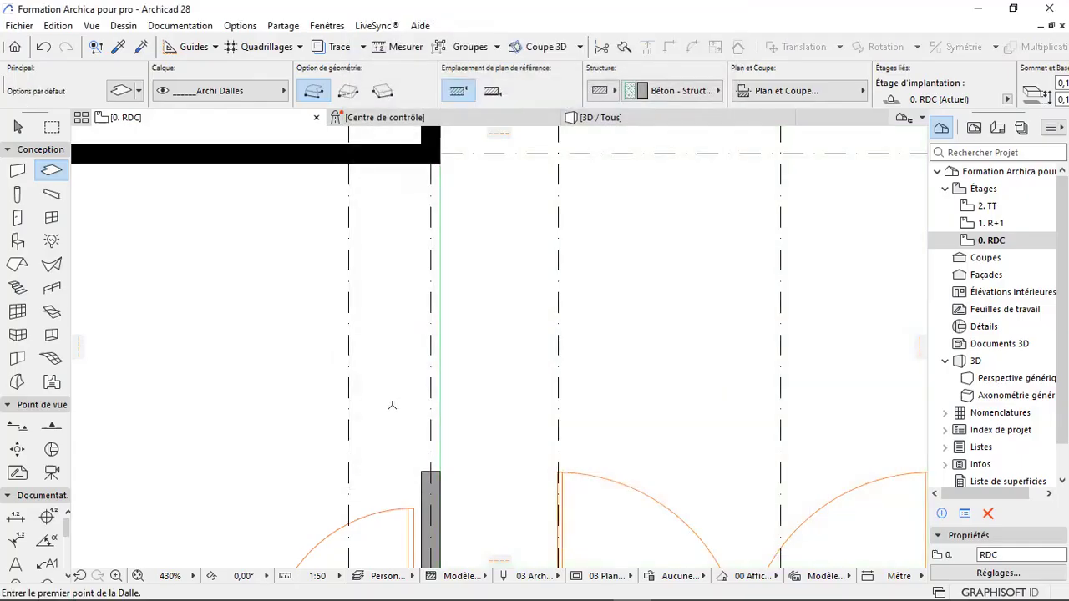
pyautogui.click(633, 117)
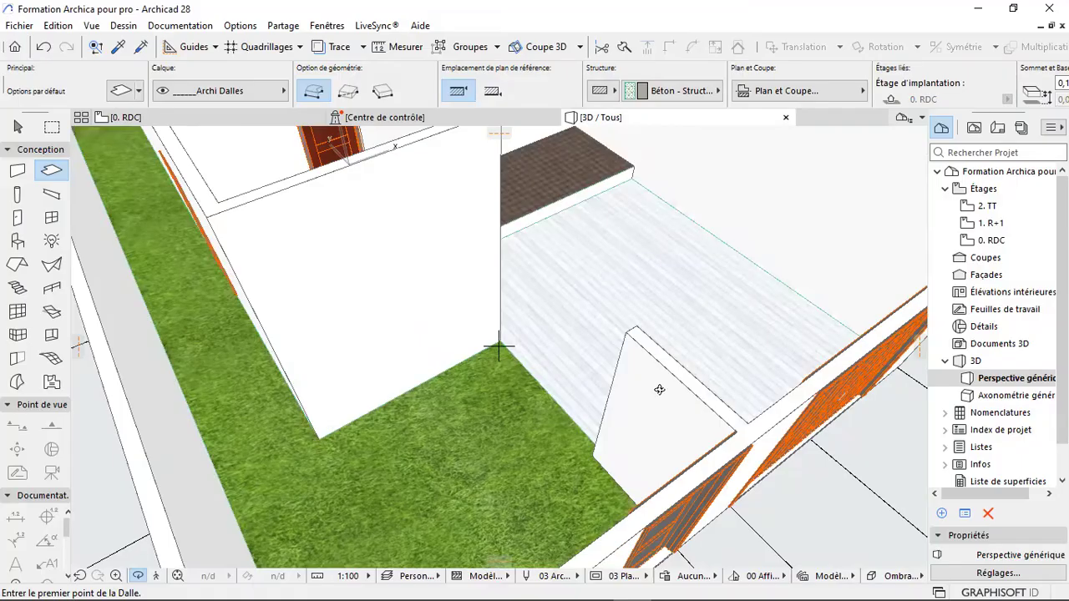
pyautogui.scroll(2, 673, 356)
pyautogui.moveTo(692, 363); pyautogui.dragTo(431, 457)
pyautogui.scroll(4, 627, 396)
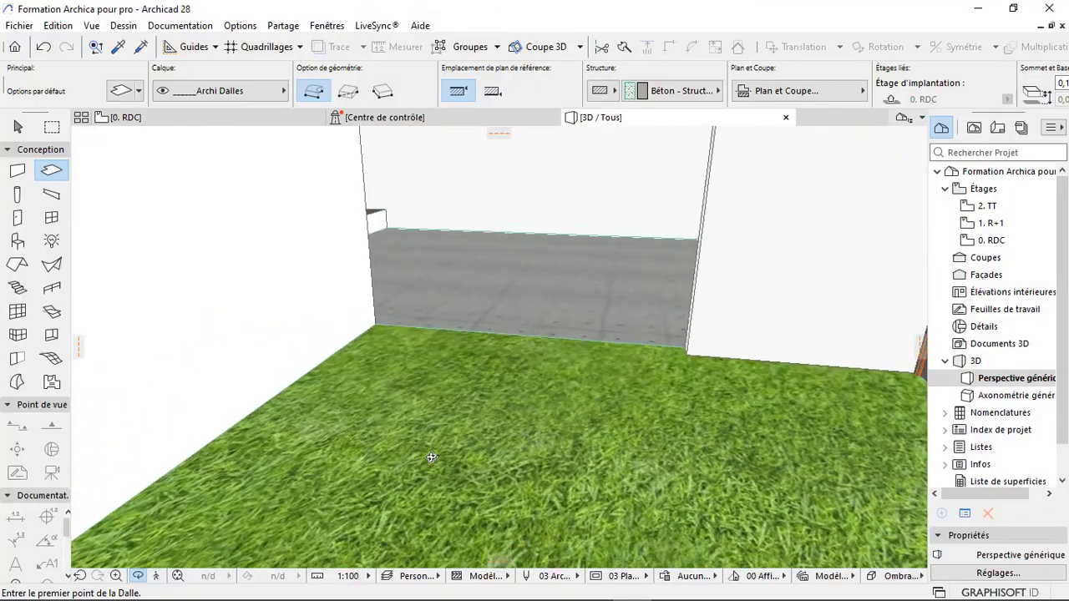
pyautogui.scroll(-8, 431, 457)
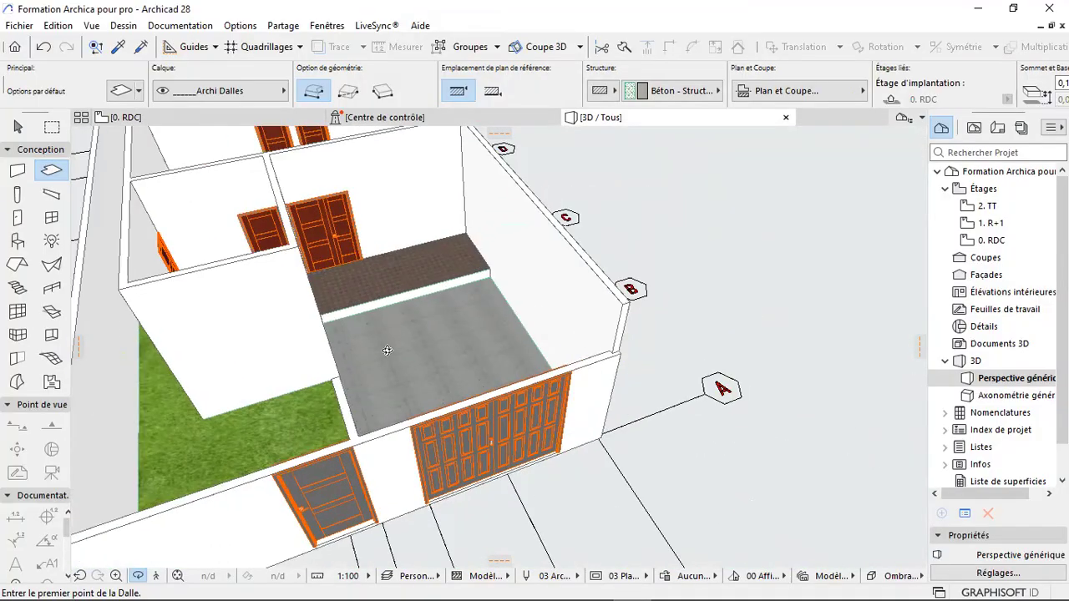
pyautogui.scroll(5, 387, 350)
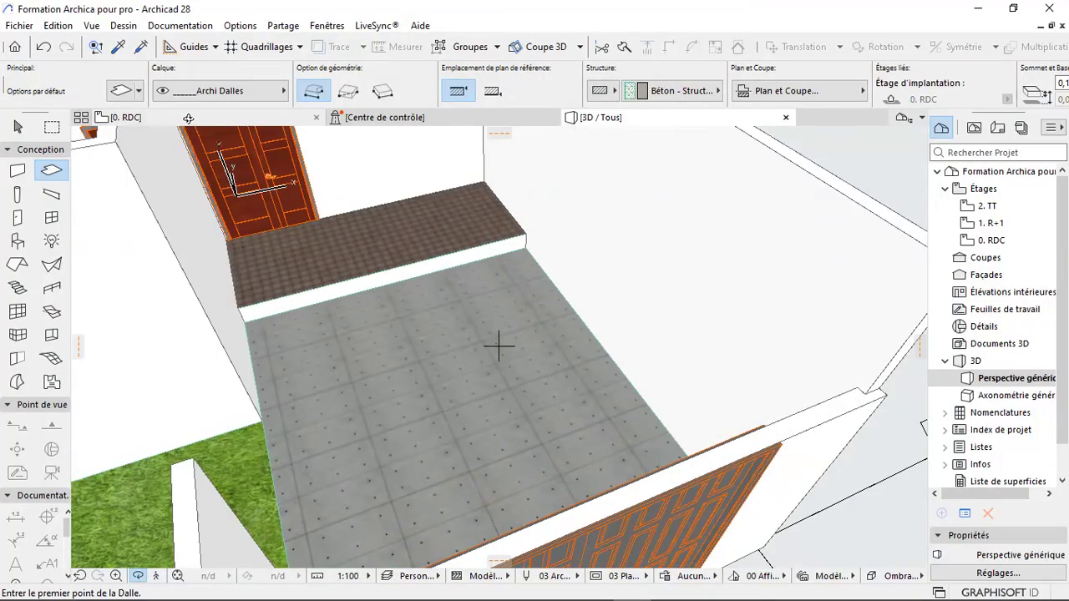
# - Change the courtyard slab's top surface to Béton - 02 and check it in the 3D view
pyautogui.click(188, 119)
pyautogui.keyDown('shift'); pyautogui.click(485, 339); pyautogui.keyUp('shift')
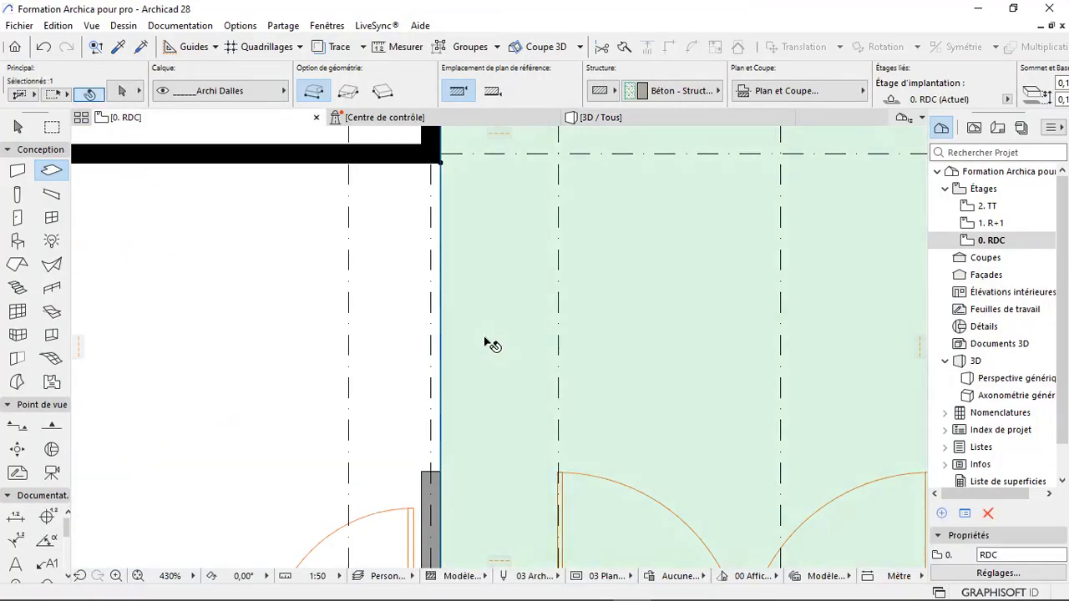
pyautogui.hotkey('ctrl', 't')
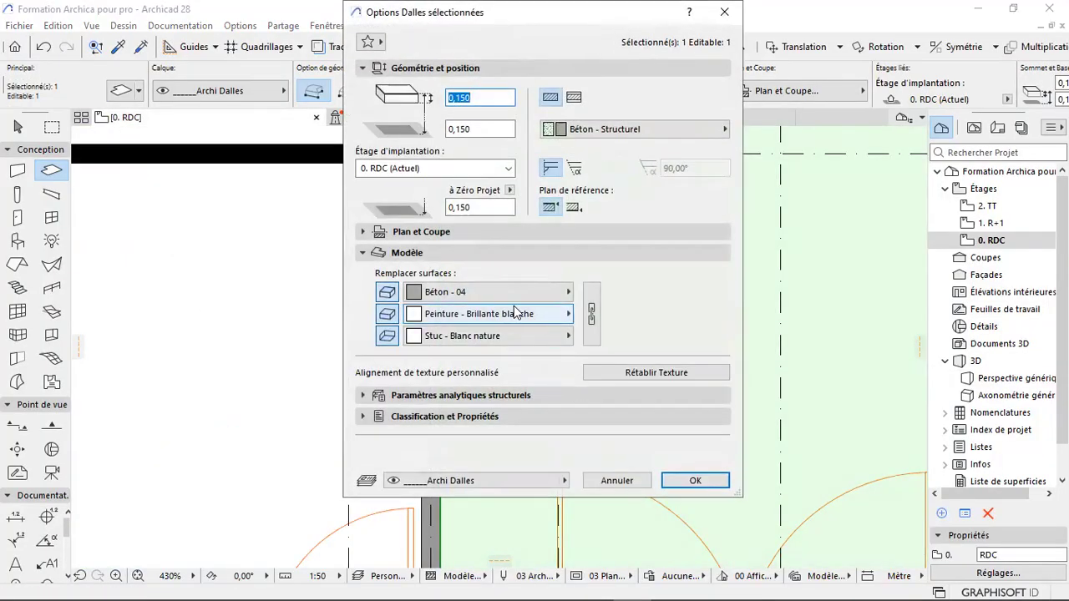
pyautogui.click(551, 293)
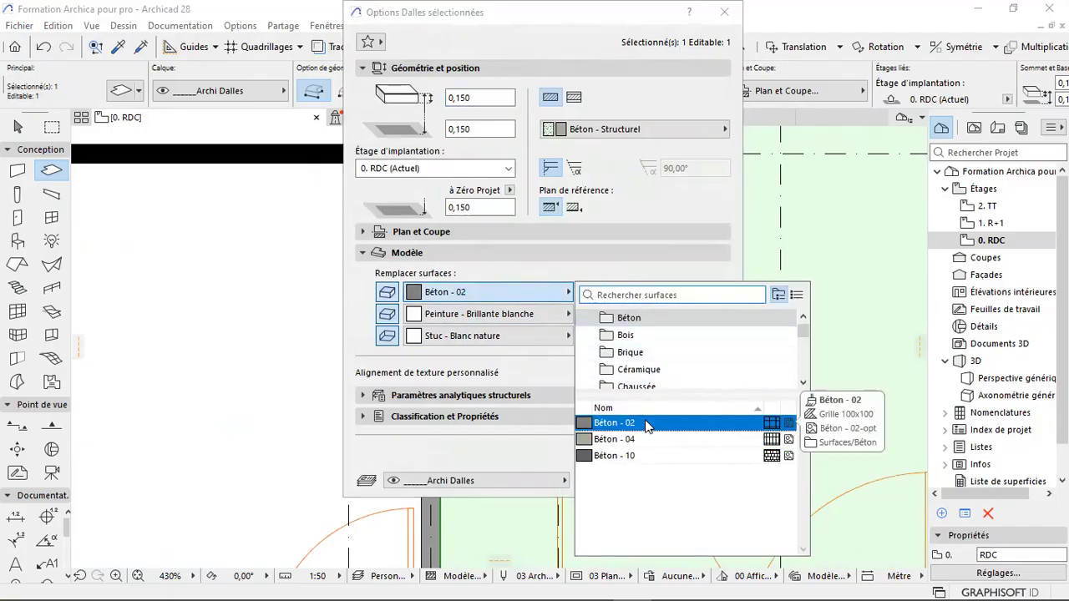
pyautogui.click(645, 423)
pyautogui.click(693, 481)
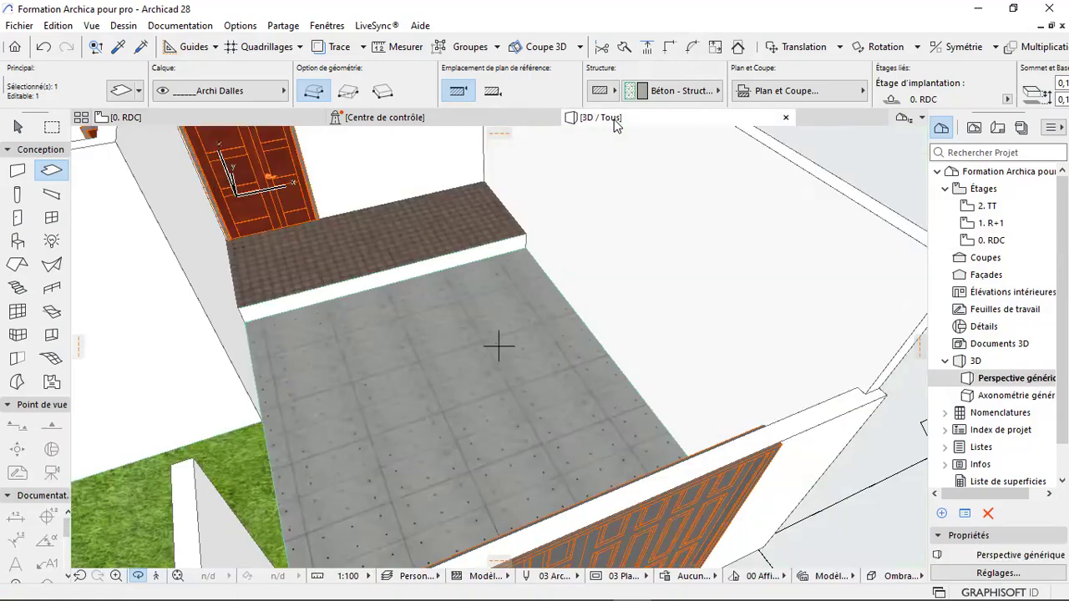
pyautogui.click(614, 118)
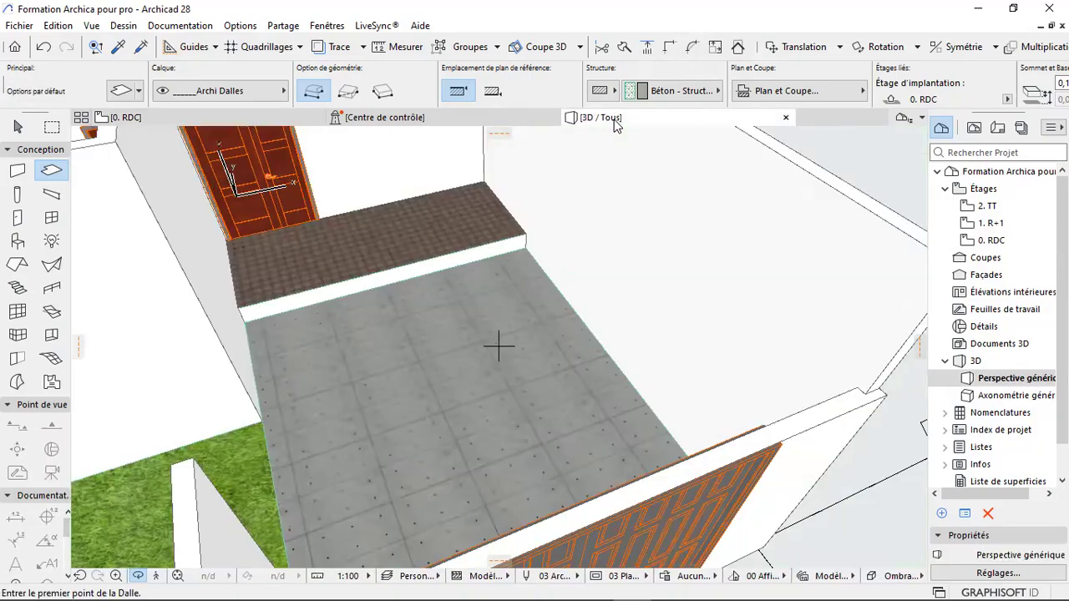
pyautogui.moveTo(455, 489); pyautogui.dragTo(527, 436)
pyautogui.scroll(-3, 527, 436)
# - Back in the RDC plan, deselect the courtyard slab and pick up the house floor slab's parameters as the slab tool defaults
pyautogui.press('F2')
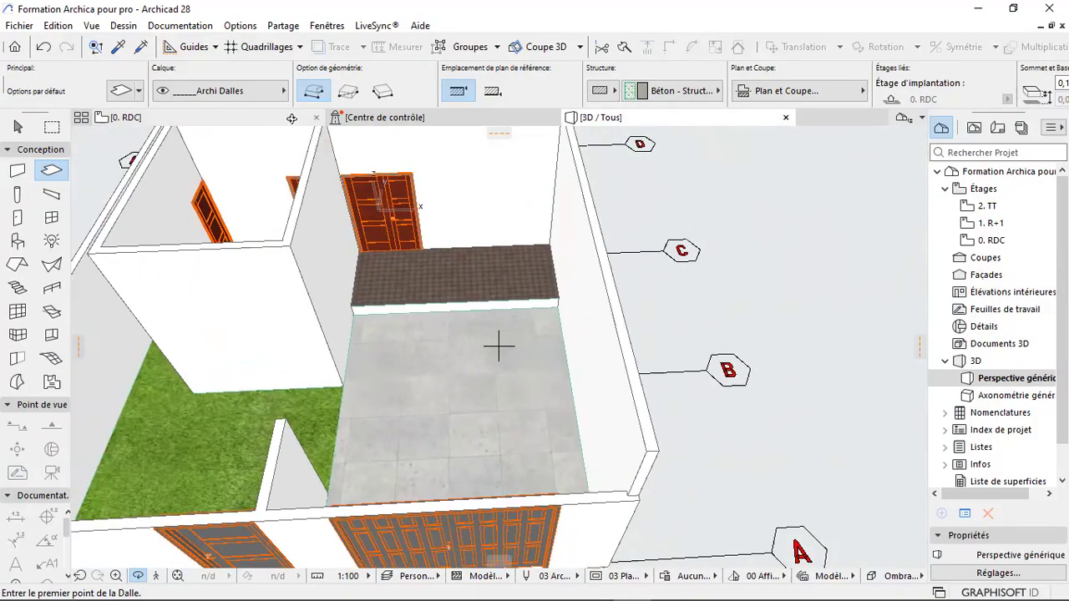
pyautogui.scroll(-6, 440, 438)
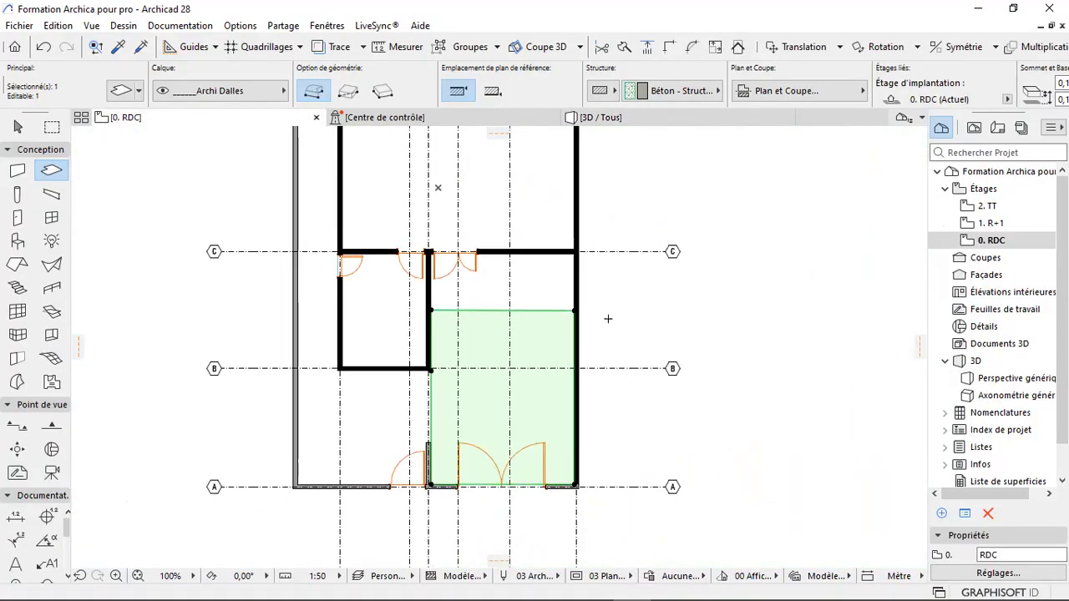
pyautogui.press('Escape')
pyautogui.scroll(4, 577, 267)
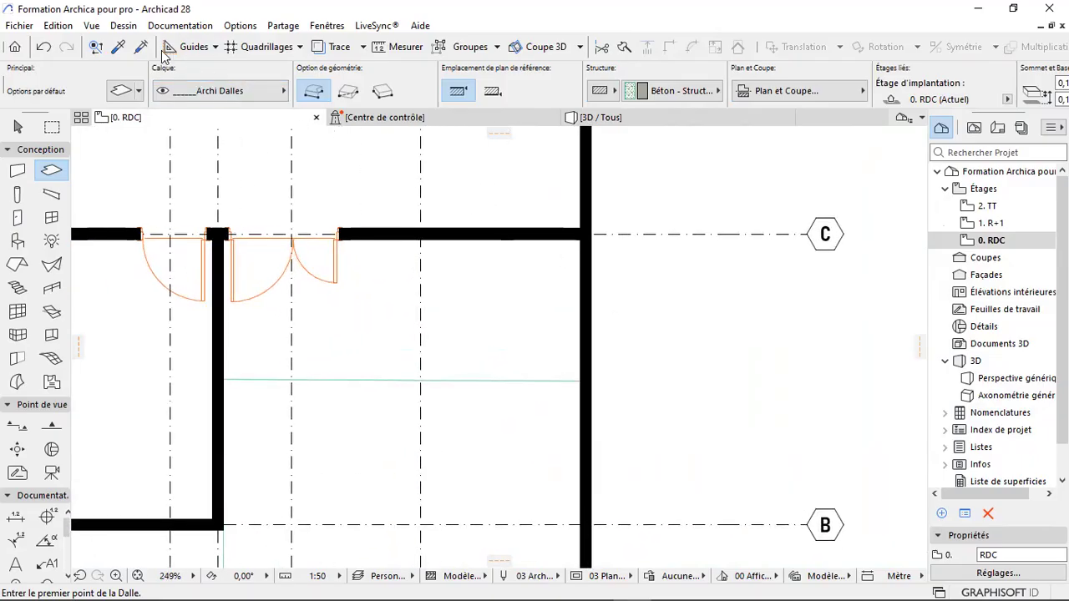
pyautogui.click(122, 46)
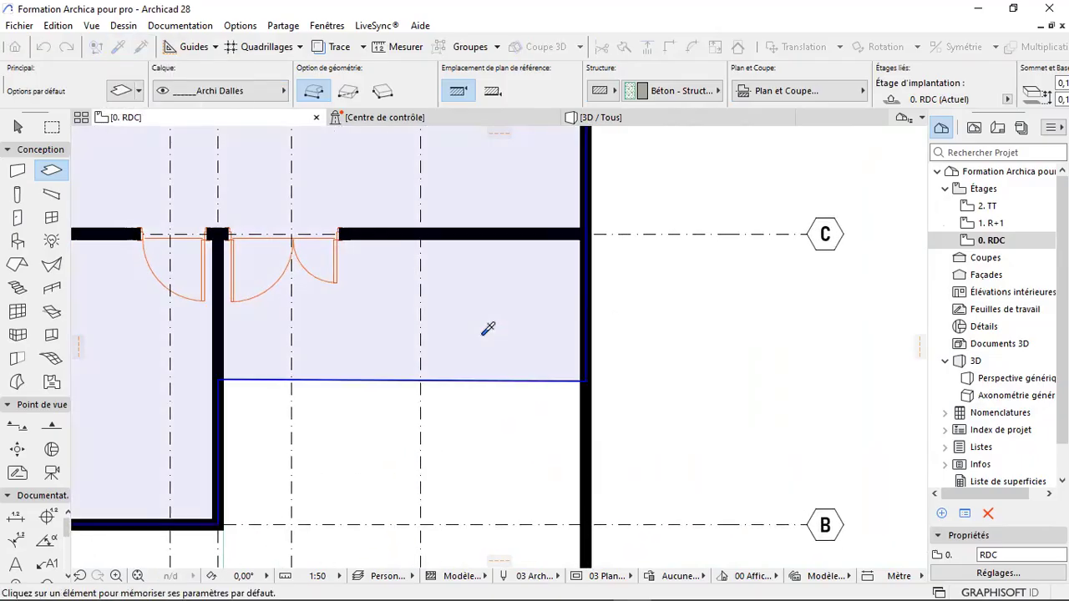
pyautogui.click(483, 332)
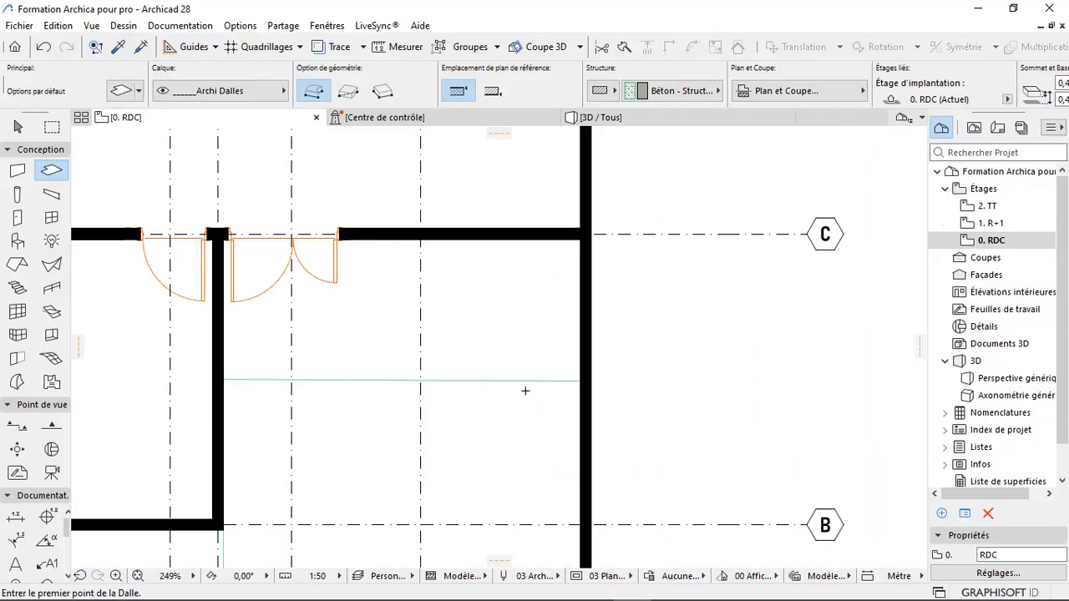
# - Pick up the parameters of the floor slab outside the double entrance door and lower the slab tool's default elevation for a step
pyautogui.scroll(3, 447, 359)
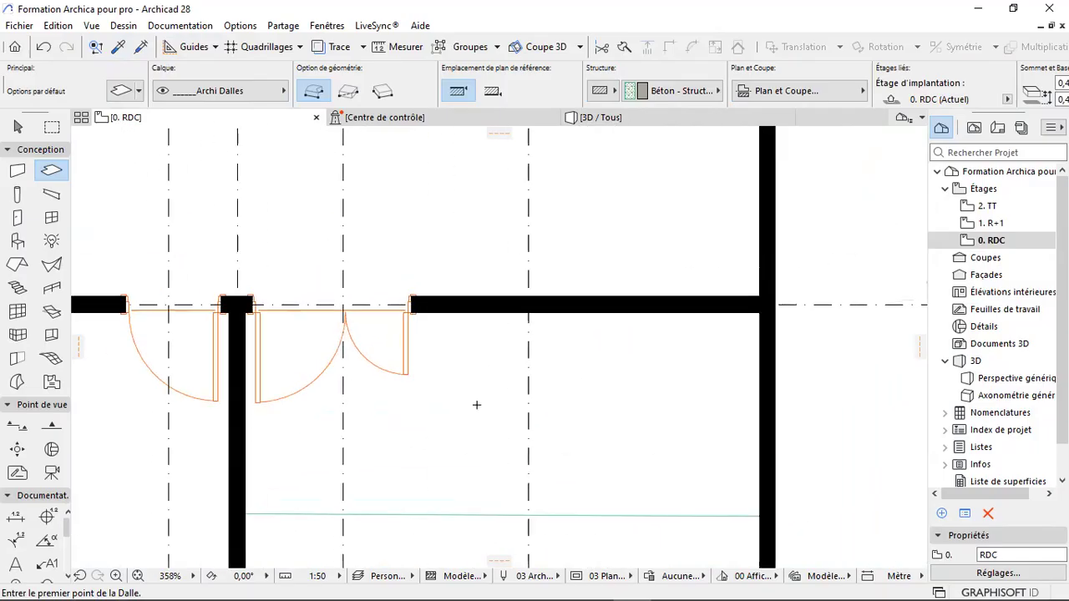
pyautogui.scroll(-3, 453, 330)
pyautogui.scroll(-1, 483, 455)
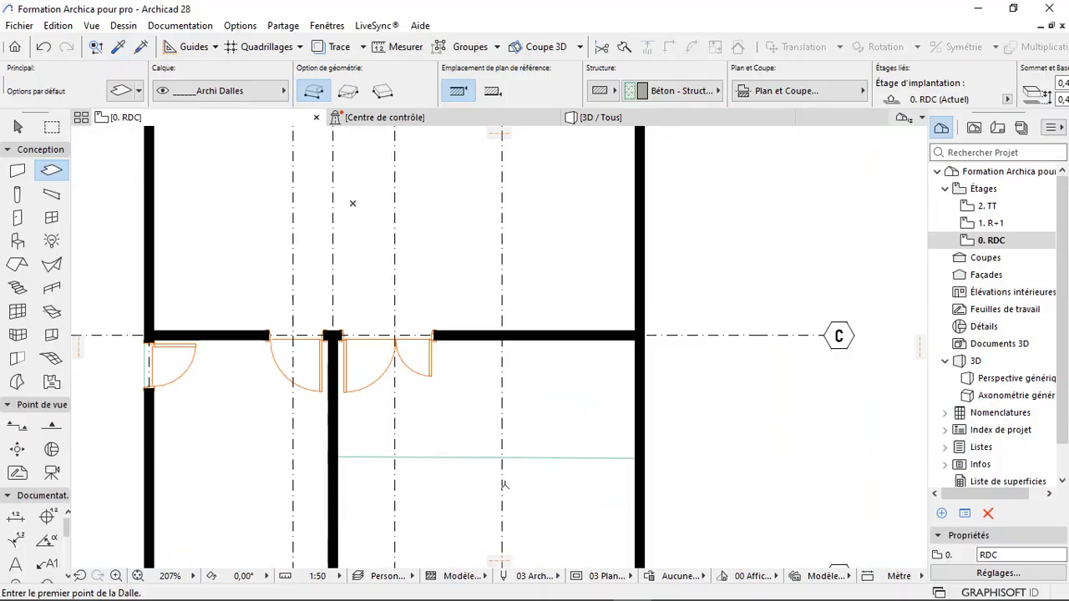
pyautogui.scroll(3, 610, 485)
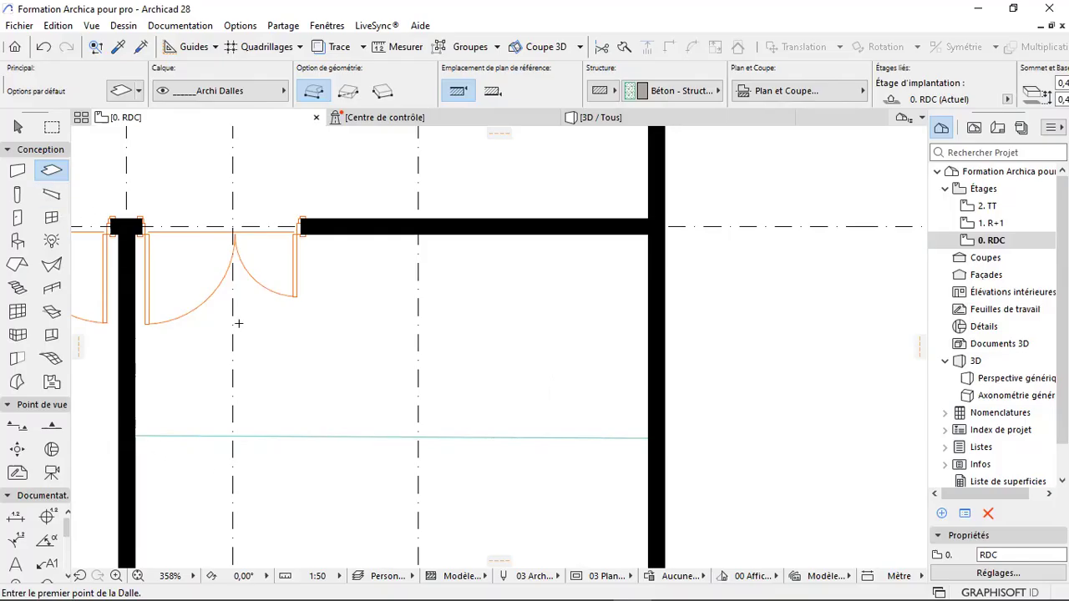
pyautogui.click(117, 46)
pyautogui.click(408, 399)
pyautogui.hotkey('ctrl', 't')
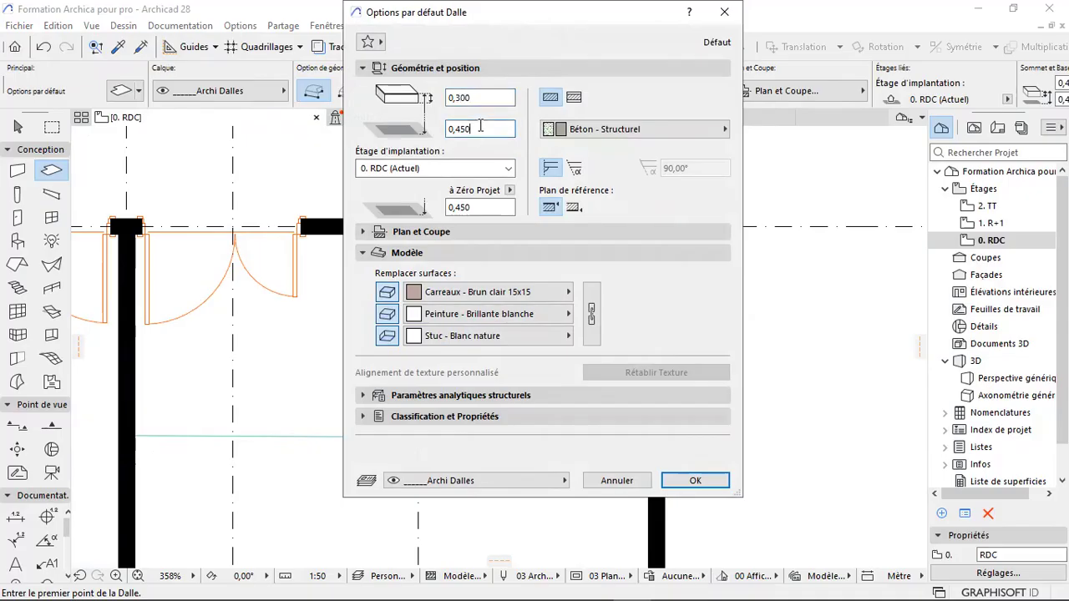
pyautogui.press('BackSpace')
pyautogui.click(724, 489)
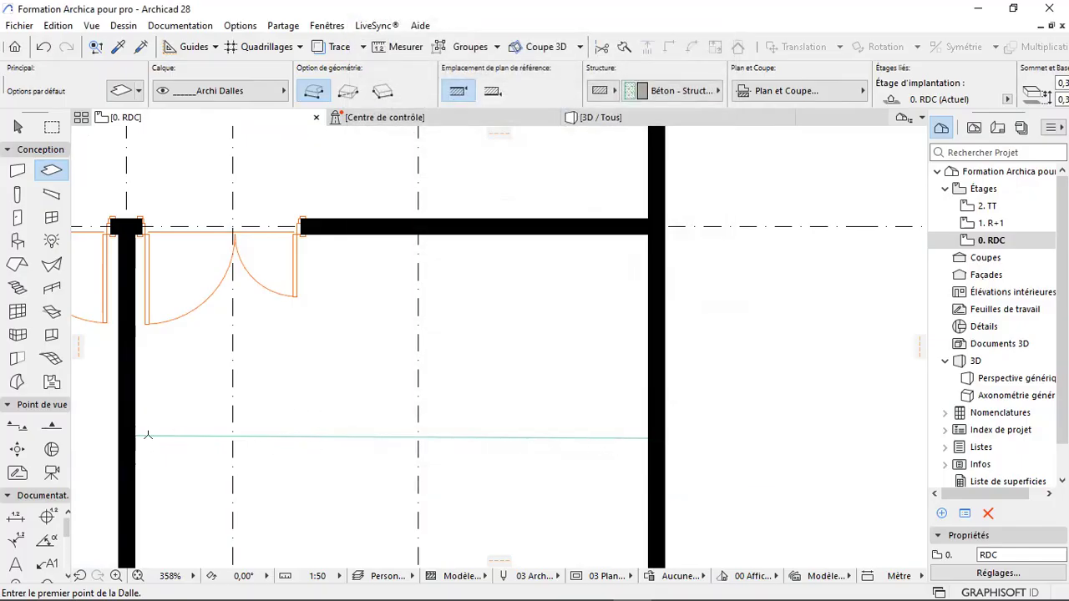
# - Draw a narrow rectangular step slab along the front edge of the raised entrance slab, spanning between the two side walls
pyautogui.click(136, 435)
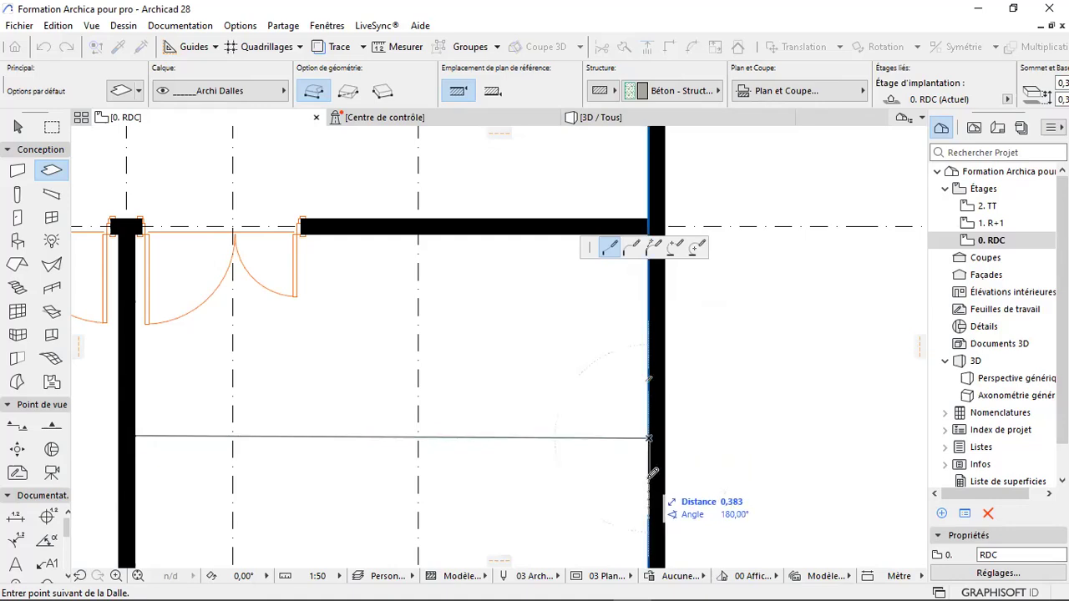
pyautogui.press('Return')
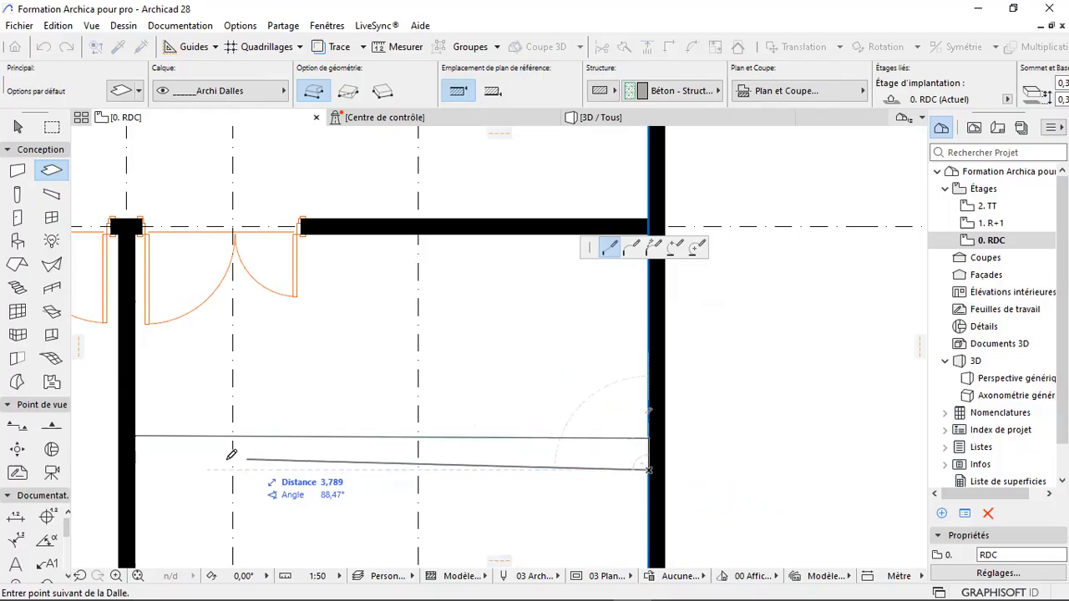
pyautogui.click(136, 469)
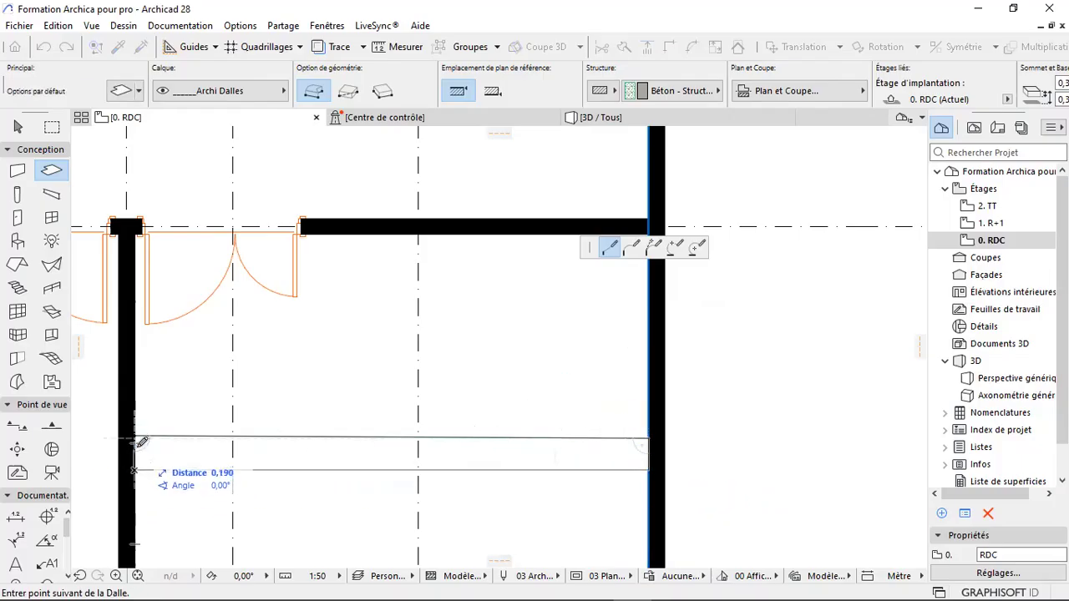
pyautogui.click(136, 438)
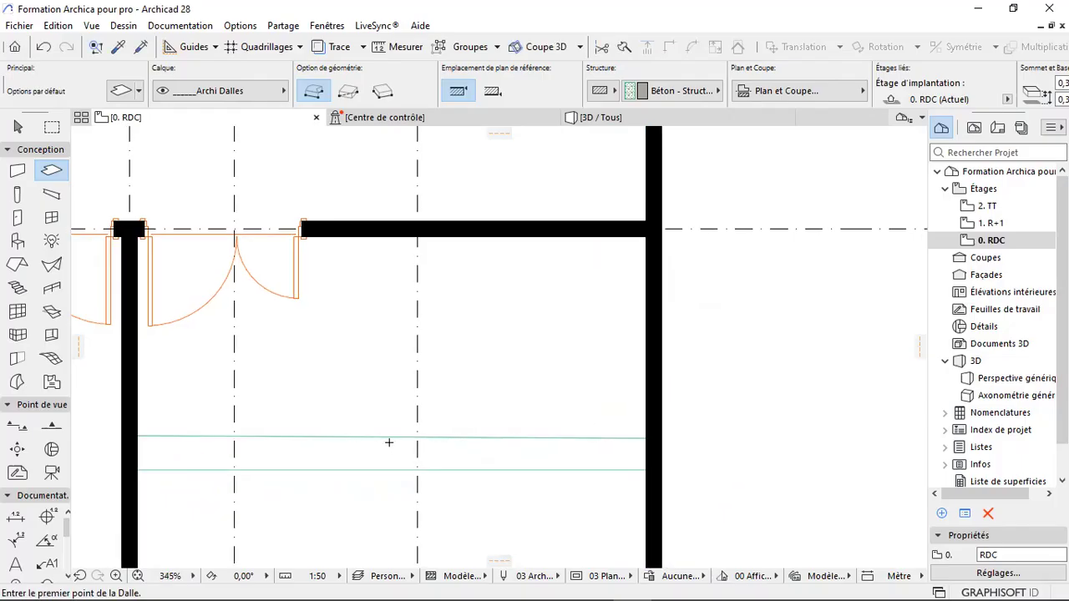
# - Examine the new entrance step in the 3D view, from above and at low angles, against the courtyard and entrance slabs
pyautogui.scroll(-2, 387, 451)
pyautogui.press('F3')
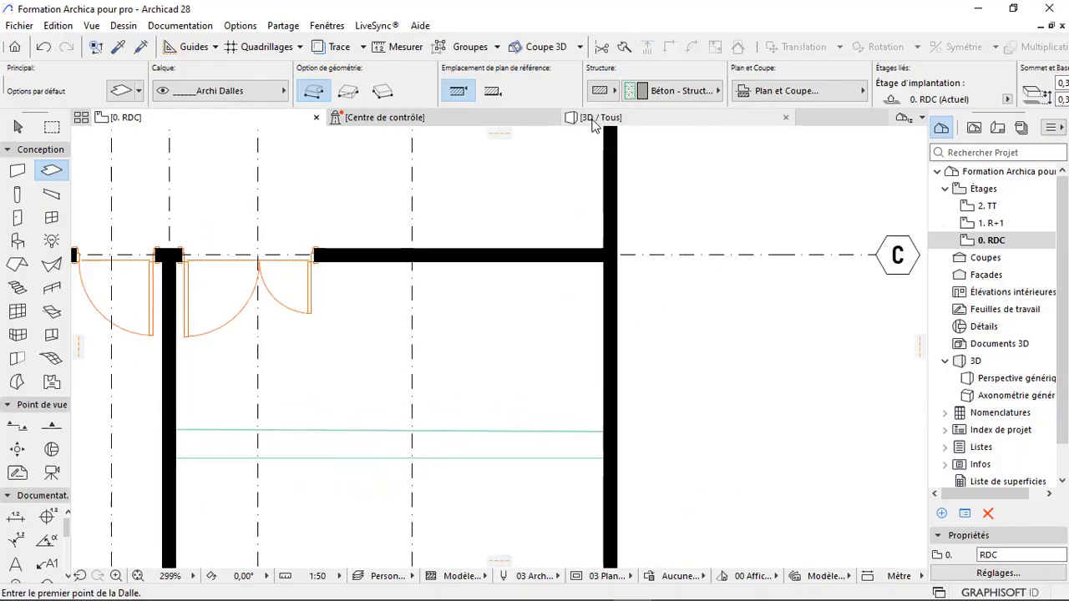
pyautogui.scroll(8, 458, 299)
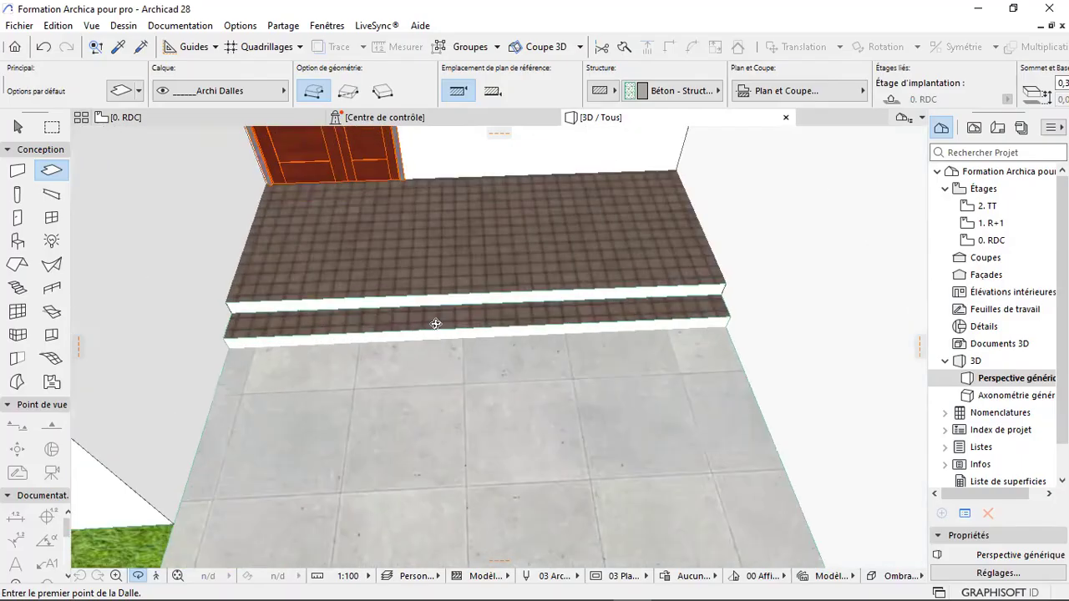
pyautogui.scroll(-3, 476, 216)
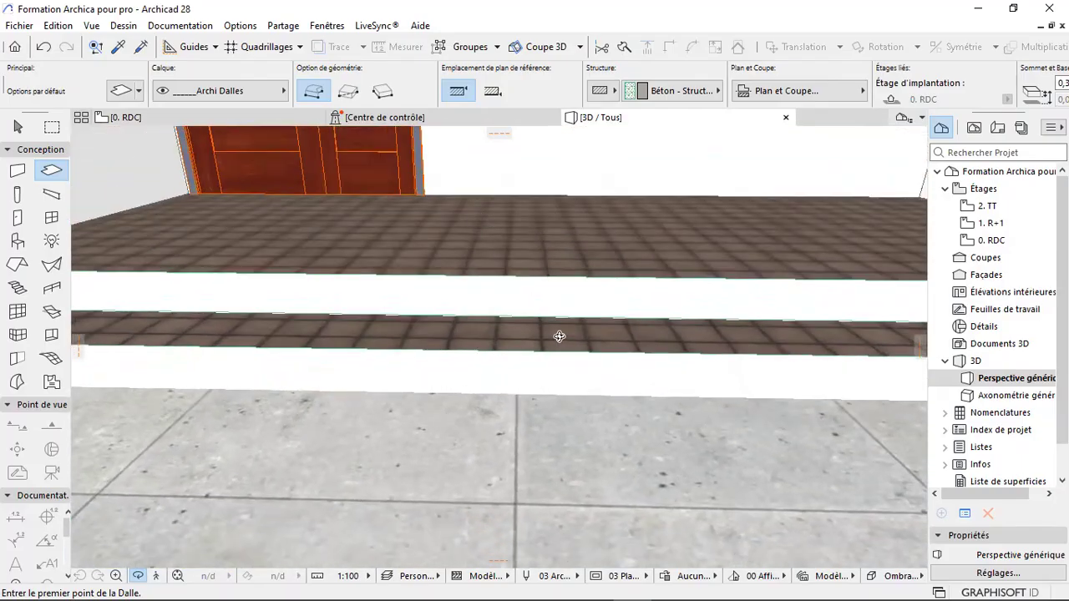
pyautogui.scroll(-8, 560, 336)
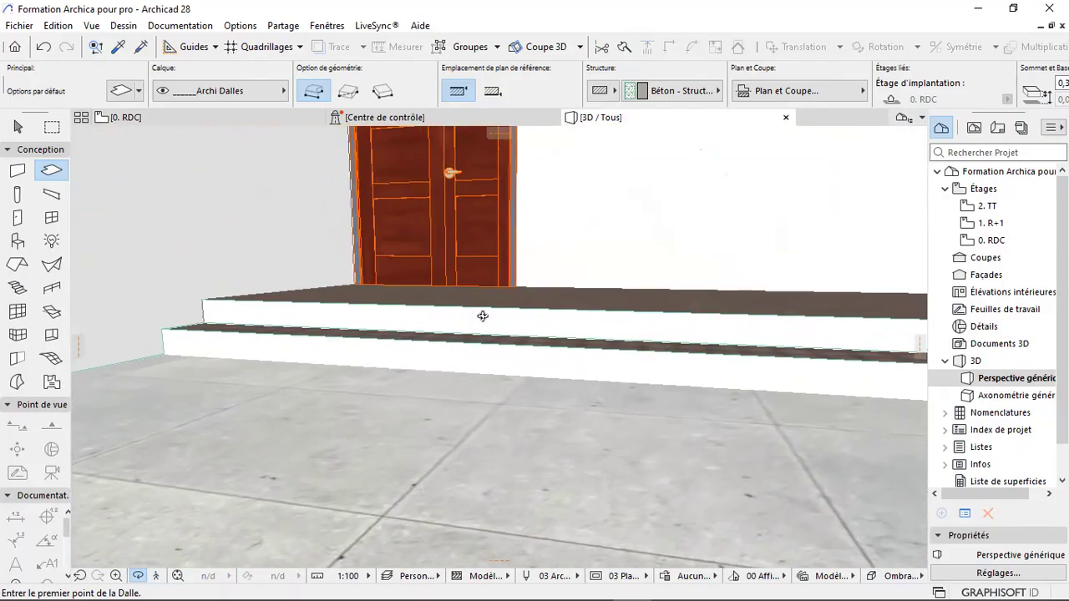
pyautogui.scroll(-3, 476, 318)
pyautogui.keyDown('shift'); pyautogui.moveTo(470, 320); pyautogui.dragTo(470, 372, button='middle'); pyautogui.keyUp('shift')
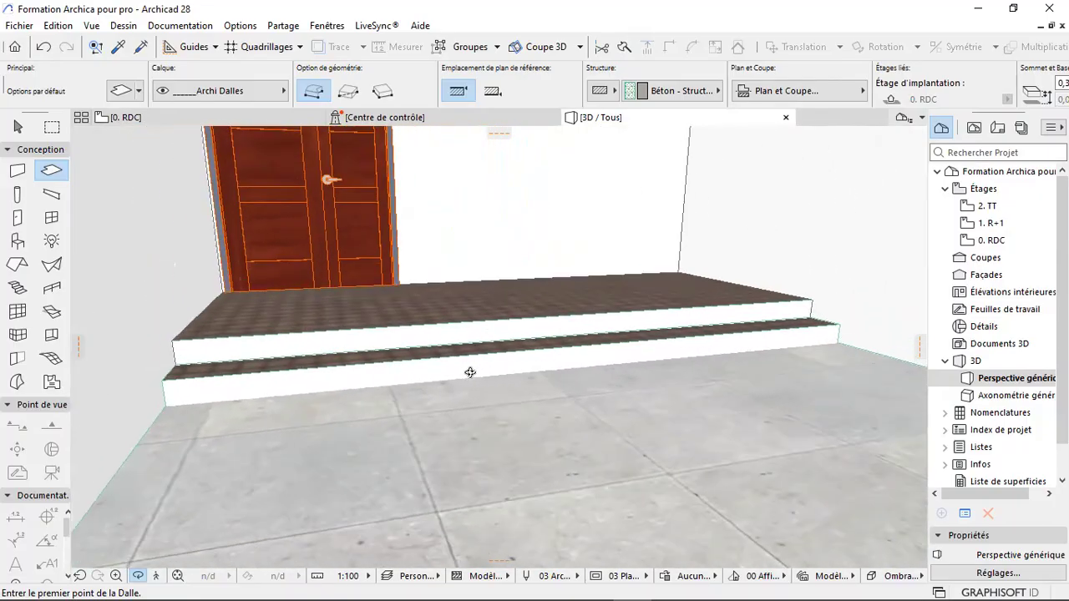
pyautogui.scroll(-5, 472, 380)
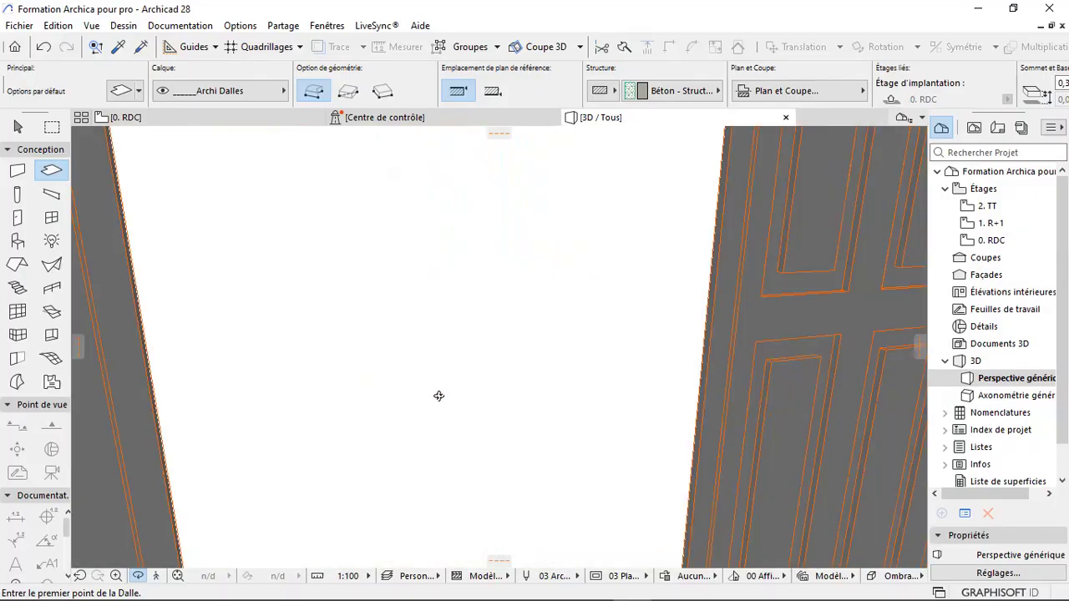
pyautogui.scroll(5, 654, 389)
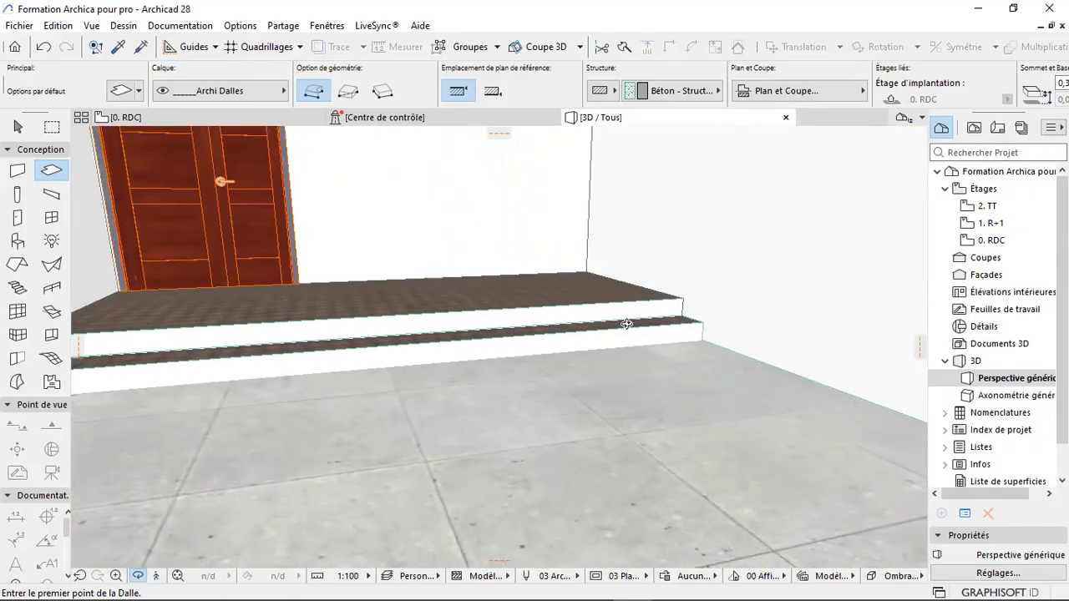
pyautogui.keyDown('shift'); pyautogui.moveTo(597, 330); pyautogui.dragTo(546, 362, button='middle'); pyautogui.keyUp('shift')
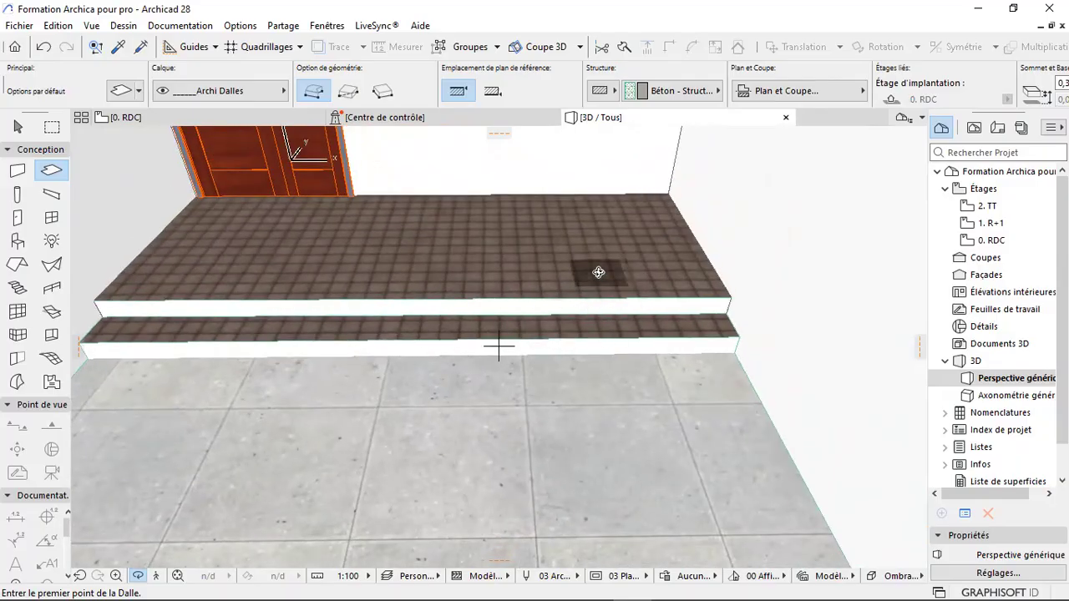
# - View the whole model in 3D and inspect the garage door and pedestrian door from outside the front wall
pyautogui.scroll(-8, 628, 406)
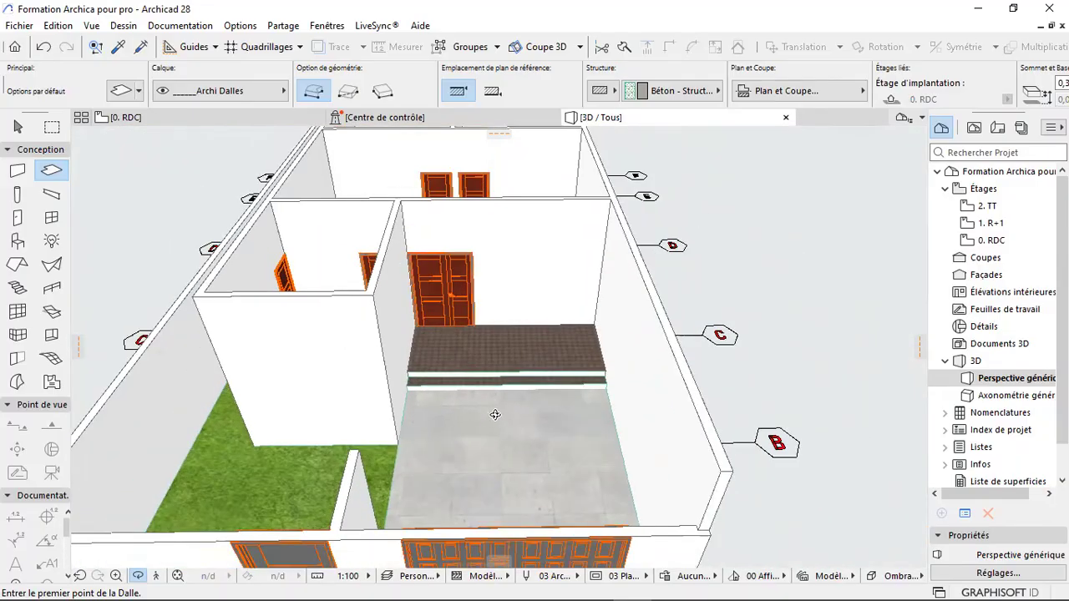
pyautogui.keyDown('shift'); pyautogui.moveTo(495, 415); pyautogui.dragTo(485, 439, button='middle'); pyautogui.keyUp('shift')
pyautogui.scroll(4, 407, 325)
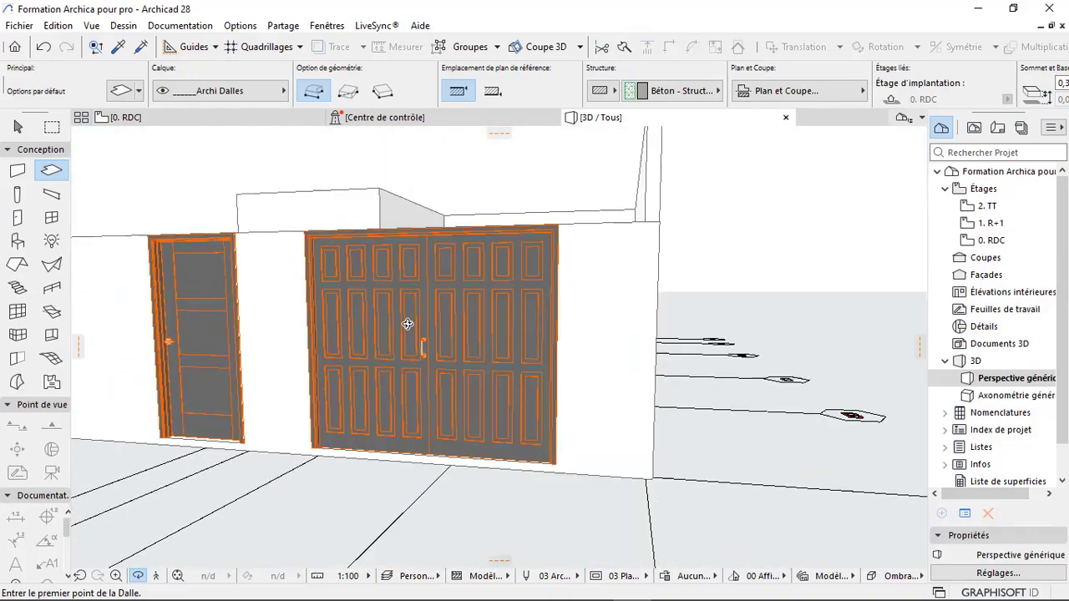
pyautogui.scroll(1, 407, 324)
pyautogui.scroll(1, 422, 340)
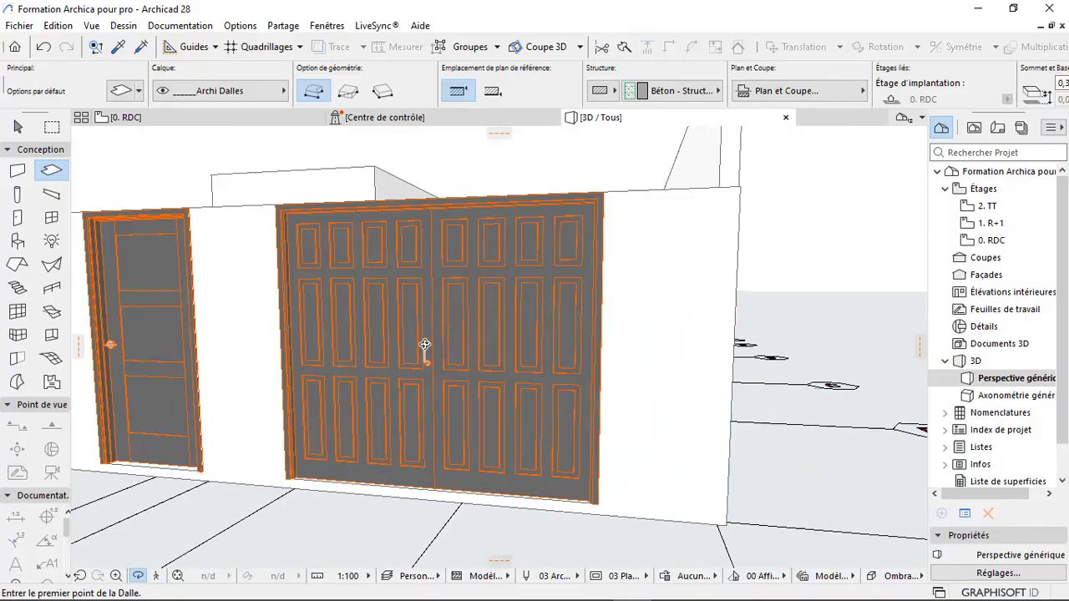
pyautogui.keyDown('shift'); pyautogui.moveTo(497, 412); pyautogui.dragTo(400, 341, button='middle'); pyautogui.keyUp('shift')
# - In the RDC plan, select the double garage door on axis A and open its settings at the garage door models and preview section
pyautogui.click(234, 122)
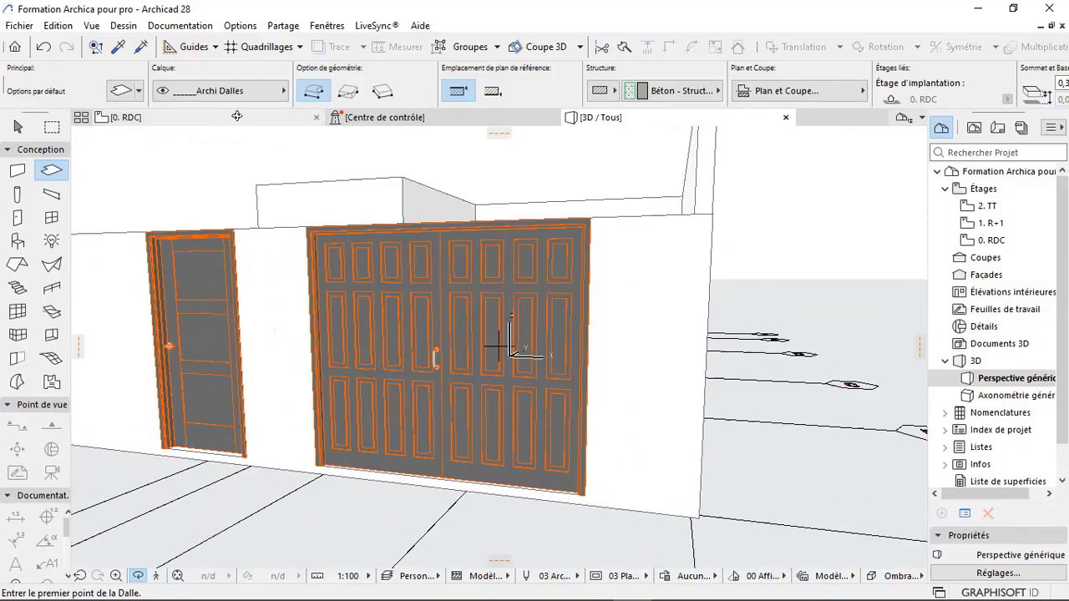
pyautogui.scroll(-5, 442, 303)
pyautogui.scroll(7, 467, 387)
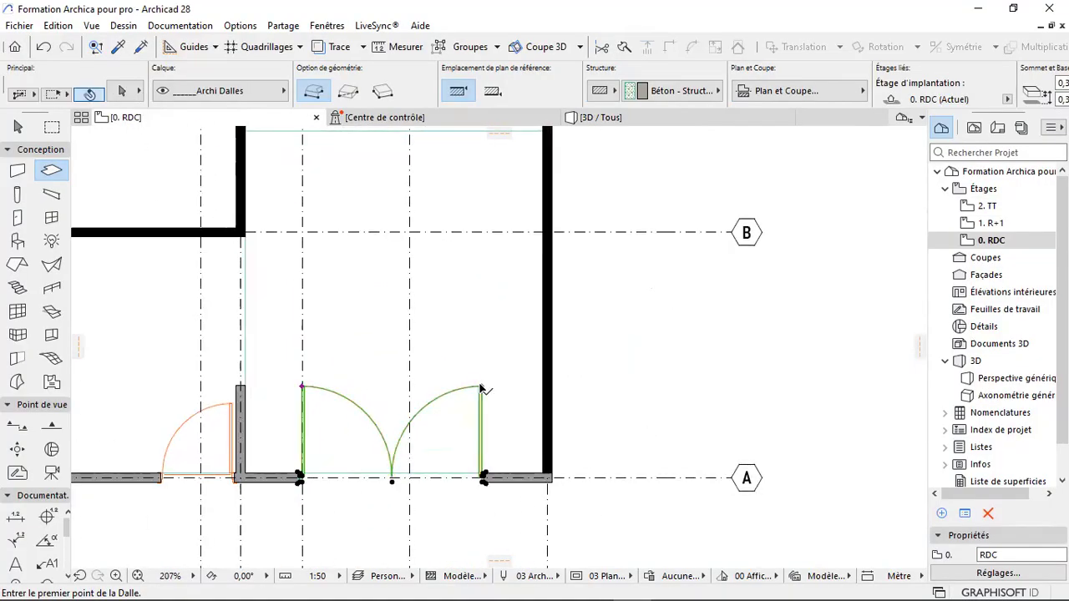
pyautogui.keyDown('shift'); pyautogui.click(482, 388); pyautogui.keyUp('shift')
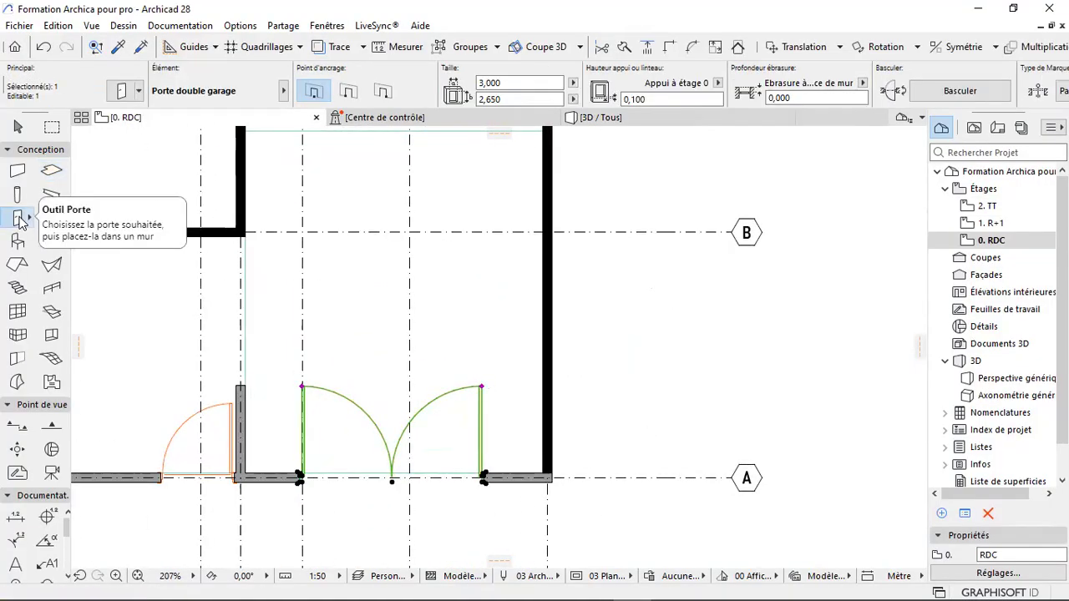
pyautogui.hotkey('ctrl', 't')
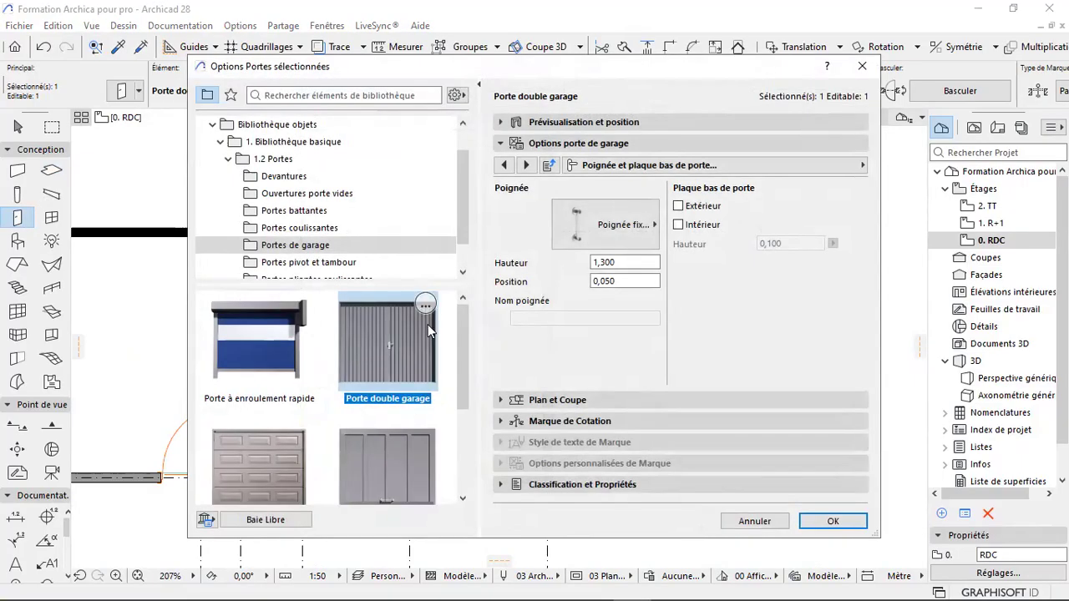
pyautogui.scroll(-3, 349, 399)
pyautogui.scroll(1, 390, 391)
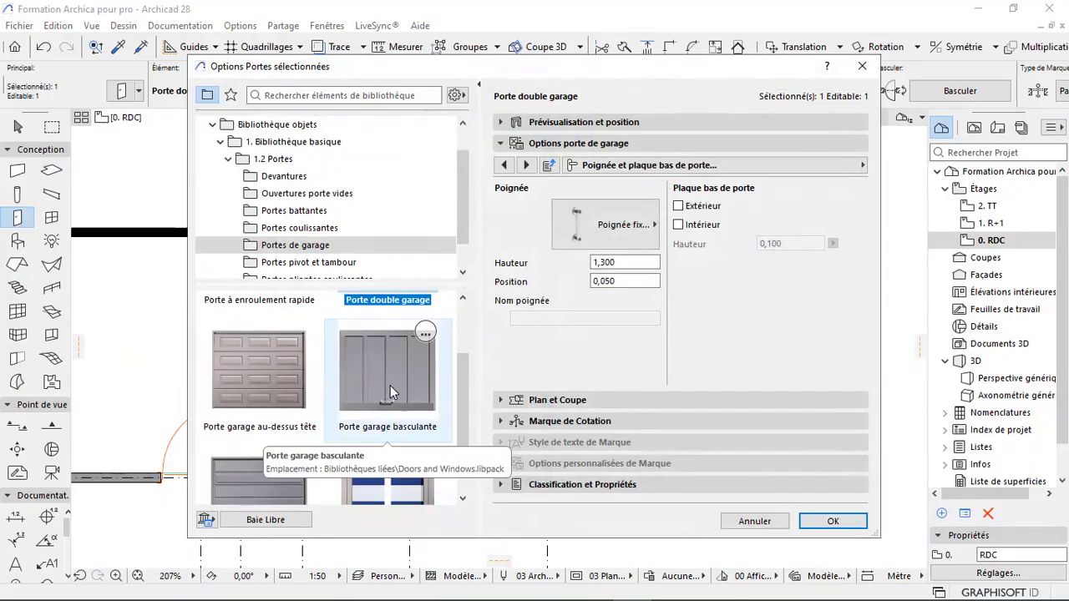
pyautogui.click(616, 126)
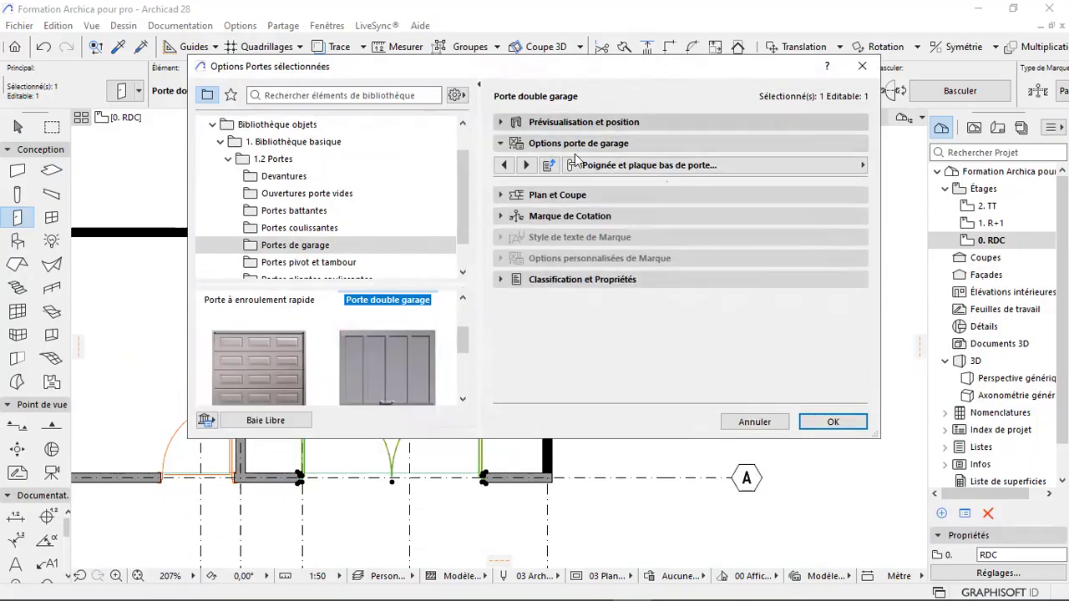
# - Try the Porte garage basculante, Porte garage au-dessus tête and Porte à enroulement rapide models for the selected door and compare their previews
pyautogui.click(397, 372)
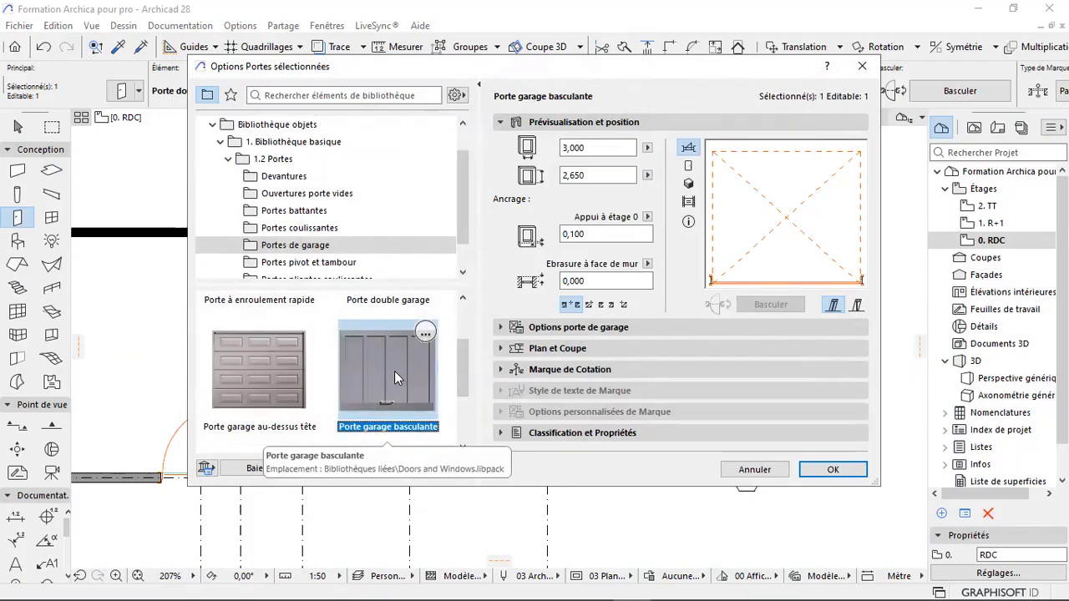
pyautogui.click(284, 381)
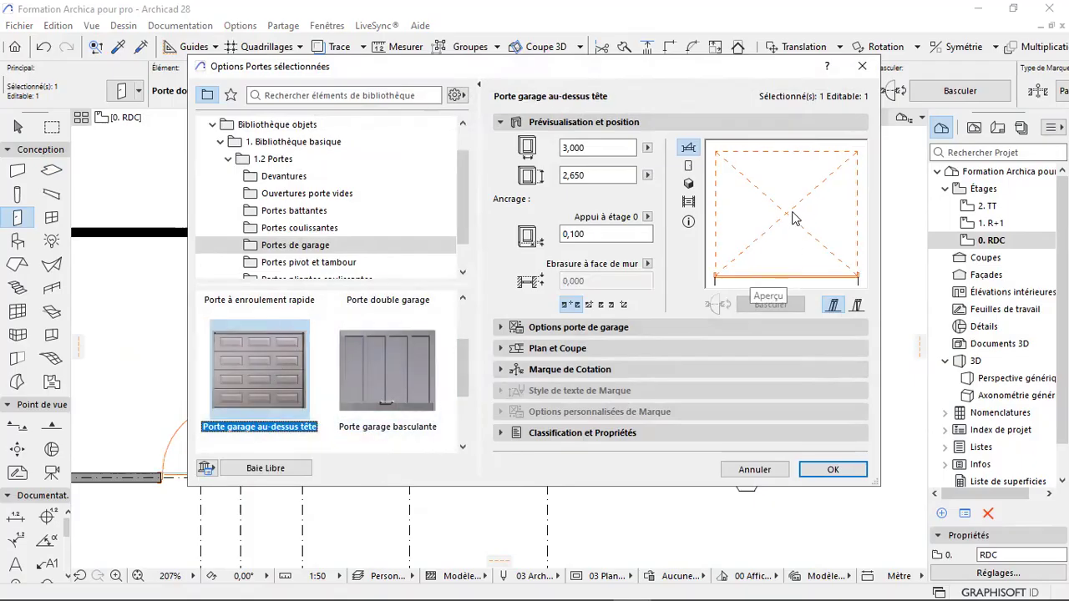
pyautogui.scroll(1, 314, 371)
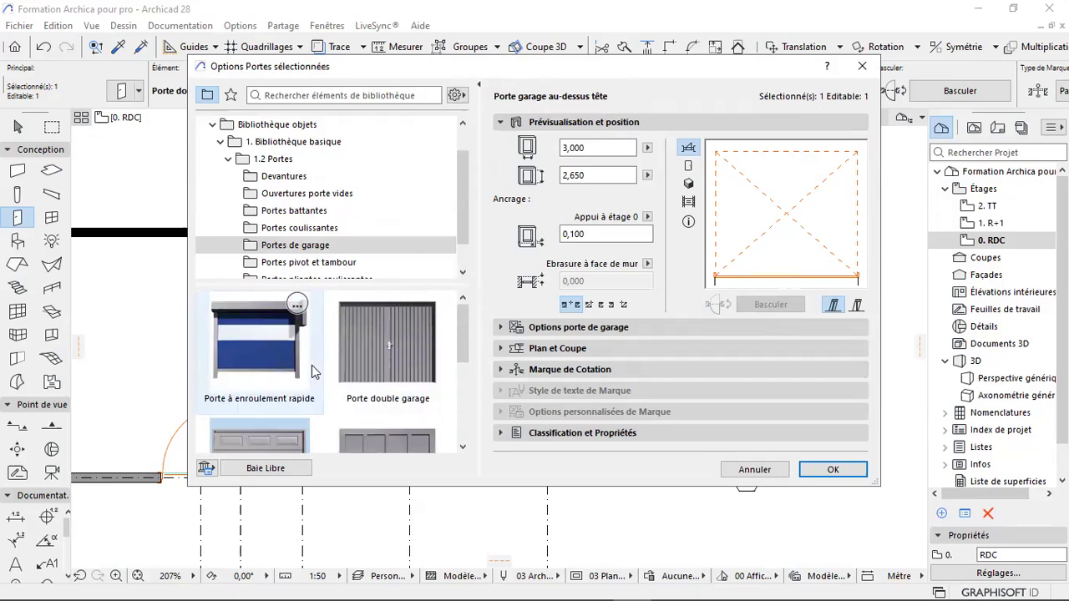
pyautogui.click(276, 359)
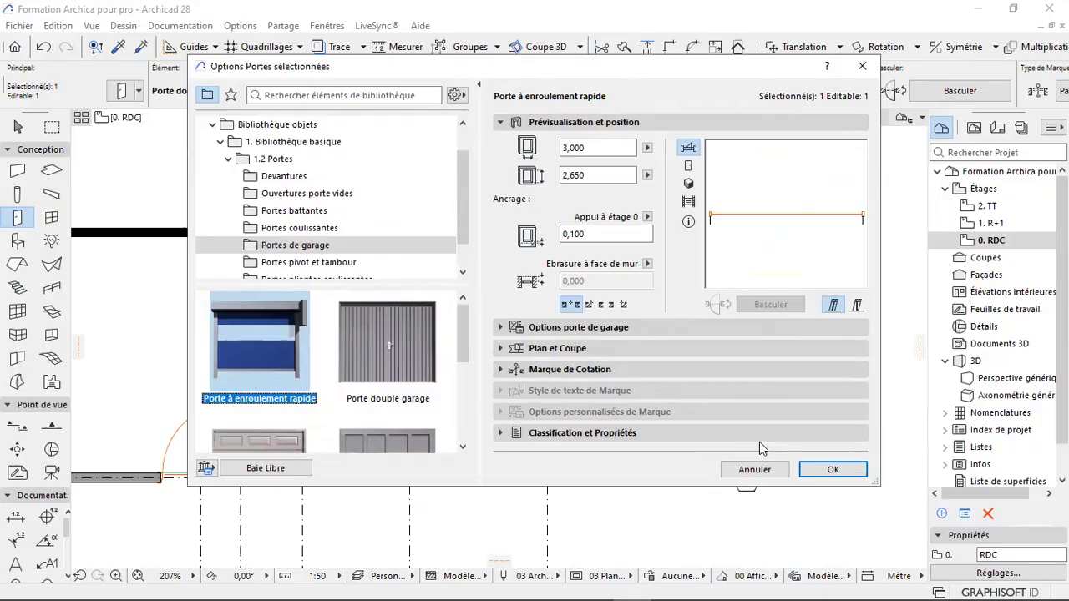
pyautogui.scroll(-3, 372, 389)
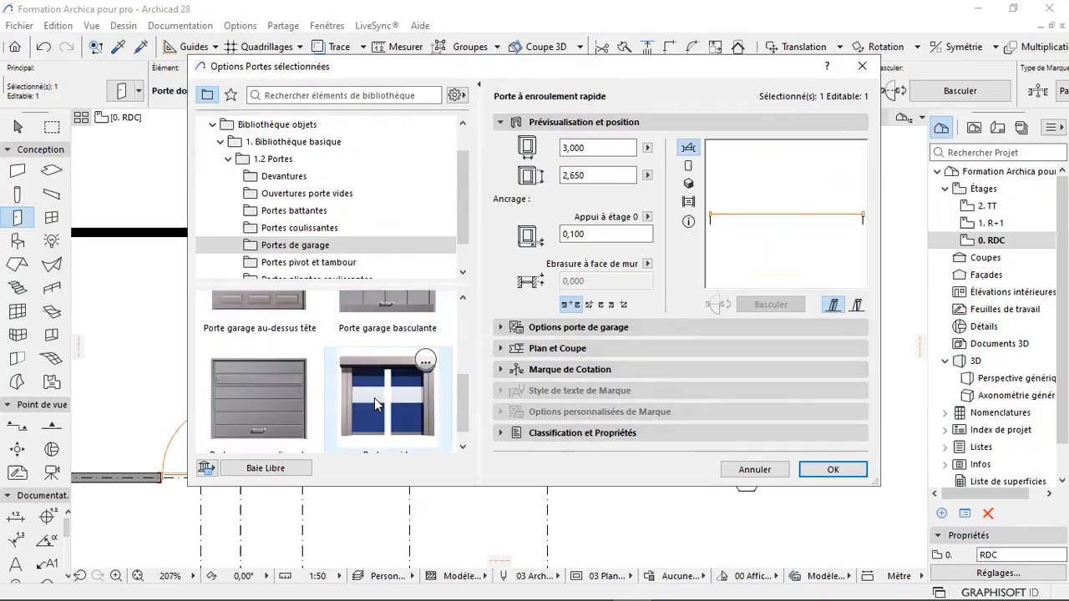
# - Change the selected garage door to the Porte garage coulissante verticale model and check it in the plan
pyautogui.click(288, 397)
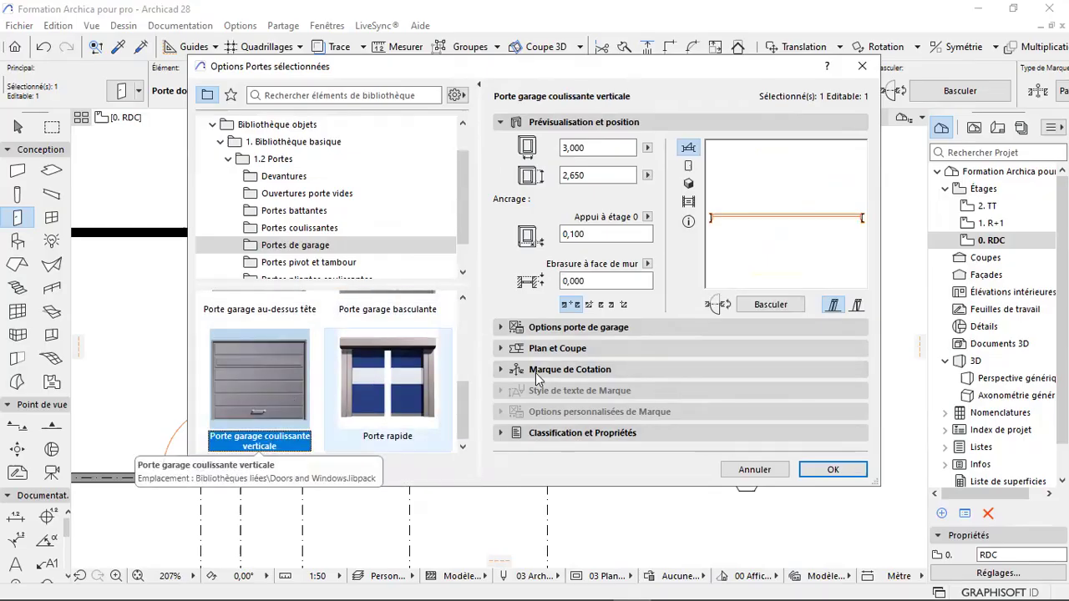
pyautogui.click(833, 469)
pyautogui.scroll(2, 462, 480)
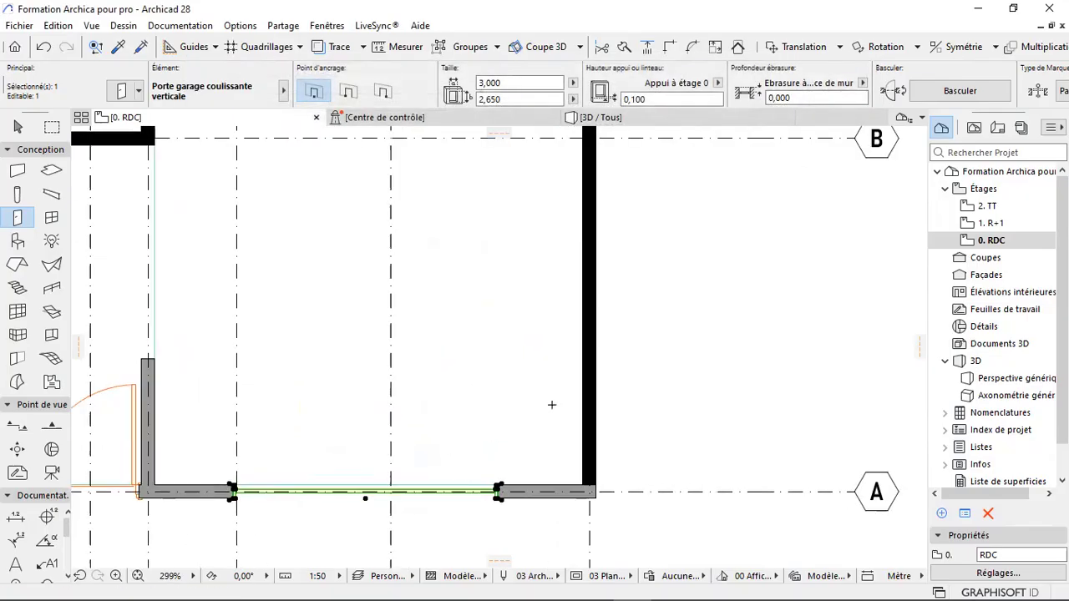
pyautogui.scroll(-2, 551, 405)
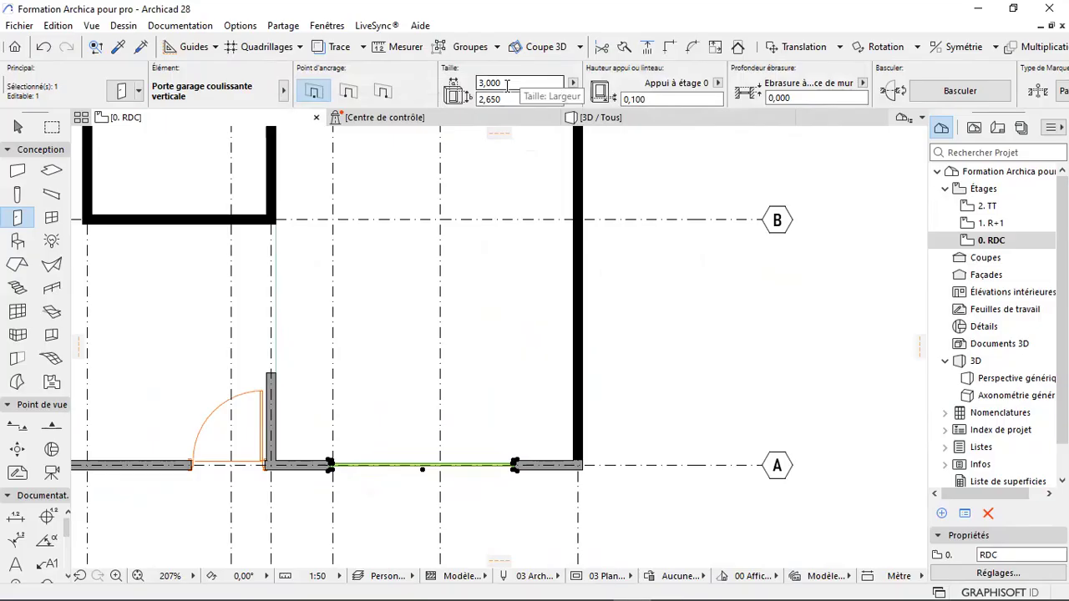
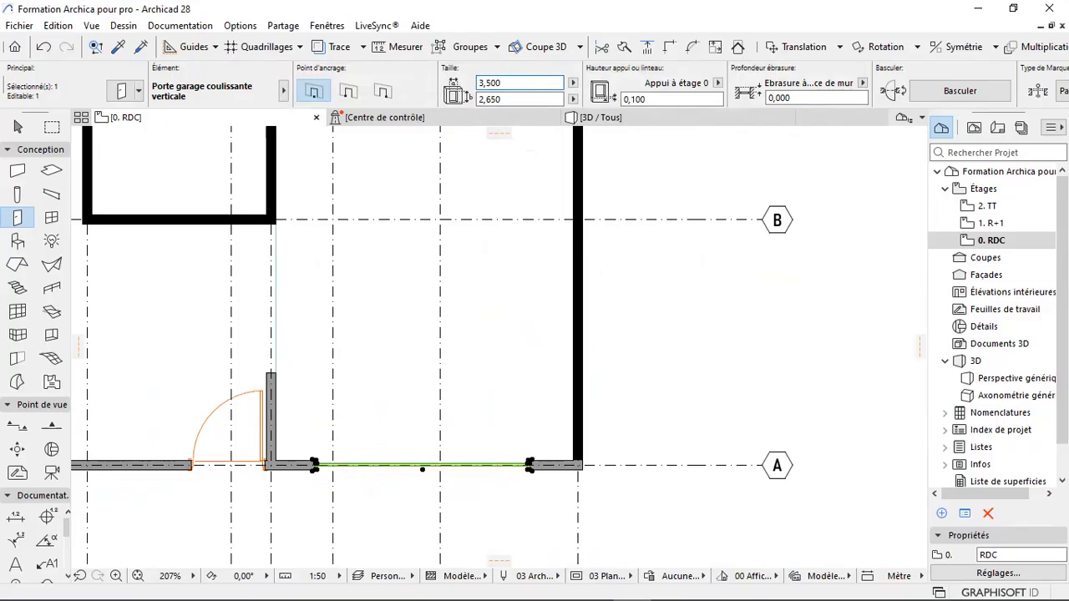
# - Deselect the garage door and inspect its sliding model in 3D from outside the front wall
pyautogui.press('Escape')
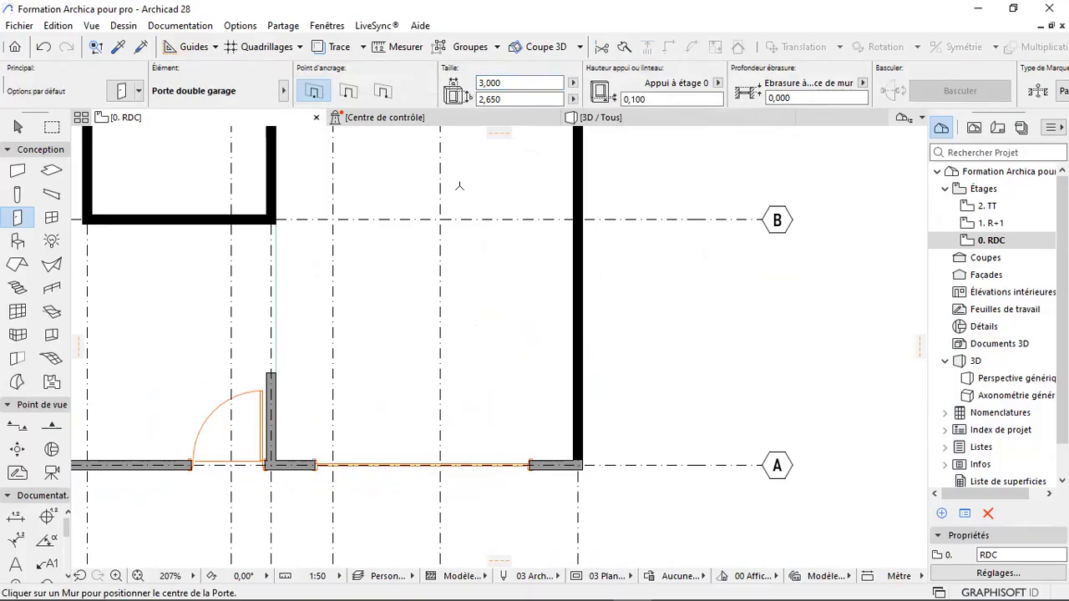
pyautogui.click(616, 119)
pyautogui.moveTo(559, 398); pyautogui.dragTo(349, 191)
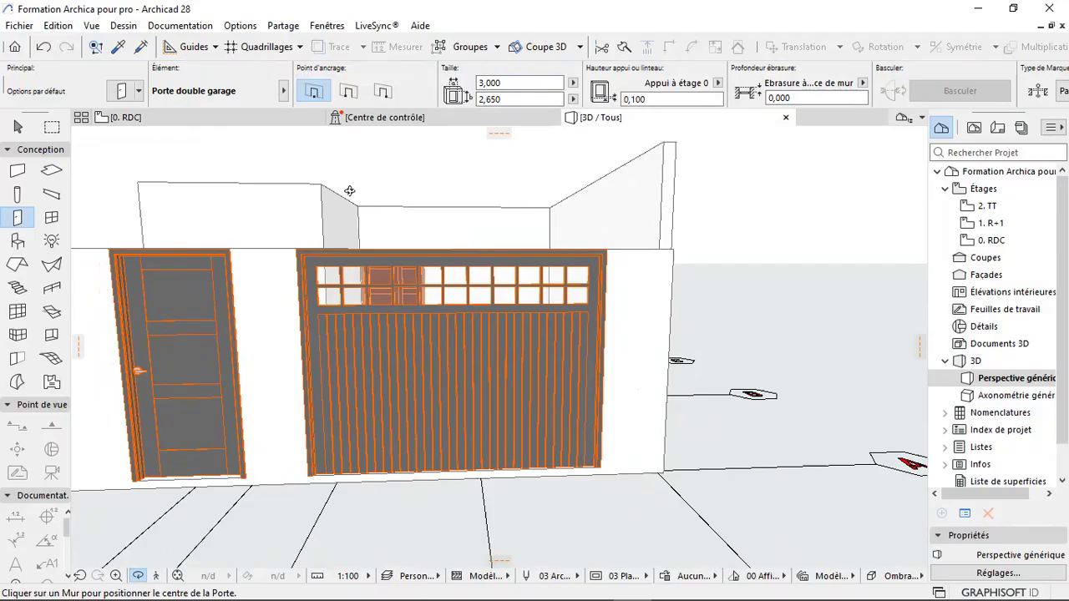
# - In the RDC plan, set the garage door's leaf to Style 3 and its handle to Barre verticale 6
pyautogui.click(288, 119)
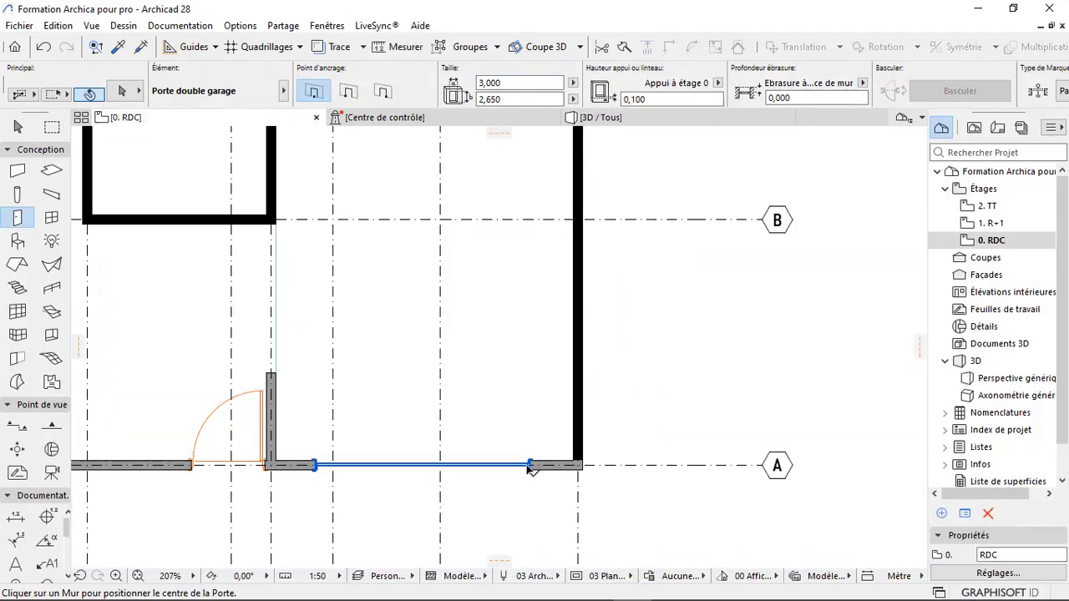
pyautogui.keyDown('shift'); pyautogui.click(528, 466); pyautogui.keyUp('shift')
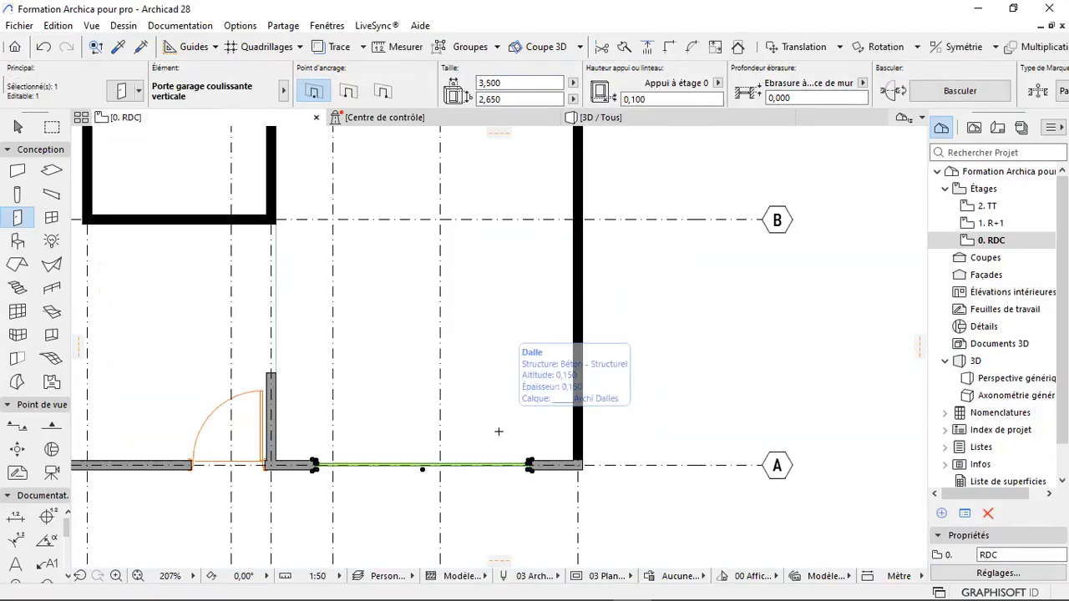
pyautogui.hotkey('ctrl', 't')
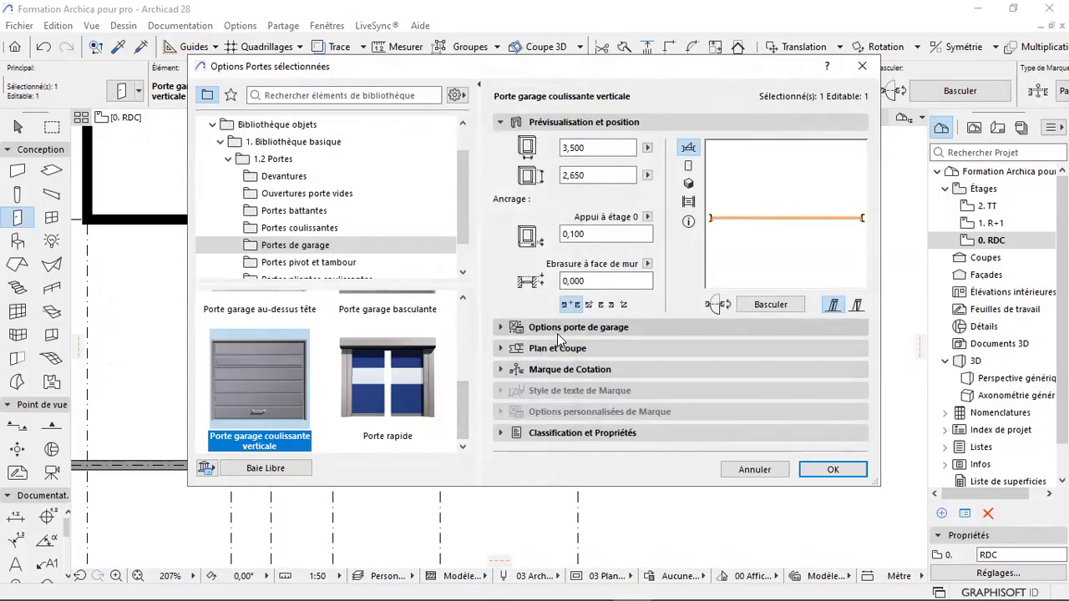
pyautogui.click(557, 332)
pyautogui.click(558, 267)
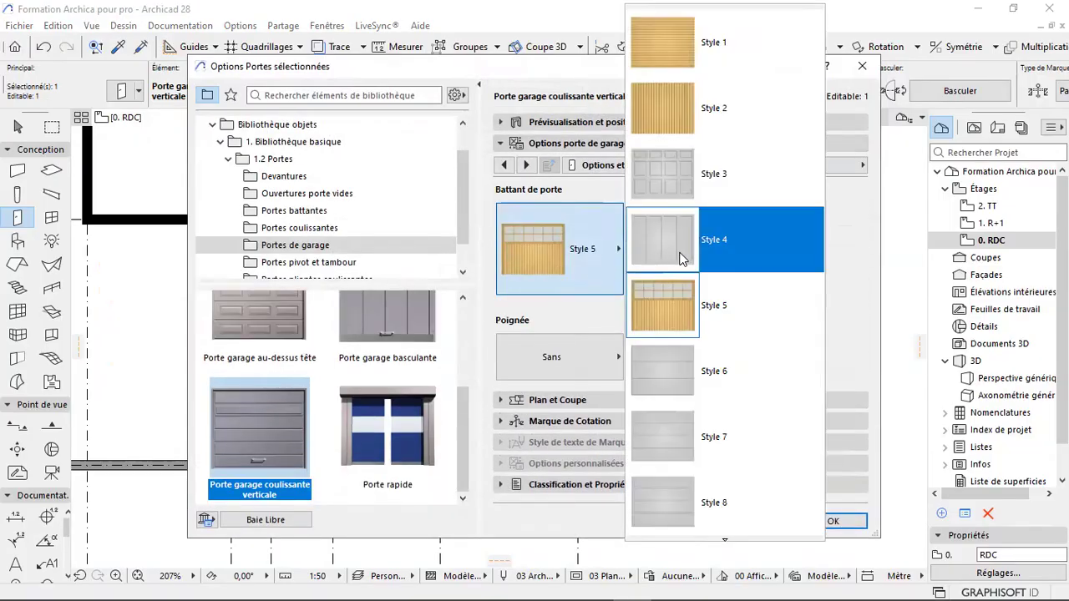
pyautogui.click(677, 191)
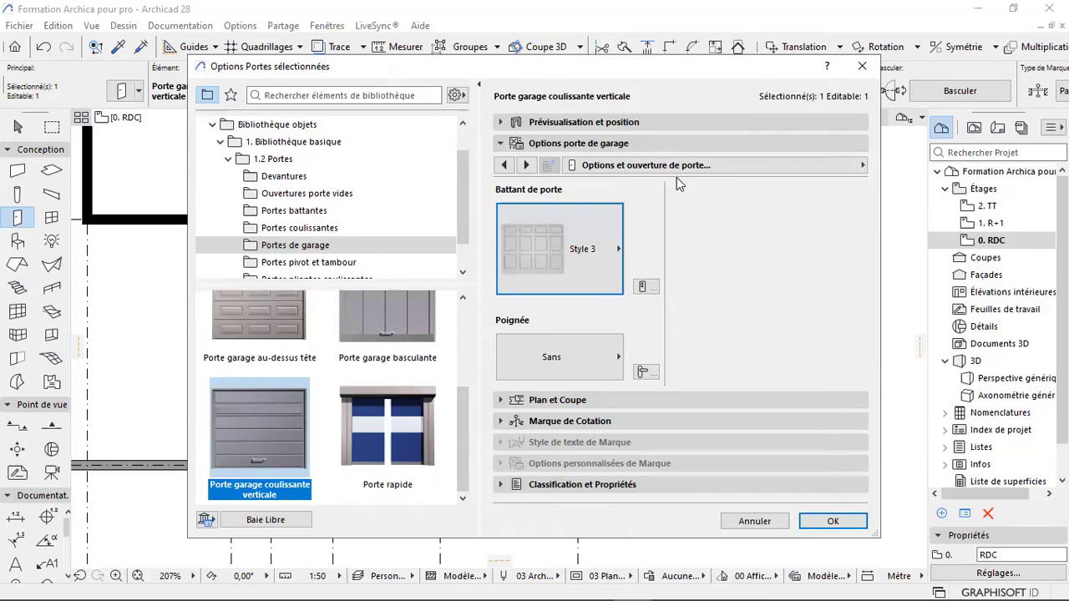
pyautogui.click(595, 269)
pyautogui.click(594, 269)
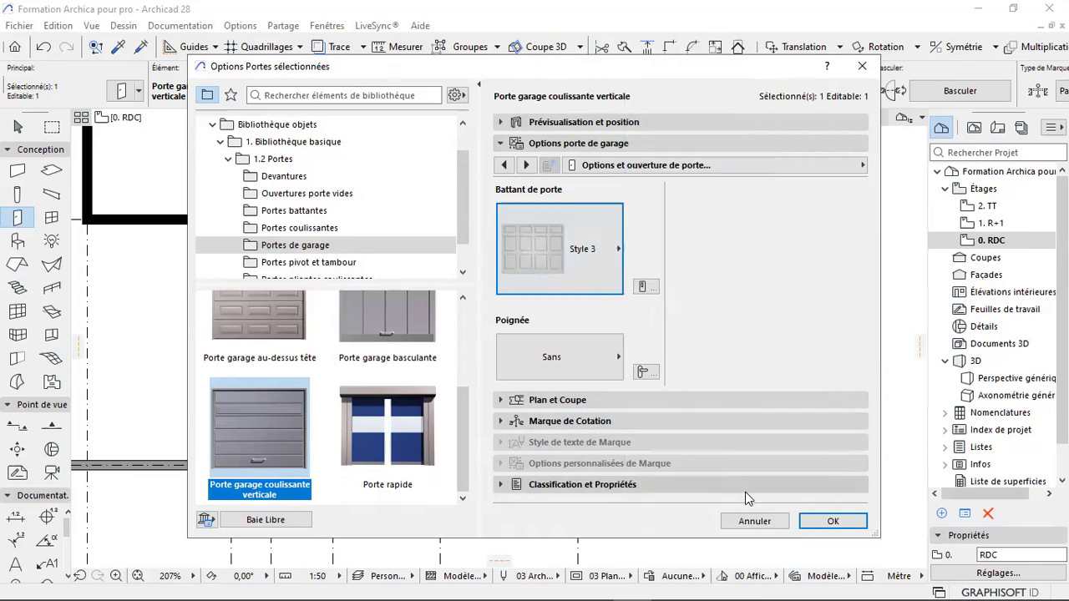
pyautogui.click(598, 354)
pyautogui.scroll(-2, 680, 468)
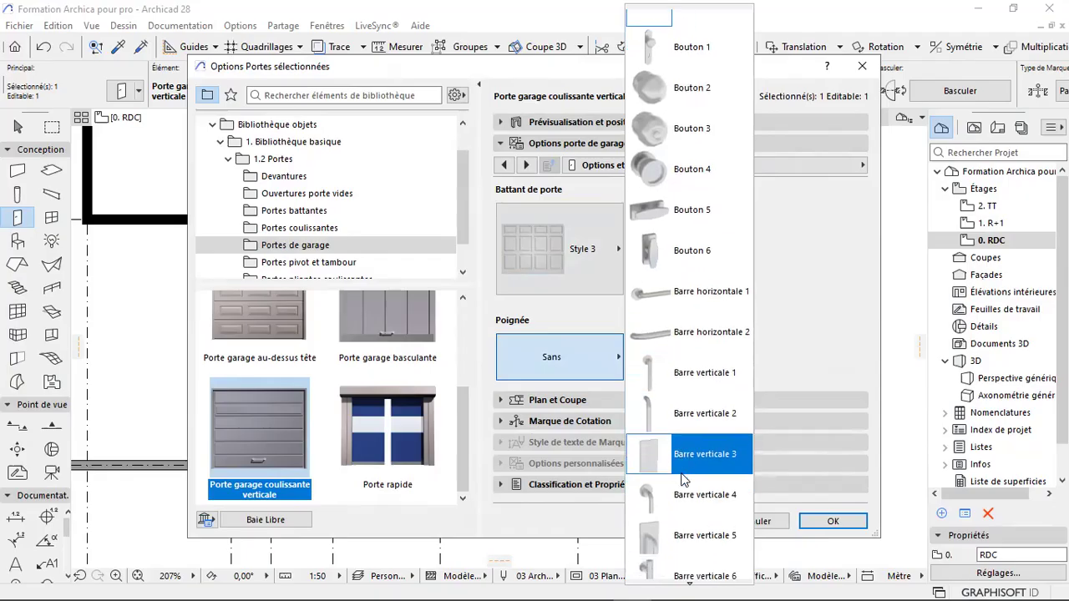
pyautogui.click(691, 527)
pyautogui.click(810, 521)
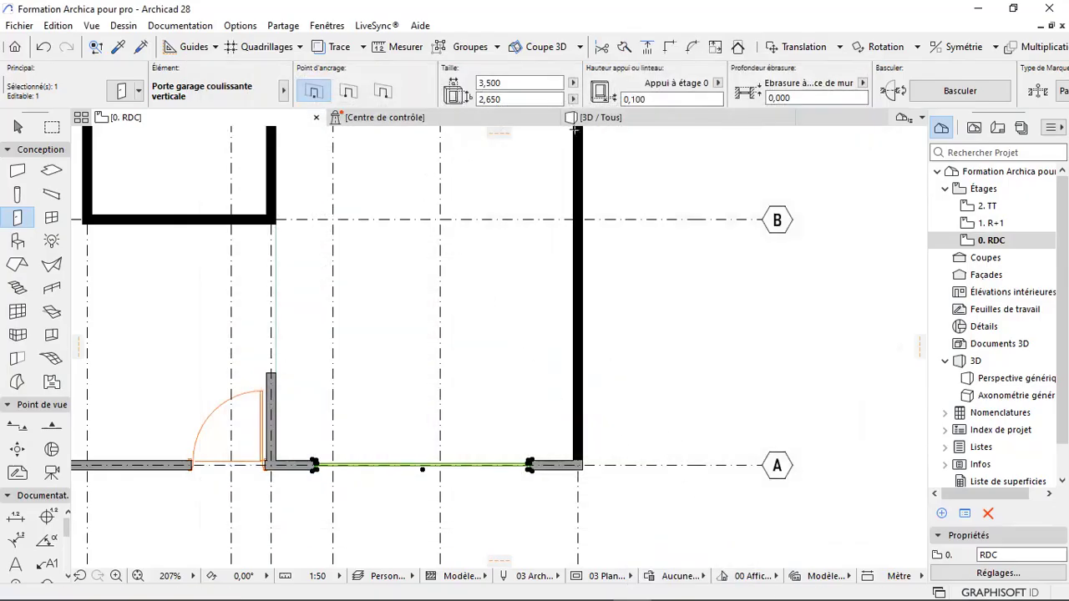
# - Examine the garage door's new leaf and handle up close in the 3D view
pyautogui.click(600, 119)
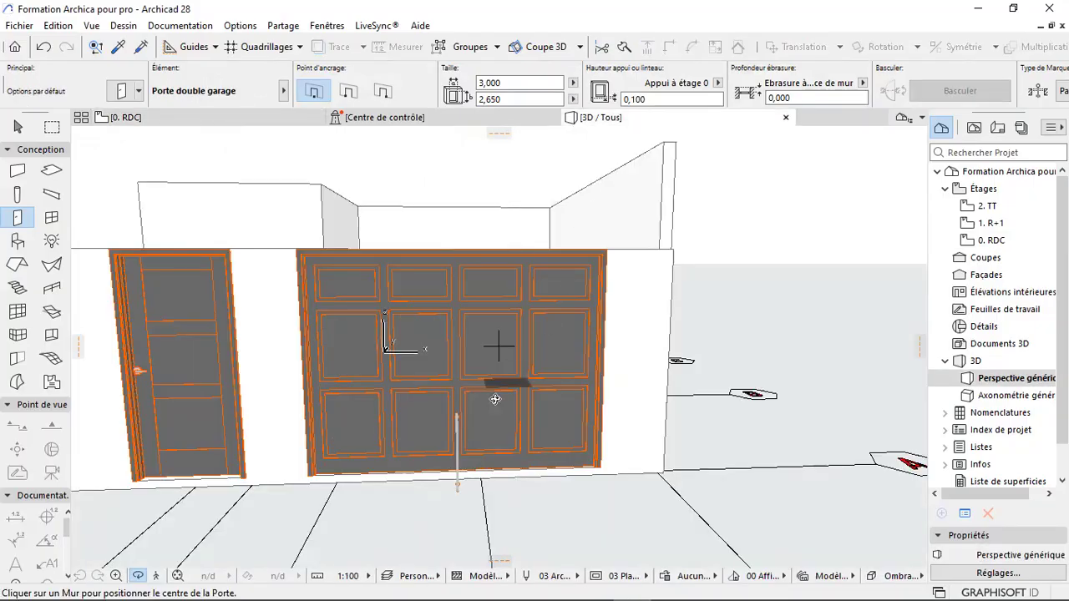
pyautogui.scroll(4, 460, 452)
pyautogui.moveTo(506, 411)
pyautogui.mouseDown()
pyautogui.moveTo(605, 376)
pyautogui.moveTo(523, 413)
pyautogui.mouseUp()
pyautogui.scroll(-5, 477, 537)
pyautogui.moveTo(527, 475); pyautogui.dragTo(311, 509)
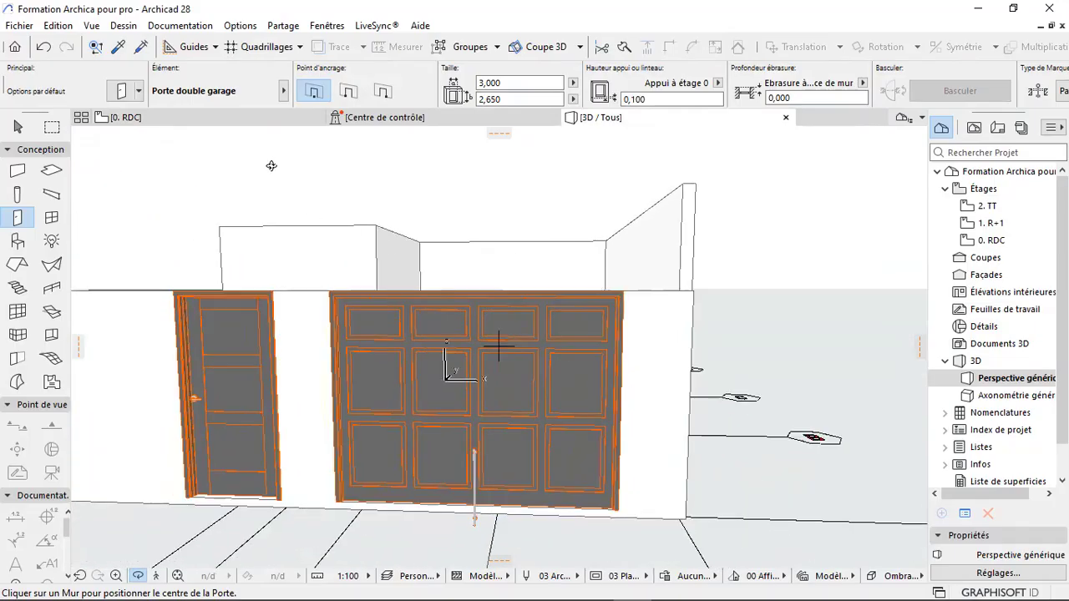
# - Change the selected garage door's handle to Bouton 5
pyautogui.click(224, 119)
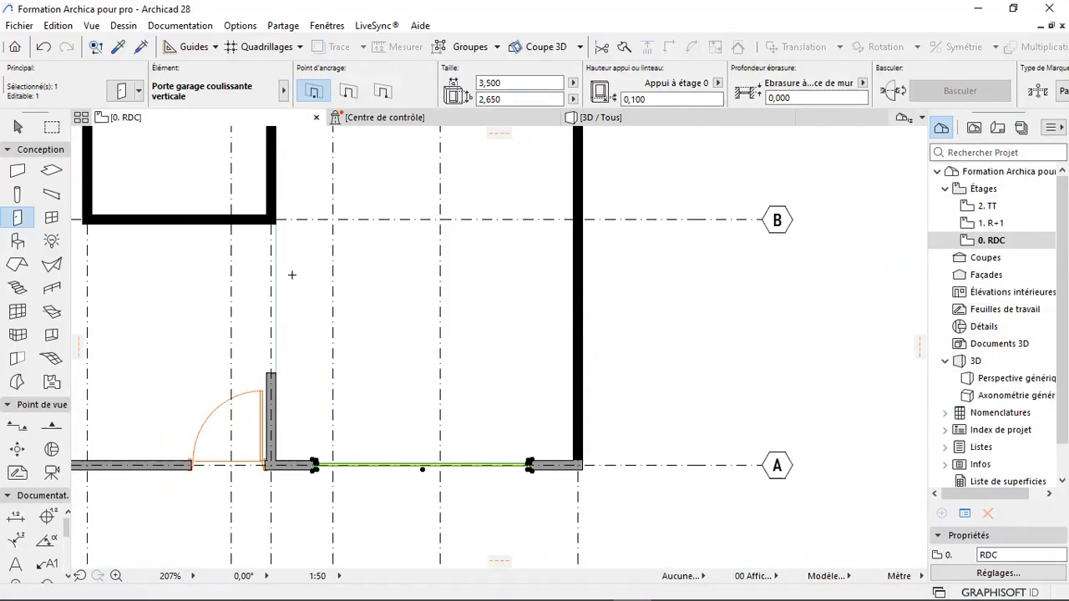
pyautogui.hotkey('ctrl', 't')
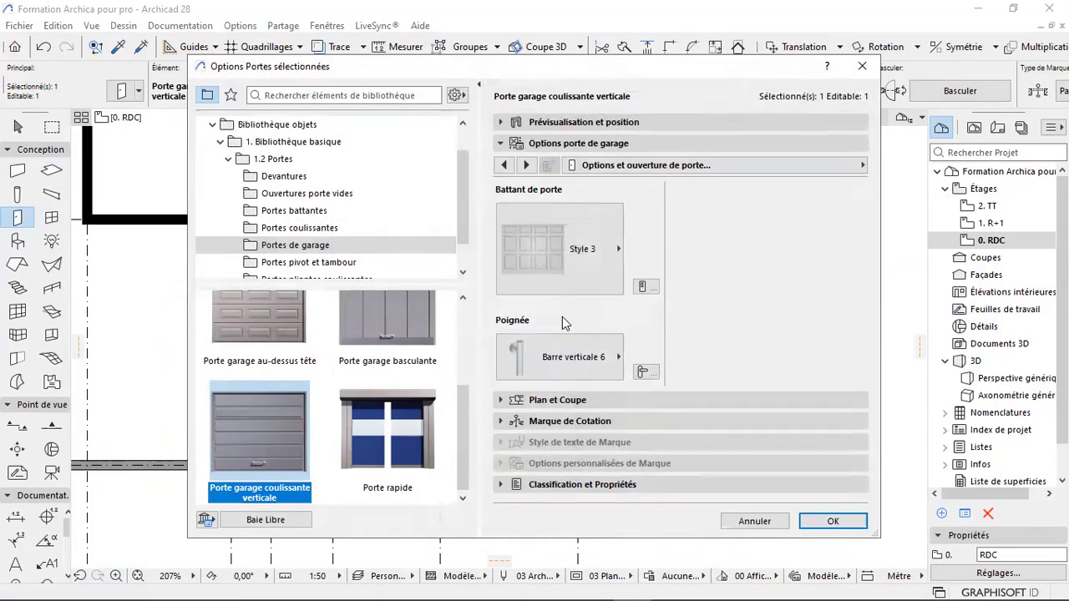
pyautogui.click(566, 358)
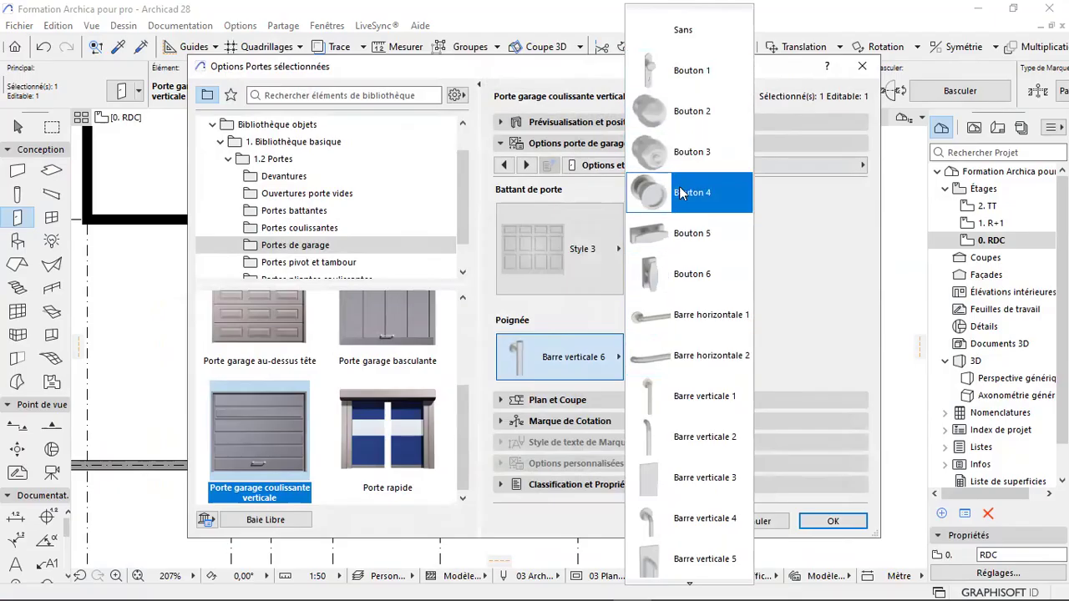
pyautogui.click(683, 232)
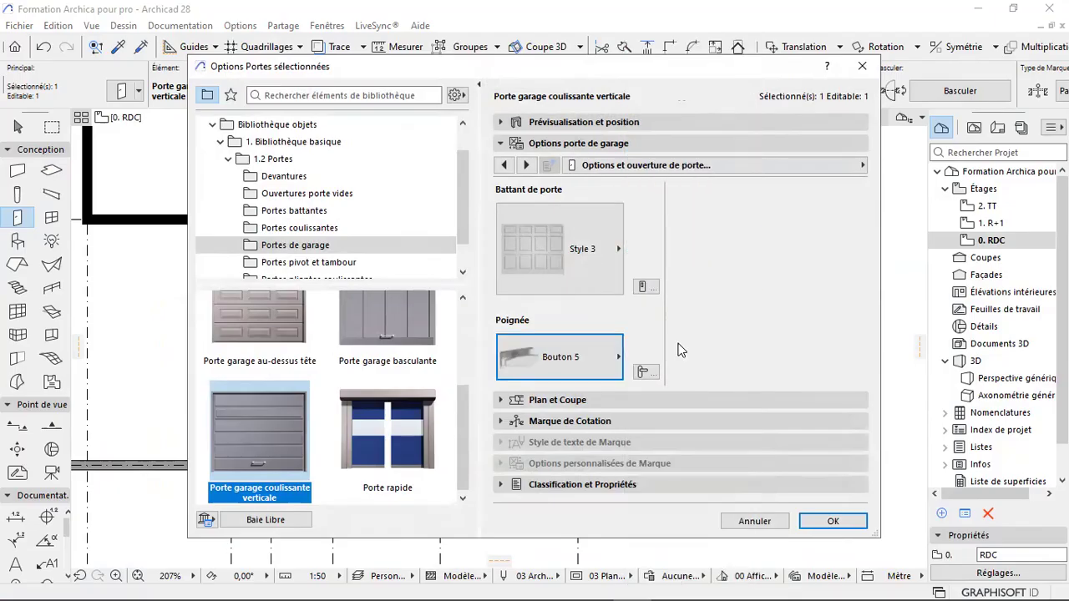
pyautogui.click(829, 522)
# - Inspect the garage door's new handle in 3D, close up and together with the whole front of the house
pyautogui.press('F3')
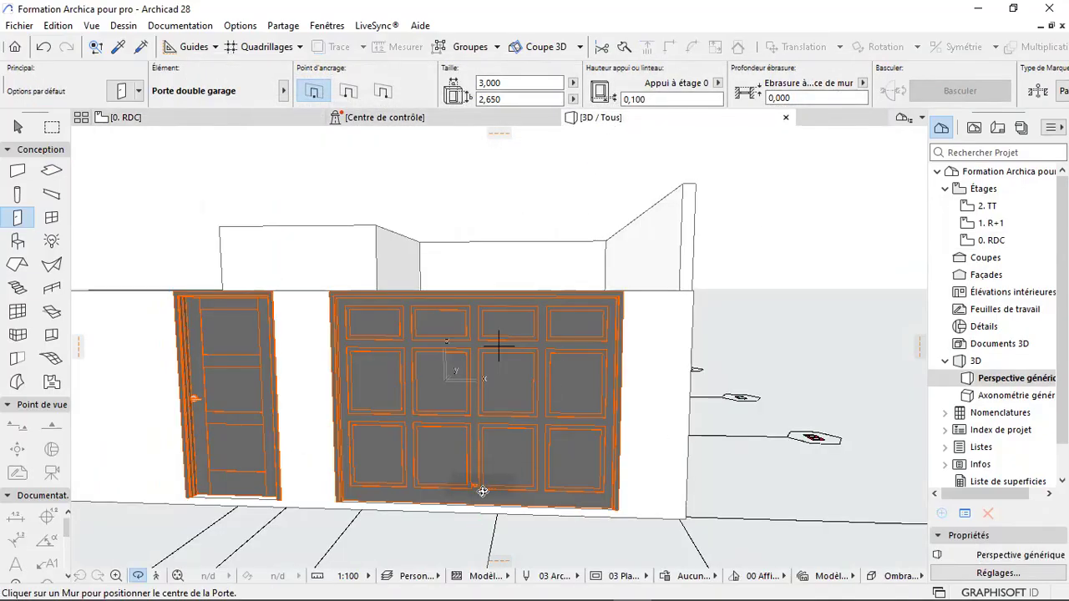
pyautogui.scroll(5, 482, 492)
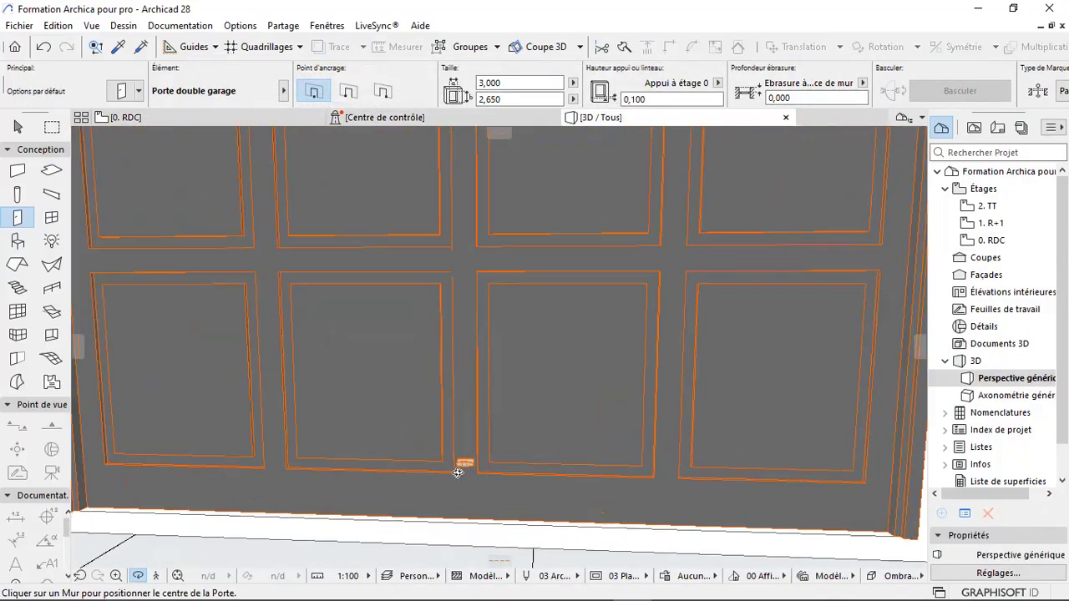
pyautogui.scroll(4, 458, 473)
pyautogui.scroll(-3, 499, 495)
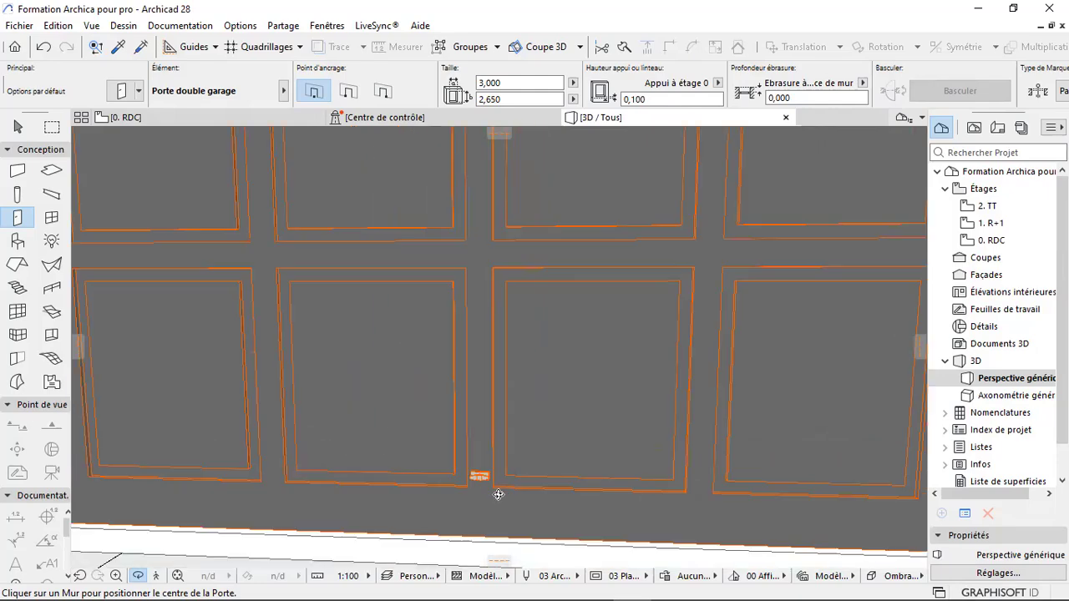
pyautogui.scroll(-5, 498, 495)
pyautogui.moveTo(501, 497)
pyautogui.keyDown('shift'); pyautogui.mouseDown(button='middle')
pyautogui.moveTo(489, 444)
pyautogui.moveTo(567, 434)
pyautogui.moveTo(524, 422)
pyautogui.mouseUp(button='middle'); pyautogui.keyUp('shift')
pyautogui.scroll(-2, 508, 454)
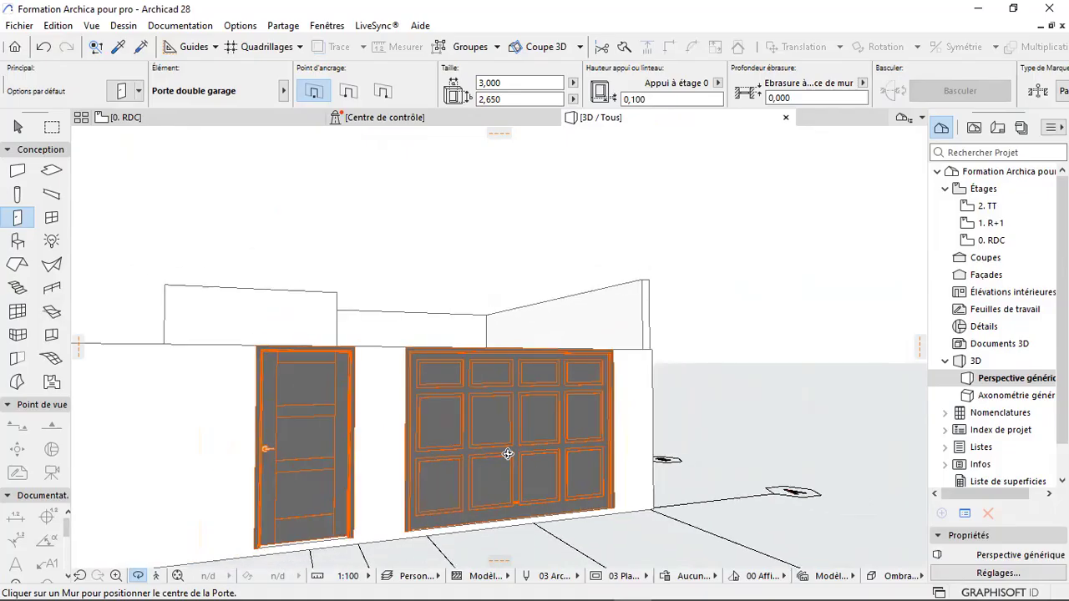
pyautogui.keyDown('shift'); pyautogui.moveTo(514, 487); pyautogui.dragTo(479, 465, button='middle'); pyautogui.keyUp('shift')
pyautogui.scroll(2, 359, 506)
pyautogui.scroll(-2, 508, 507)
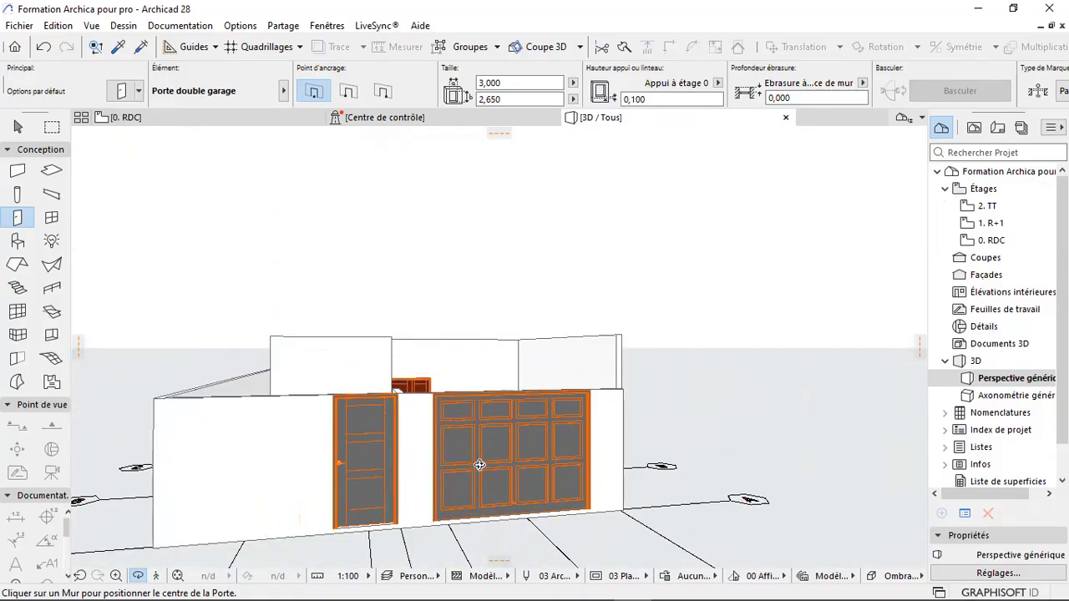
# - In the RDC plan, measure the garage's depth from its inner front corner at axis A to the slab edge beyond axis B
pyautogui.click(221, 119)
pyautogui.scroll(-1, 432, 468)
pyautogui.scroll(1, 435, 443)
pyautogui.scroll(-1, 435, 443)
pyautogui.scroll(2, 411, 341)
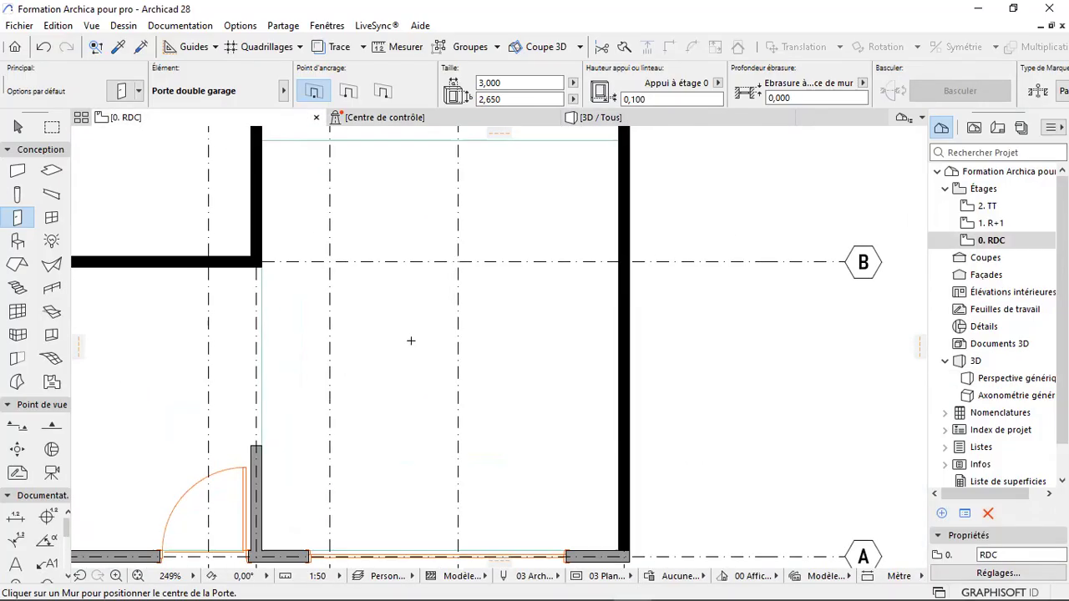
pyautogui.scroll(-2, 411, 340)
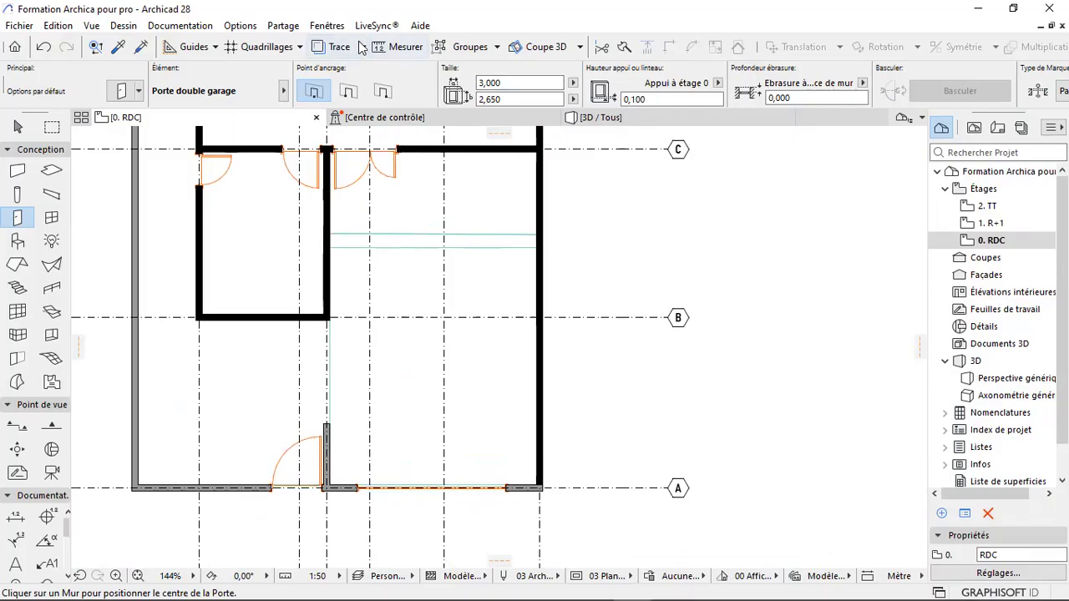
pyautogui.click(400, 47)
pyautogui.scroll(1, 341, 489)
pyautogui.scroll(1, 341, 490)
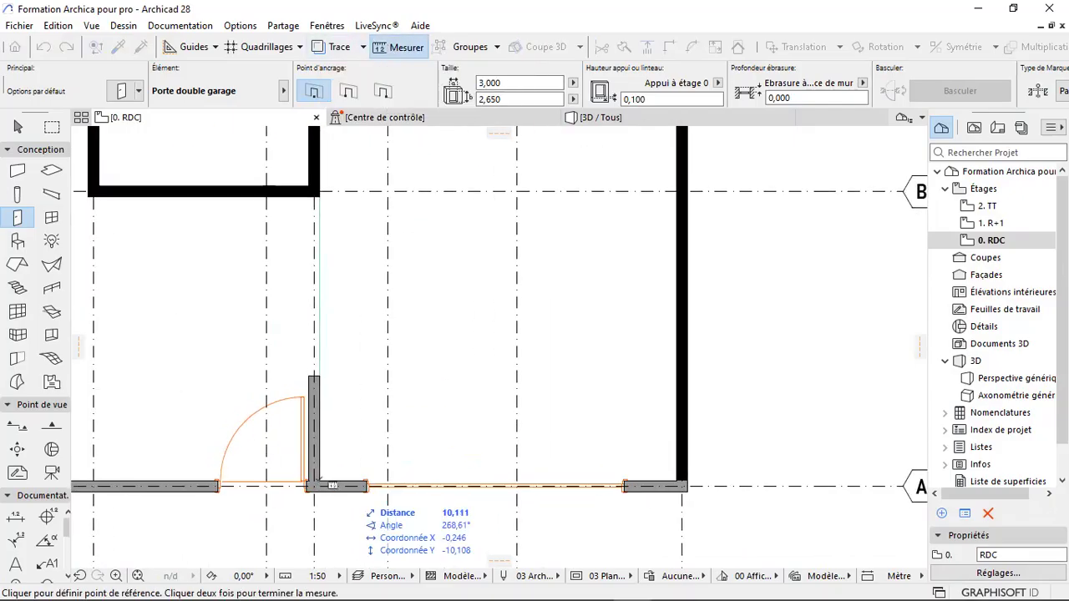
pyautogui.click(320, 482)
pyautogui.scroll(-2, 401, 490)
pyautogui.scroll(2, 391, 225)
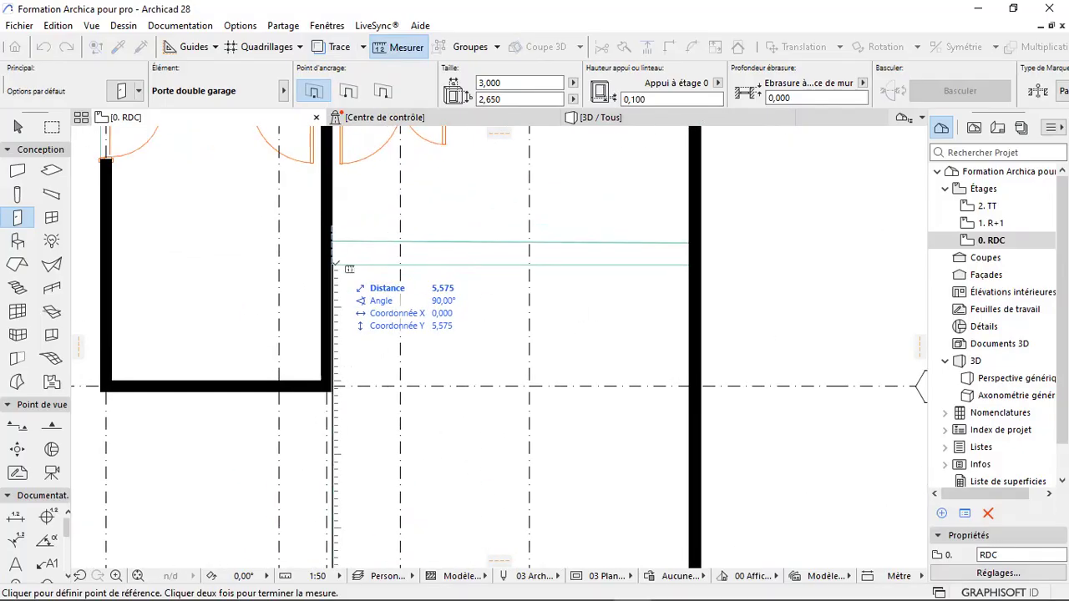
pyautogui.press('Escape')
# - Move the garage's front wall with its door 0.6 m inward from axis A
pyautogui.scroll(-3, 340, 267)
pyautogui.scroll(-1, 369, 392)
pyautogui.scroll(3, 361, 482)
pyautogui.scroll(4, 356, 499)
pyautogui.keyDown('shift'); pyautogui.click(330, 474); pyautogui.keyUp('shift')
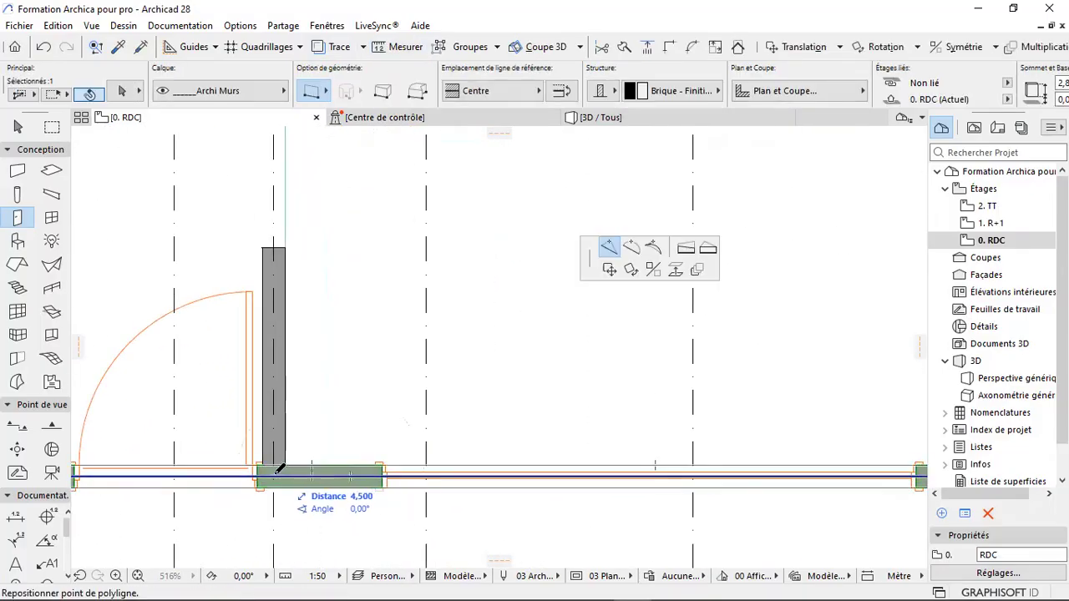
pyautogui.press('Escape')
pyautogui.keyDown('shift'); pyautogui.click(318, 471); pyautogui.keyUp('shift')
pyautogui.scroll(-5, 315, 476)
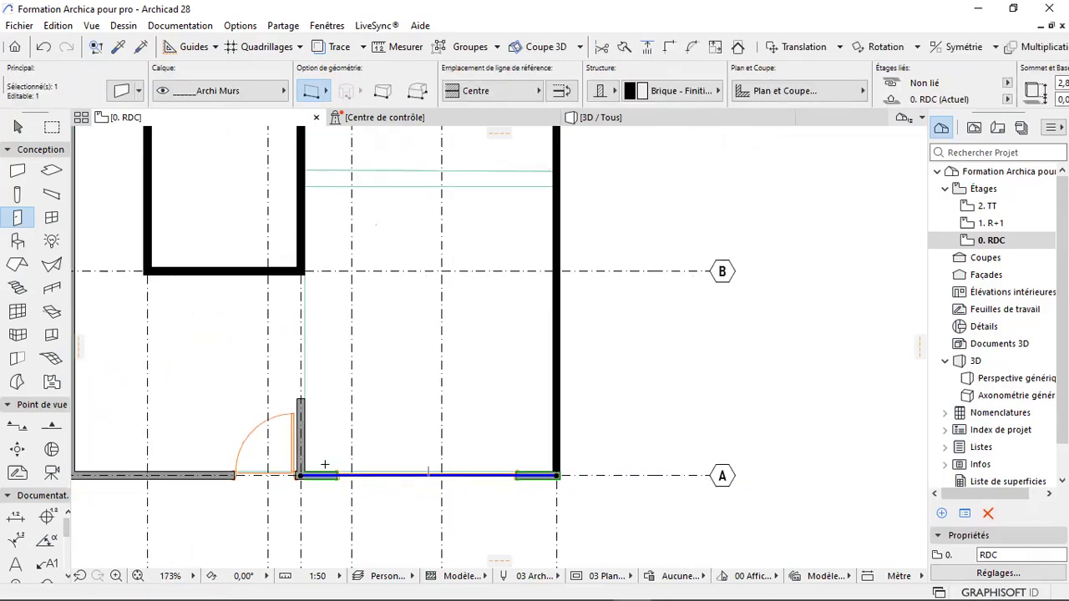
pyautogui.hotkey('ctrl', 'd')
pyautogui.scroll(4, 300, 477)
pyautogui.scroll(2, 305, 482)
pyautogui.click(304, 477)
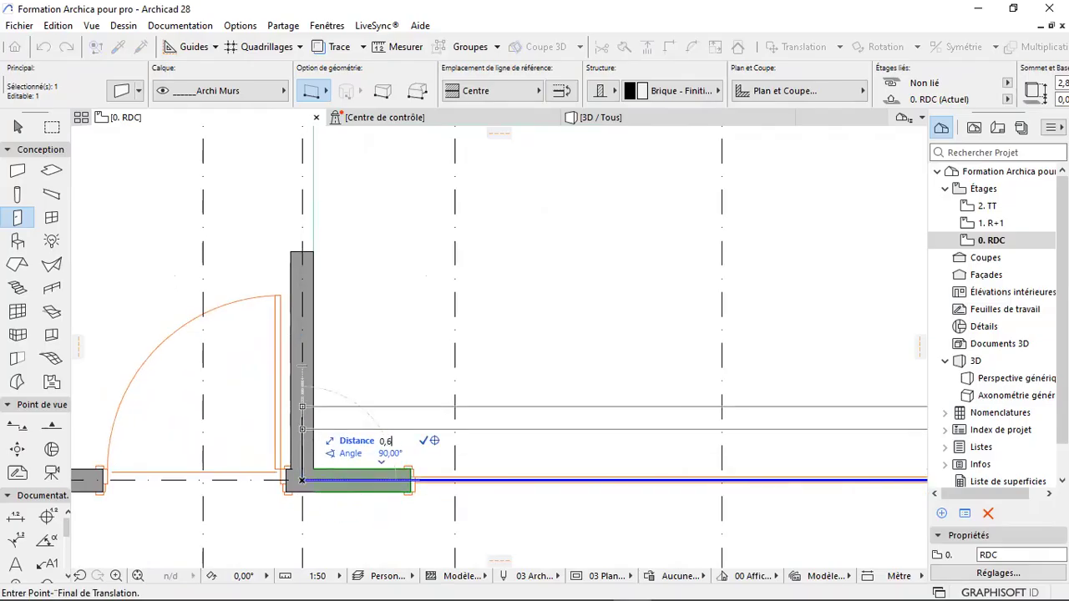
pyautogui.press('Return')
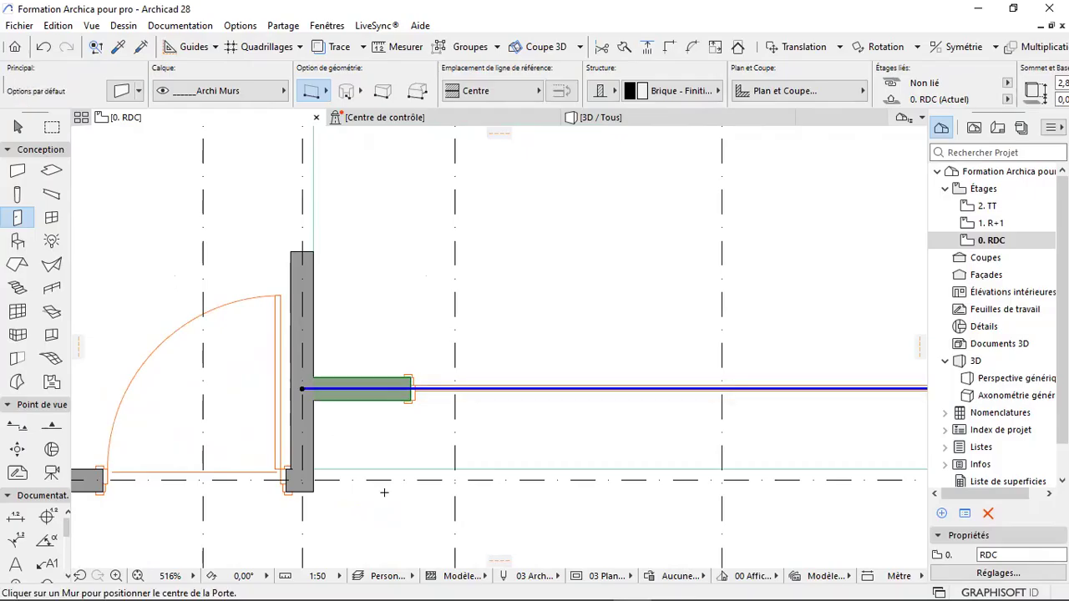
# - Offset the garage slab's front edge inward to the inner face of the moved front wall
pyautogui.press('Escape')
pyautogui.keyDown('shift'); pyautogui.click(396, 468); pyautogui.keyUp('shift')
pyautogui.click(396, 469)
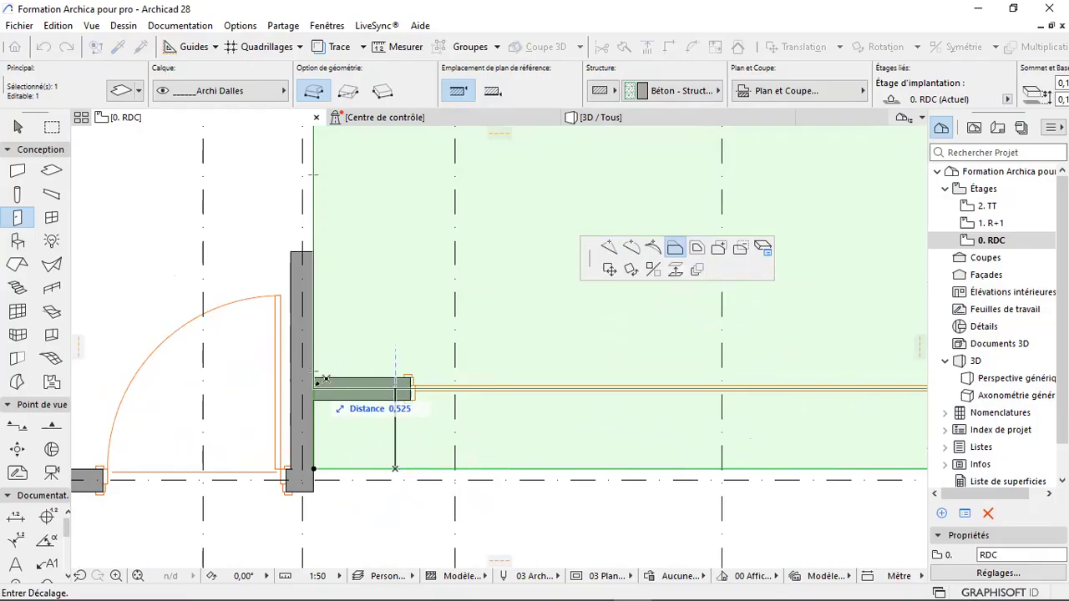
pyautogui.click(326, 380)
pyautogui.press('Escape')
# - Check the recessed garage front at its wall junctions in plan and from outside in 3D
pyautogui.scroll(-3, 381, 475)
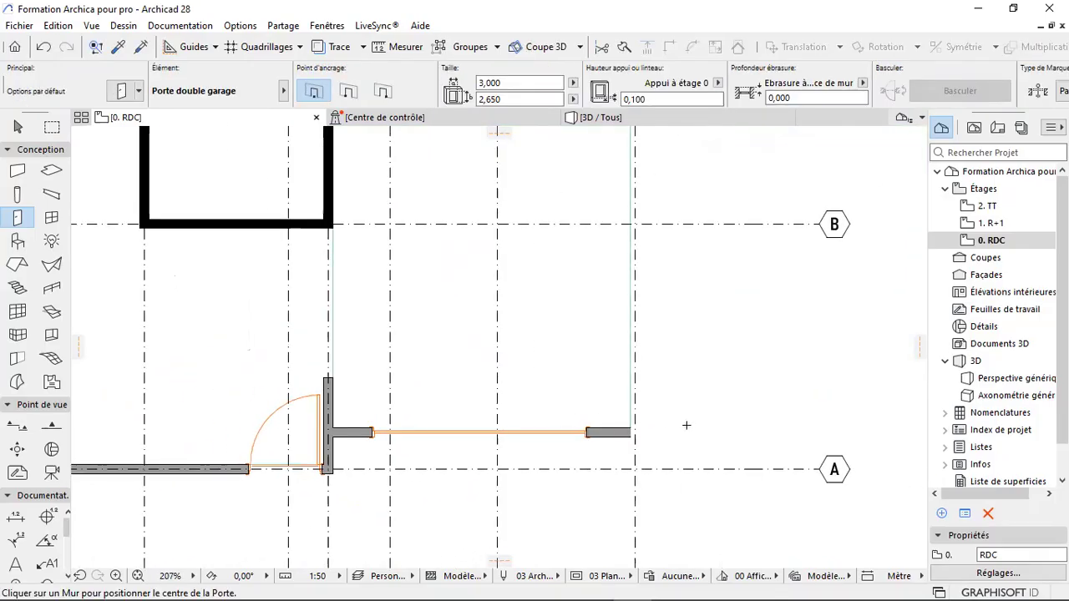
pyautogui.scroll(3, 686, 426)
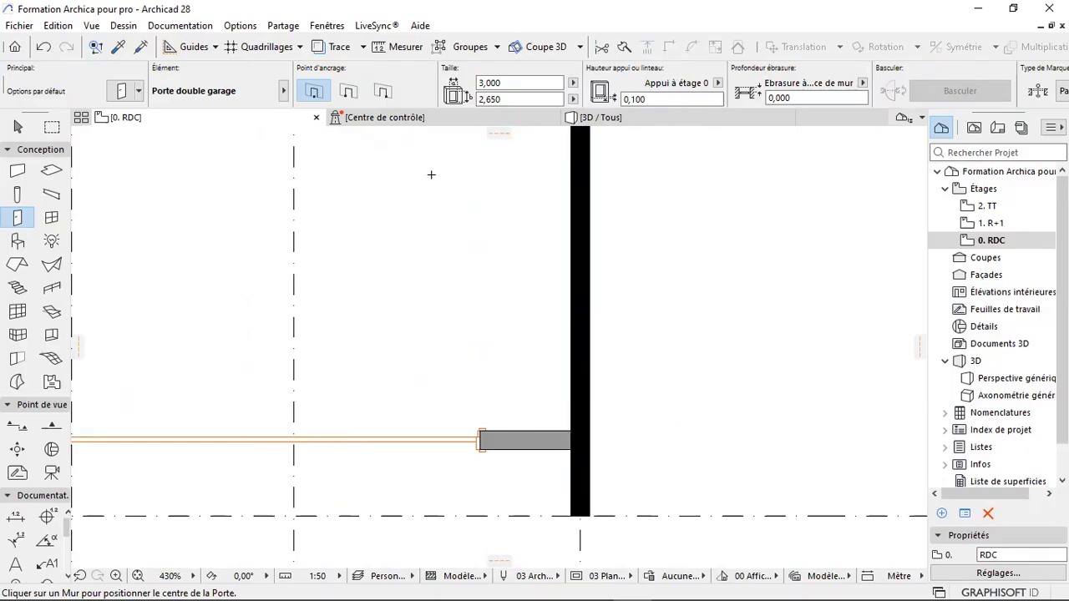
pyautogui.click(601, 118)
pyautogui.keyDown('shift'); pyautogui.moveTo(542, 431); pyautogui.dragTo(498, 500, button='middle'); pyautogui.keyUp('shift')
pyautogui.moveTo(468, 462)
pyautogui.keyDown('shift'); pyautogui.mouseDown(button='middle')
pyautogui.moveTo(458, 462)
pyautogui.moveTo(550, 447)
pyautogui.moveTo(518, 449)
pyautogui.moveTo(490, 487)
pyautogui.moveTo(466, 487)
pyautogui.moveTo(511, 480)
pyautogui.moveTo(296, 517)
pyautogui.moveTo(351, 484)
pyautogui.moveTo(387, 493)
pyautogui.moveTo(466, 478)
pyautogui.mouseUp(button='middle'); pyautogui.keyUp('shift')
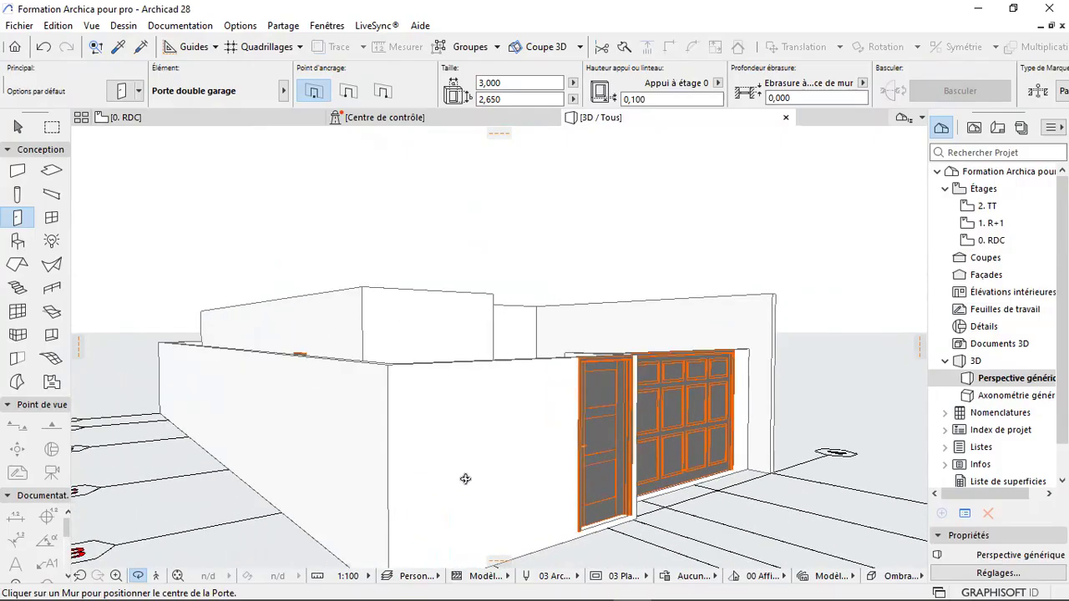
pyautogui.click(213, 123)
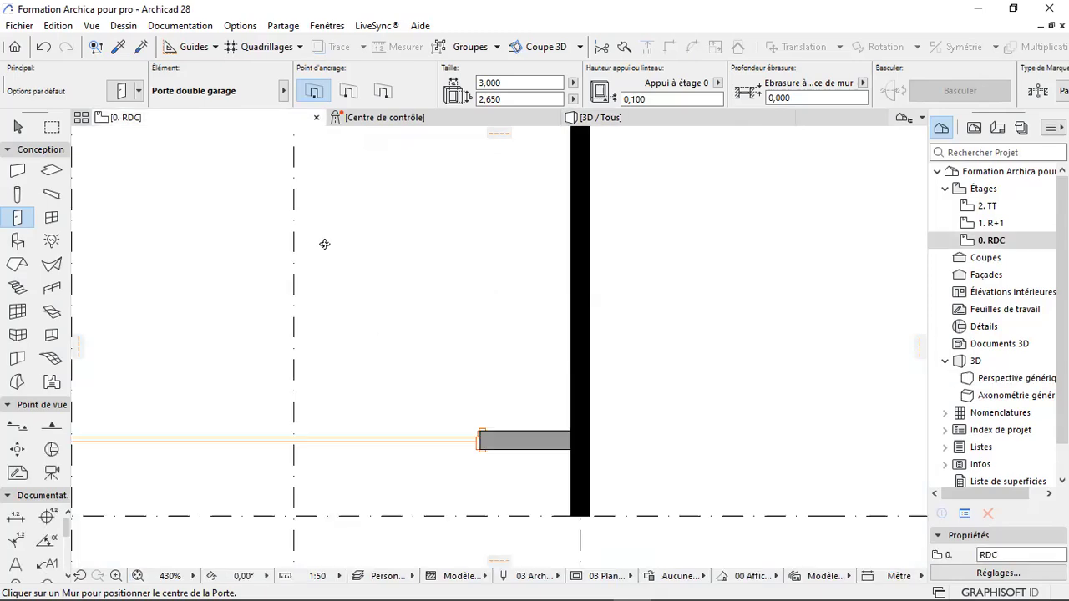
pyautogui.scroll(6, 334, 397)
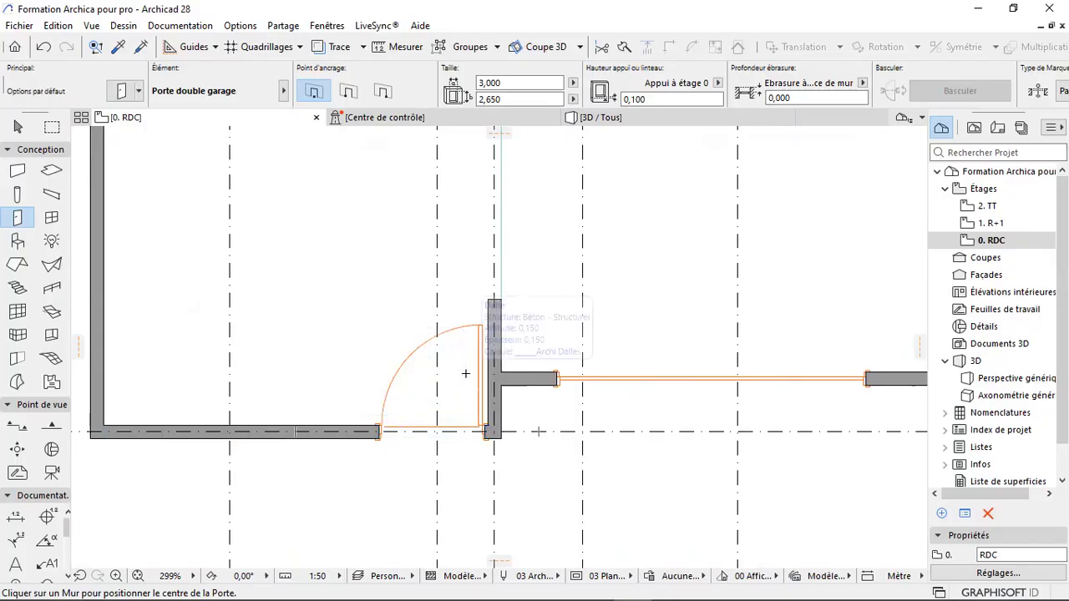
# - Move the entrance front wall with its door inward from axis A to line up with the recessed garage front wall
pyautogui.scroll(-1, 389, 430)
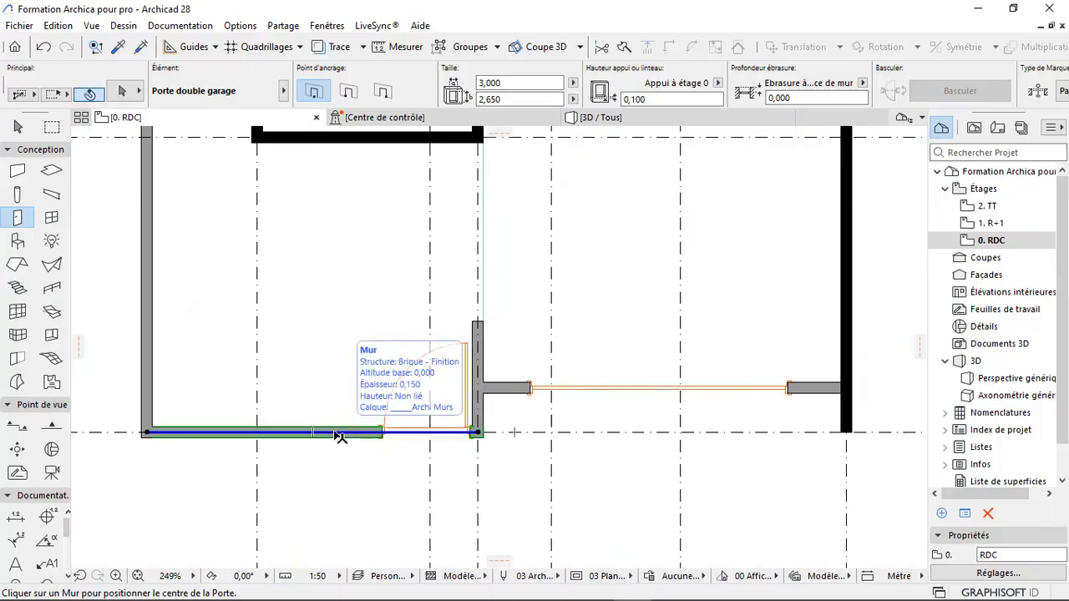
pyautogui.keyDown('shift'); pyautogui.click(339, 434); pyautogui.keyUp('shift')
pyautogui.hotkey('ctrl', 'd')
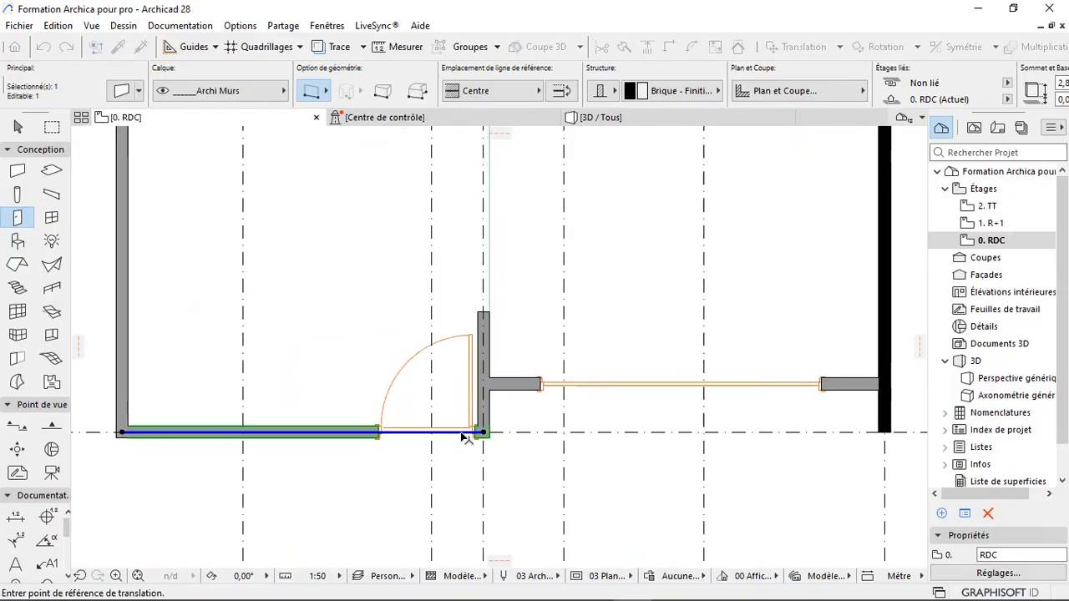
pyautogui.scroll(2, 471, 432)
pyautogui.click(516, 433)
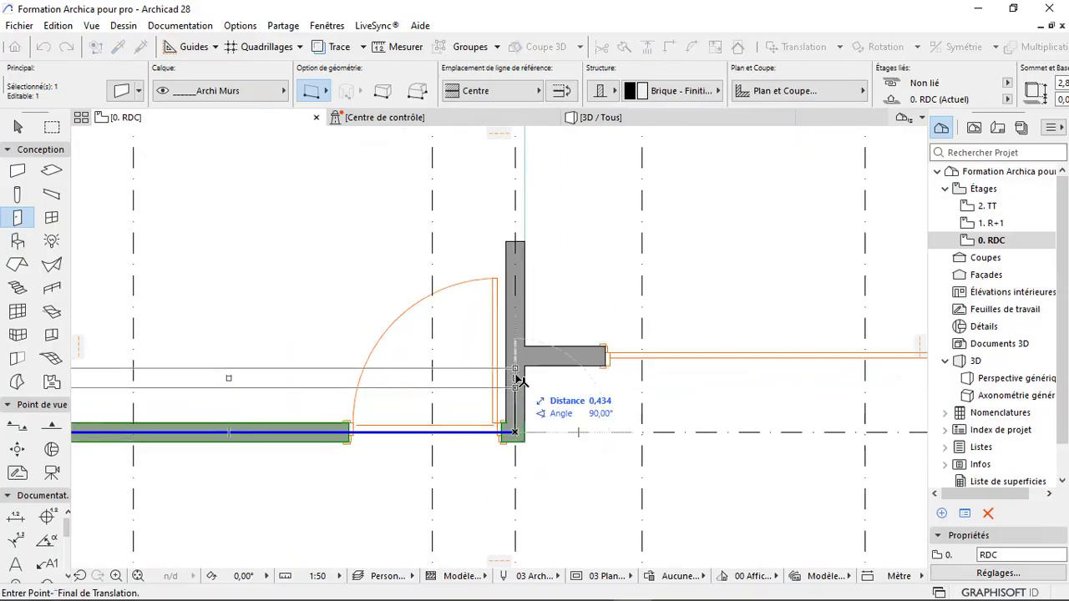
pyautogui.click(519, 361)
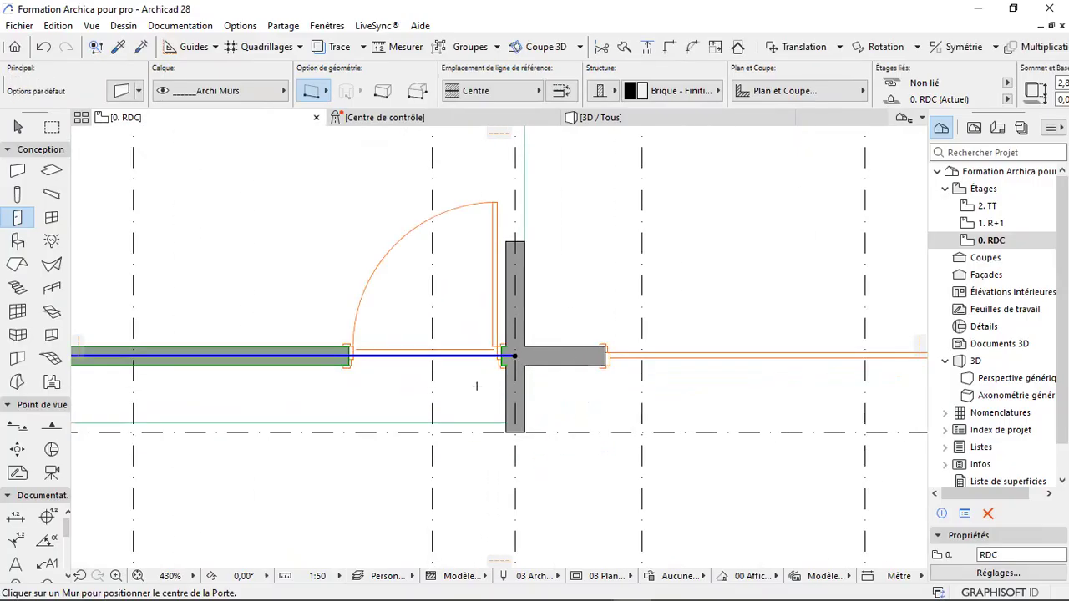
pyautogui.press('Escape')
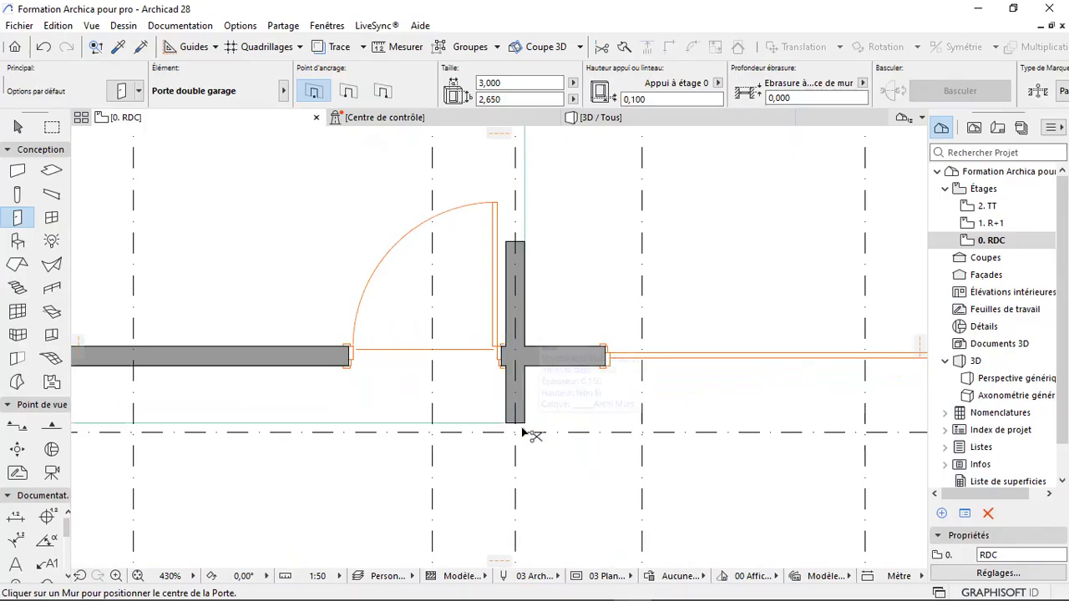
# - Offset the entrance slab's front edge inward to the centreline of the moved front wall and check the facade in 3D
pyautogui.keyDown('shift'); pyautogui.click(460, 423); pyautogui.keyUp('shift')
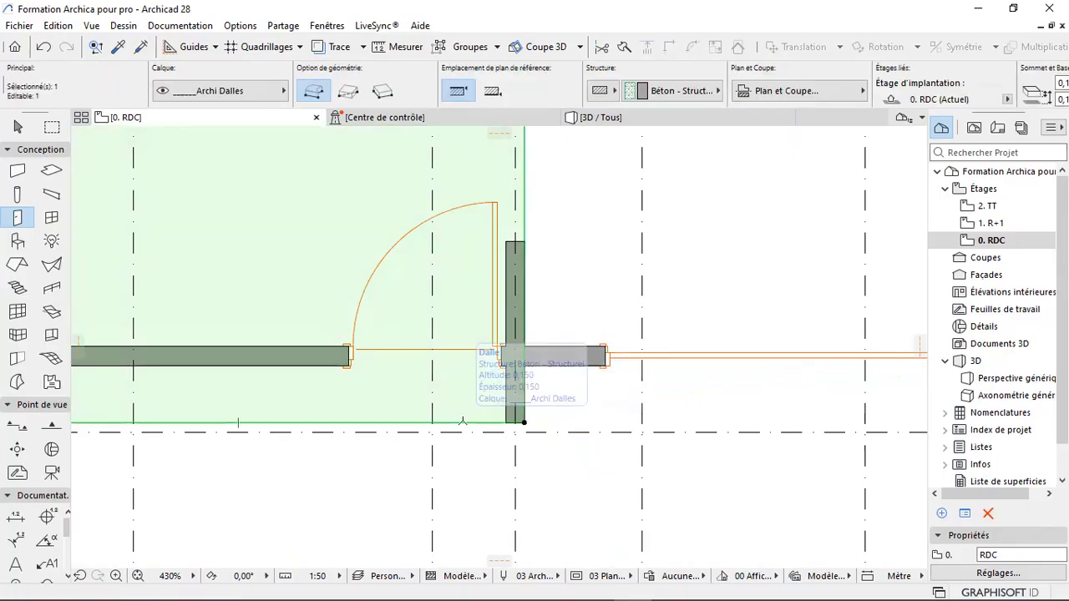
pyautogui.click(462, 423)
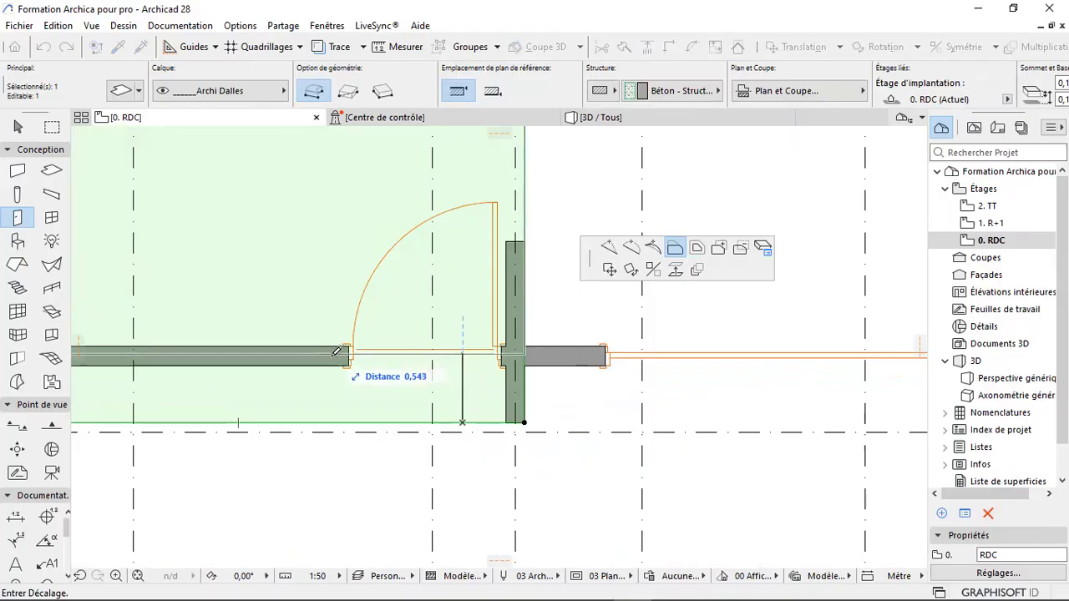
pyautogui.click(515, 354)
pyautogui.press('Escape')
pyautogui.scroll(-3, 491, 468)
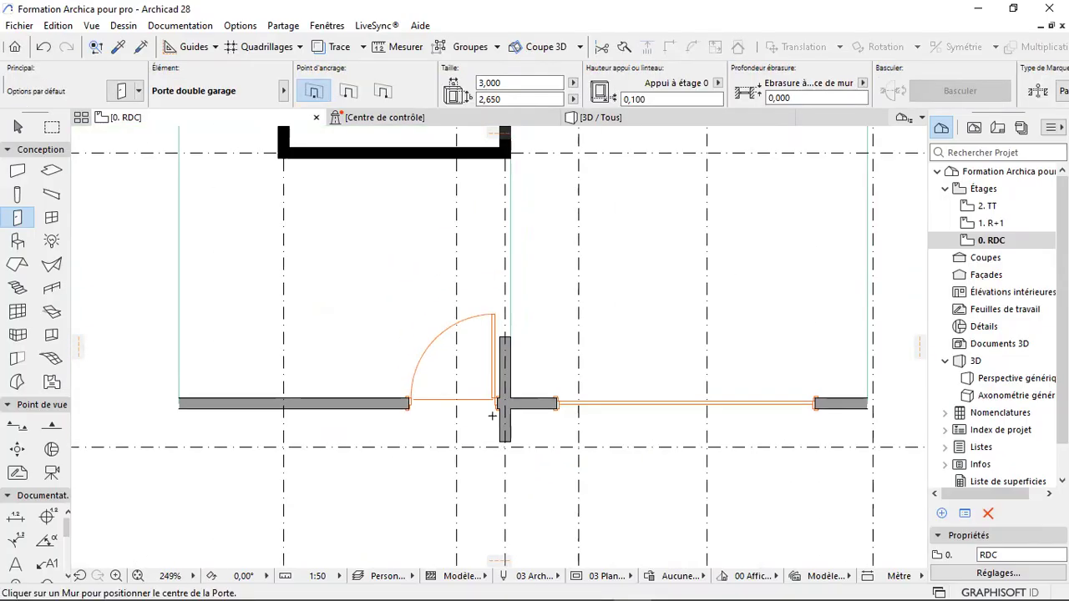
pyautogui.scroll(-2, 315, 410)
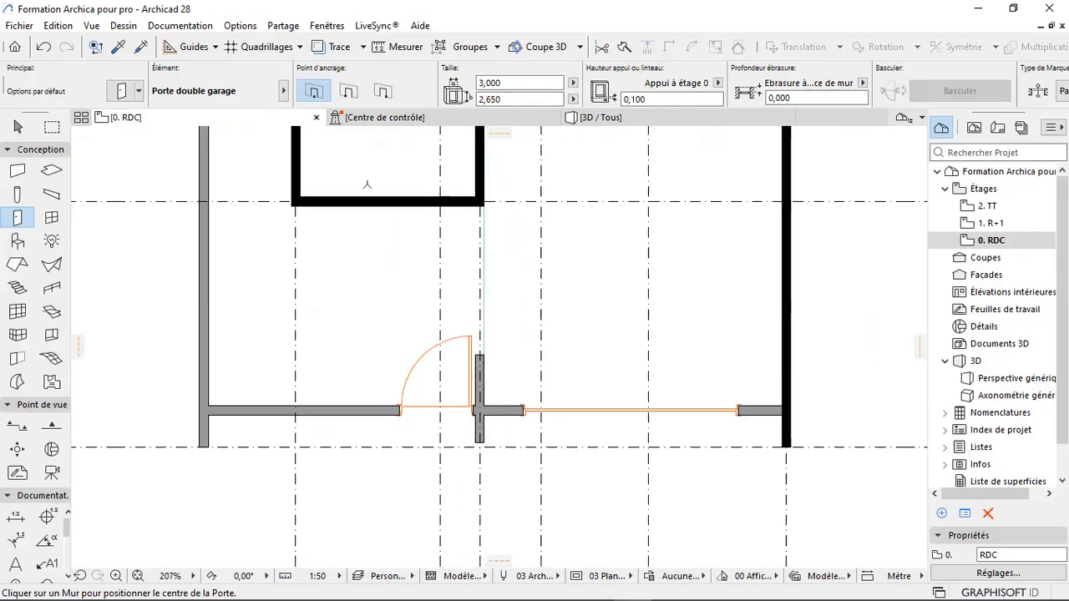
pyautogui.click(600, 118)
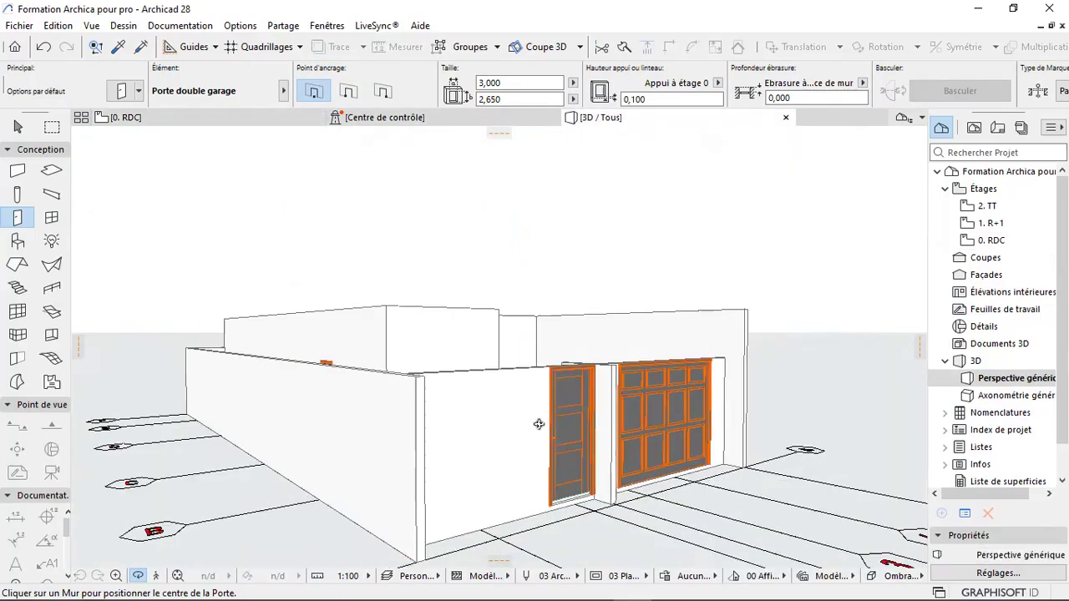
pyautogui.keyDown('shift'); pyautogui.moveTo(626, 425); pyautogui.dragTo(487, 453, button='middle'); pyautogui.keyUp('shift')
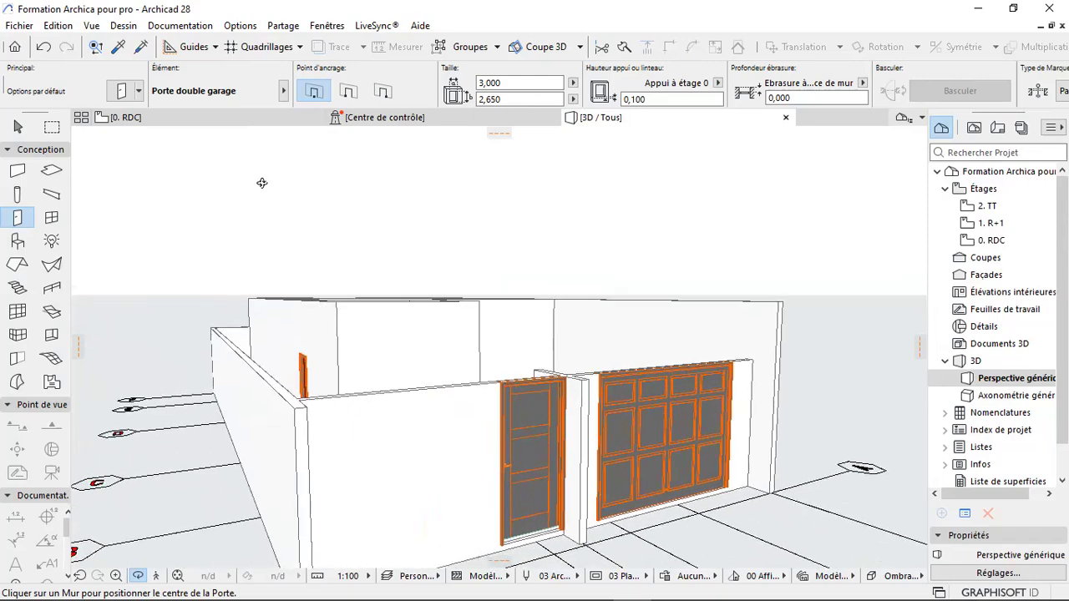
# - Draw a short wall with the front wall's settings from the middle of the entrance front wall out to axis A
pyautogui.click(243, 119)
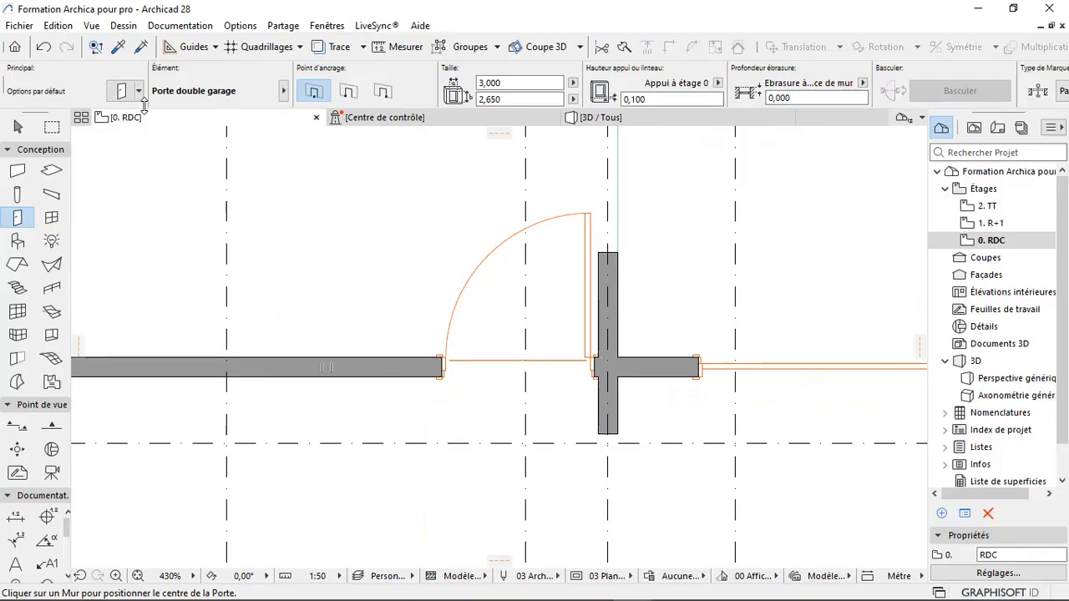
pyautogui.click(121, 46)
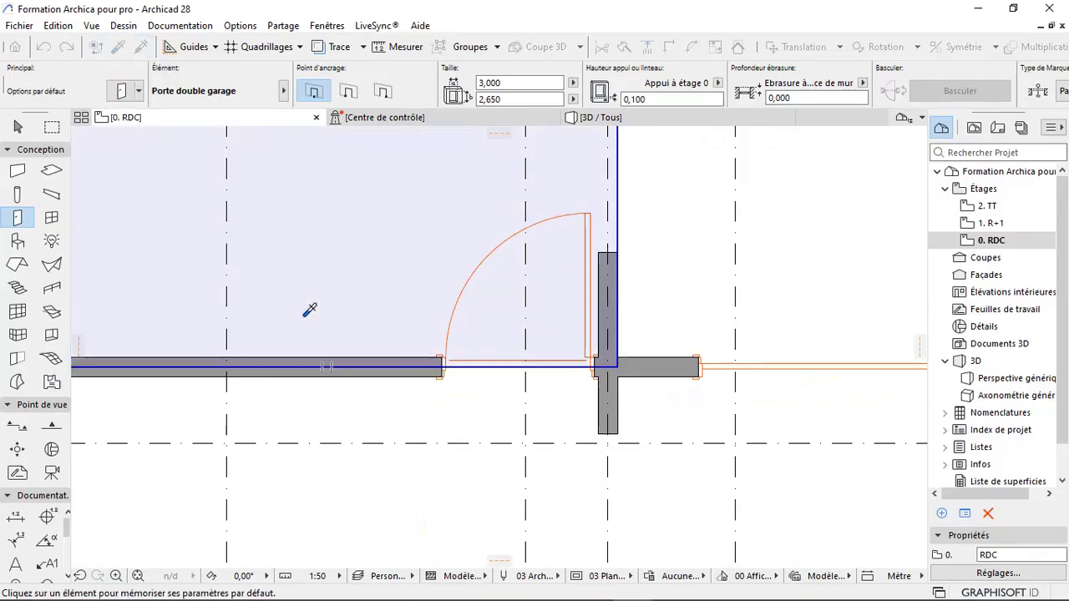
pyautogui.click(376, 372)
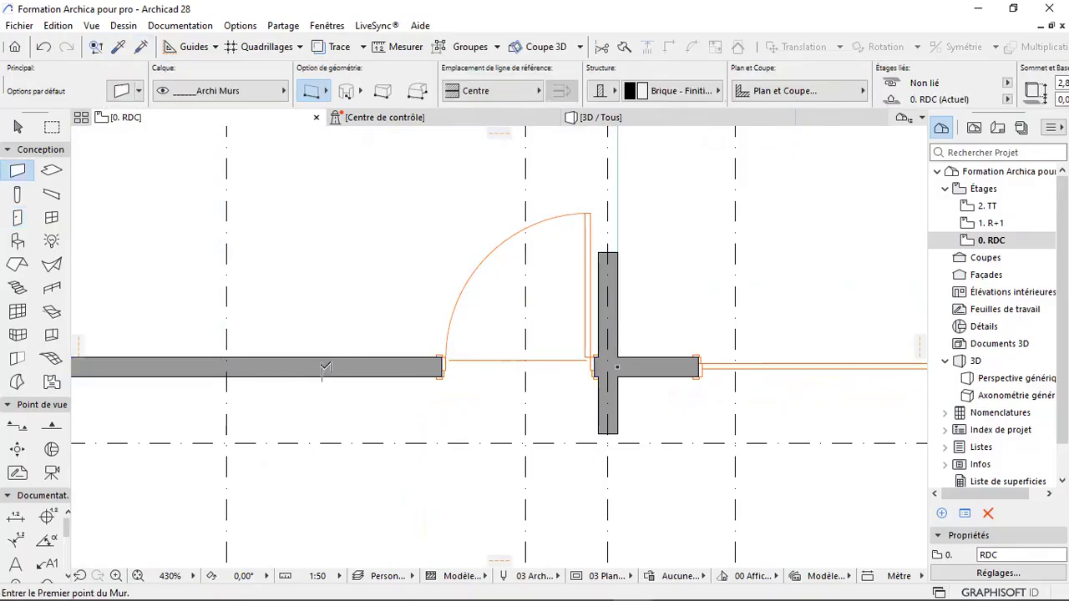
pyautogui.click(321, 367)
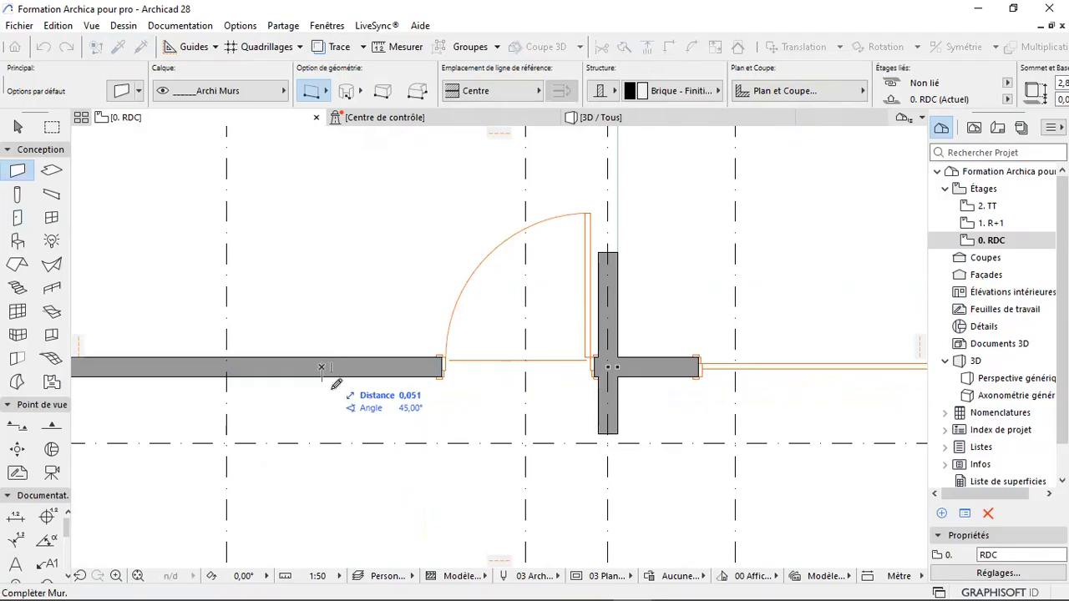
pyautogui.click(326, 441)
pyautogui.scroll(-3, 420, 441)
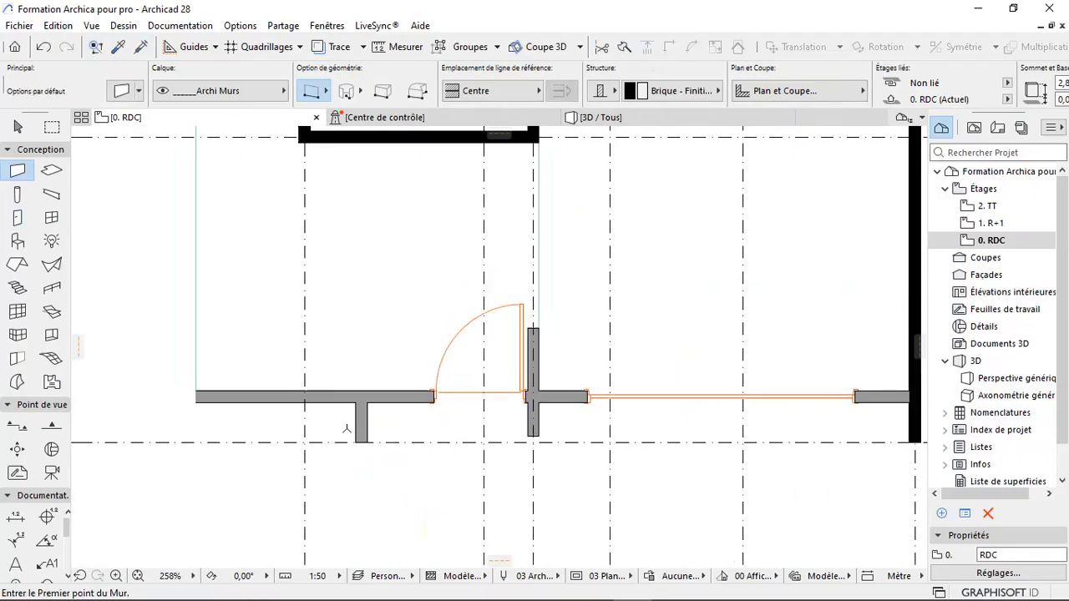
pyautogui.press('shift')
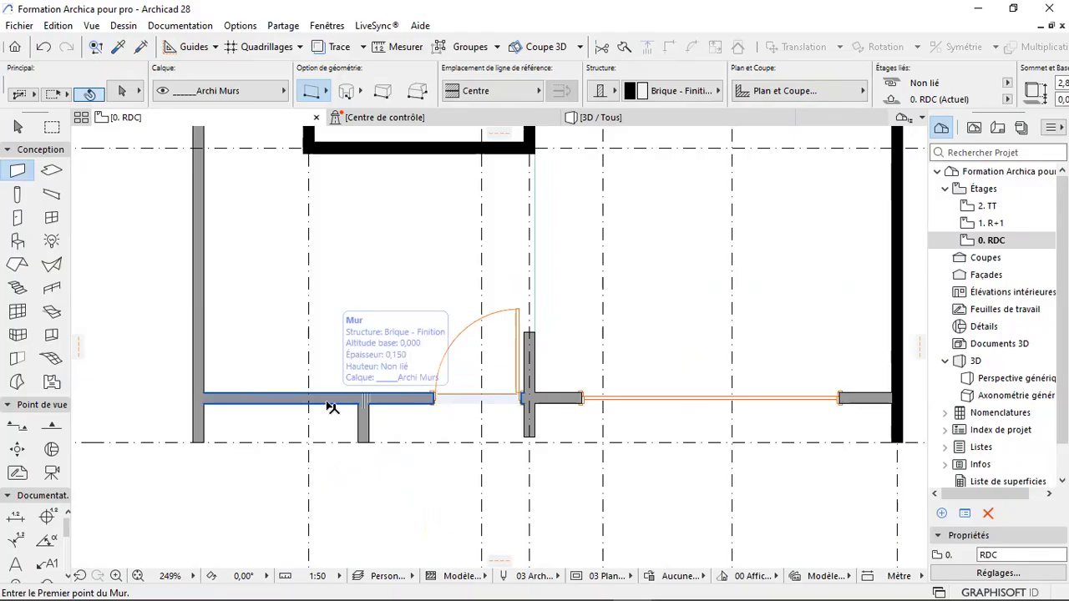
# - Examine the recessed entrance front in 3D and review the whole ground-floor layout in the RDC plan
pyautogui.click(601, 117)
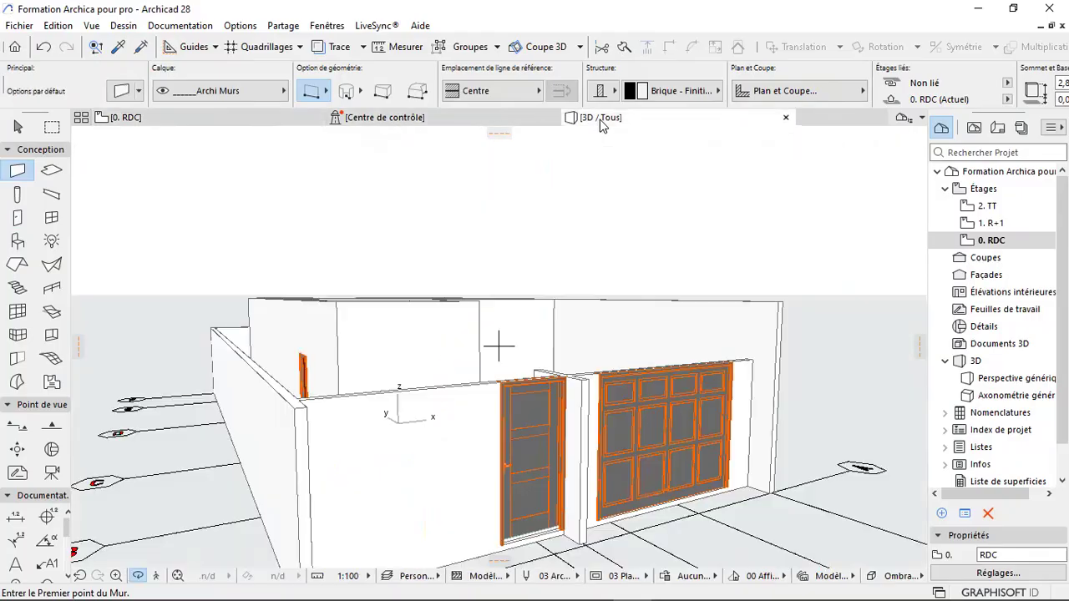
pyautogui.keyDown('shift'); pyautogui.moveTo(507, 413); pyautogui.dragTo(590, 396, button='middle'); pyautogui.keyUp('shift')
pyautogui.click(279, 121)
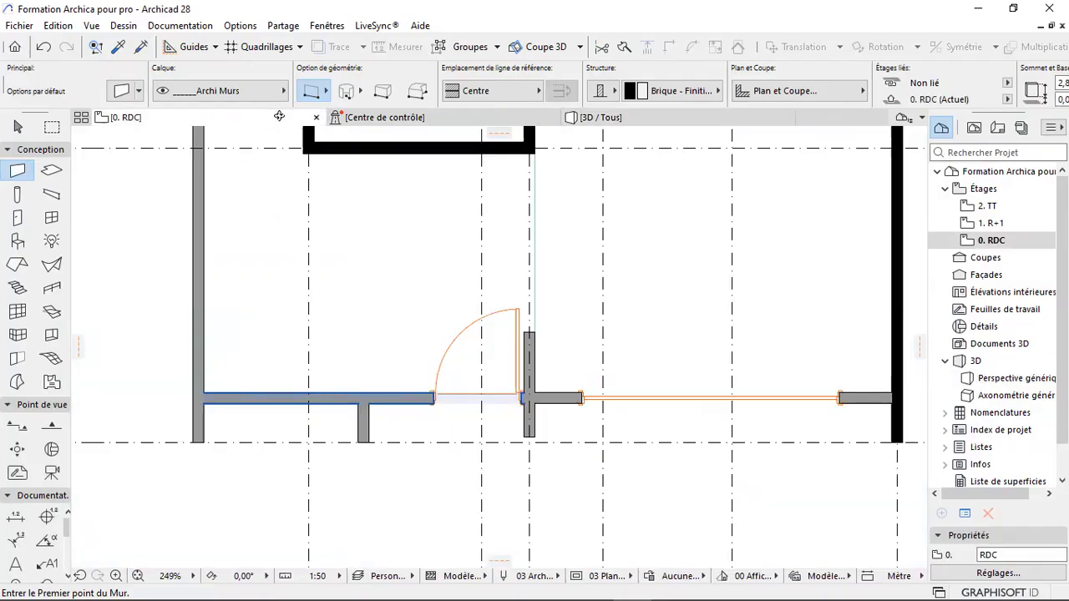
pyautogui.scroll(4, 570, 401)
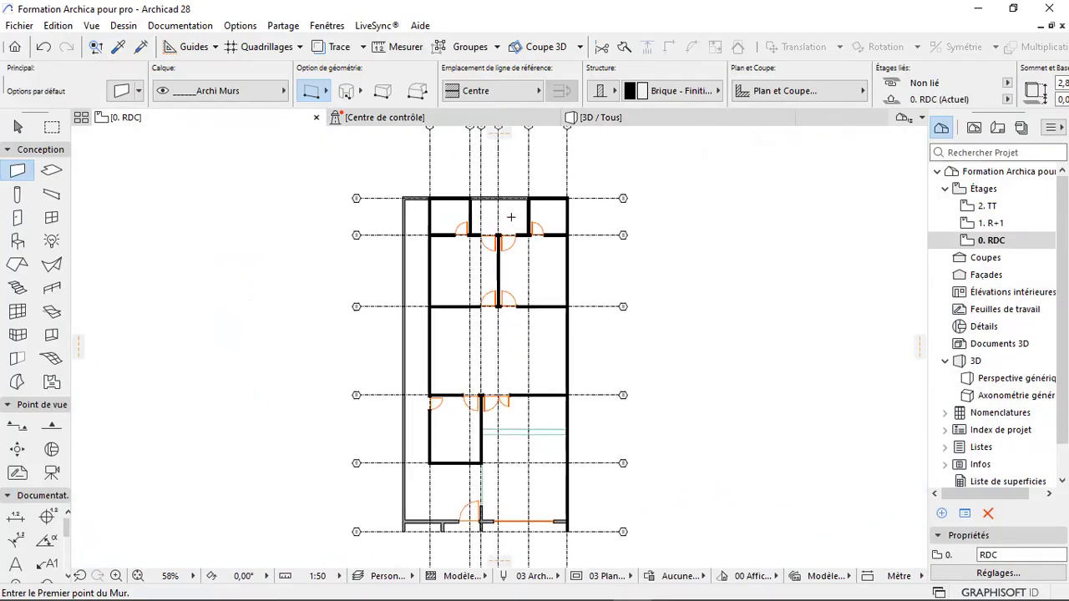
pyautogui.scroll(-3, 494, 314)
pyautogui.scroll(2, 515, 486)
pyautogui.scroll(-3, 455, 344)
pyautogui.scroll(4, 476, 484)
pyautogui.scroll(3, 392, 220)
pyautogui.scroll(-2, 357, 402)
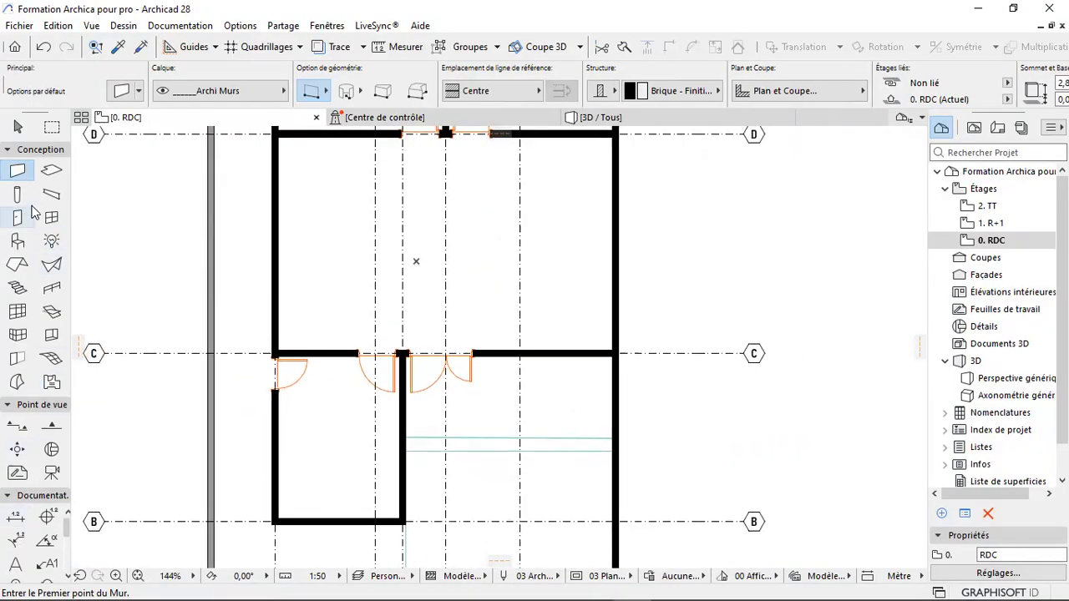
# - Draw two polylines on the Archi Lignes plan layer along both edges of the step between axes B and C
pyautogui.click(44, 150)
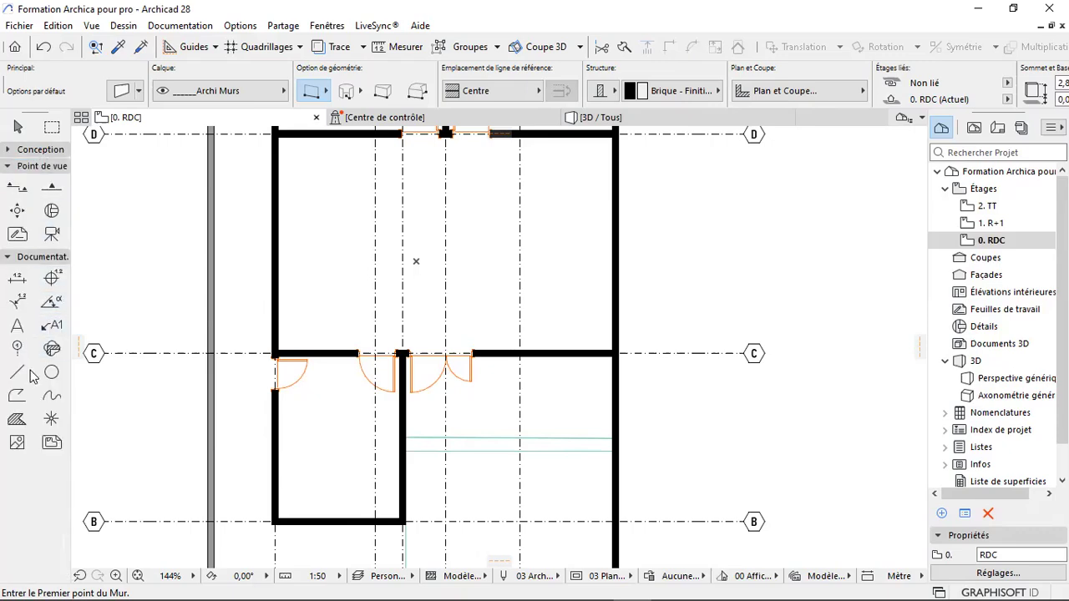
pyautogui.click(17, 395)
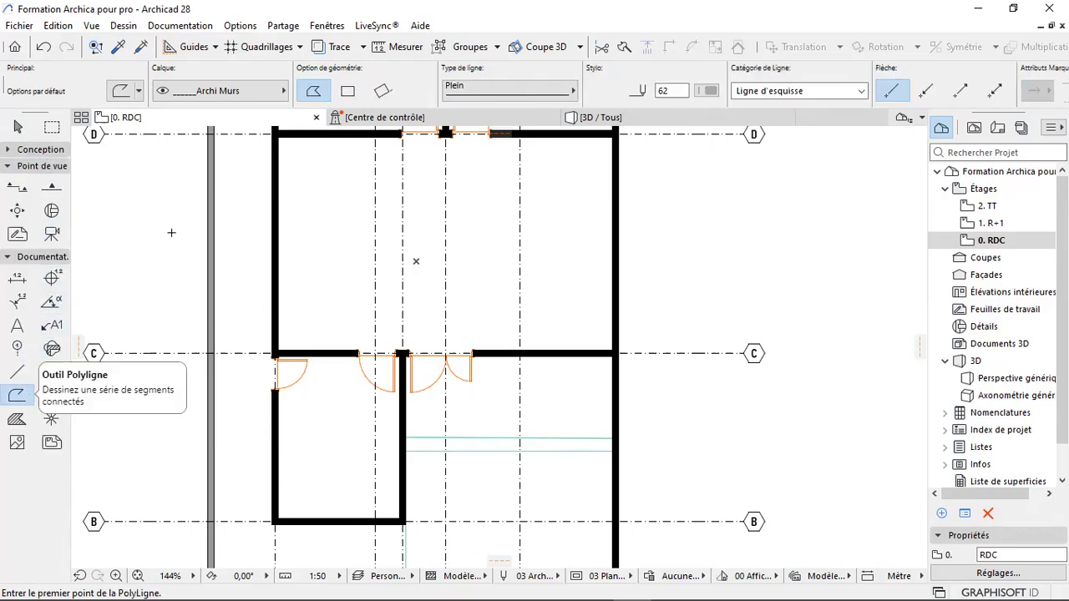
pyautogui.click(237, 92)
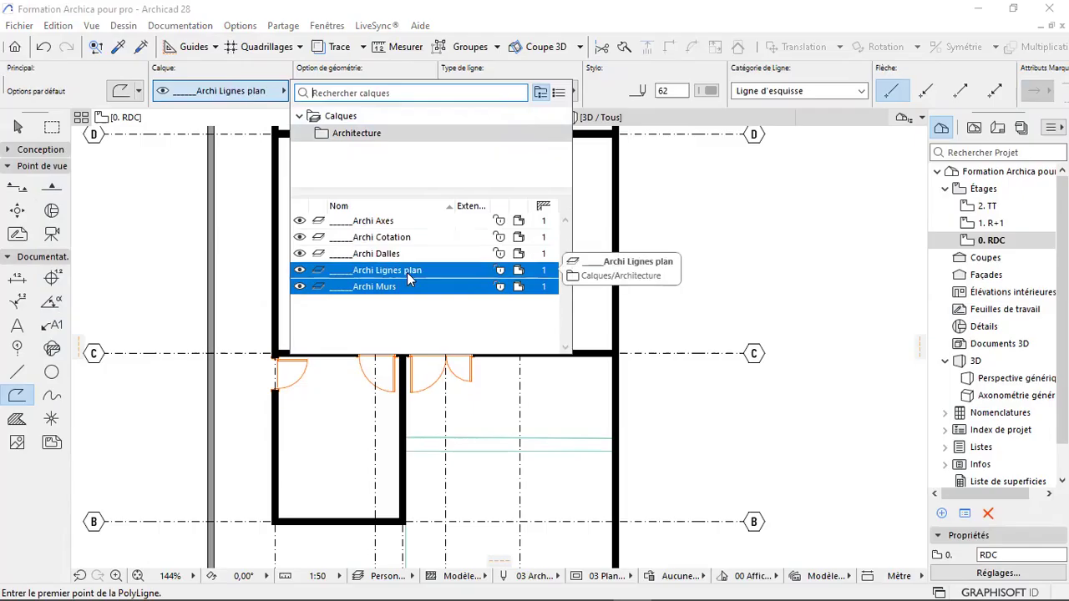
pyautogui.click(406, 272)
pyautogui.scroll(6, 451, 468)
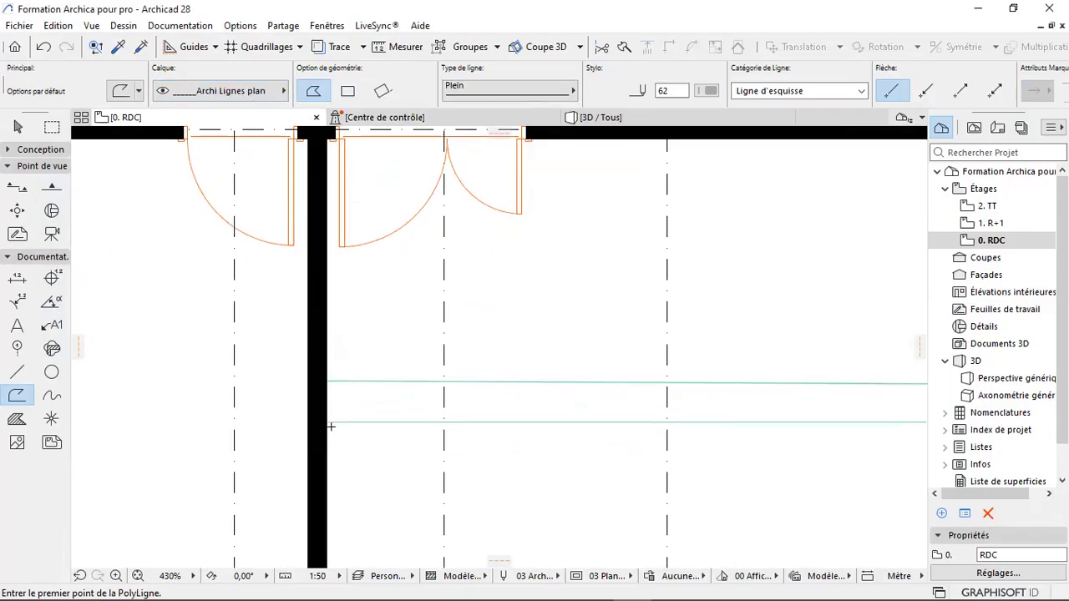
pyautogui.click(328, 422)
pyautogui.scroll(-3, 616, 417)
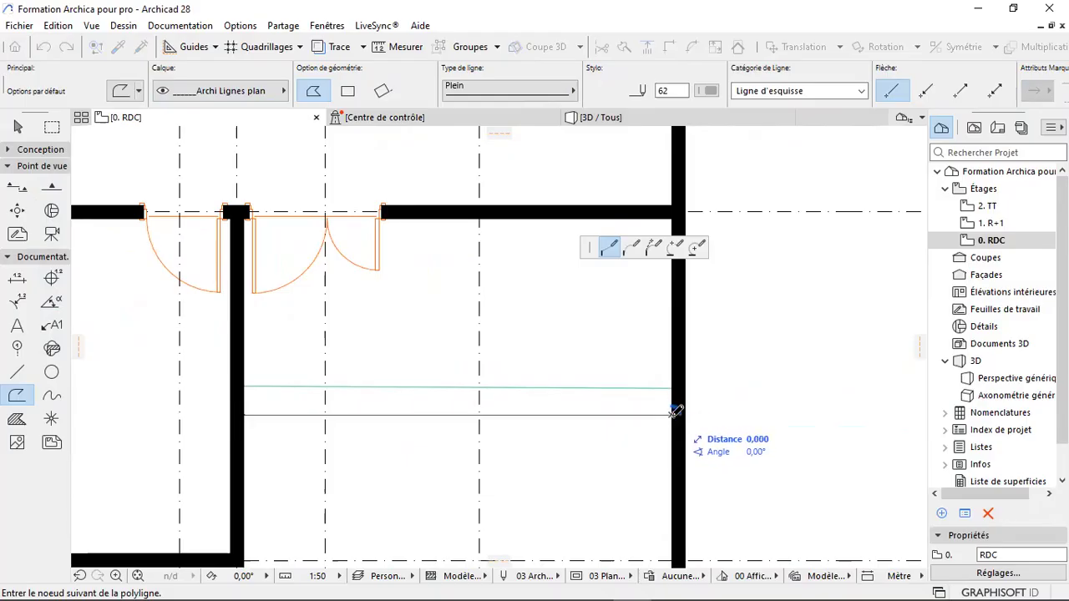
pyautogui.doubleClick(675, 411)
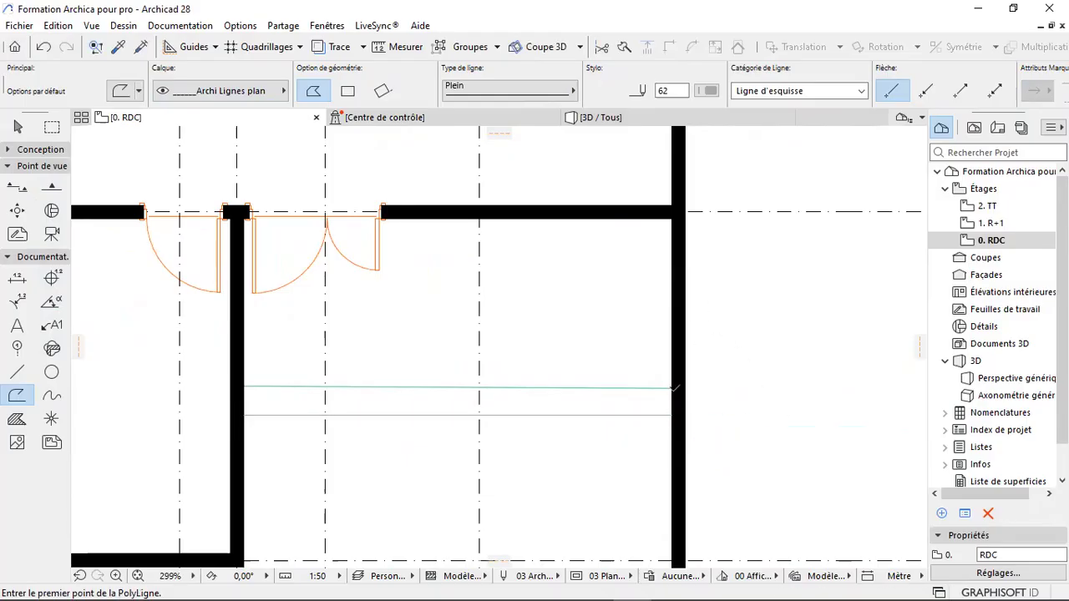
pyautogui.click(673, 387)
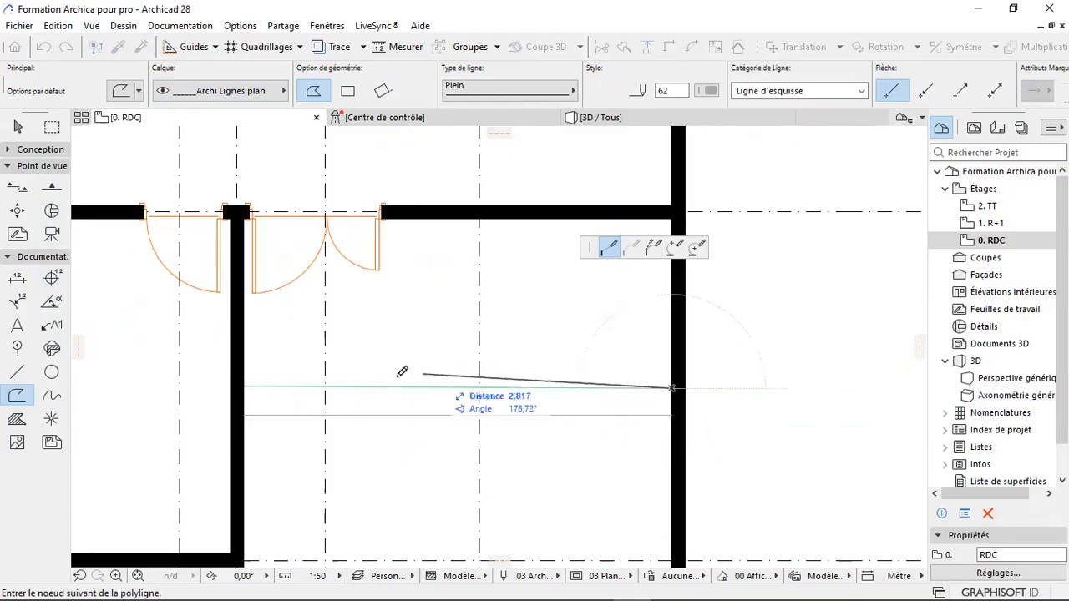
pyautogui.click(245, 386)
pyautogui.click(245, 386)
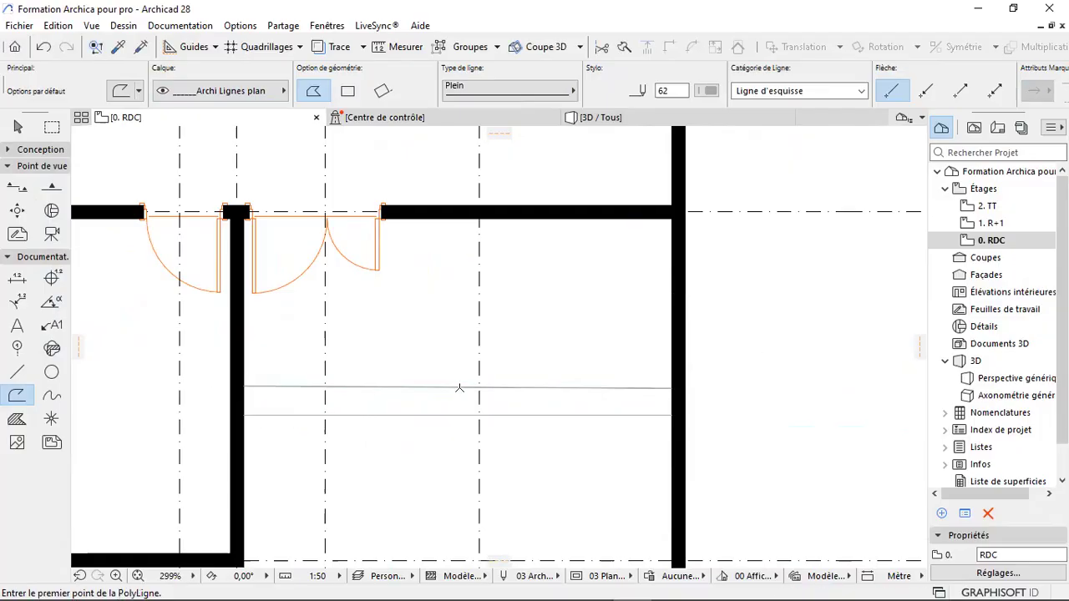
# - Draw a polyline along the slab edge from the short wall beside the entrance door to the room corner at axis B
pyautogui.scroll(-3, 543, 386)
pyautogui.scroll(4, 429, 430)
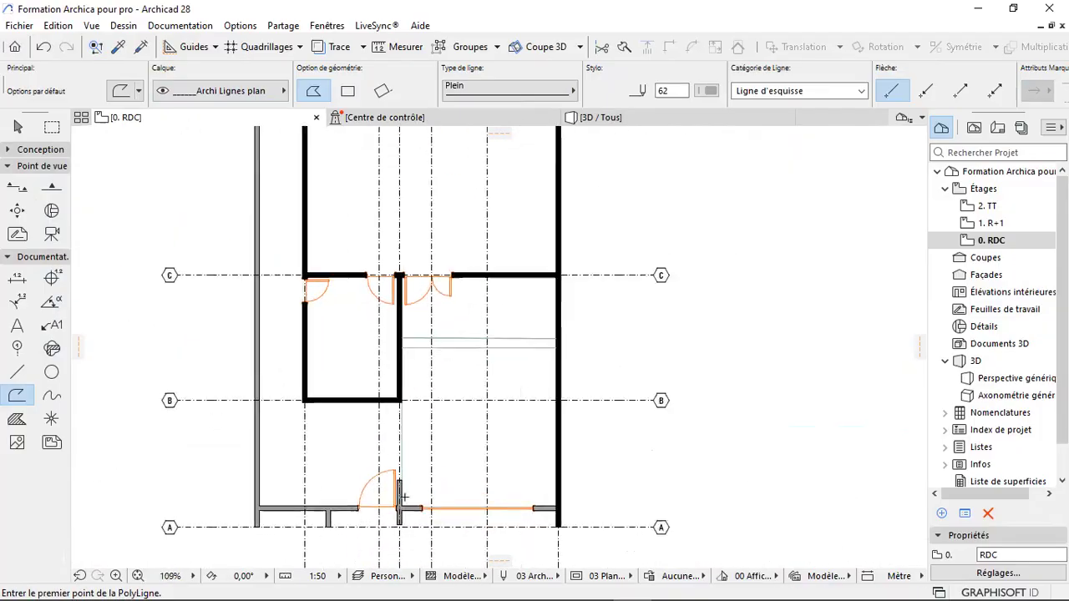
pyautogui.click(395, 473)
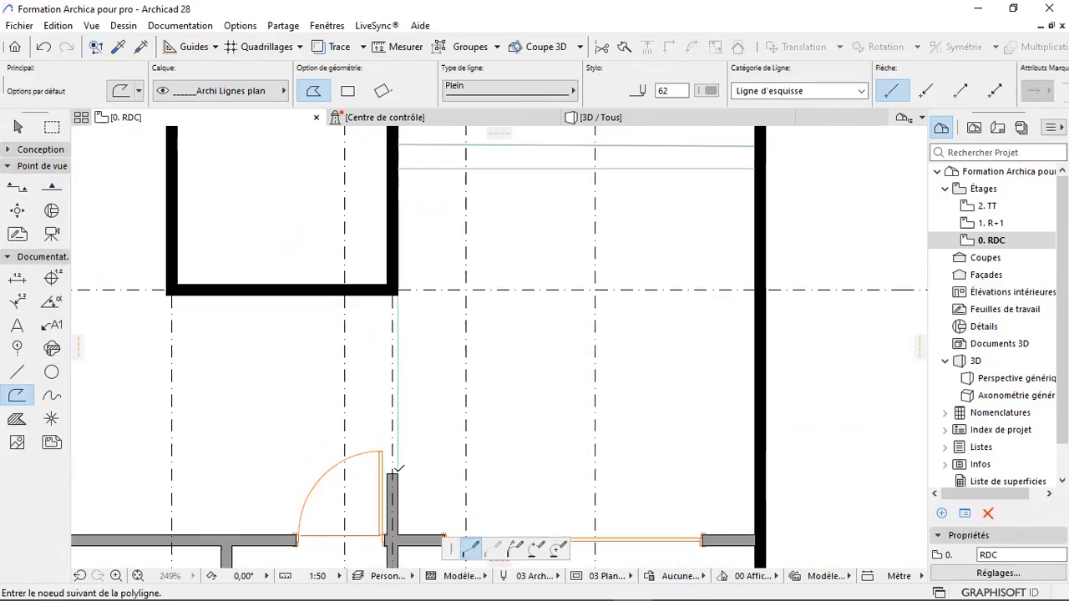
pyautogui.doubleClick(398, 293)
pyautogui.scroll(-3, 554, 339)
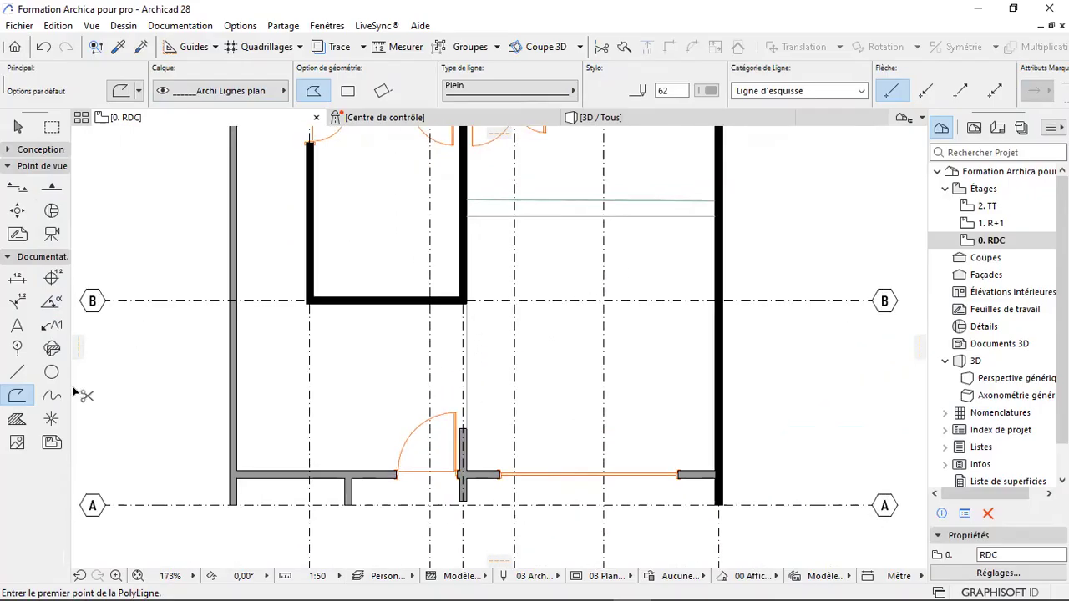
# - Set the line pen of all three plan polylines to 21
pyautogui.hotkey('ctrl', 'a')
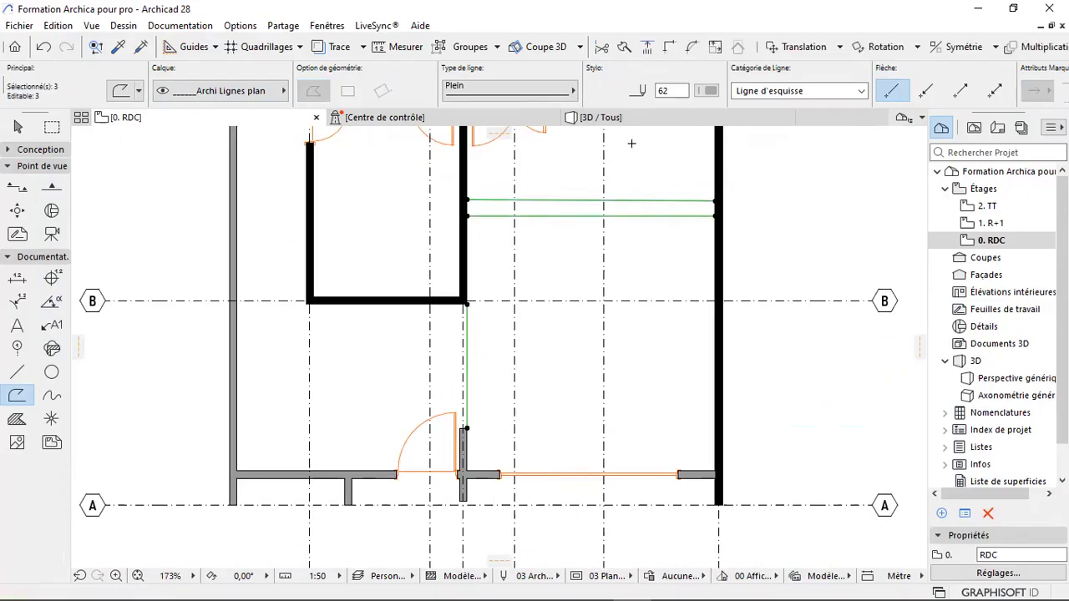
pyautogui.click(706, 90)
pyautogui.click(727, 102)
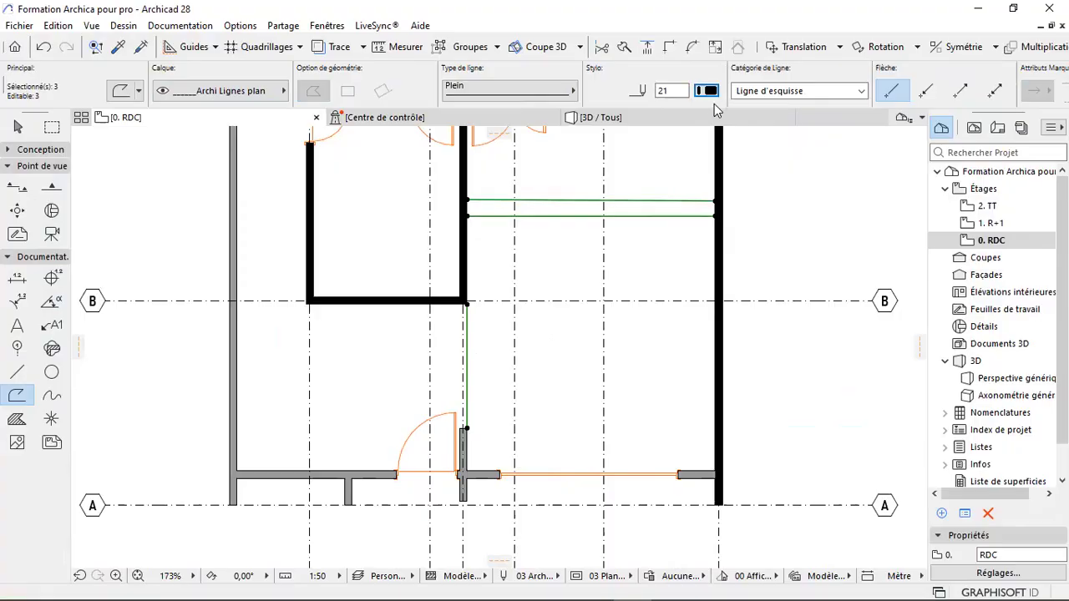
pyautogui.press('Escape')
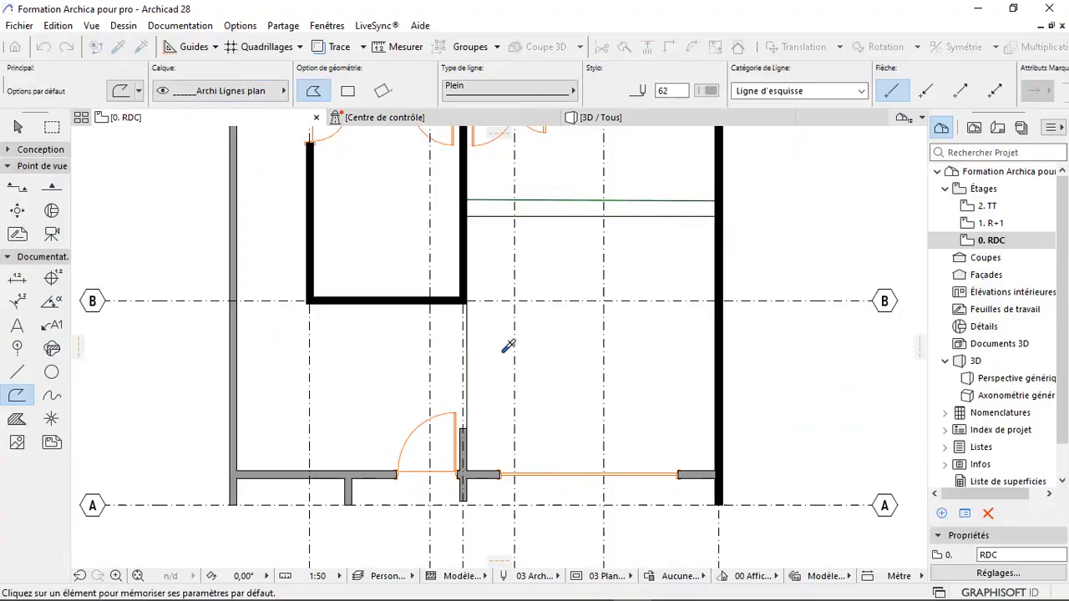
# - Pick up the slab-edge polyline's settings, and extend the short wall beside the entrance door to axis A
pyautogui.keyDown('alt'); pyautogui.click(466, 349); pyautogui.keyUp('alt')
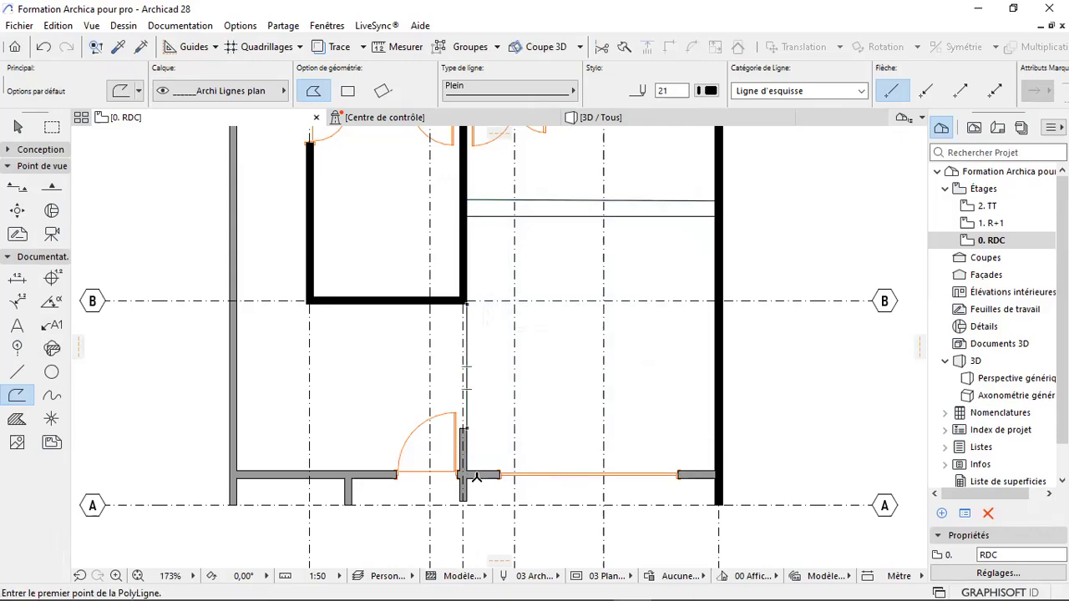
pyautogui.scroll(2, 471, 497)
pyautogui.scroll(2, 457, 501)
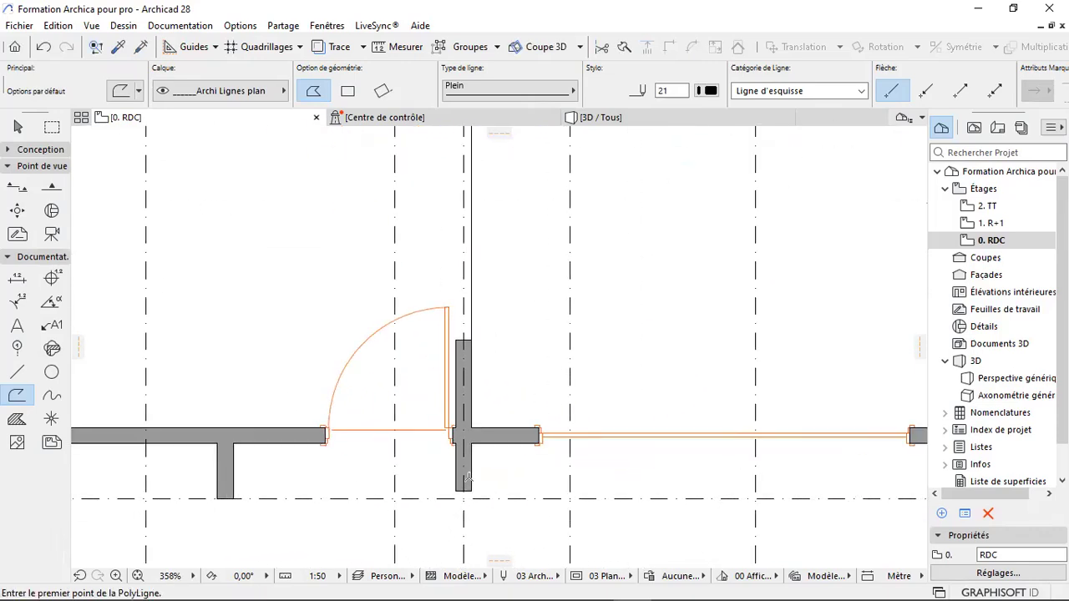
pyautogui.keyDown('shift'); pyautogui.click(461, 493); pyautogui.keyUp('shift')
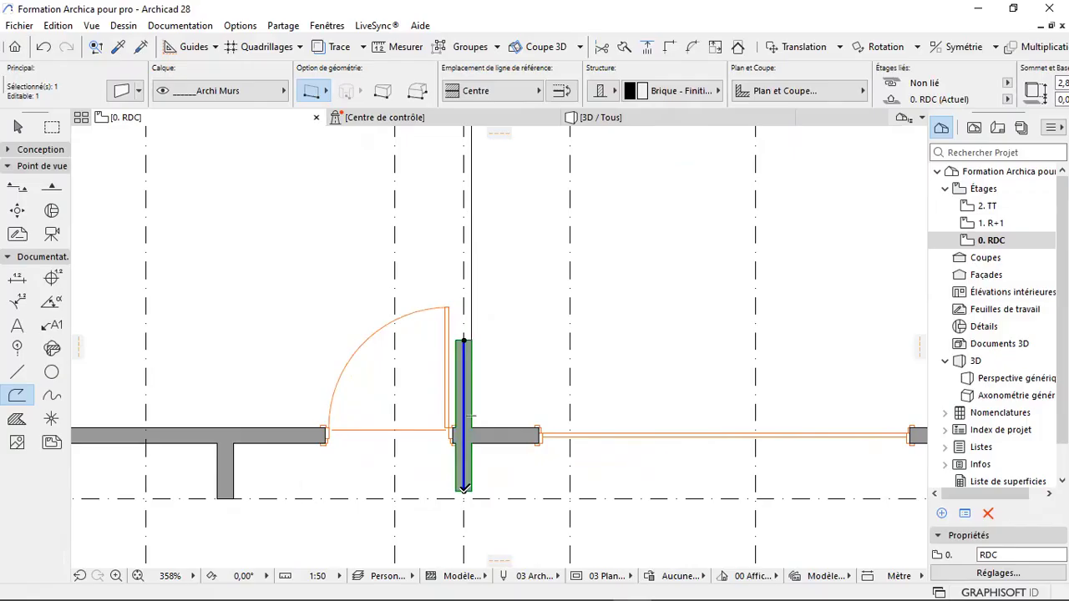
pyautogui.click(464, 490)
pyautogui.press('Escape')
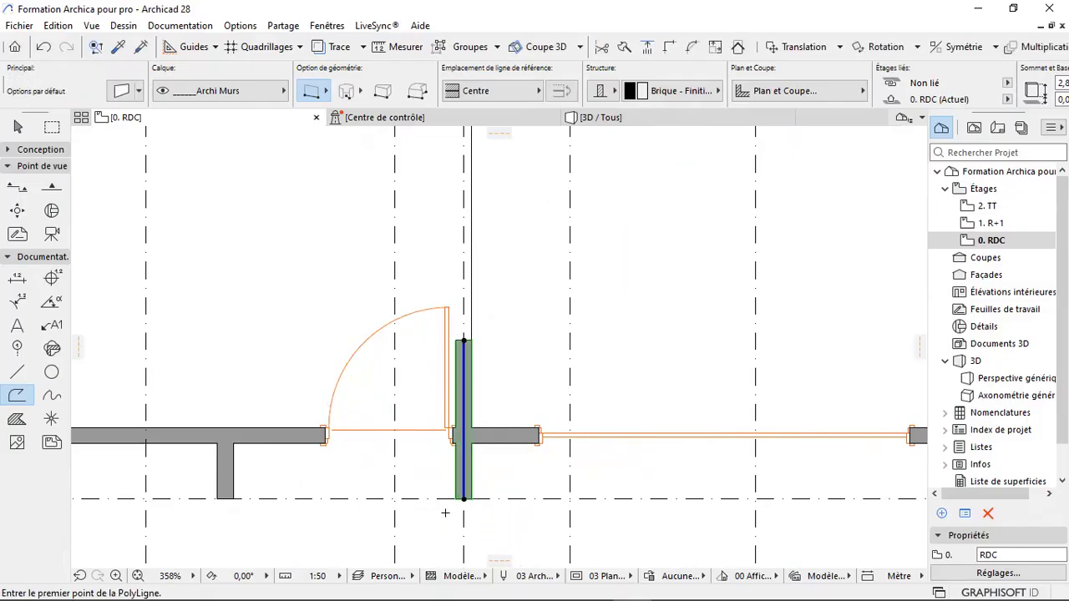
pyautogui.press('Escape')
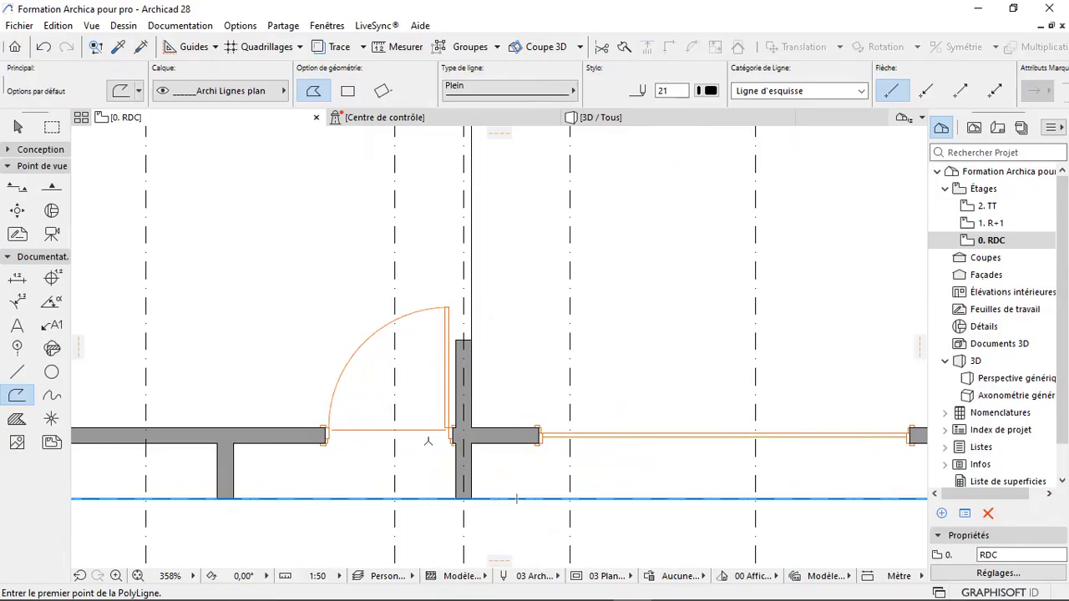
# - Copy the slab-edge polyline 1.5 m into the entrance area and stretch the copy's end to the front wall
pyautogui.scroll(-4, 516, 498)
pyautogui.scroll(4, 463, 296)
pyautogui.keyDown('shift'); pyautogui.click(578, 276); pyautogui.keyUp('shift')
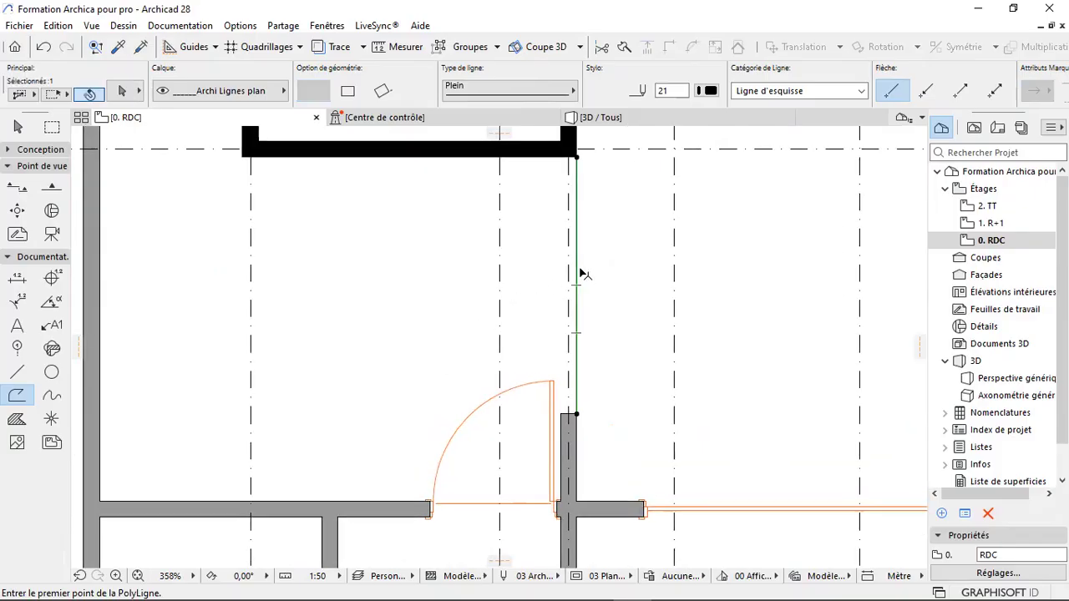
pyautogui.hotkey('ctrl', 'd')
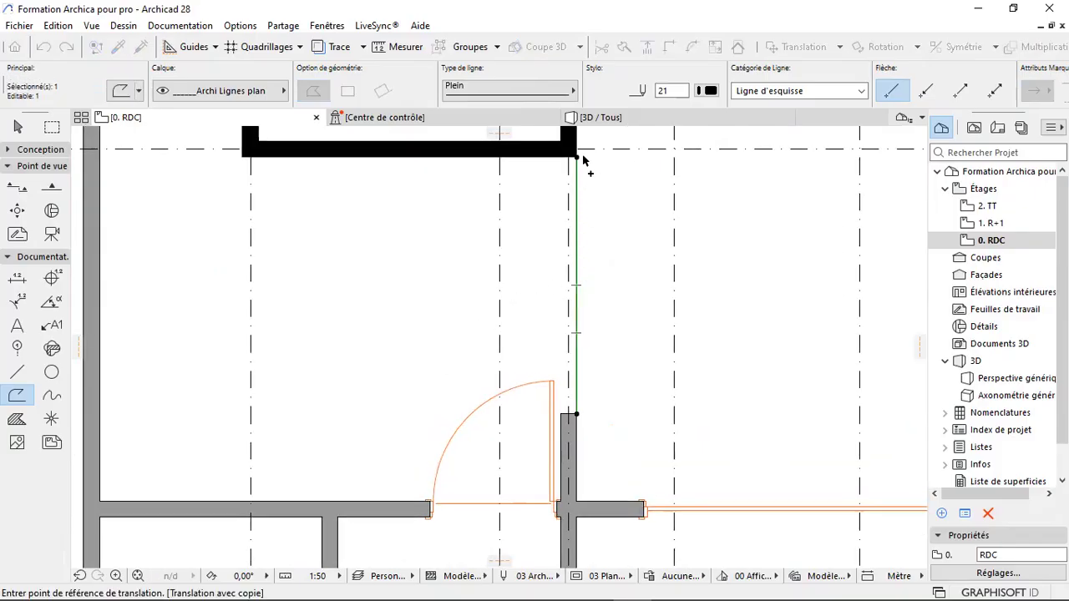
pyautogui.click(577, 155)
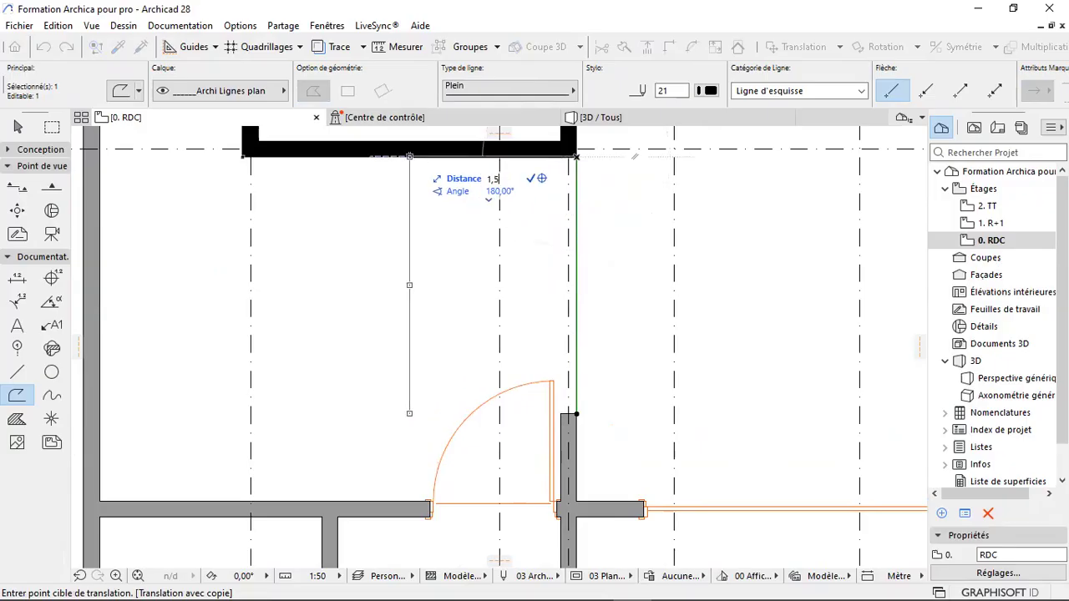
pyautogui.press('Return')
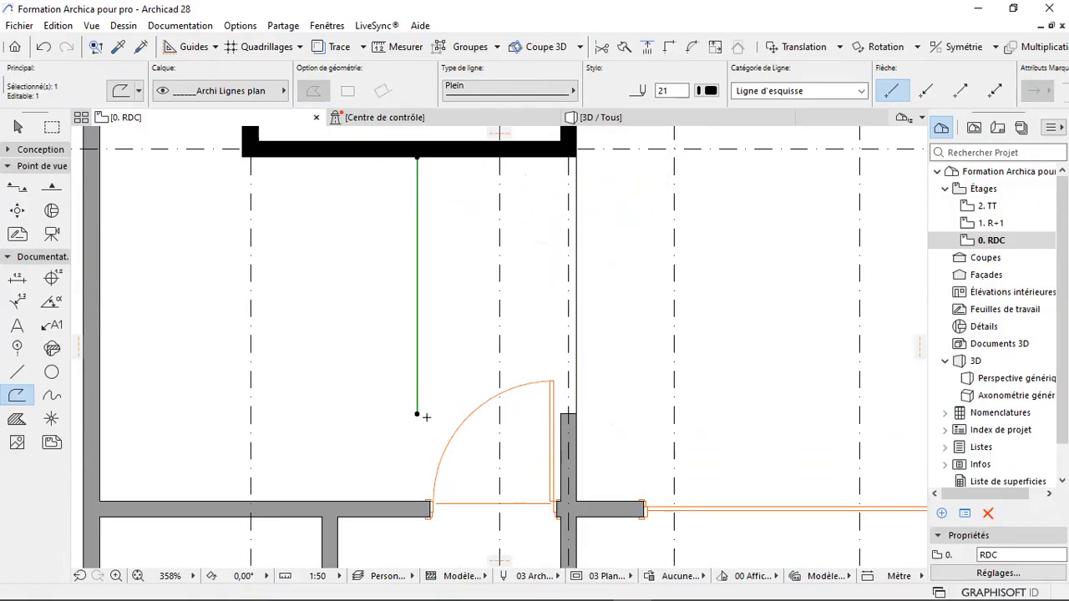
pyautogui.click(418, 413)
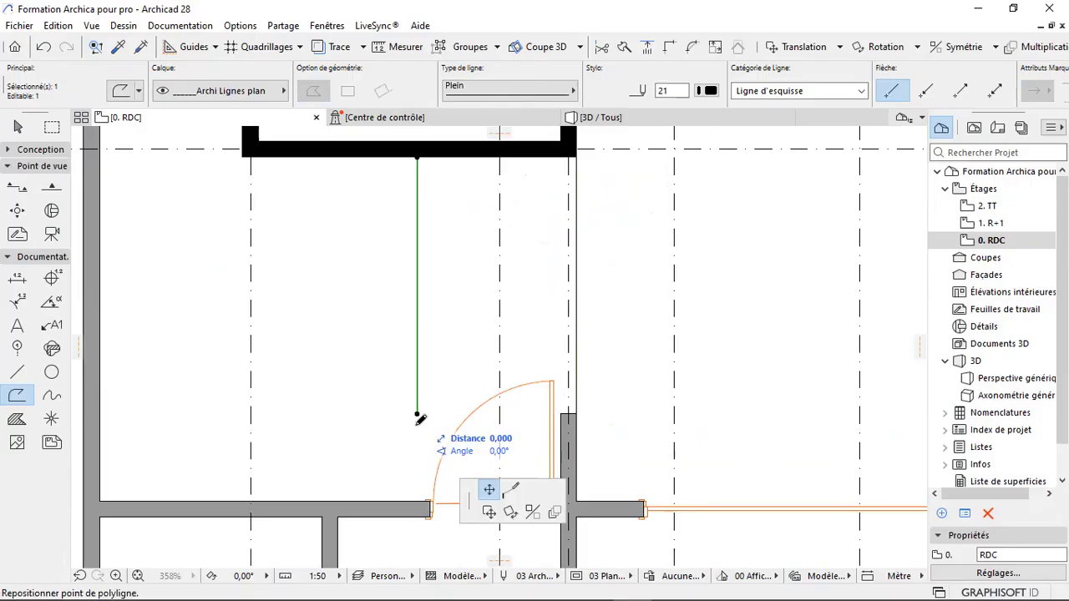
pyautogui.click(417, 502)
pyautogui.press('Escape')
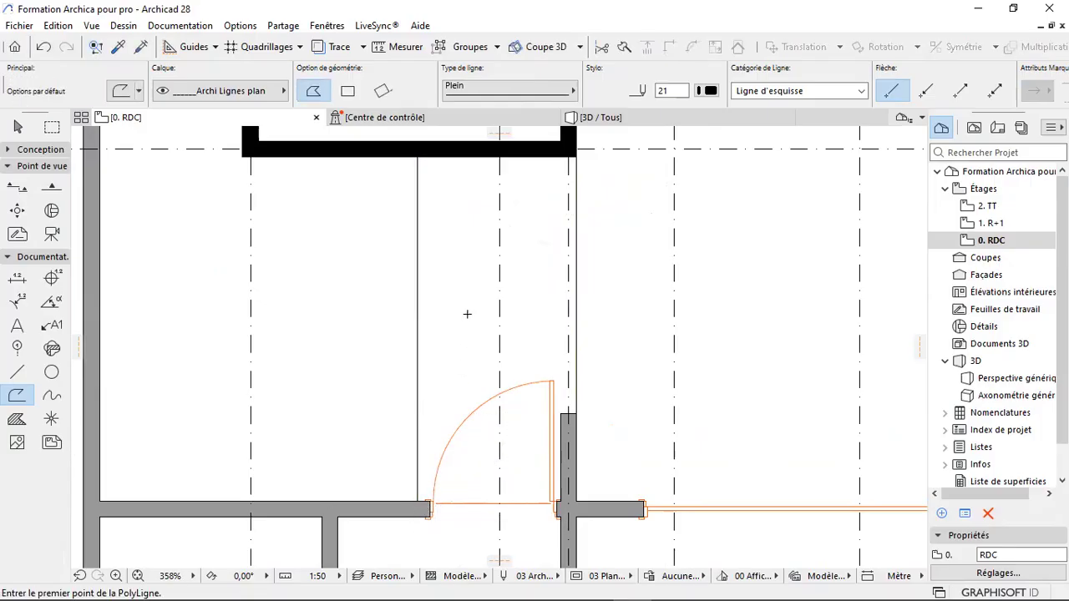
# - Pick up the settings of the slab behind the wide front opening as defaults for new slabs
pyautogui.scroll(-4, 518, 390)
pyautogui.scroll(3, 565, 334)
pyautogui.scroll(-4, 530, 342)
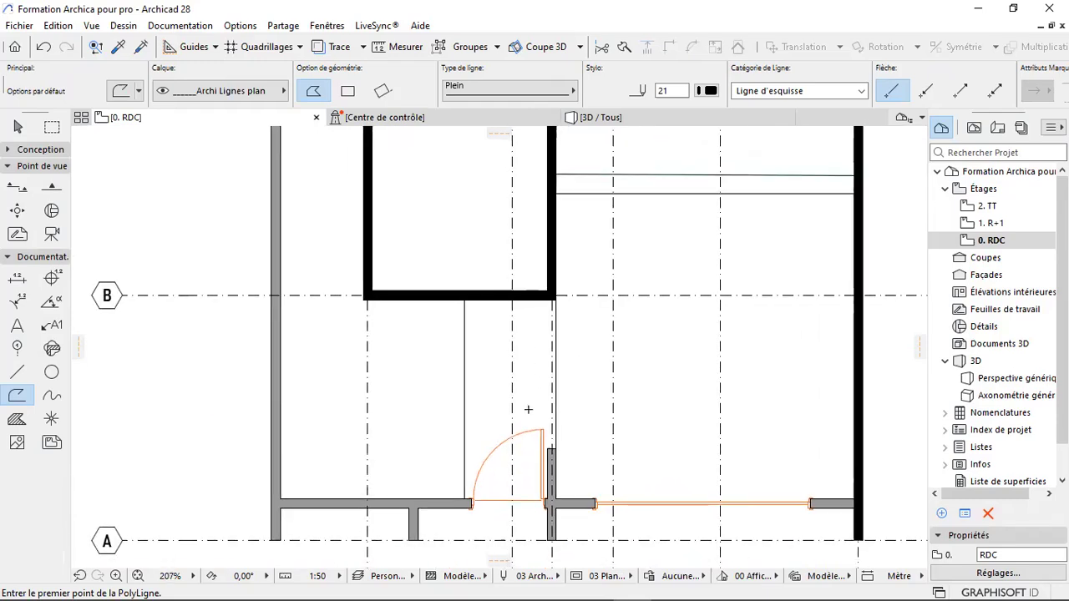
pyautogui.scroll(2, 518, 334)
pyautogui.scroll(-2, 516, 336)
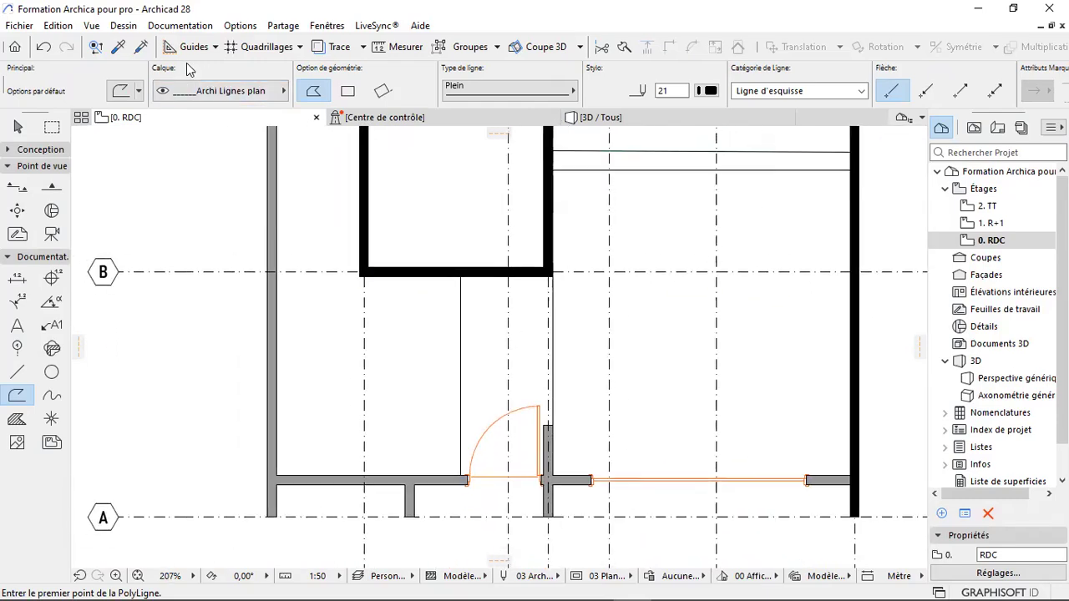
pyautogui.click(119, 47)
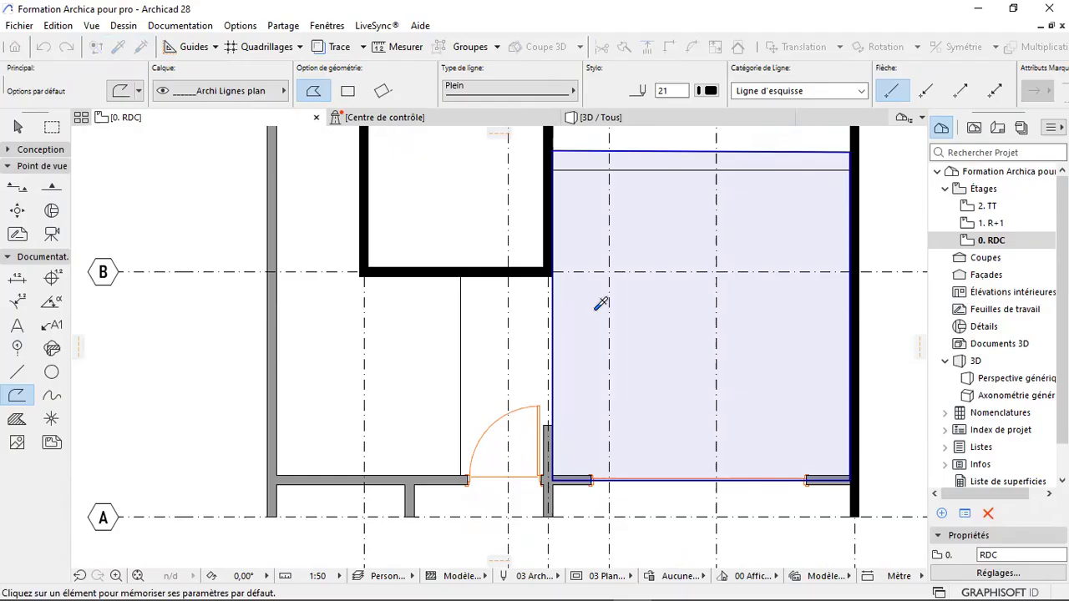
pyautogui.click(602, 304)
# - Set the thickness of the slab on the entrance door side to 0.100 m
pyautogui.scroll(1, 522, 346)
pyautogui.keyDown('shift'); pyautogui.click(421, 361); pyautogui.keyUp('shift')
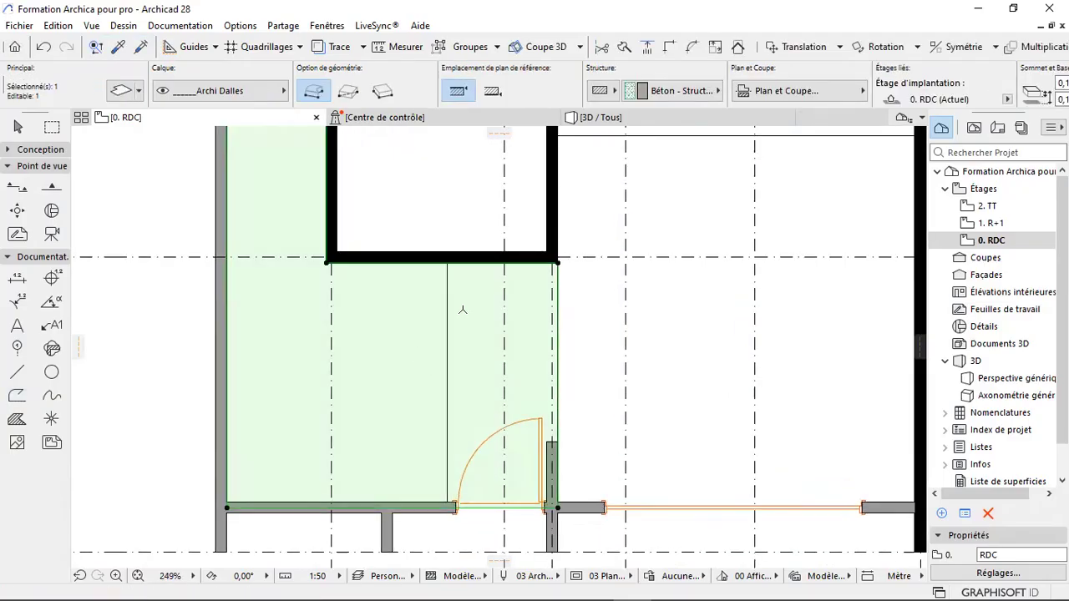
pyautogui.scroll(-5, 1029, 92)
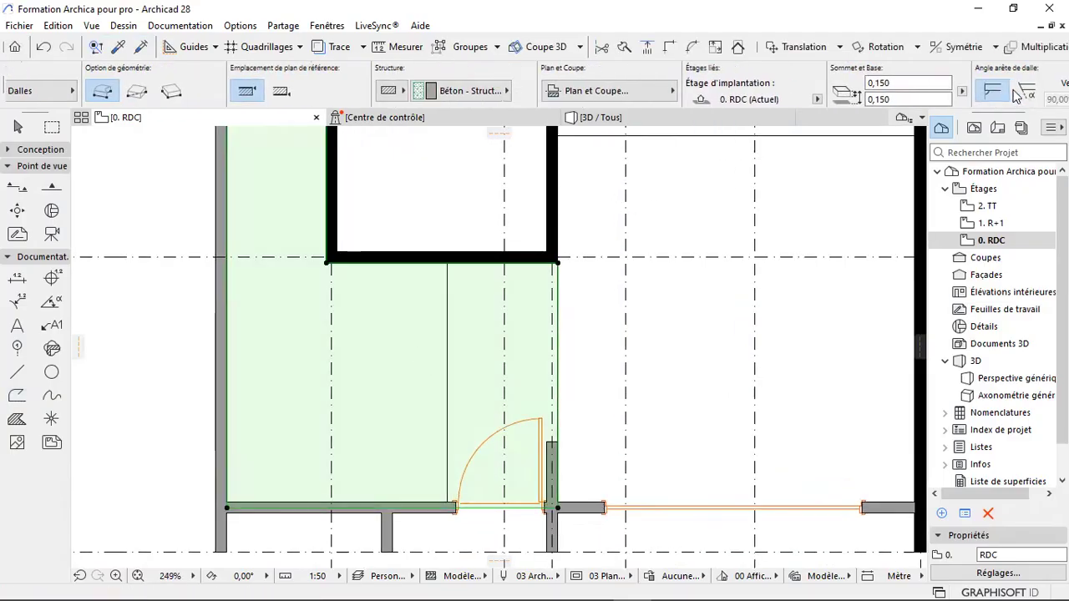
pyautogui.click(756, 83)
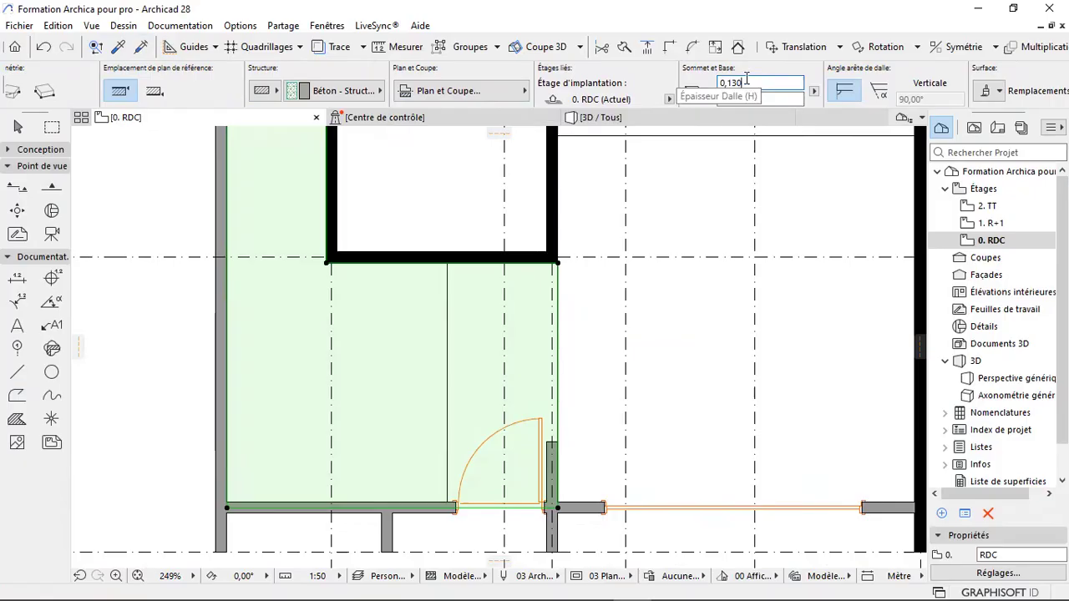
pyautogui.press('BackSpace')
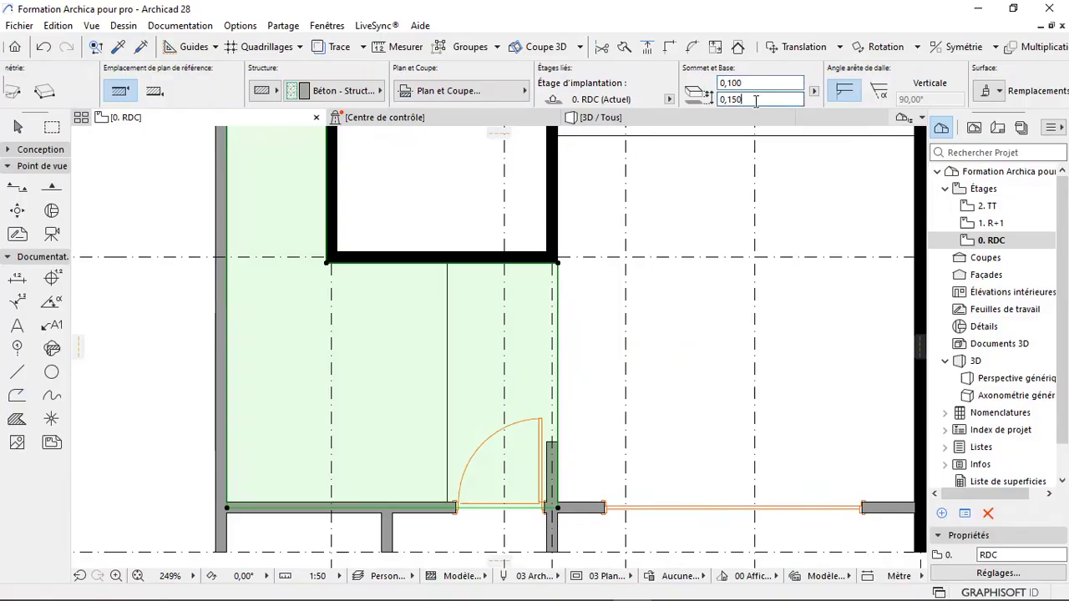
pyautogui.press('BackSpace')
pyautogui.press('Escape')
# - Draw a rectangular slab about 1.46 by 0.55 m below the axis B wall, starting where the copied polyline meets it
pyautogui.scroll(4, 496, 277)
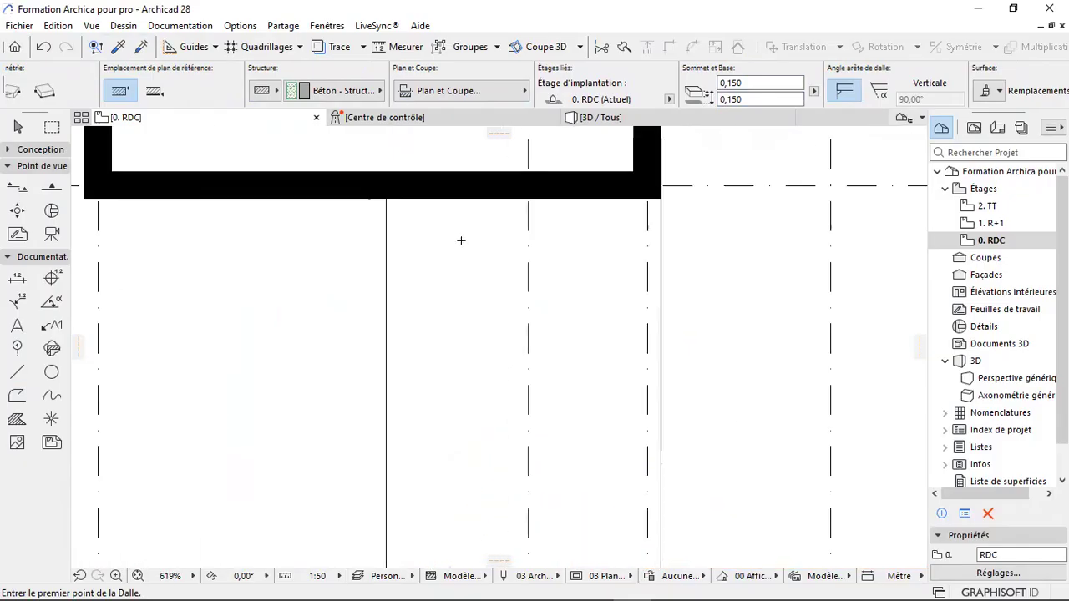
pyautogui.scroll(3, 406, 210)
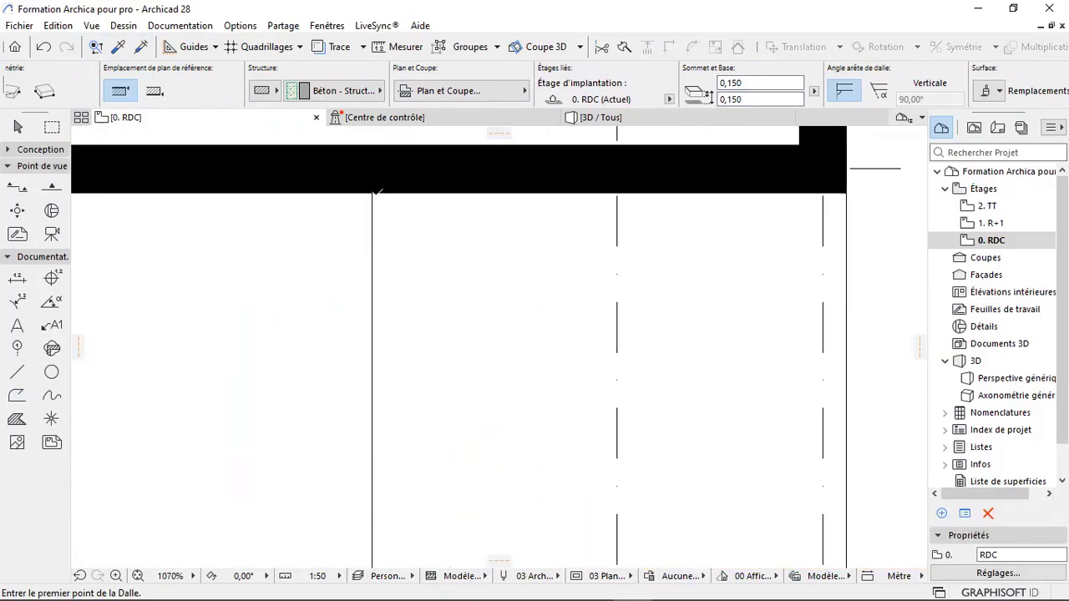
pyautogui.click(371, 193)
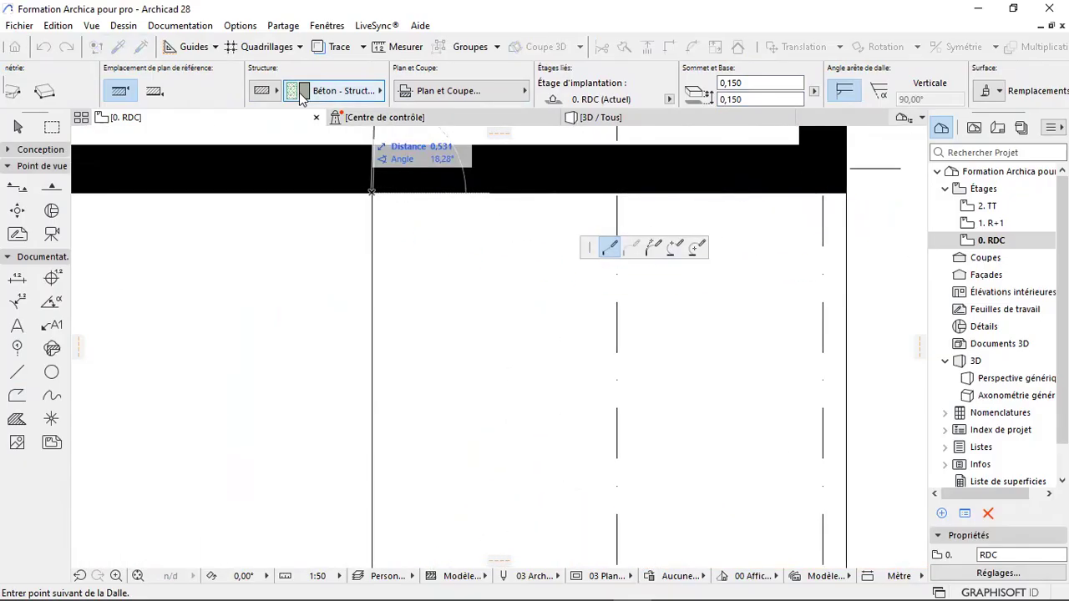
pyautogui.hscroll(-3, 242, 90)
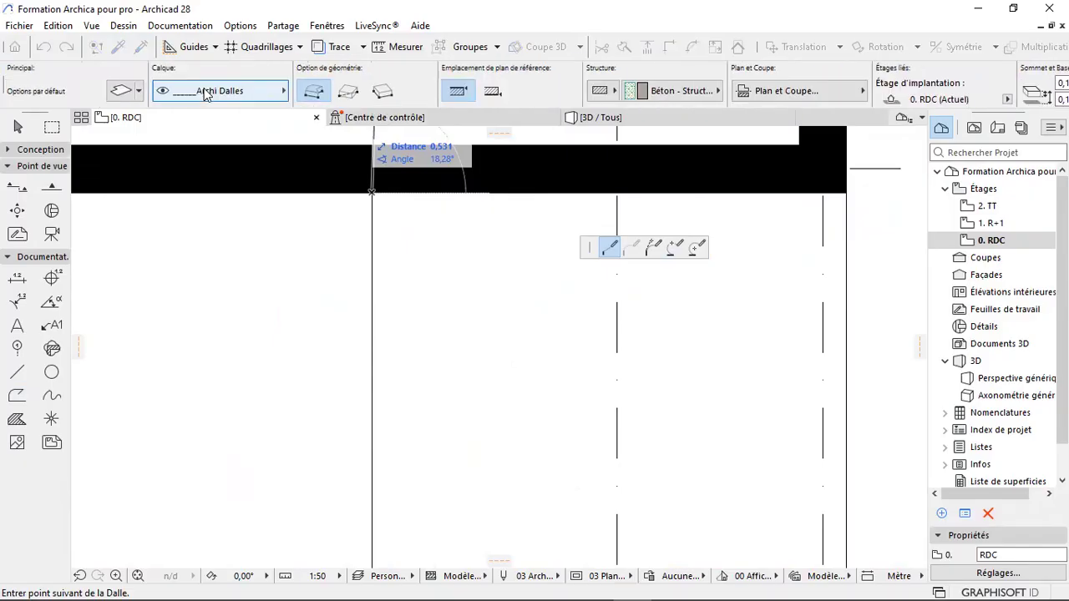
pyautogui.click(349, 90)
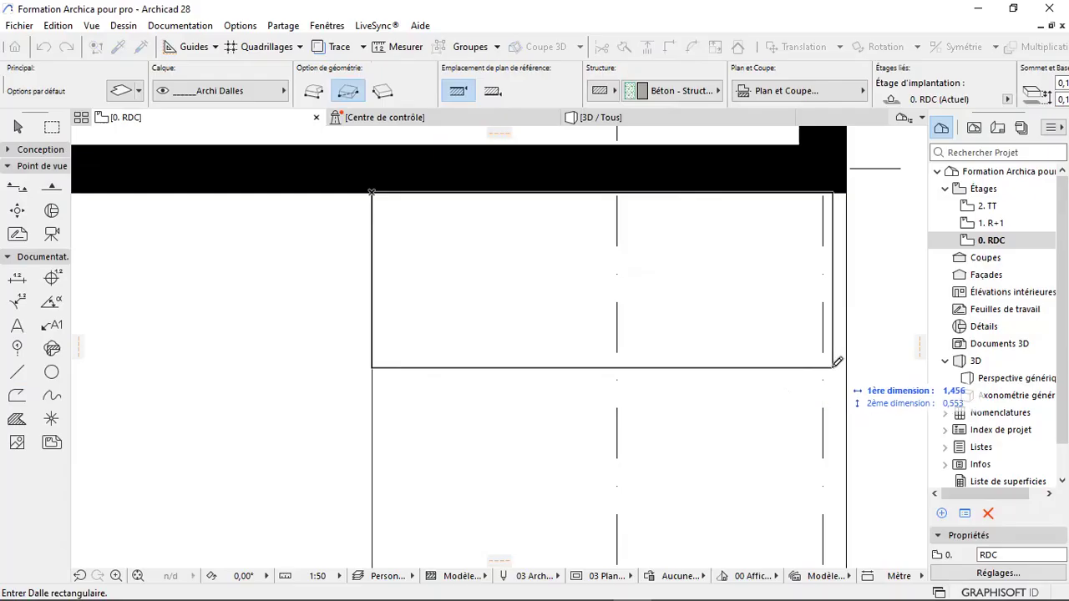
pyautogui.click(835, 363)
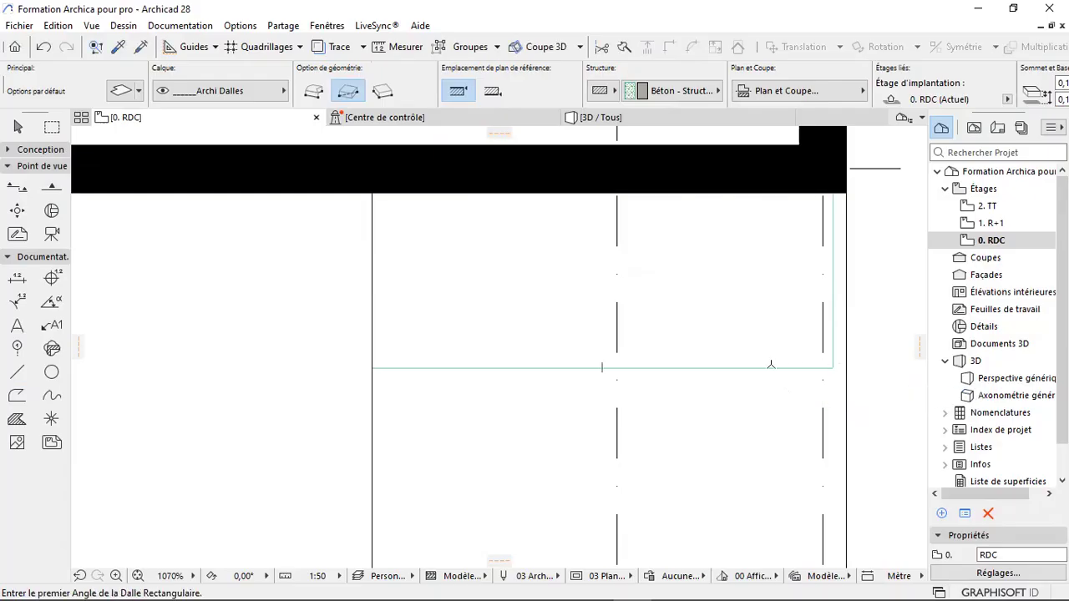
# - Assign the small rectangular slab to the Archi Lignes plan layer and offset its edge on the copied polyline inward about 0.036 m
pyautogui.keyDown('shift'); pyautogui.click(772, 366); pyautogui.keyUp('shift')
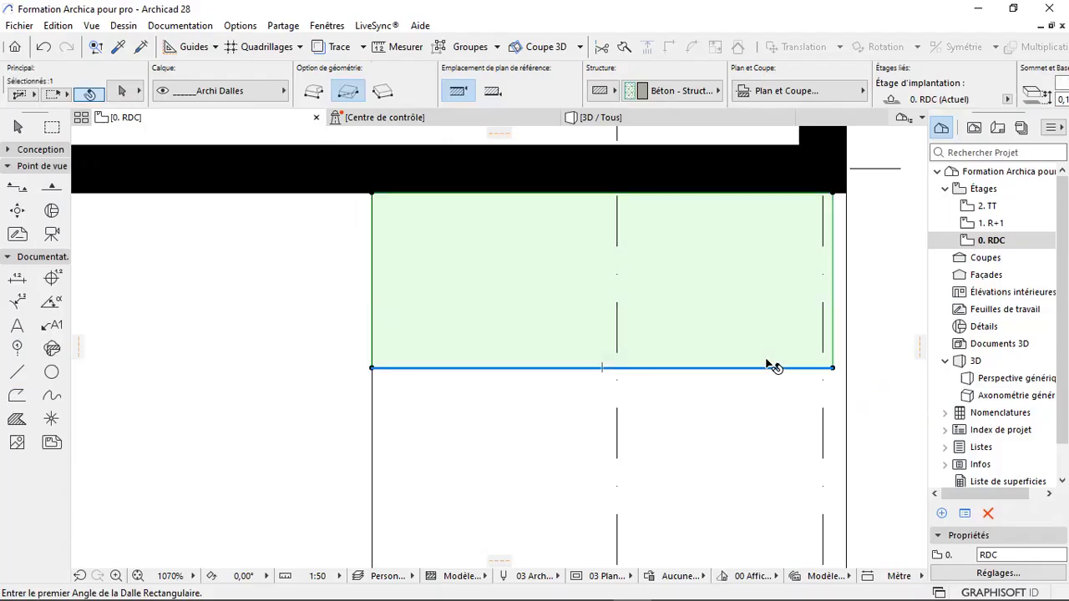
pyautogui.scroll(-2, 675, 337)
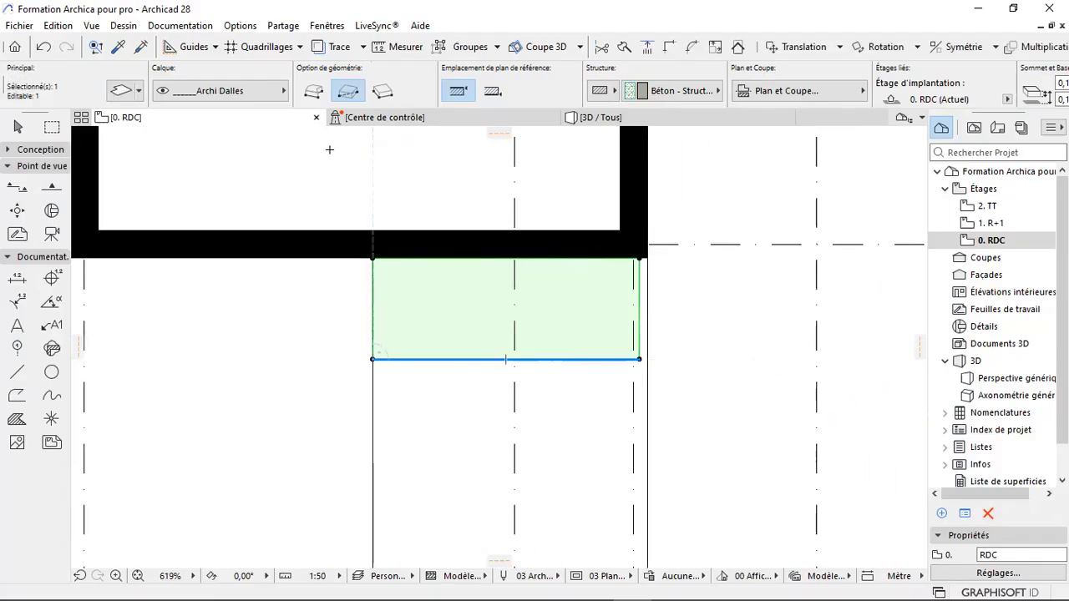
pyautogui.click(263, 94)
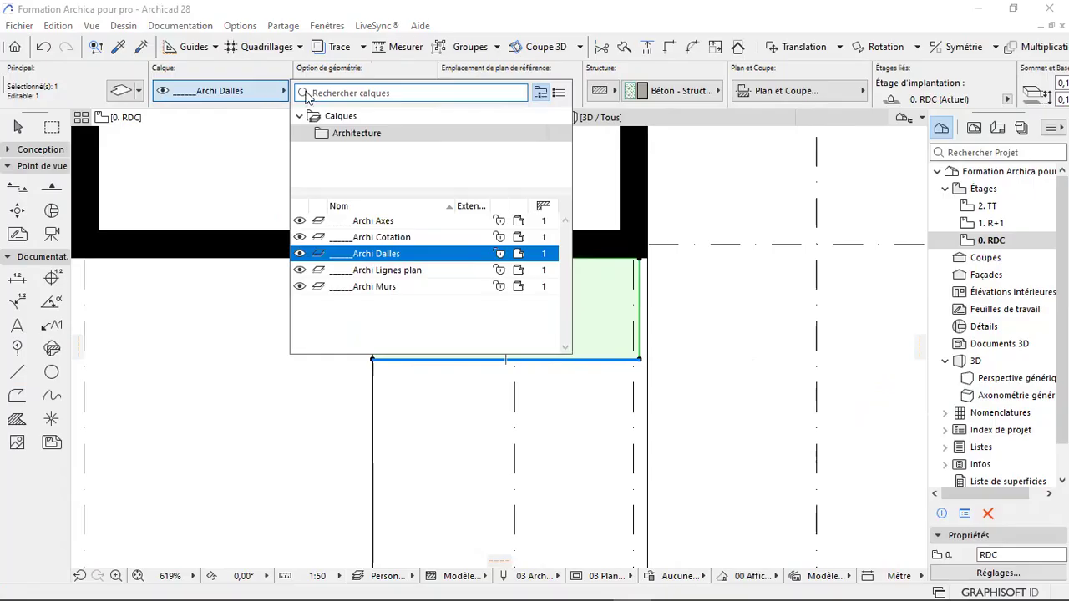
pyautogui.click(383, 270)
pyautogui.scroll(3, 439, 337)
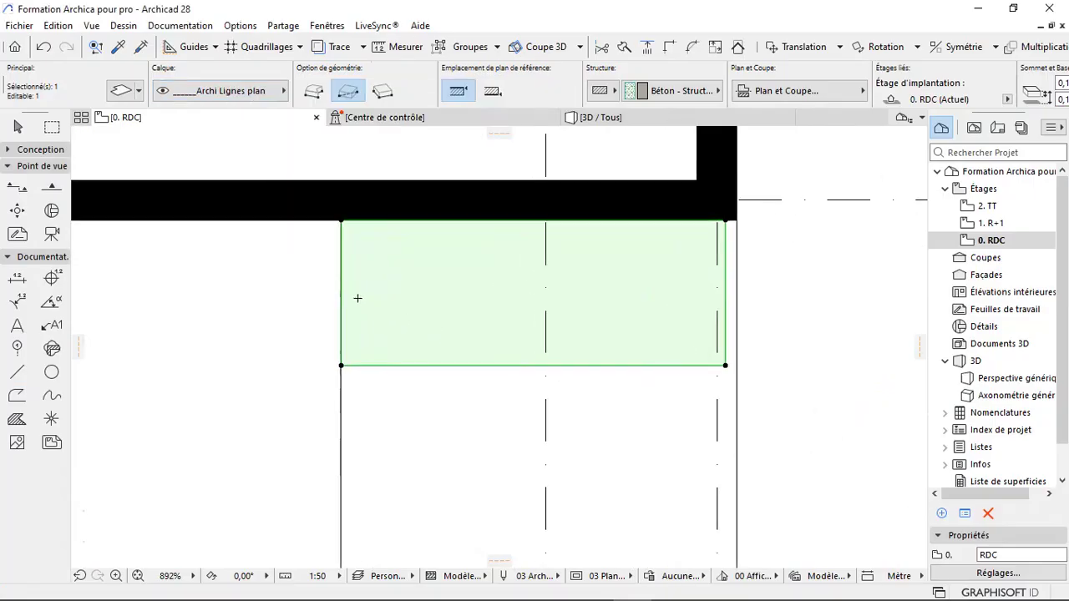
pyautogui.click(342, 290)
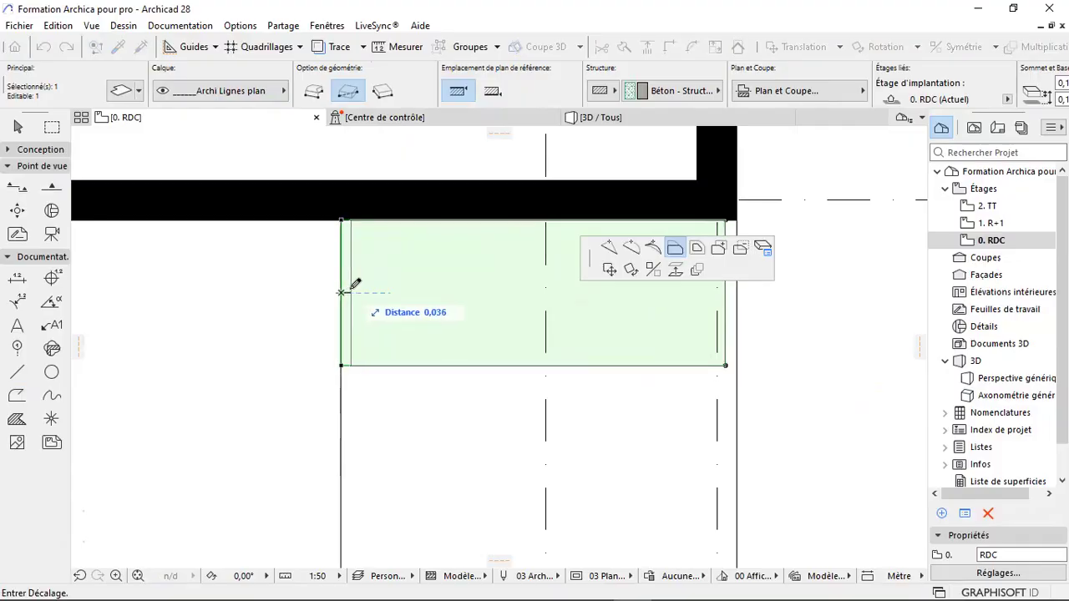
pyautogui.click(350, 290)
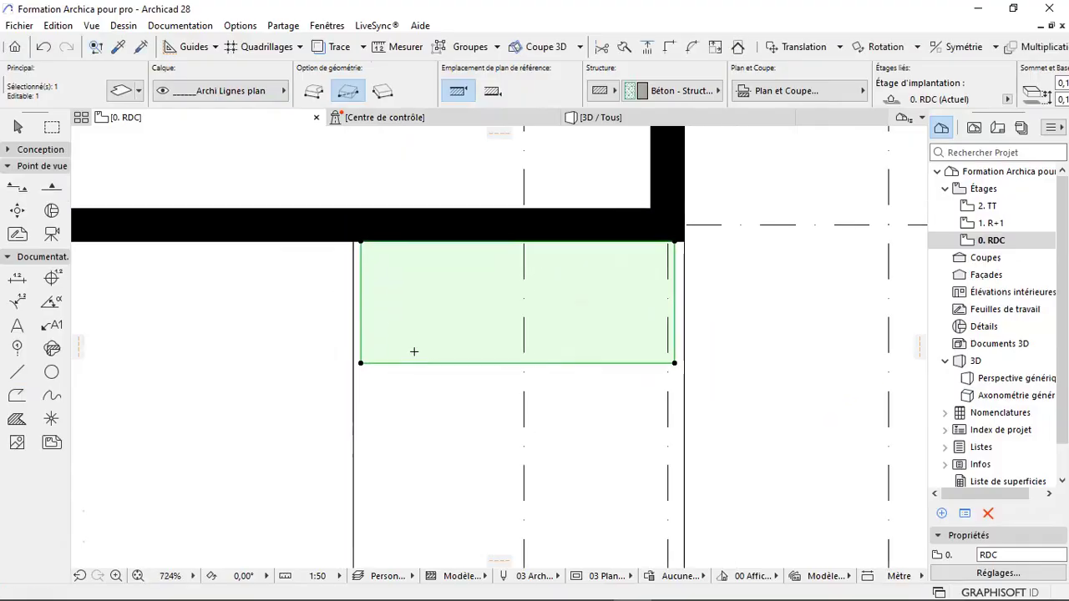
# - Open the settings of the small rectangular slab below the axis B wall and set its cut line pen to 21
pyautogui.scroll(-5, 415, 351)
pyautogui.press('Escape')
pyautogui.scroll(4, 447, 400)
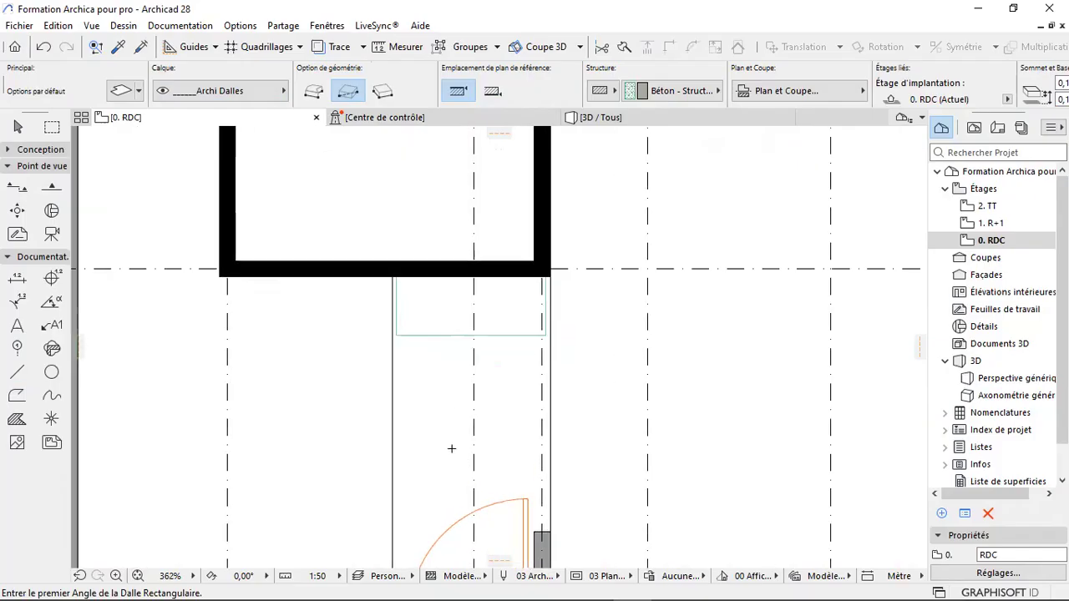
pyautogui.press('space')
pyautogui.keyDown('shift'); pyautogui.click(502, 316); pyautogui.keyUp('shift')
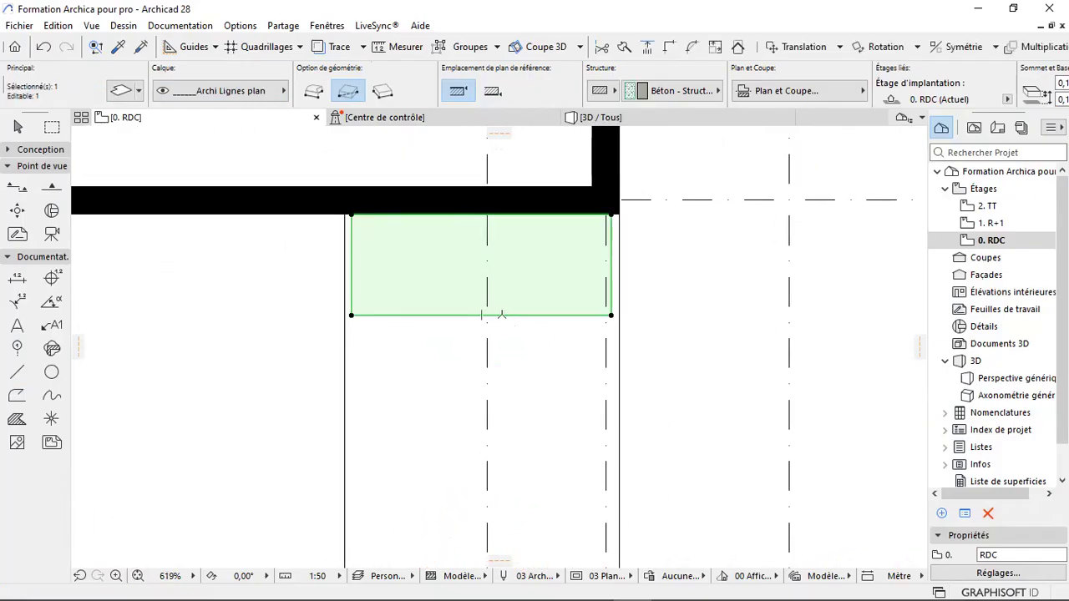
pyautogui.hotkey('ctrl', 't')
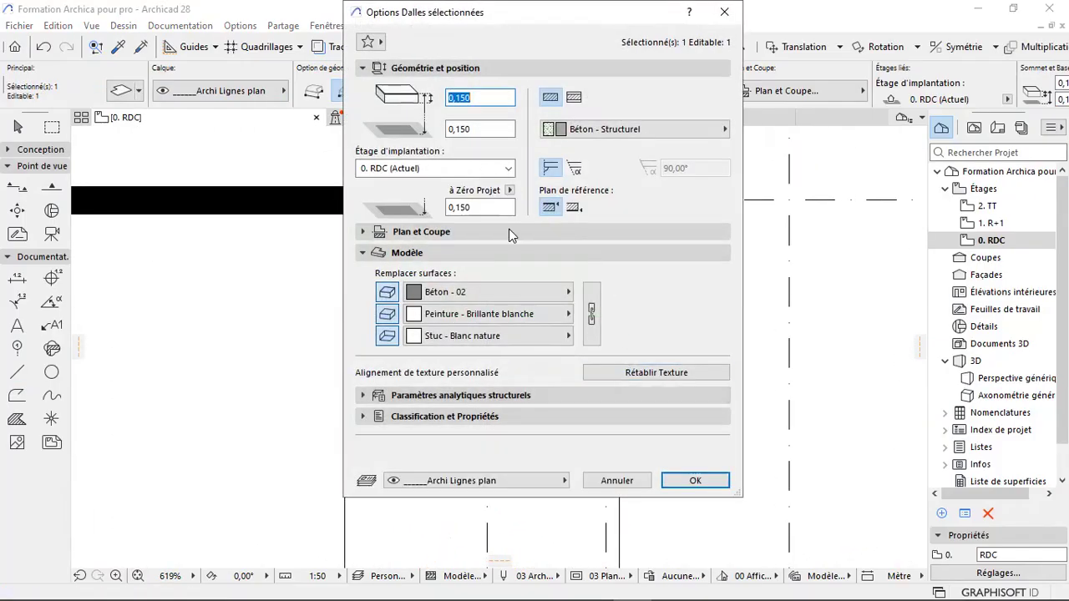
pyautogui.click(458, 232)
pyautogui.scroll(-3, 657, 287)
pyautogui.click(684, 272)
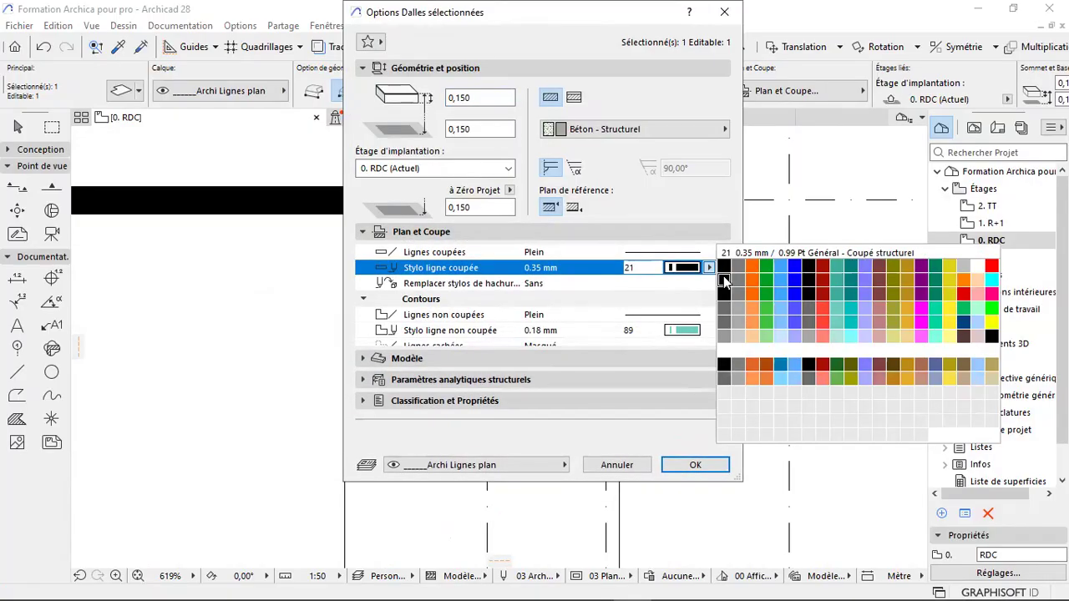
pyautogui.click(721, 276)
# - Set the small slab's uncut and hidden line pens to 21 and apply the settings
pyautogui.scroll(-2, 676, 304)
pyautogui.click(686, 284)
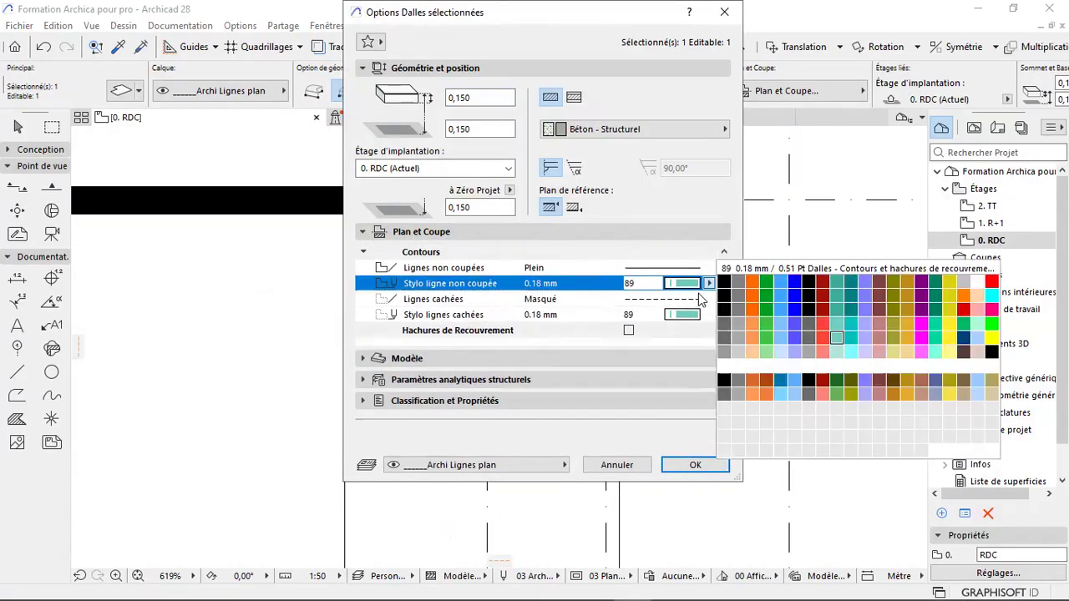
pyautogui.click(723, 297)
pyautogui.click(698, 314)
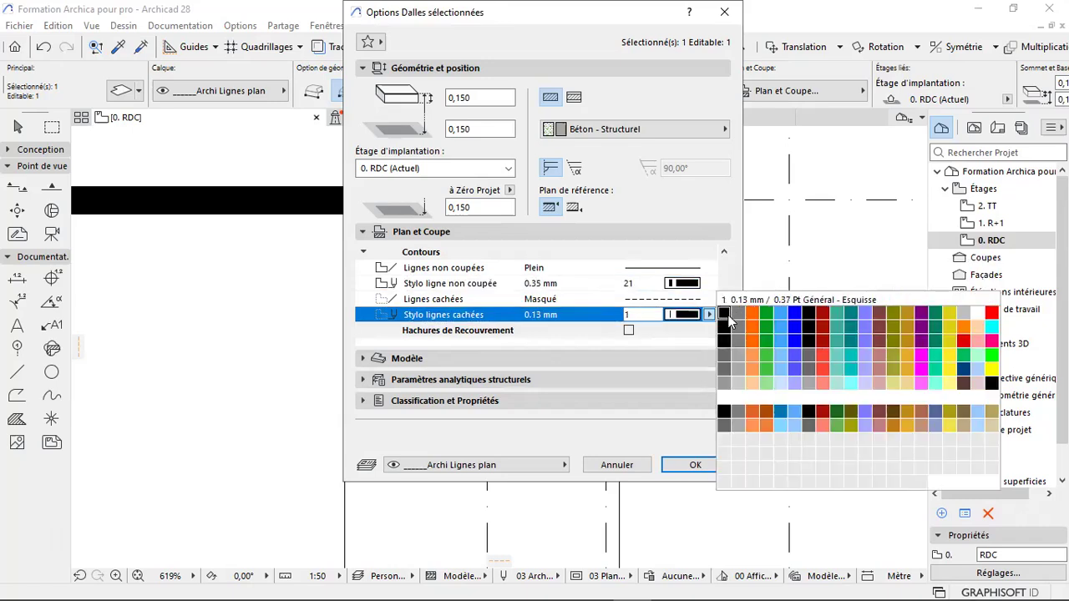
pyautogui.click(723, 327)
pyautogui.click(694, 465)
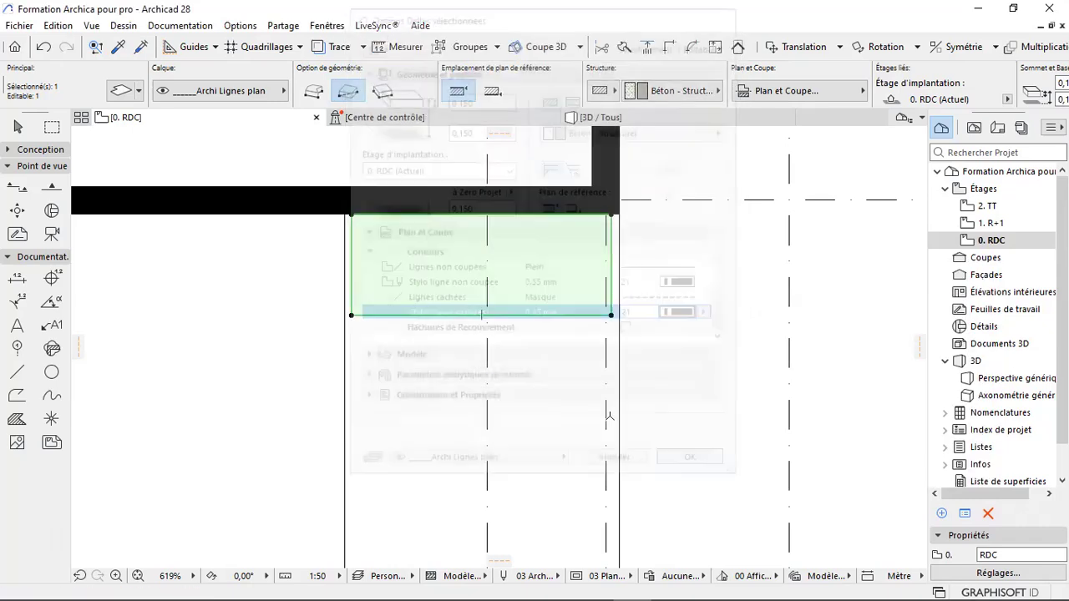
pyautogui.press('Escape')
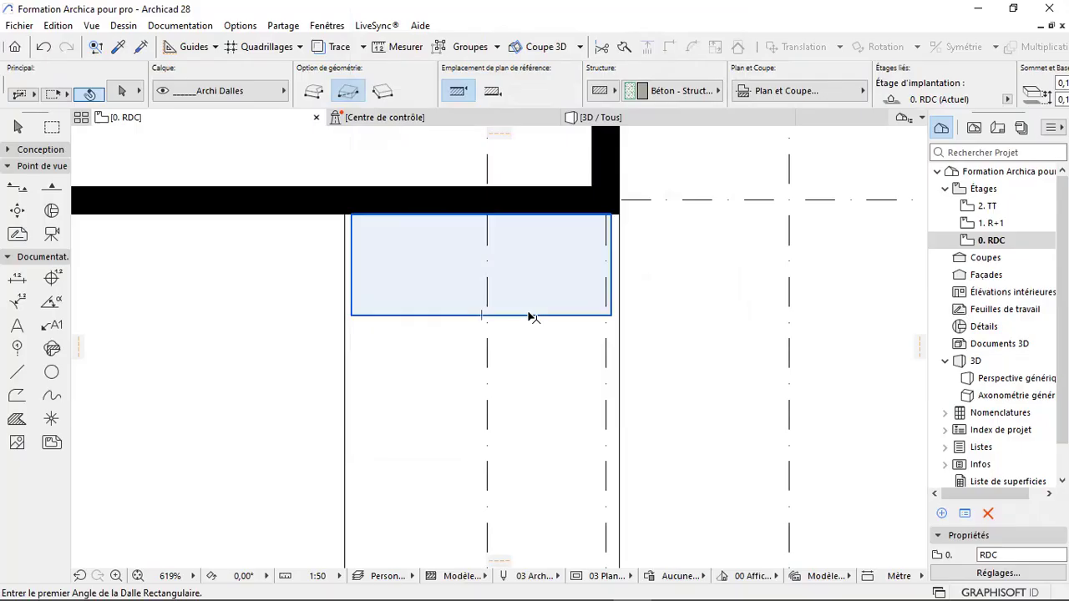
# - Select the small rectangular slab below the axis B wall
pyautogui.click(528, 314)
pyautogui.scroll(-4, 536, 317)
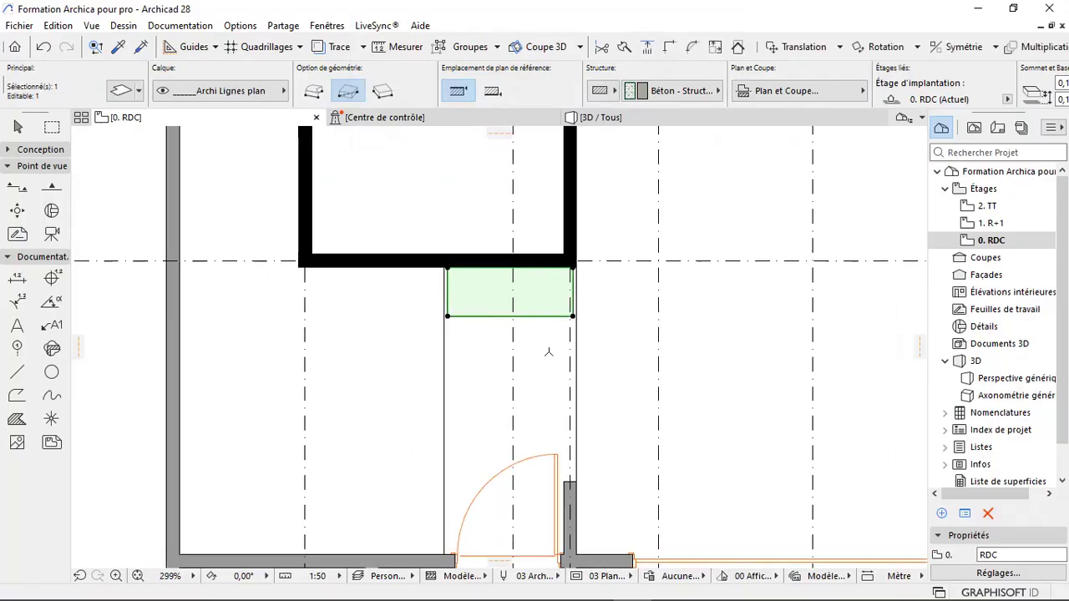
pyautogui.scroll(3, 543, 401)
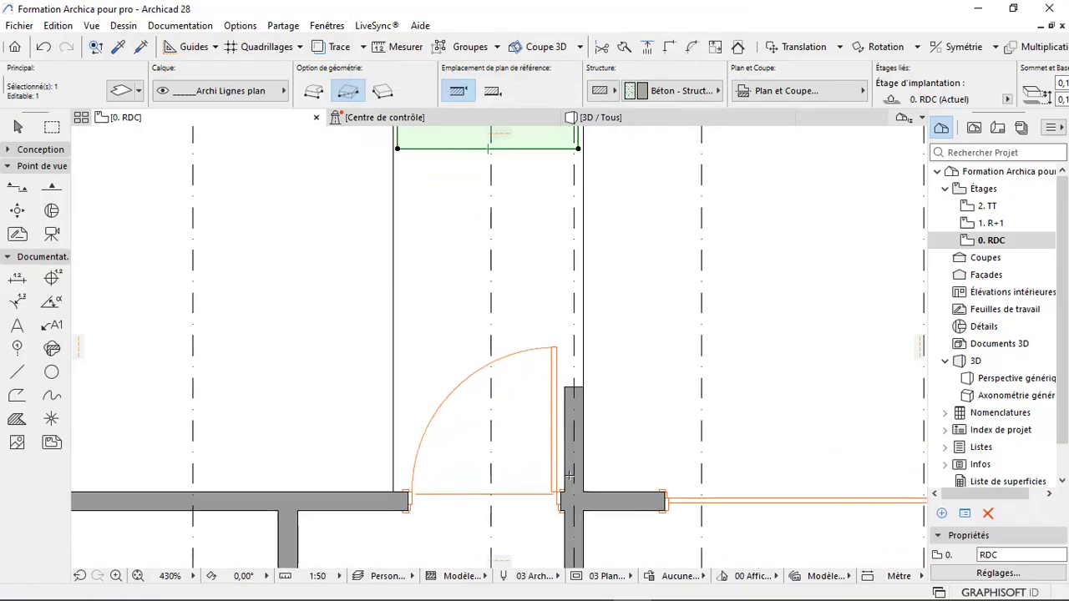
pyautogui.scroll(-2, 576, 497)
pyautogui.scroll(4, 561, 248)
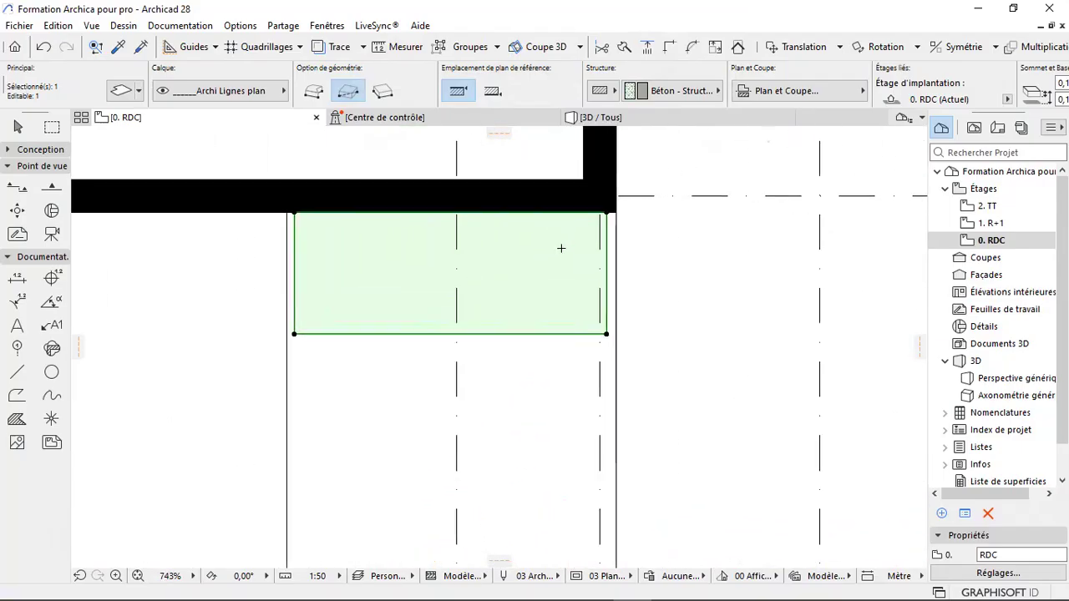
pyautogui.rightClick(538, 373)
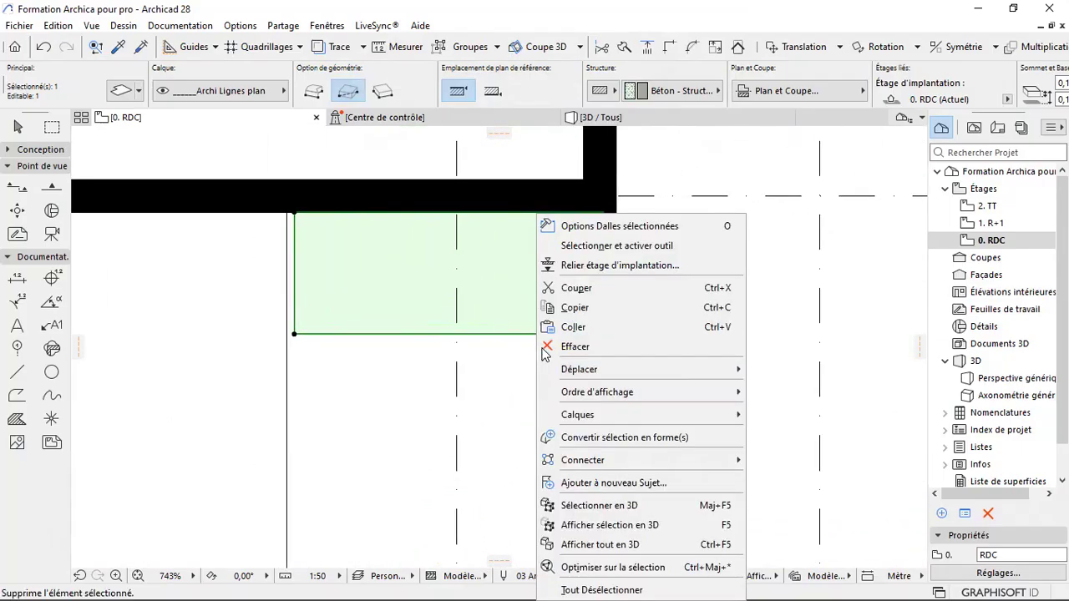
pyautogui.moveTo(604, 370)
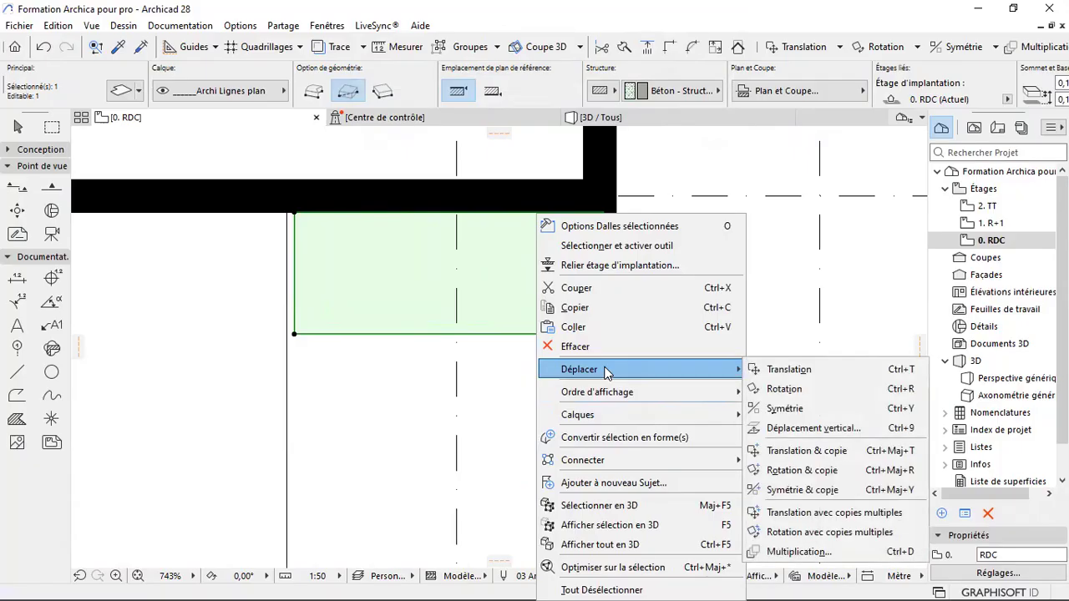
pyautogui.click(819, 555)
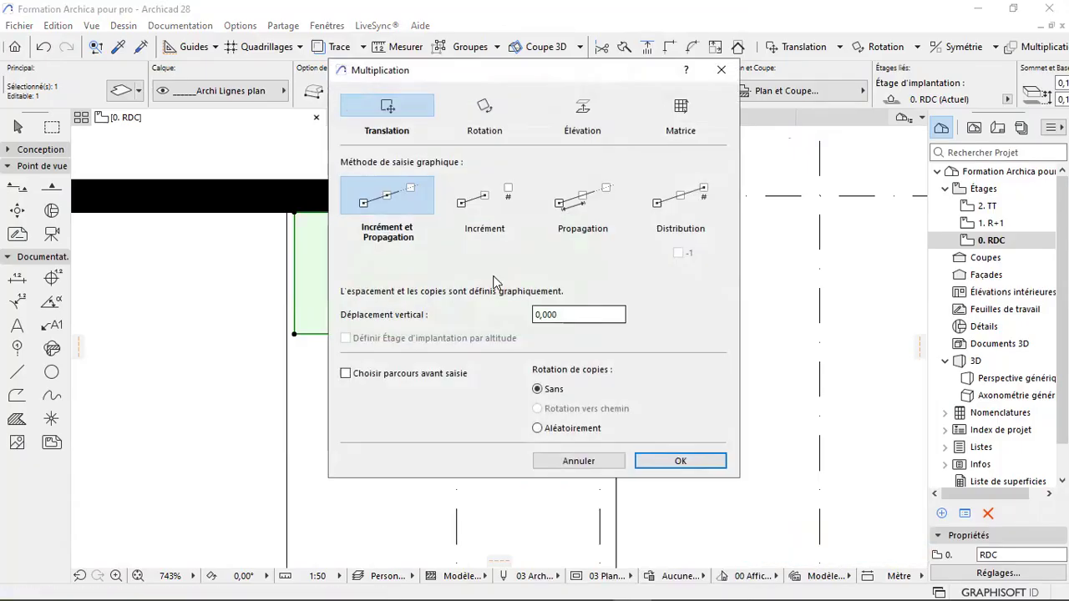
pyautogui.click(576, 197)
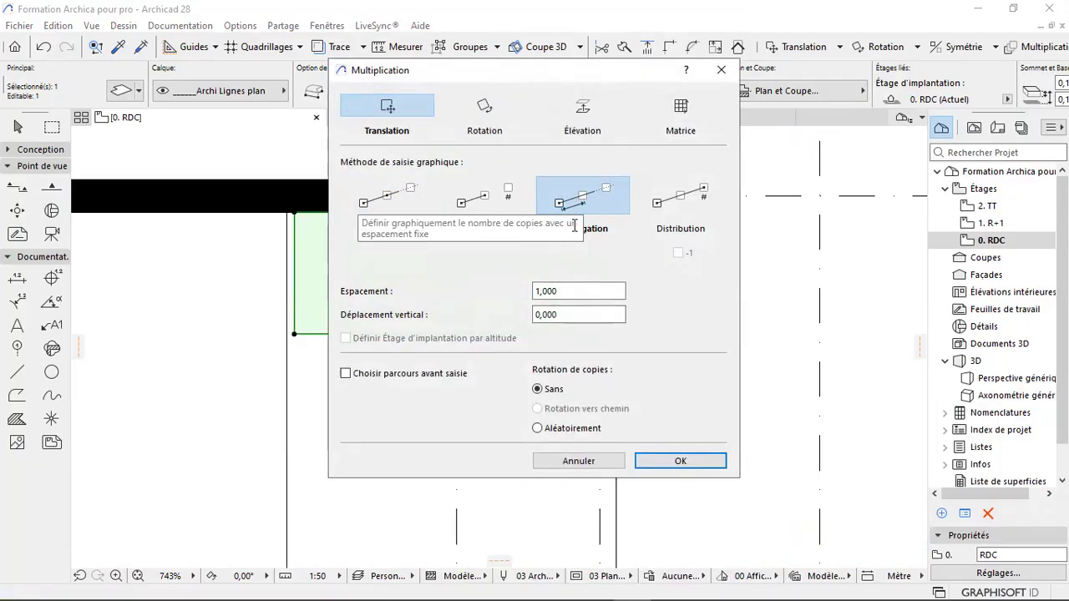
pyautogui.click(681, 197)
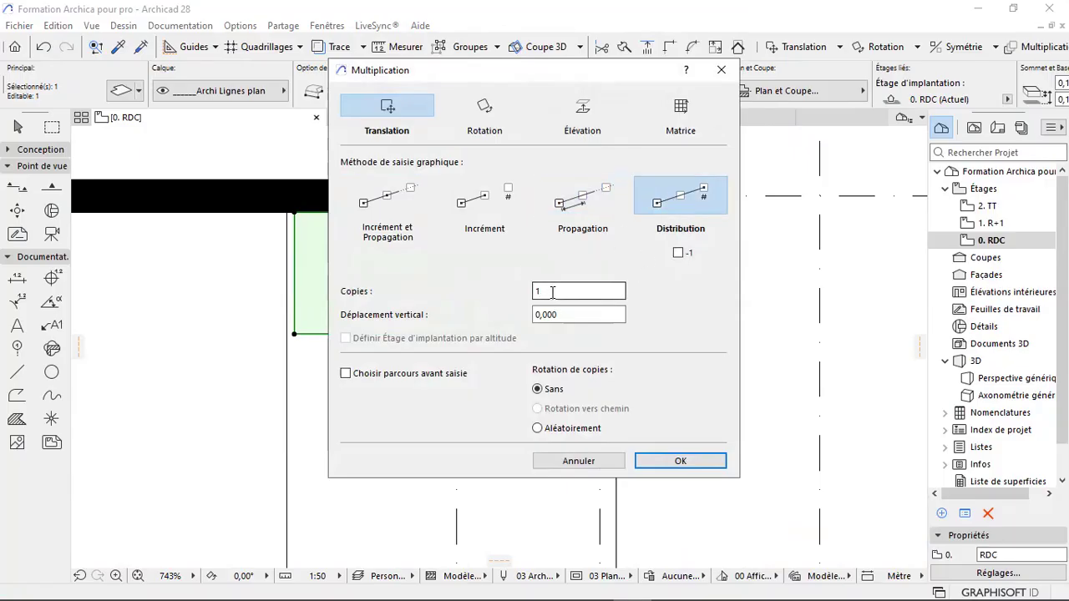
pyautogui.click(570, 213)
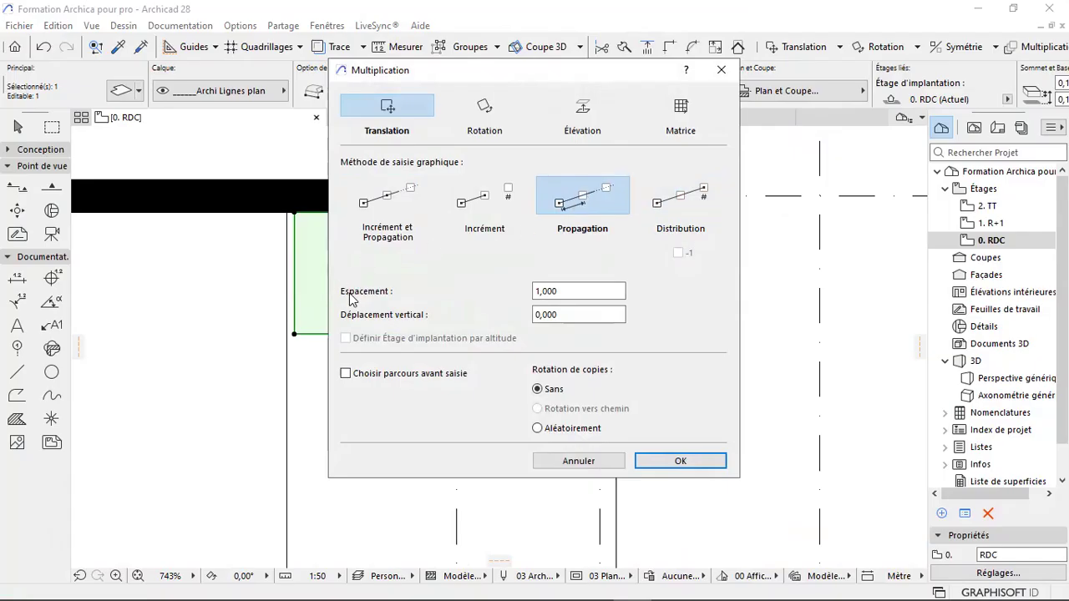
pyautogui.click(721, 69)
# - Measure the short side of the small slab between its two corners nearest the plan line
pyautogui.scroll(2, 605, 173)
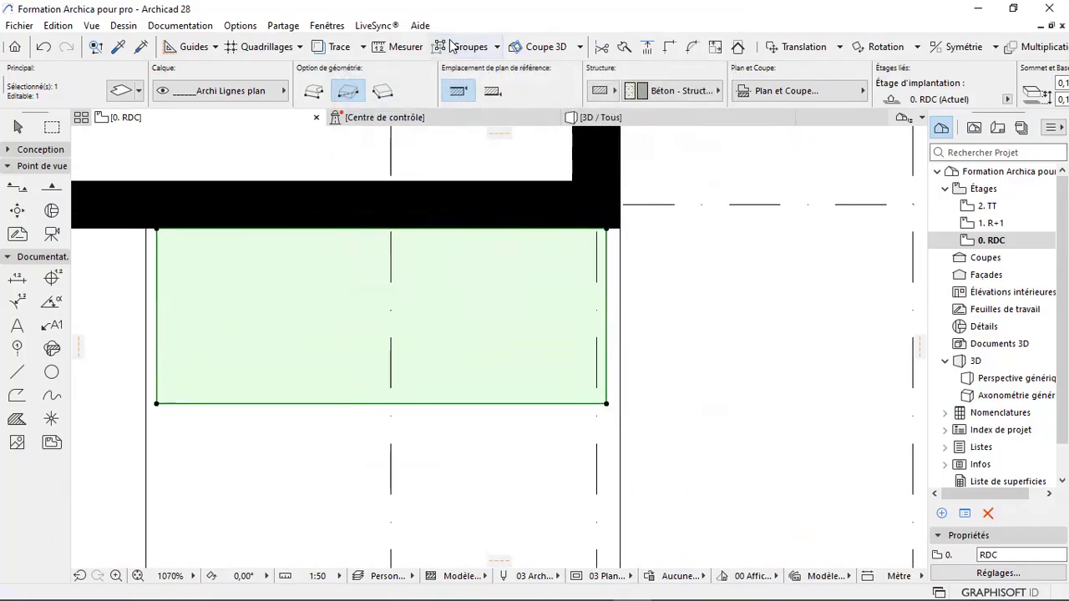
pyautogui.click(399, 47)
pyautogui.click(620, 405)
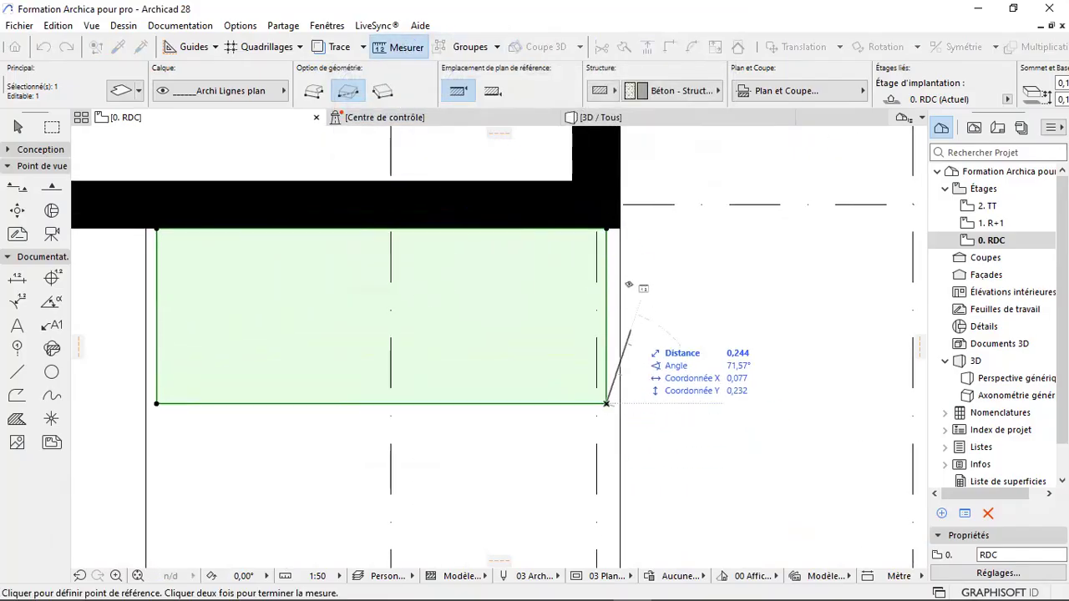
pyautogui.click(606, 228)
pyautogui.press('Escape')
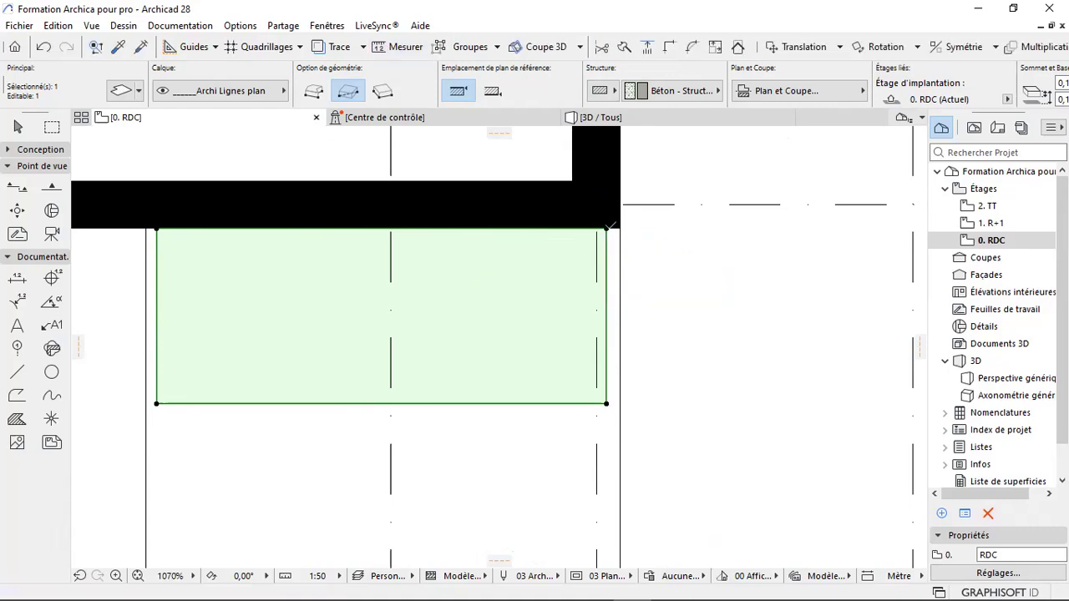
# - Set up a translation Multiplication of the selected slab using the Propagation method with a spacing of 0.65 m
pyautogui.rightClick(461, 447)
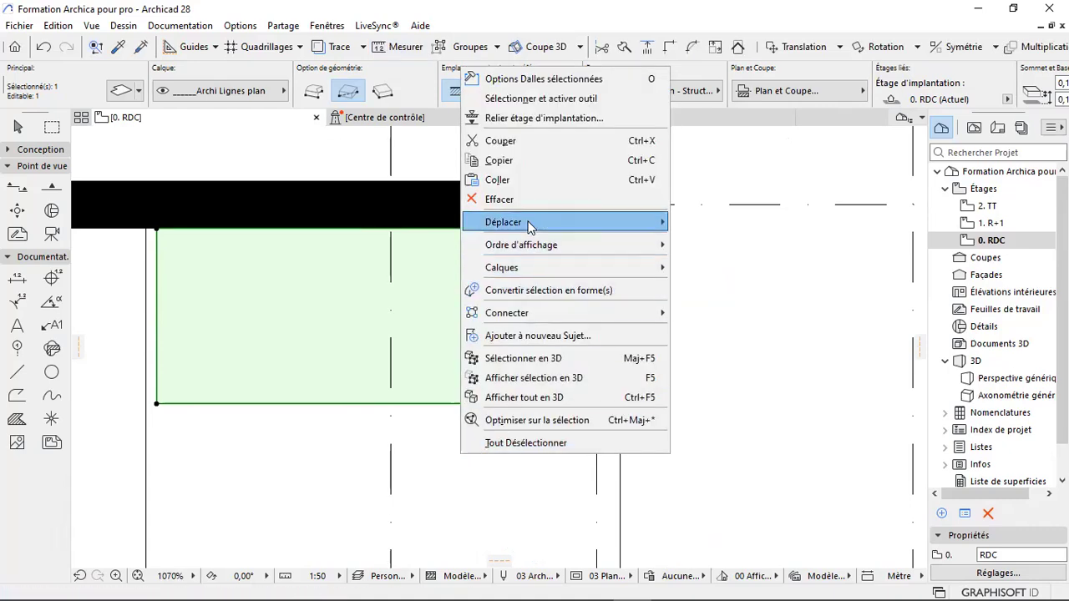
pyautogui.moveTo(528, 225)
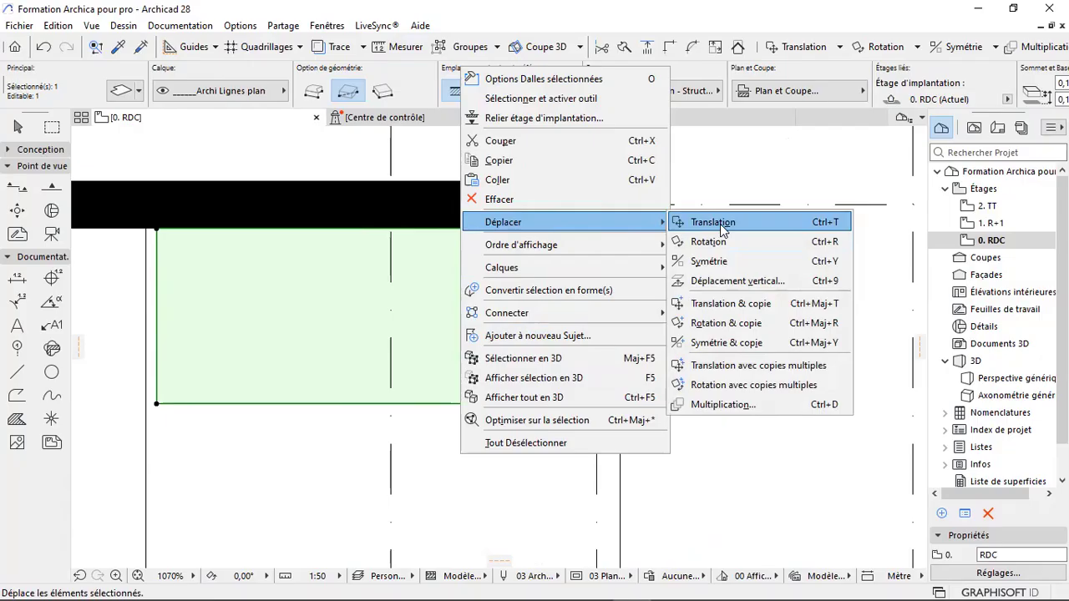
pyautogui.click(746, 407)
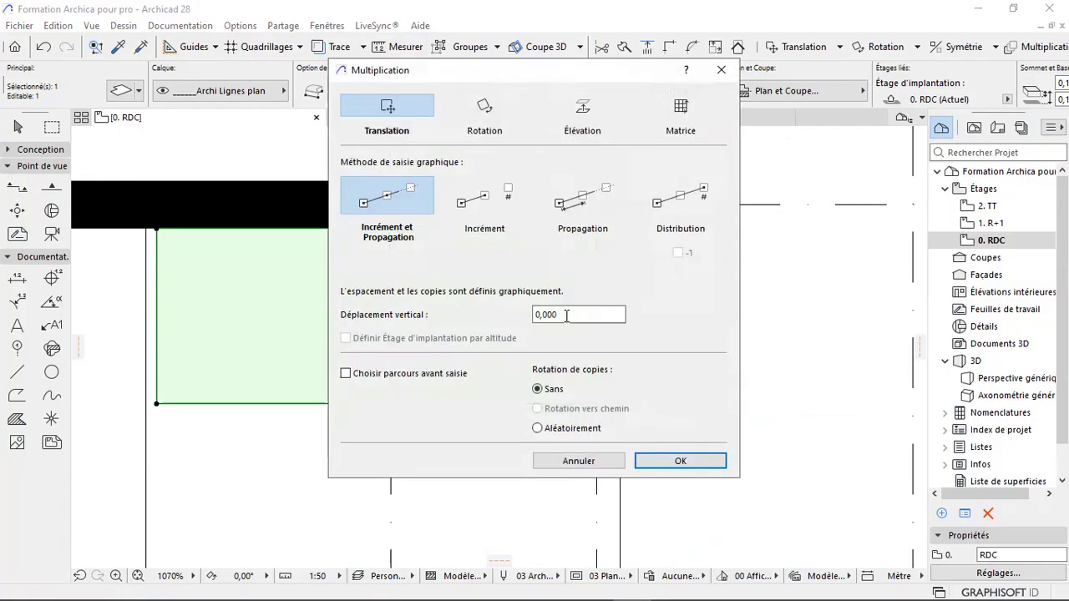
pyautogui.click(587, 219)
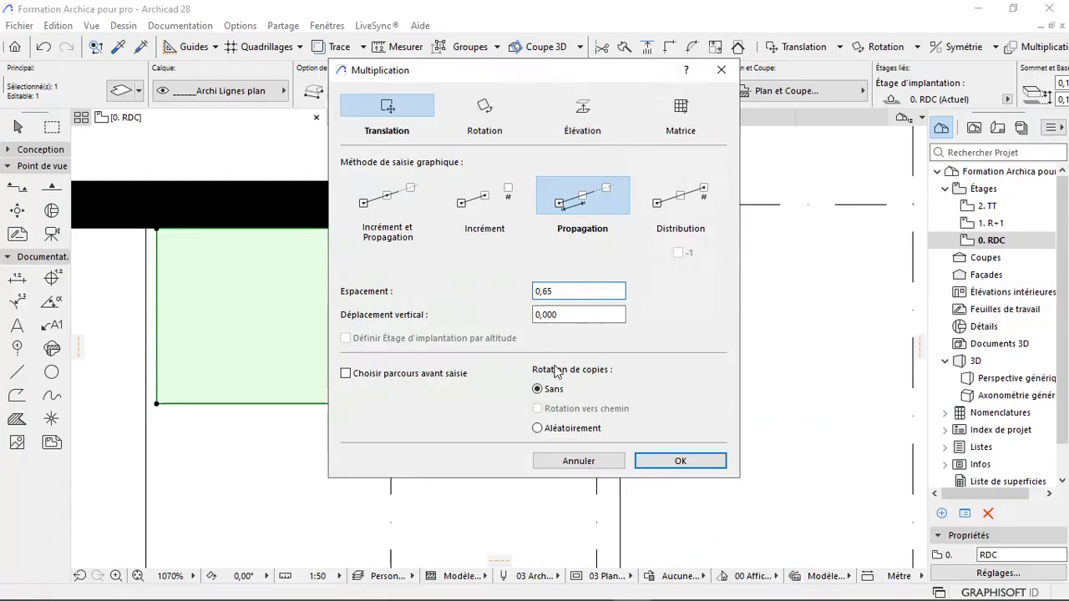
pyautogui.click(659, 460)
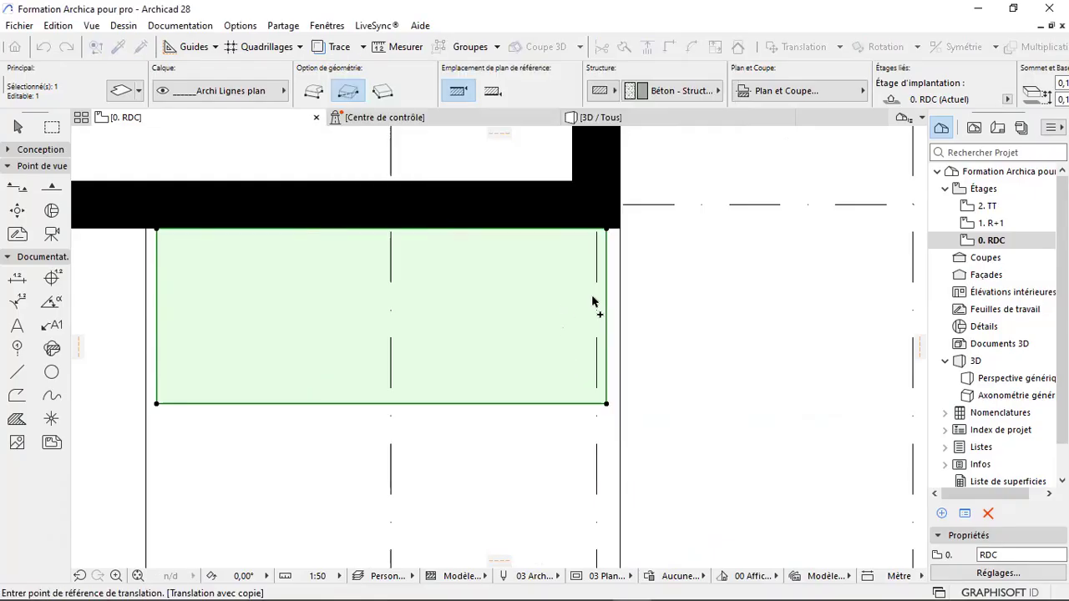
# - Place four copies of the slab from its corner at the axis B wall down to the entrance door wall
pyautogui.click(607, 230)
pyautogui.scroll(-4, 608, 230)
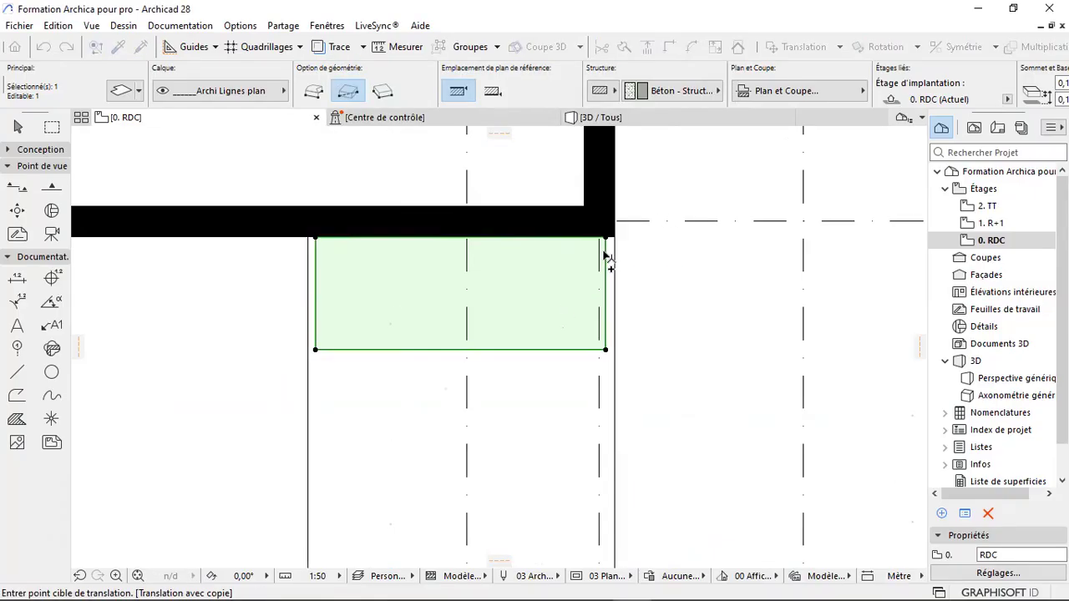
pyautogui.scroll(2, 603, 422)
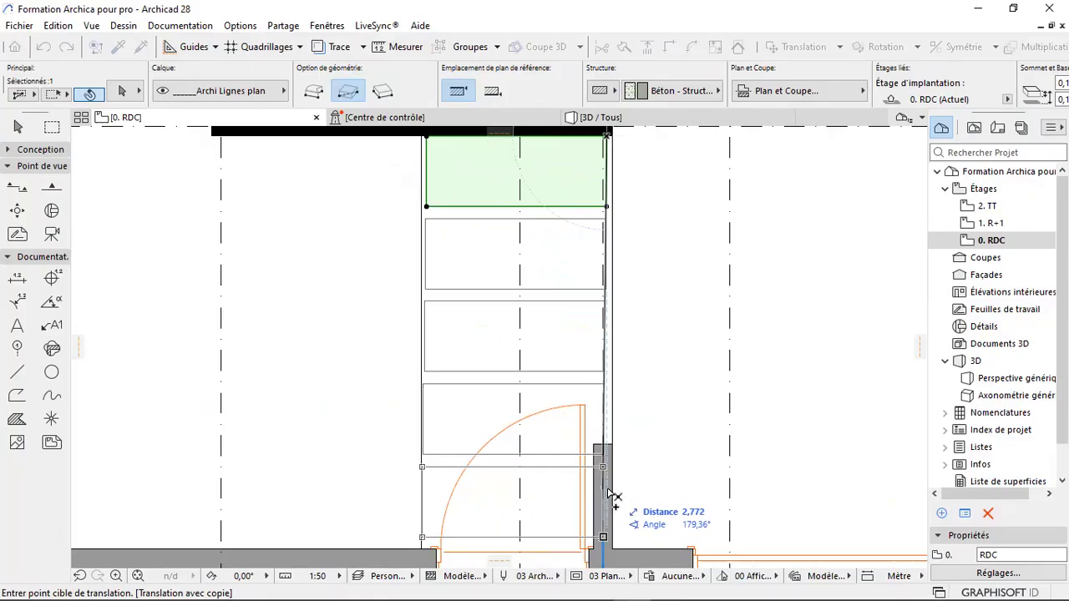
pyautogui.scroll(-2, 597, 472)
pyautogui.scroll(2, 593, 471)
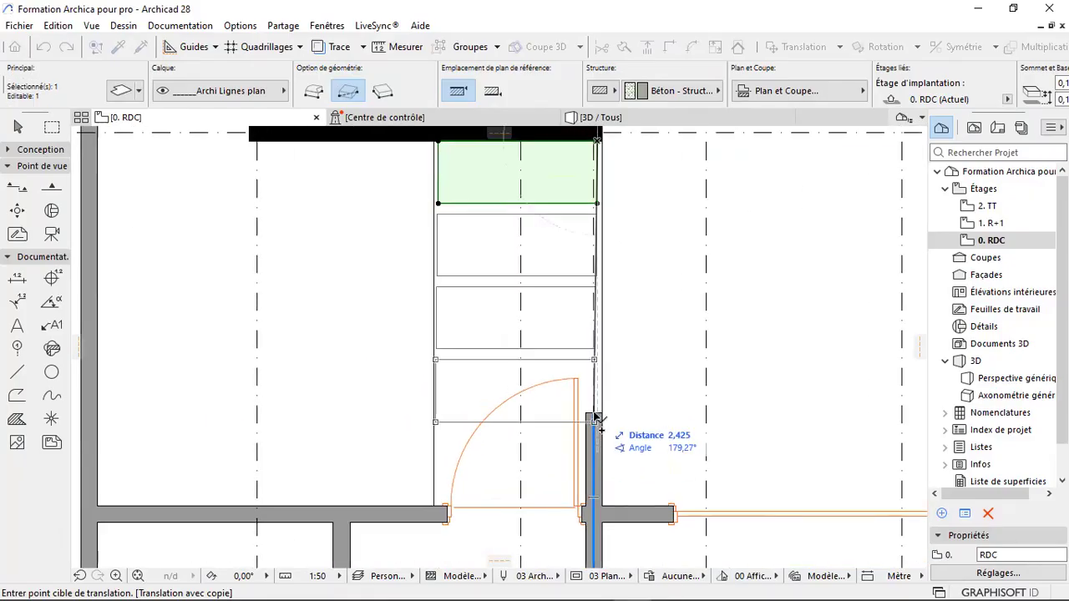
pyautogui.scroll(1, 599, 400)
pyautogui.scroll(-3, 608, 402)
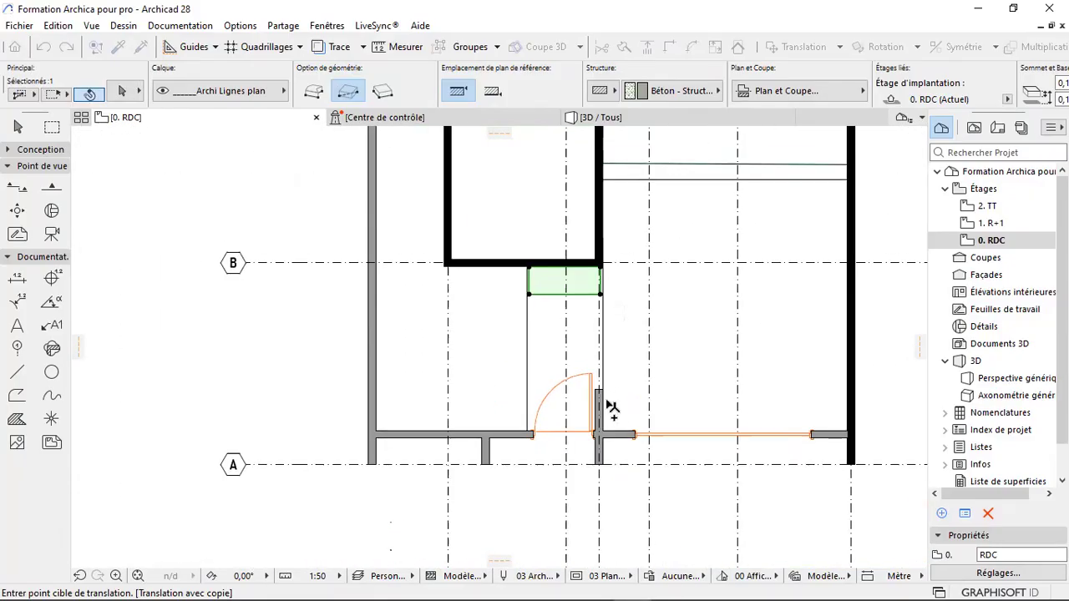
pyautogui.click(611, 431)
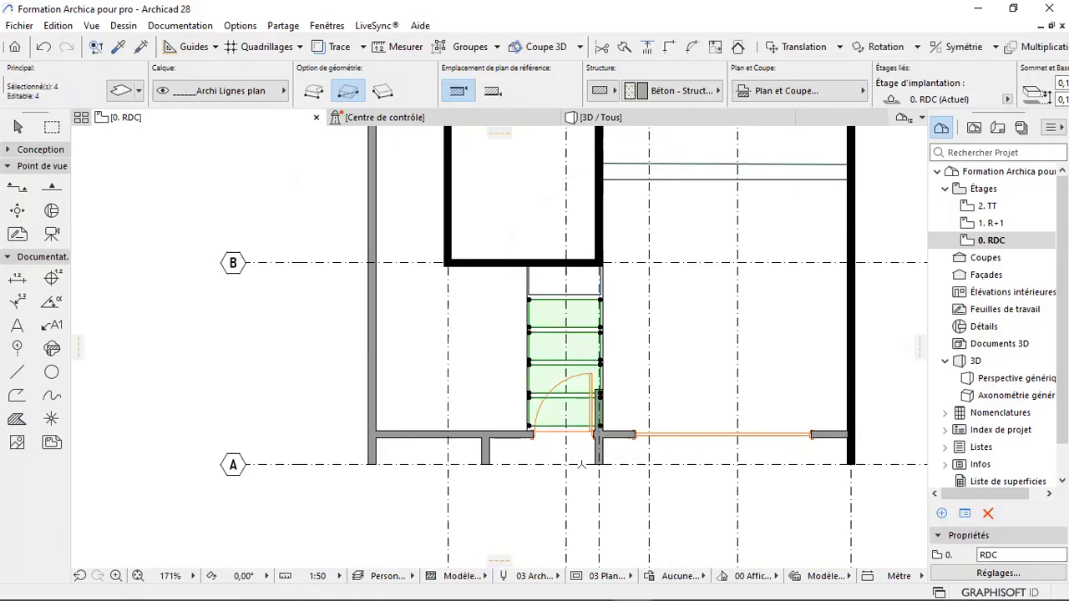
pyautogui.press('Escape')
# - Examine the row of small entrance slabs in plan and then in the 3D perspective
pyautogui.scroll(5, 612, 378)
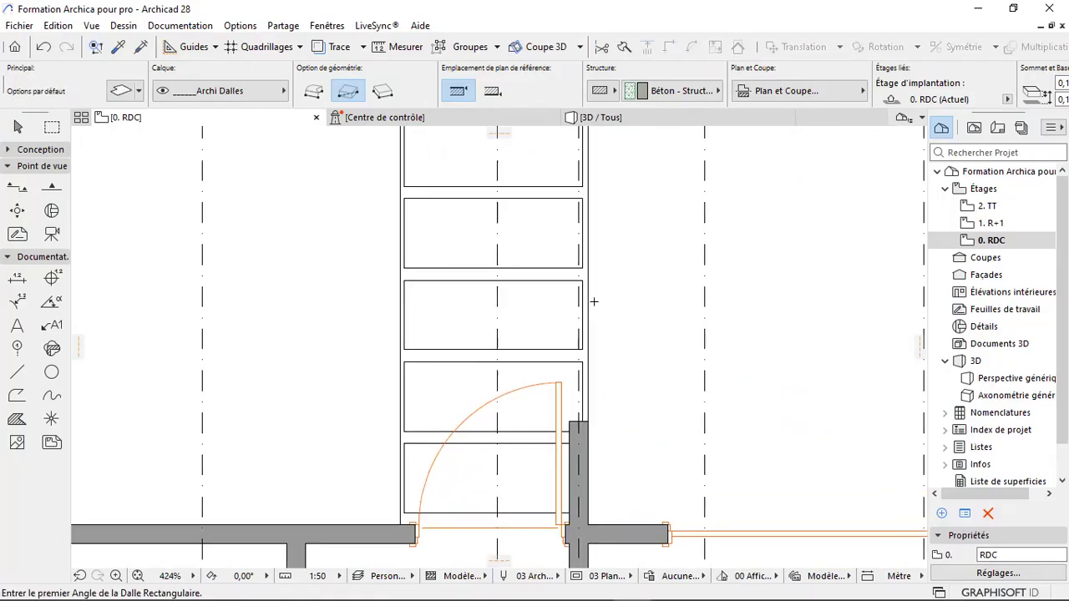
pyautogui.scroll(-3, 493, 351)
pyautogui.scroll(-1, 493, 355)
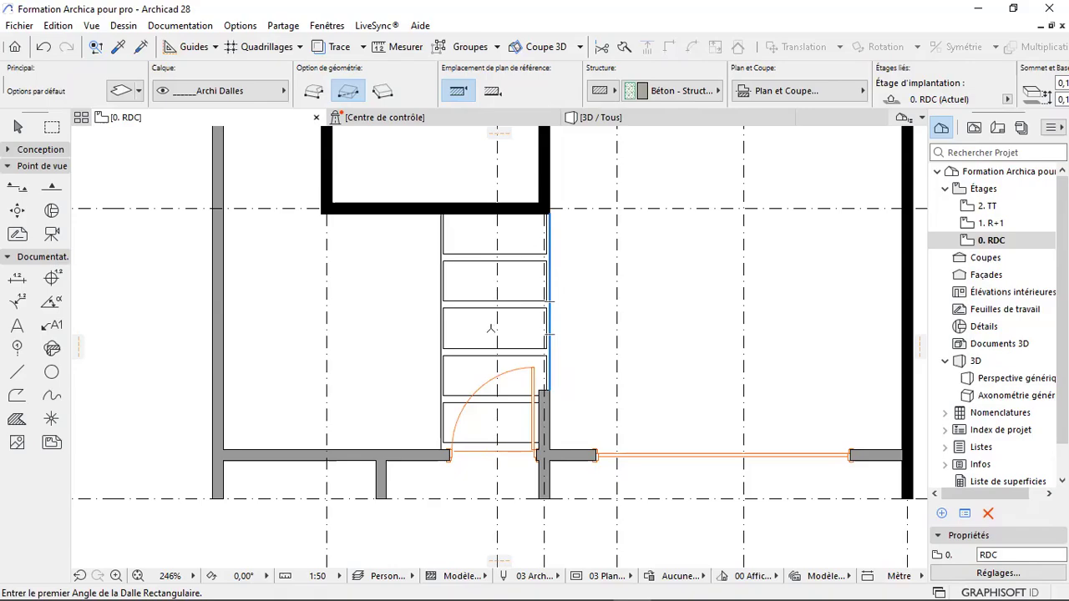
pyautogui.click(646, 116)
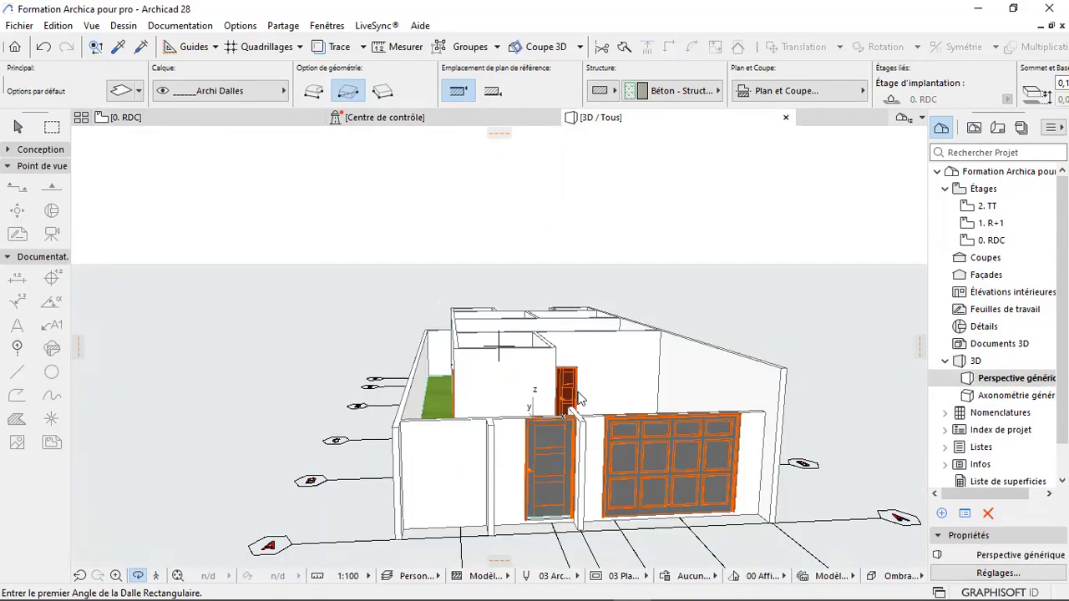
pyautogui.scroll(3, 575, 397)
pyautogui.keyDown('shift'); pyautogui.moveTo(545, 389); pyautogui.dragTo(518, 373, button='middle'); pyautogui.keyUp('shift')
pyautogui.scroll(5, 559, 470)
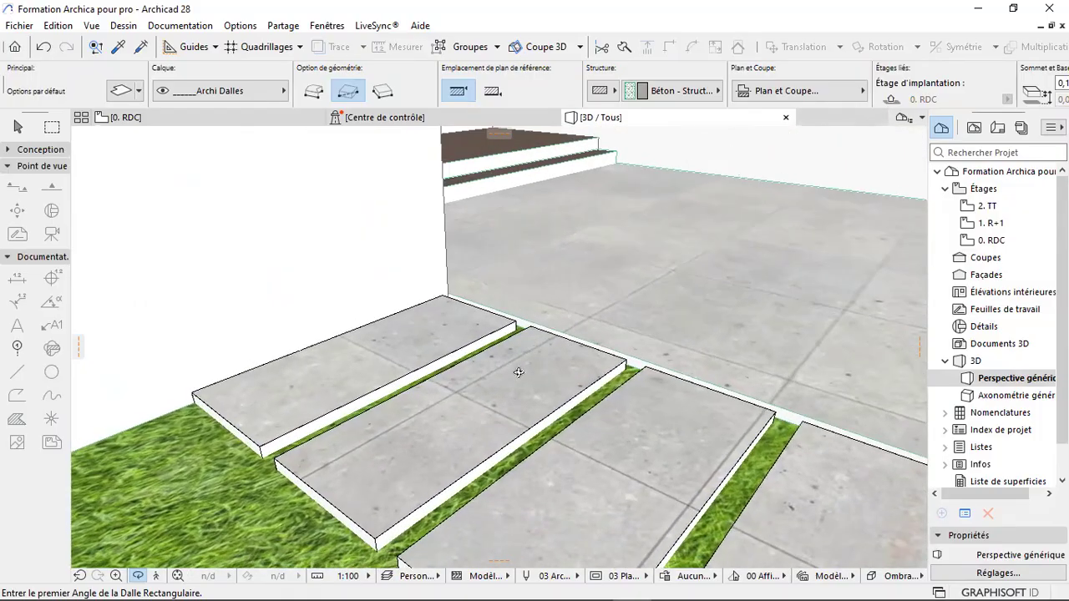
pyautogui.scroll(-8, 530, 389)
pyautogui.keyDown('shift'); pyautogui.moveTo(437, 398); pyautogui.dragTo(391, 426, button='middle'); pyautogui.keyUp('shift')
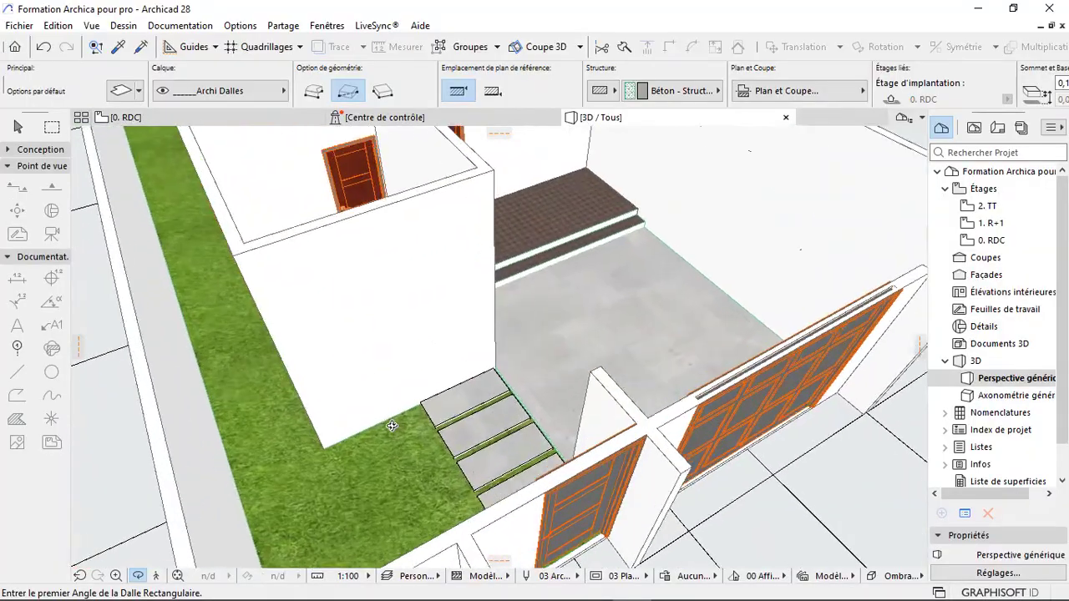
# - Copy the first stepping slab at the axis B wall sideways along that wall, leaving a narrow gap beside the existing row
pyautogui.keyDown('shift'); pyautogui.moveTo(365, 466); pyautogui.dragTo(289, 435, button='middle'); pyautogui.keyUp('shift')
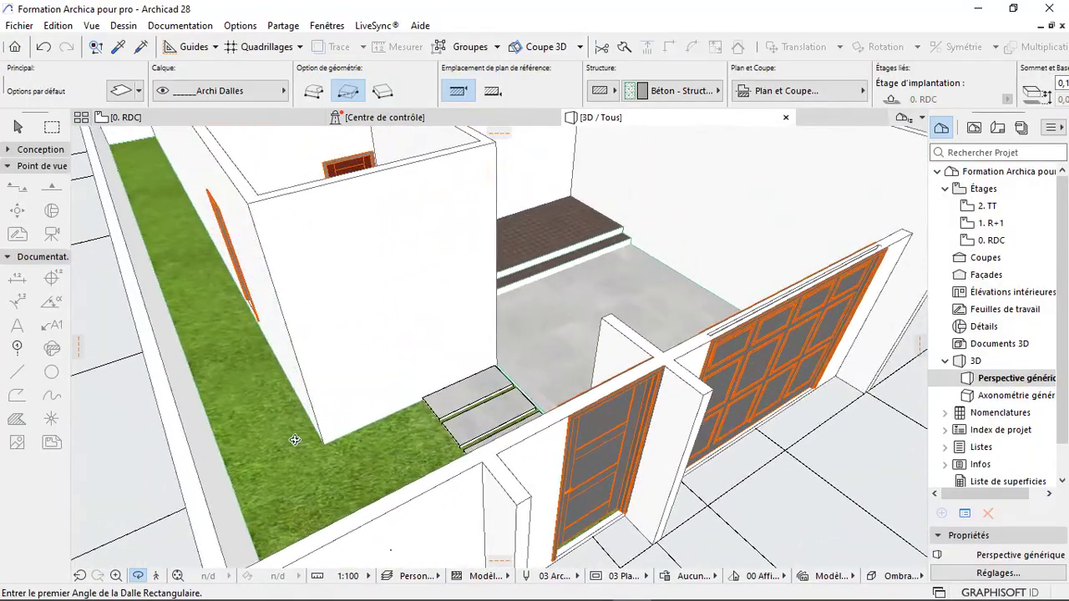
pyautogui.click(241, 120)
pyautogui.scroll(-5, 313, 417)
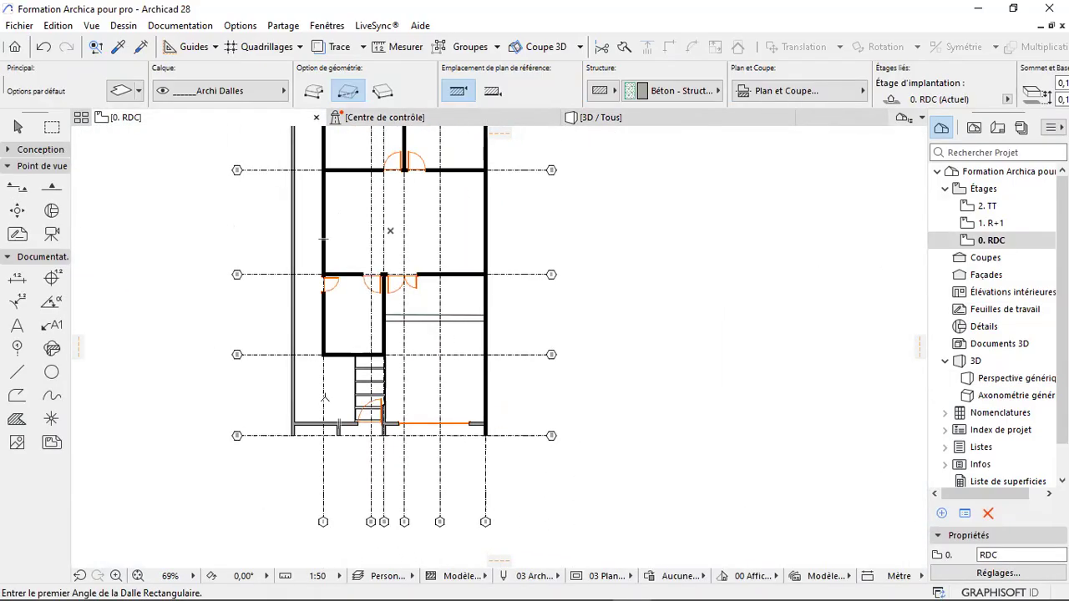
pyautogui.scroll(3, 324, 356)
pyautogui.scroll(-3, 327, 364)
pyautogui.scroll(2, 325, 230)
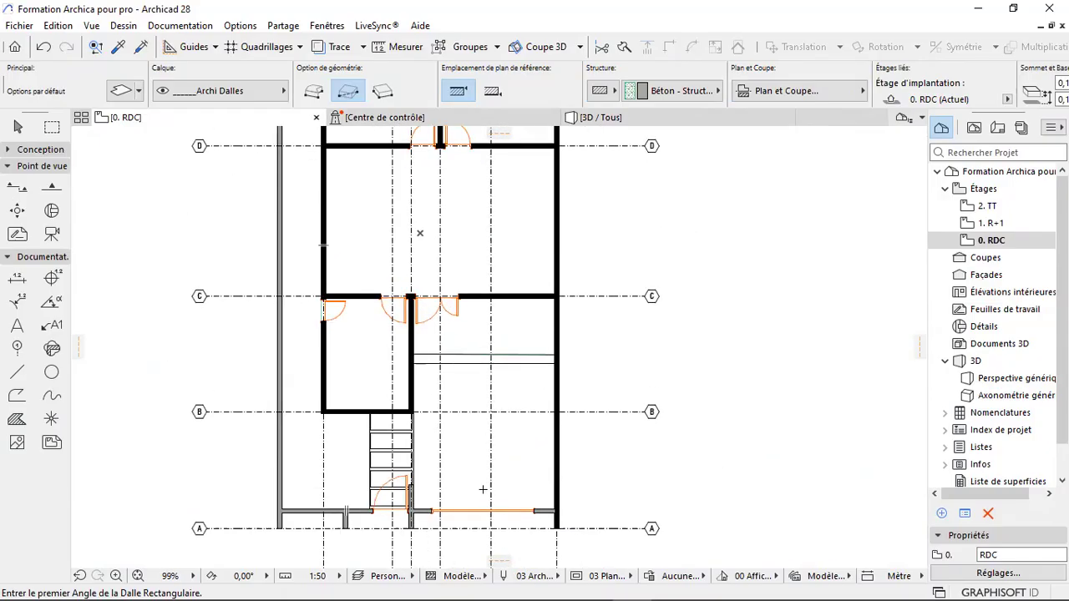
pyautogui.scroll(2, 471, 466)
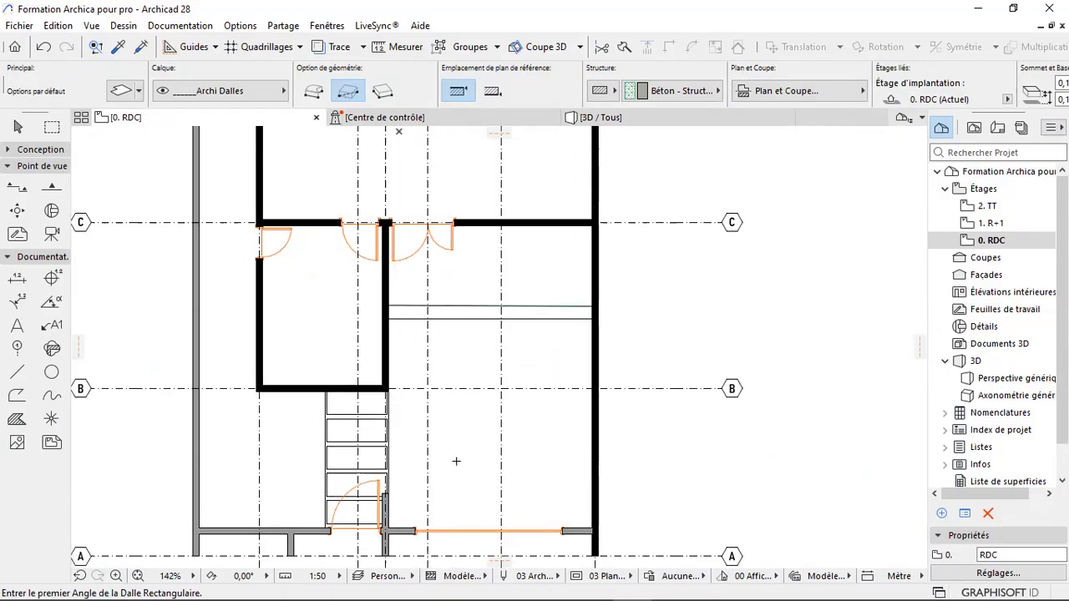
pyautogui.scroll(4, 273, 375)
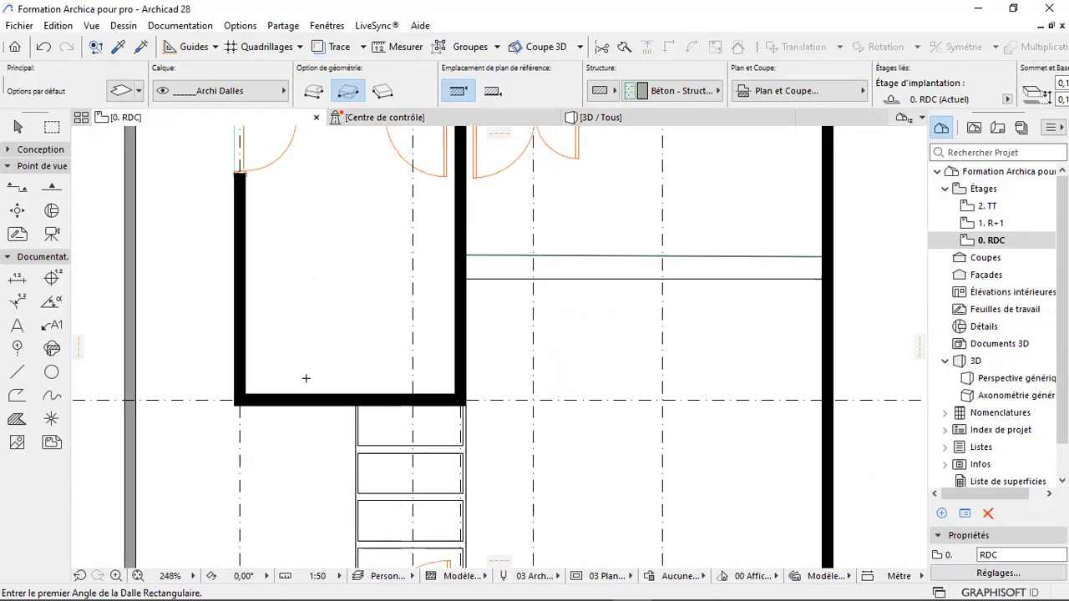
pyautogui.keyDown('shift'); pyautogui.click(429, 461); pyautogui.keyUp('shift')
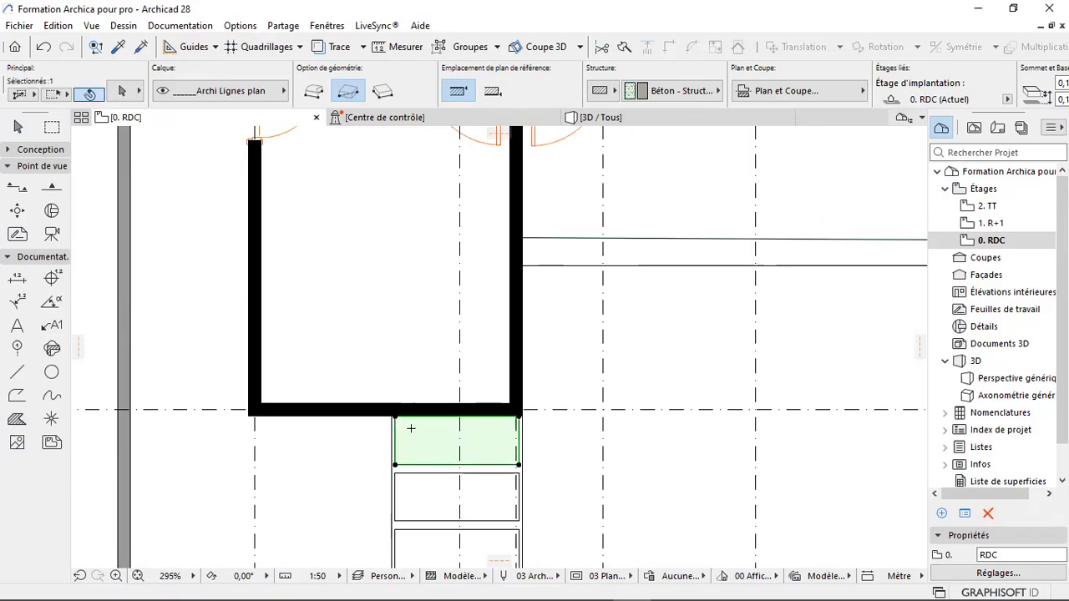
pyautogui.scroll(3, 382, 432)
pyautogui.hotkey('ctrl', 'd')
pyautogui.press('ctrl')
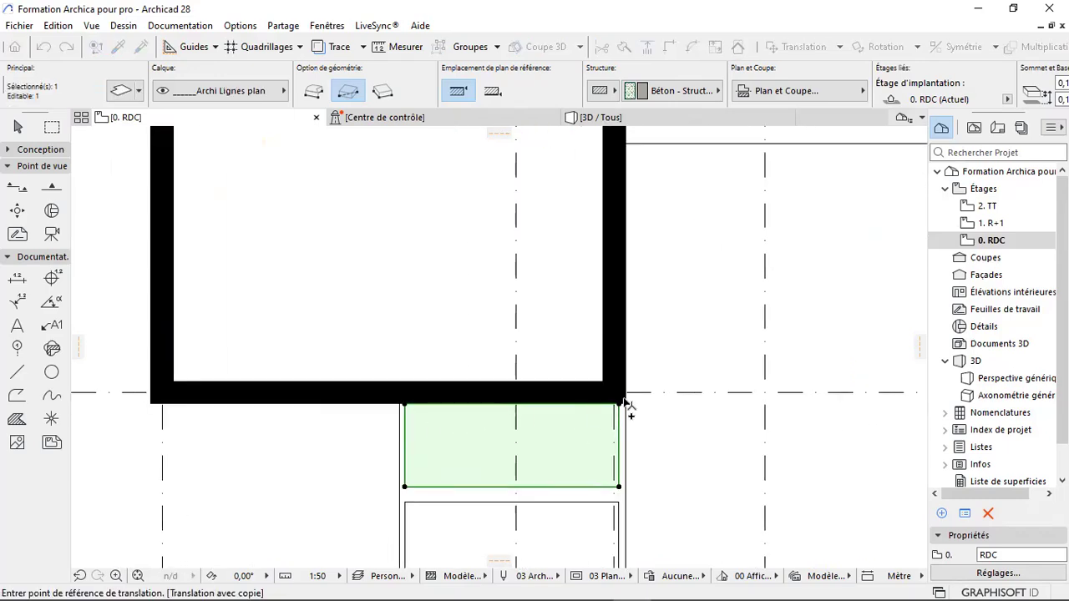
pyautogui.scroll(3, 619, 417)
pyautogui.click(613, 410)
pyautogui.scroll(-4, 625, 413)
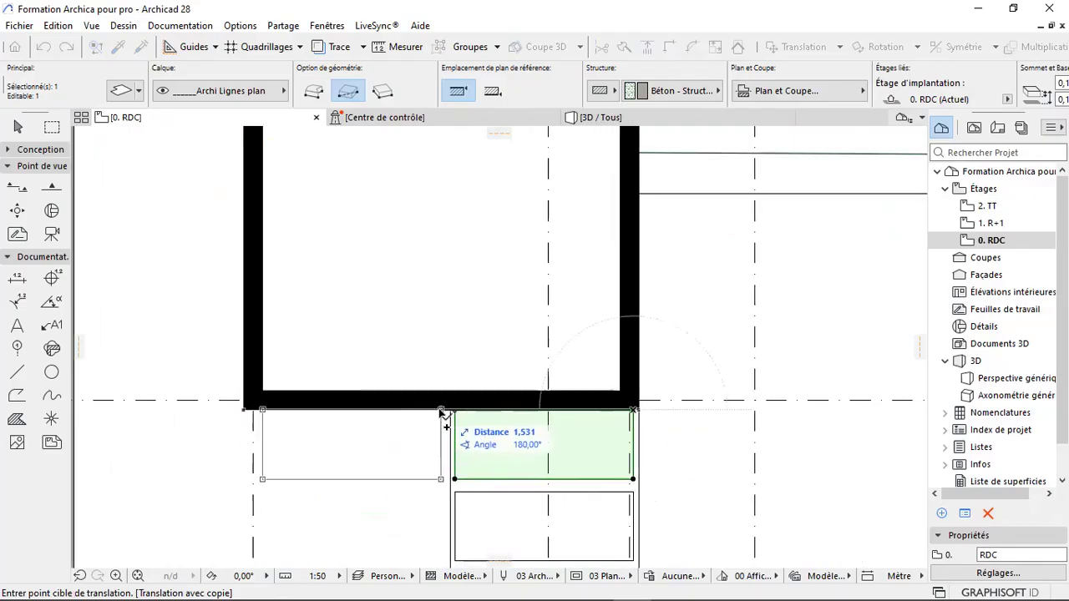
pyautogui.click(446, 410)
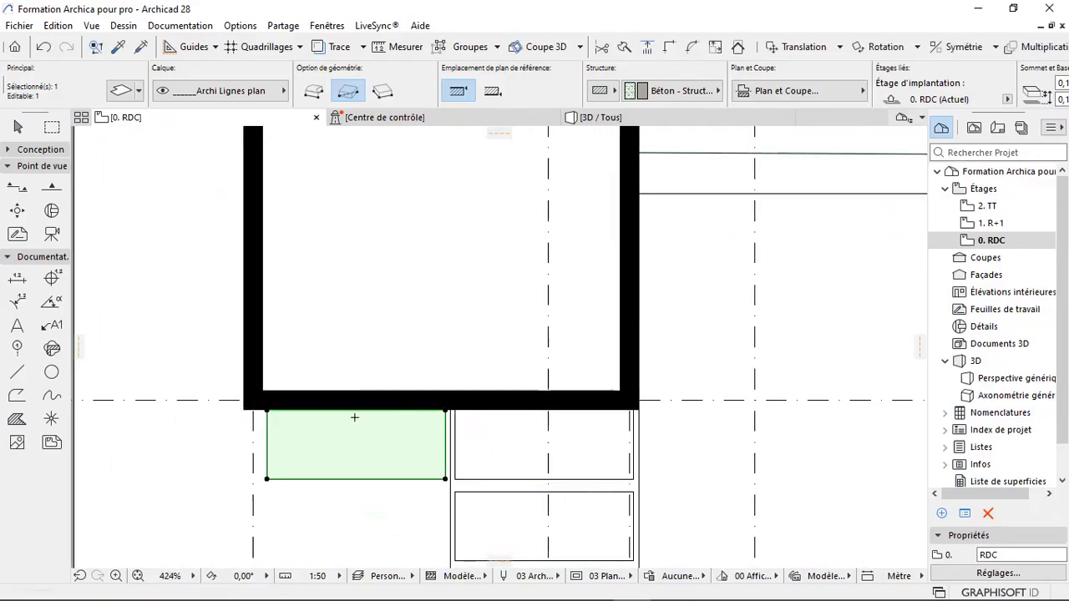
# - Extend the copied slab's outer short edge to the vertical axis line at the corner of the house wall
pyautogui.scroll(3, 247, 434)
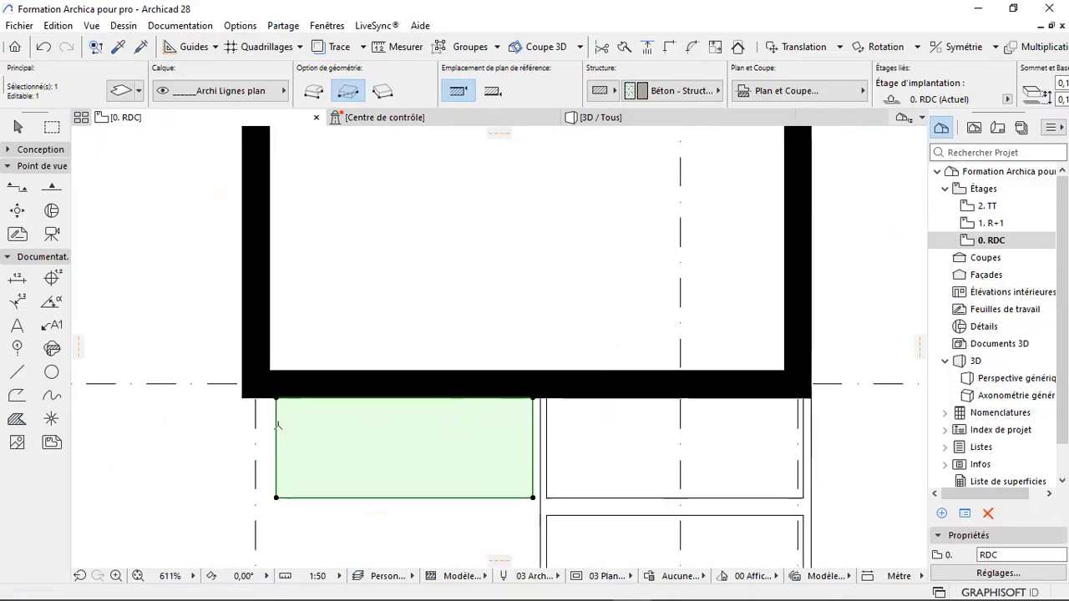
pyautogui.click(276, 428)
pyautogui.scroll(-2, 271, 423)
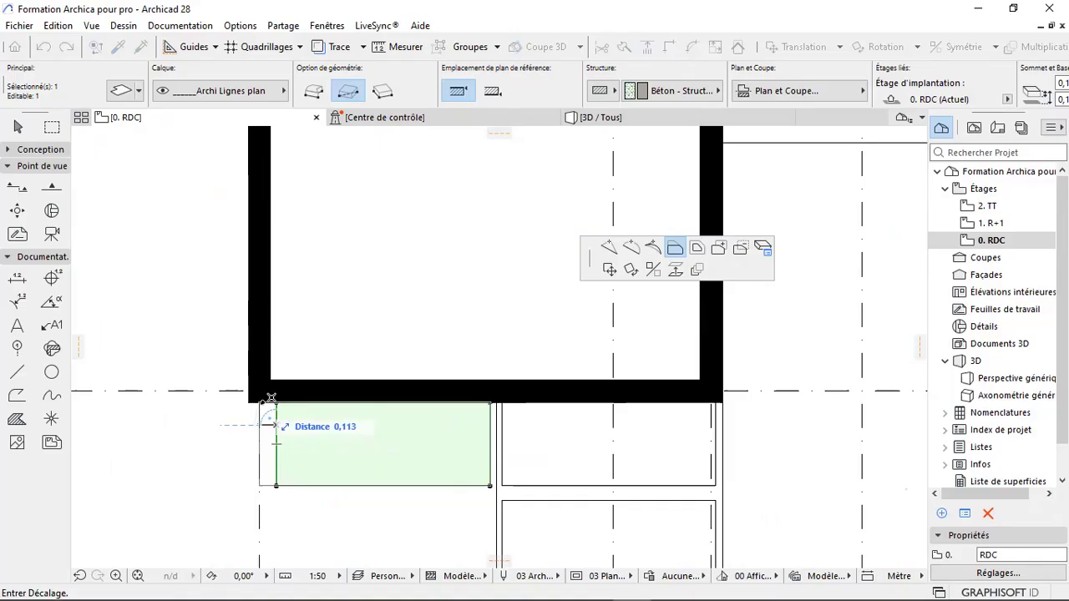
pyautogui.click(271, 395)
pyautogui.scroll(-3, 370, 432)
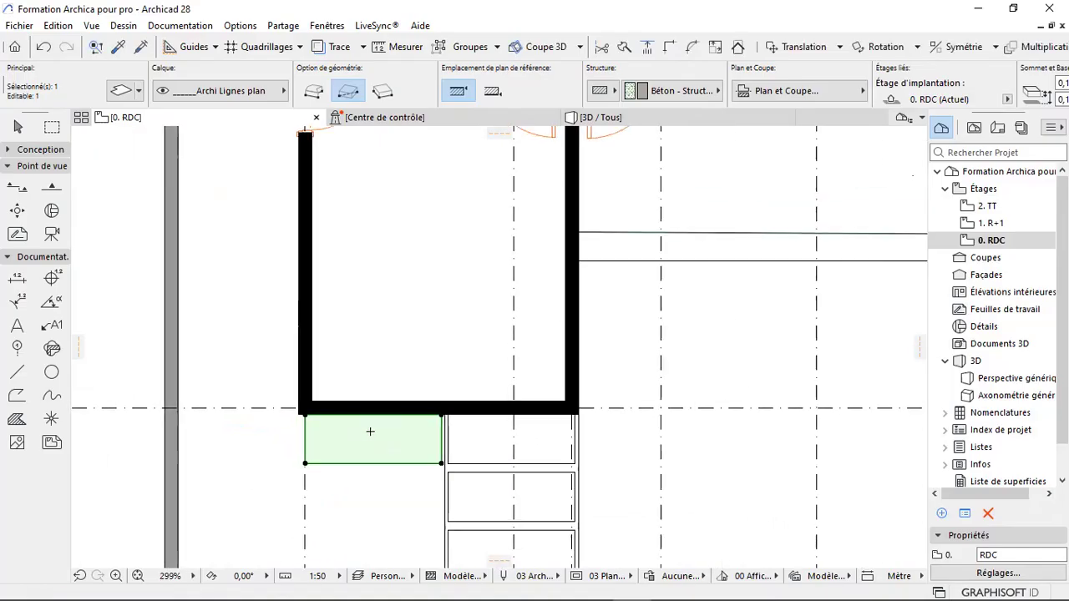
# - Copy the extended slab into the side passage with its upper corner on the outer corner of the house wall
pyautogui.hotkey('ctrl', 'd')
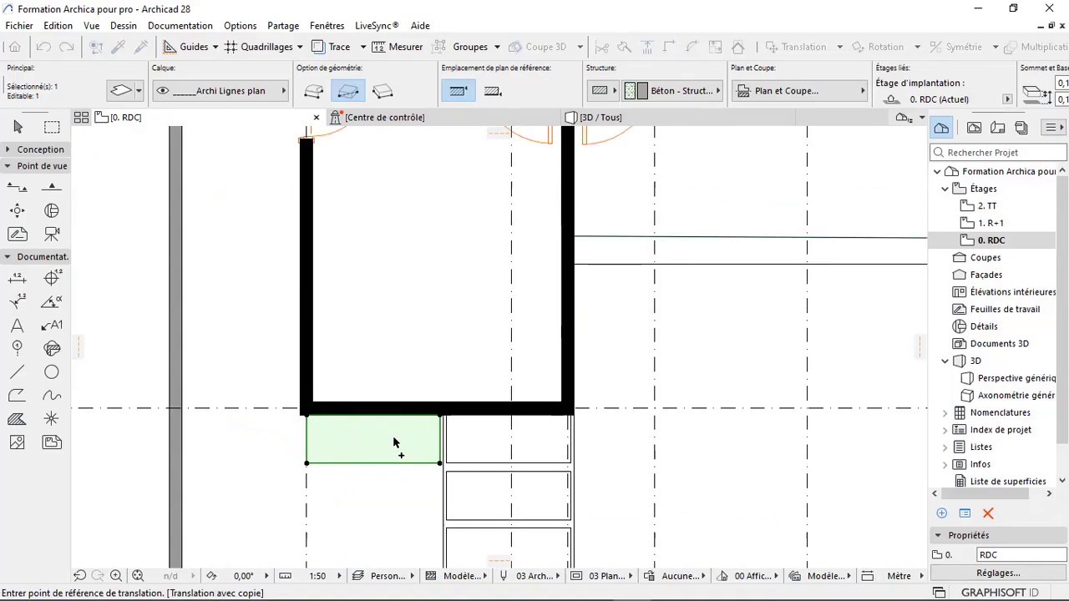
pyautogui.scroll(-1, 424, 468)
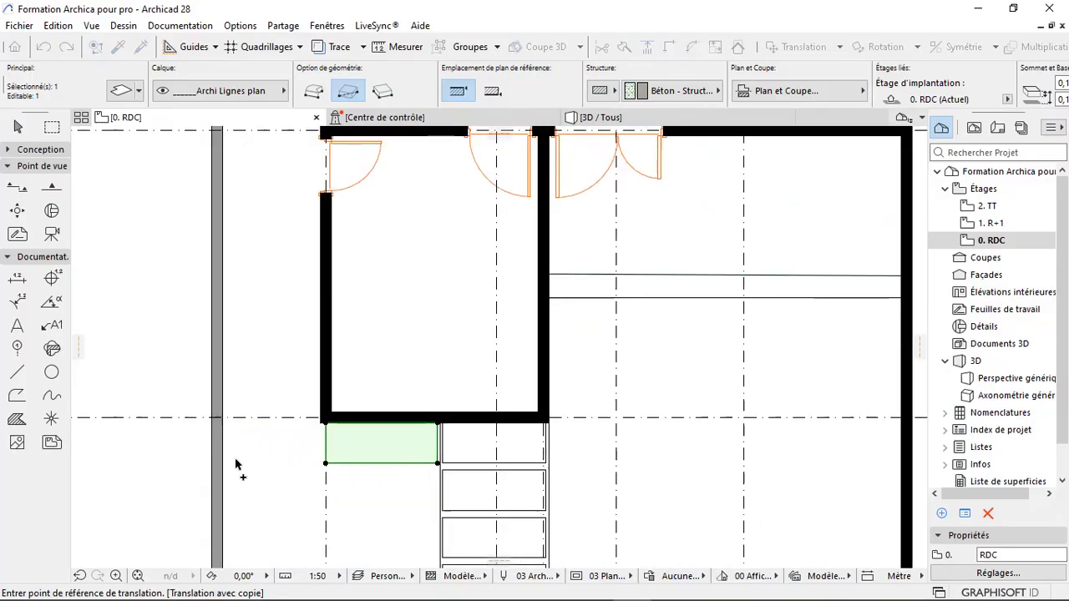
pyautogui.scroll(2, 159, 465)
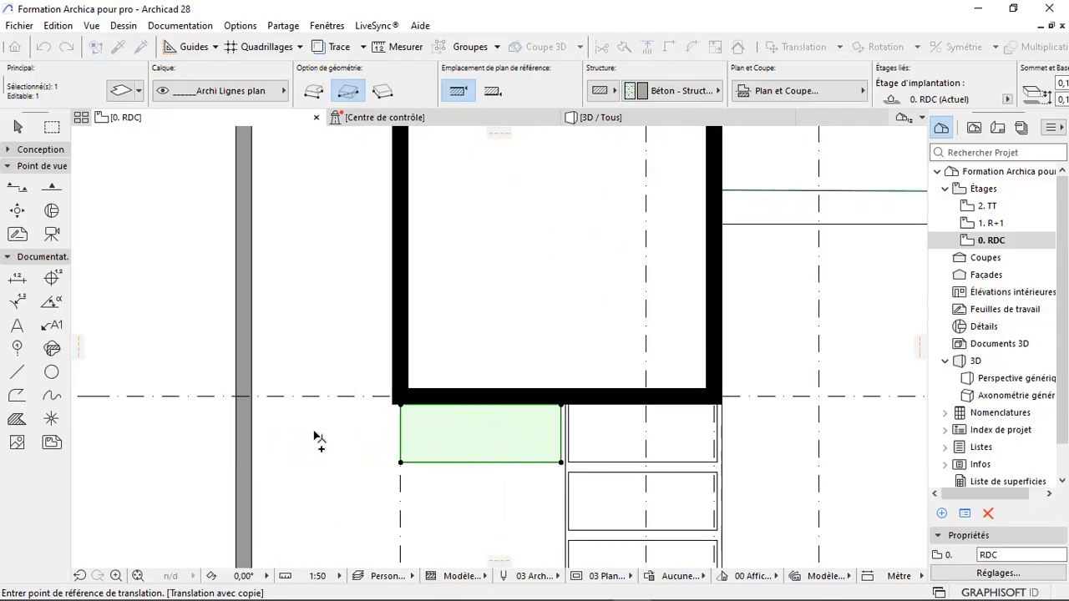
pyautogui.click(562, 406)
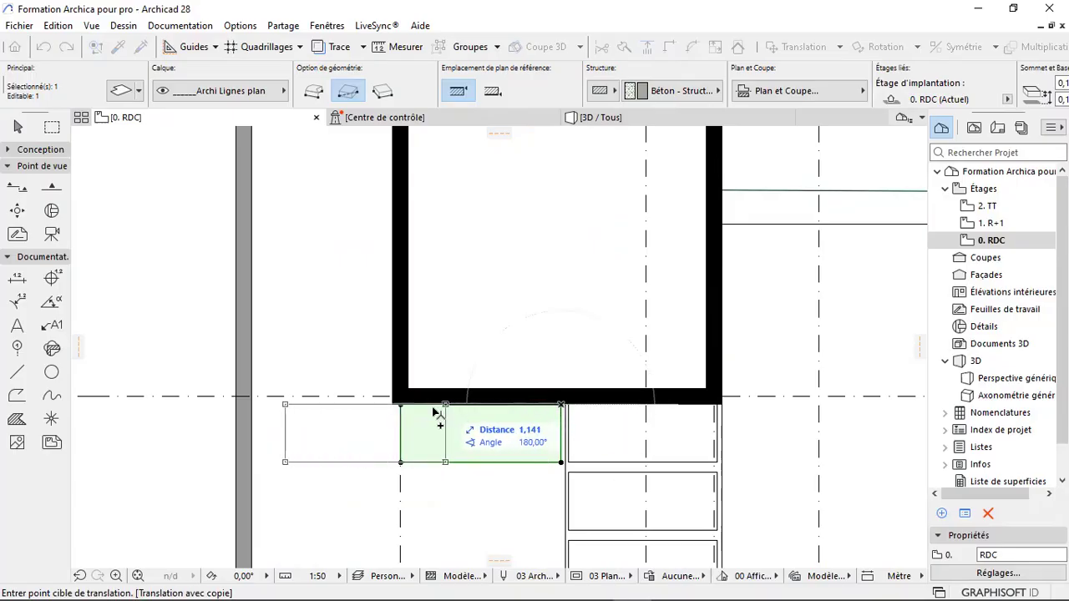
pyautogui.scroll(2, 392, 409)
pyautogui.scroll(5, 394, 409)
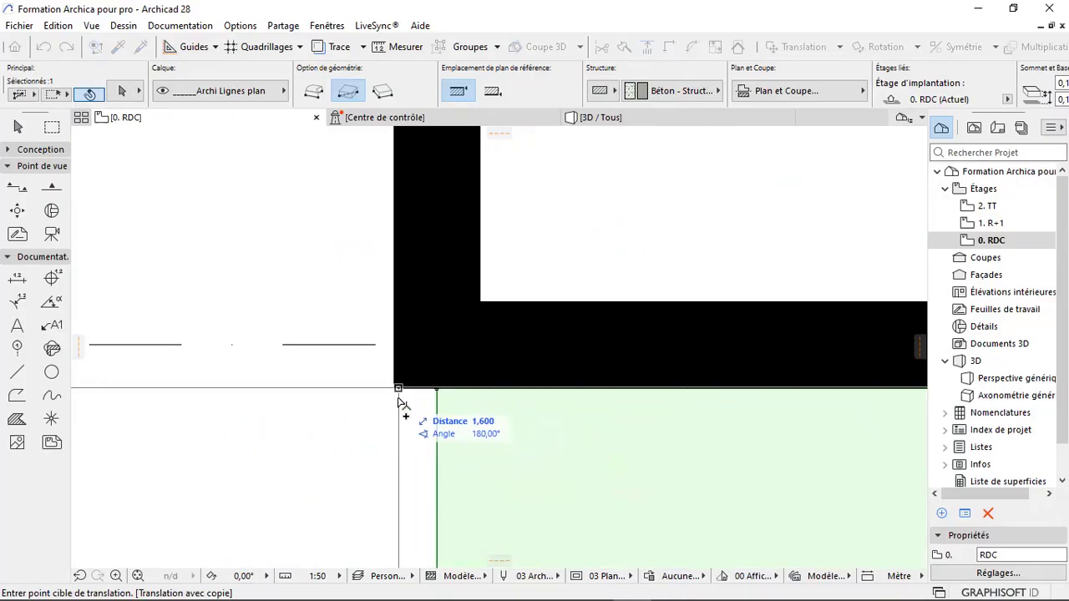
pyautogui.click(398, 403)
pyautogui.scroll(-5, 484, 404)
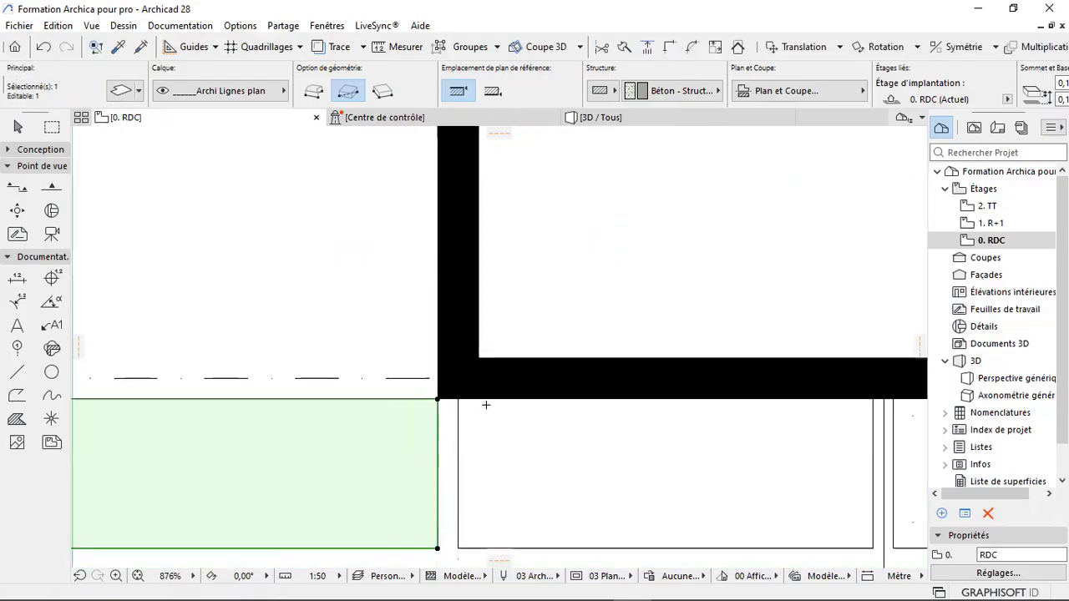
# - Shorten the side-passage slab by offsetting its outer edge to just inside the boundary wall, leaving a narrow gap
pyautogui.scroll(3, 294, 415)
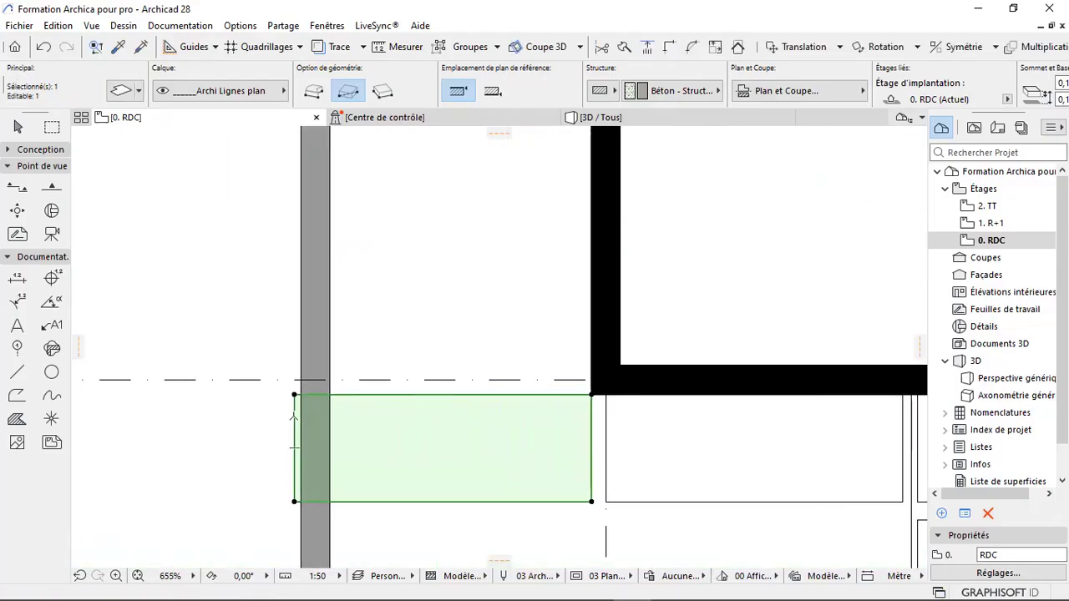
pyautogui.click(294, 416)
pyautogui.click(338, 395)
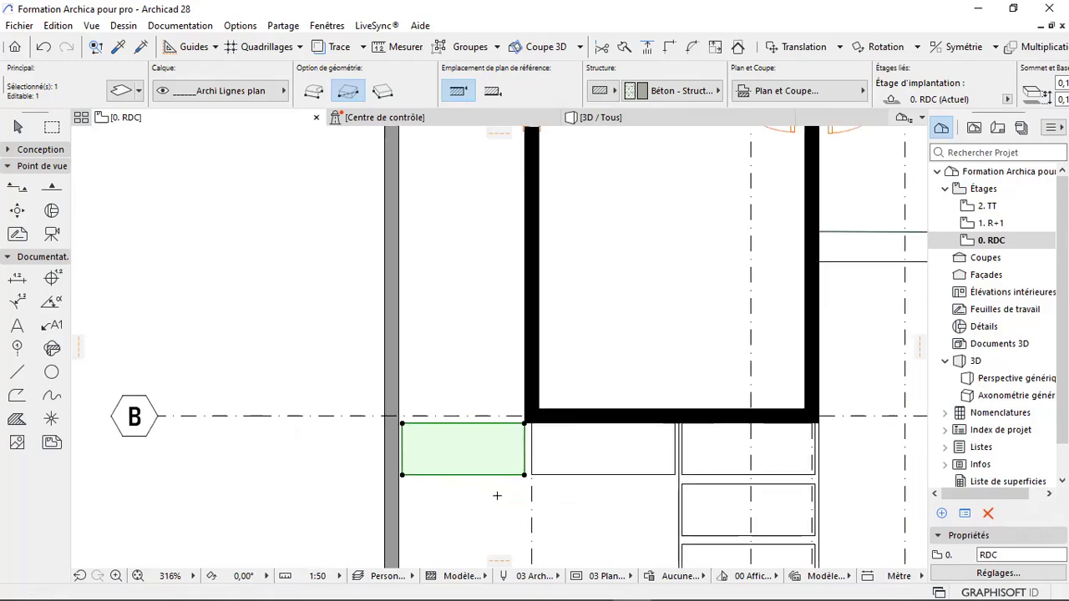
# - Multiply the slab by translation with the Propagation method at 0.65 m spacing along the side passage up to the axis F wall
pyautogui.rightClick(497, 494)
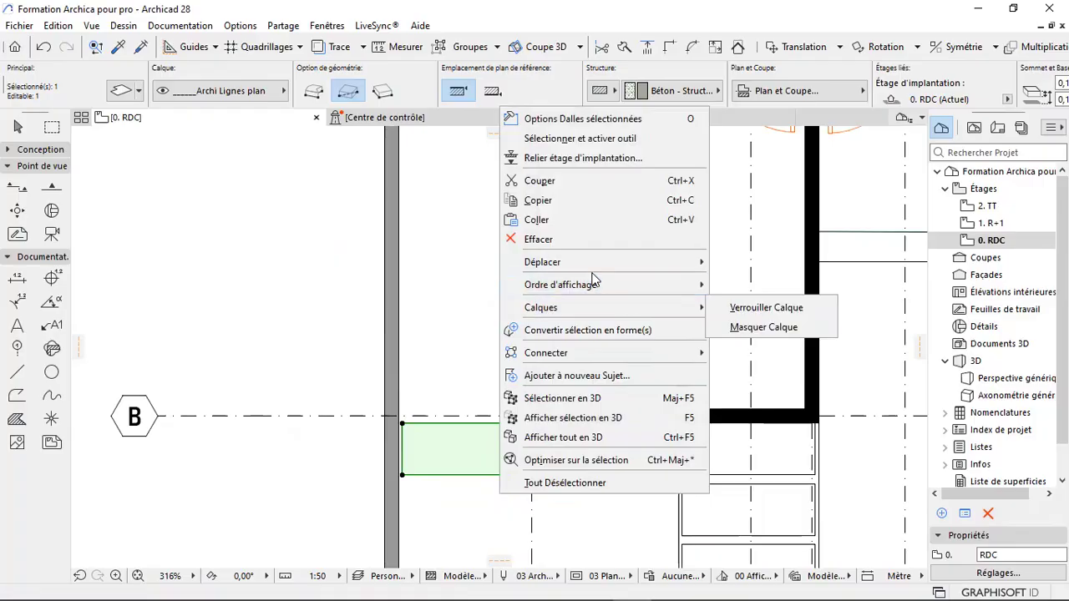
pyautogui.moveTo(592, 269)
pyautogui.click(767, 445)
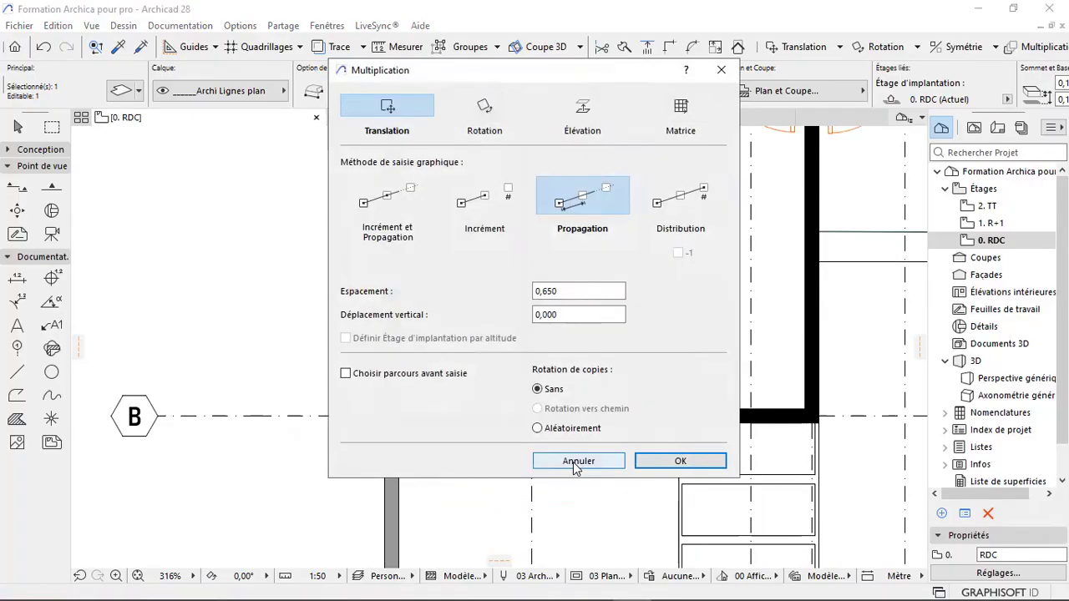
pyautogui.click(675, 465)
pyautogui.click(525, 475)
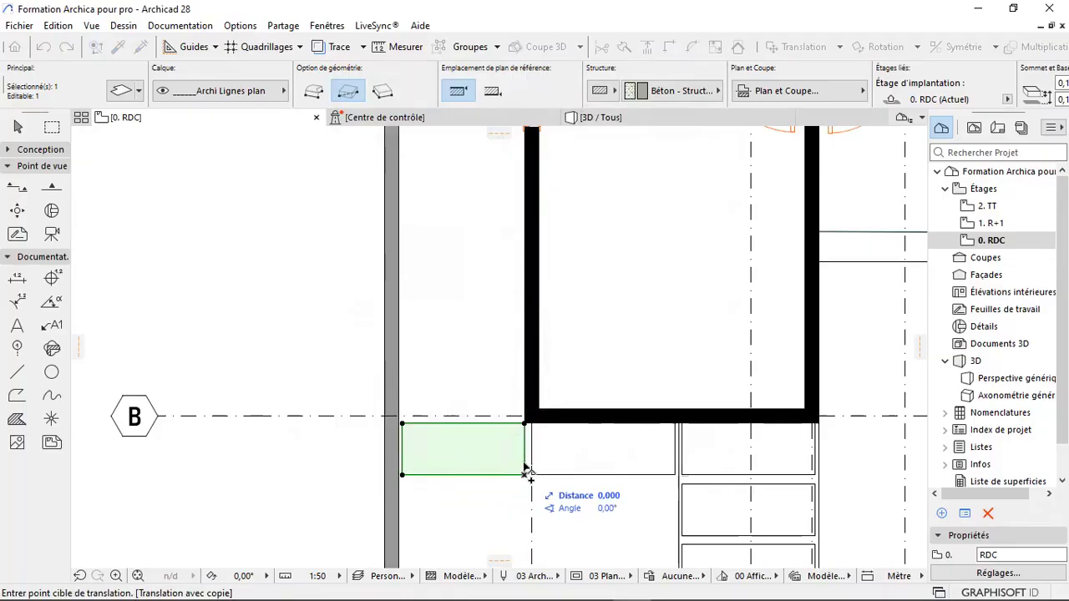
pyautogui.scroll(-3, 523, 474)
pyautogui.scroll(-2, 520, 475)
pyautogui.scroll(3, 520, 160)
pyautogui.scroll(5, 506, 243)
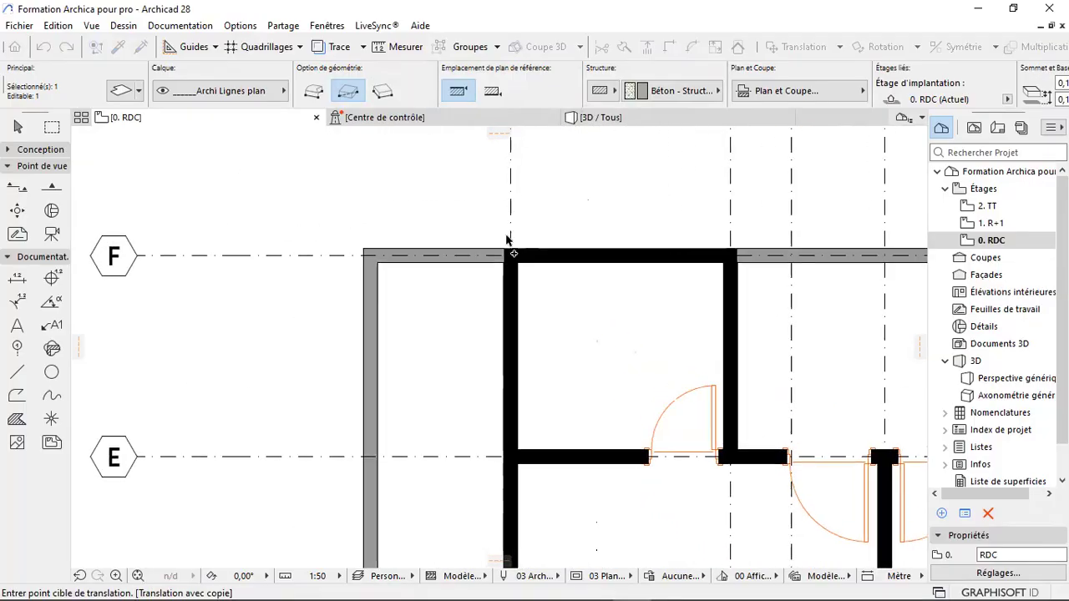
pyautogui.click(502, 284)
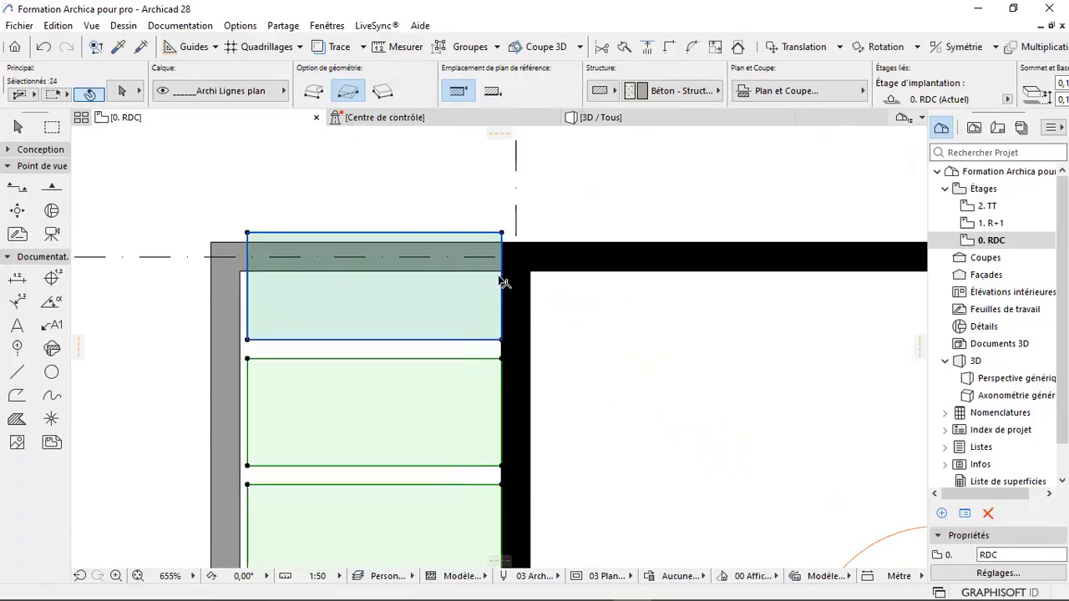
# - Trim the last slab's far edge to the inner face of the axis F wall and deselect the slabs
pyautogui.click(482, 232)
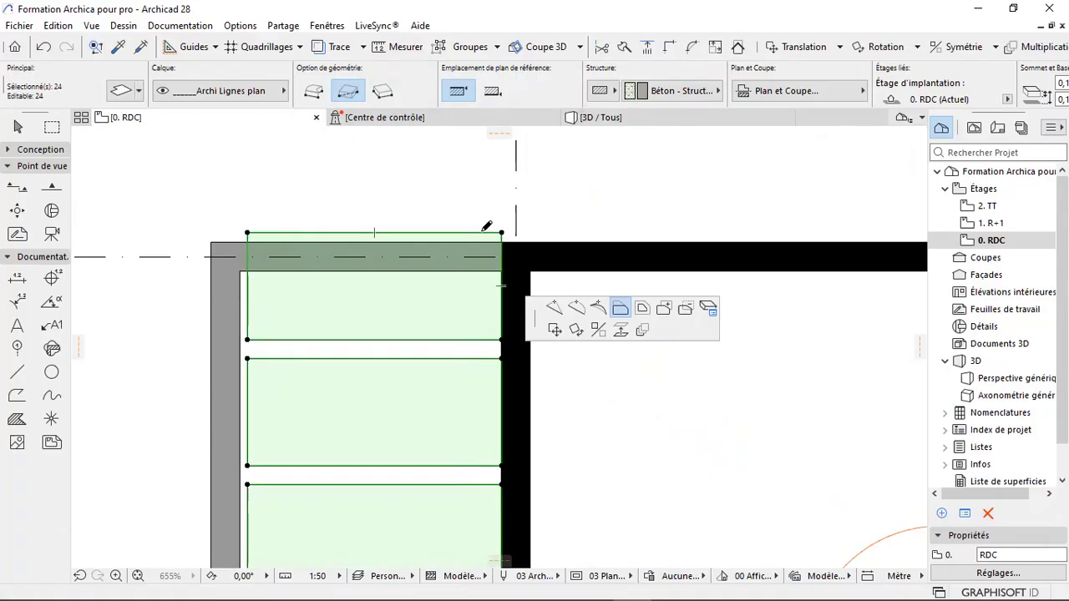
pyautogui.press('Escape')
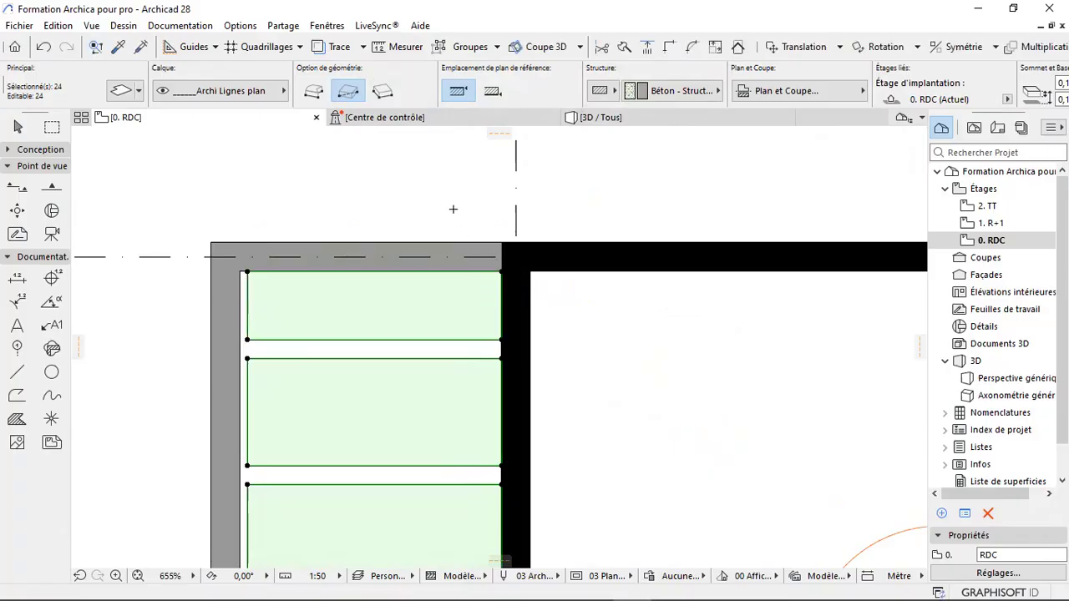
pyautogui.press('Escape')
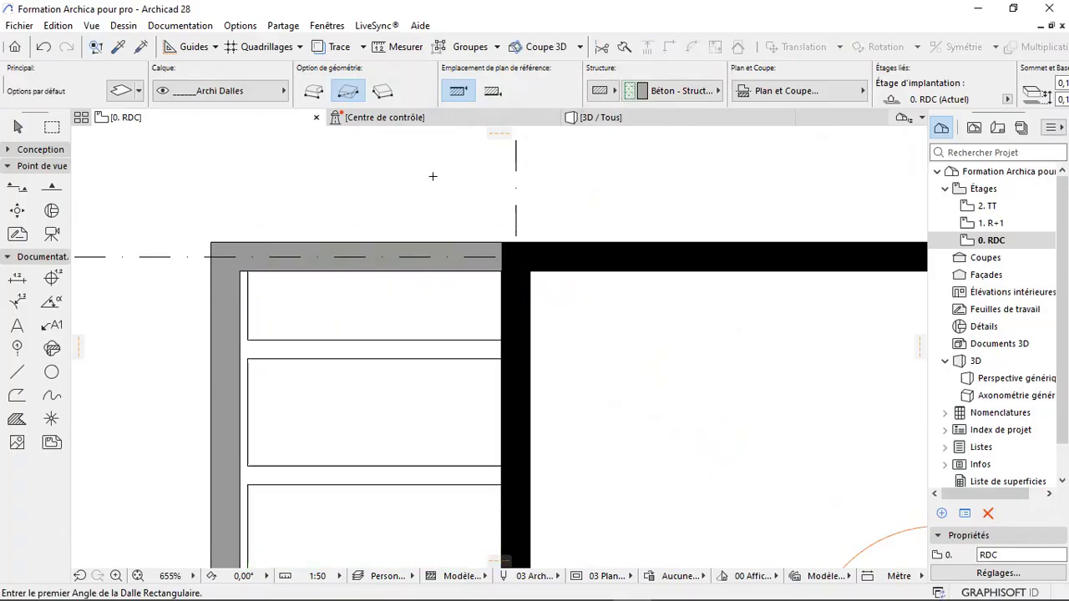
# - Examine the side-passage slab row in the 3D perspective and in the ground-floor plan between axes F and C
pyautogui.click(614, 122)
pyautogui.scroll(-2, 473, 402)
pyautogui.moveTo(483, 401); pyautogui.dragTo(429, 425)
pyautogui.keyDown('shift'); pyautogui.moveTo(429, 424); pyautogui.dragTo(360, 341, button='middle'); pyautogui.keyUp('shift')
pyautogui.keyDown('shift'); pyautogui.moveTo(413, 368); pyautogui.dragTo(462, 367, button='middle'); pyautogui.keyUp('shift')
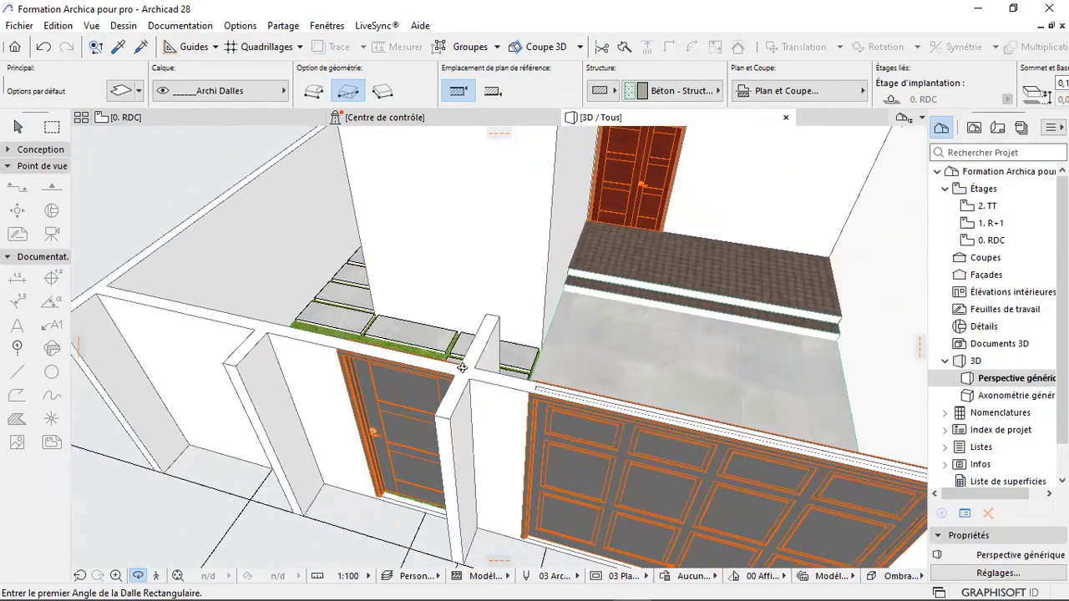
pyautogui.click(279, 116)
pyautogui.scroll(-3, 334, 261)
pyautogui.scroll(-2, 504, 287)
pyautogui.moveTo(577, 440); pyautogui.dragTo(527, 380, button='middle')
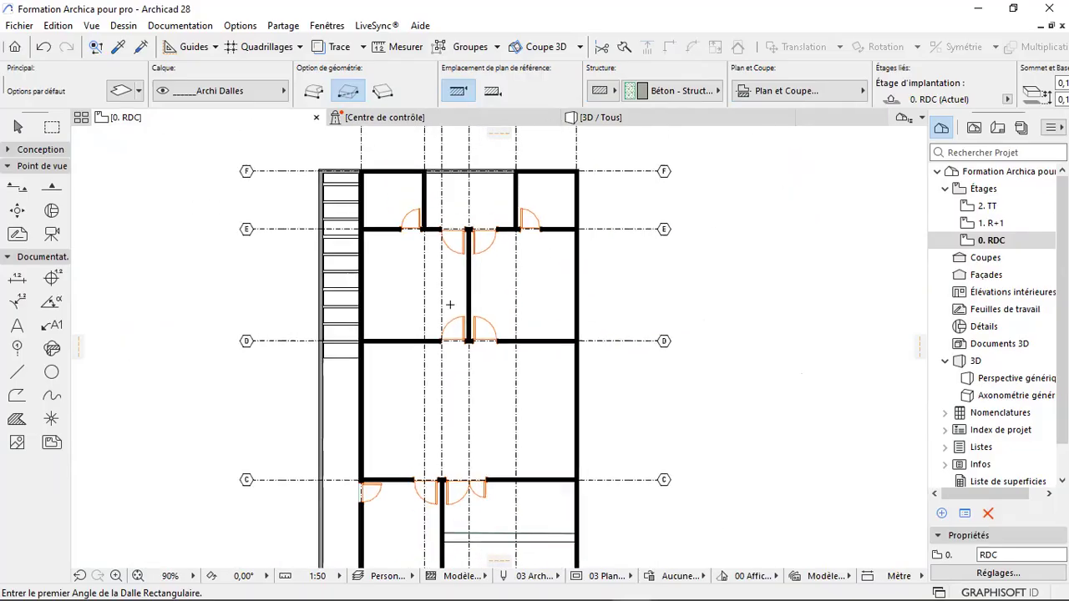
pyautogui.scroll(2, 449, 305)
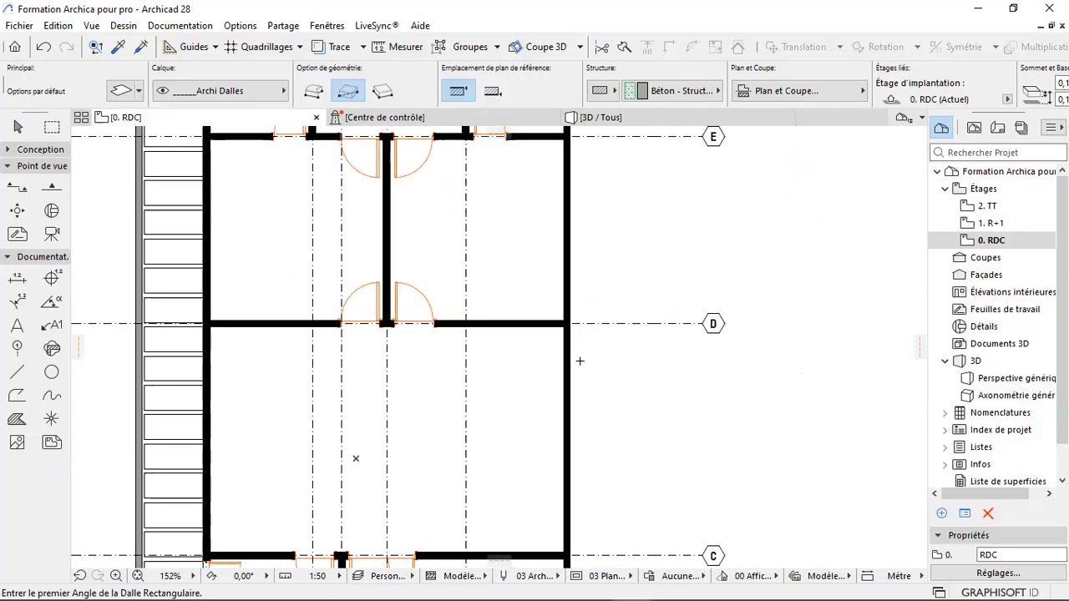